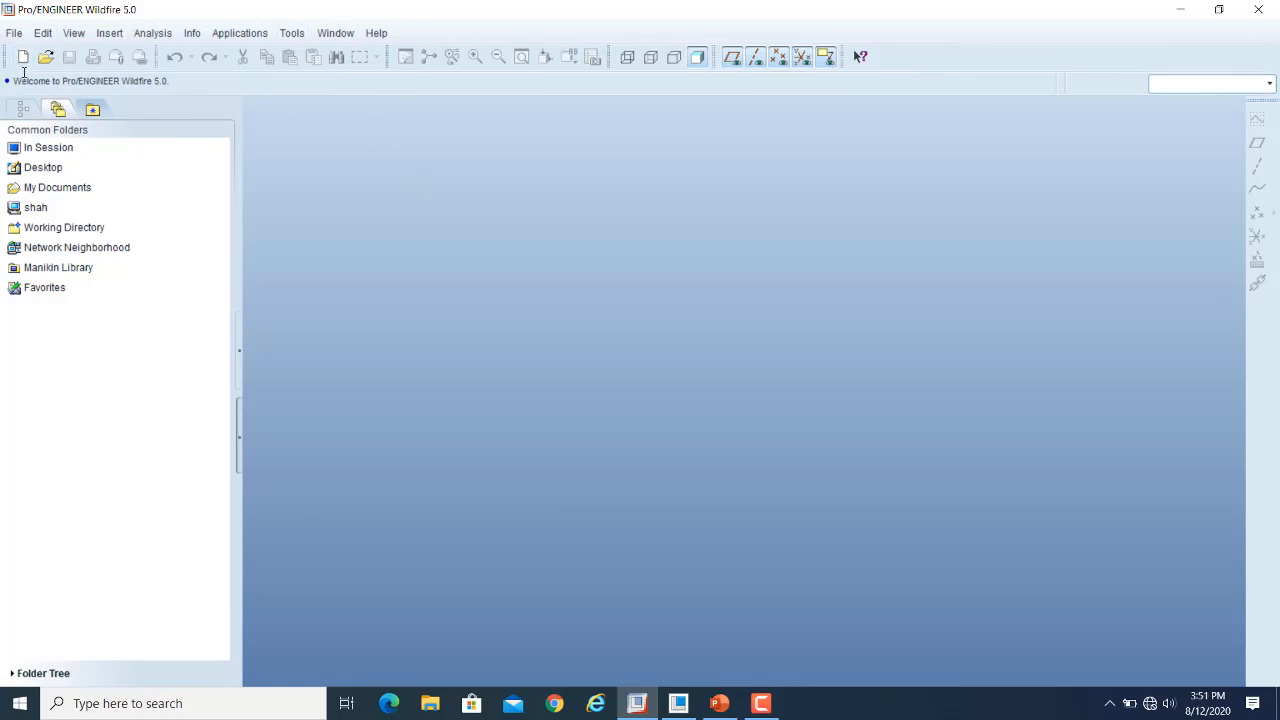
Create a new solid part named prt0022 with the mmns_part_solid template instead of the default one
click(23, 56)
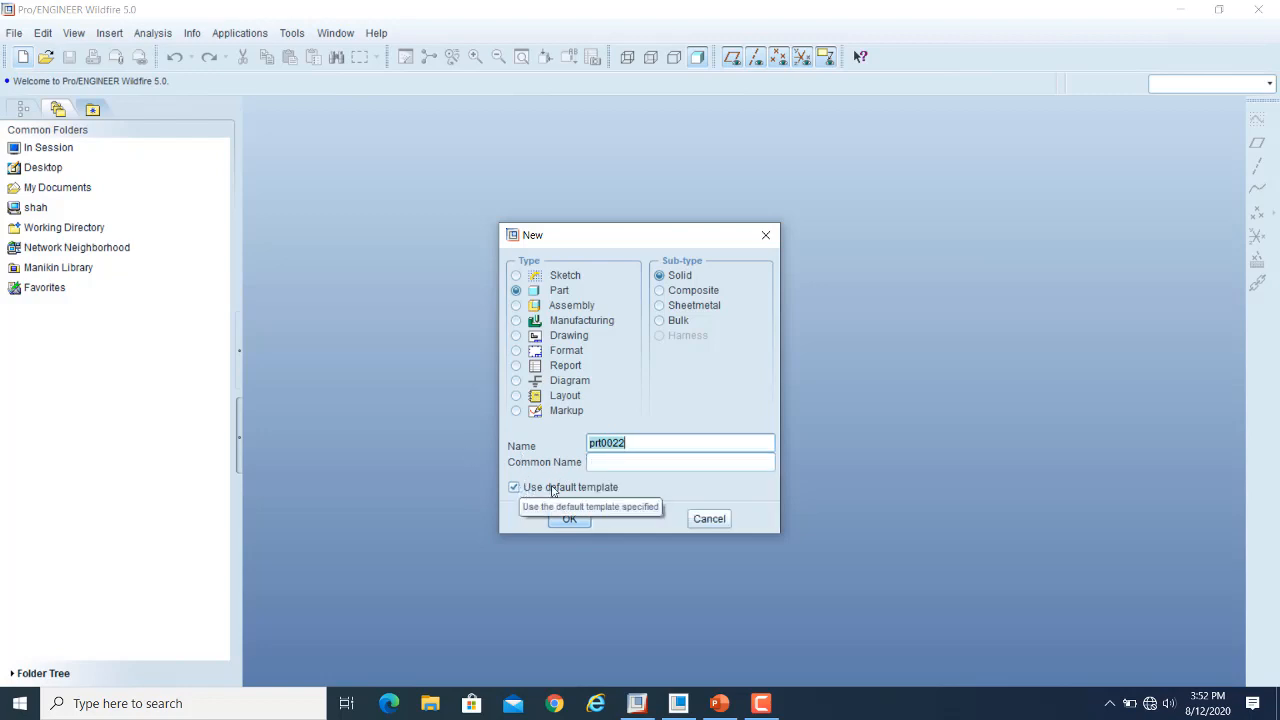
click(513, 488)
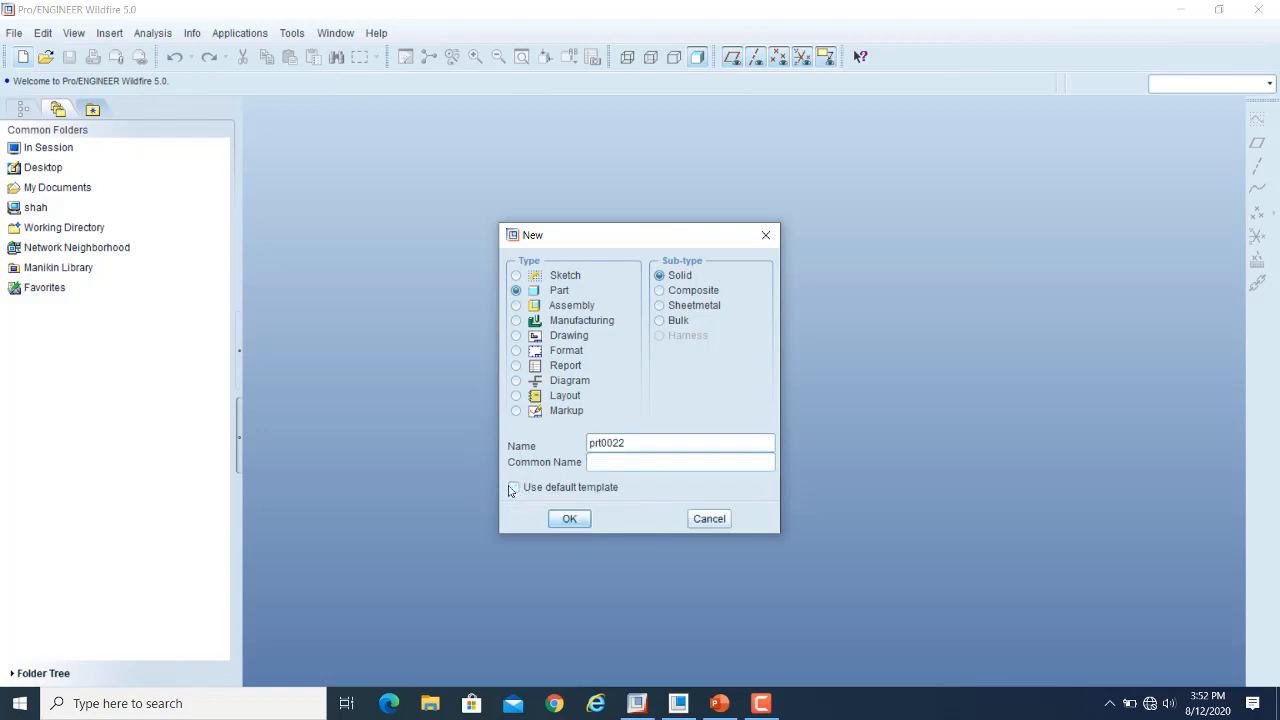
click(566, 518)
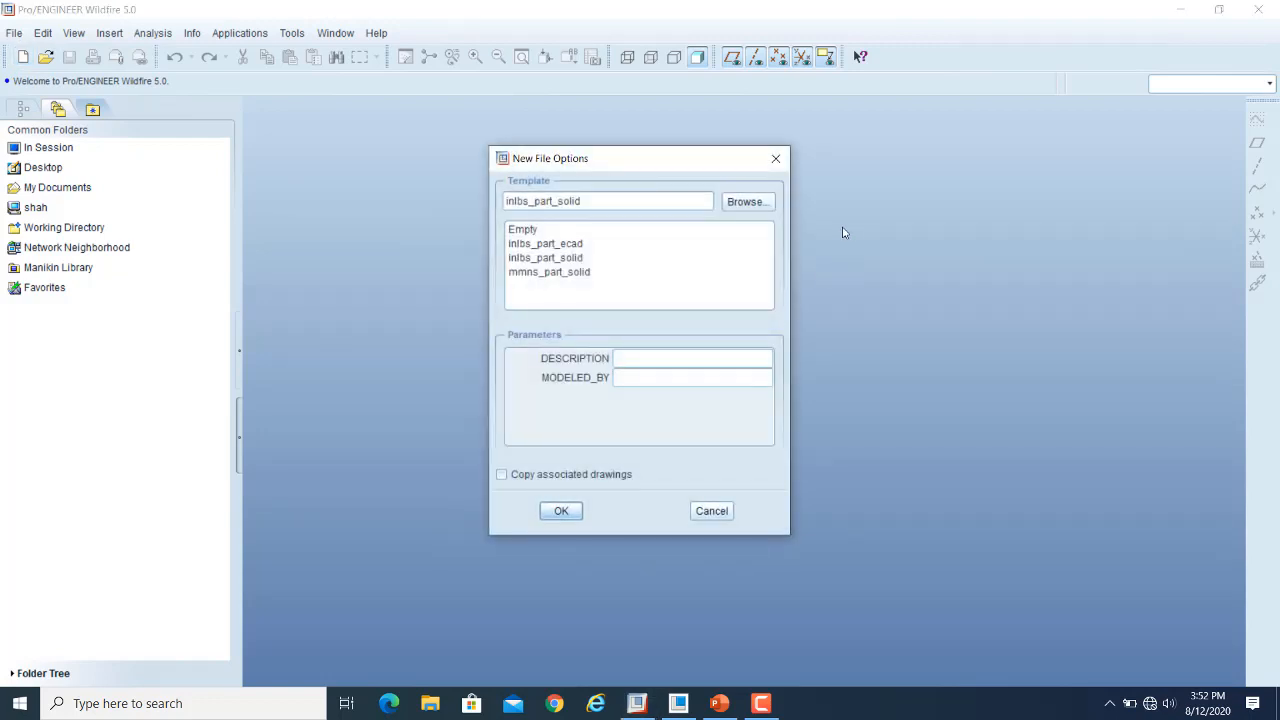
click(533, 274)
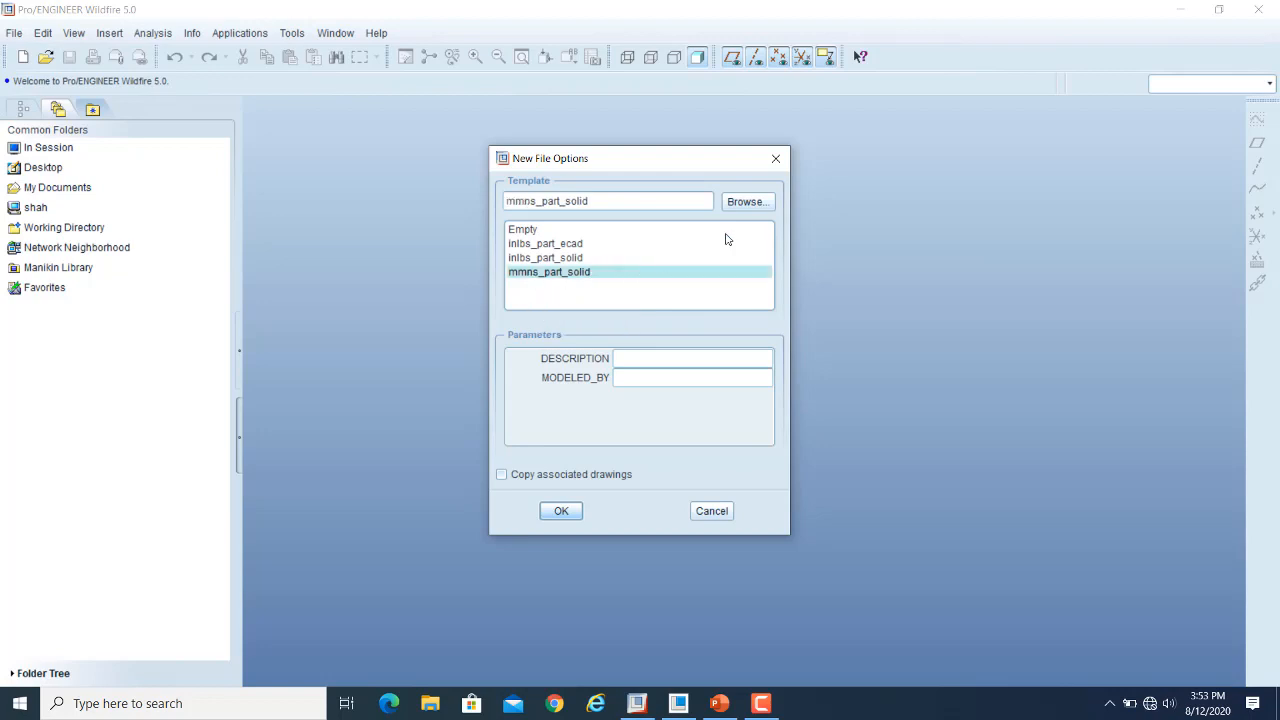
click(560, 516)
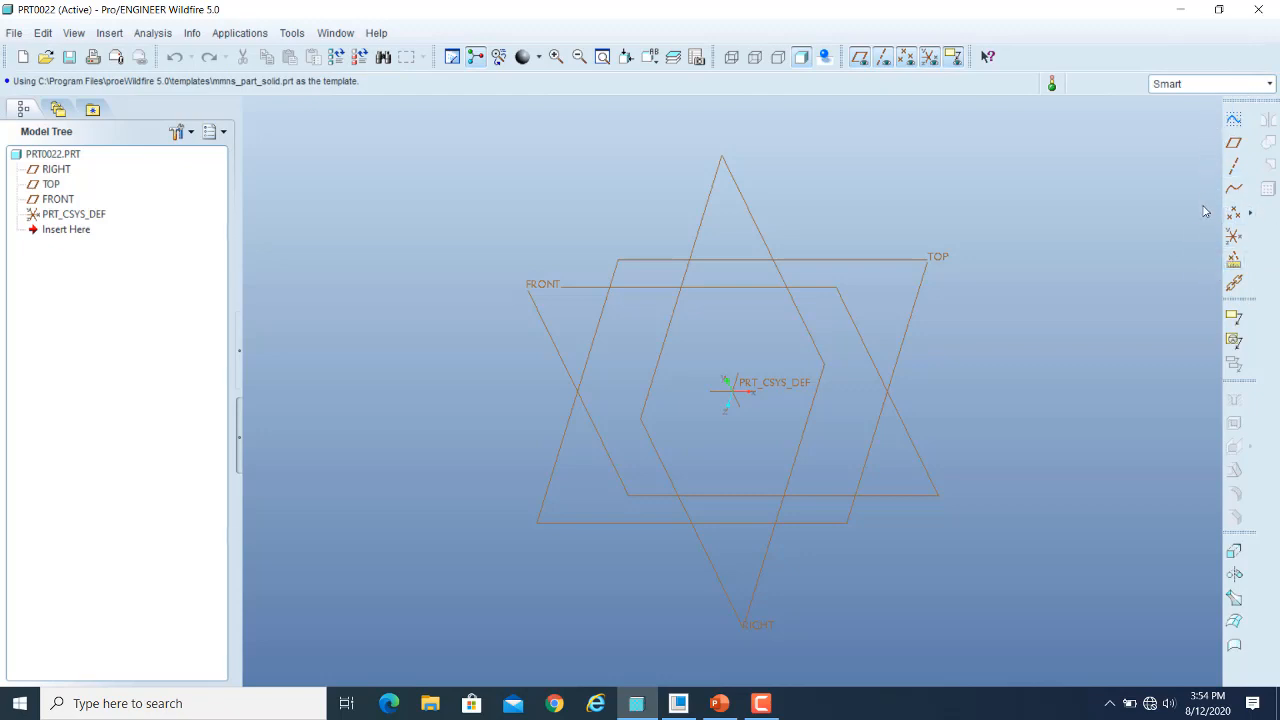
click(1235, 122)
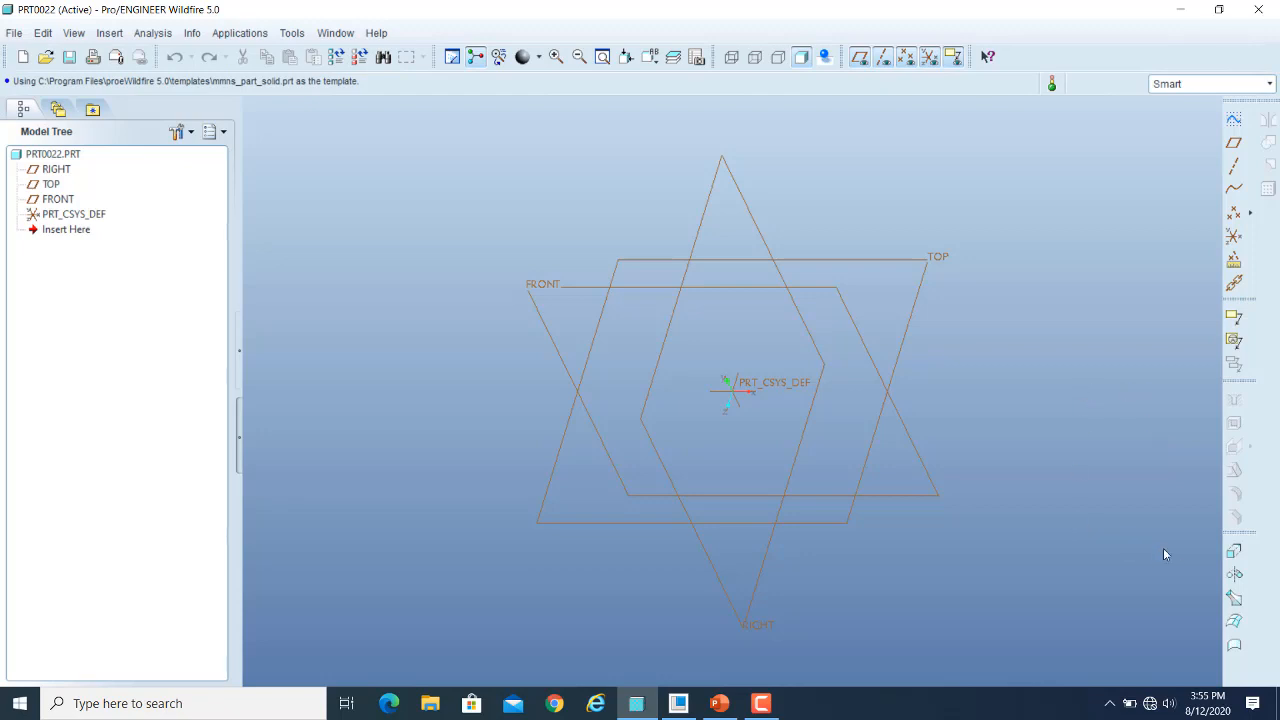
click(1234, 553)
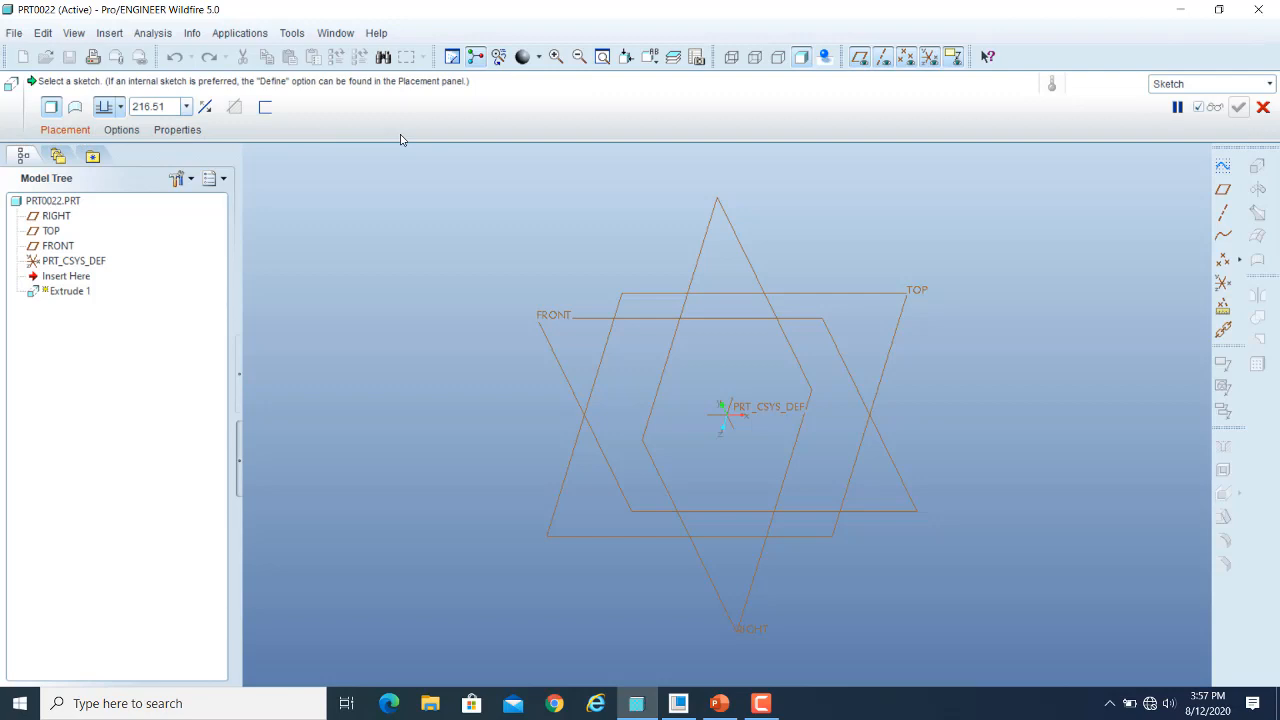
click(61, 134)
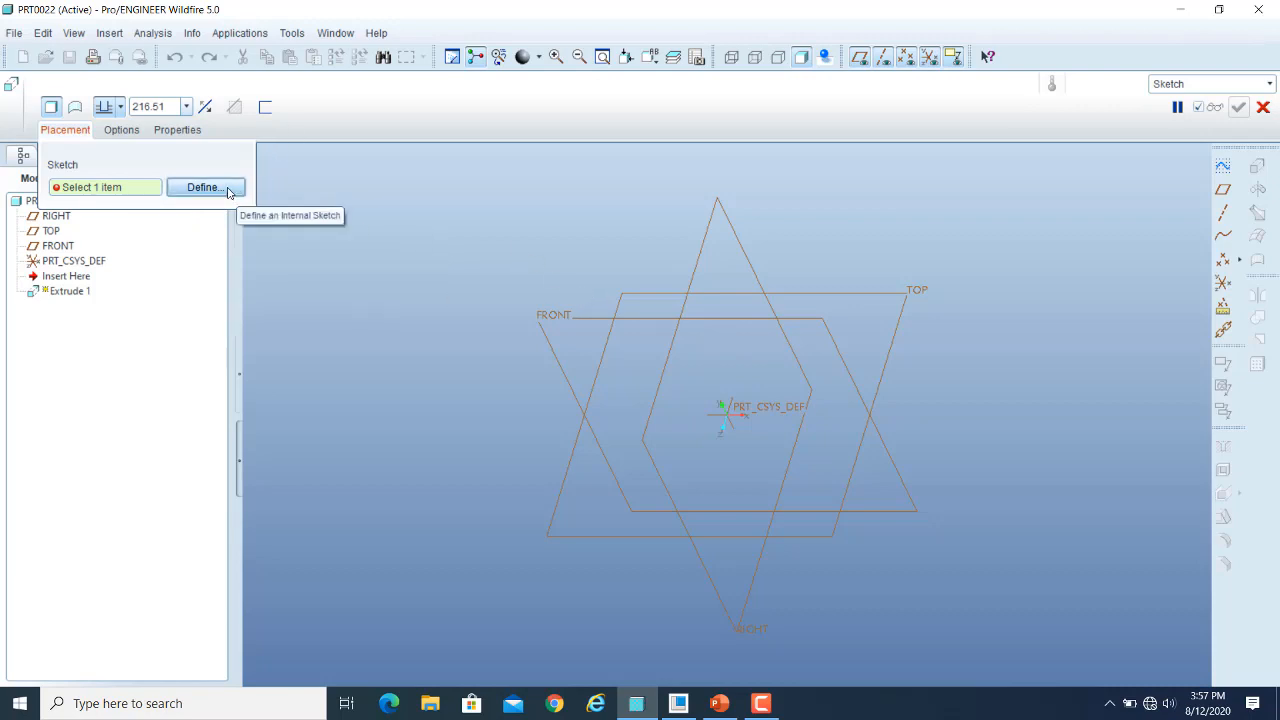
click(72, 136)
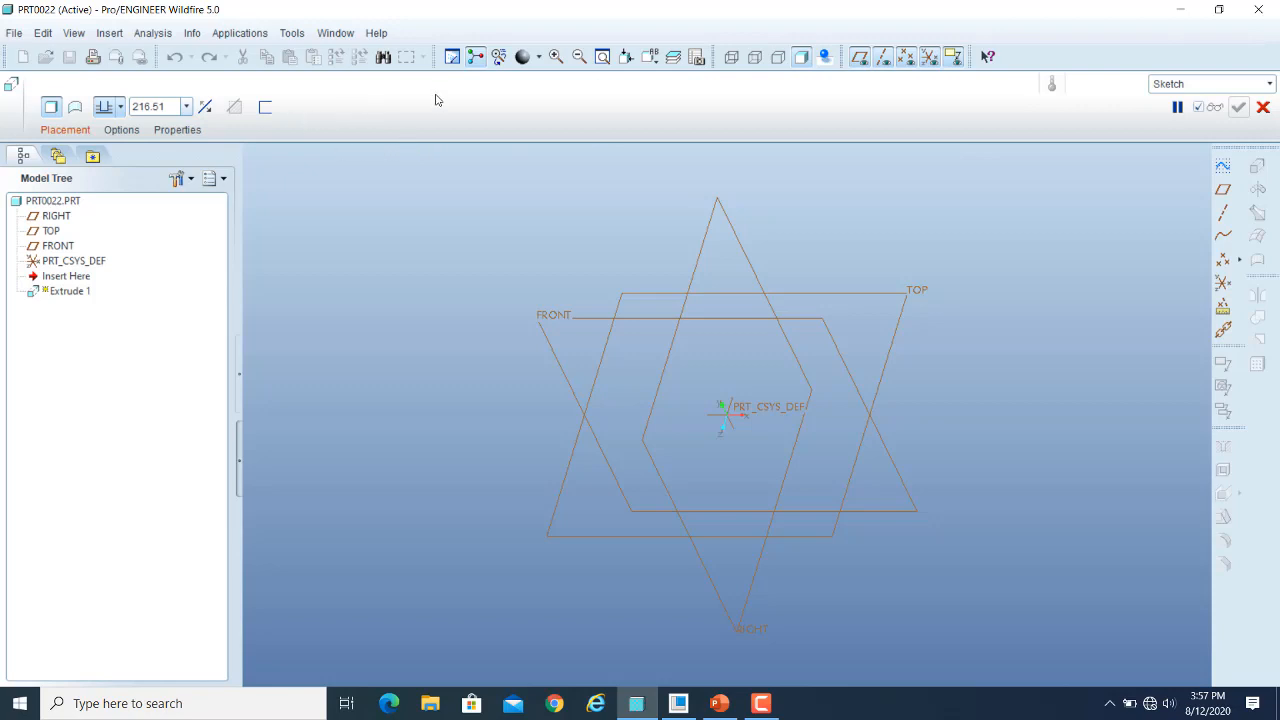
click(66, 132)
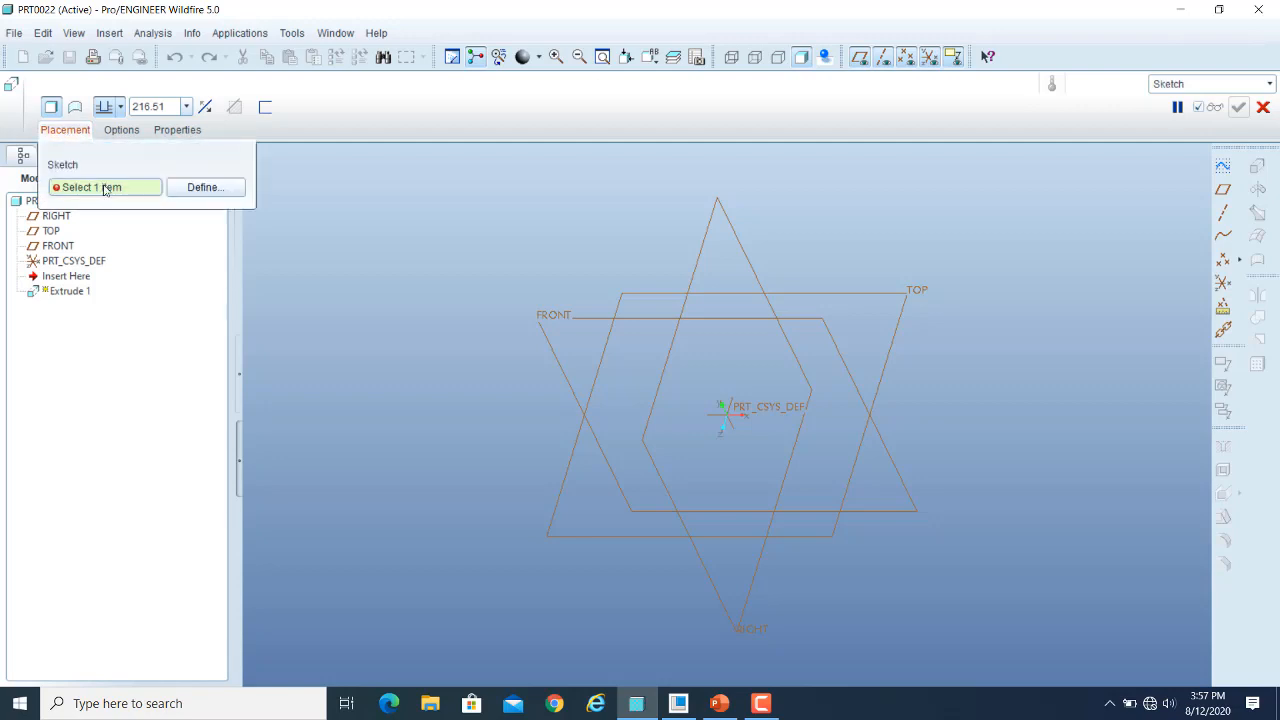
click(197, 192)
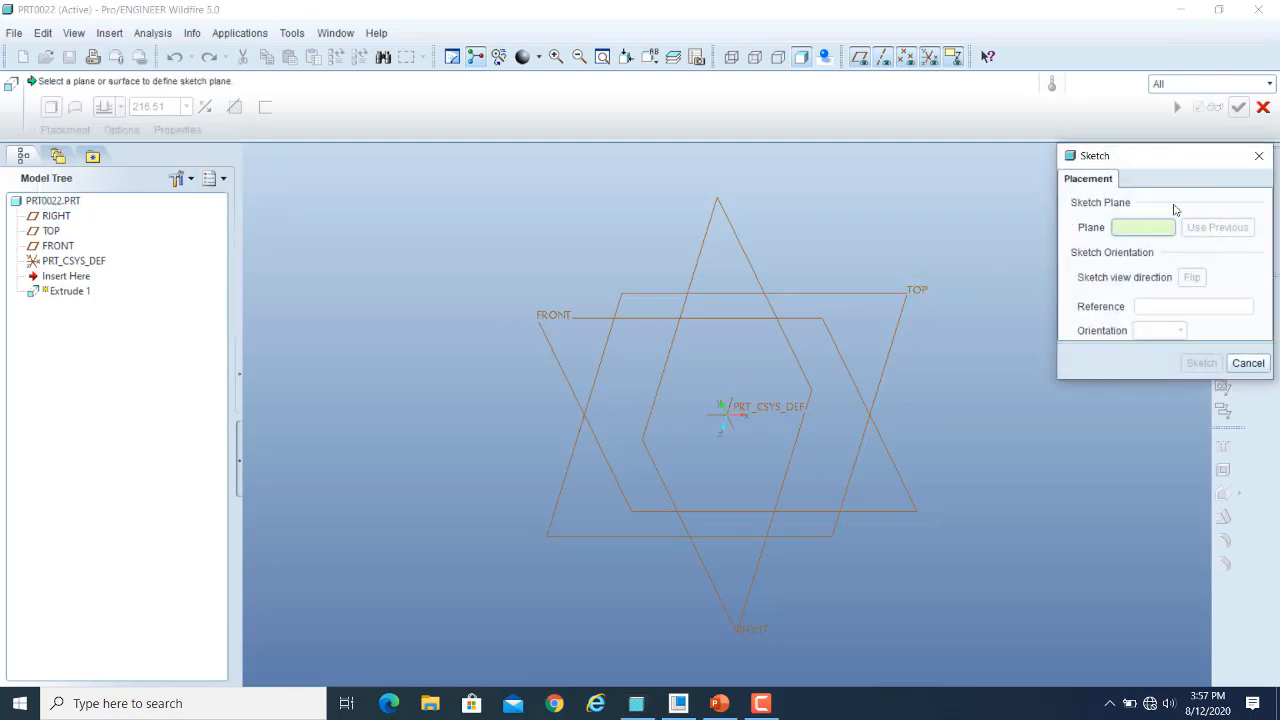
click(1250, 362)
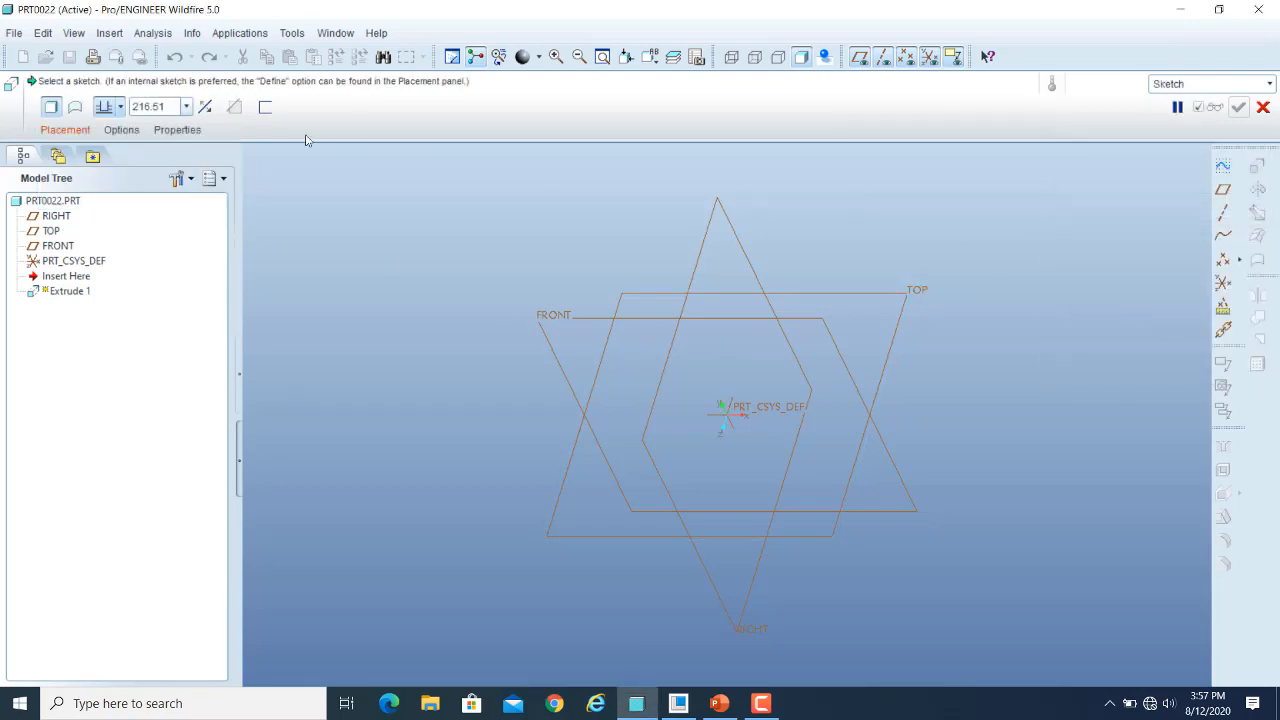
click(60, 131)
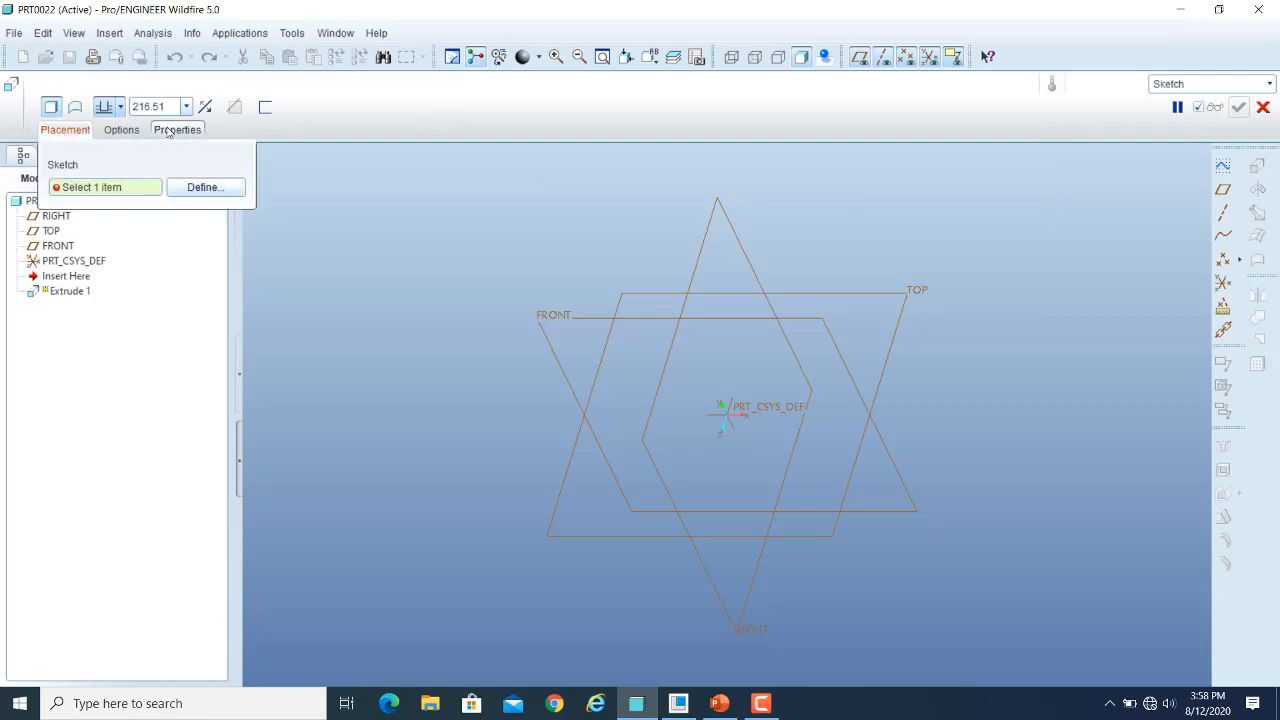
click(65, 130)
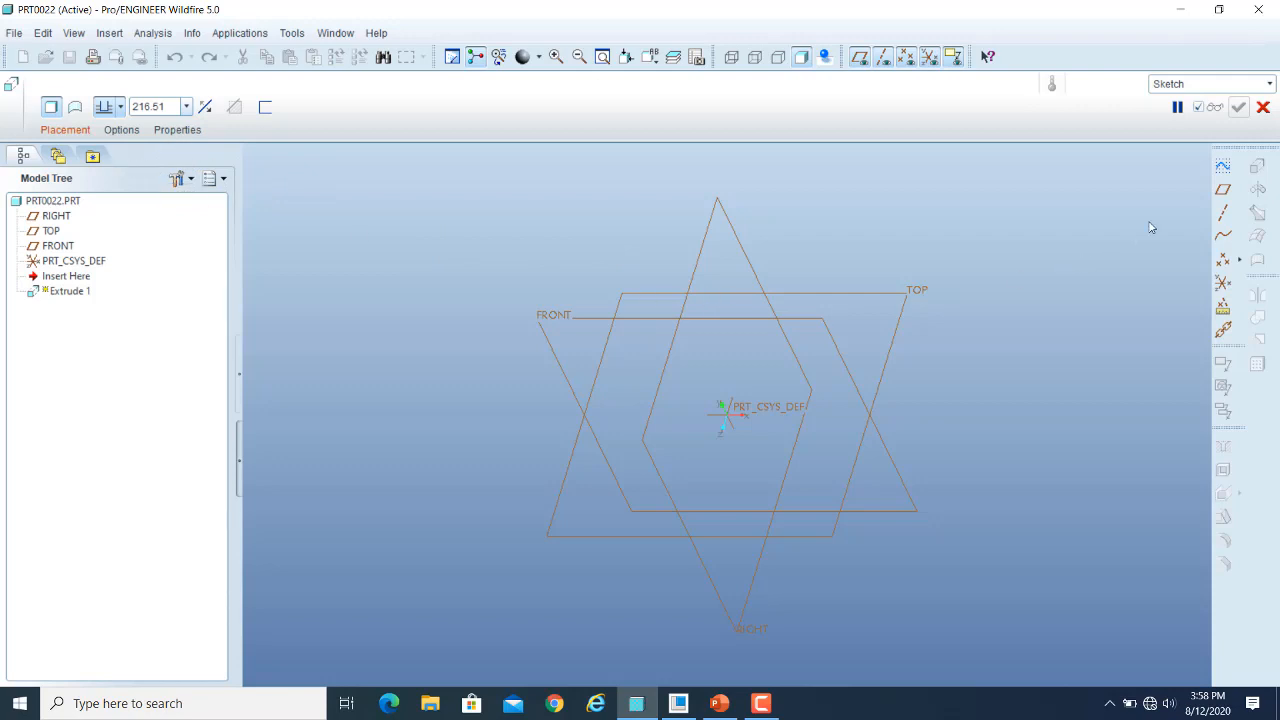
click(1224, 168)
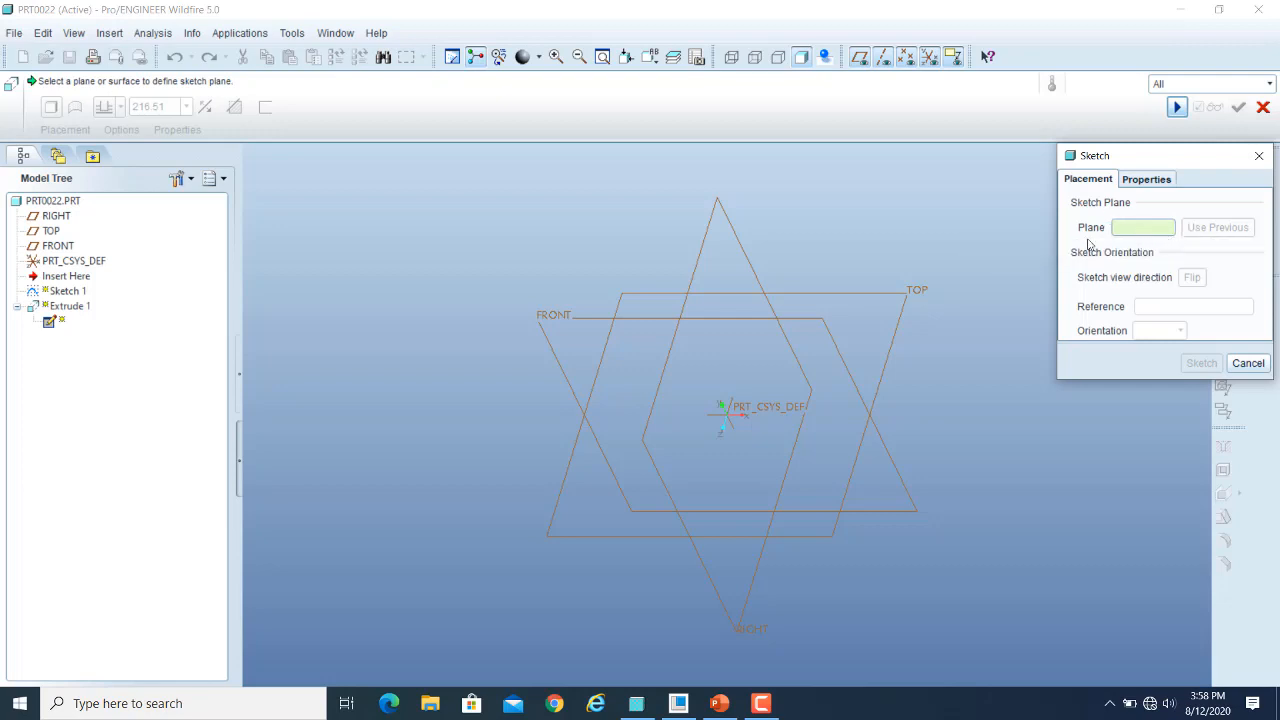
click(1246, 363)
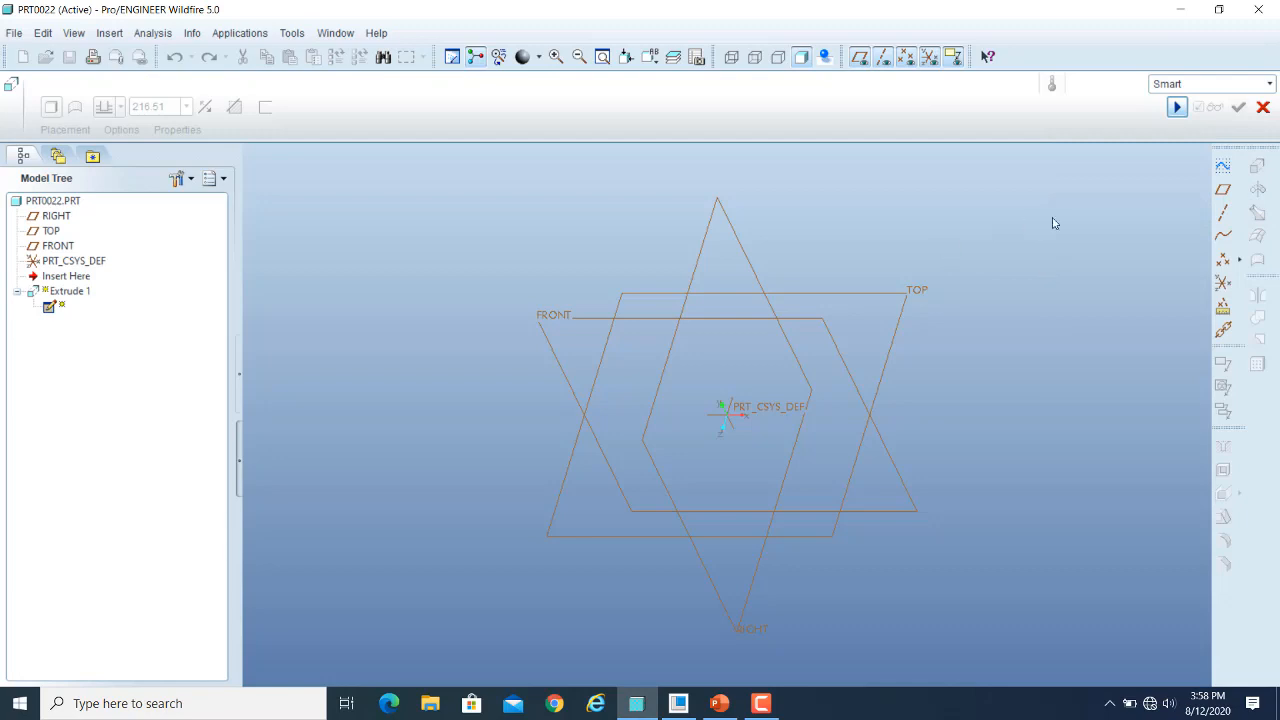
click(1177, 107)
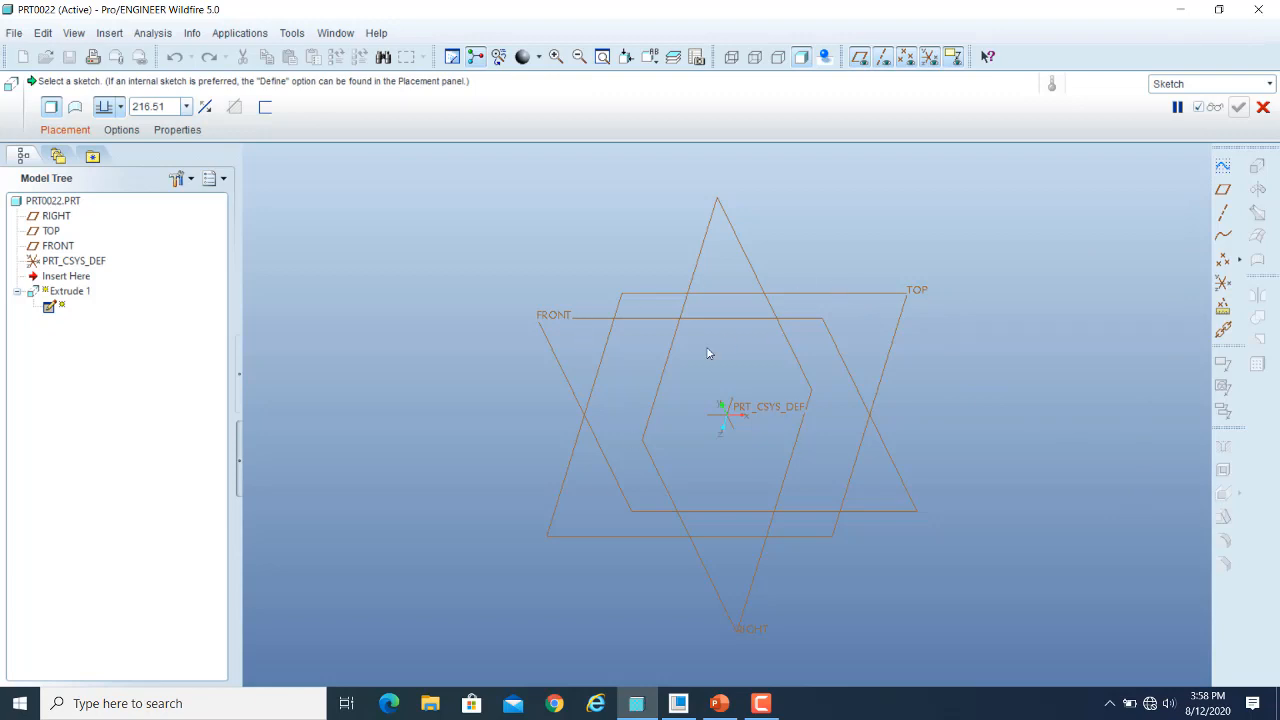
click(1263, 107)
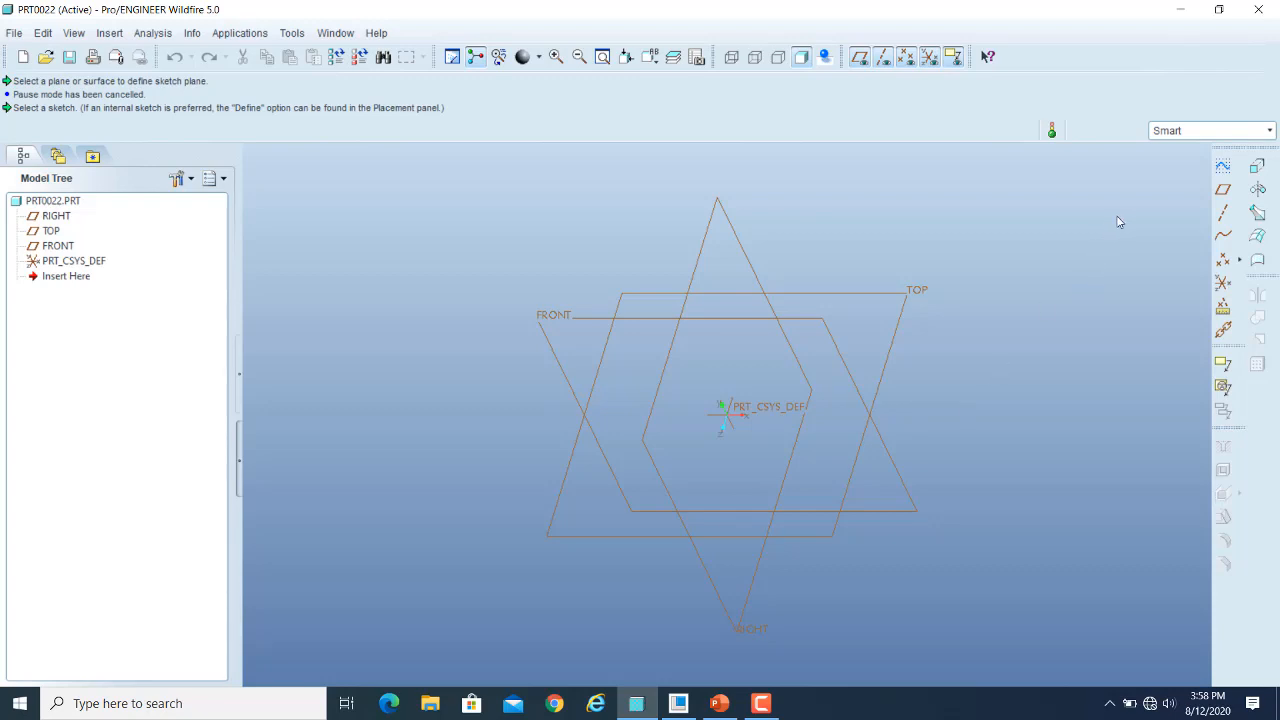
Start a new sketch with the FRONT datum plane as the sketch plane
click(1224, 167)
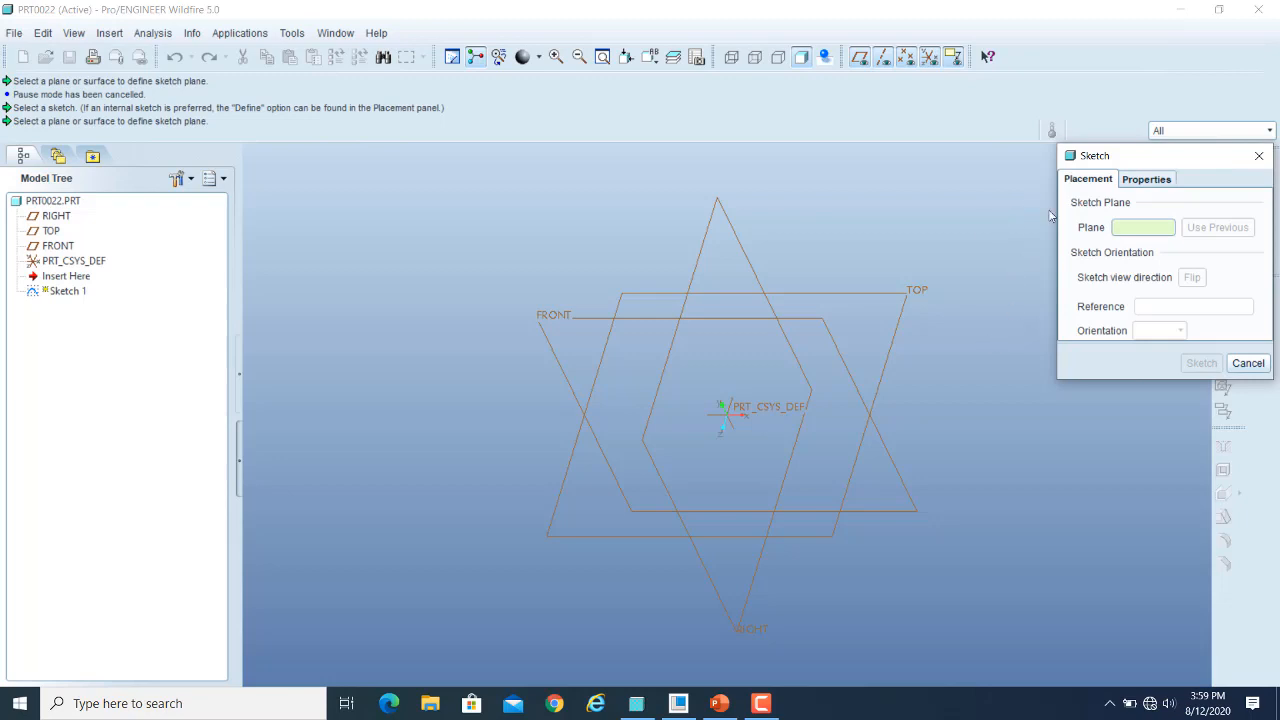
mouse_move(1184, 157)
mouse_down()
mouse_move(1077, 151)
mouse_move(1083, 160)
mouse_up()
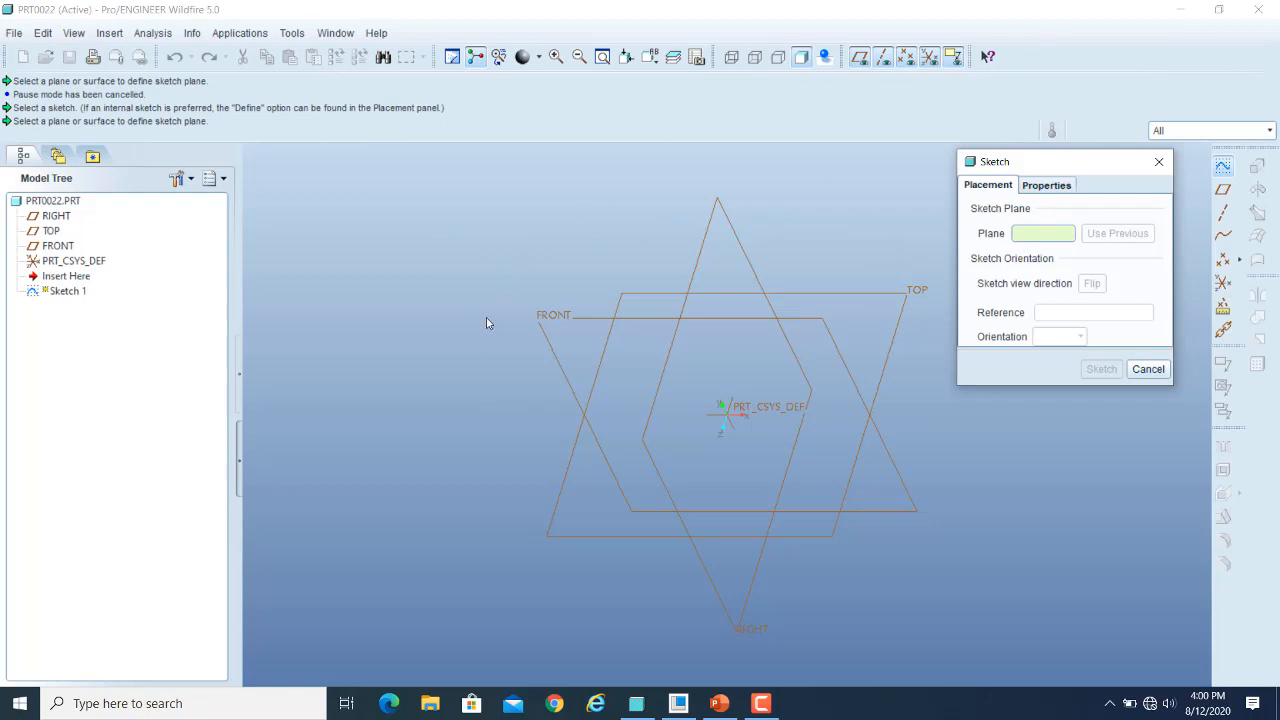
click(557, 317)
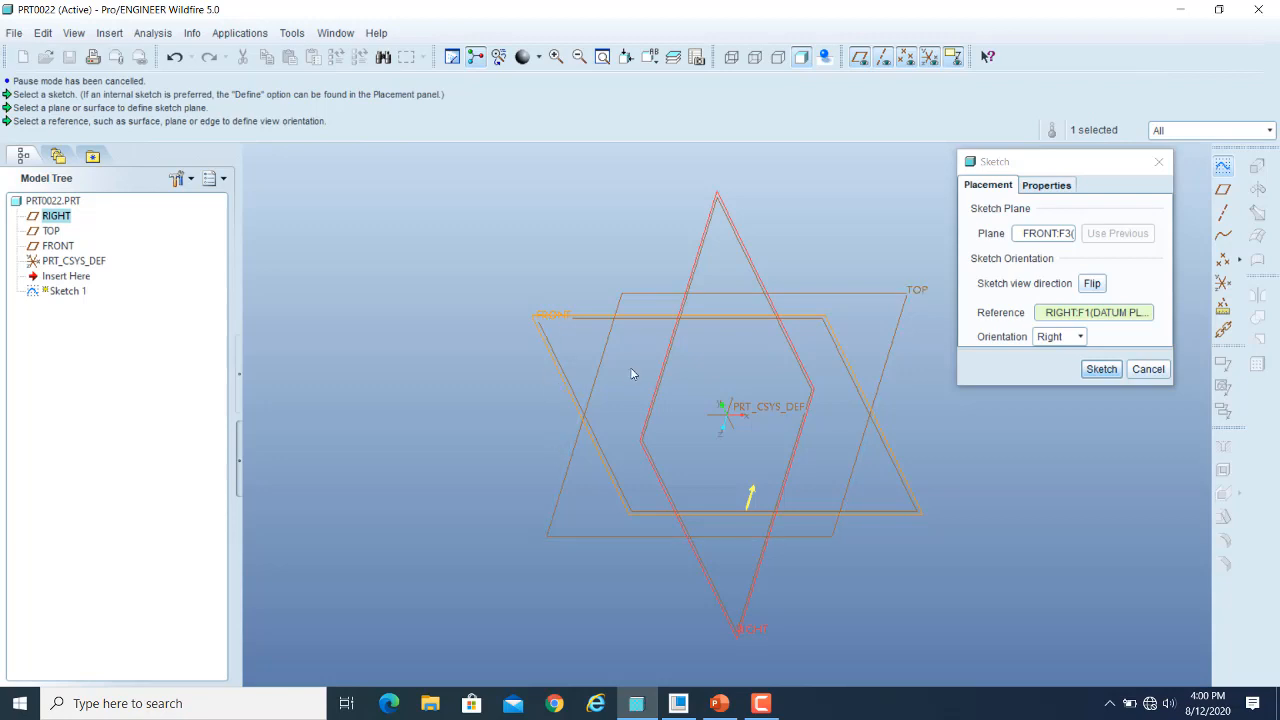
Remove the sketch's RIGHT orientation reference and try flipping the sketch view direction back and forth
right_click(1071, 316)
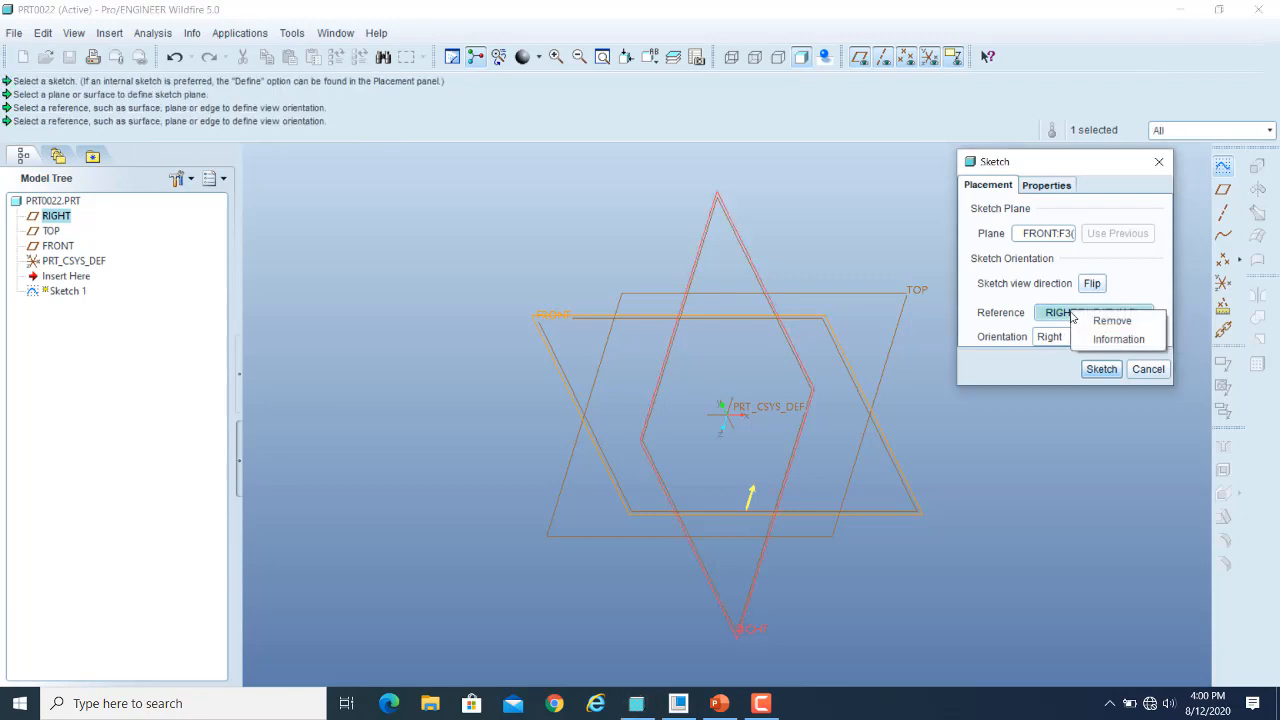
click(1111, 321)
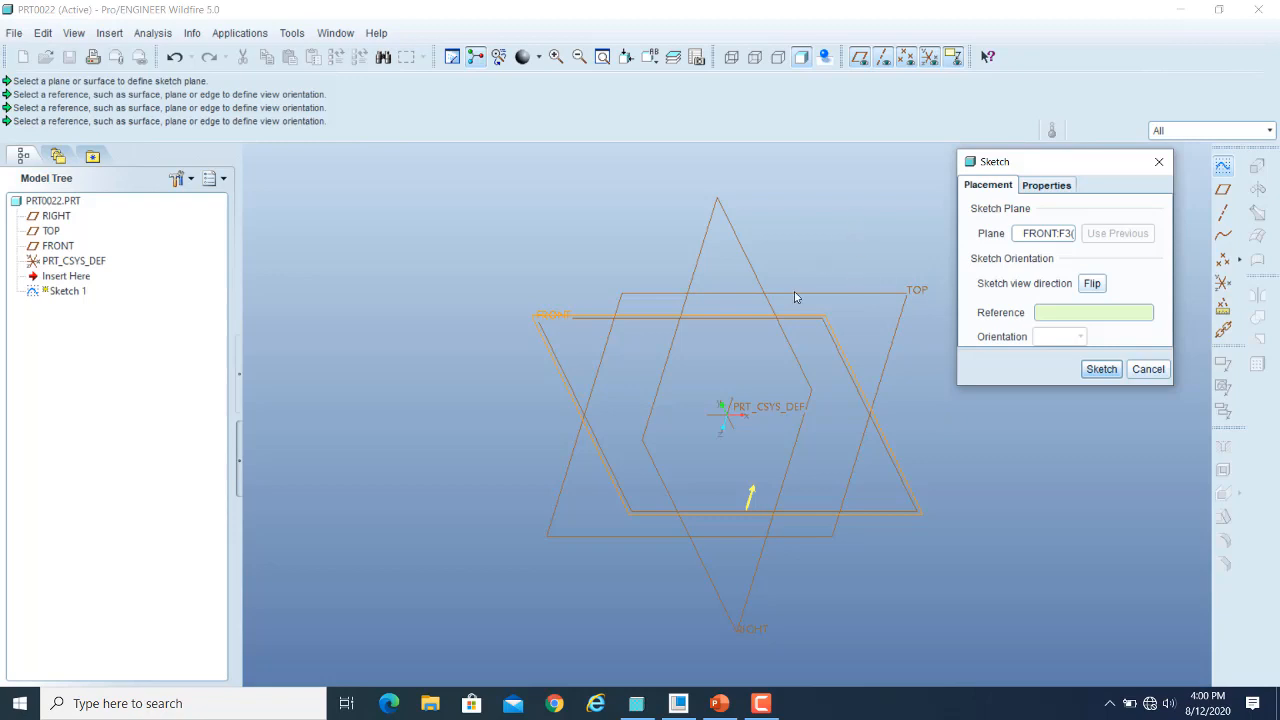
click(752, 487)
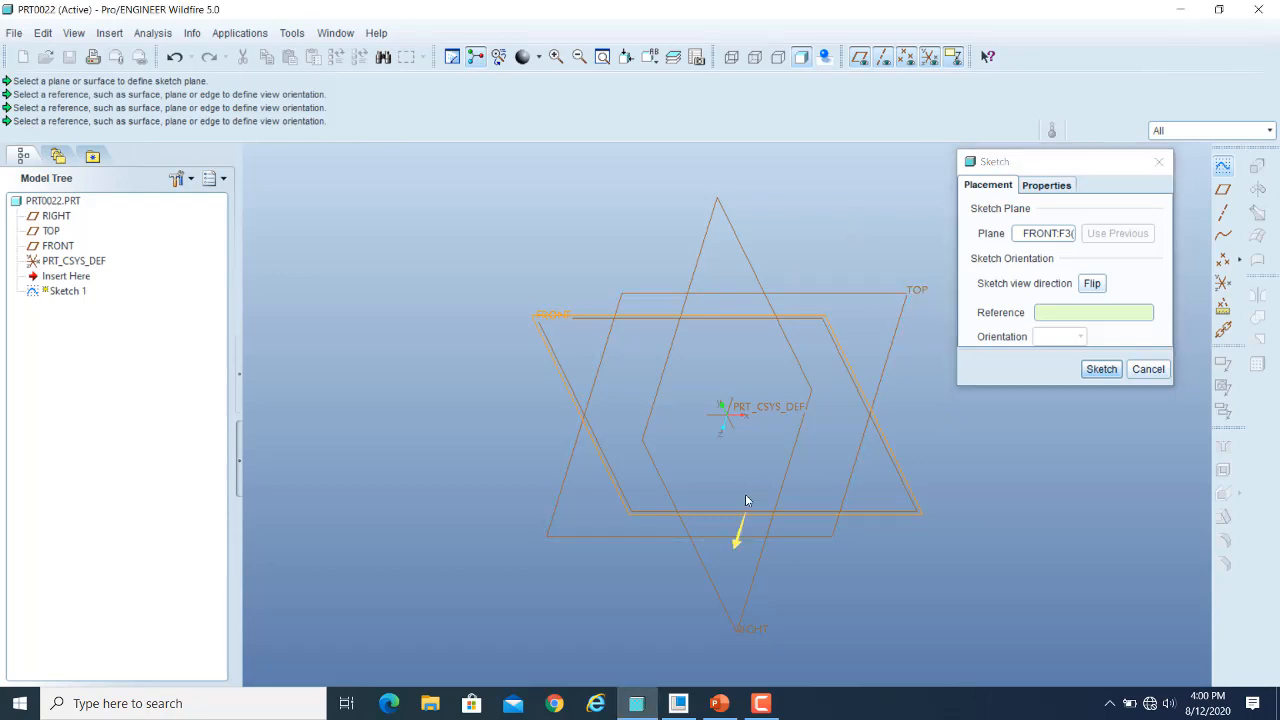
click(734, 546)
click(1093, 284)
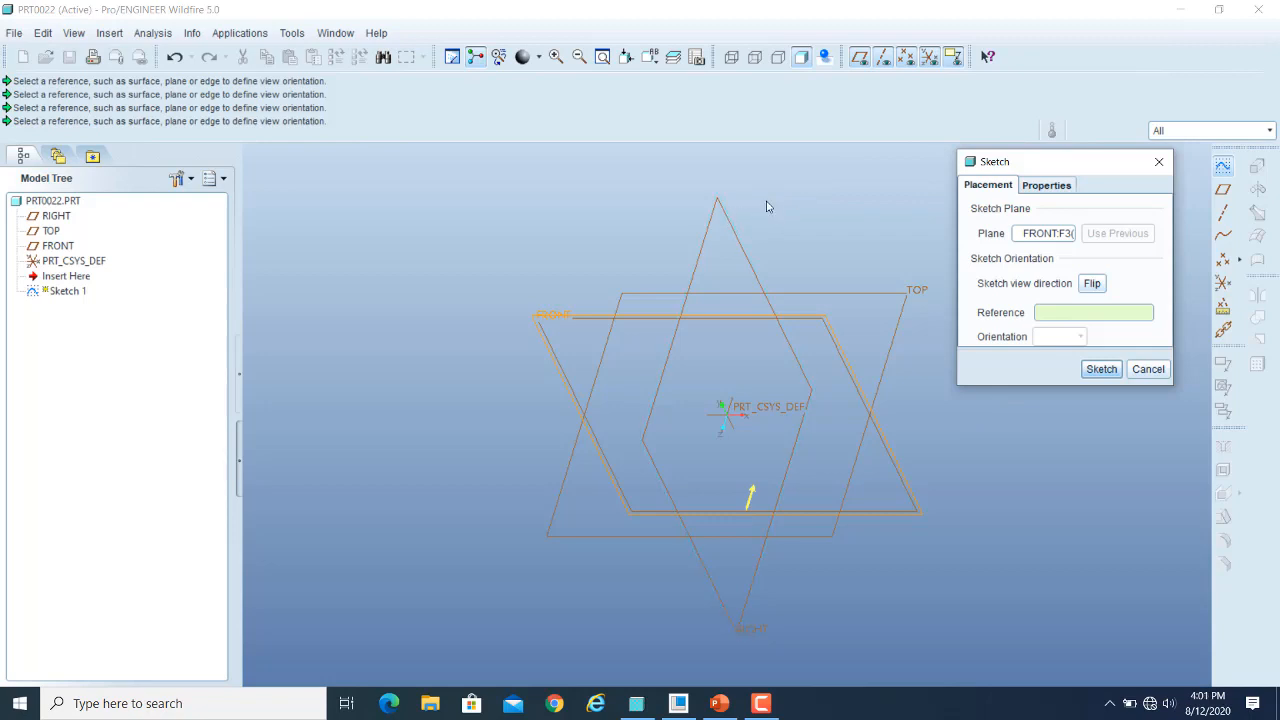
Use the RIGHT datum plane as the sketch reference with orientation Right and enter the sketch
click(722, 212)
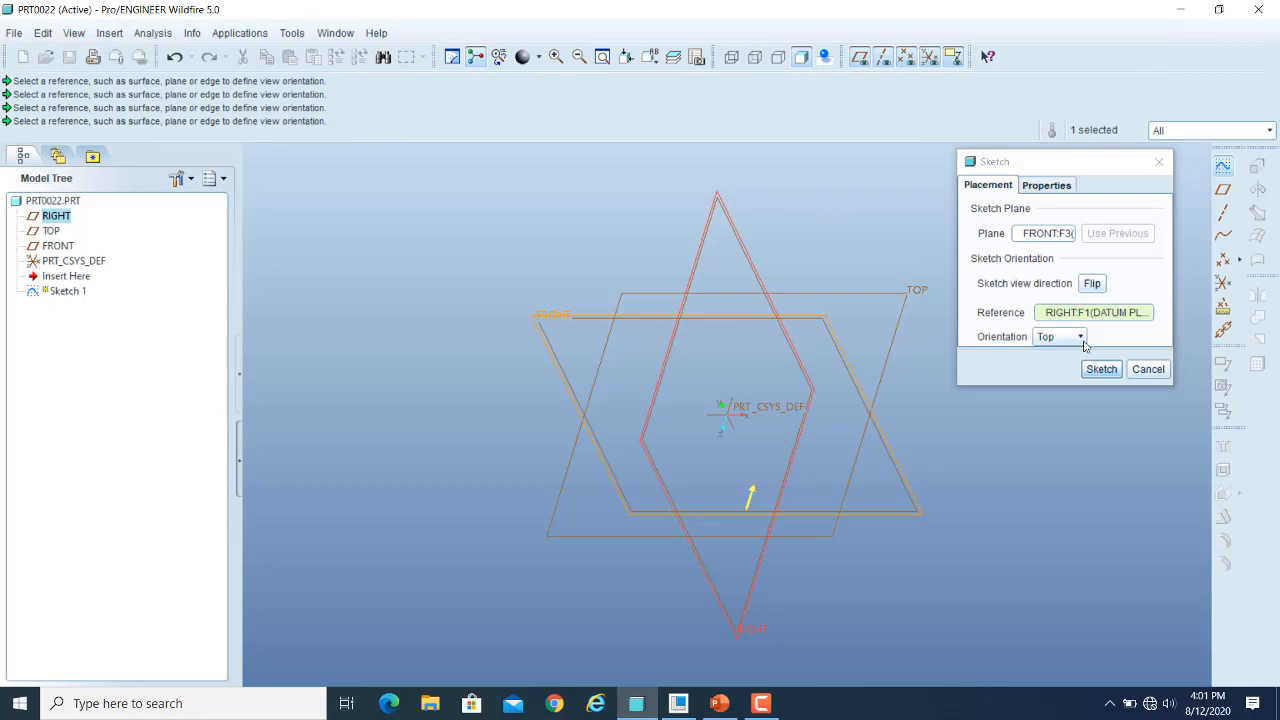
click(1080, 338)
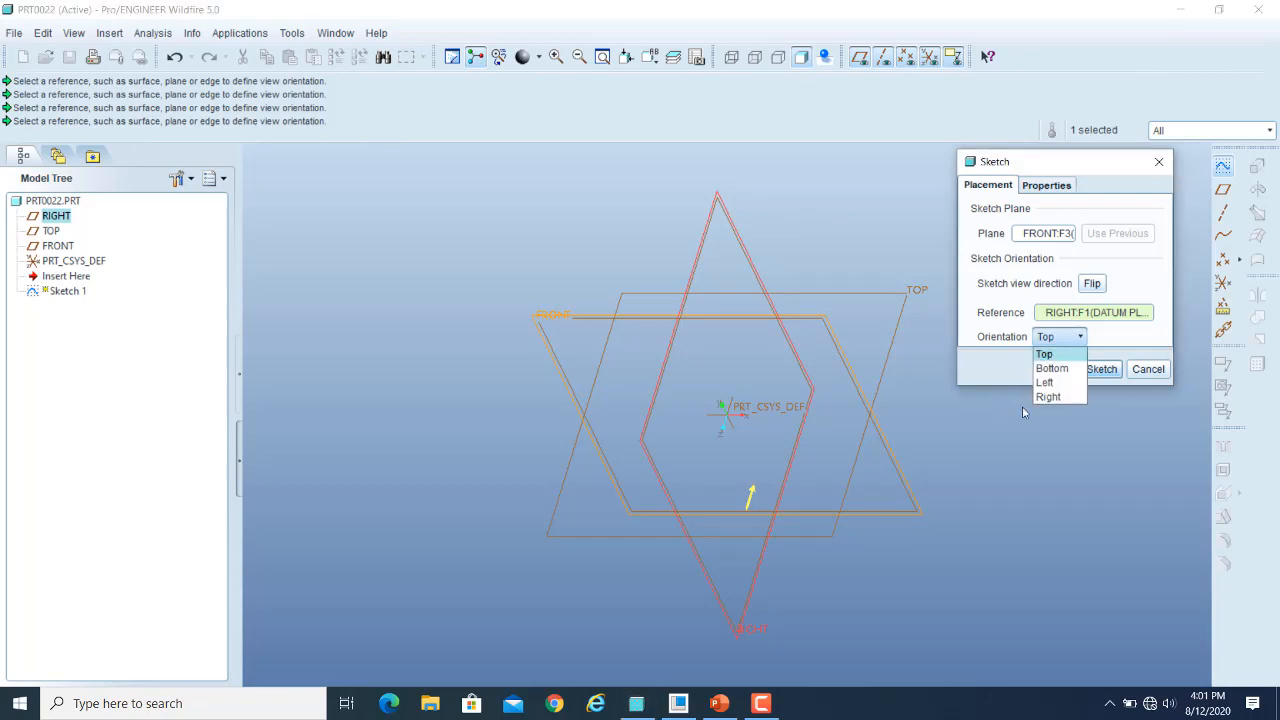
click(1055, 398)
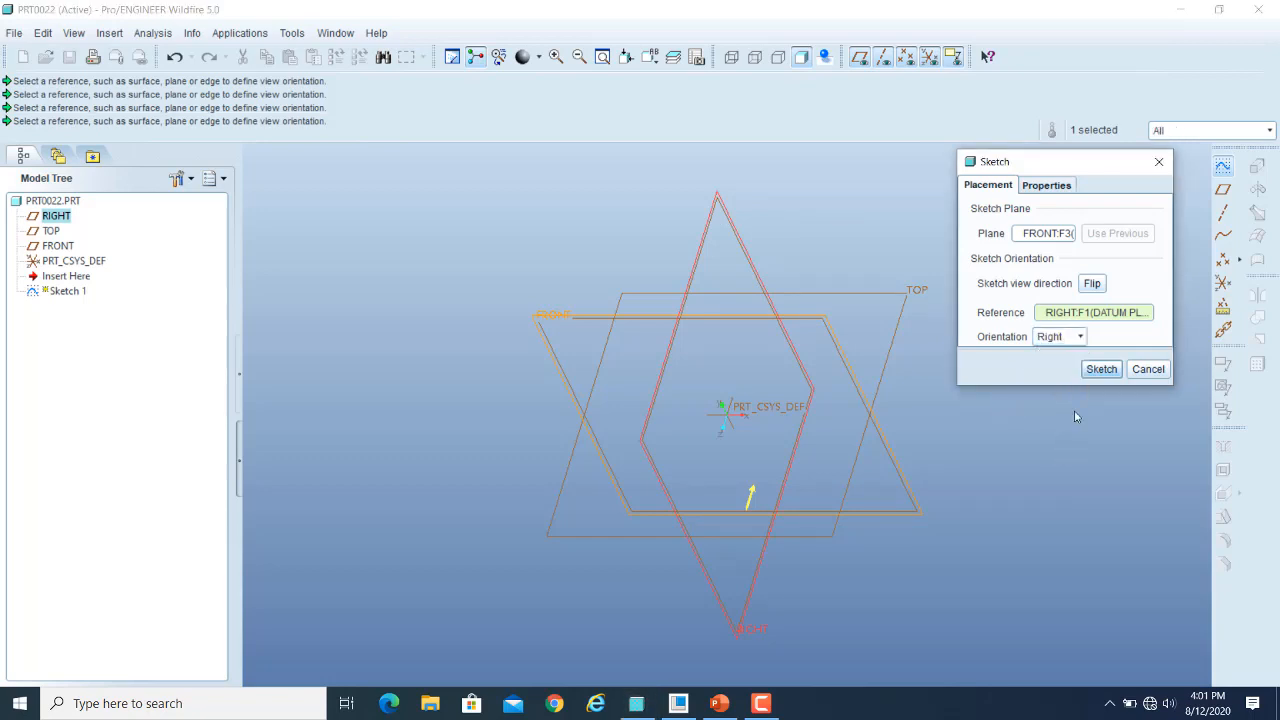
click(1102, 369)
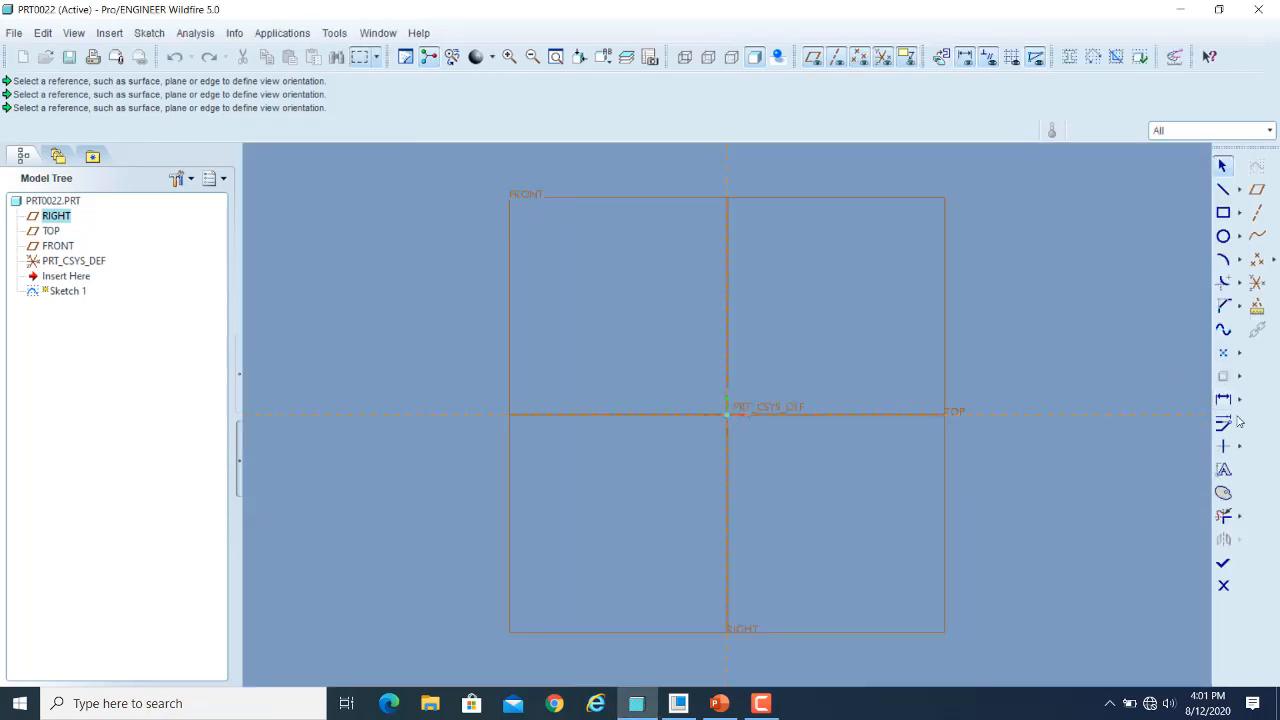
click(1240, 189)
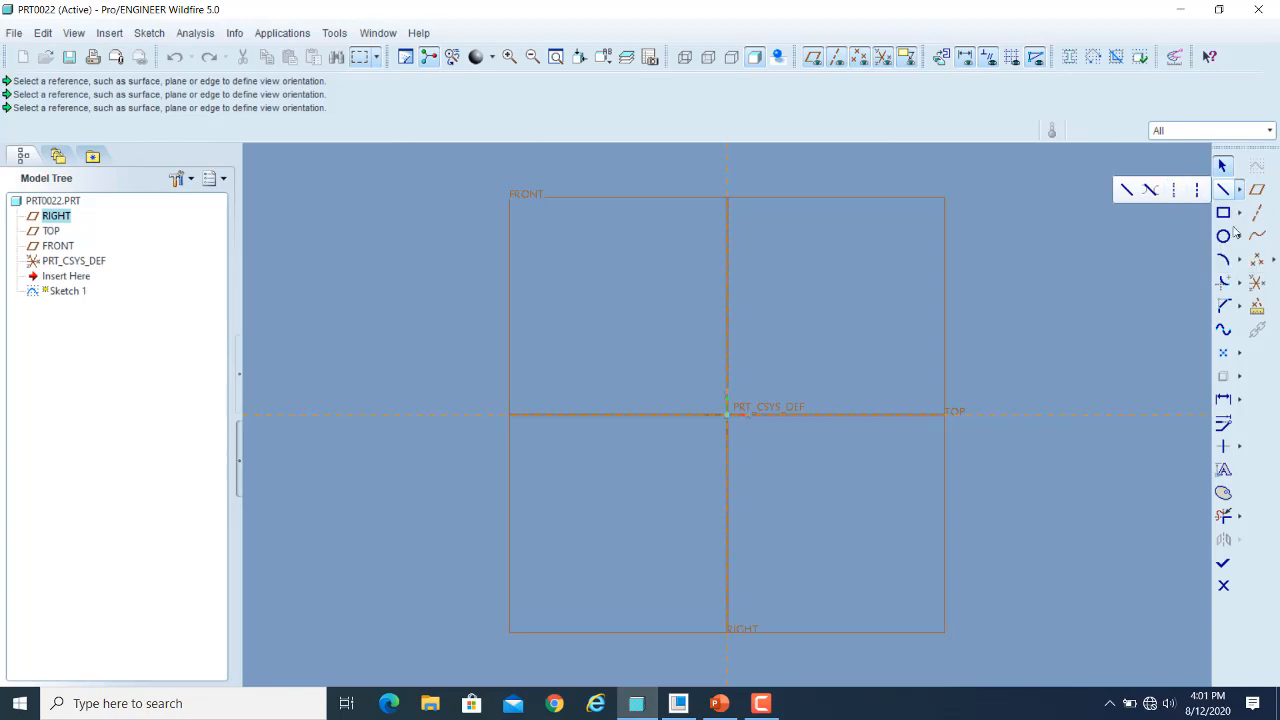
click(1241, 212)
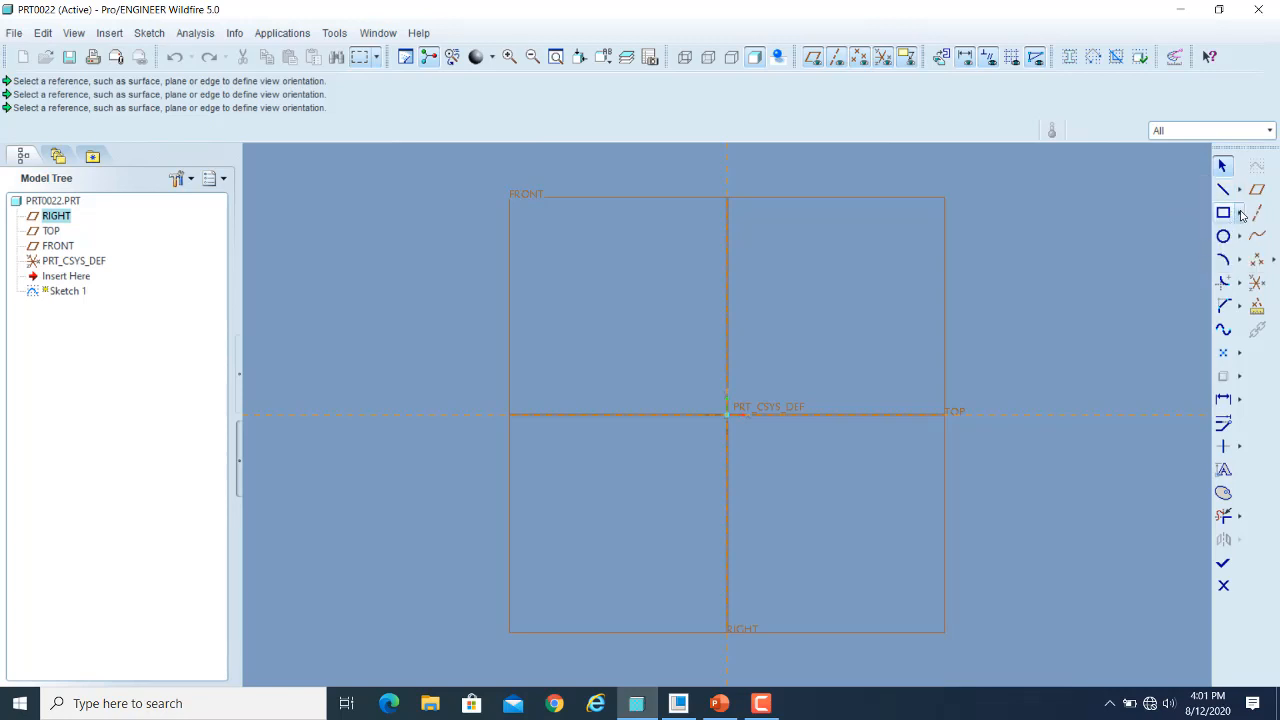
click(1241, 213)
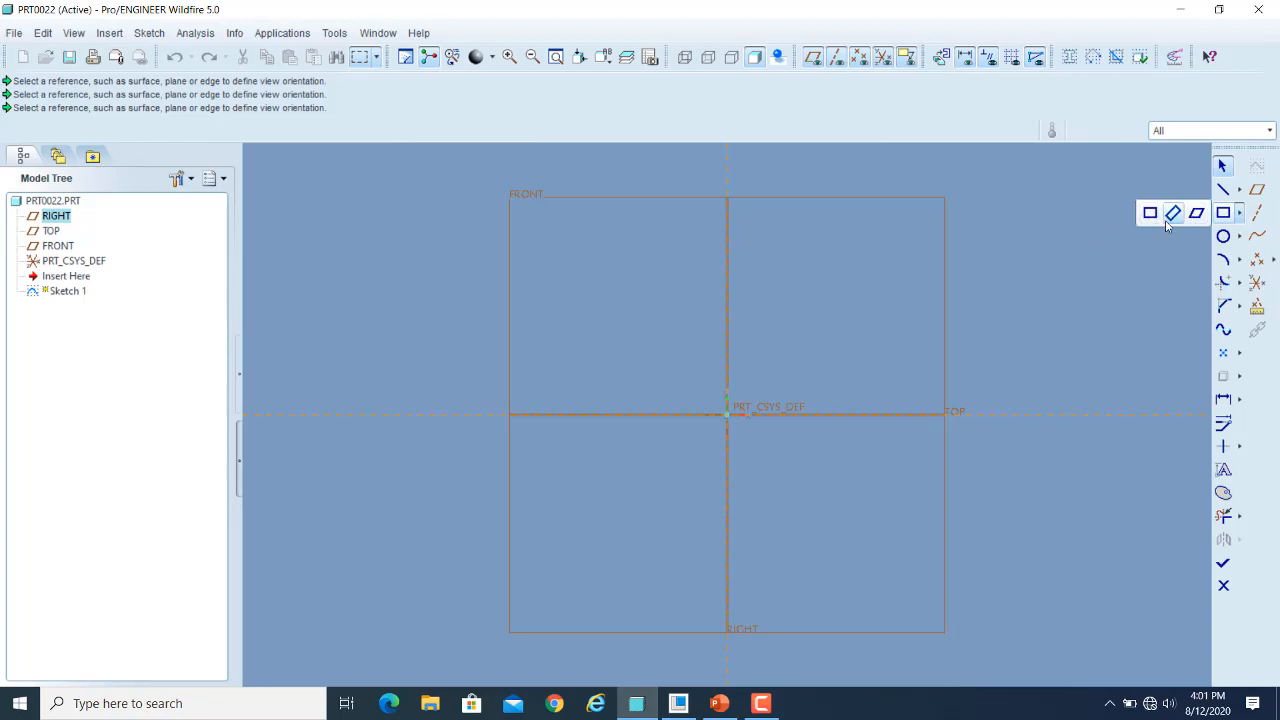
click(1240, 237)
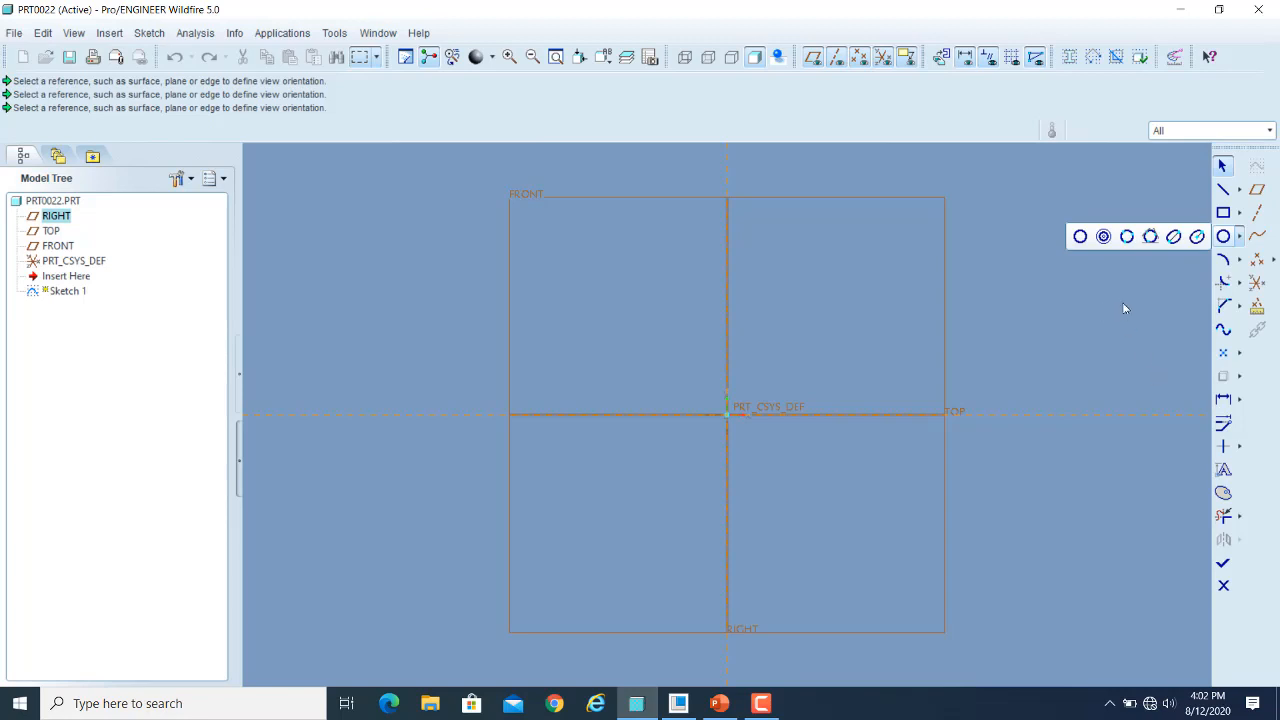
click(1133, 187)
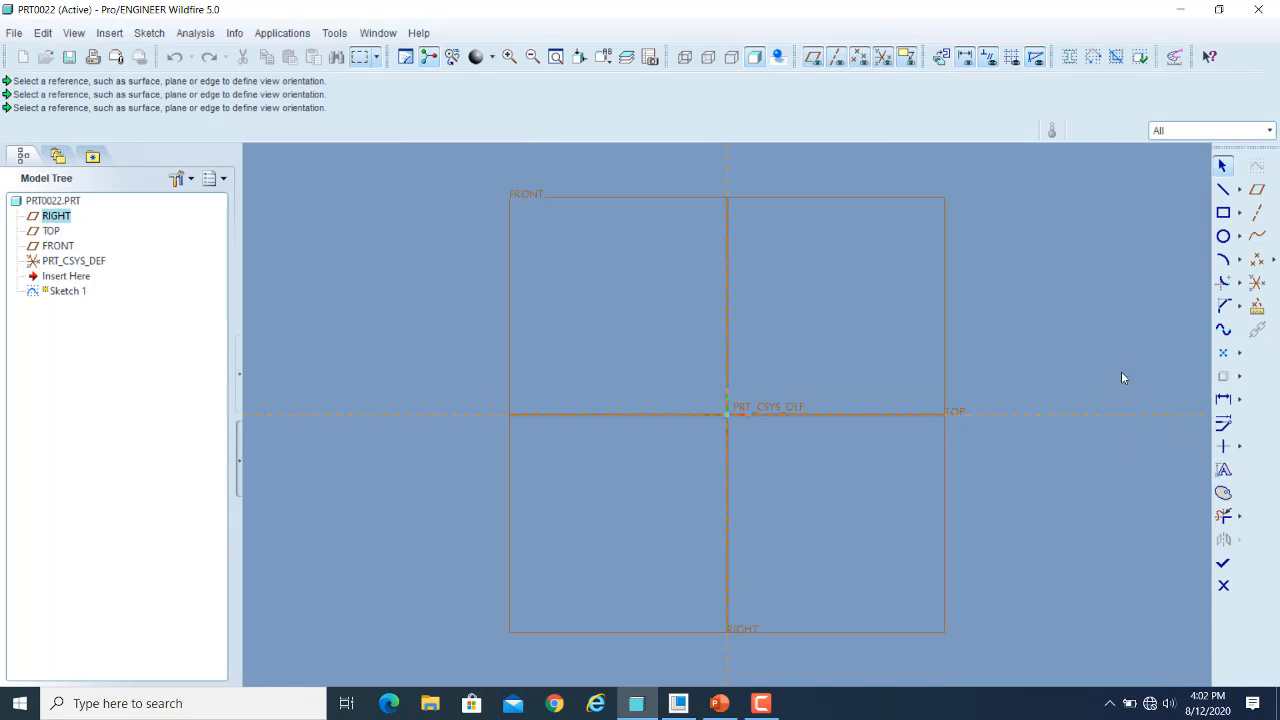
Sketch an open chain of four connected lines above the TOP reference and to the positive side of the RIGHT reference
click(1222, 191)
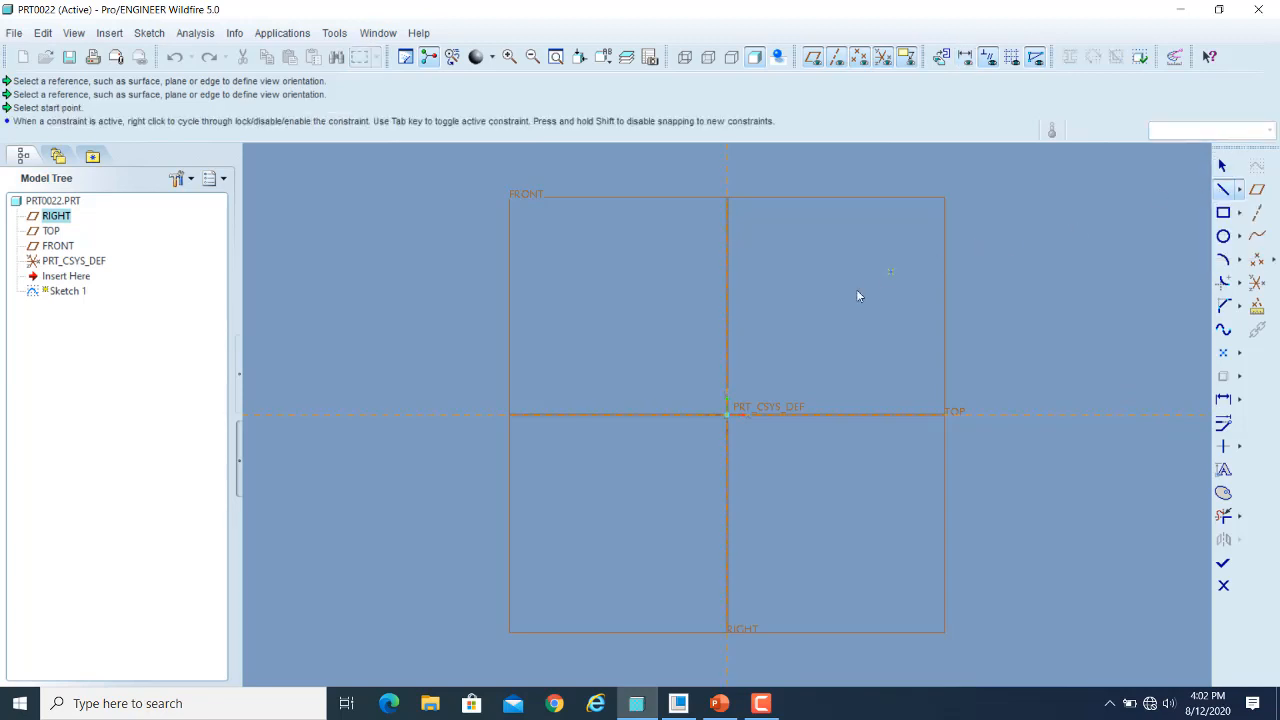
click(764, 350)
click(828, 248)
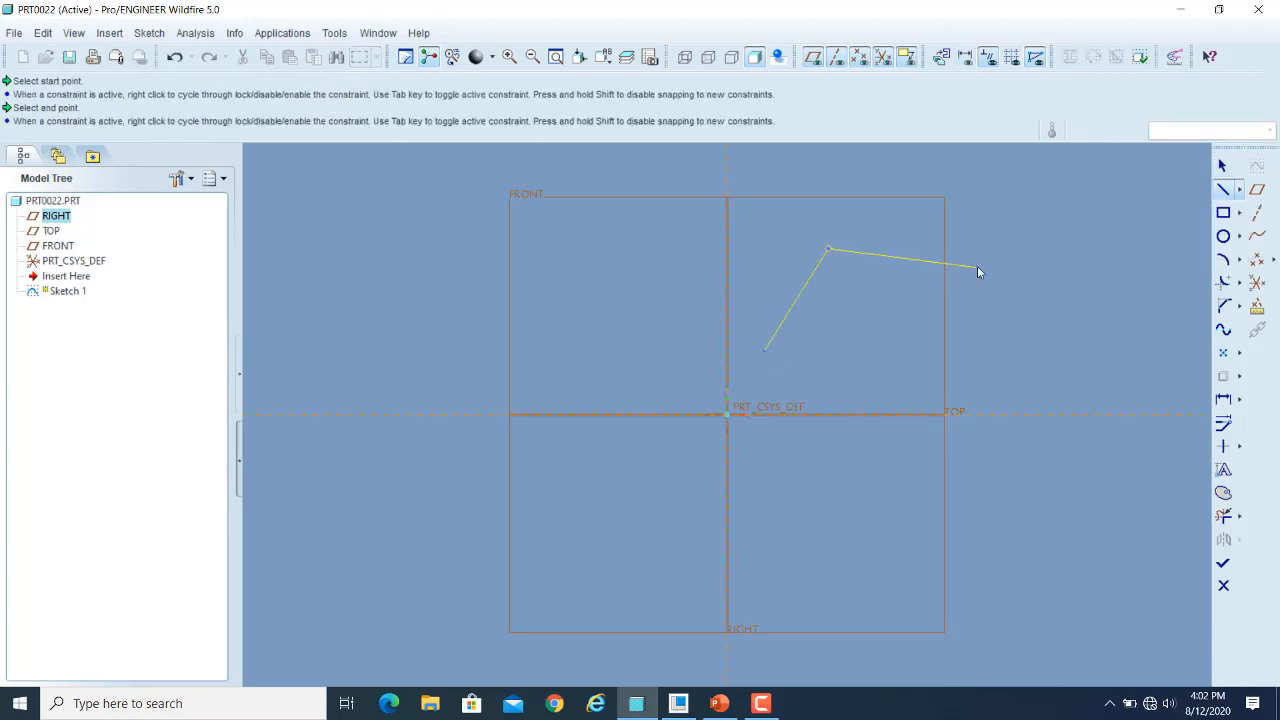
click(1003, 368)
click(896, 398)
click(1221, 166)
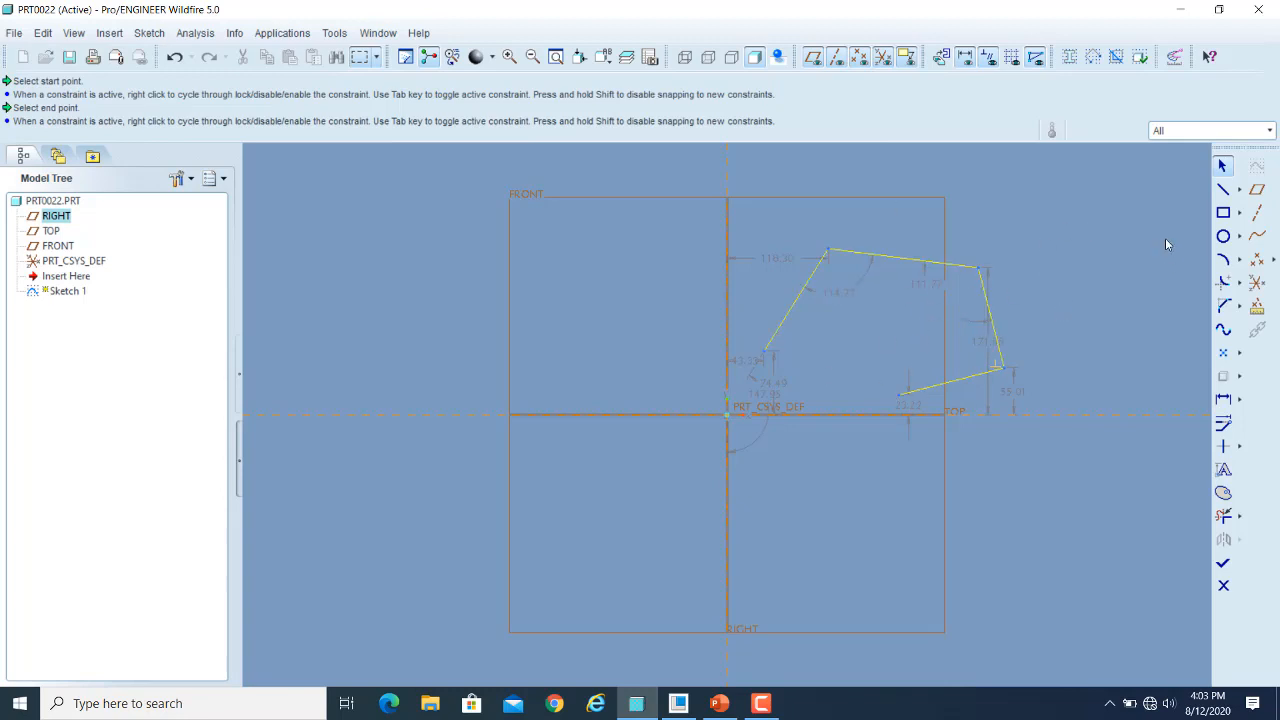
Sketch two circles of equal radius, about 102 mm in diameter, one above the other on the opposite side of the RIGHT reference
click(1223, 236)
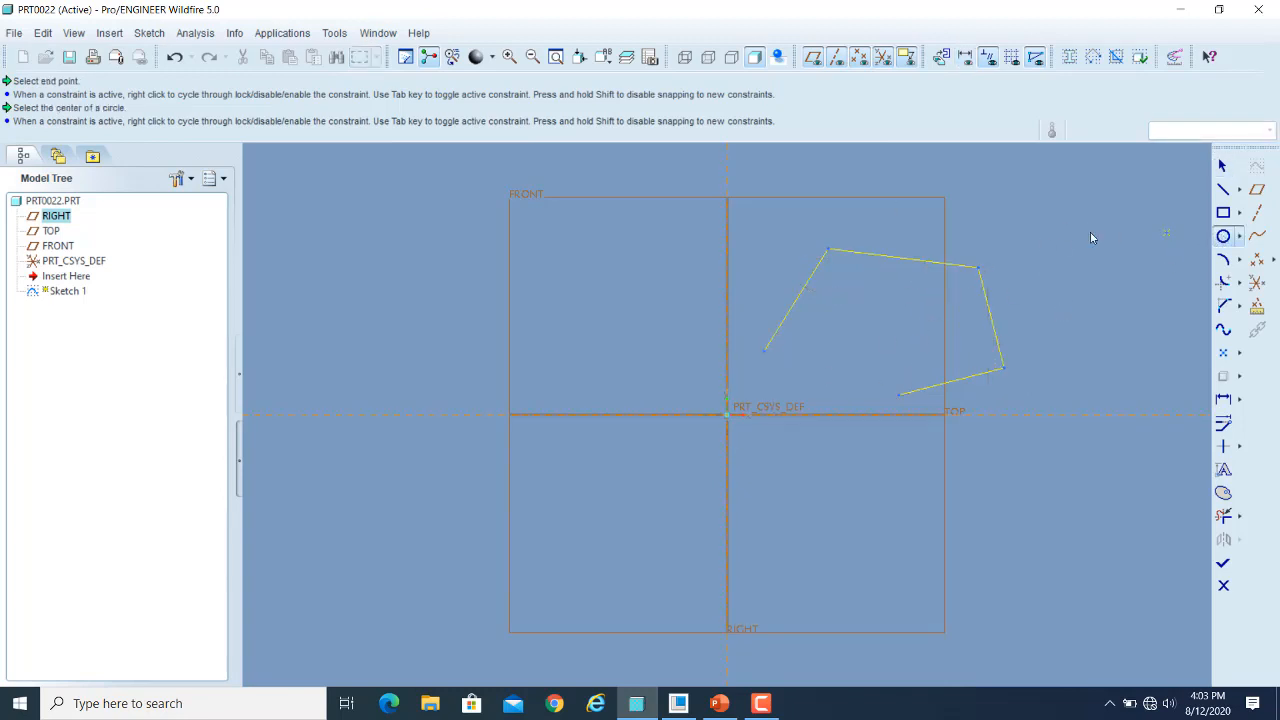
click(680, 295)
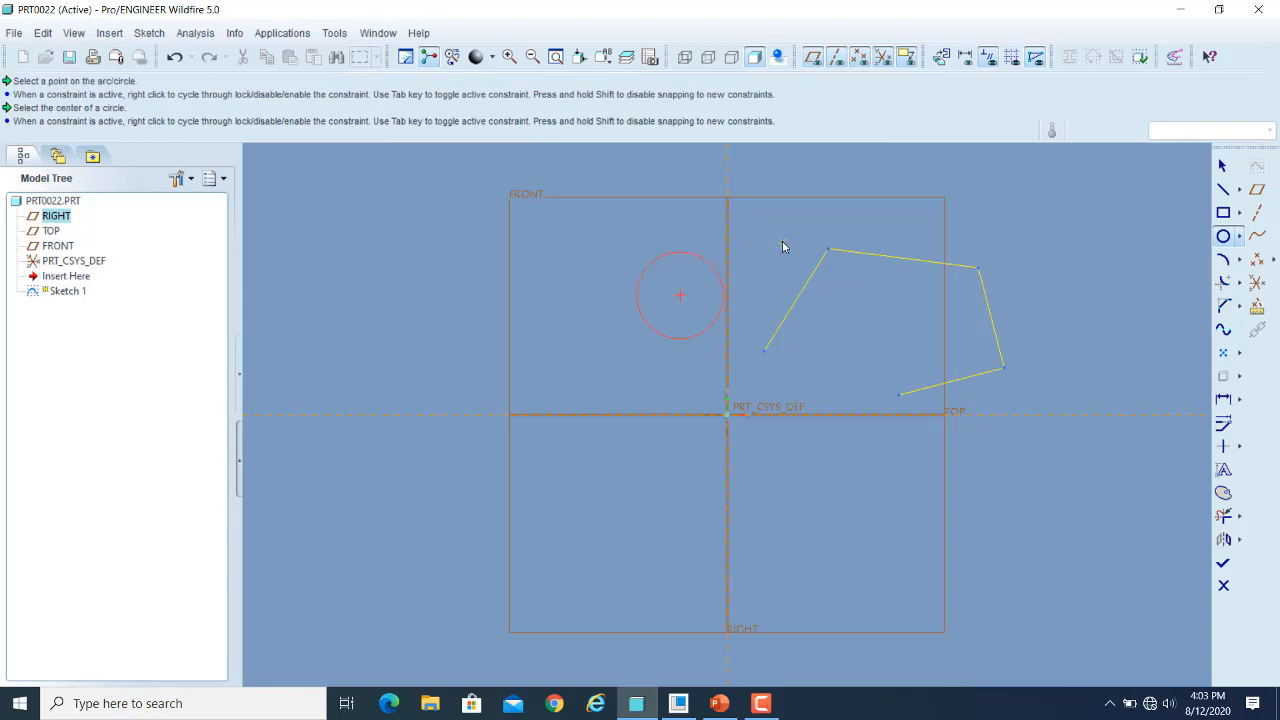
click(666, 380)
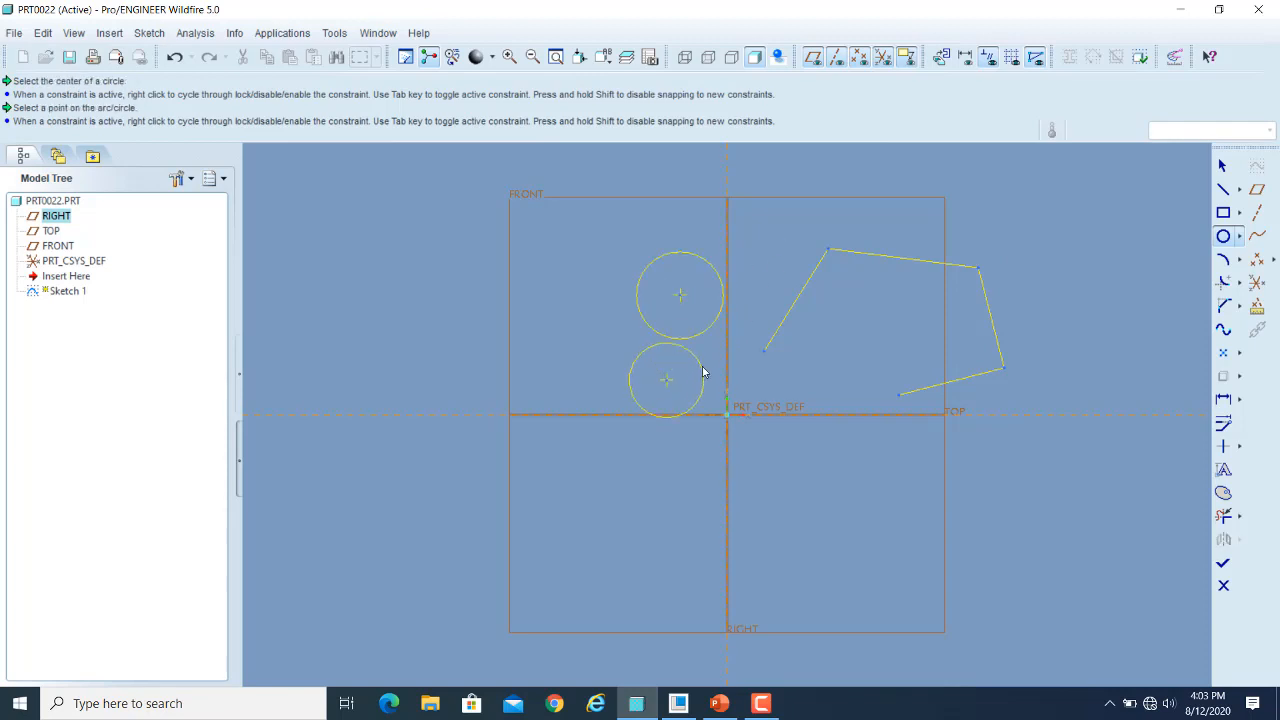
click(706, 365)
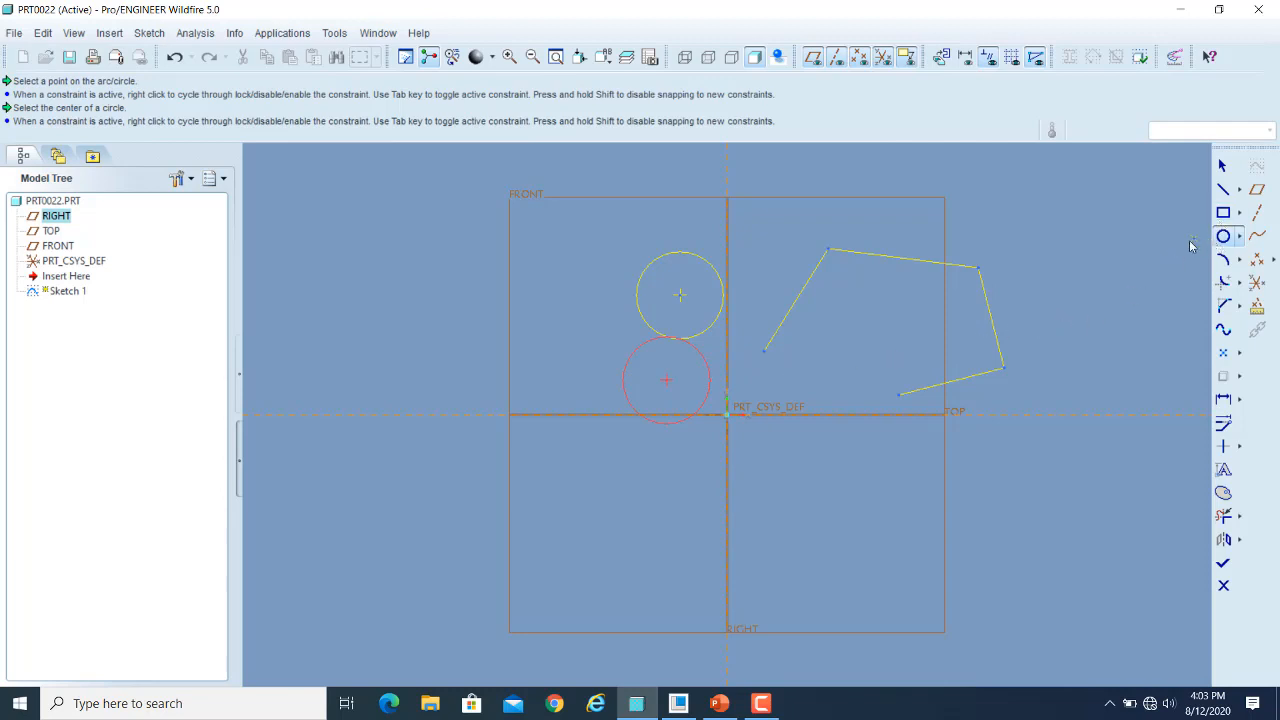
right_click(994, 206)
click(1087, 298)
click(1224, 168)
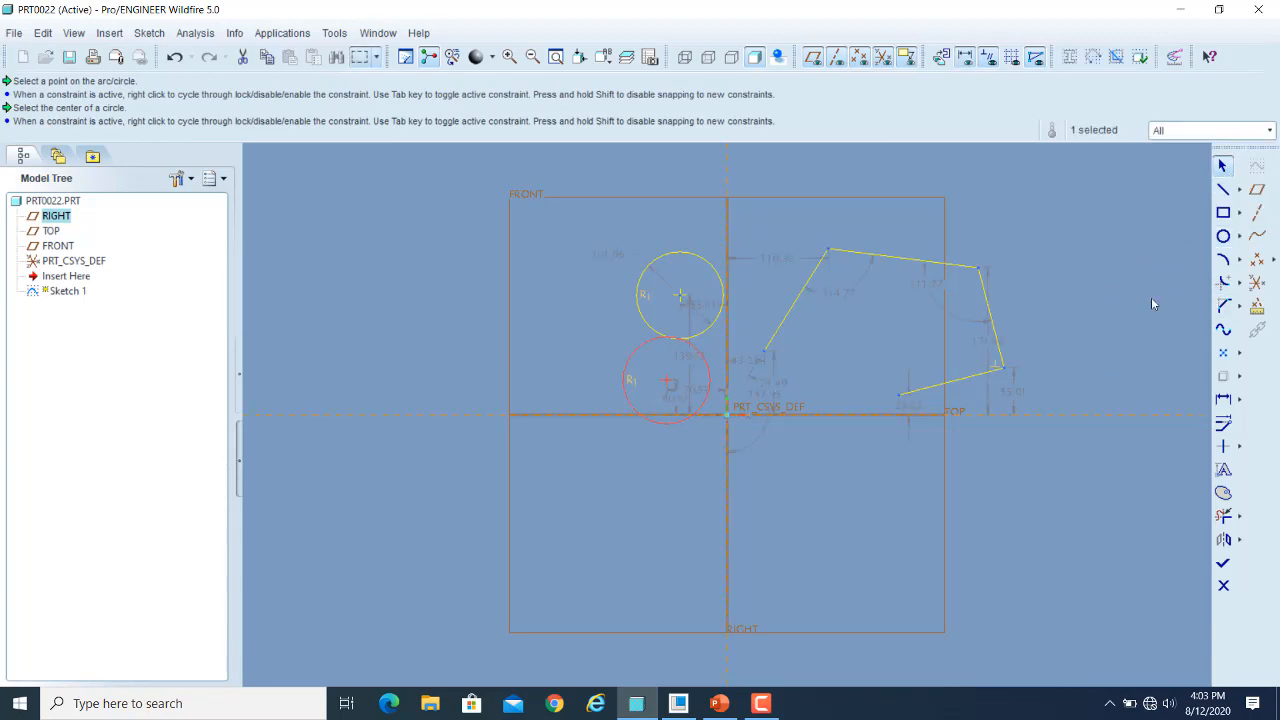
Sketch a third circle, about 122 mm in diameter, just beyond the far end of the line chain
click(1222, 262)
click(1228, 207)
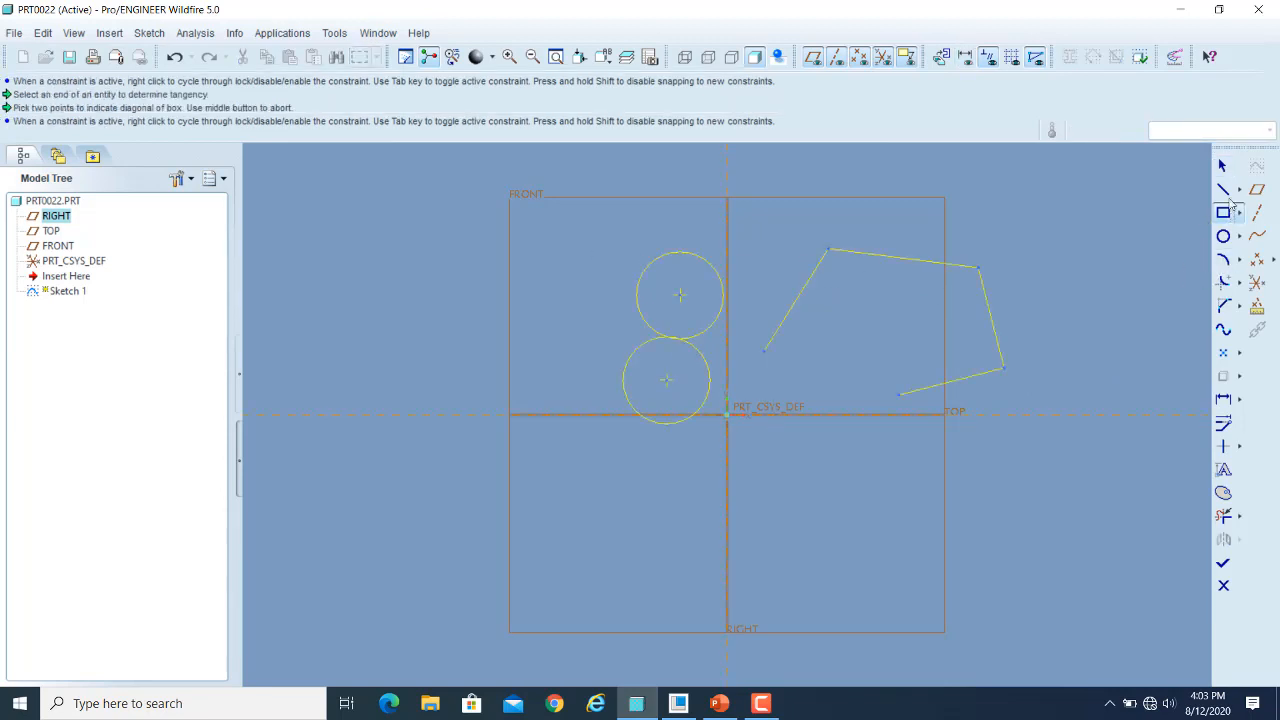
click(1222, 189)
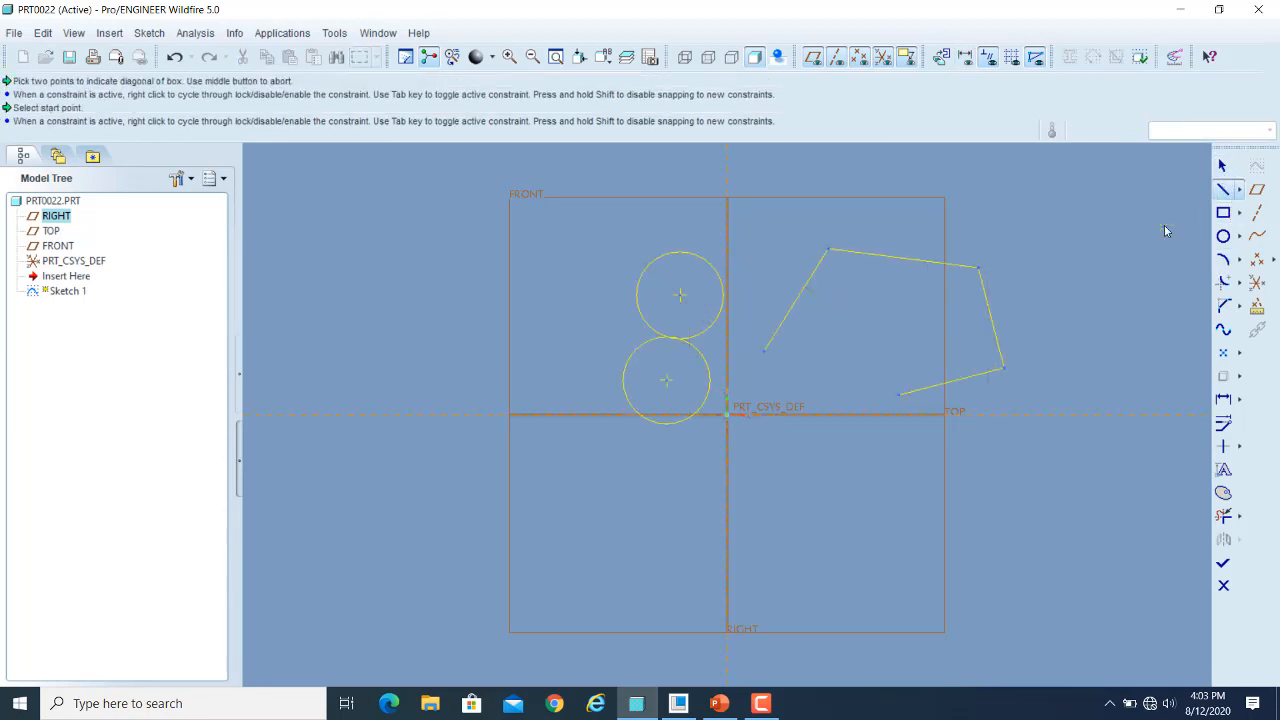
click(1223, 236)
click(1045, 266)
click(1084, 234)
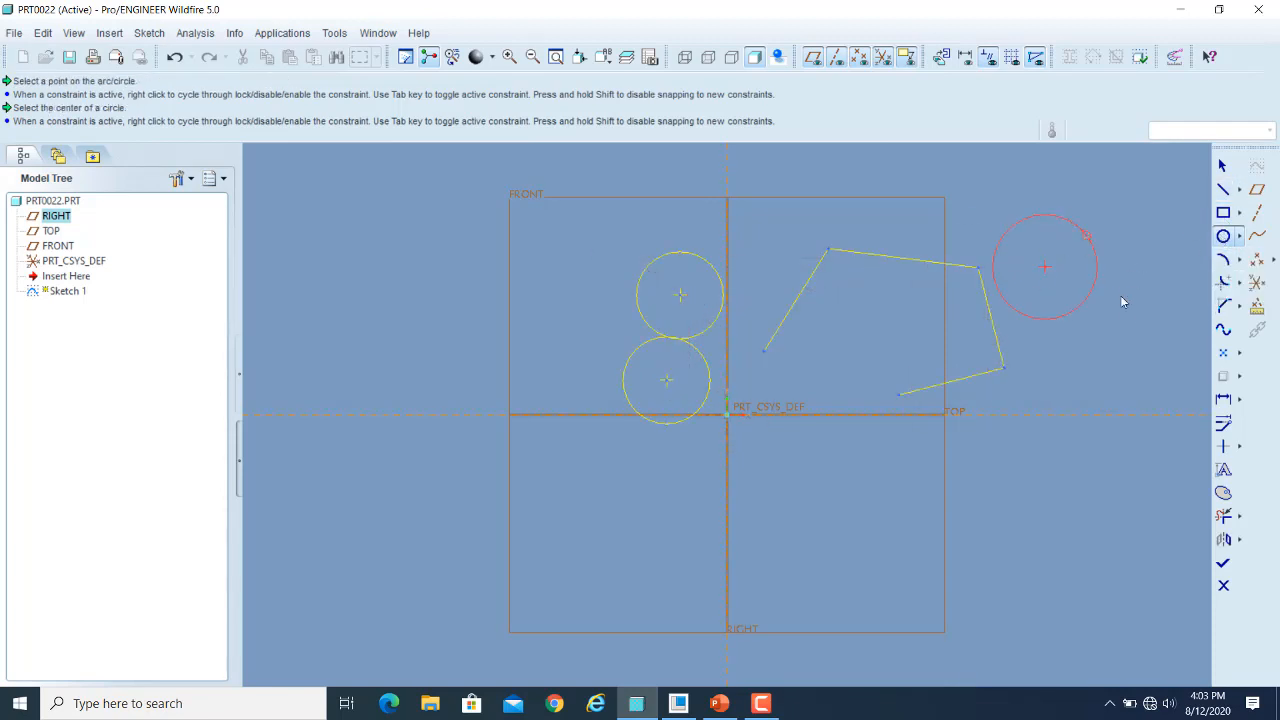
Sketch a second open chain of two lines, starting below the TOP reference and ending below the third circle
click(1228, 191)
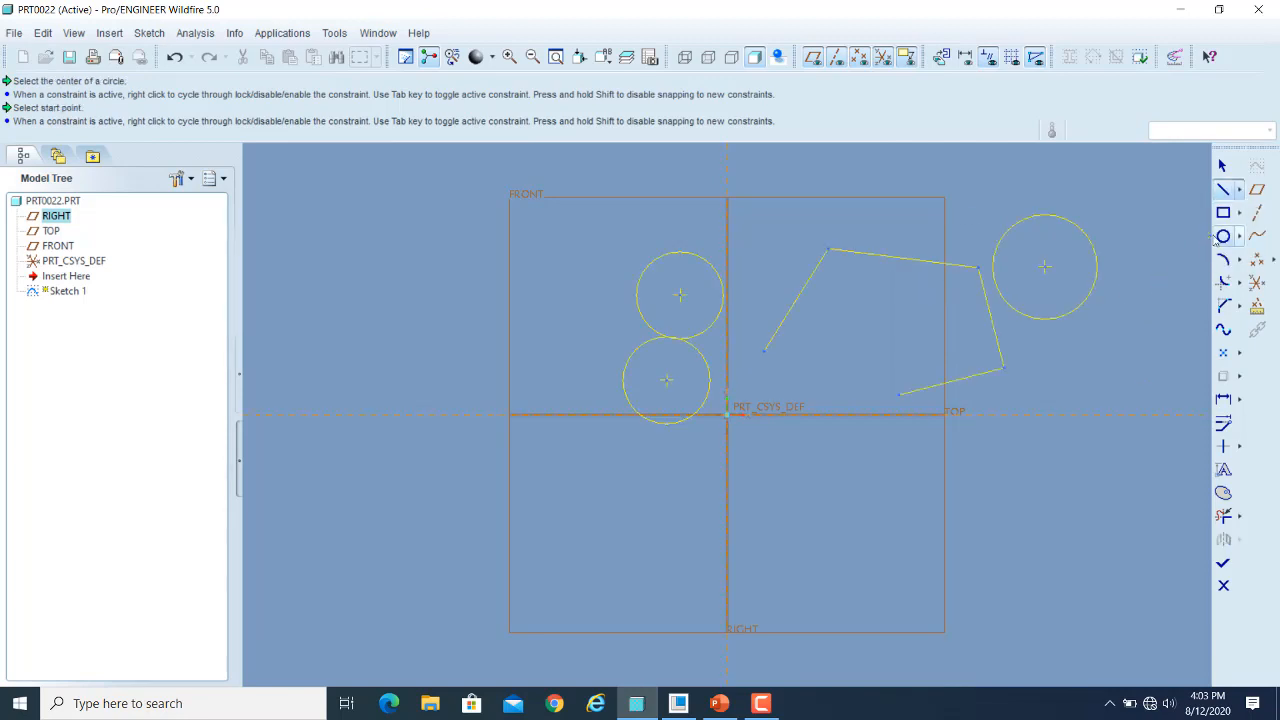
click(887, 482)
click(1077, 394)
click(1108, 304)
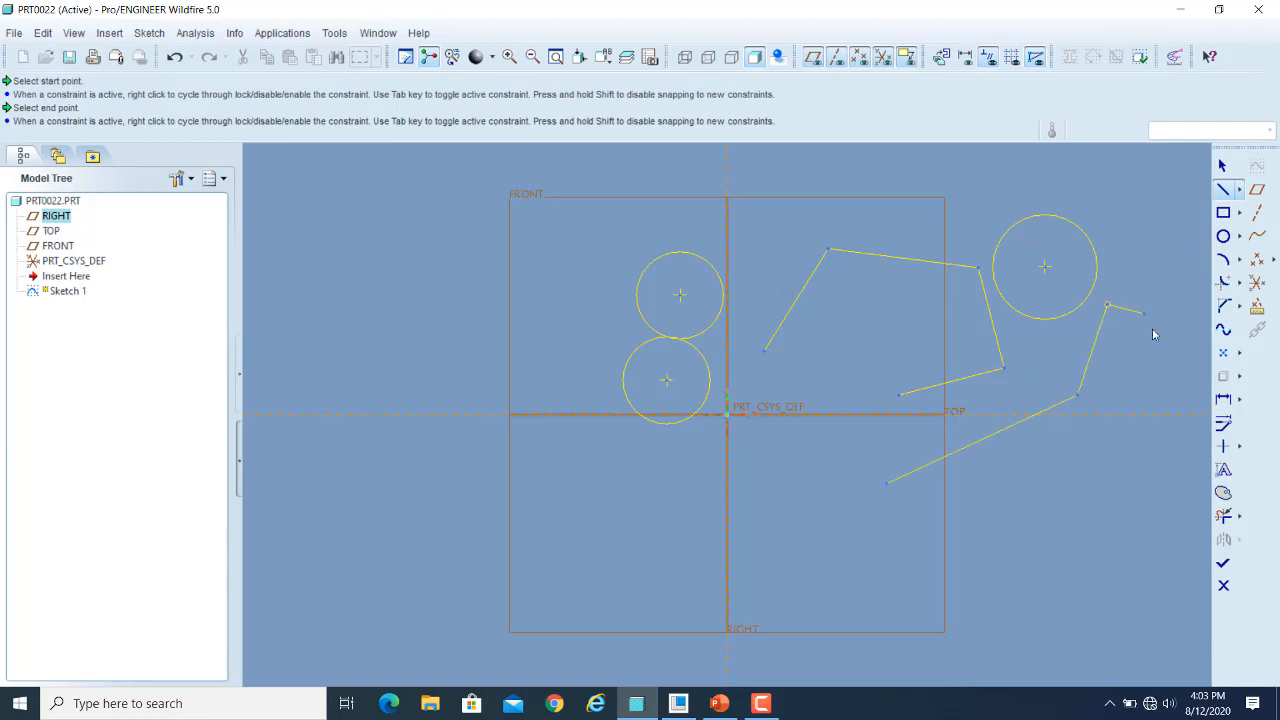
click(1224, 167)
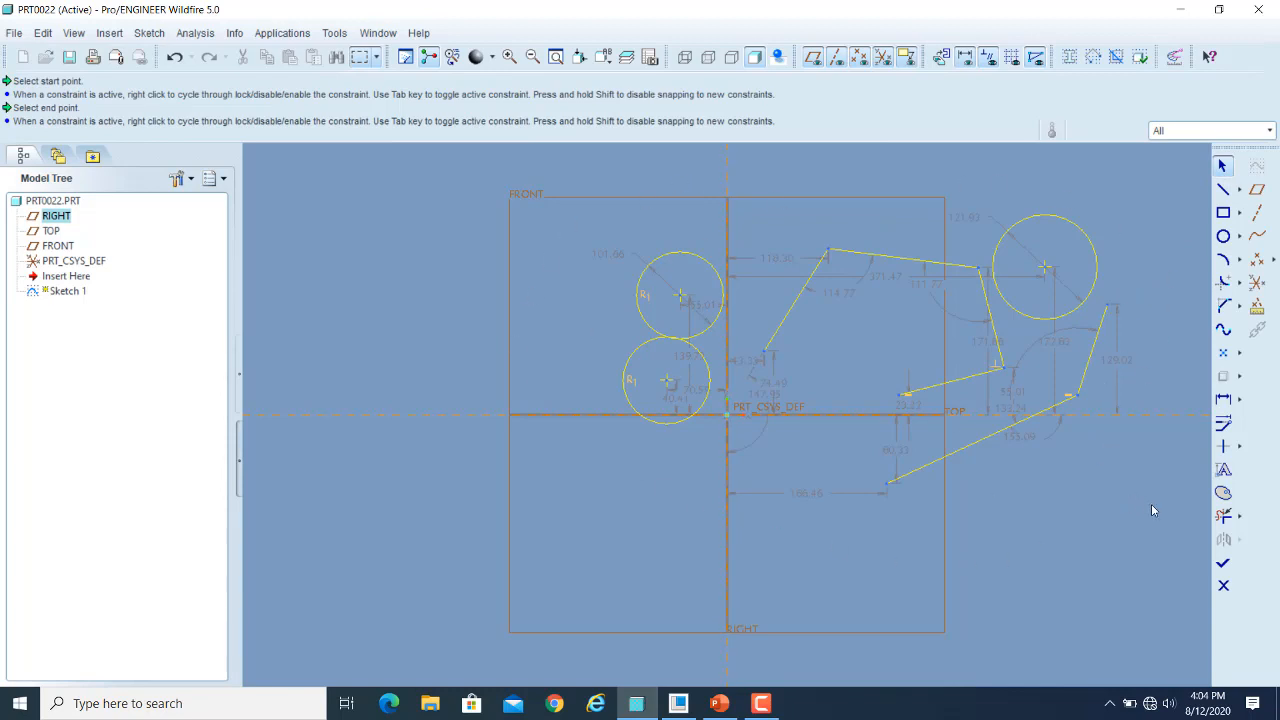
Delete all the practice lines and circles from the sketch with Delete Segment
click(1225, 521)
mouse_move(1086, 480)
mouse_down()
mouse_move(943, 320)
mouse_move(1129, 443)
mouse_move(840, 275)
mouse_move(660, 330)
mouse_move(650, 425)
mouse_move(1093, 457)
mouse_up()
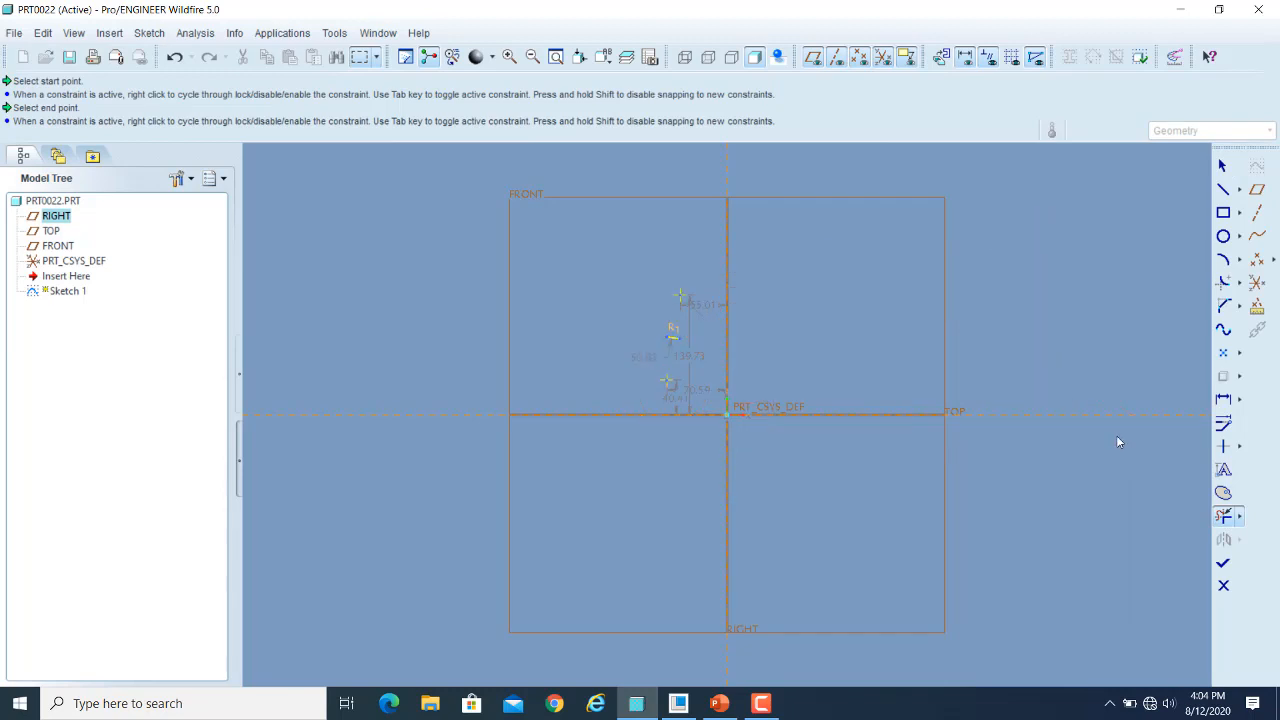
mouse_move(700, 279)
mouse_down()
mouse_move(674, 329)
mouse_move(666, 391)
mouse_move(868, 596)
mouse_up()
Turn on the grid display and Snap To Grid in the sketcher preferences
click(1013, 58)
right_click(993, 215)
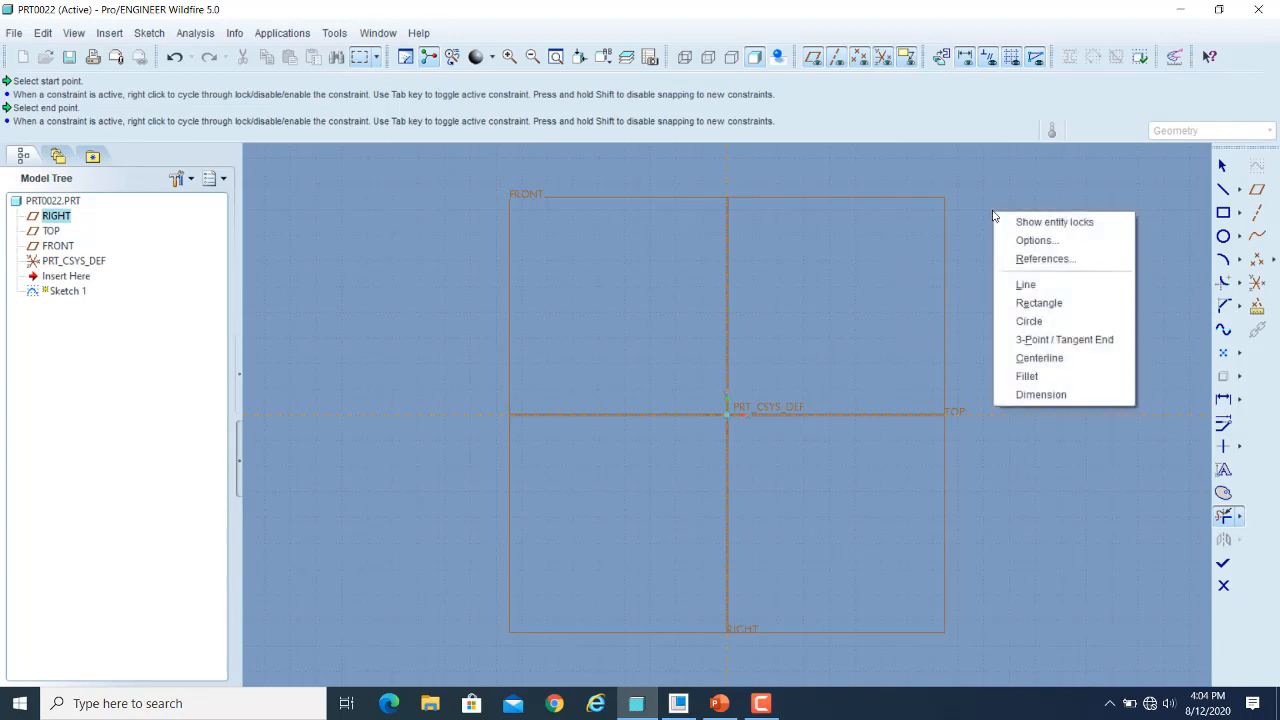
click(1054, 246)
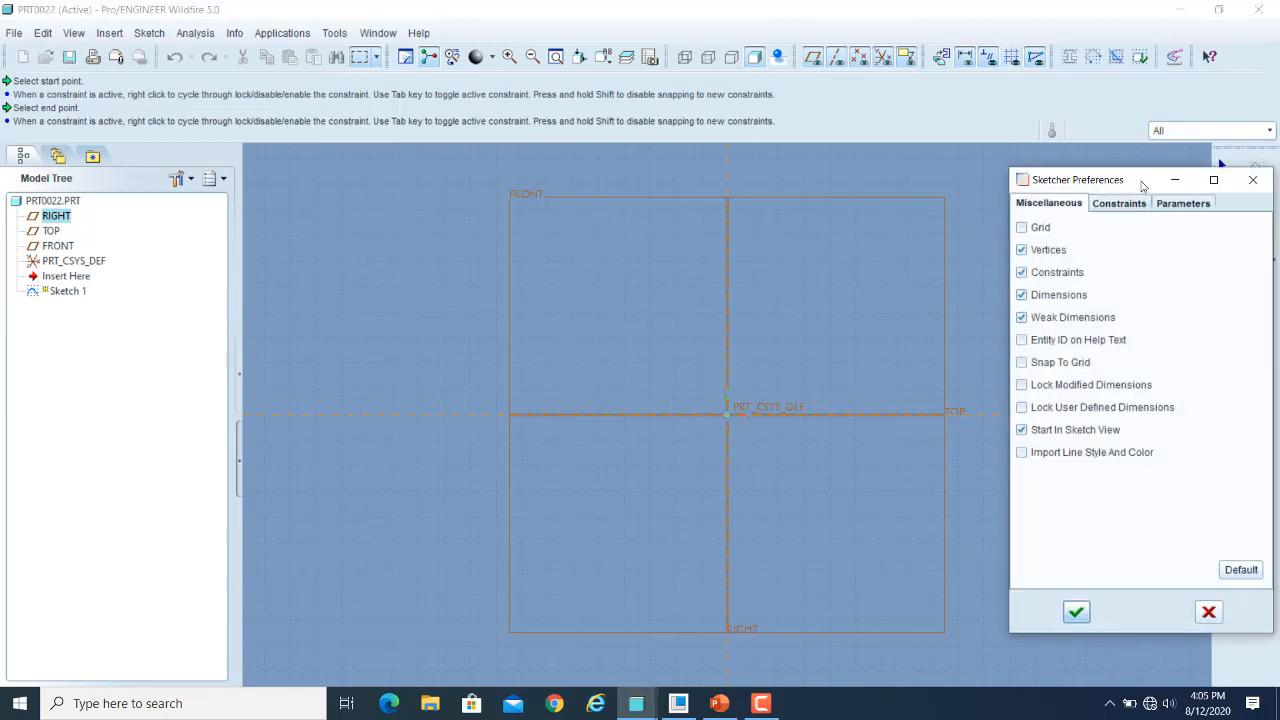
drag(1143, 186, 1051, 149)
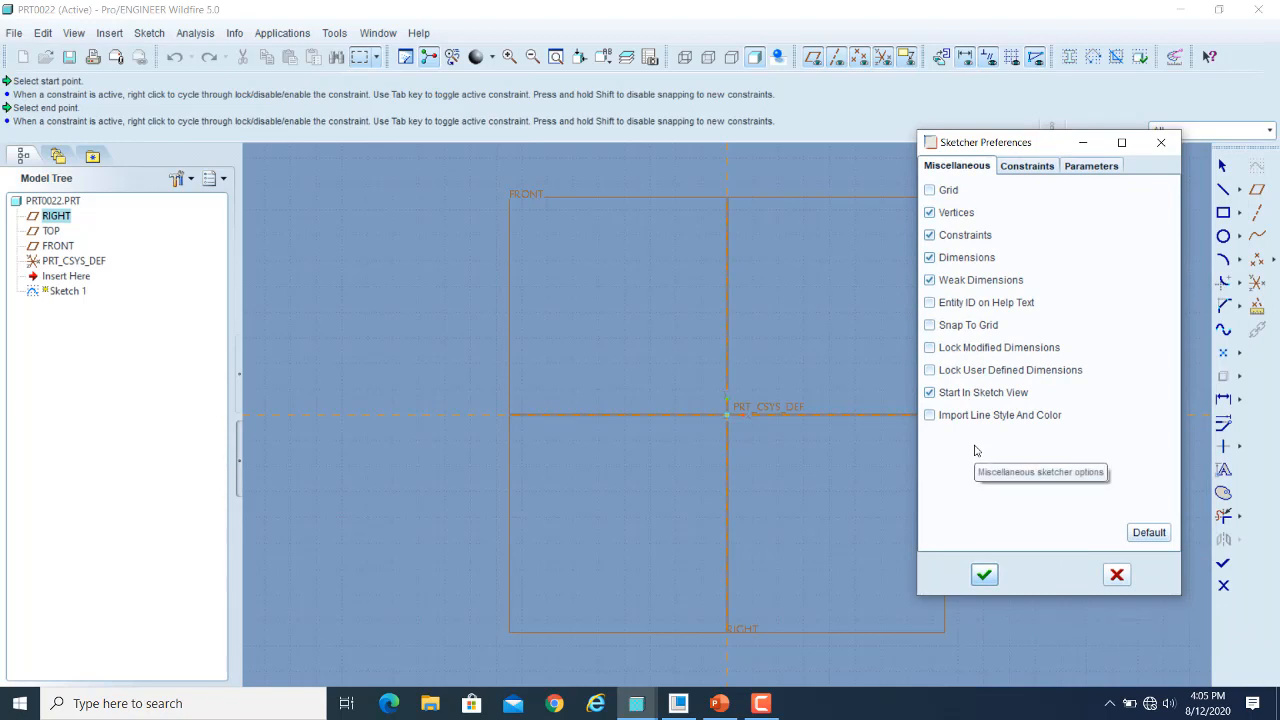
click(929, 191)
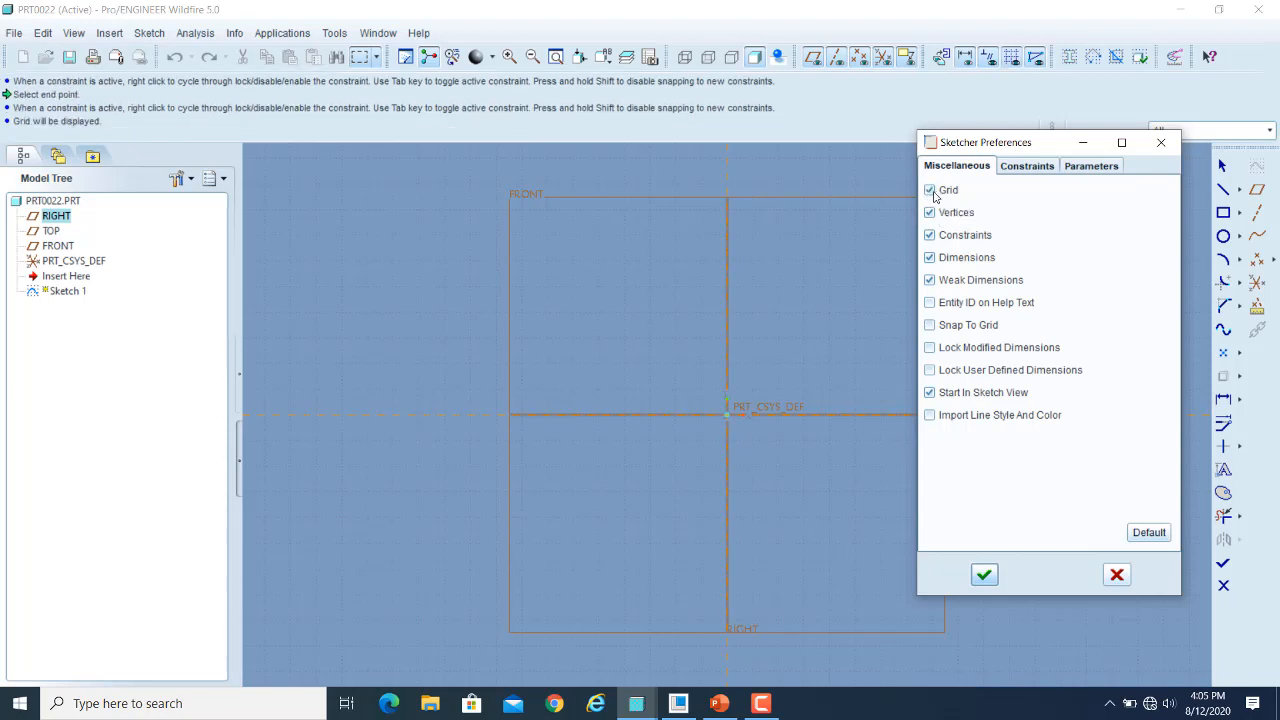
click(930, 191)
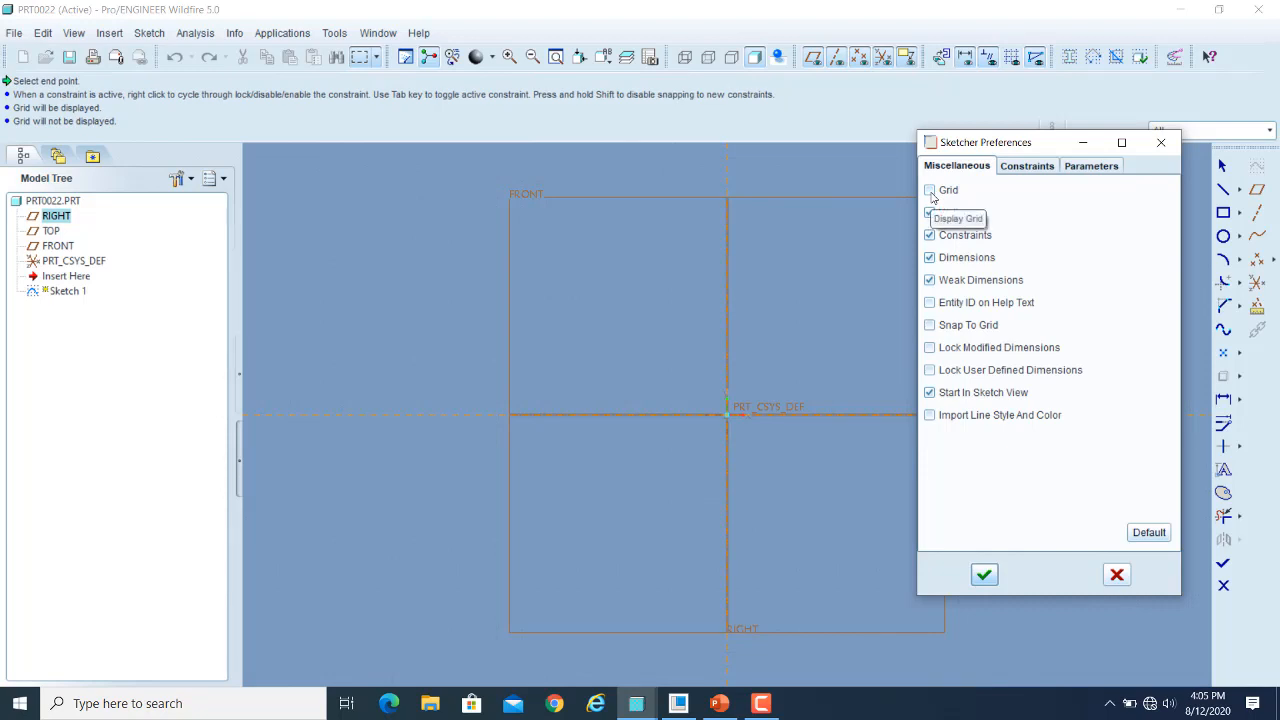
click(930, 191)
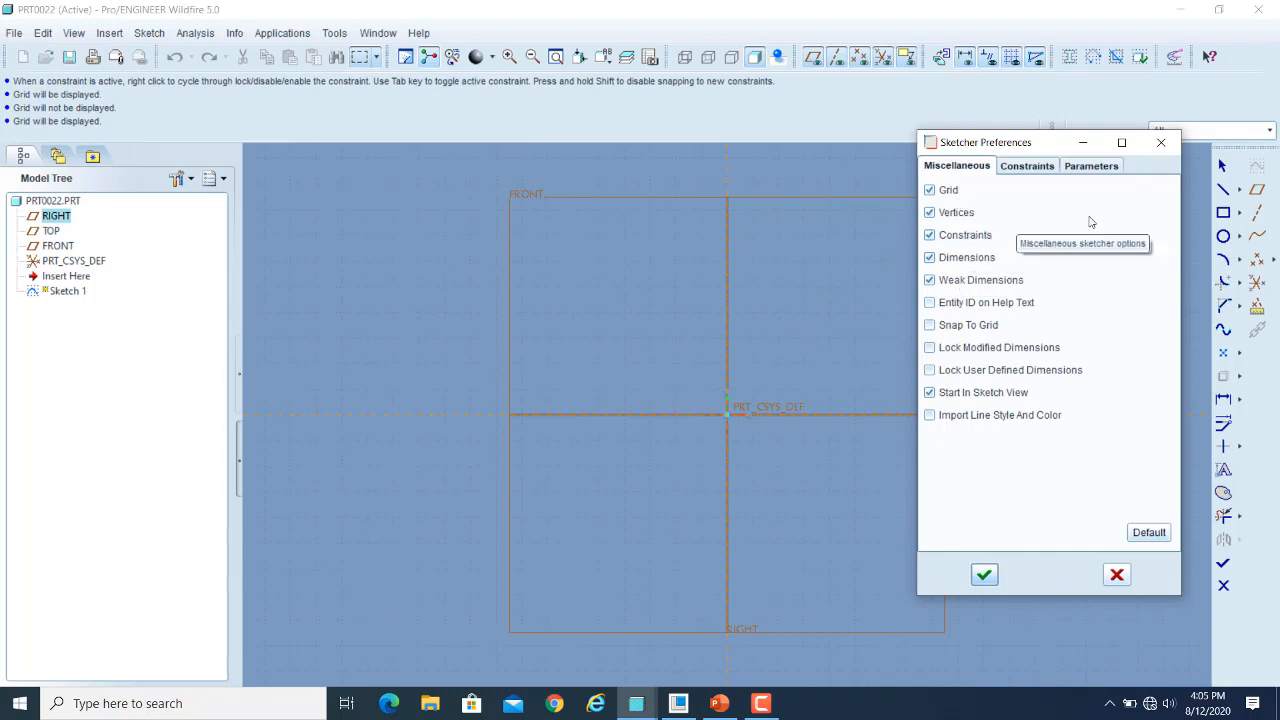
click(930, 325)
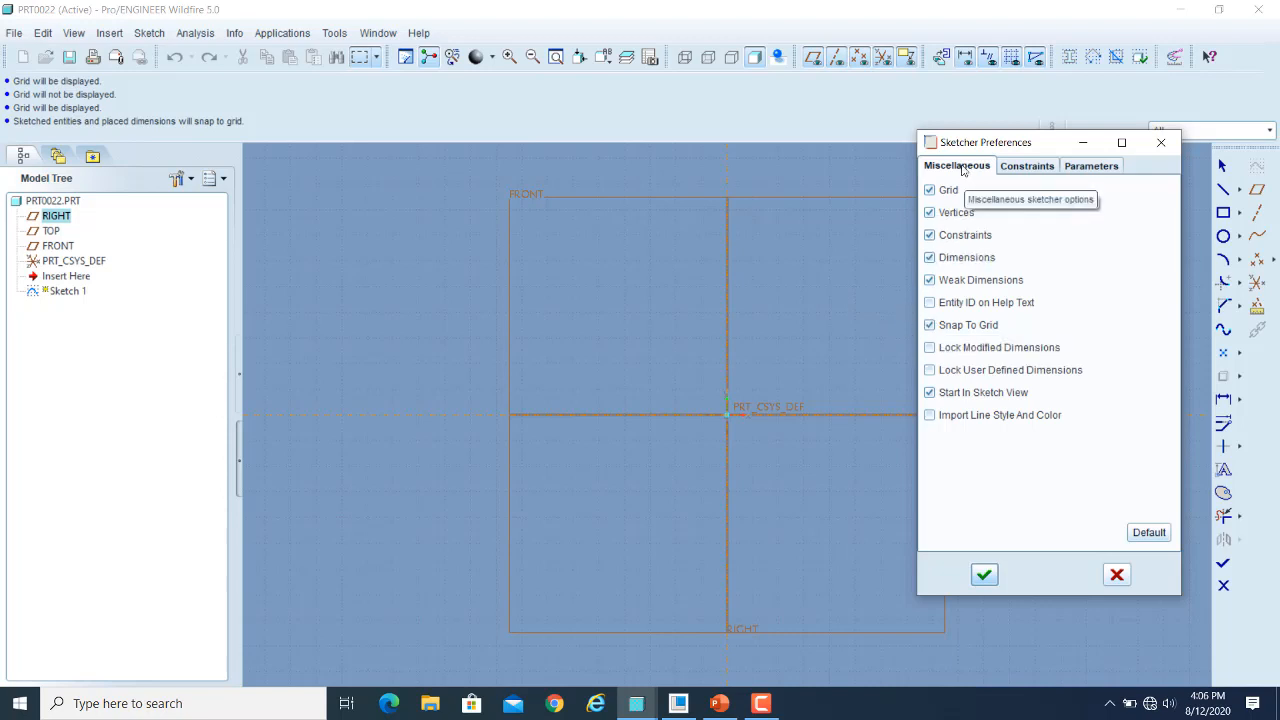
Review the automatic constraint options, then set the grid spacing to Manual and apply the sketcher preferences
click(1045, 170)
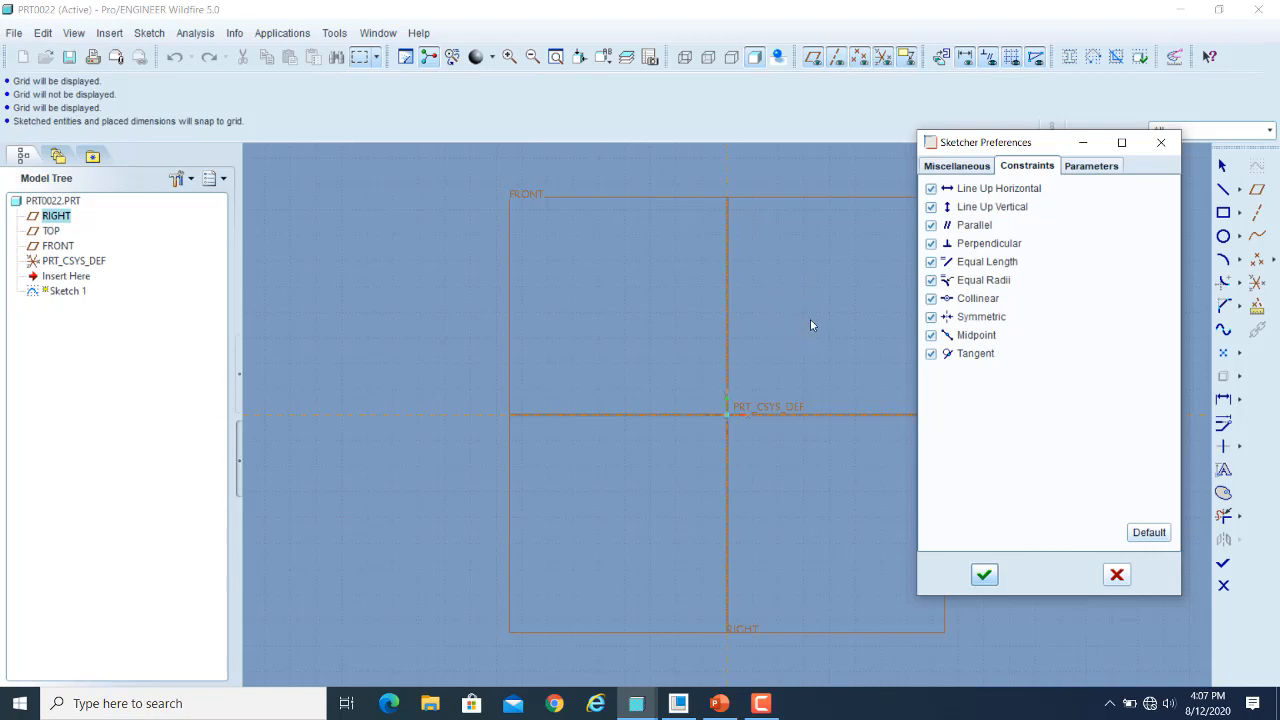
click(1115, 169)
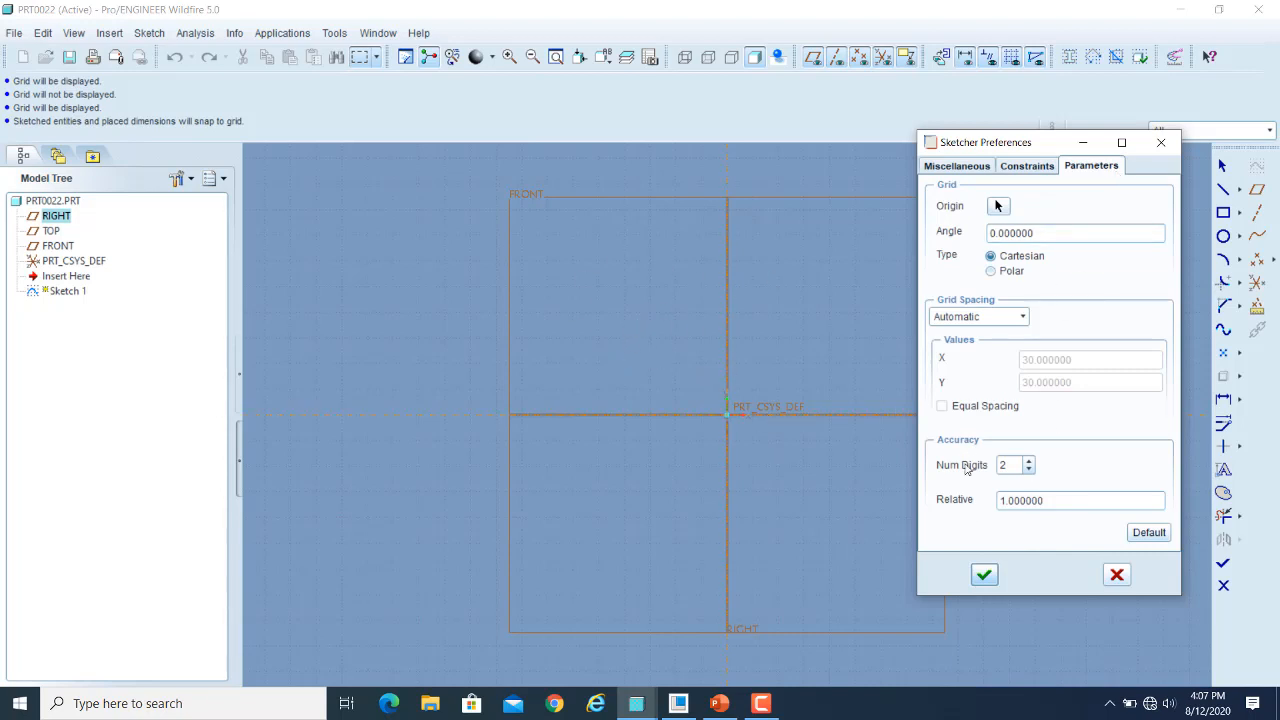
click(1020, 317)
click(970, 348)
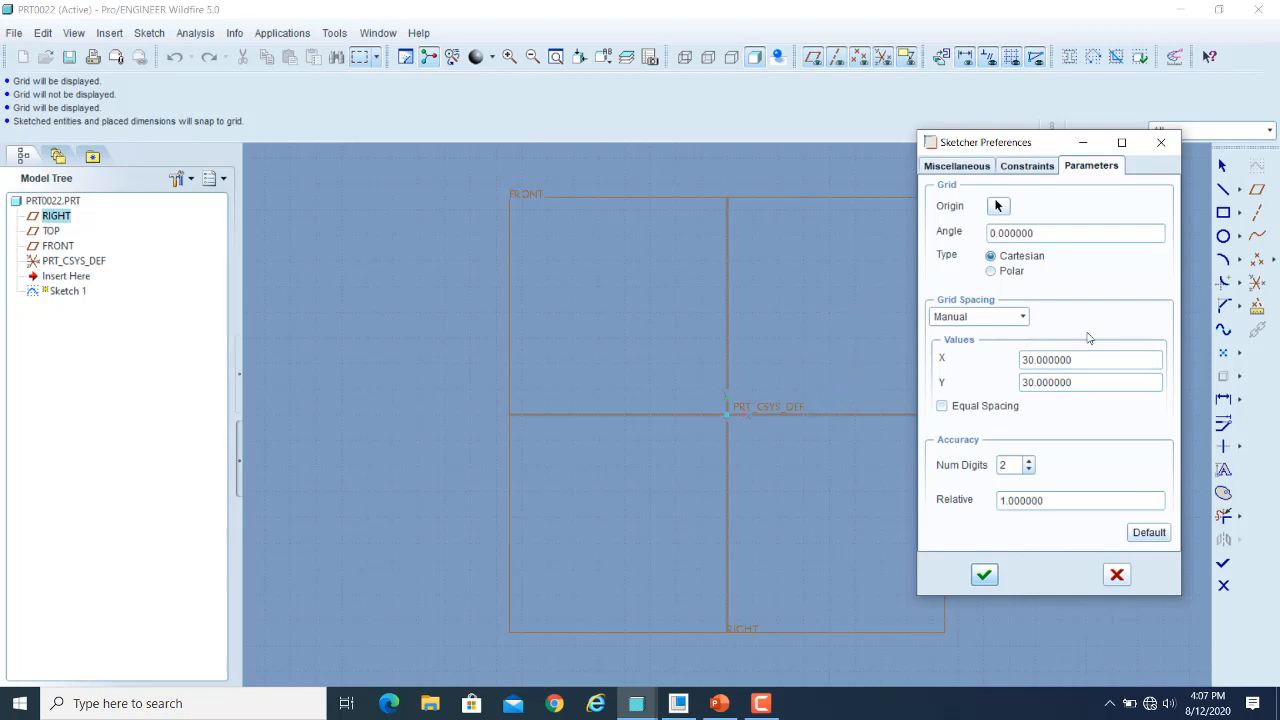
click(1047, 382)
click(951, 168)
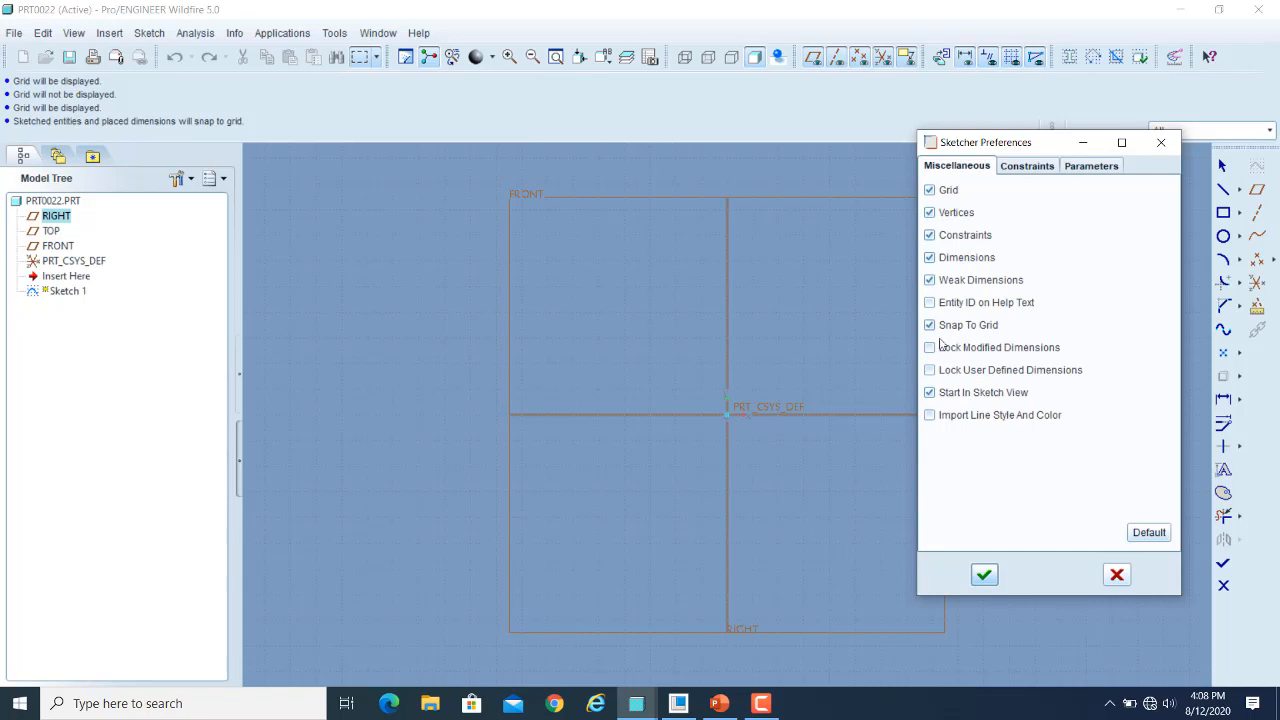
click(984, 575)
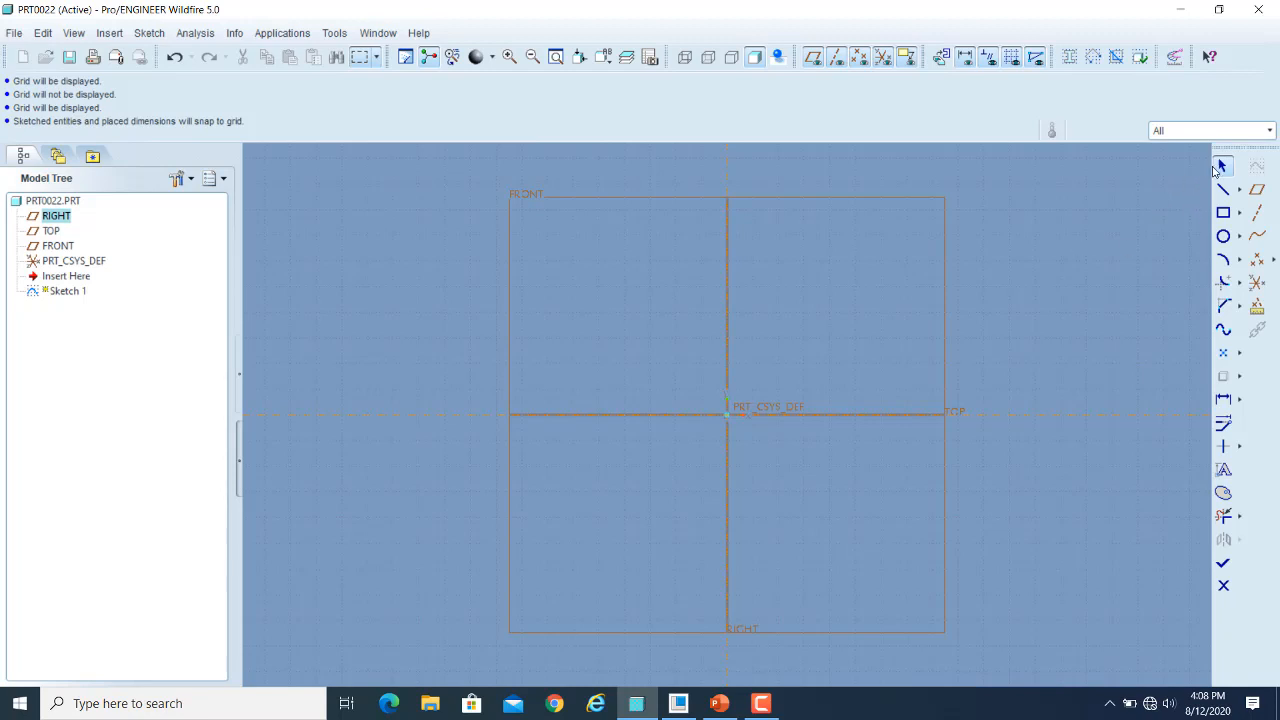
Reopen the sketcher preferences to check the grid and snapping options, and close them without applying changes
right_click(983, 245)
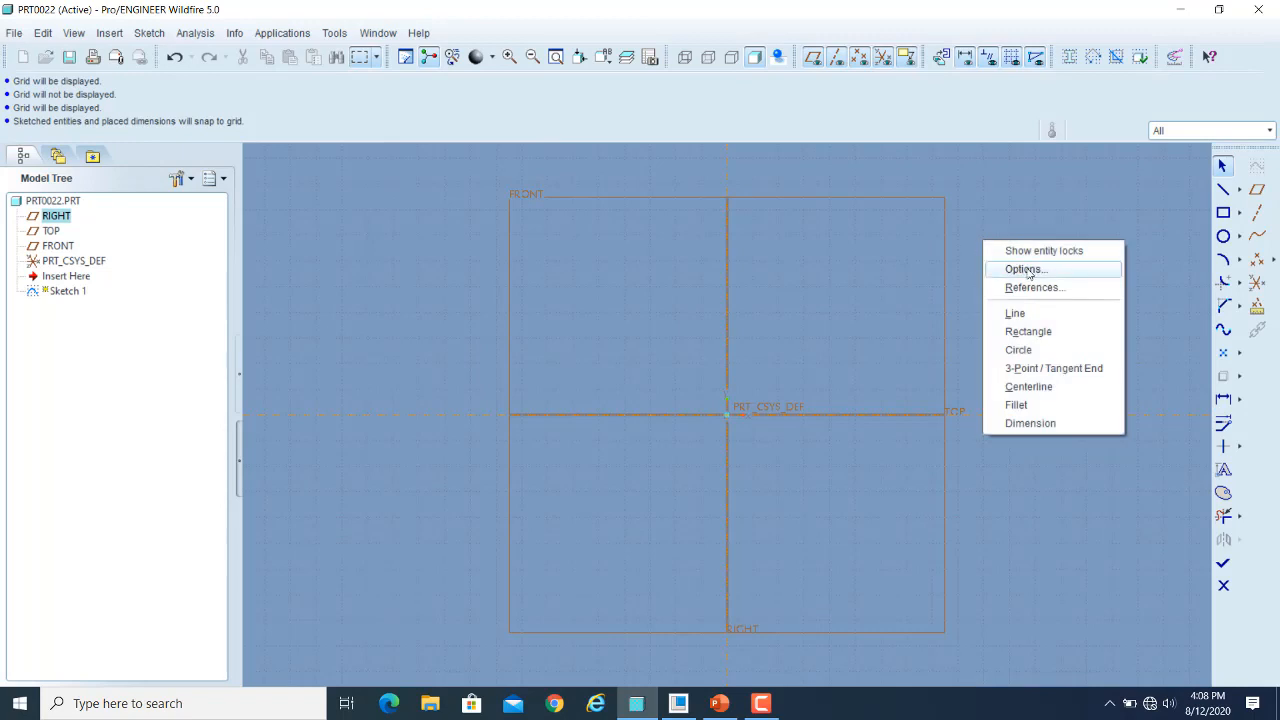
click(1030, 270)
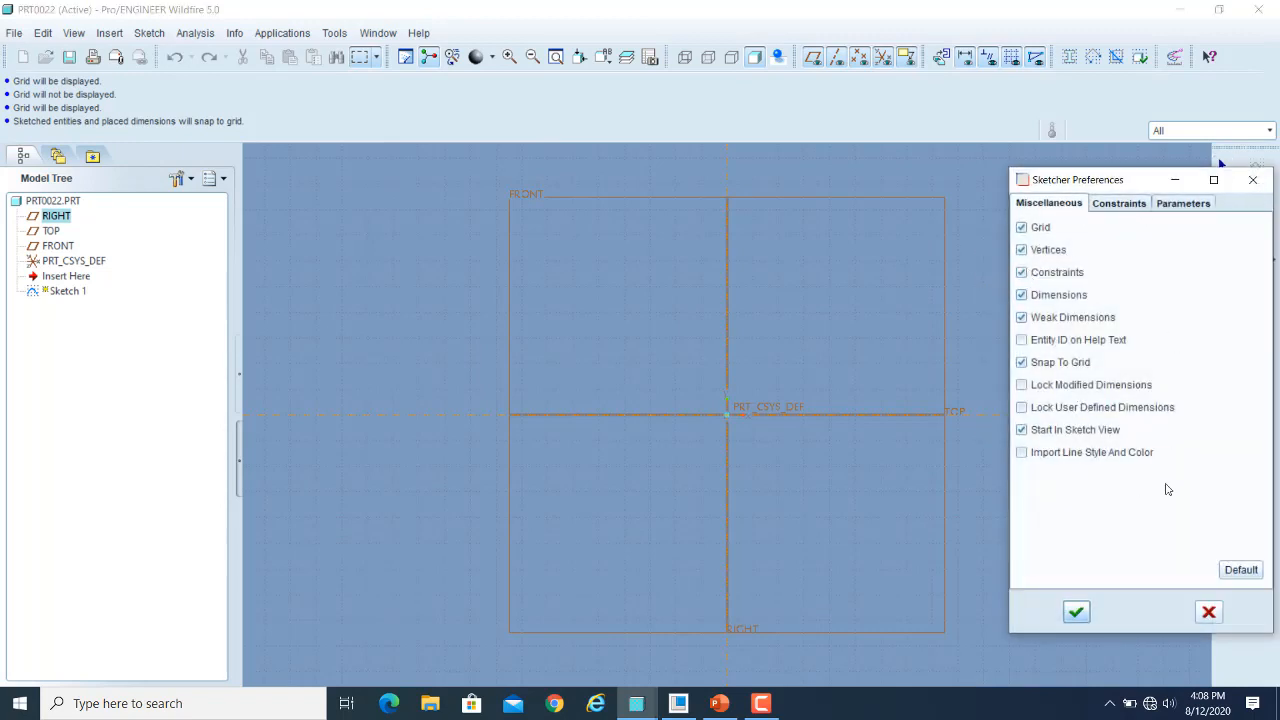
click(1207, 614)
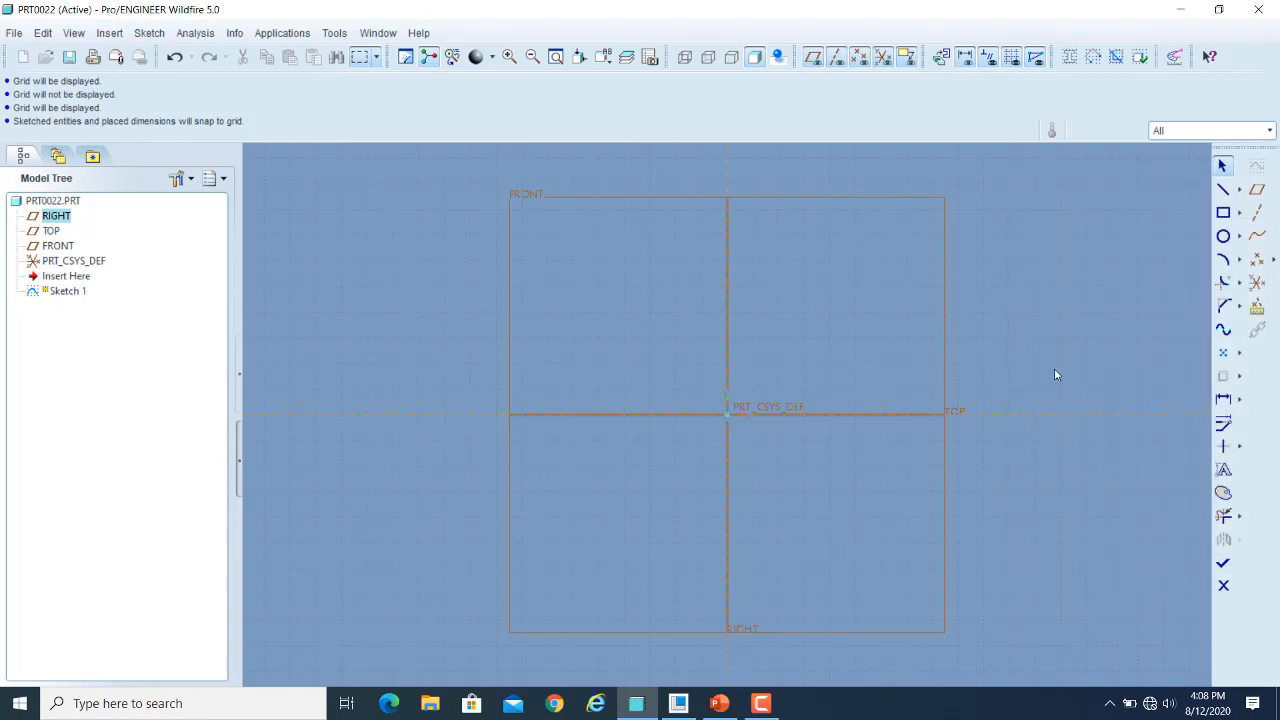
Sketch a rectangle about 240 by 120 mm with one corner at the origin, extending above the TOP reference
click(1223, 215)
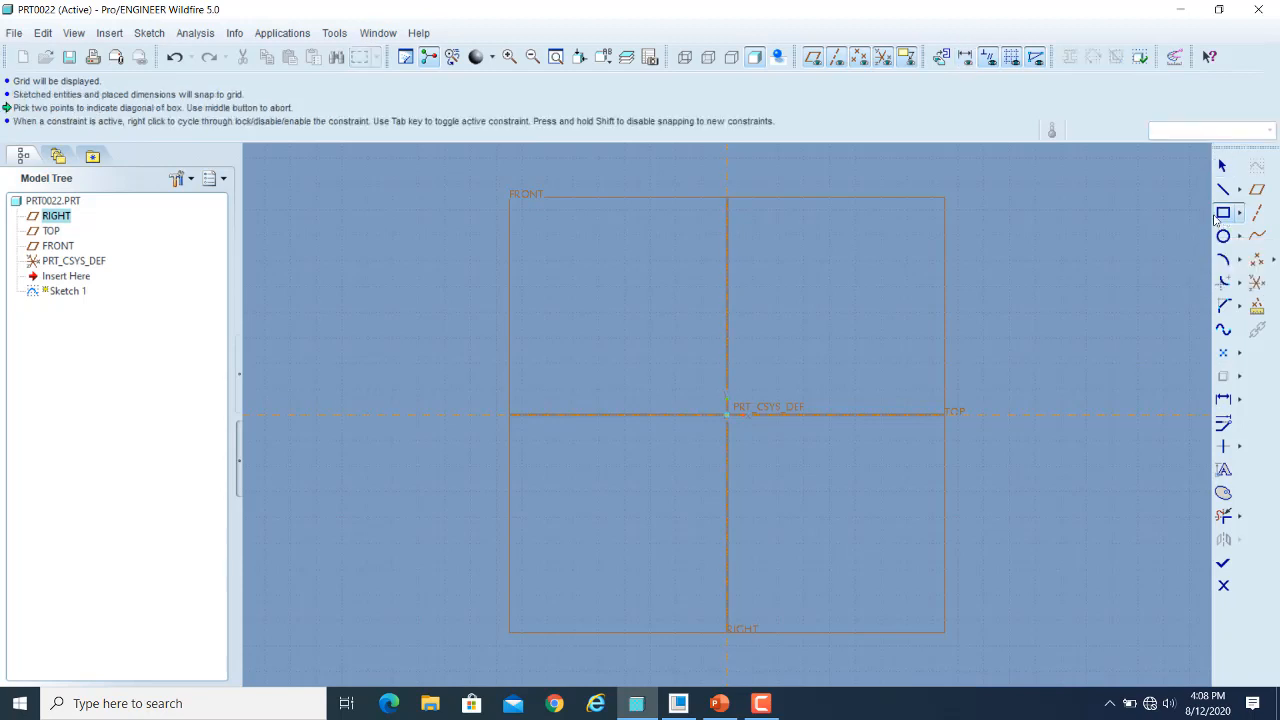
click(728, 414)
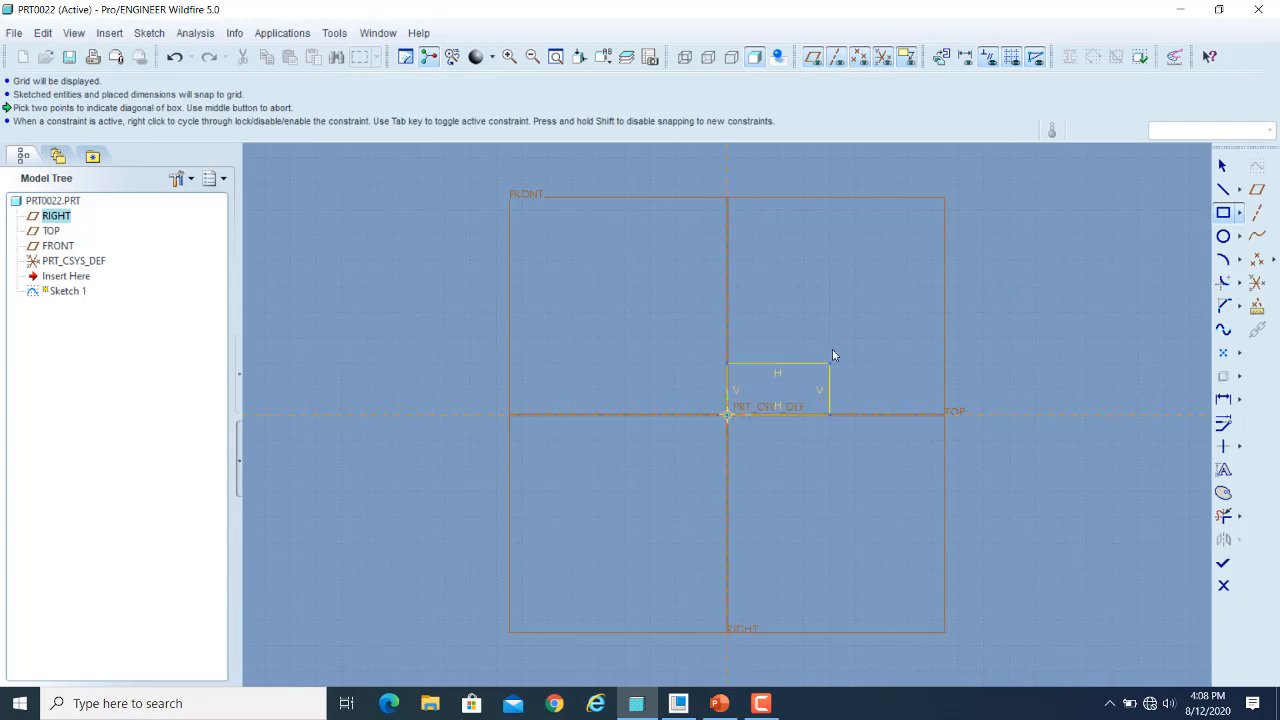
click(929, 309)
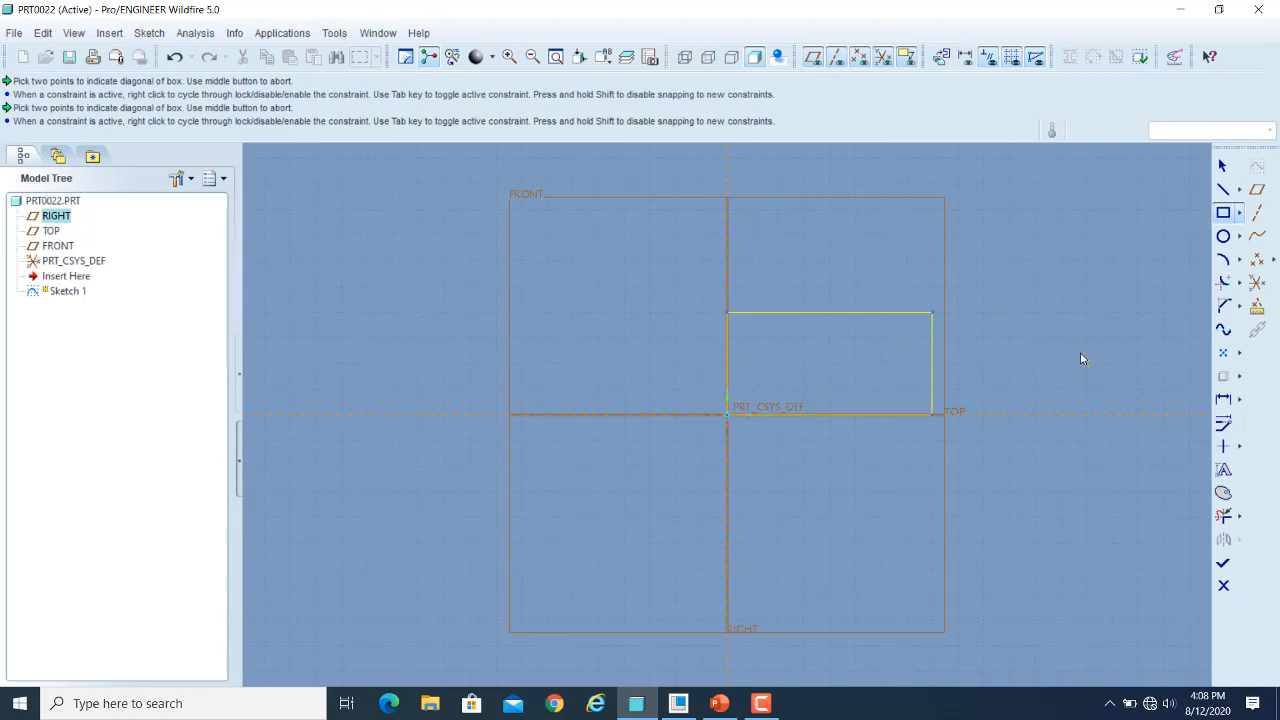
click(1223, 168)
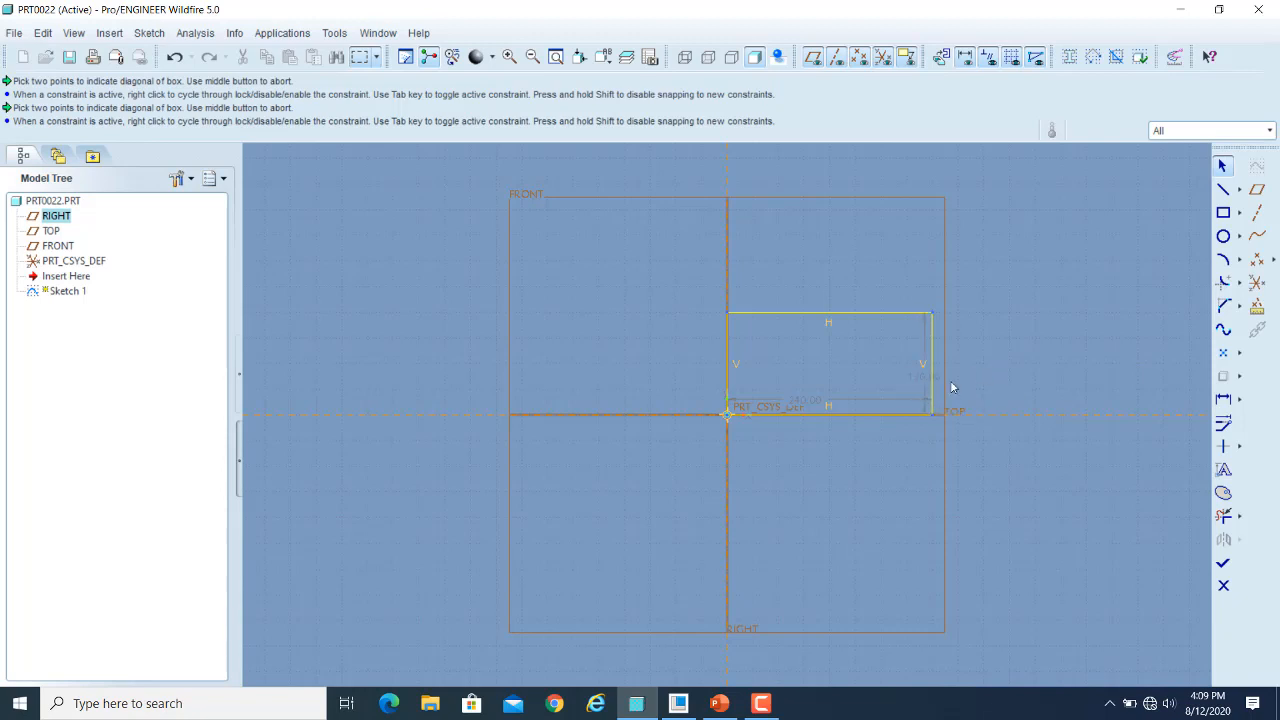
Set the rectangle's height to 150 mm
click(922, 380)
text(150)
key(Return)
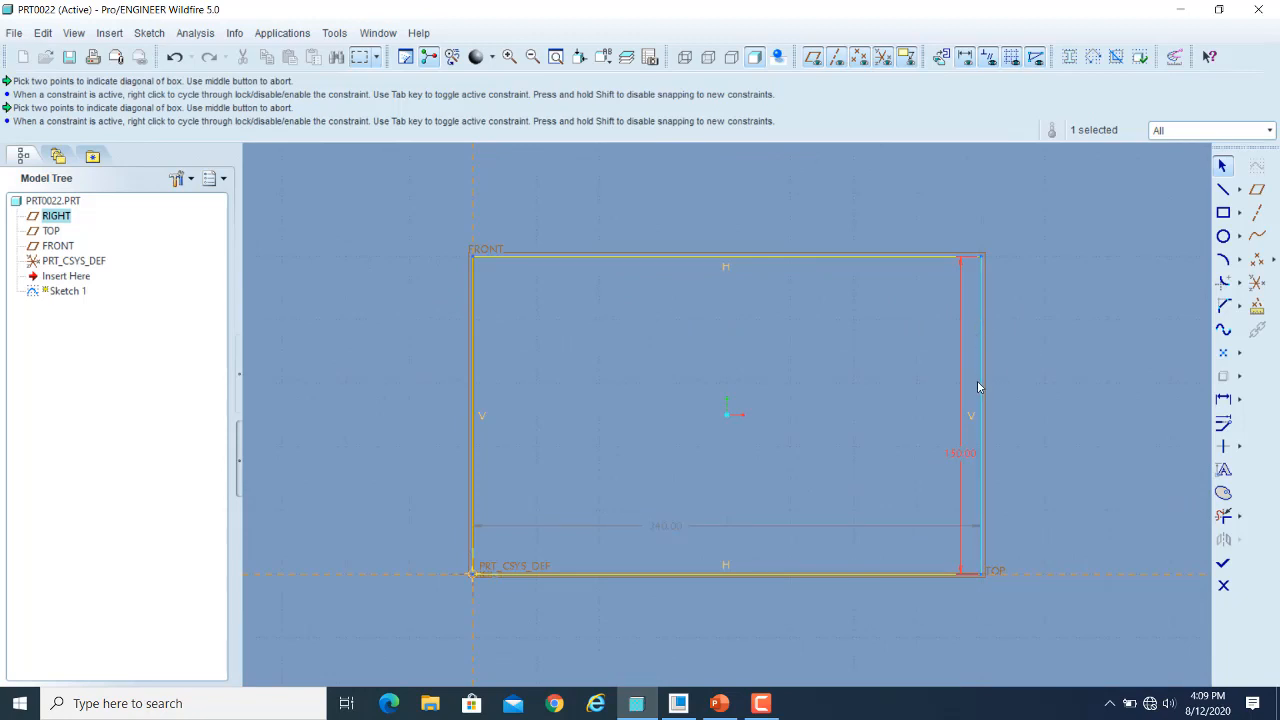
Set the rectangle's width to 300 mm and complete the sketch
double_click(674, 530)
text(3)
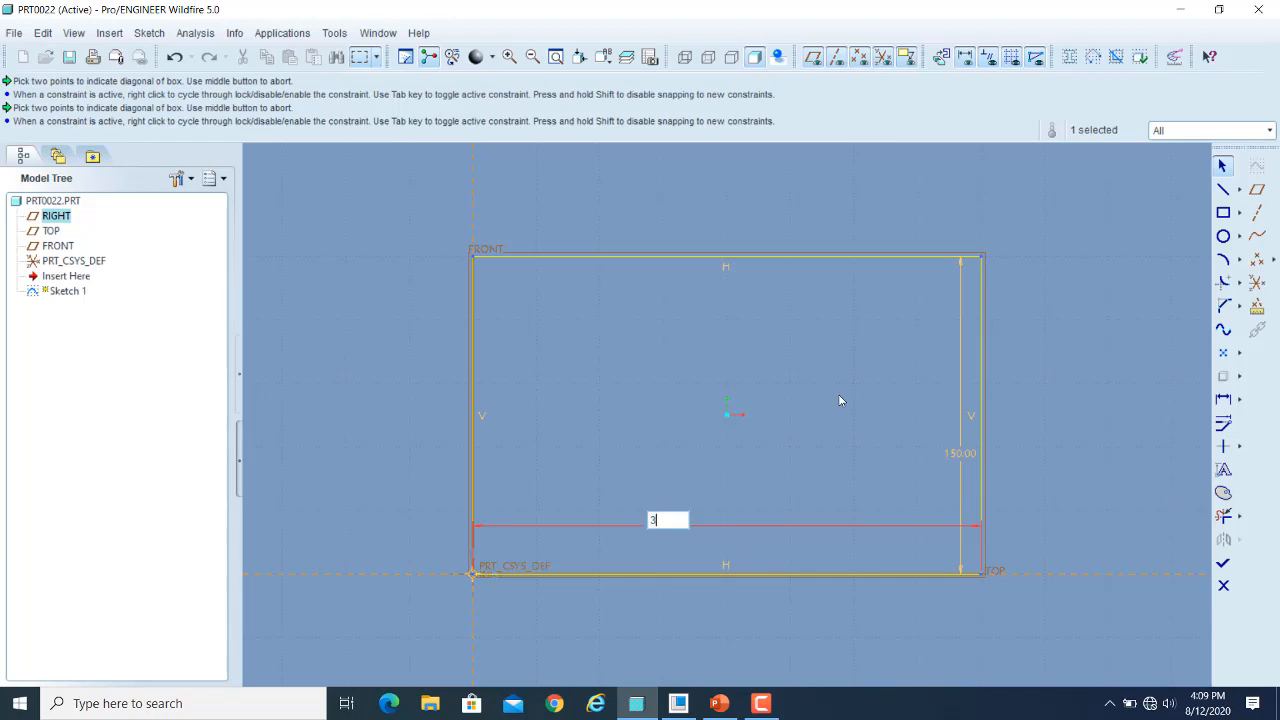
text(00)
key(Return)
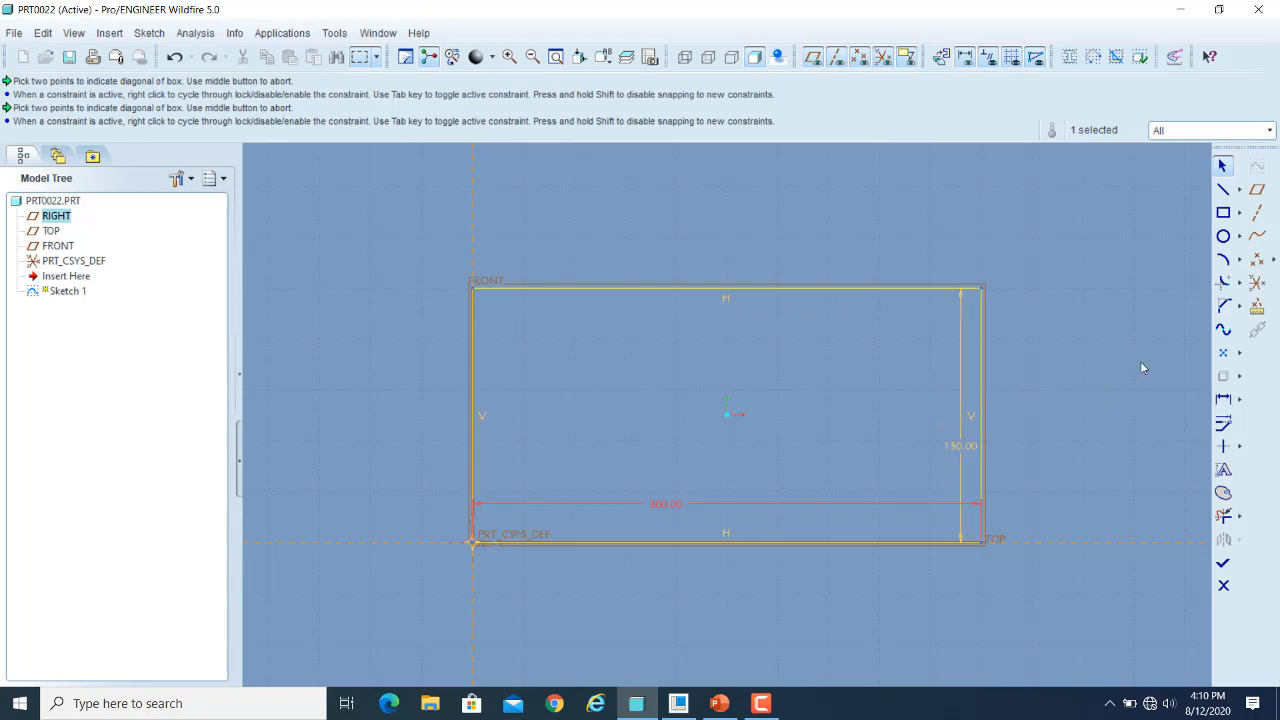
click(1240, 402)
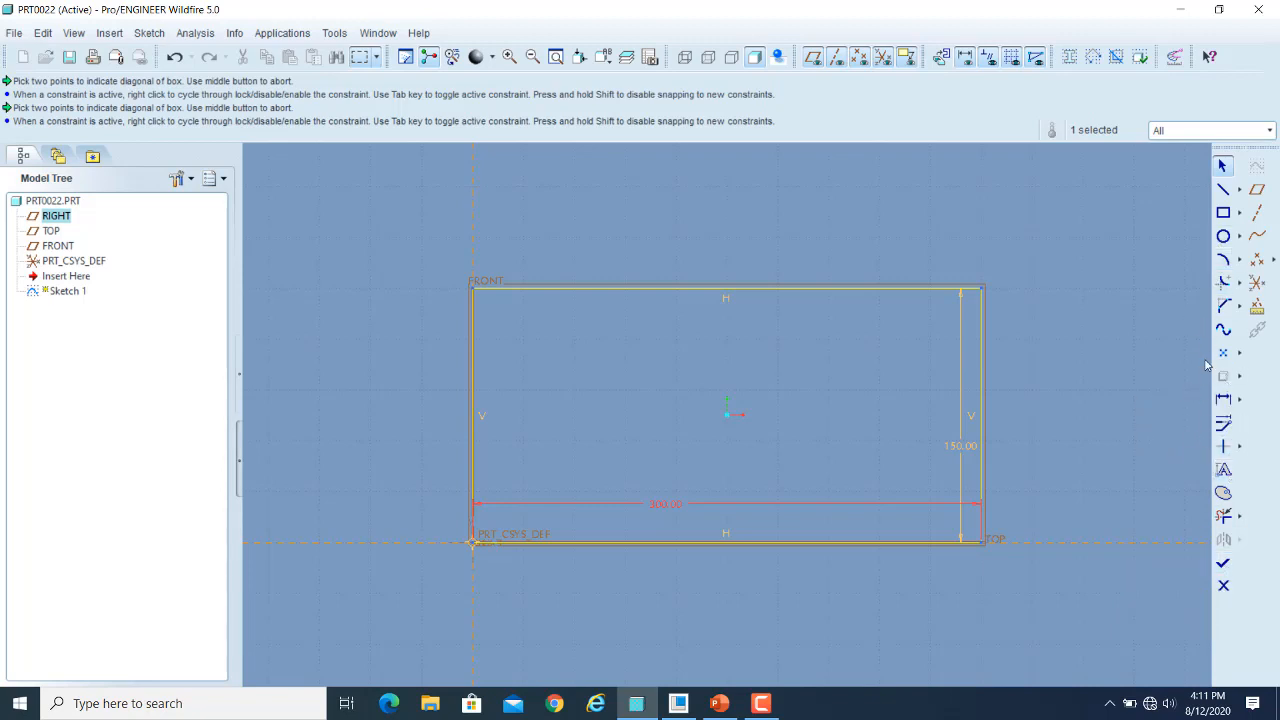
click(1224, 565)
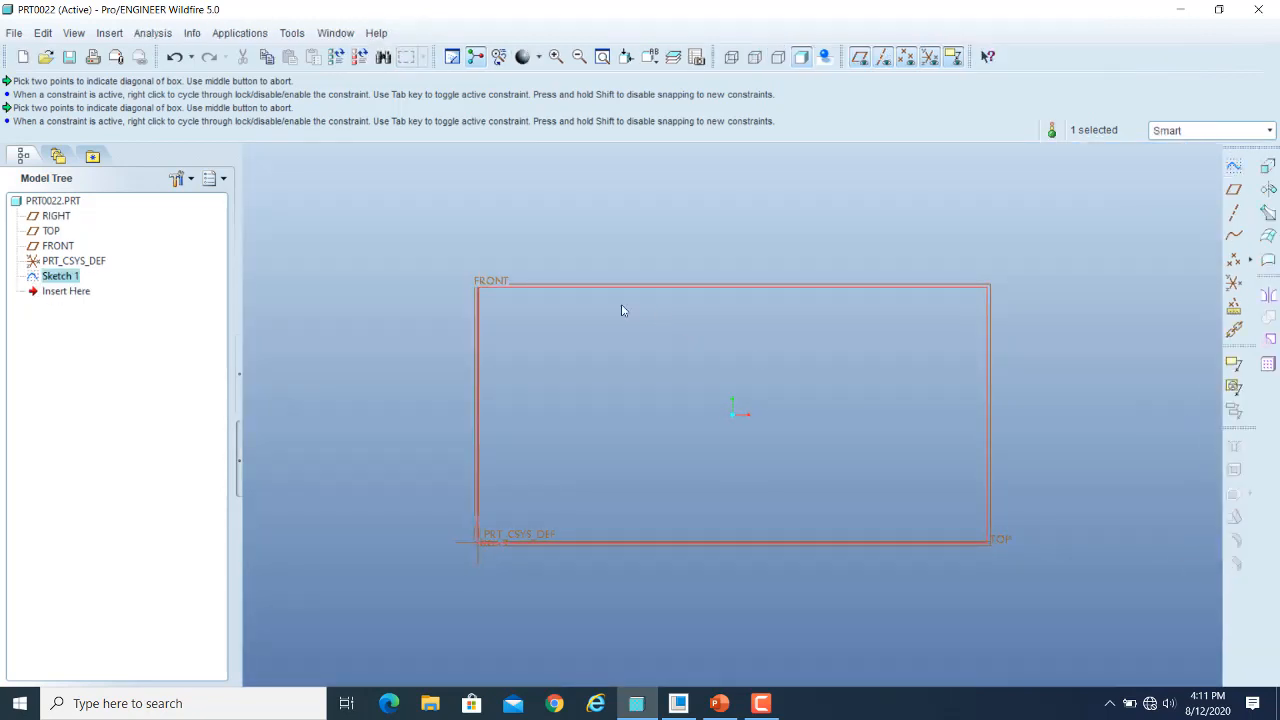
click(1020, 294)
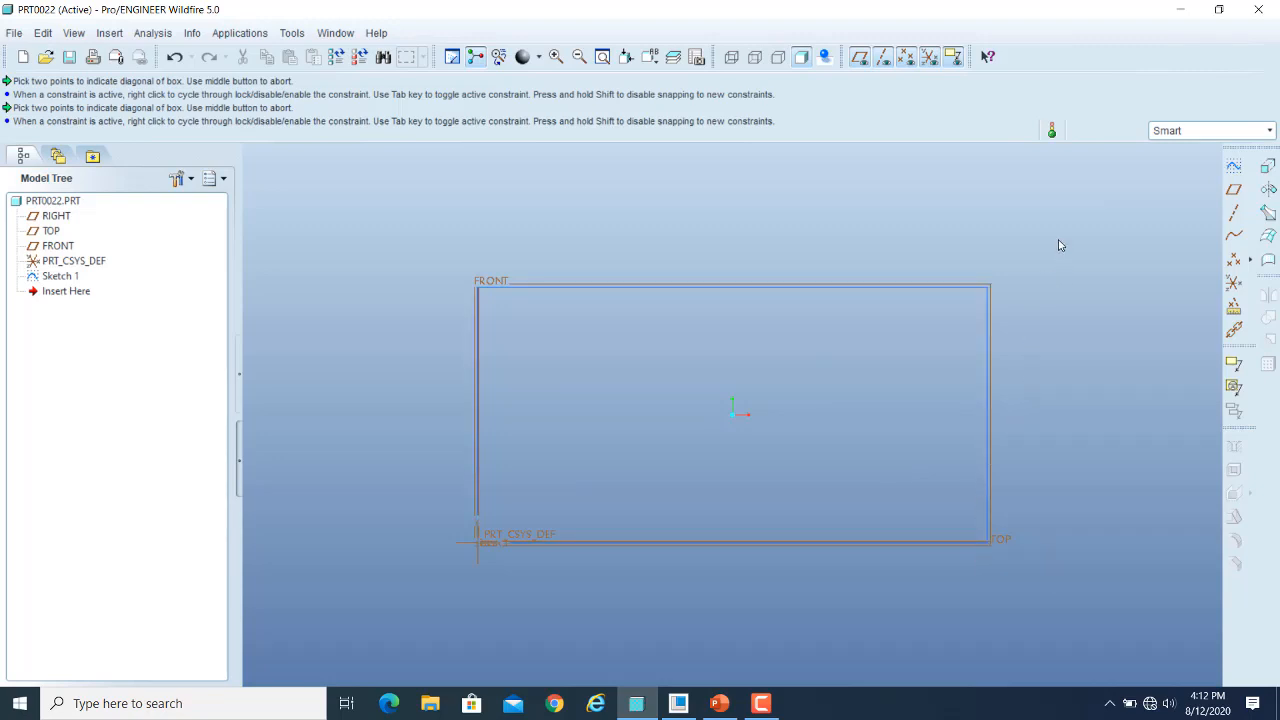
Examine the finished sketch in rotated views and the FRONT view, and restore the standard orientation
mouse_move(1060, 245)
middle_down()
mouse_move(1026, 297)
mouse_move(1020, 274)
mouse_move(1023, 309)
mouse_move(1060, 277)
mouse_move(994, 206)
mouse_move(980, 246)
mouse_move(1034, 269)
mouse_move(1030, 315)
middle_up()
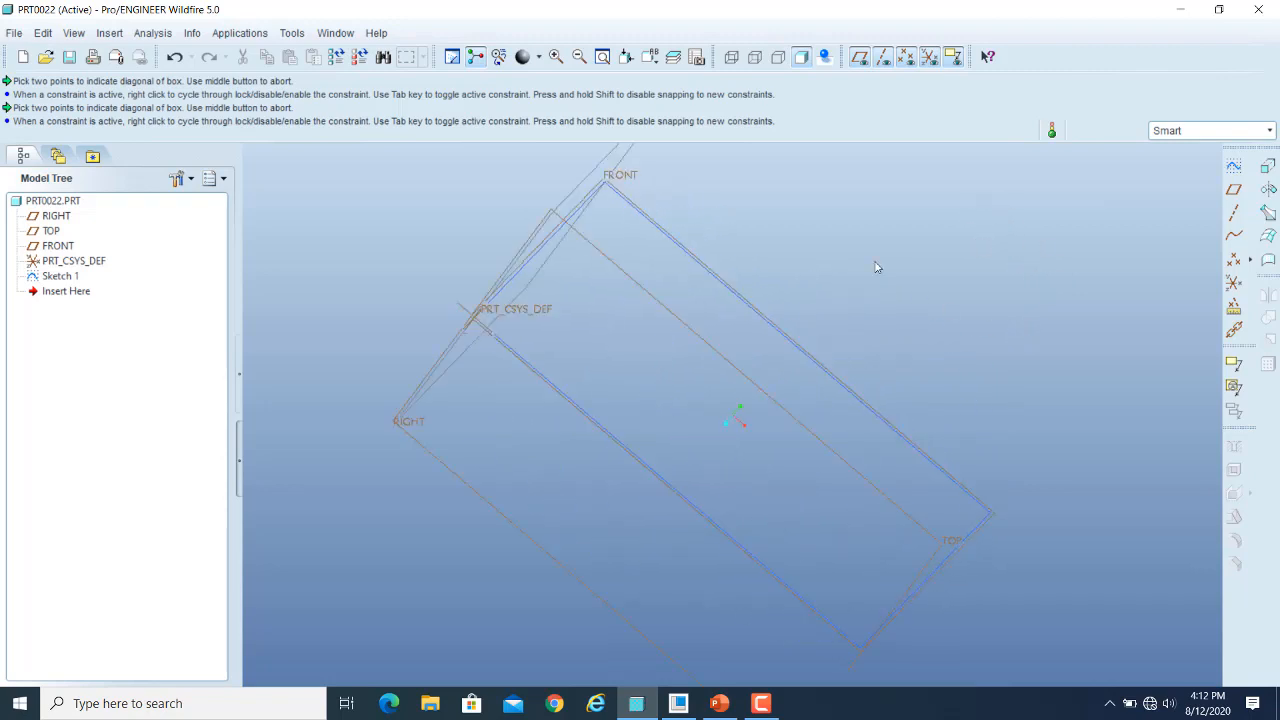
click(650, 57)
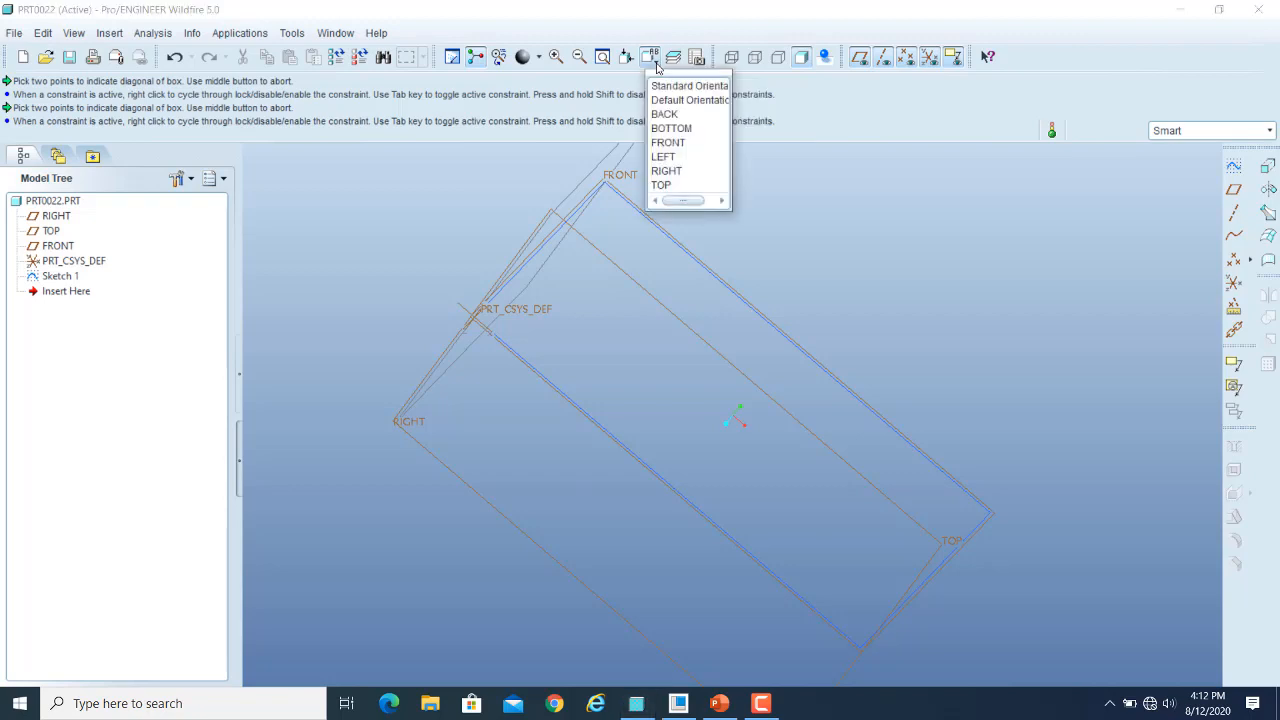
click(668, 143)
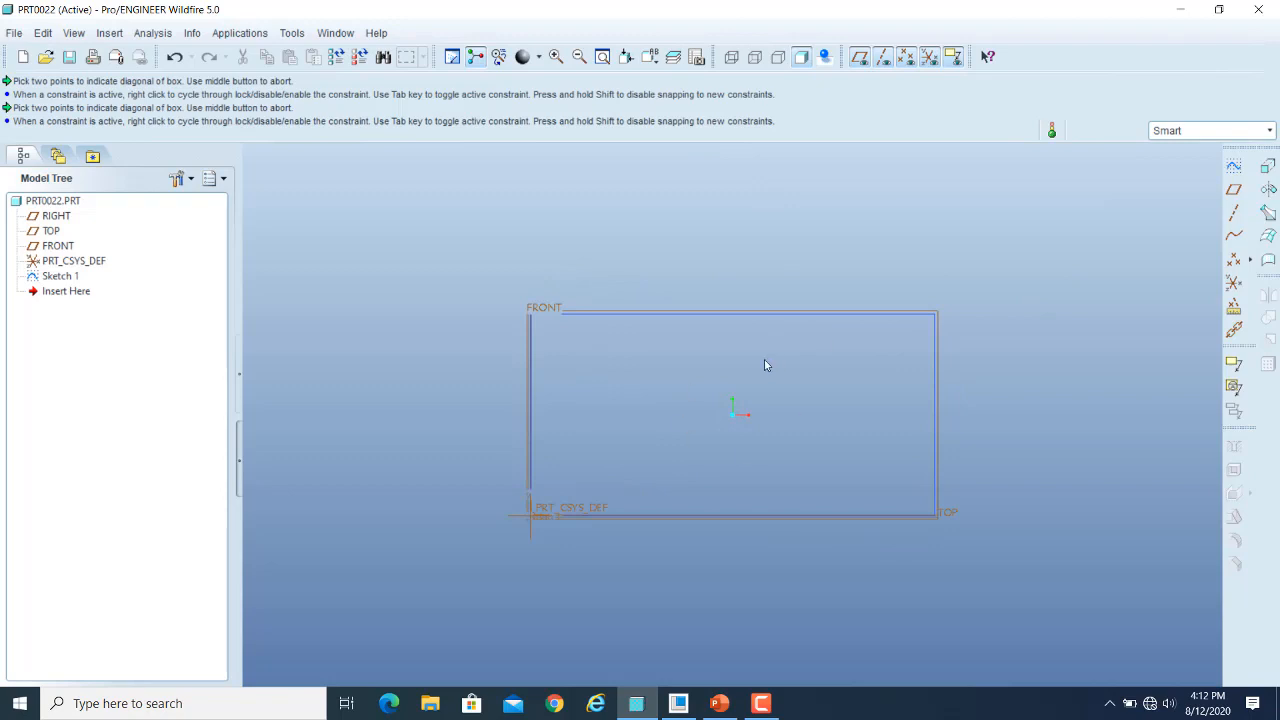
click(649, 56)
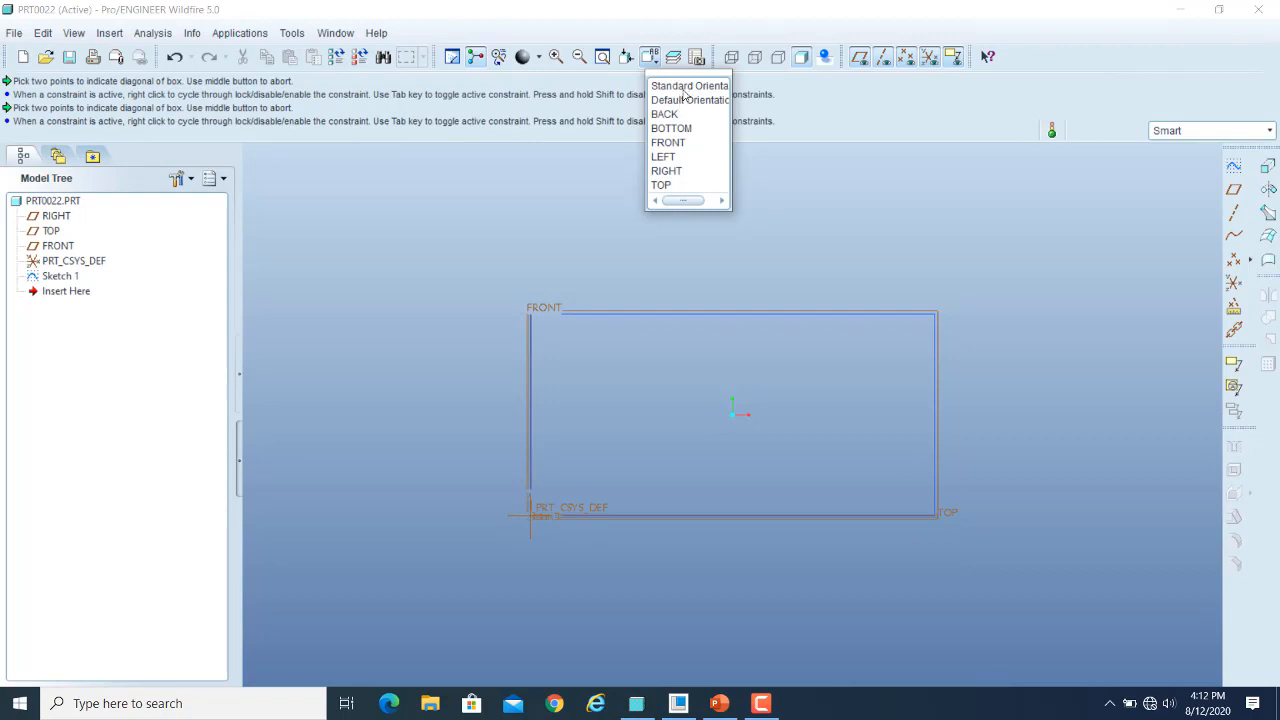
click(686, 88)
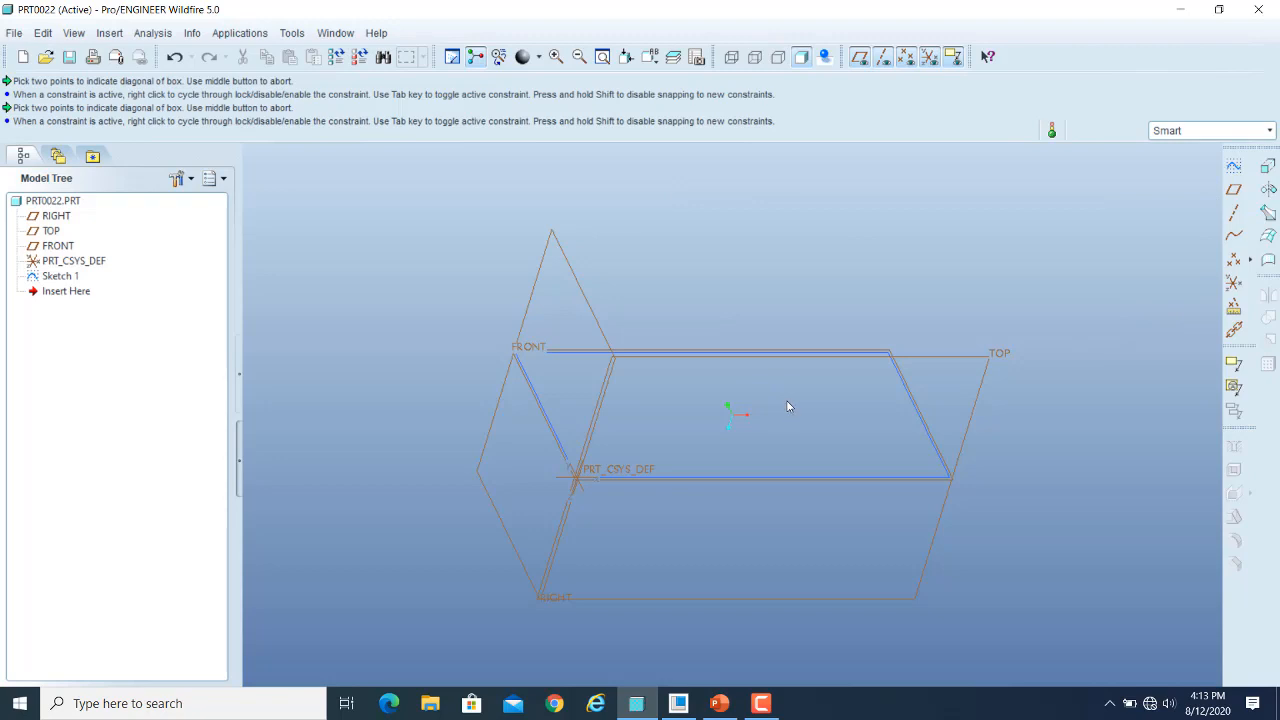
middle_drag(787, 406, 791, 374)
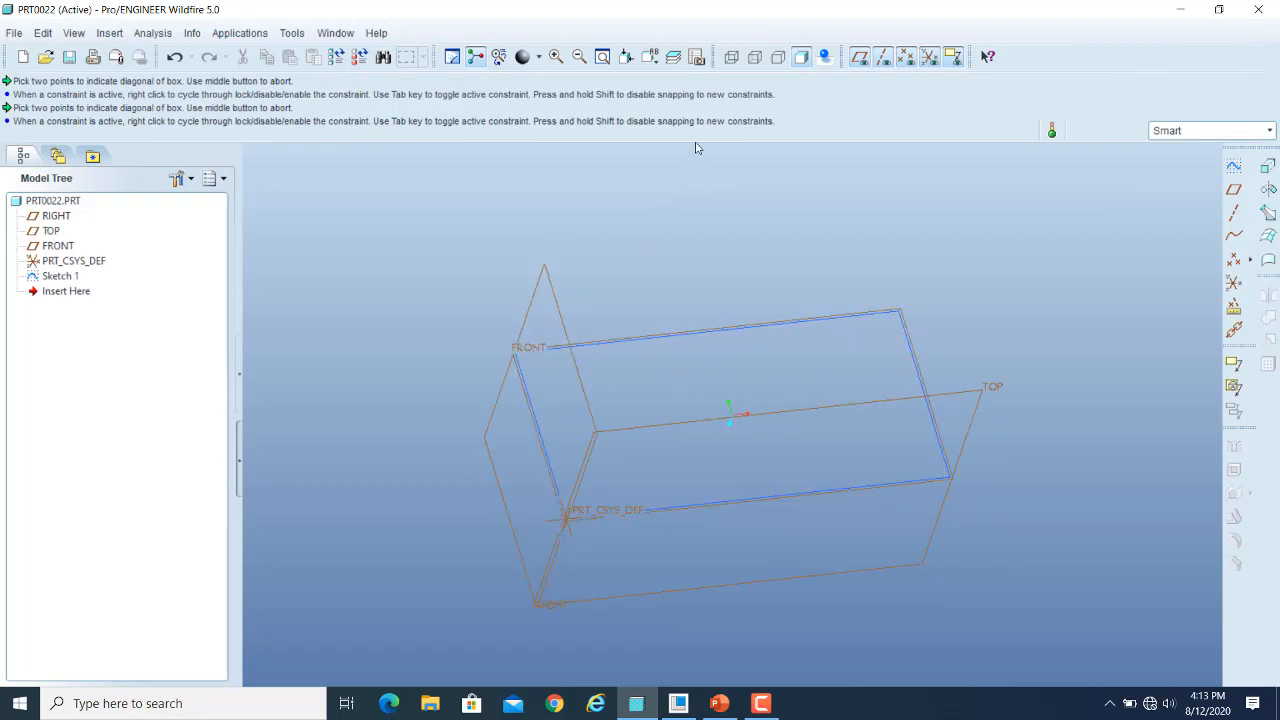
middle_drag(913, 365, 920, 325)
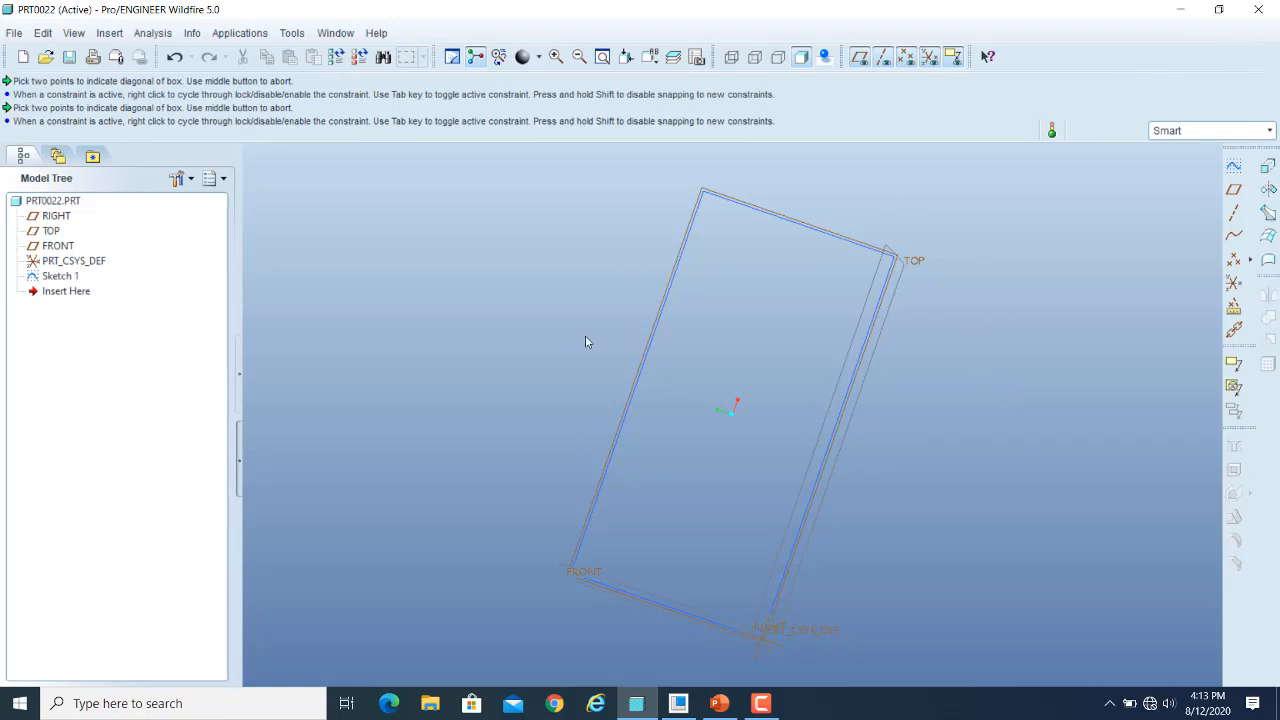
click(650, 56)
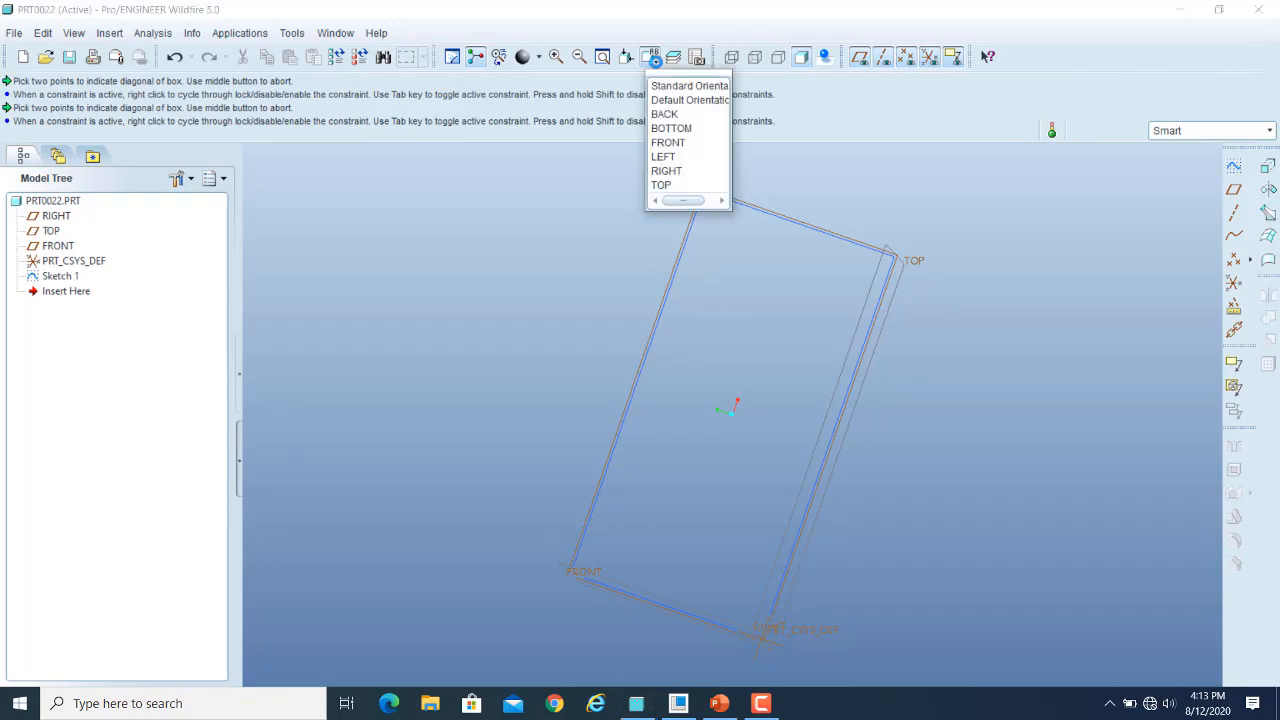
click(706, 88)
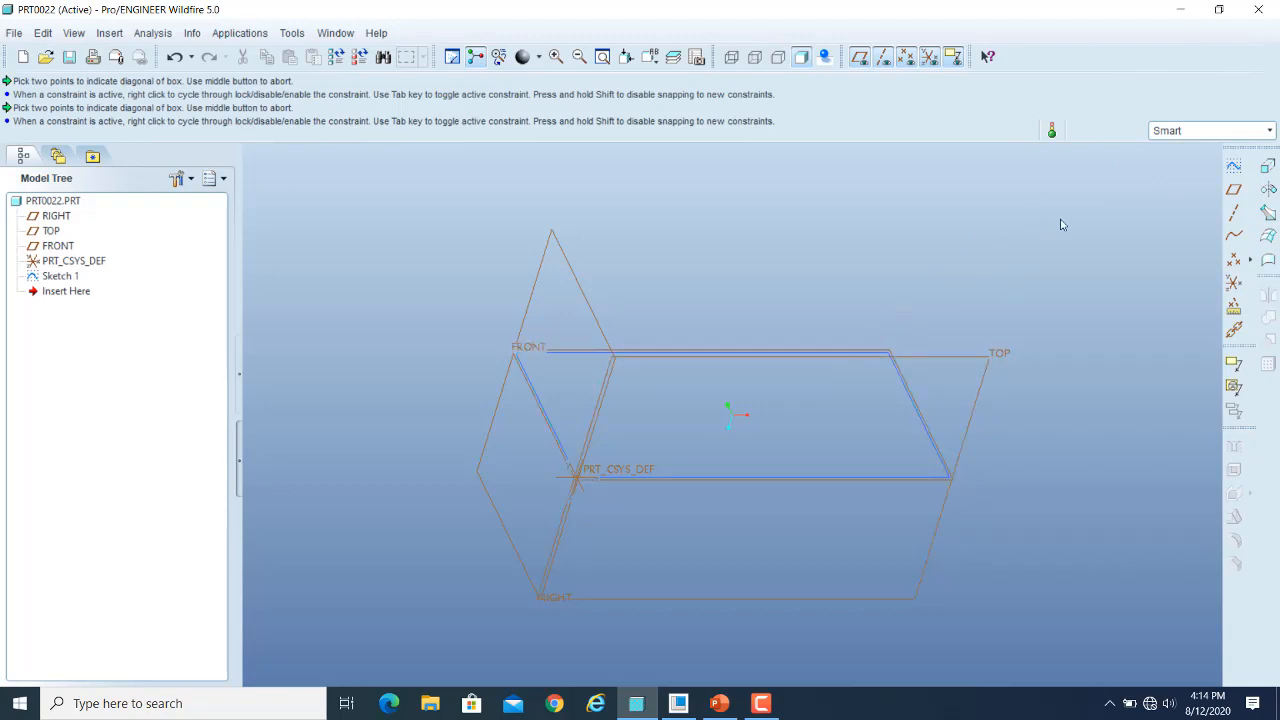
Start a solid Extrude, check its placement options, and choose Sketch 1 from the model tree as the section
click(1268, 166)
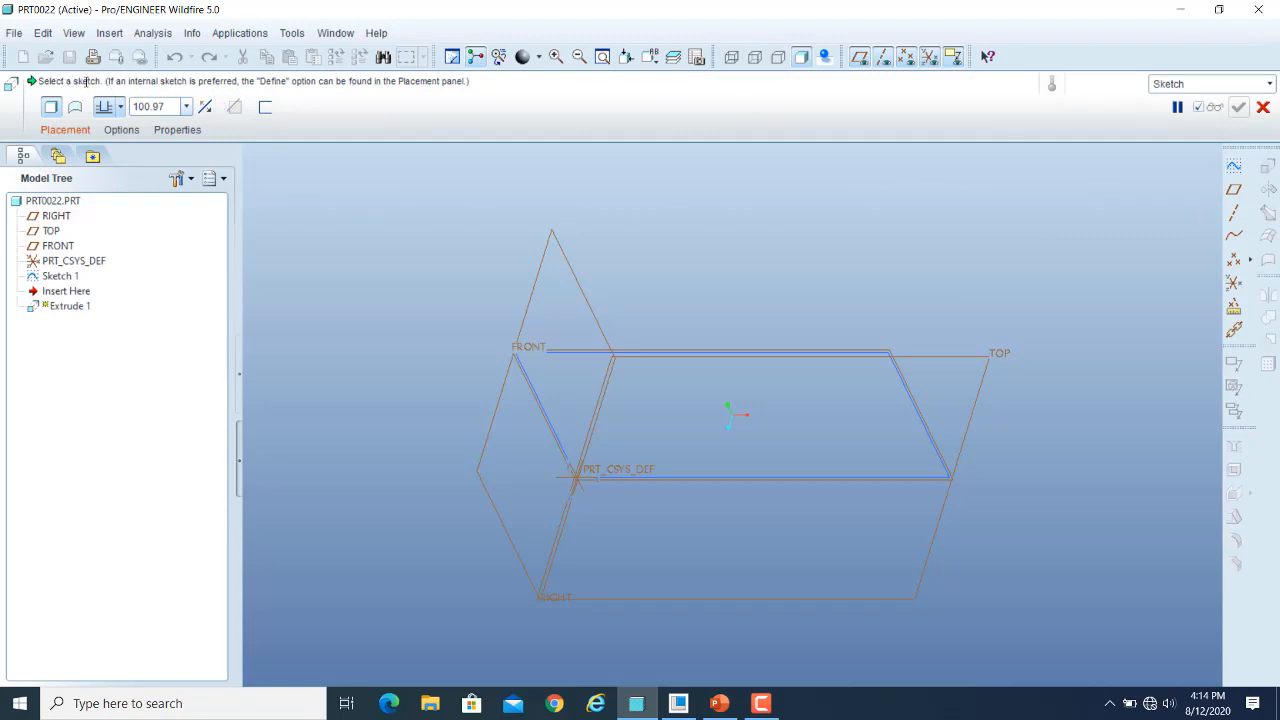
click(72, 130)
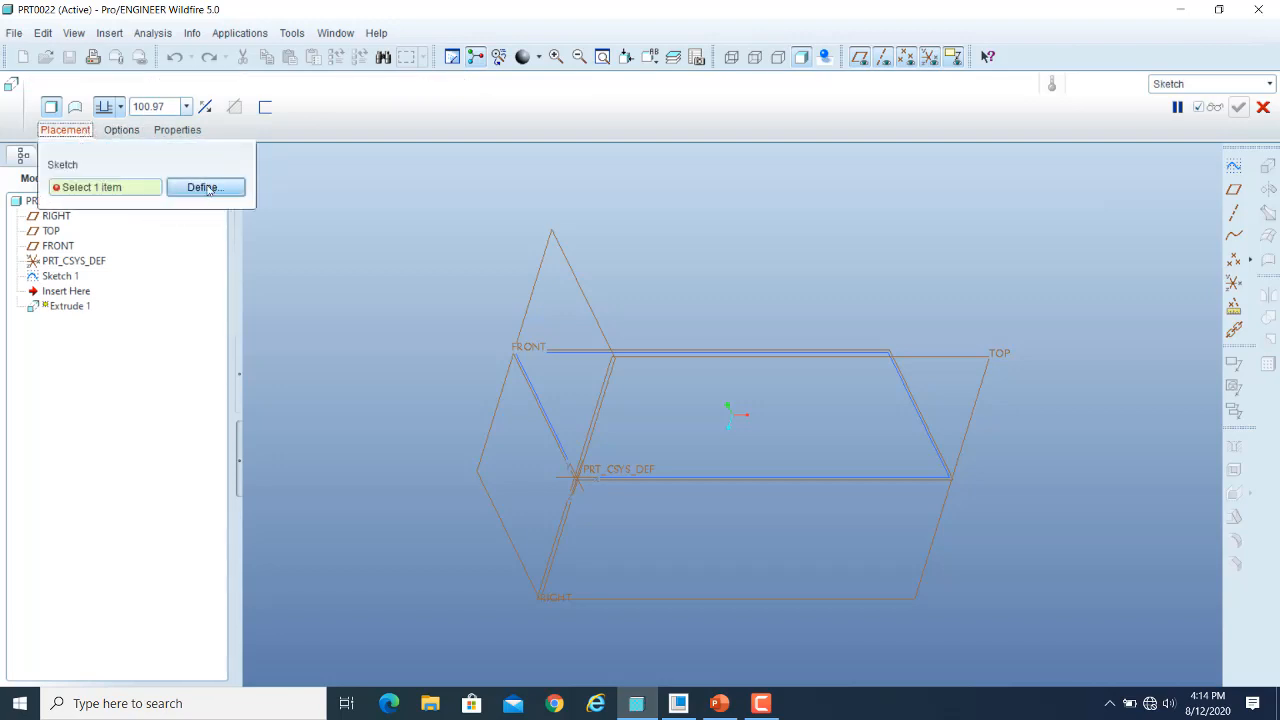
click(717, 355)
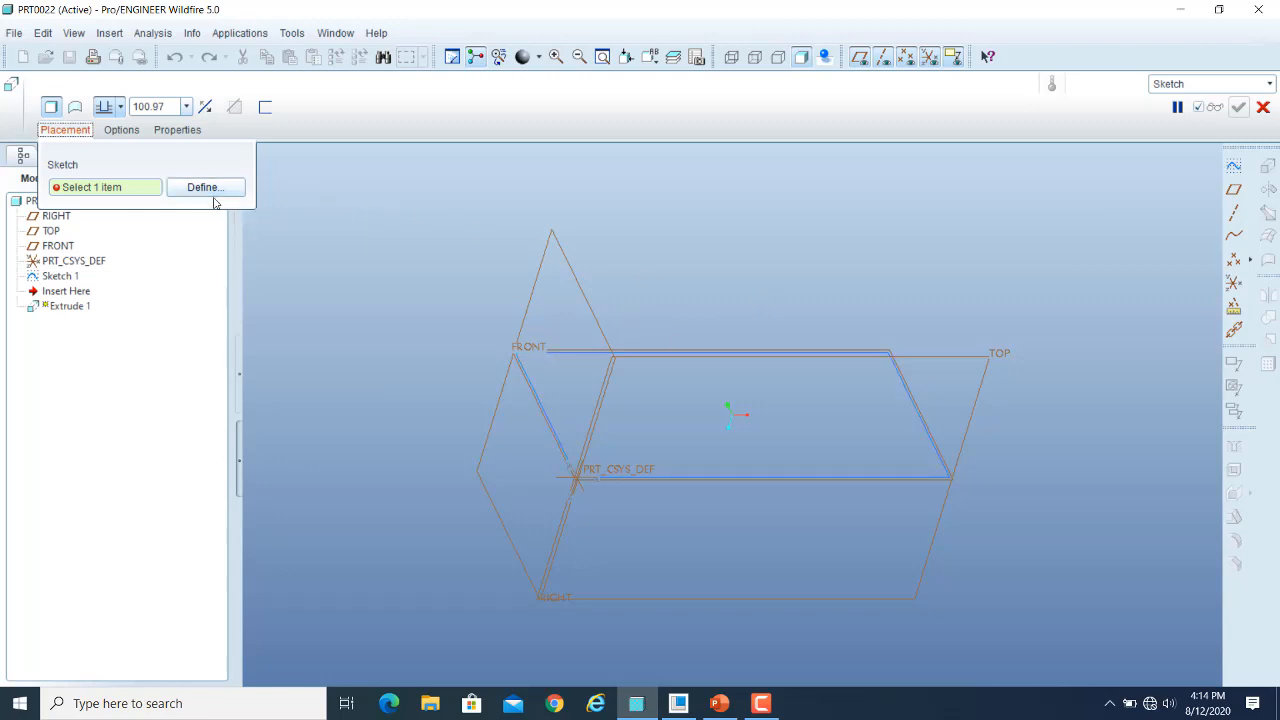
click(75, 131)
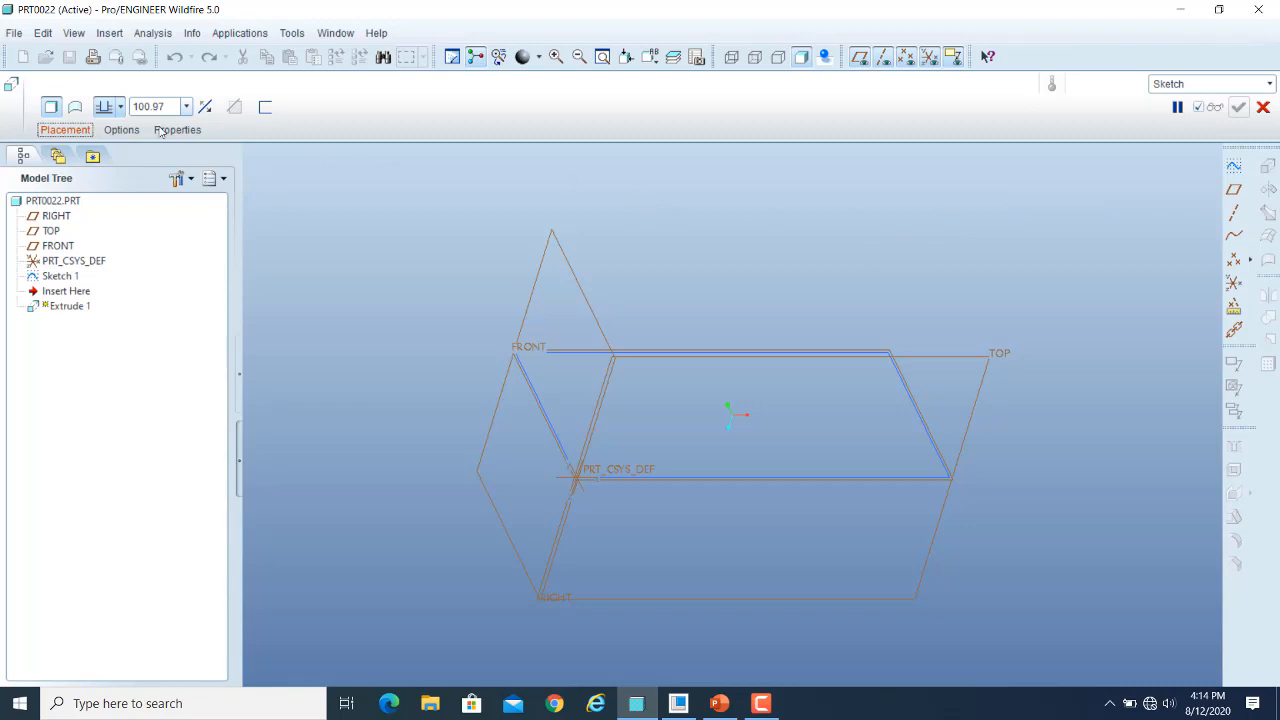
click(66, 130)
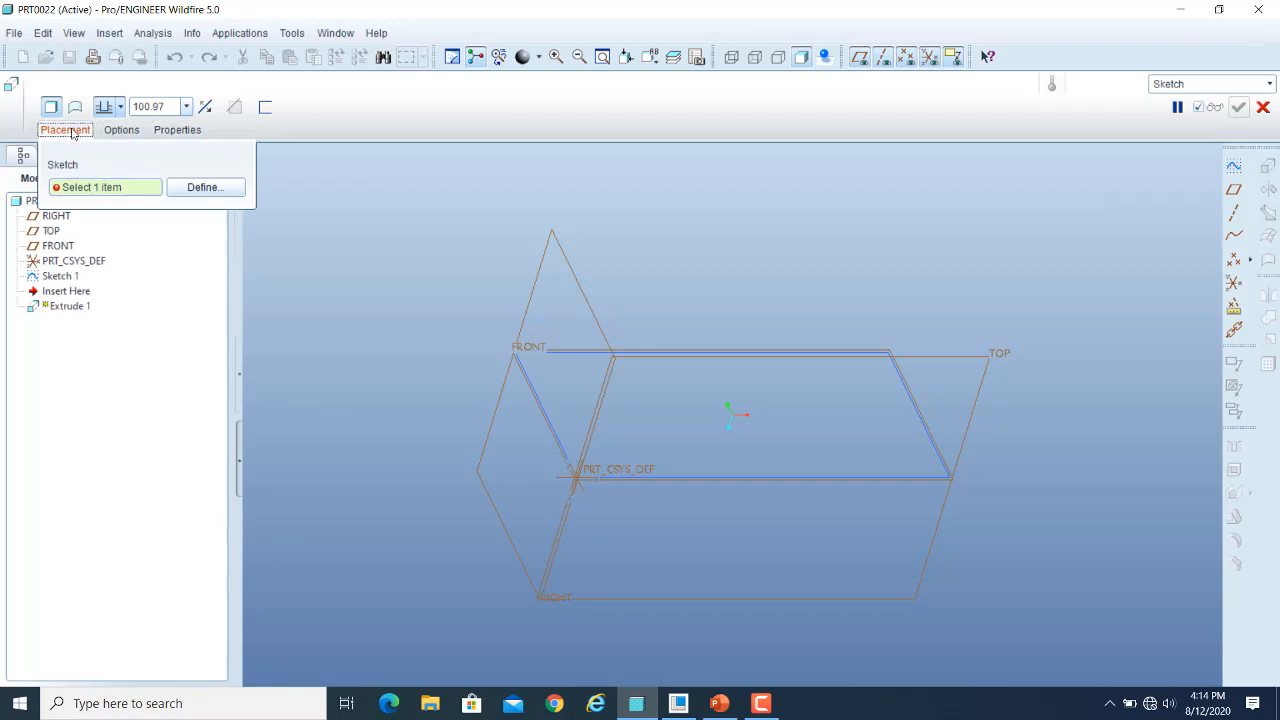
click(70, 132)
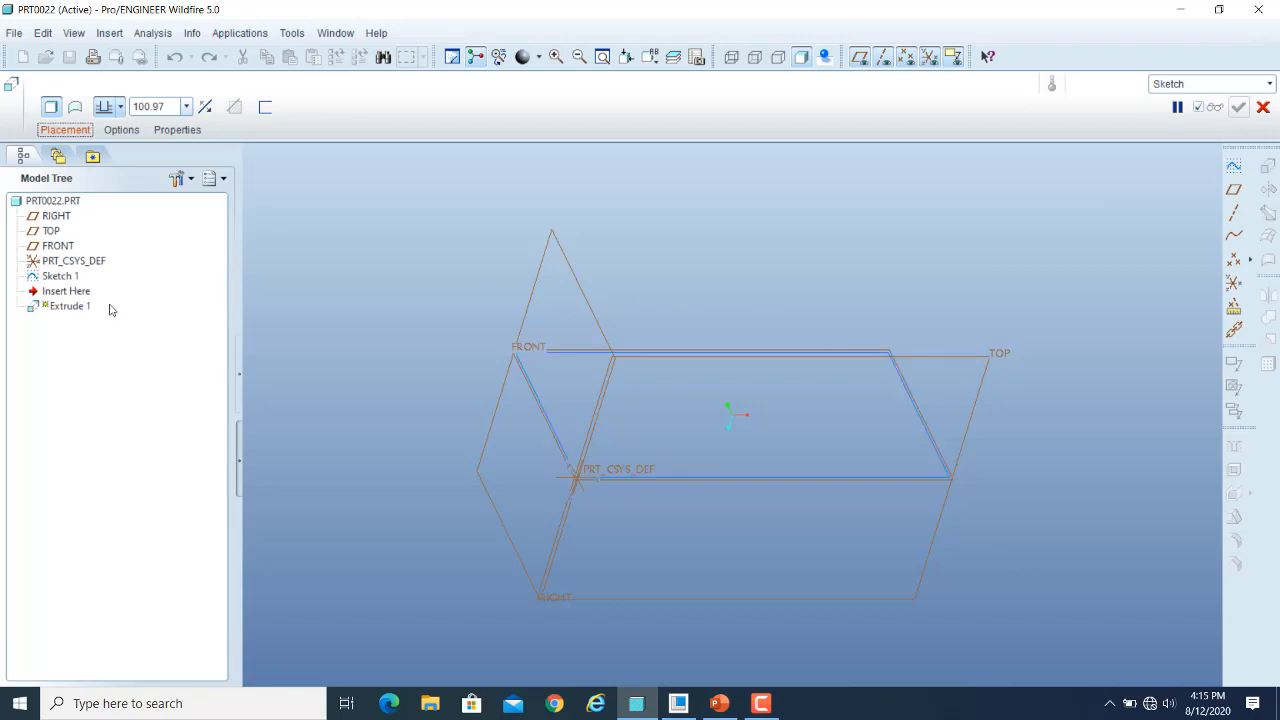
click(51, 278)
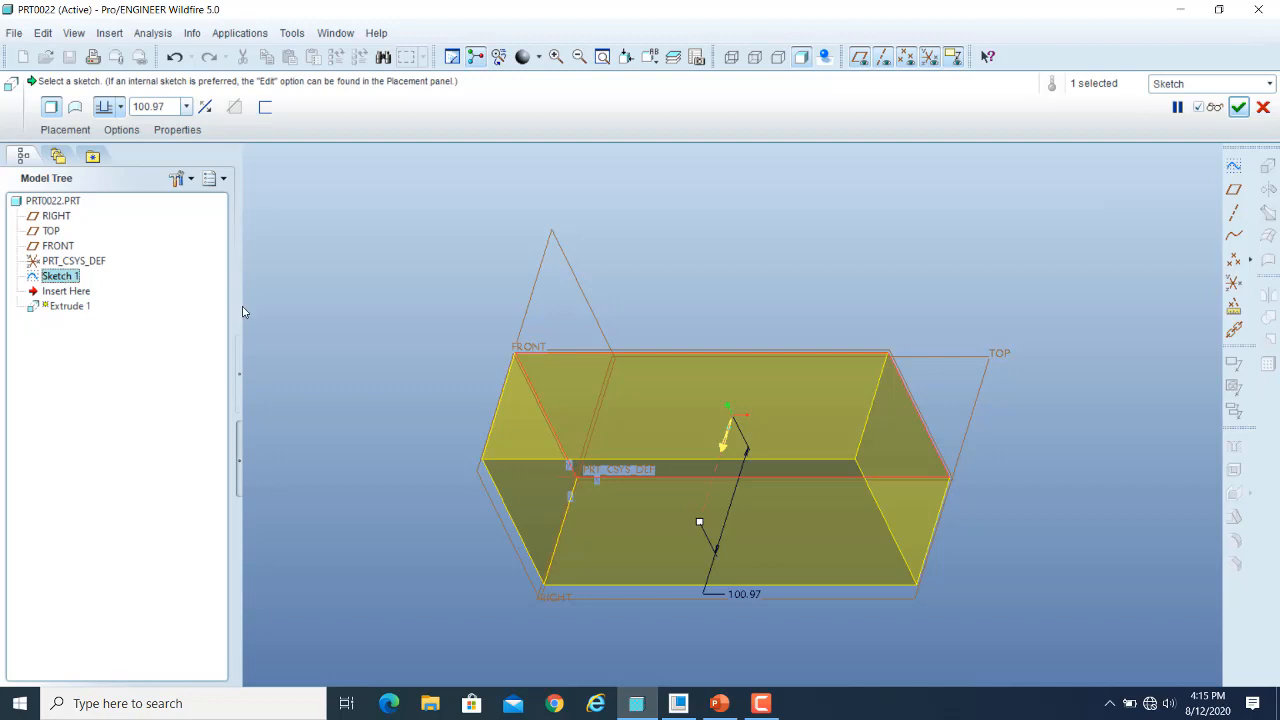
Remove Sketch 1 from the extrude's placement and reselect the rectangle sketch directly in the model
click(81, 130)
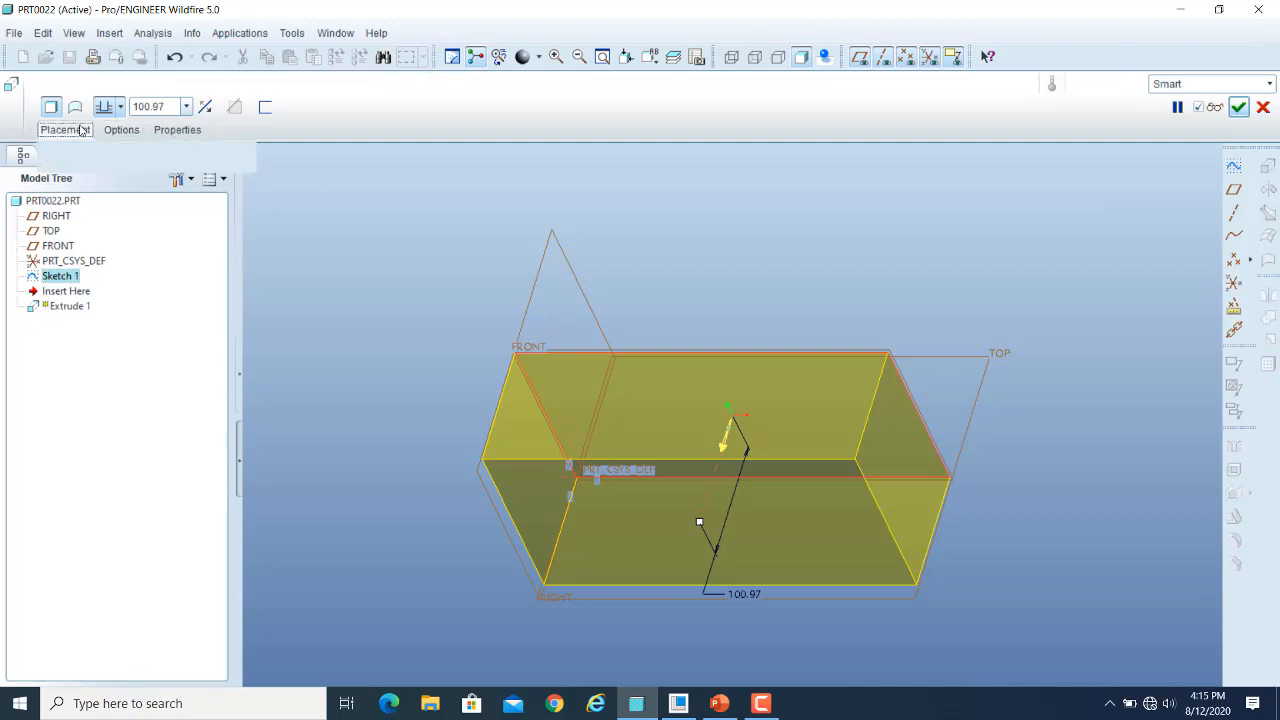
right_click(89, 187)
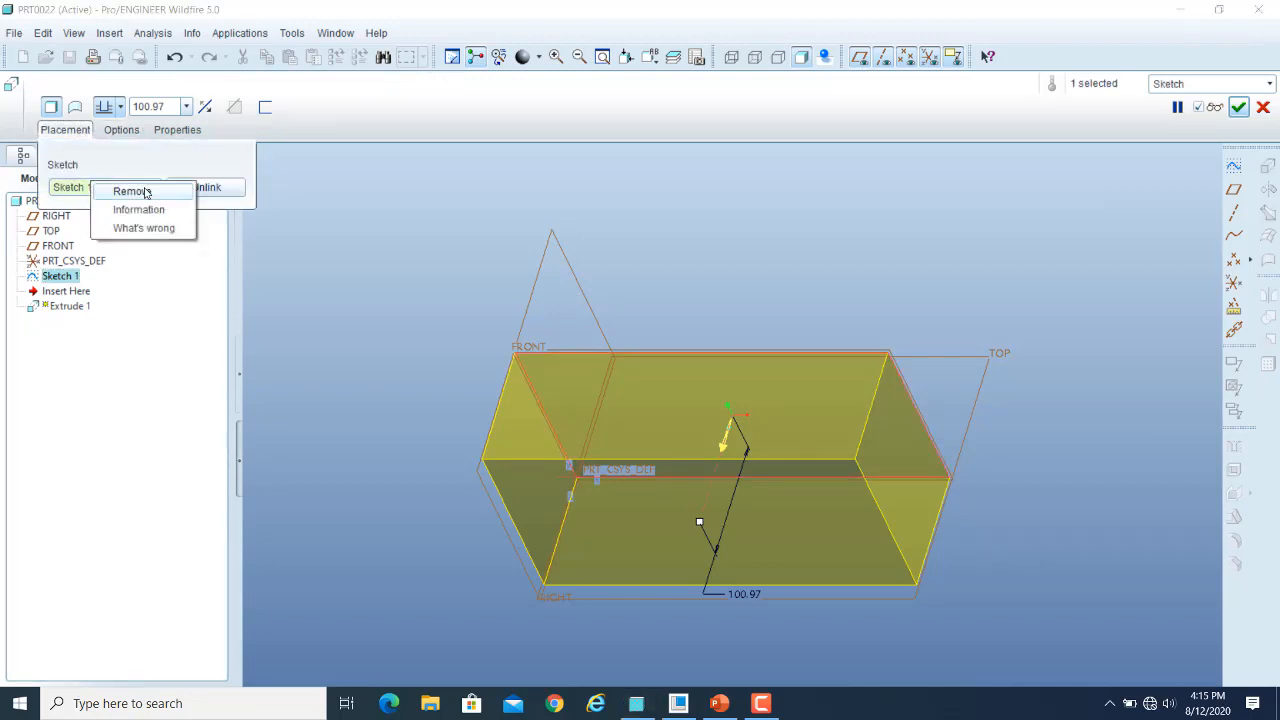
click(132, 191)
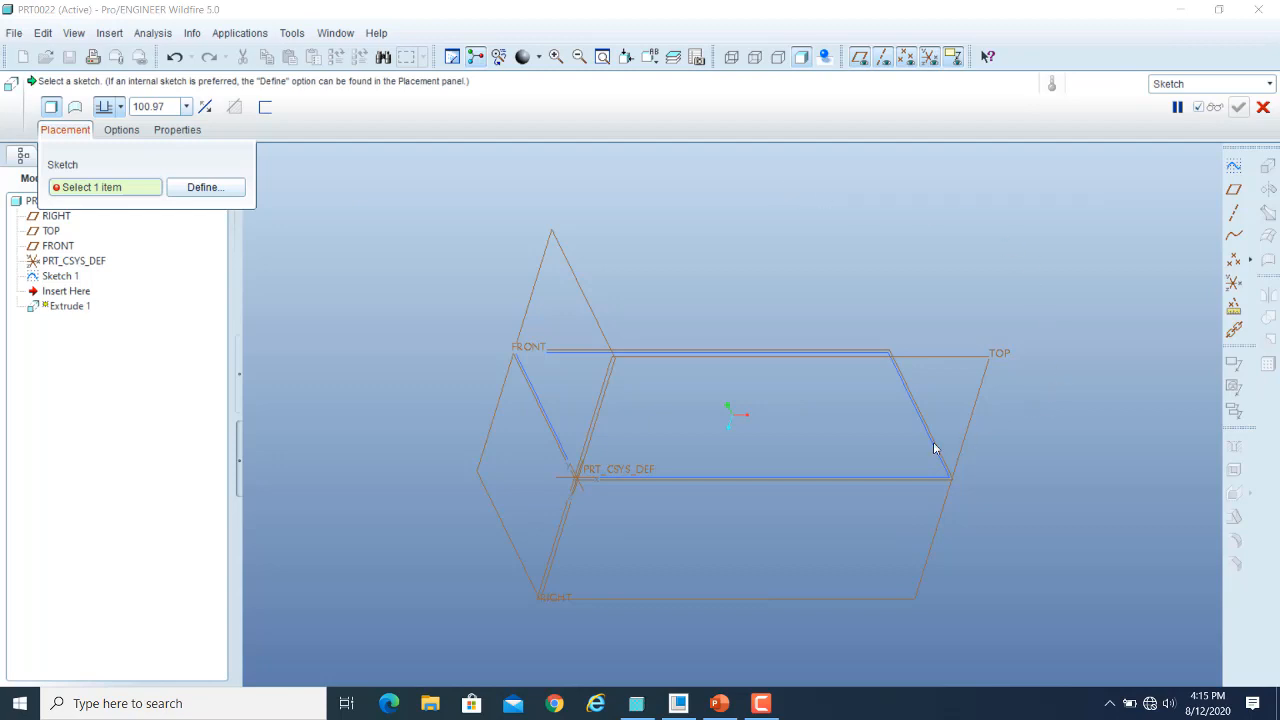
click(913, 411)
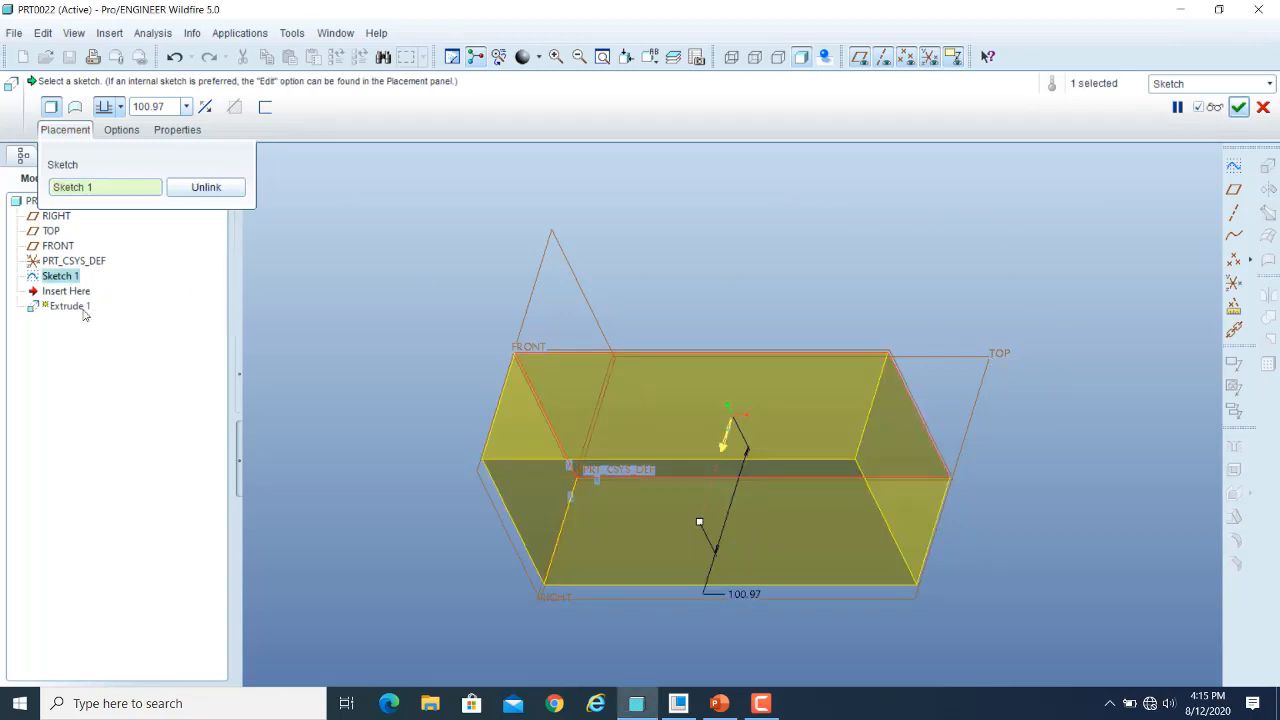
Clear the extrude's section once more and pick the rectangle in the model again with the placement options closed
click(58, 132)
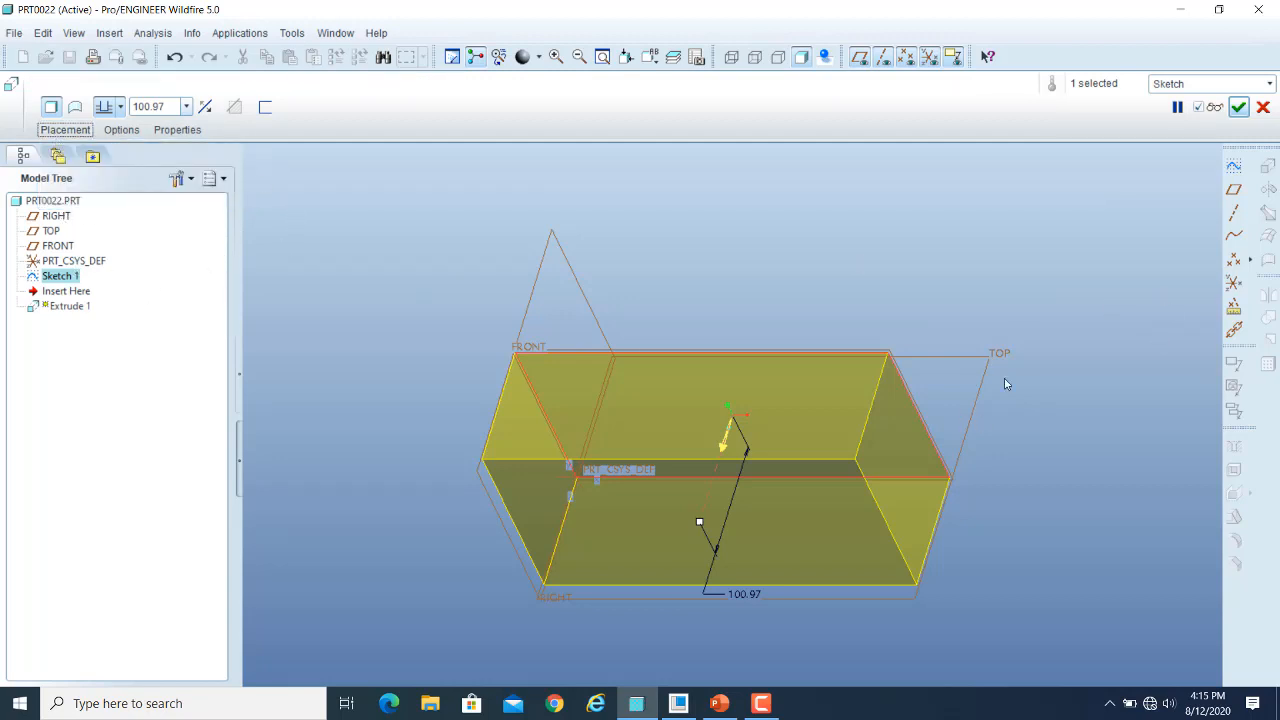
click(62, 134)
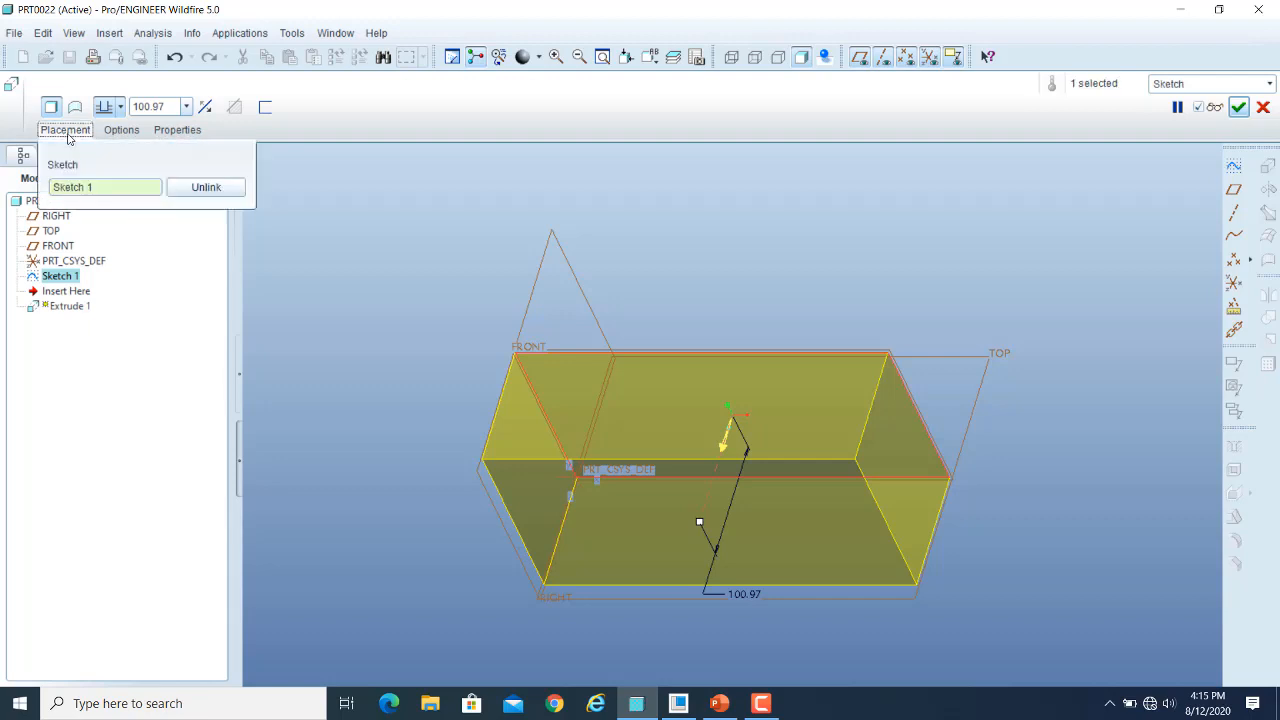
right_click(80, 190)
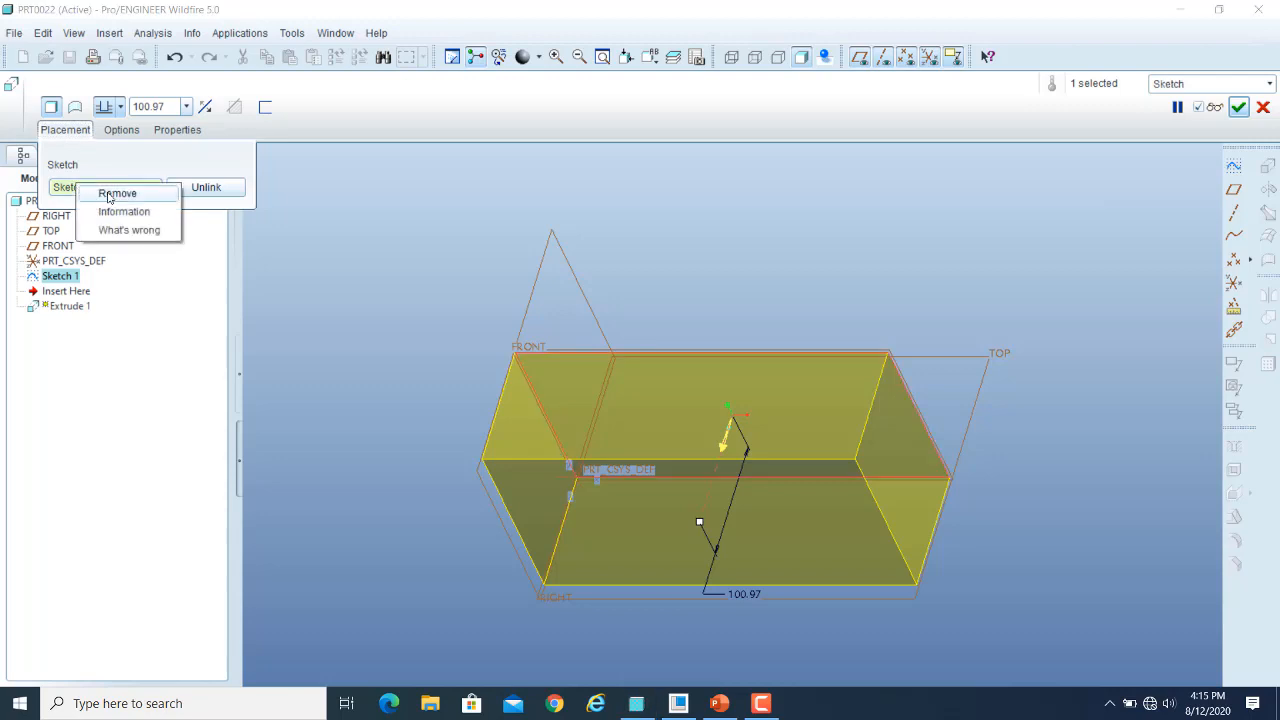
click(110, 194)
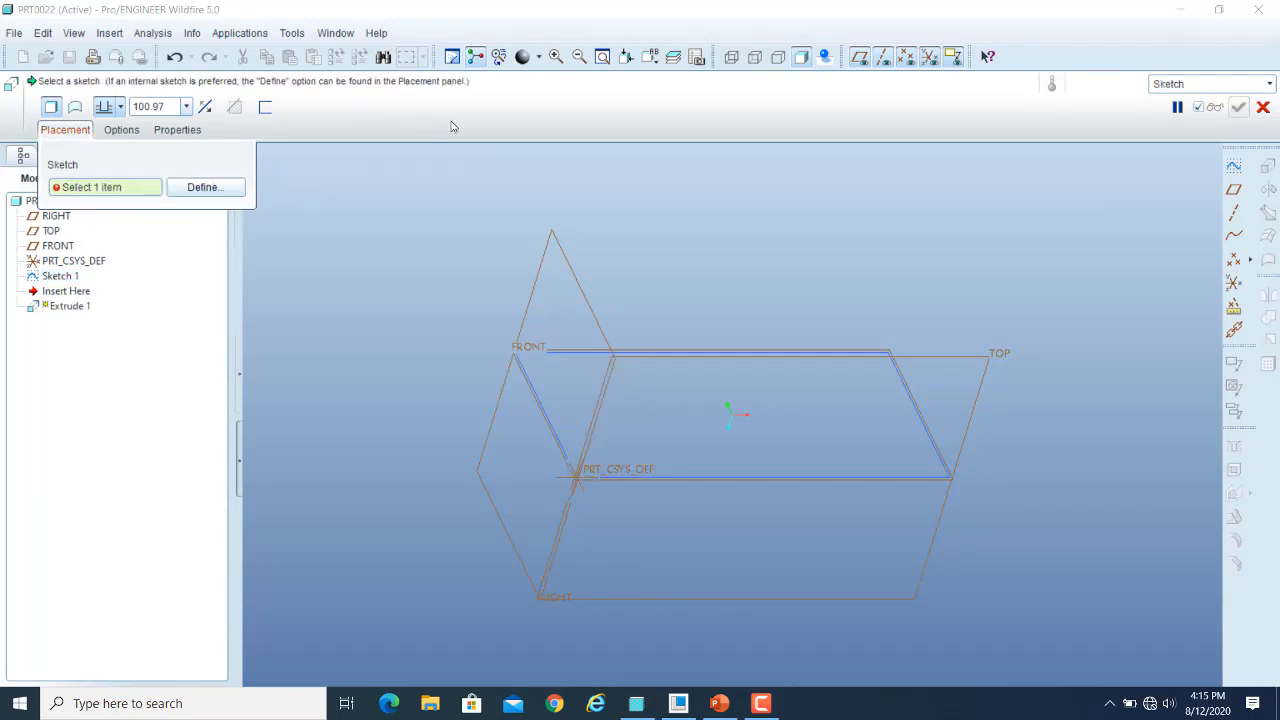
click(63, 130)
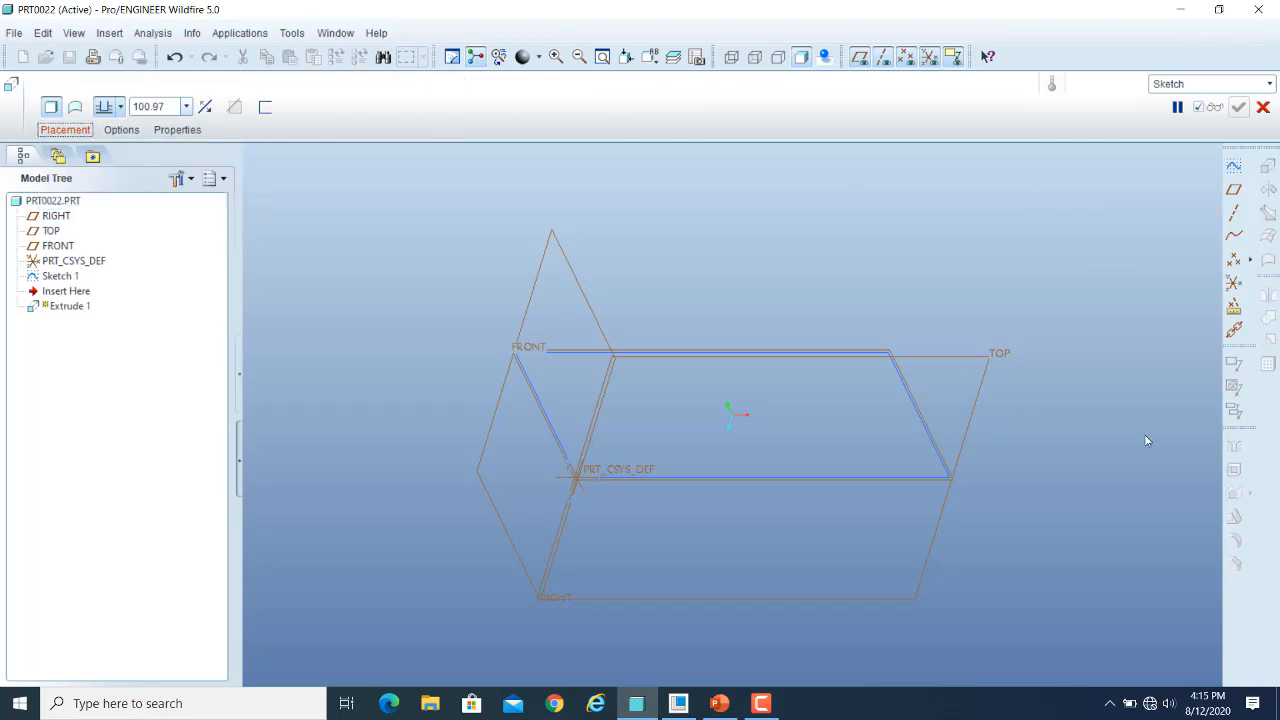
click(913, 408)
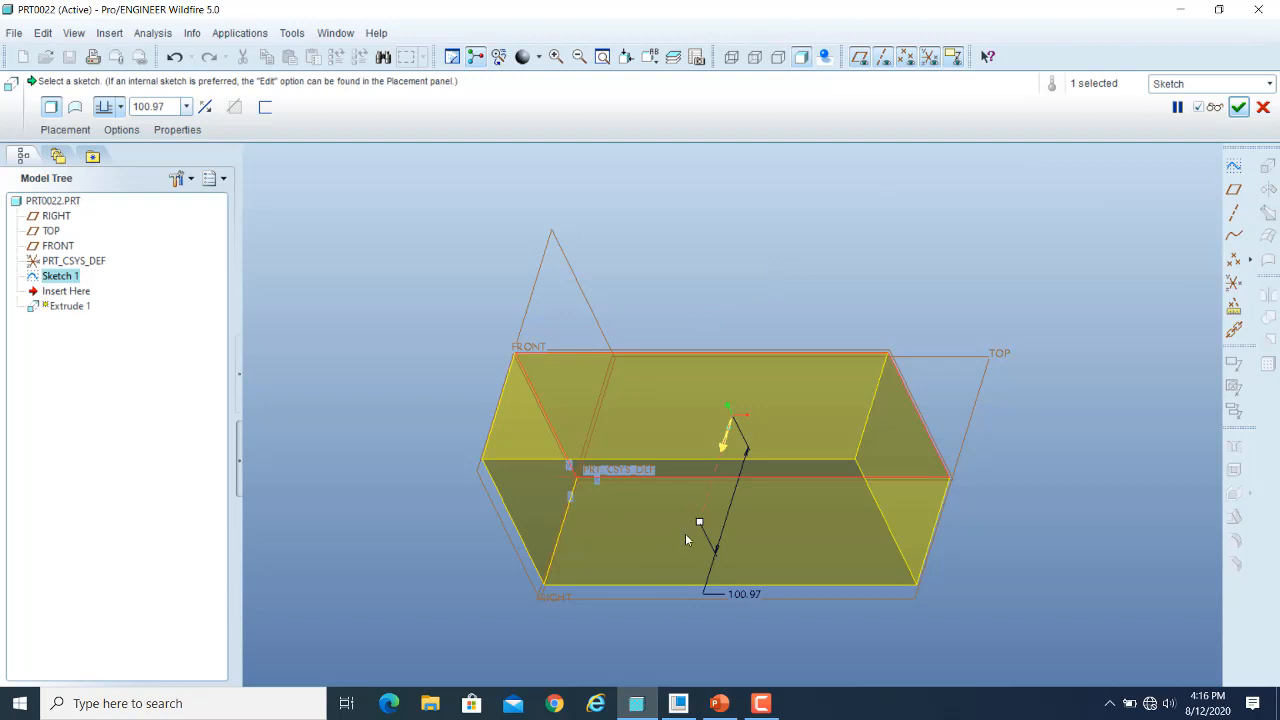
Adjust the extrusion depth to 92 mm and toggle its direction, leaving it extruding behind the FRONT plane
mouse_move(700, 523)
mouse_down()
mouse_move(671, 594)
mouse_move(760, 385)
mouse_move(831, 320)
mouse_move(775, 480)
mouse_move(881, 331)
mouse_move(829, 366)
mouse_move(771, 531)
mouse_move(894, 313)
mouse_move(854, 411)
mouse_move(760, 510)
mouse_move(777, 566)
mouse_move(850, 340)
mouse_move(877, 313)
mouse_move(760, 390)
mouse_move(767, 530)
mouse_up()
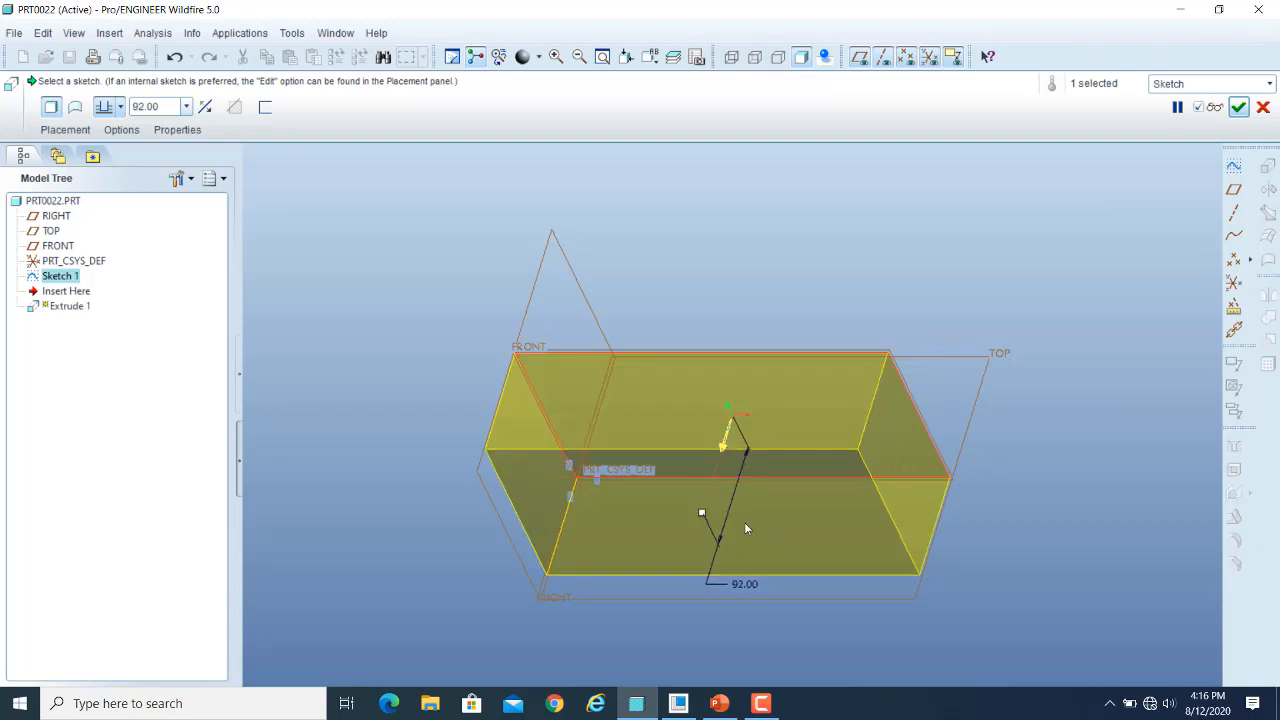
click(725, 451)
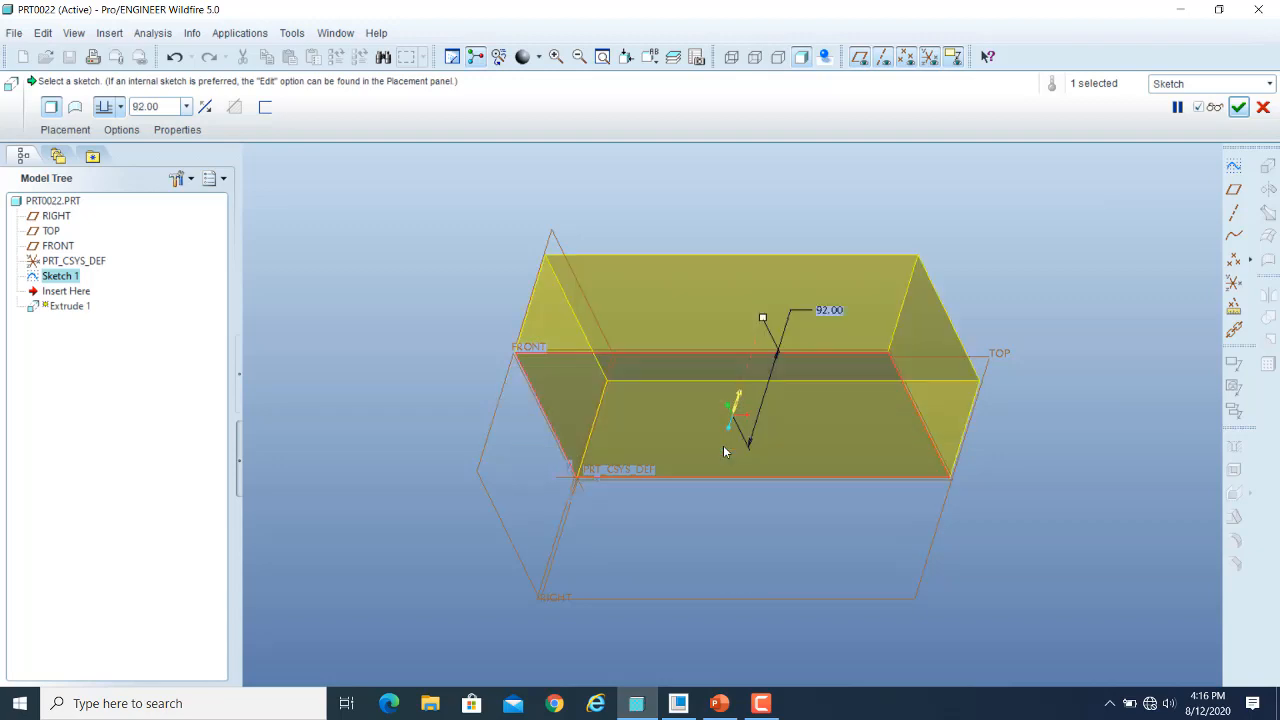
click(740, 402)
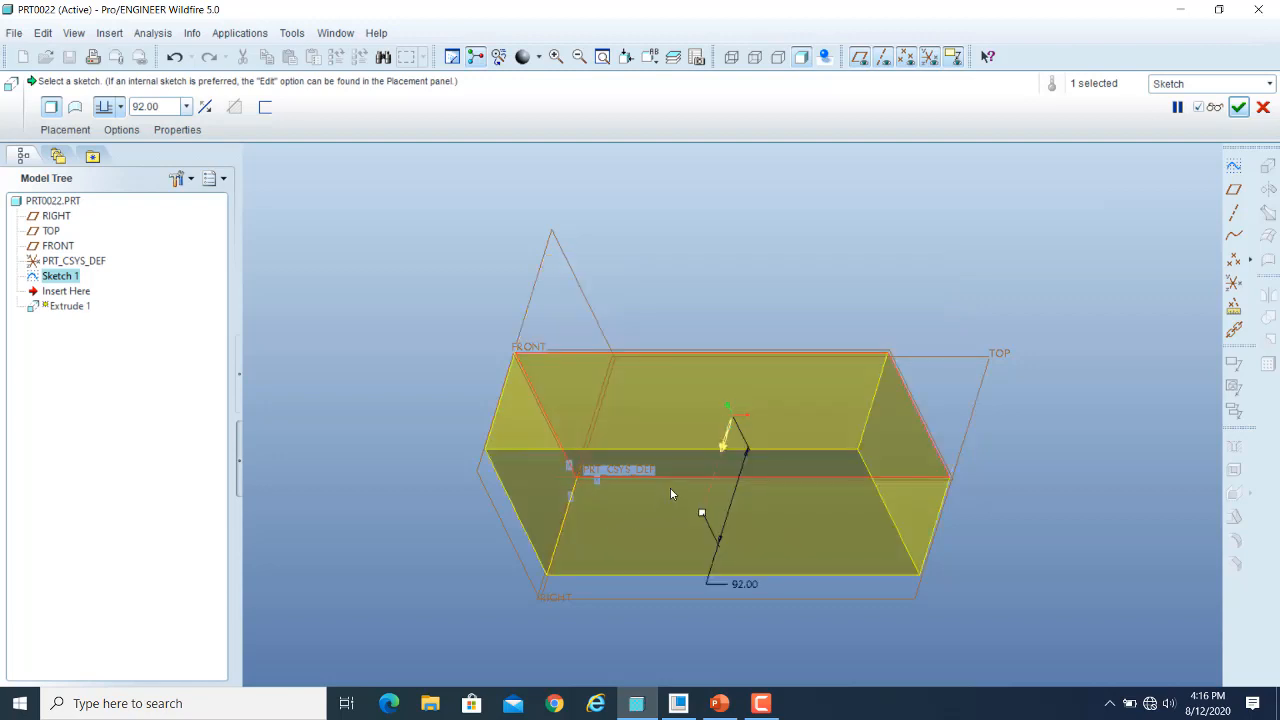
click(729, 436)
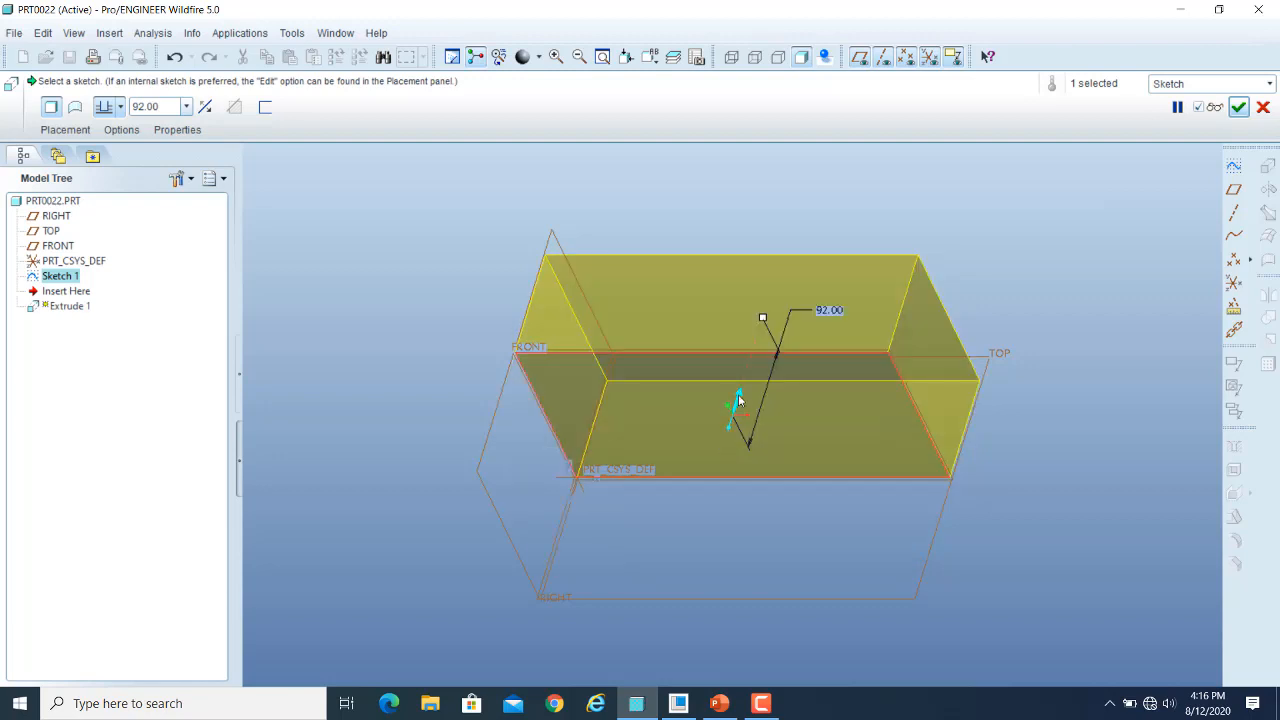
Reverse the extrusion to the front side of the FRONT plane and stretch its depth handle to 114 mm
click(740, 403)
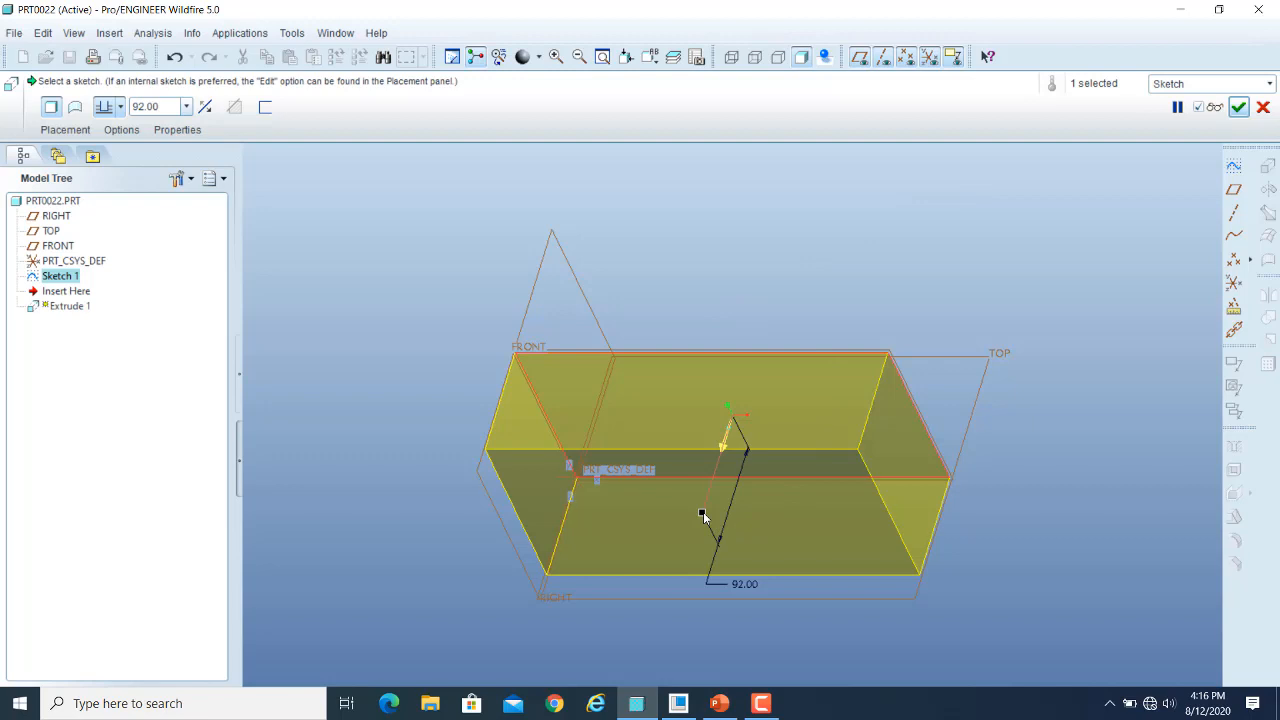
mouse_move(703, 512)
mouse_down()
mouse_move(683, 580)
mouse_move(718, 517)
mouse_move(691, 551)
mouse_move(700, 557)
mouse_move(697, 540)
mouse_move(692, 581)
mouse_move(722, 452)
mouse_move(705, 517)
mouse_up()
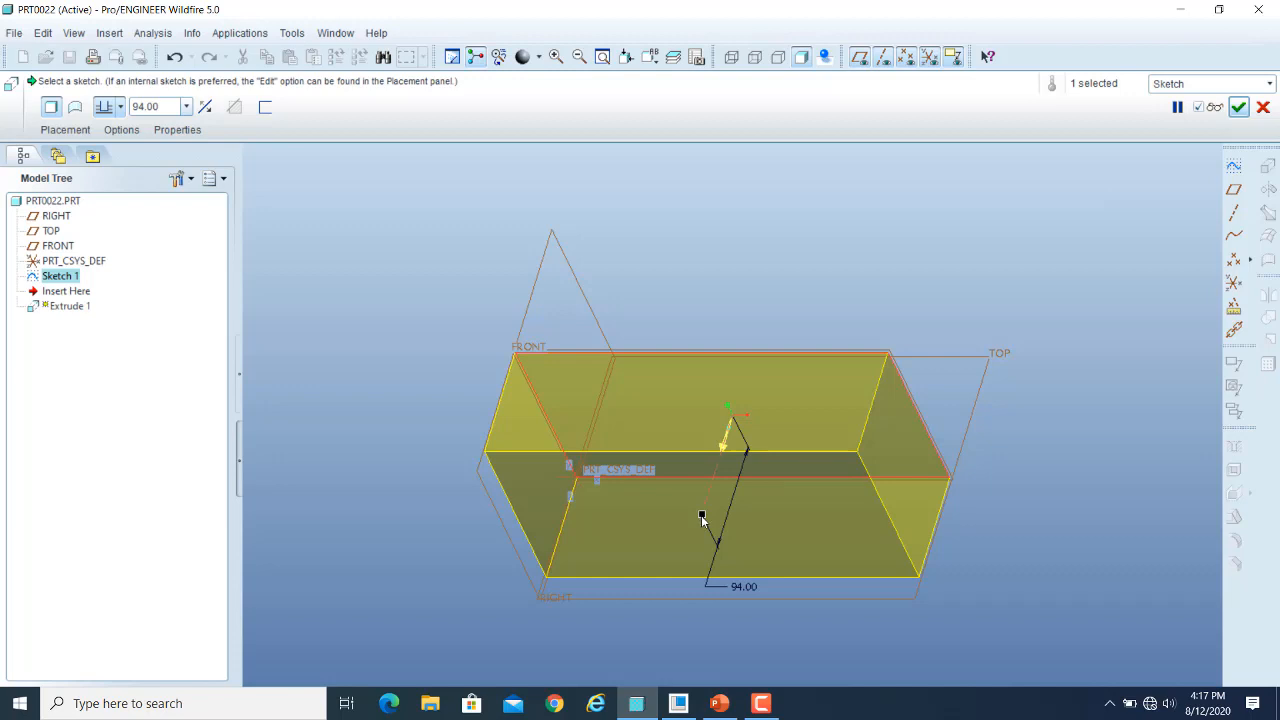
mouse_move(702, 517)
mouse_down()
mouse_move(749, 377)
mouse_move(811, 302)
mouse_move(812, 268)
mouse_move(745, 525)
mouse_move(725, 560)
mouse_move(793, 347)
mouse_move(771, 297)
mouse_move(692, 538)
mouse_up()
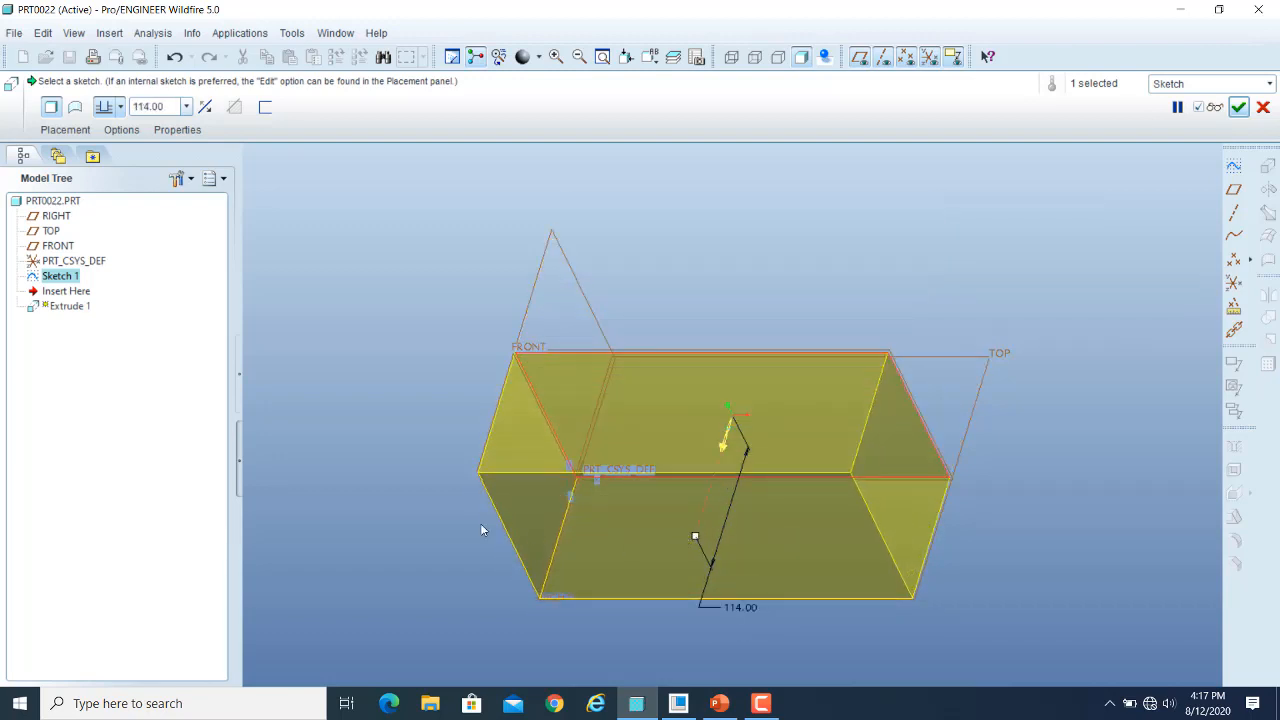
Set the extrusion depth to 50 mm by editing the depth dimension in the model
double_click(740, 607)
text(50)
key(Return)
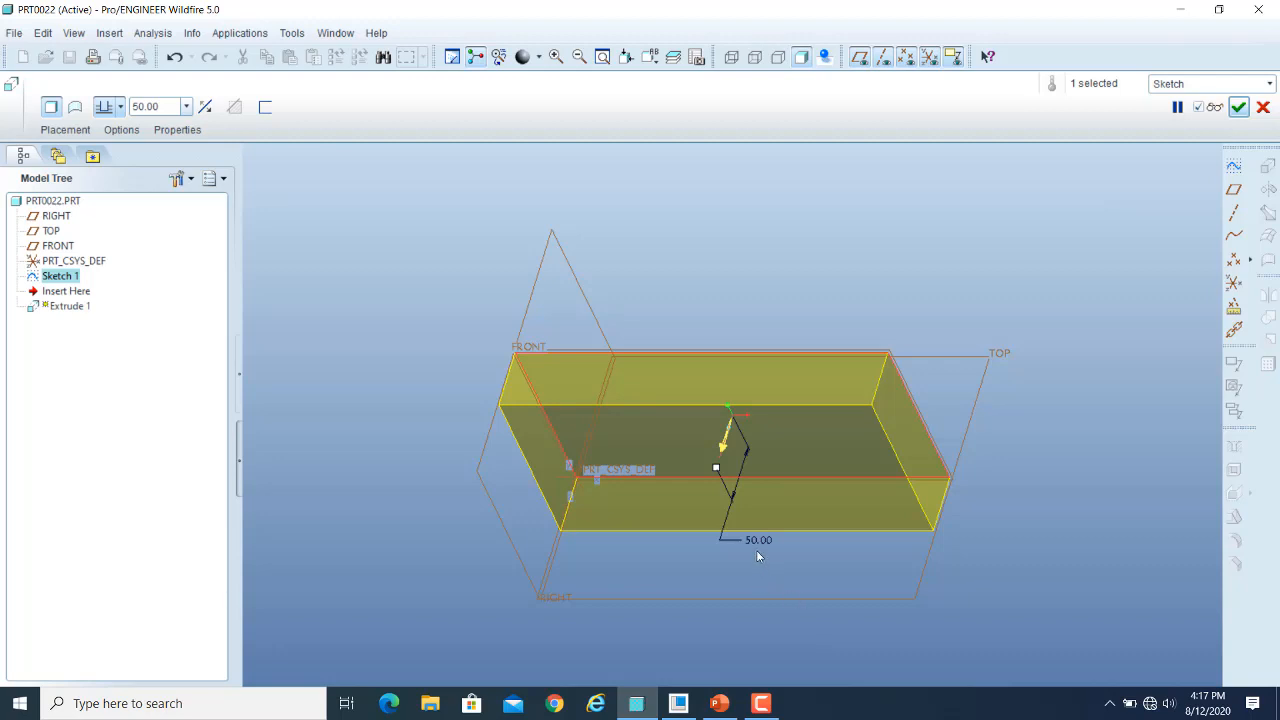
Set the extrude's depth value to 100 mm and reopen the depth dimension in the model, keeping its value
click(160, 110)
drag(166, 106, 140, 105)
text(100)
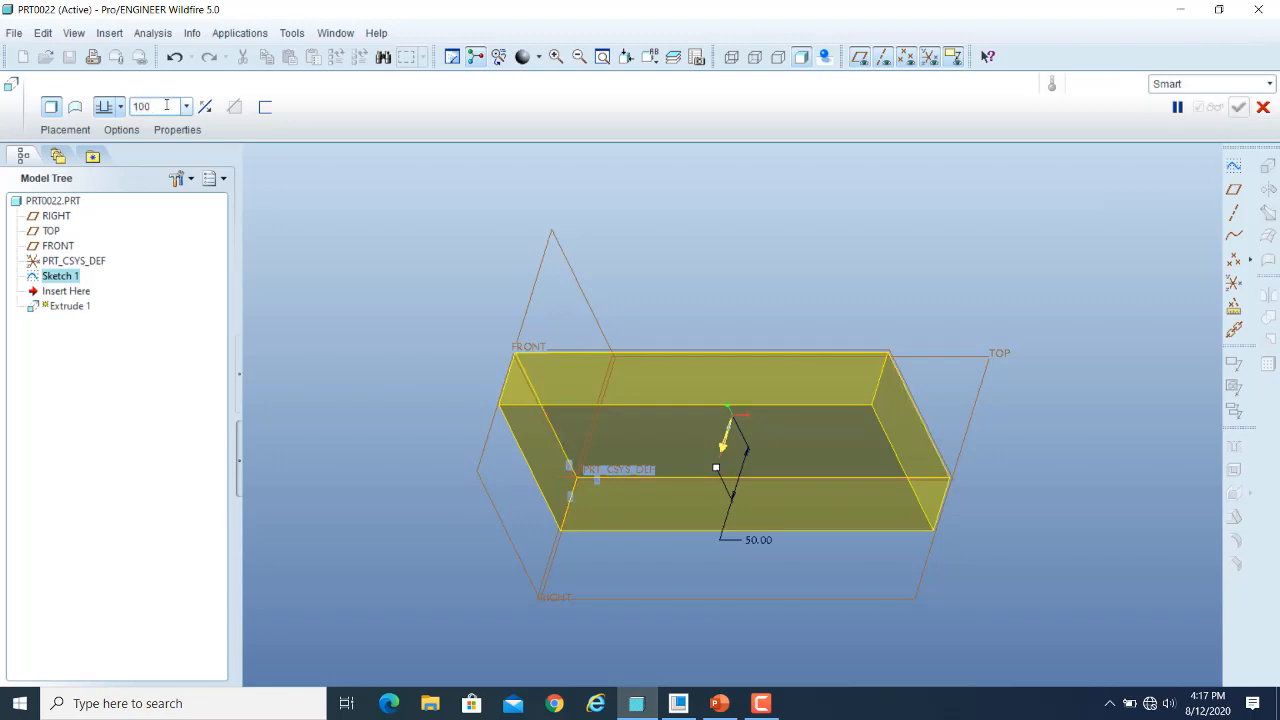
key(Return)
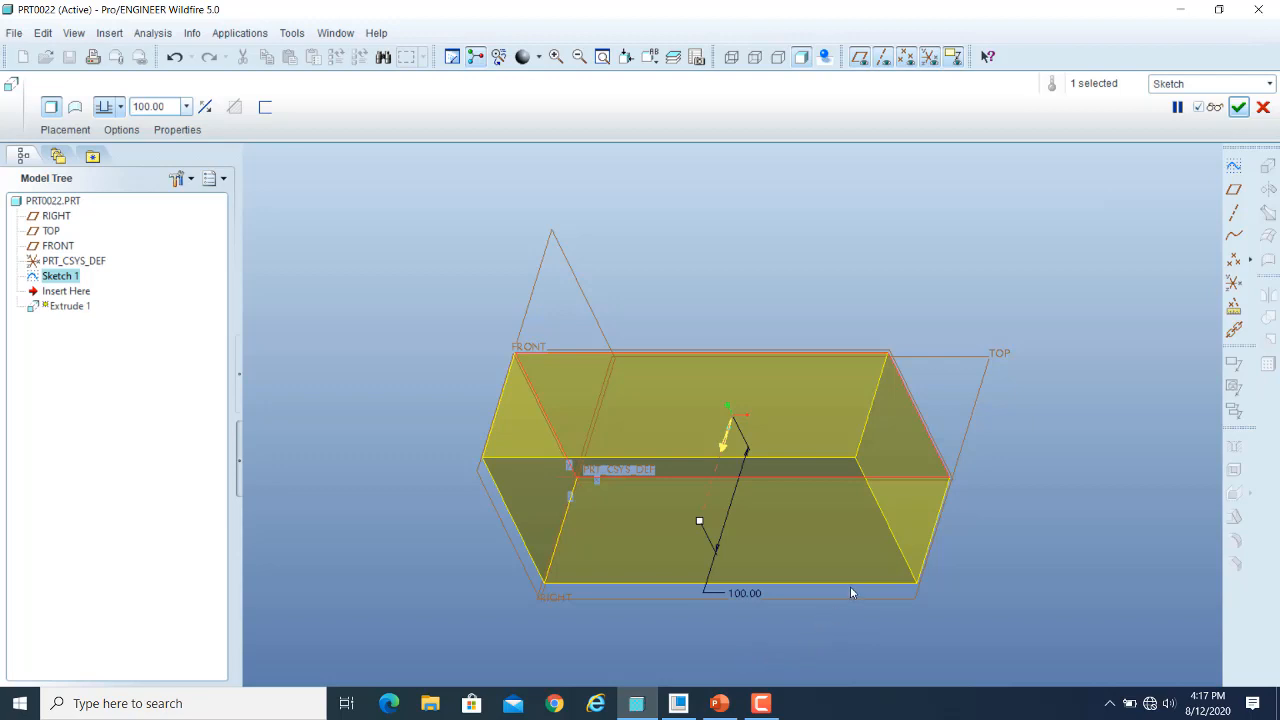
double_click(746, 594)
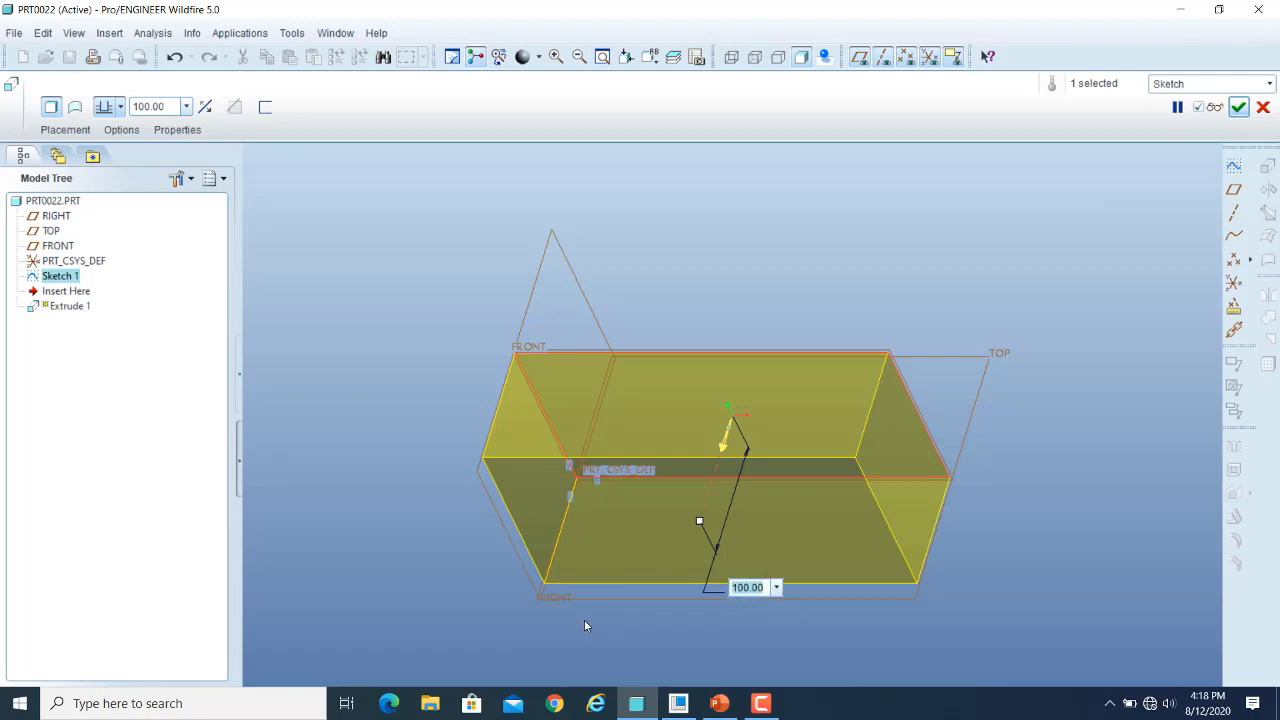
key(Return)
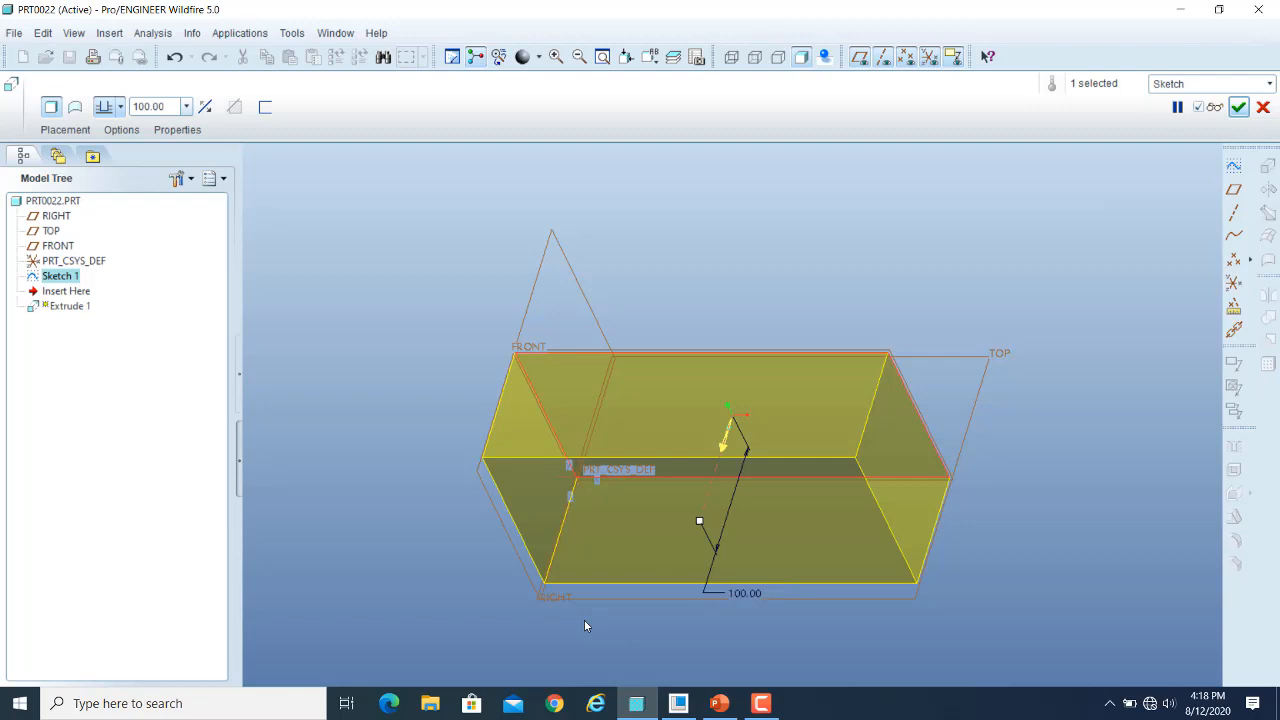
Set the extrude's depth value back to 50 mm
click(173, 105)
click(173, 105)
double_click(173, 105)
text(50)
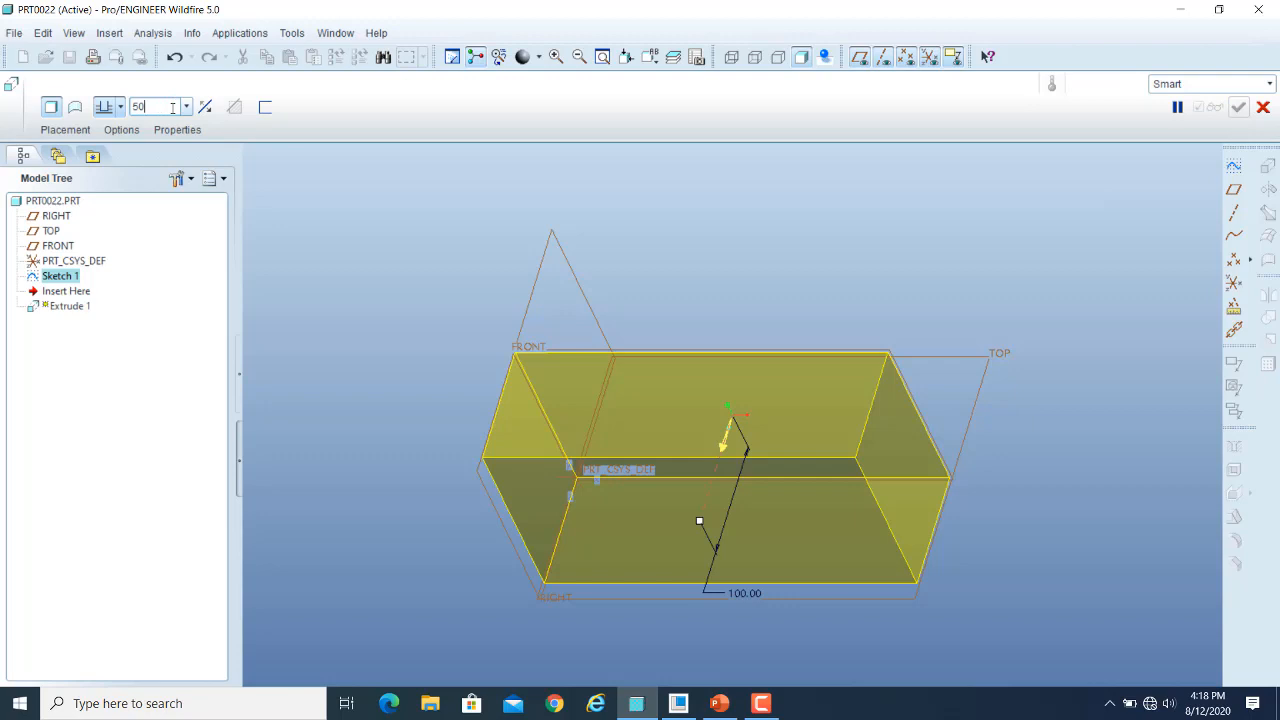
key(Return)
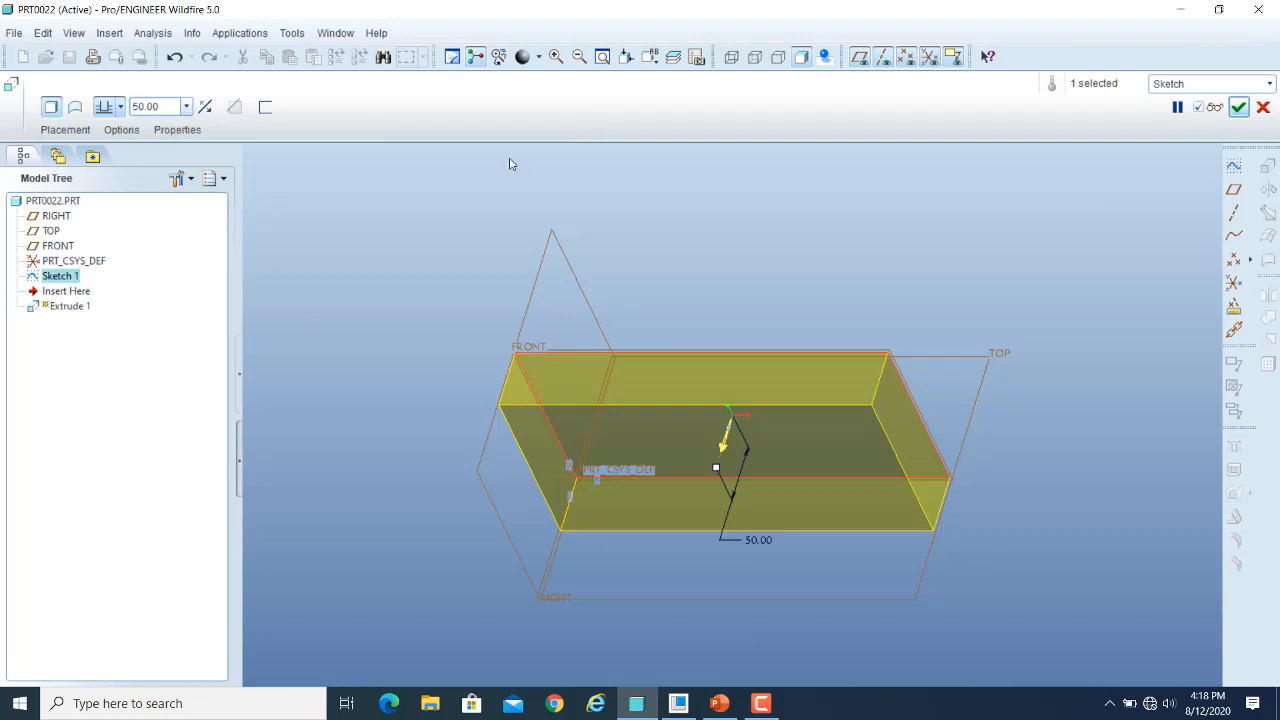
Reverse the extrusion with a depth of -50 mm, and toggle its direction until it points in front of the FRONT plane again
text(-)
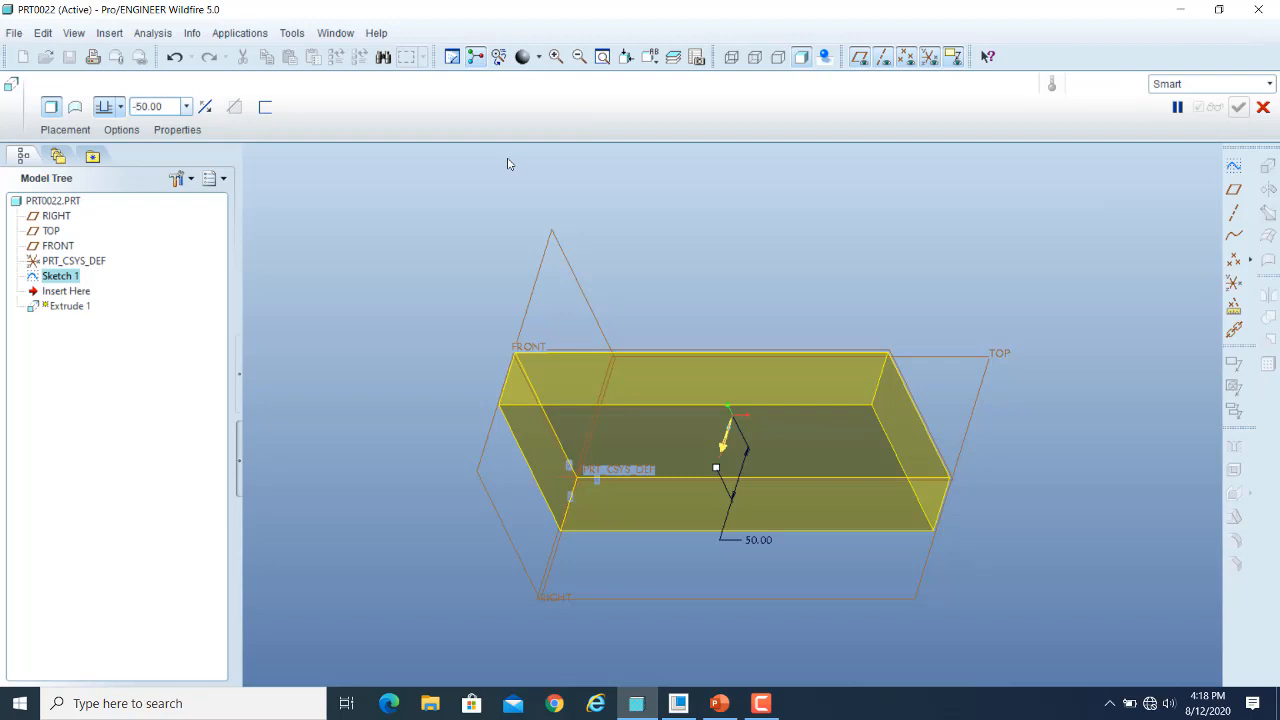
key(Return)
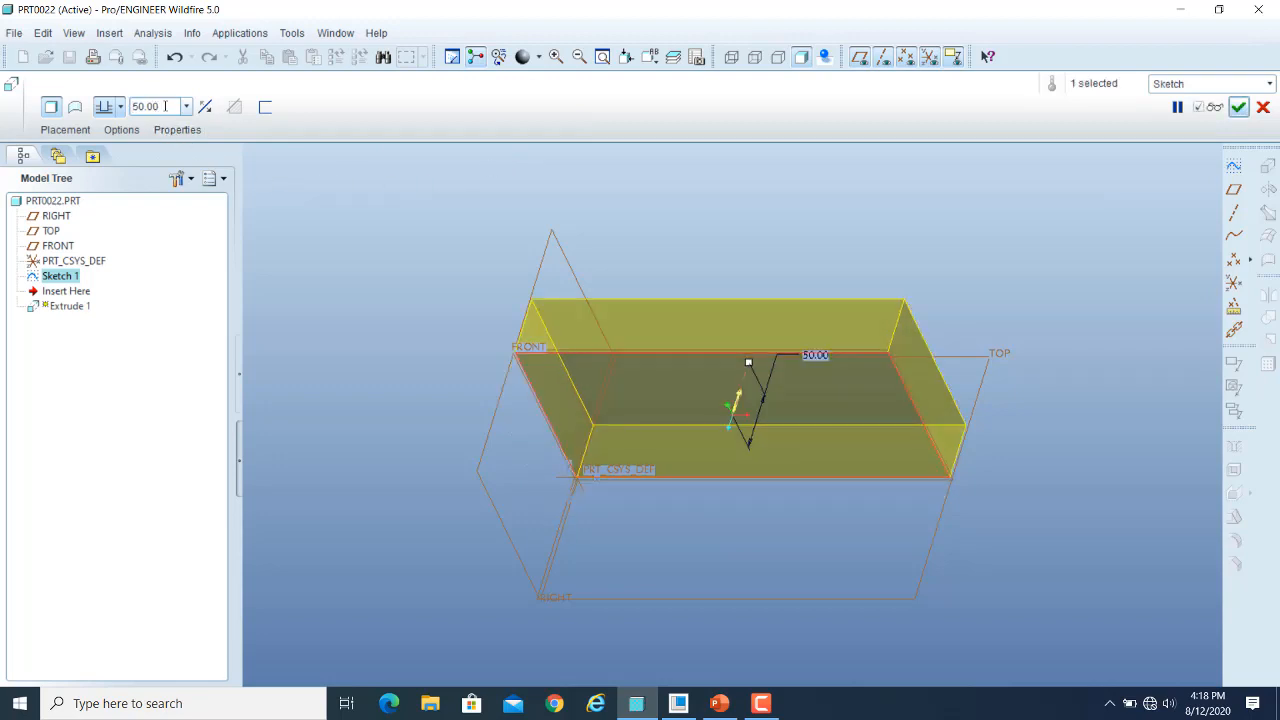
click(739, 400)
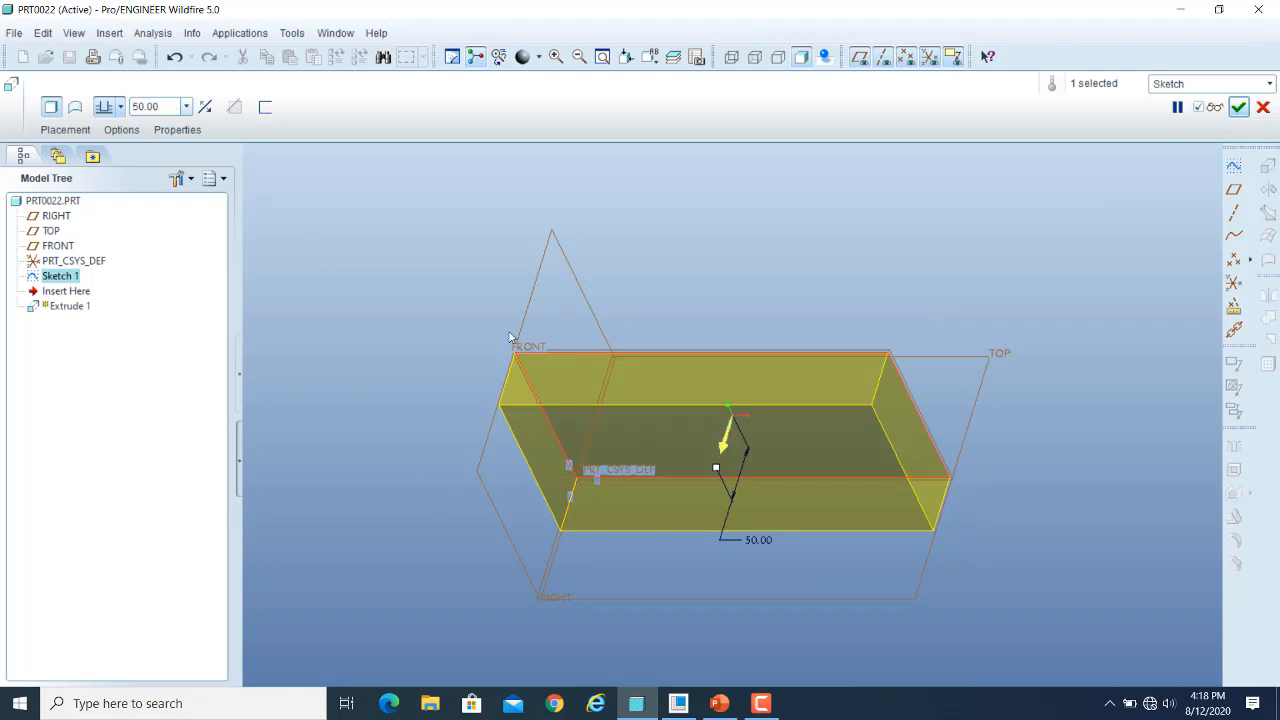
click(206, 107)
click(206, 107)
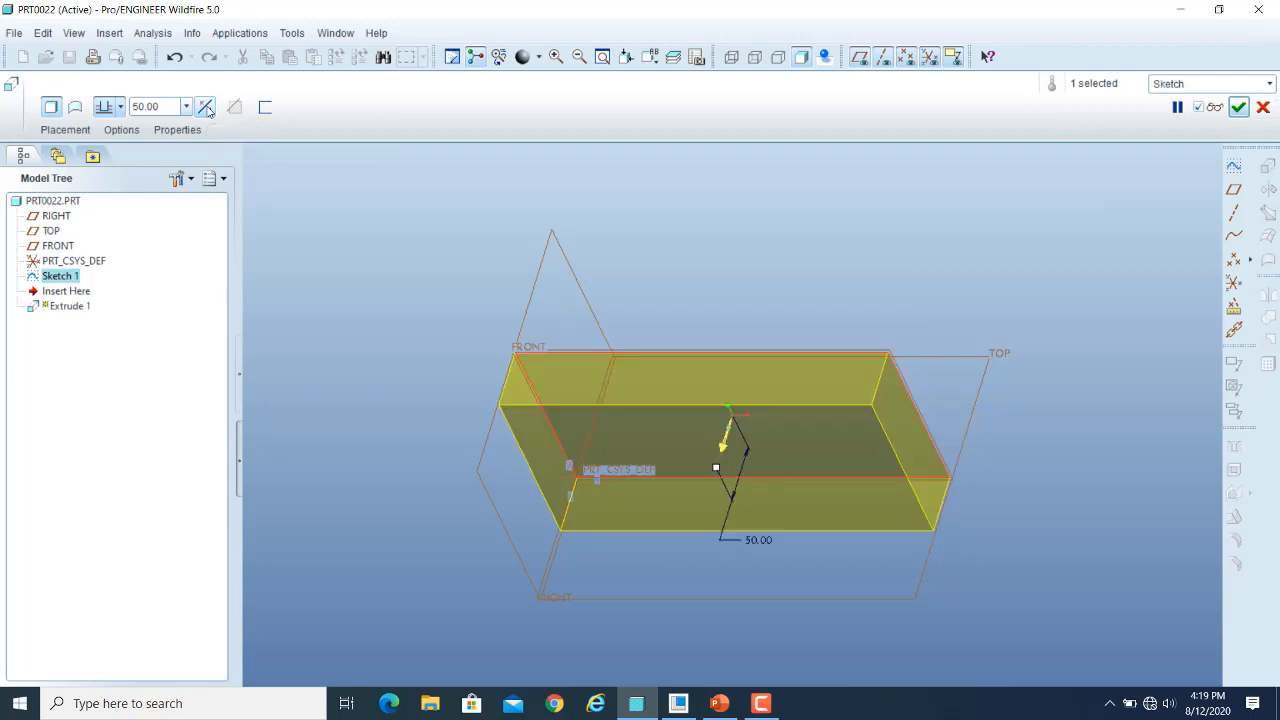
click(206, 107)
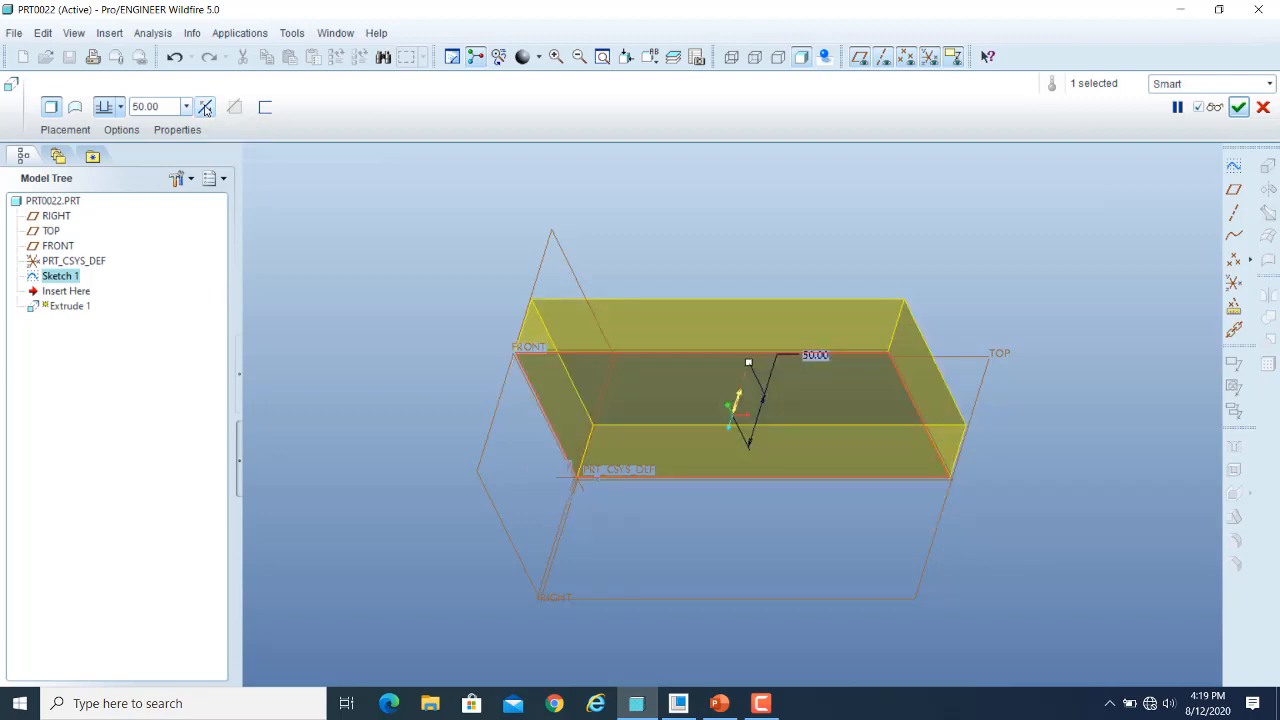
click(206, 107)
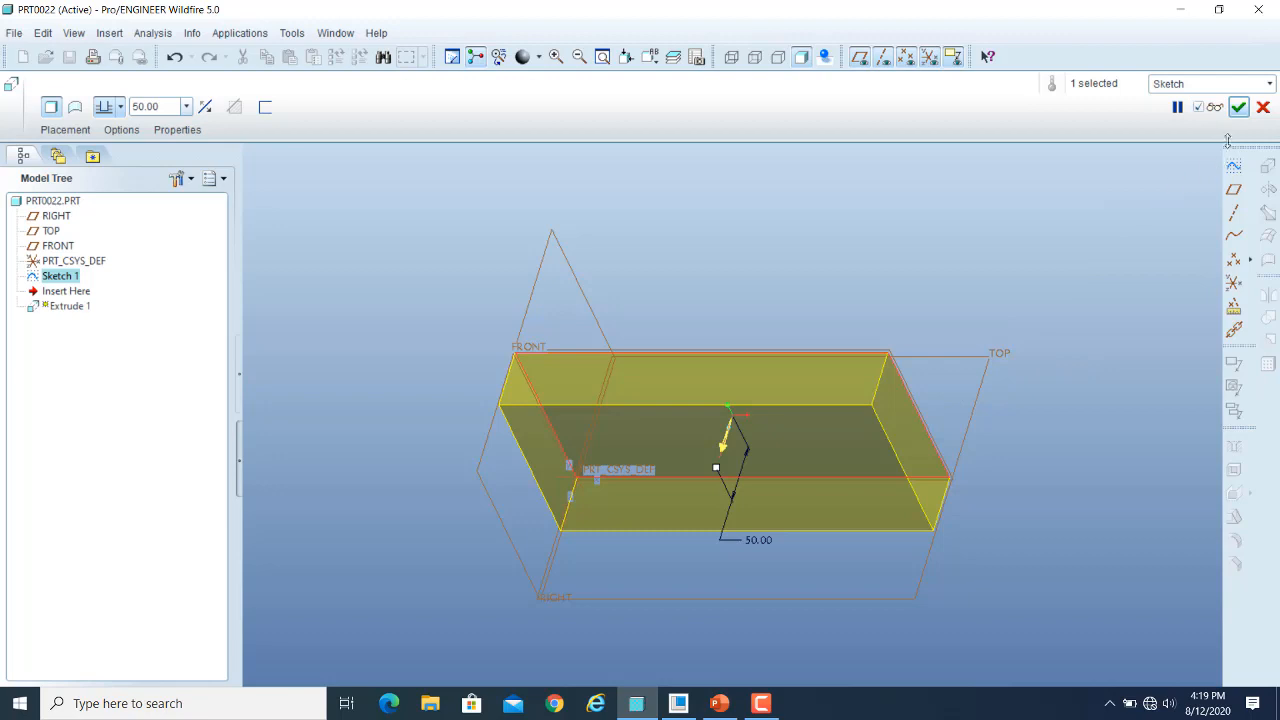
Preview the extruded block, leave the preview, and toggle the datum plane display, ending with the planes hidden
click(1214, 107)
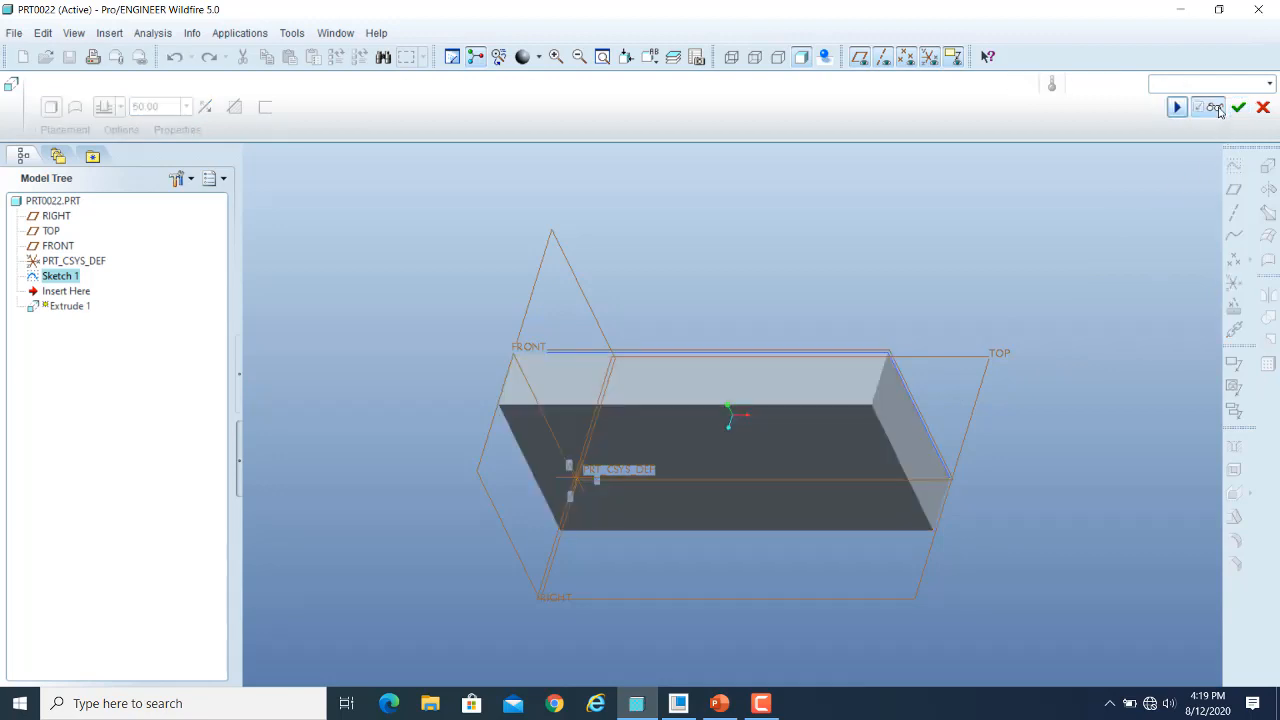
click(1216, 108)
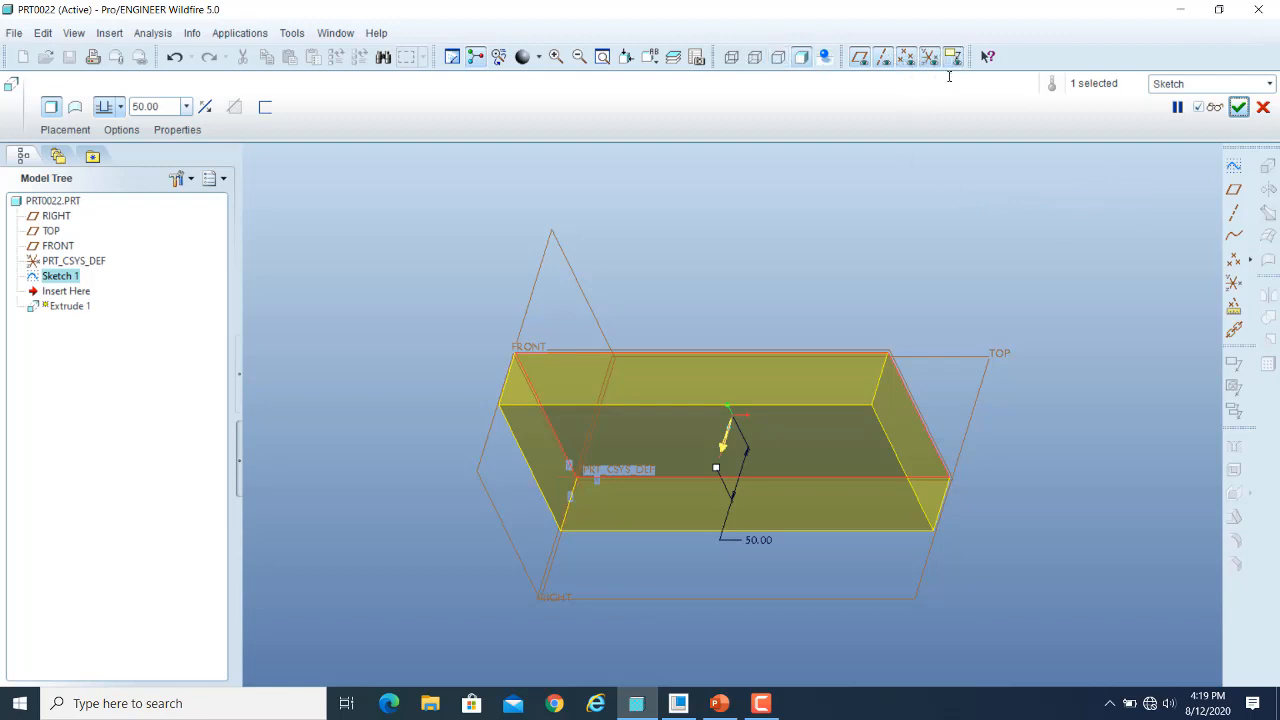
click(858, 58)
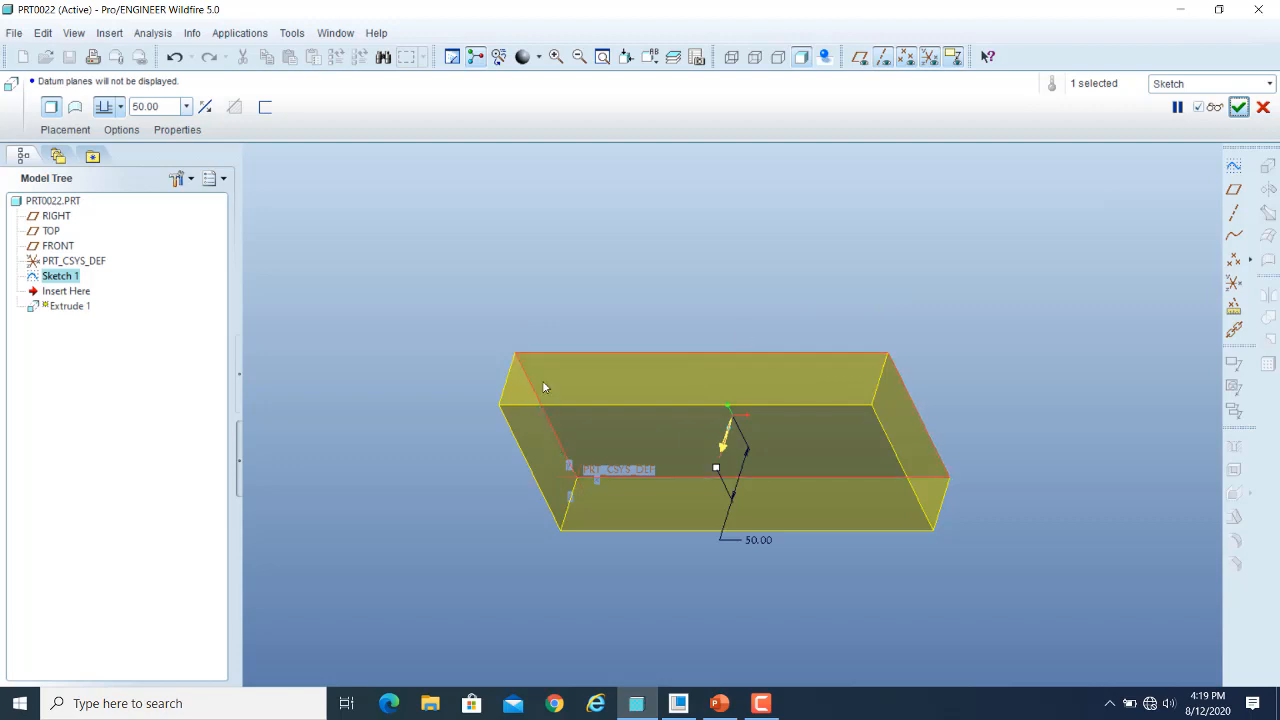
click(859, 57)
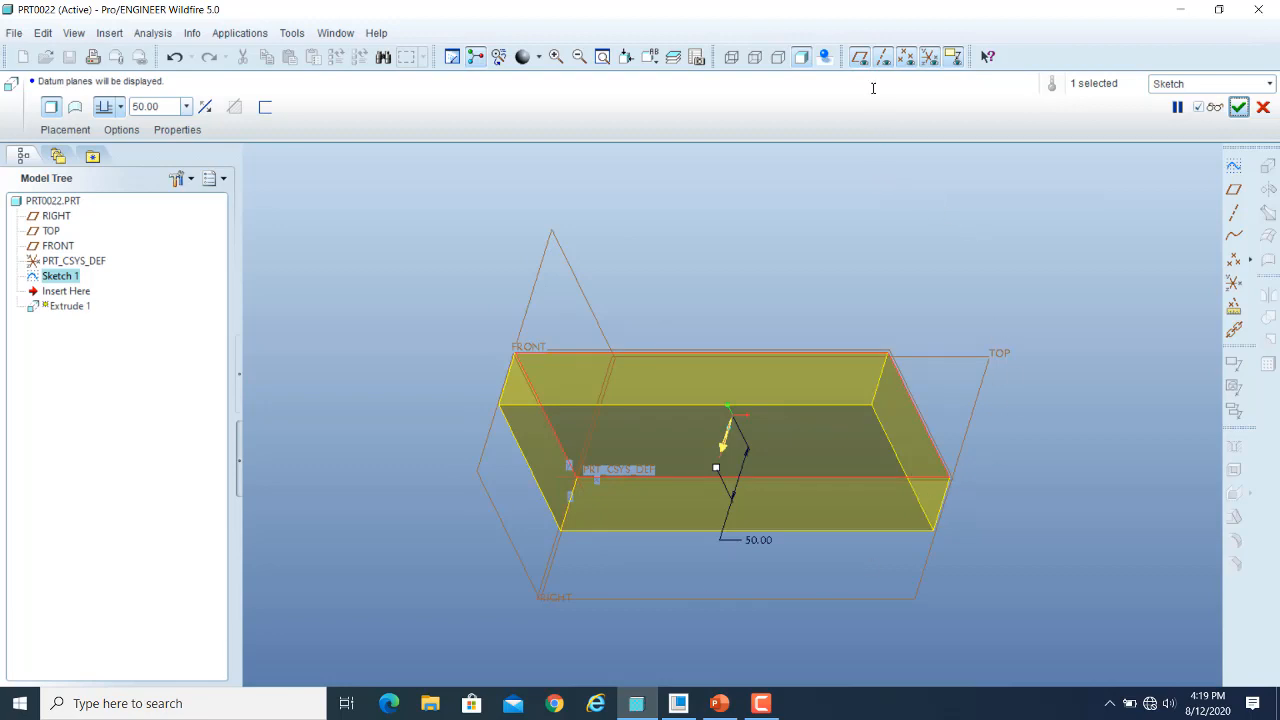
click(861, 57)
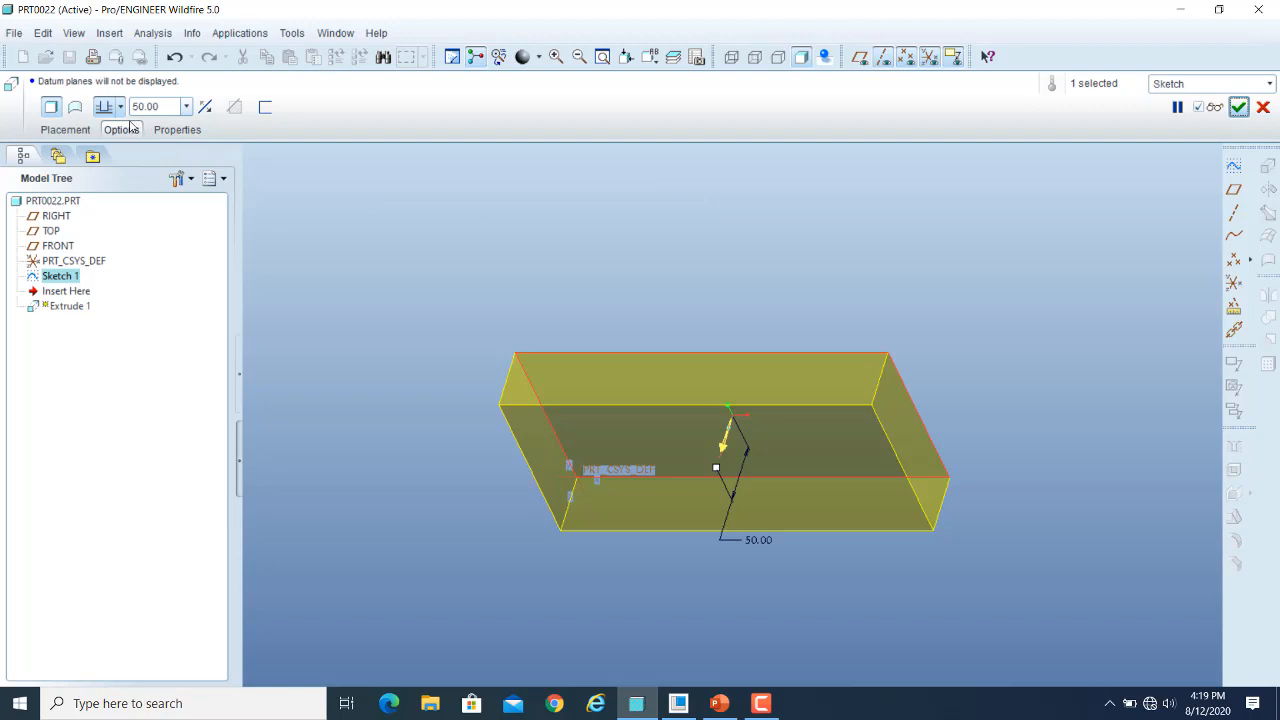
Flip the extrusion direction and back, and preview the solid block without the datum planes
click(204, 107)
click(204, 107)
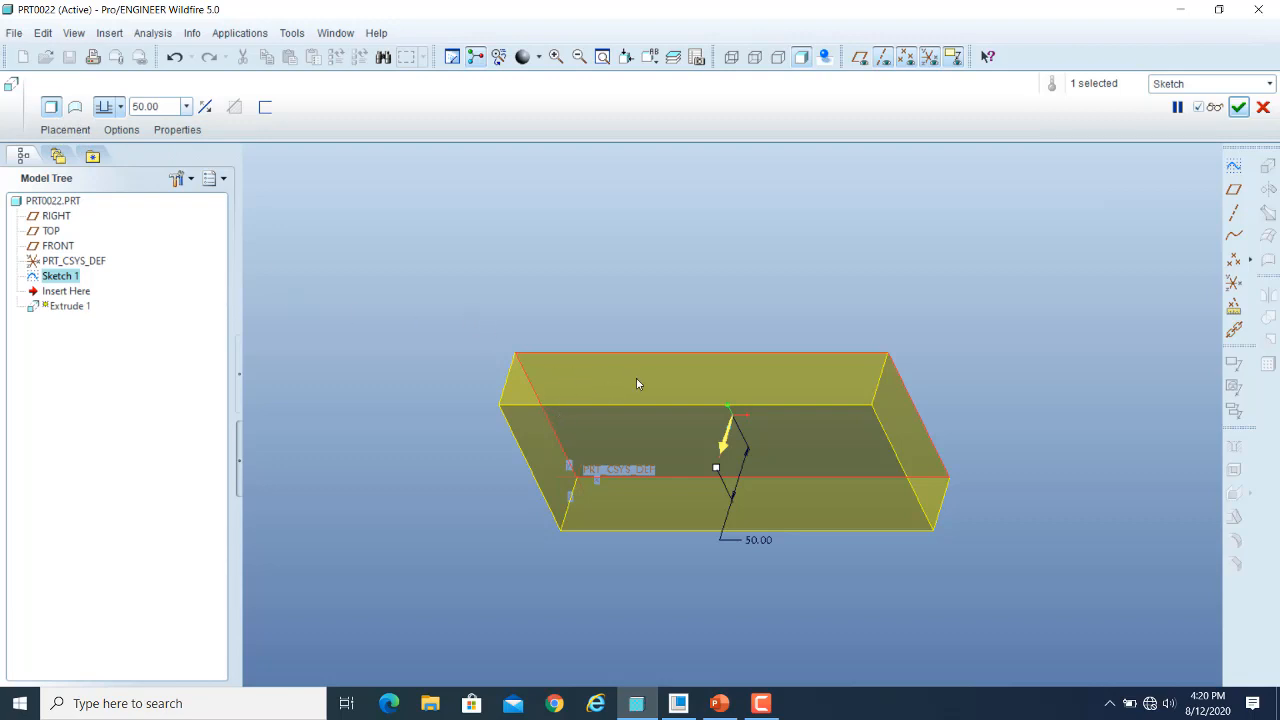
click(1214, 107)
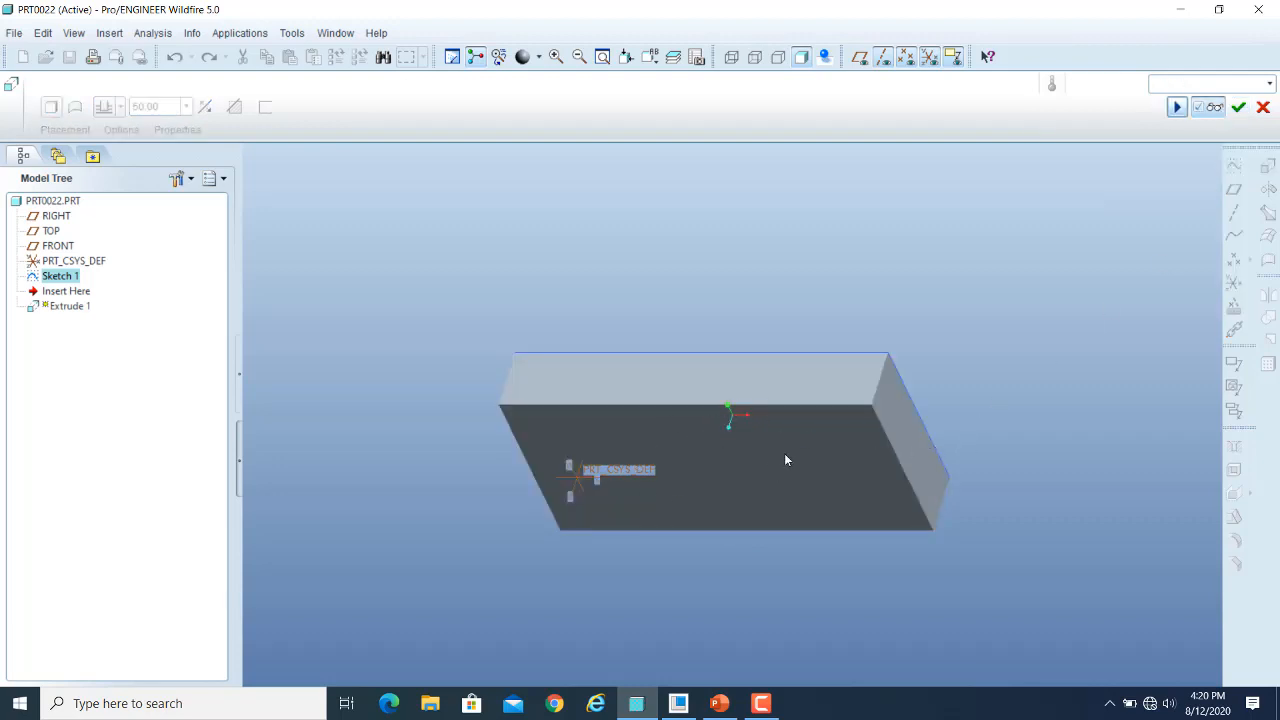
click(1214, 107)
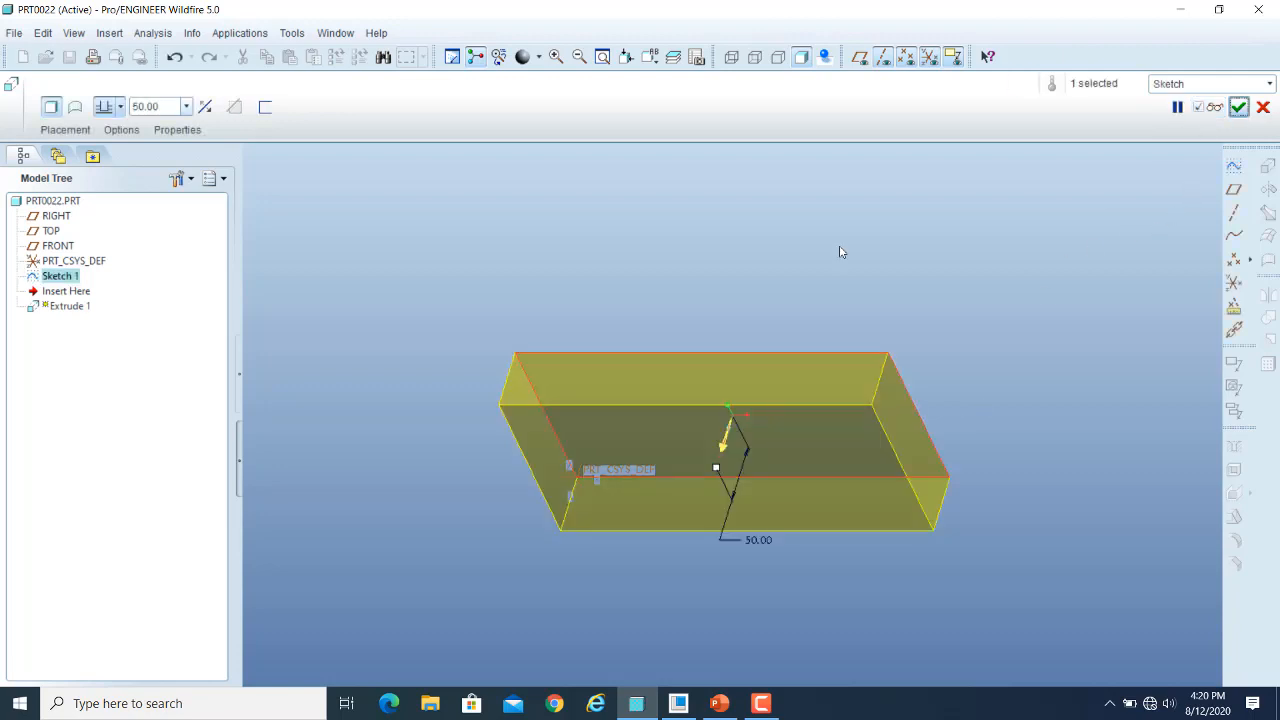
Try the extrude as a surface, preview it from a rotated view, and return the feature type to solid
click(75, 110)
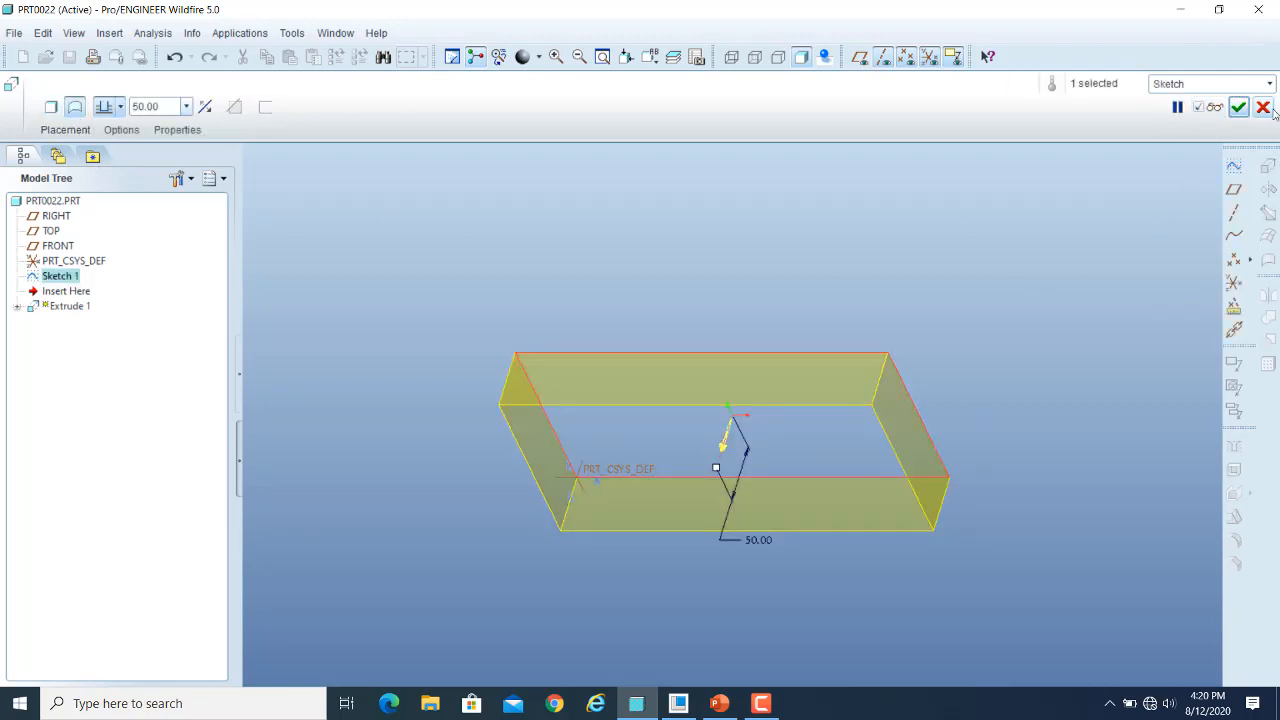
click(1216, 108)
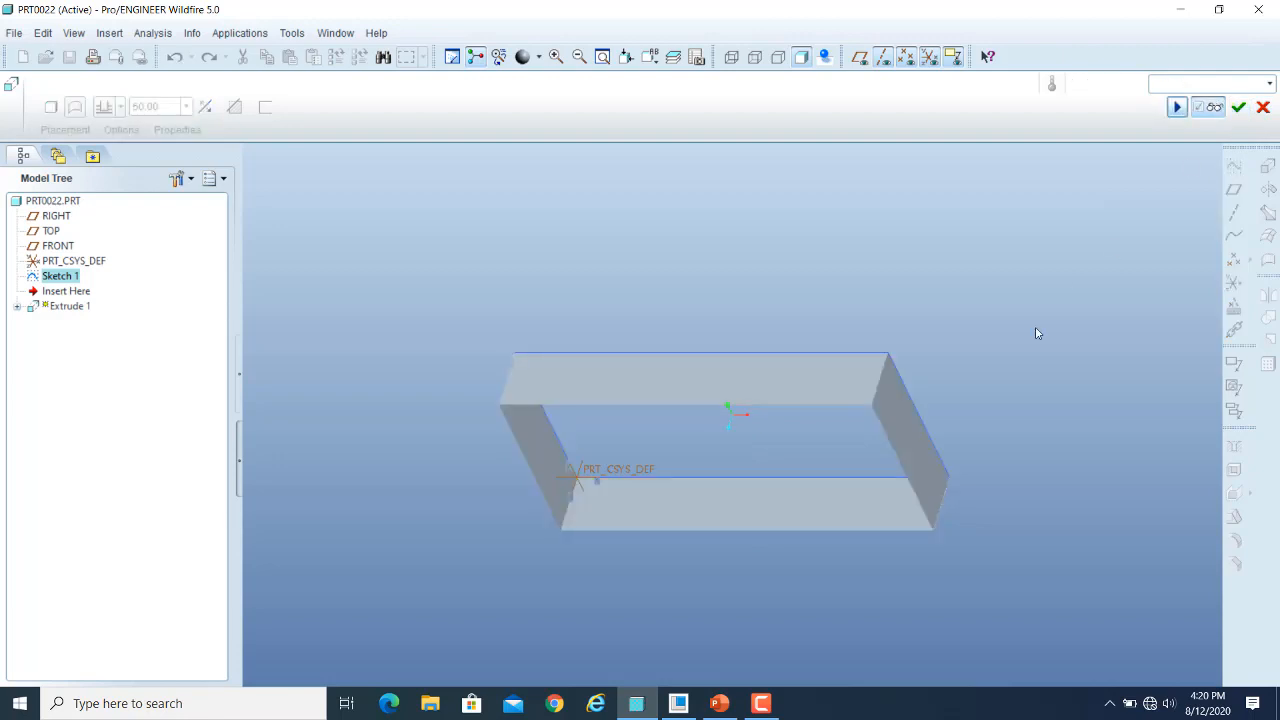
mouse_move(1029, 329)
middle_down()
mouse_move(1014, 277)
mouse_move(966, 280)
mouse_move(997, 306)
middle_up()
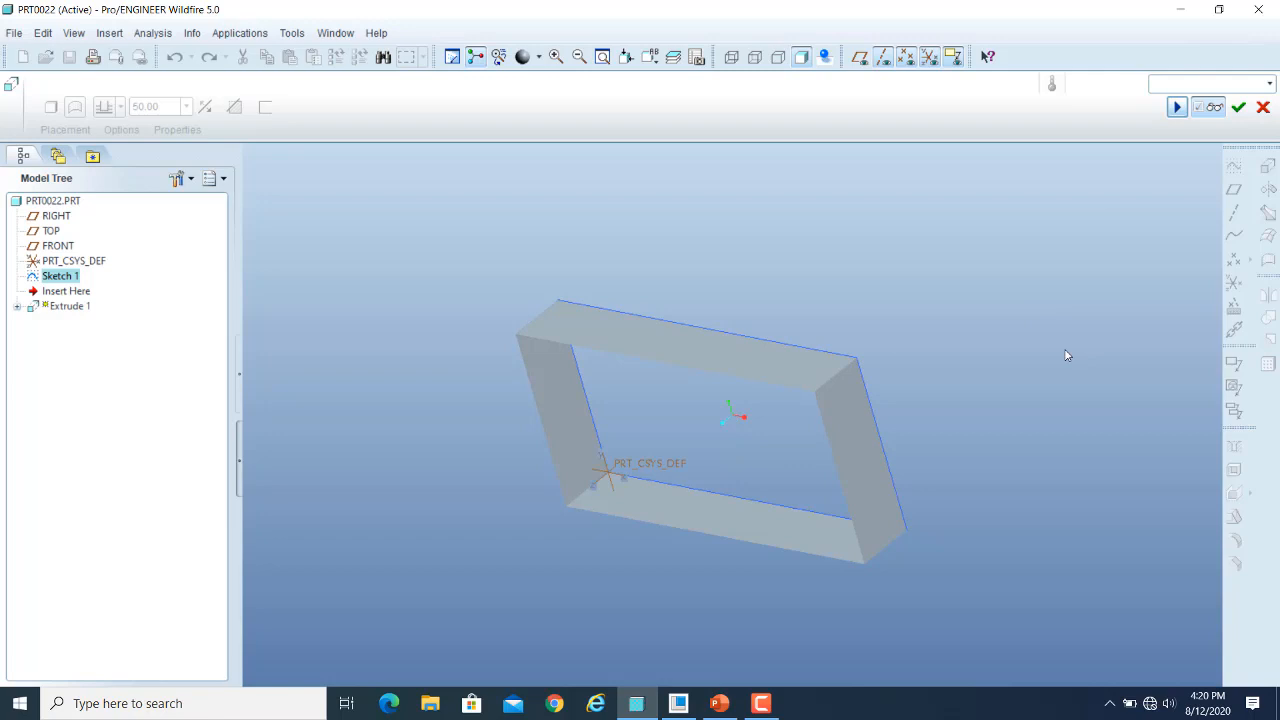
click(1215, 107)
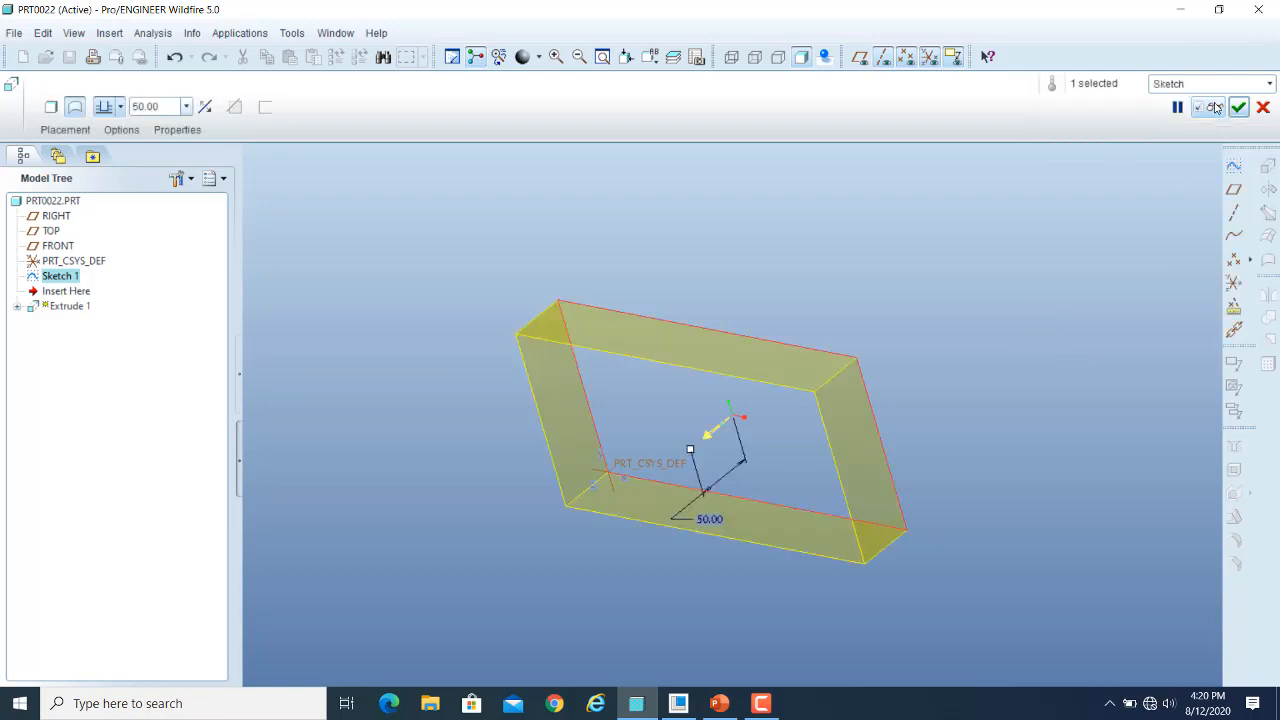
click(50, 107)
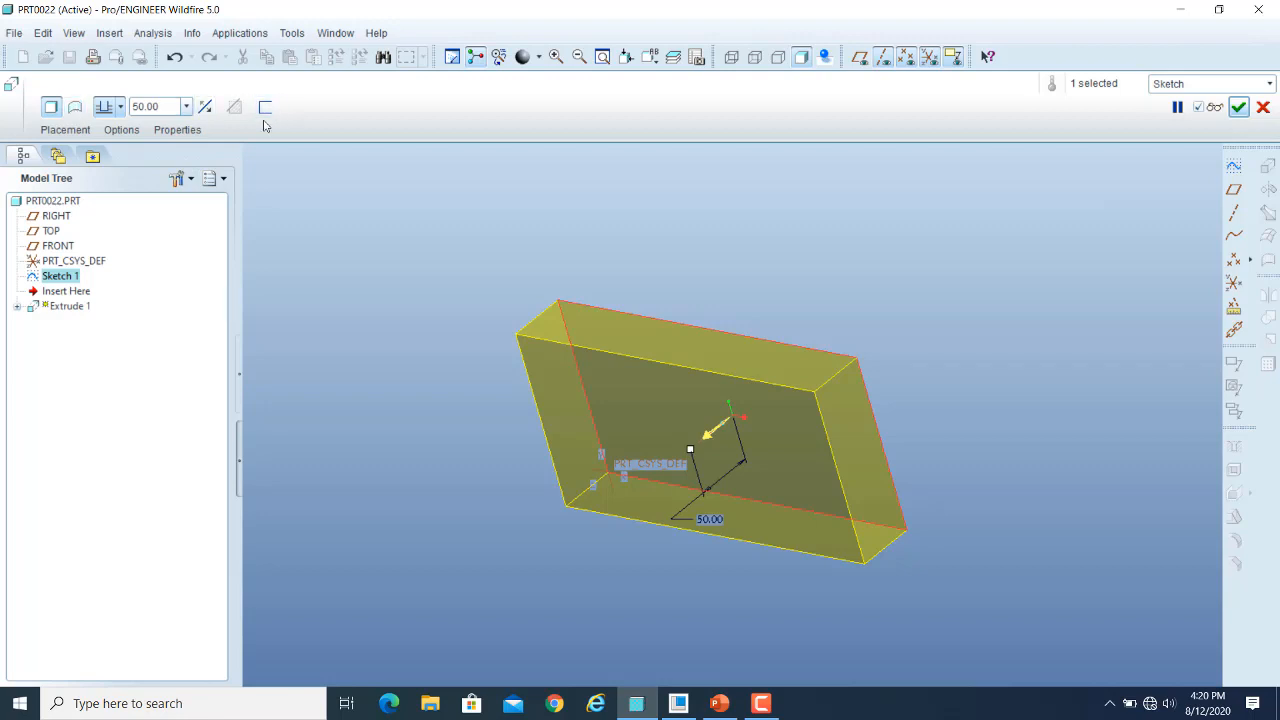
click(77, 108)
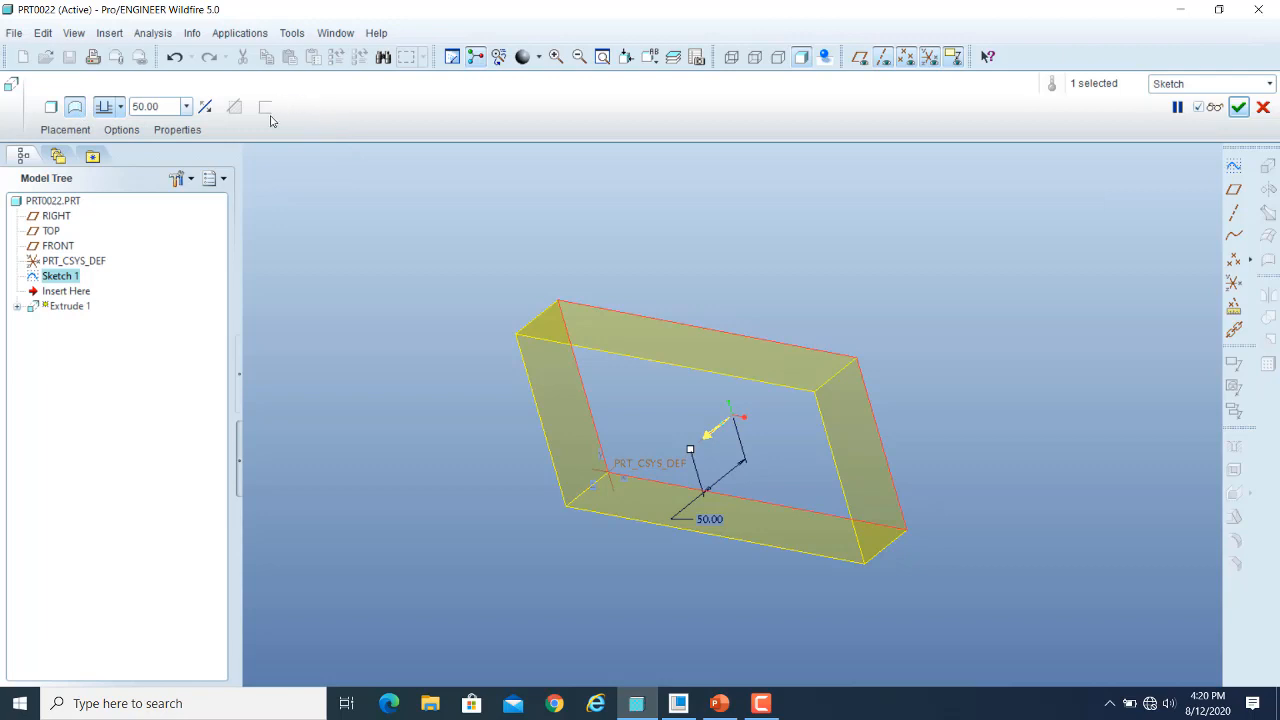
click(51, 108)
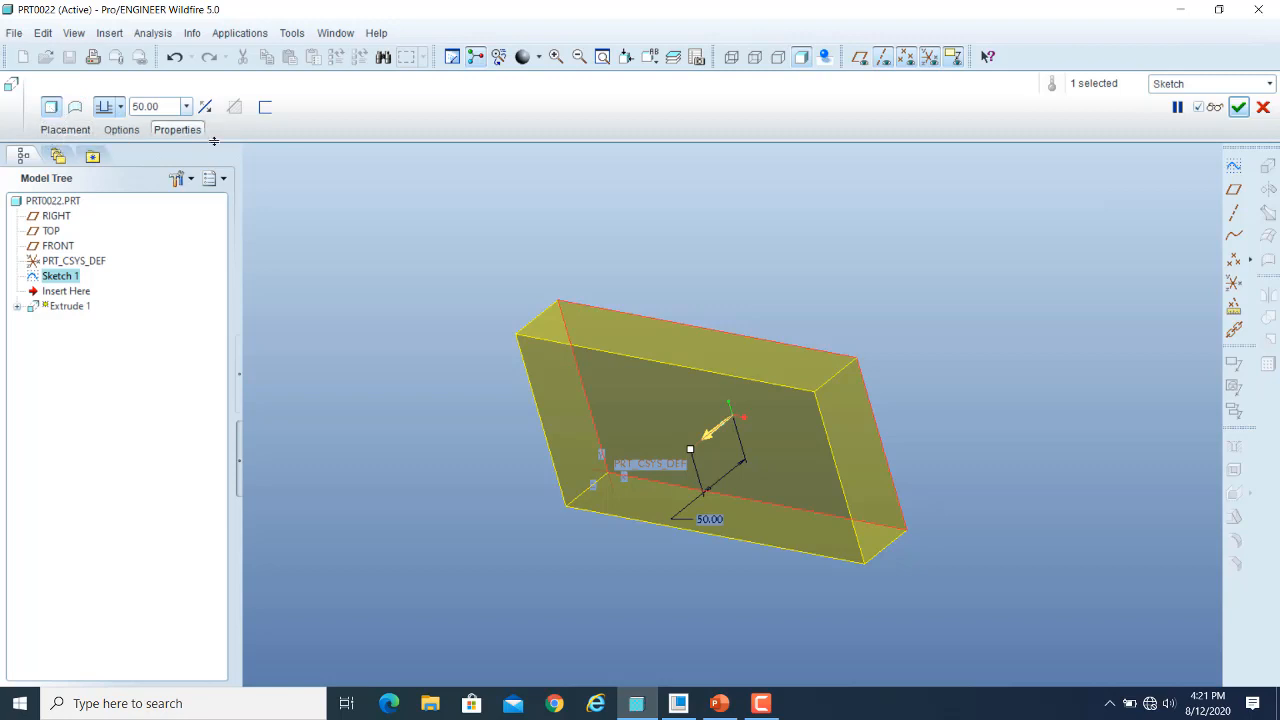
Thicken the extruded rectangle's outline into a solid frame with a wall thickness of 10 mm
click(266, 108)
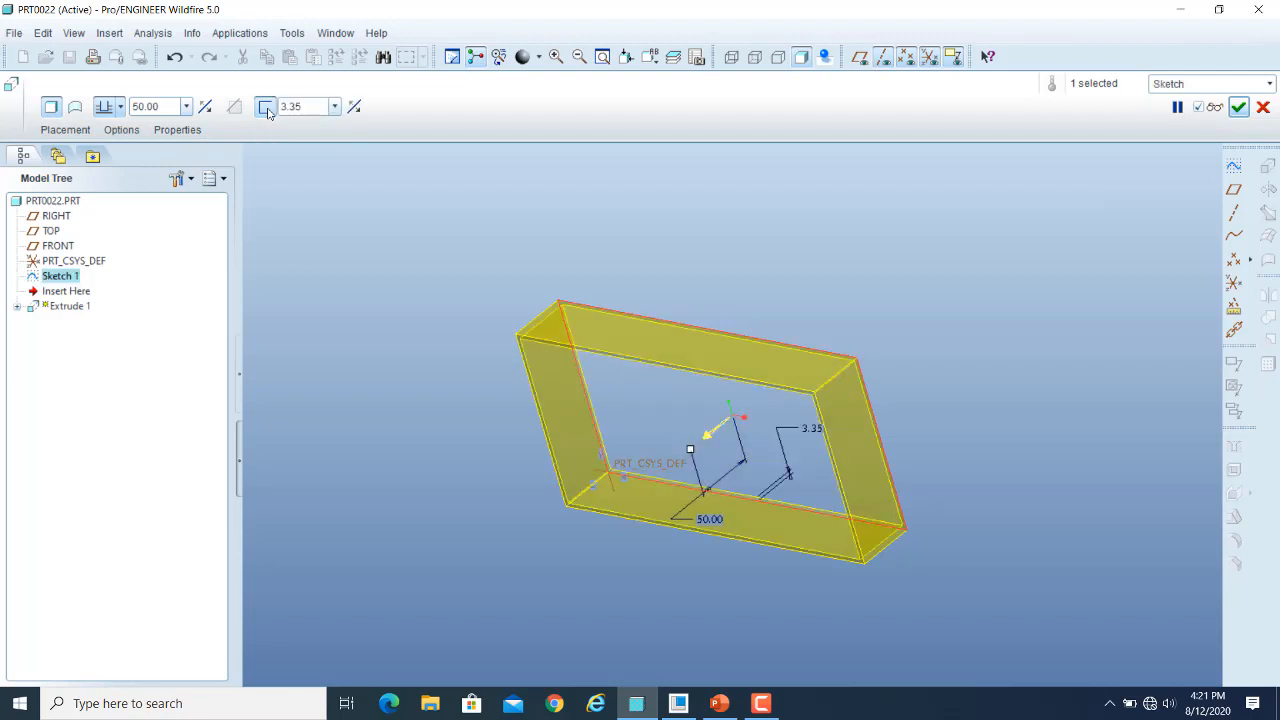
middle_drag(984, 391, 996, 367)
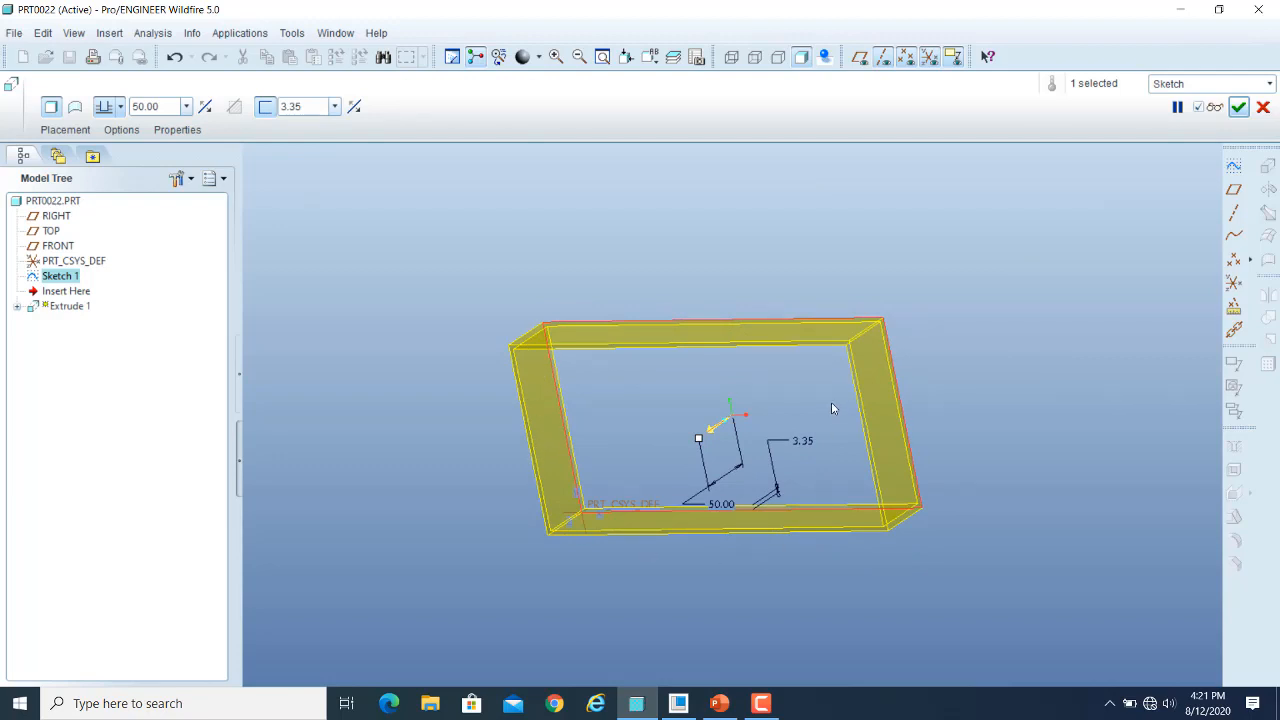
double_click(312, 104)
text(1)
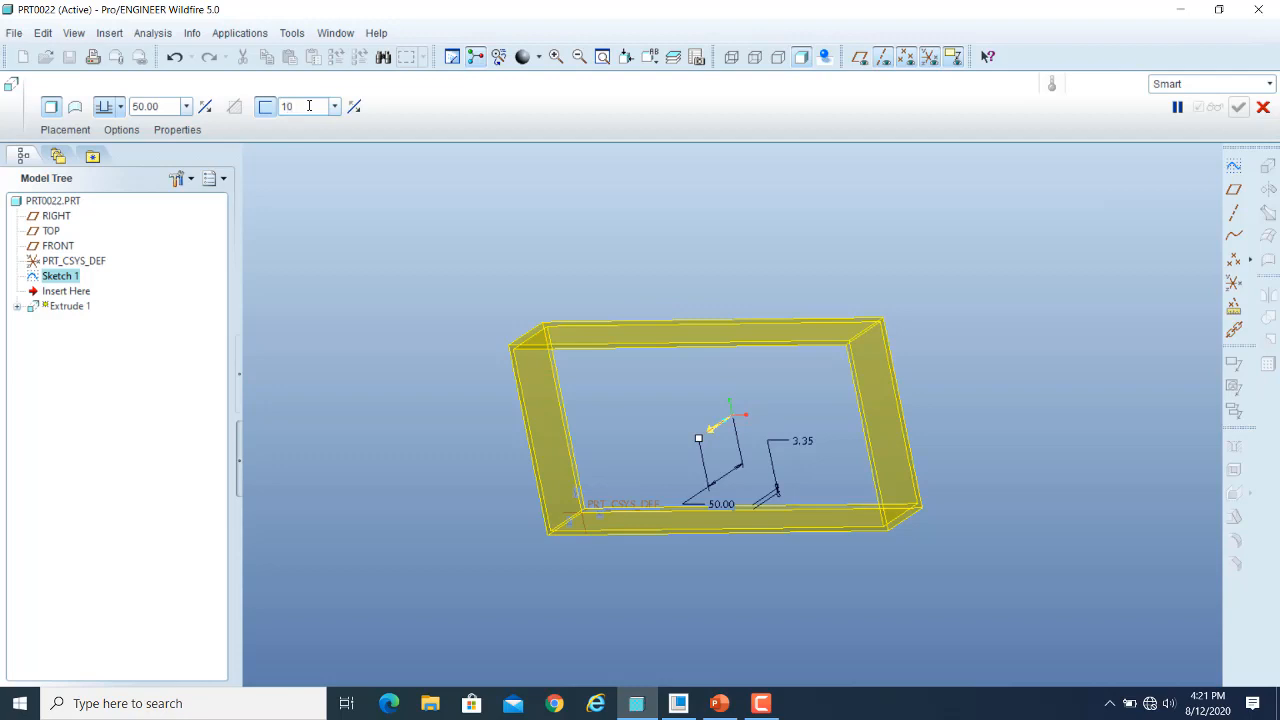
text(0)
key(Return)
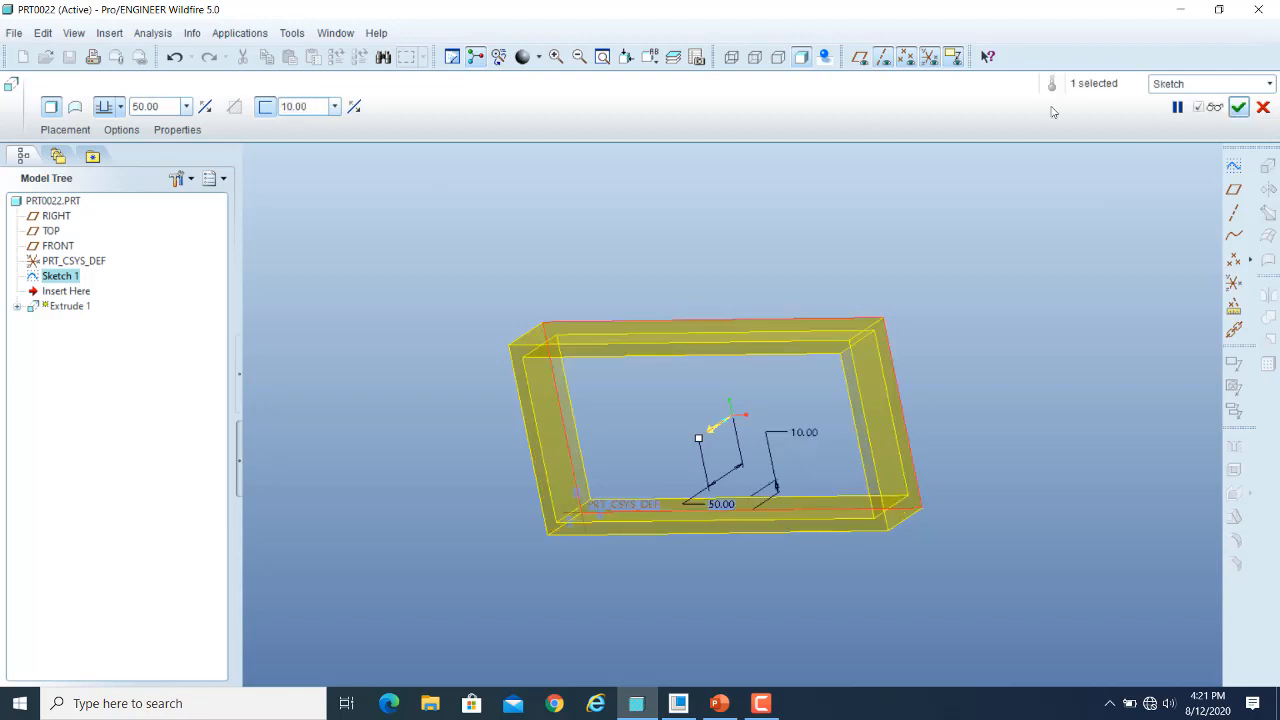
Preview the thickened frame, leave the preview, and view the model from the FRONT orientation
click(1213, 107)
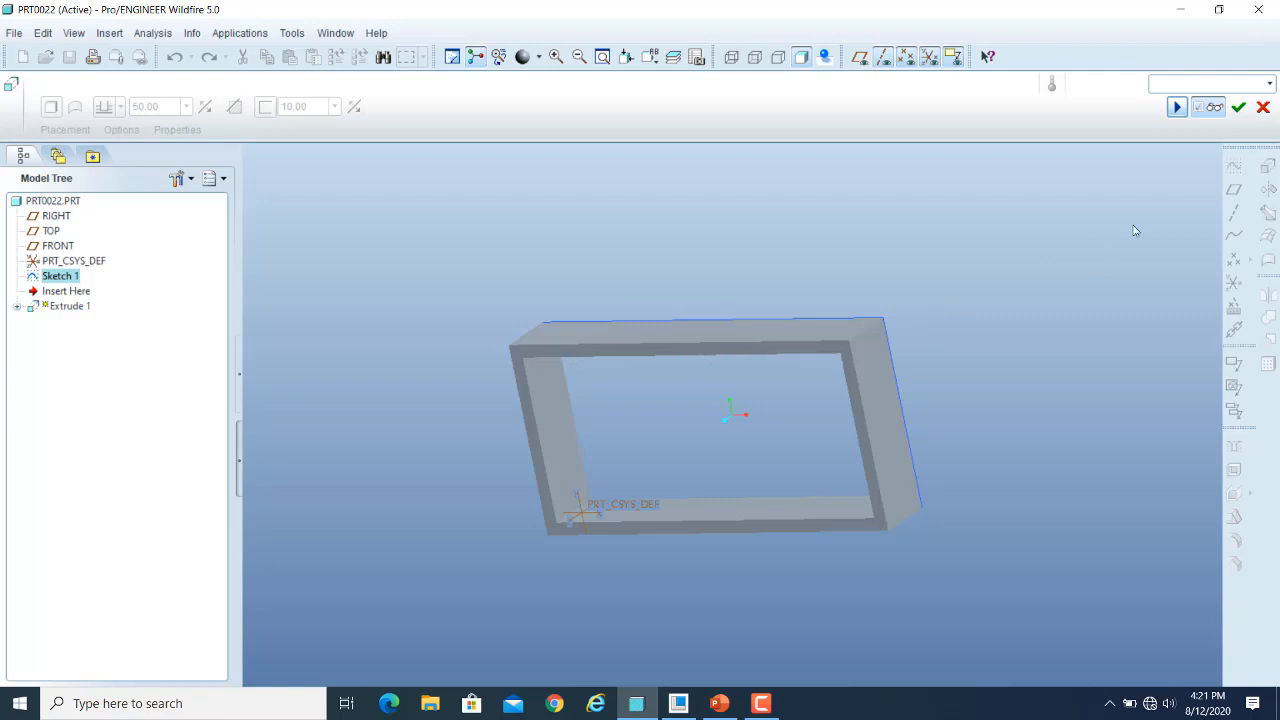
click(1211, 108)
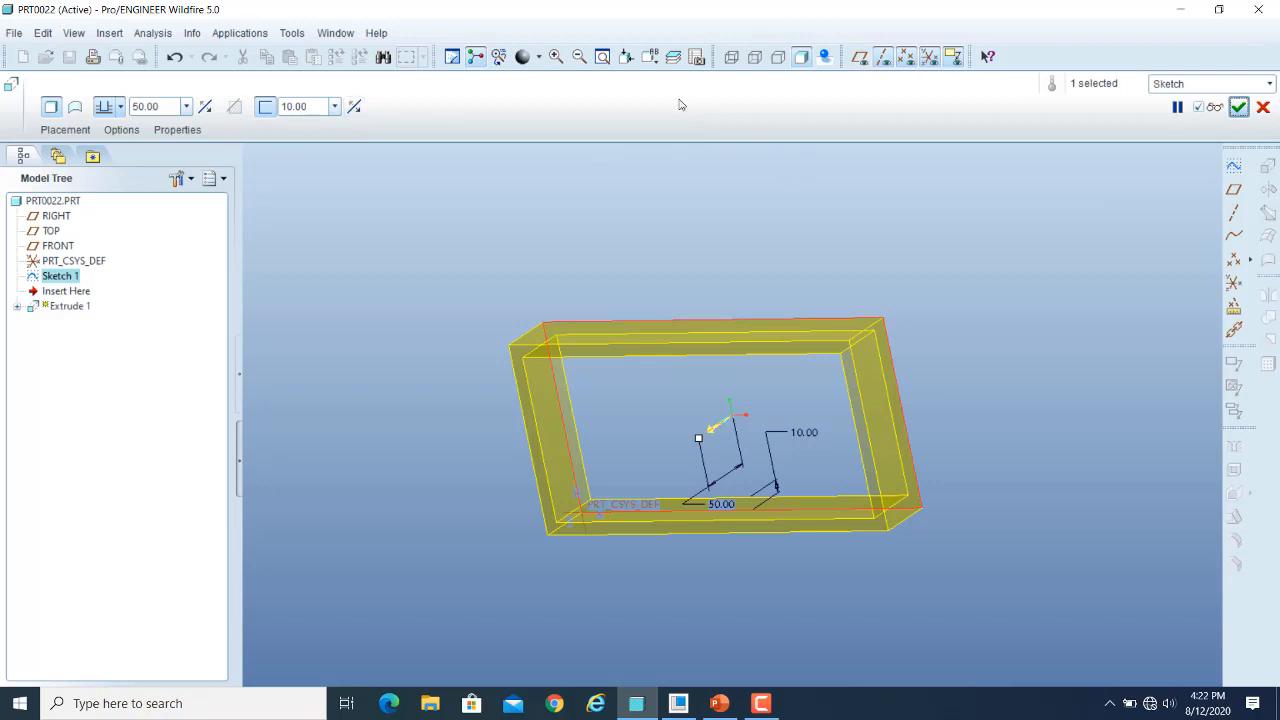
click(648, 60)
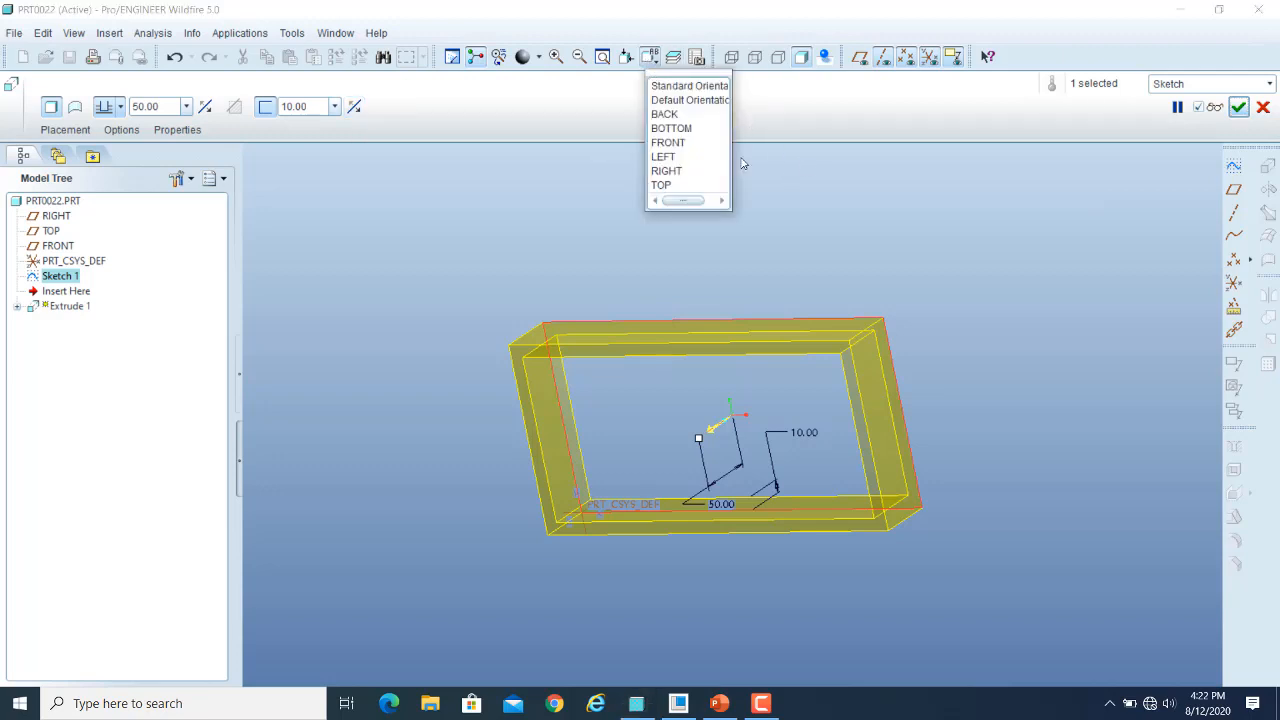
click(679, 150)
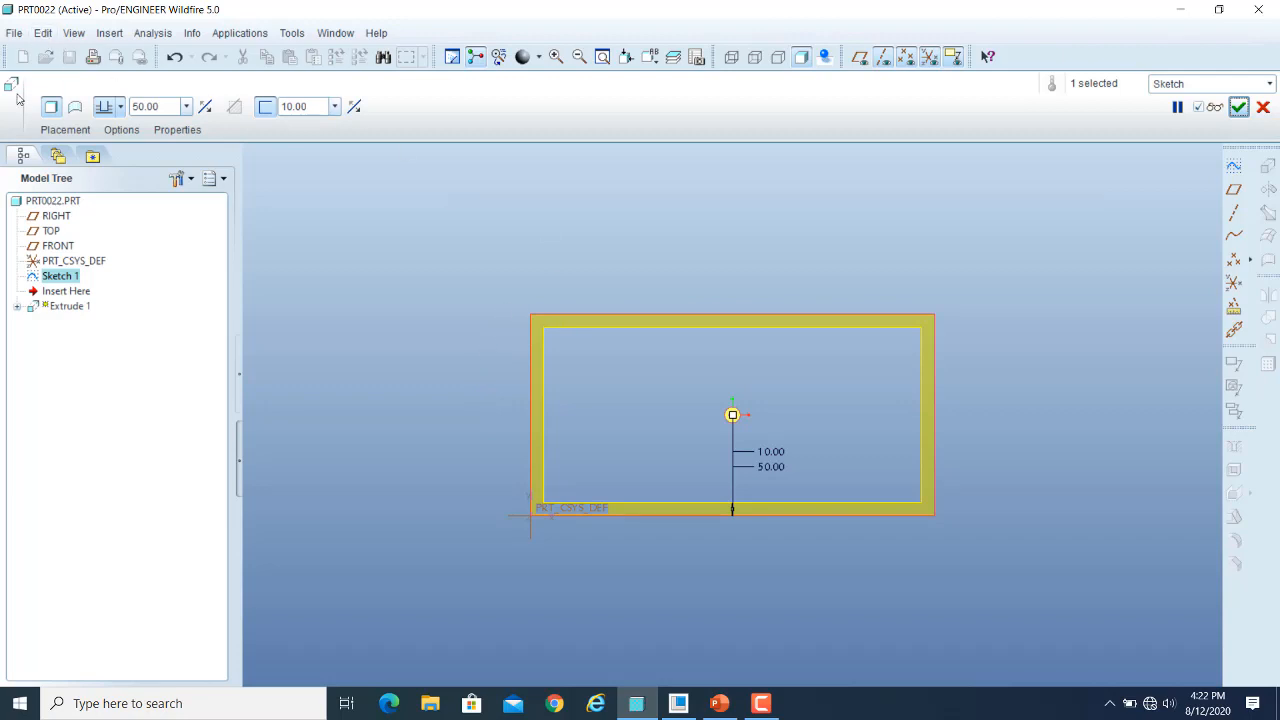
Remove the wall thickness, try the extrude as a surface, and restore the thickened solid with a 10 mm wall
click(265, 107)
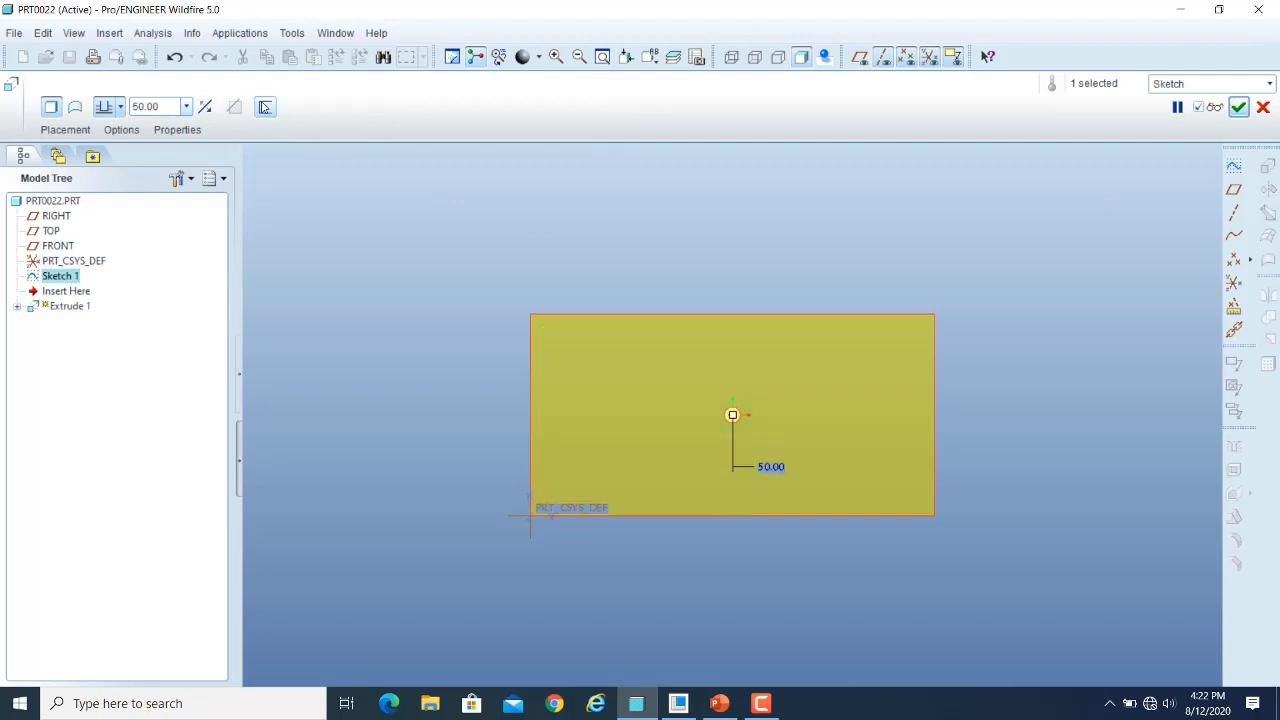
click(75, 107)
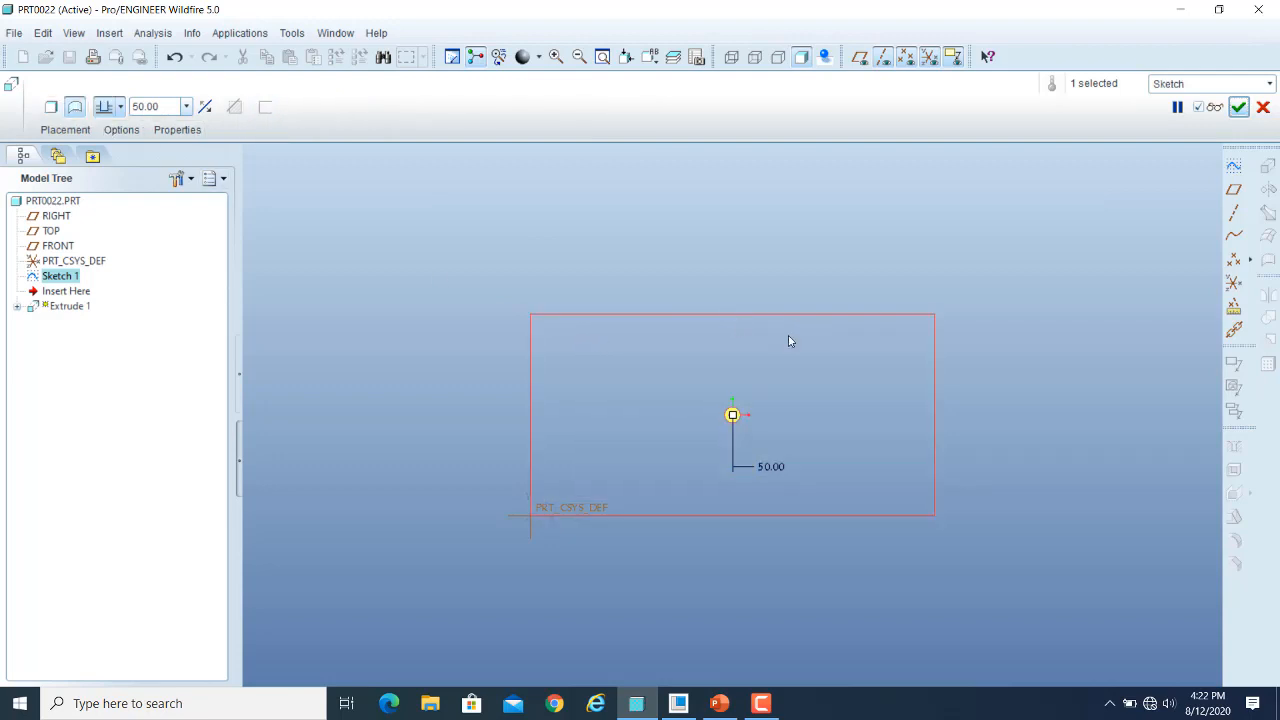
click(51, 107)
click(265, 107)
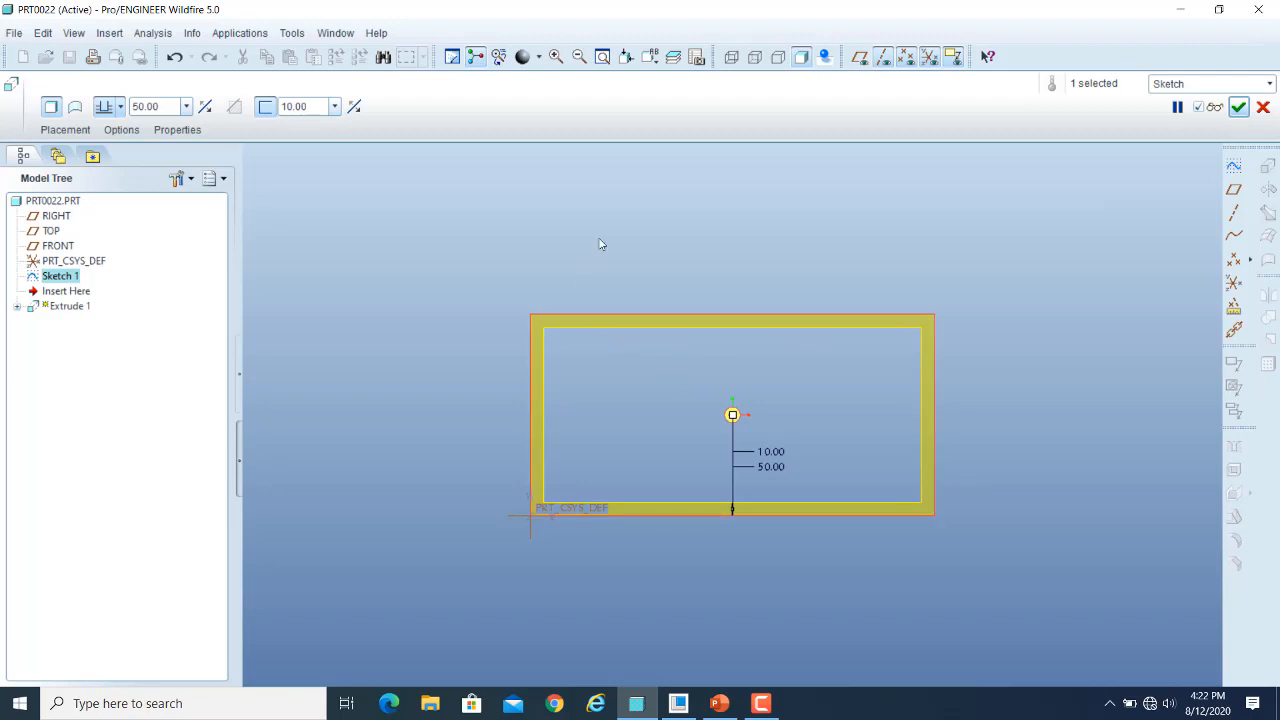
Cycle the wall thickness side until it is centred on the sketched outline, and set the thickness to 20 mm
click(354, 108)
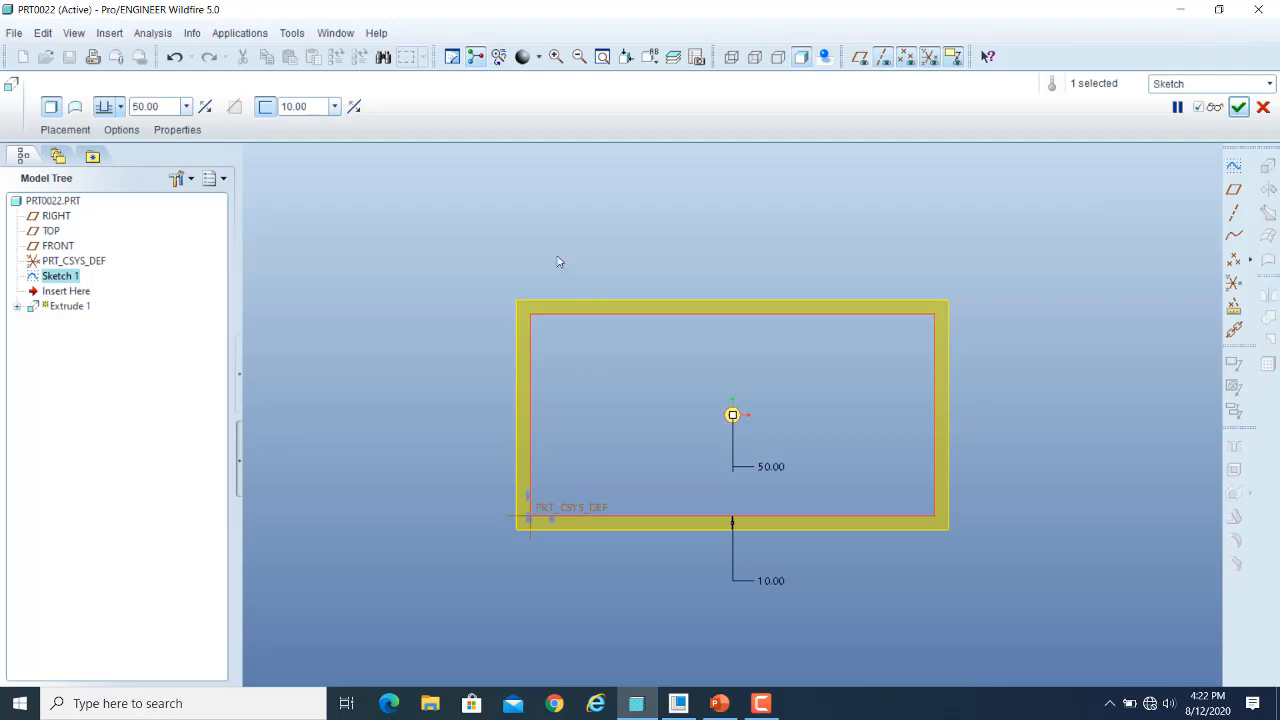
click(357, 110)
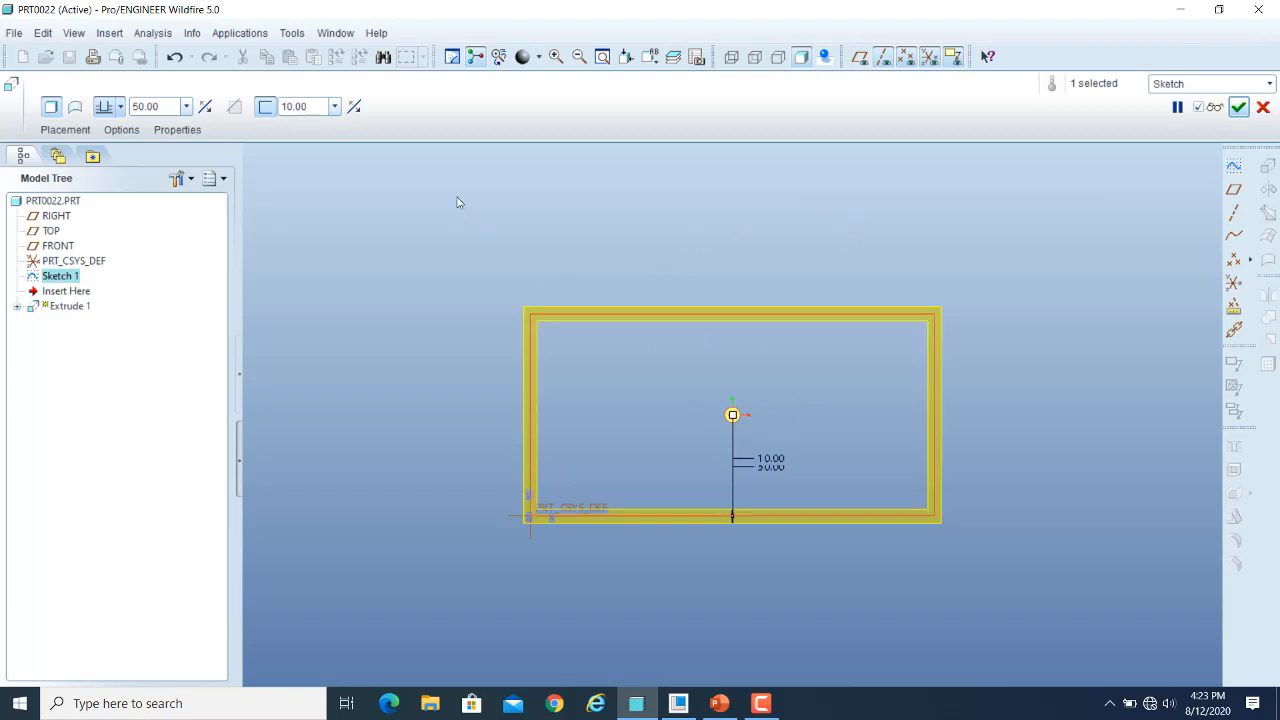
double_click(325, 106)
text(20)
key(Return)
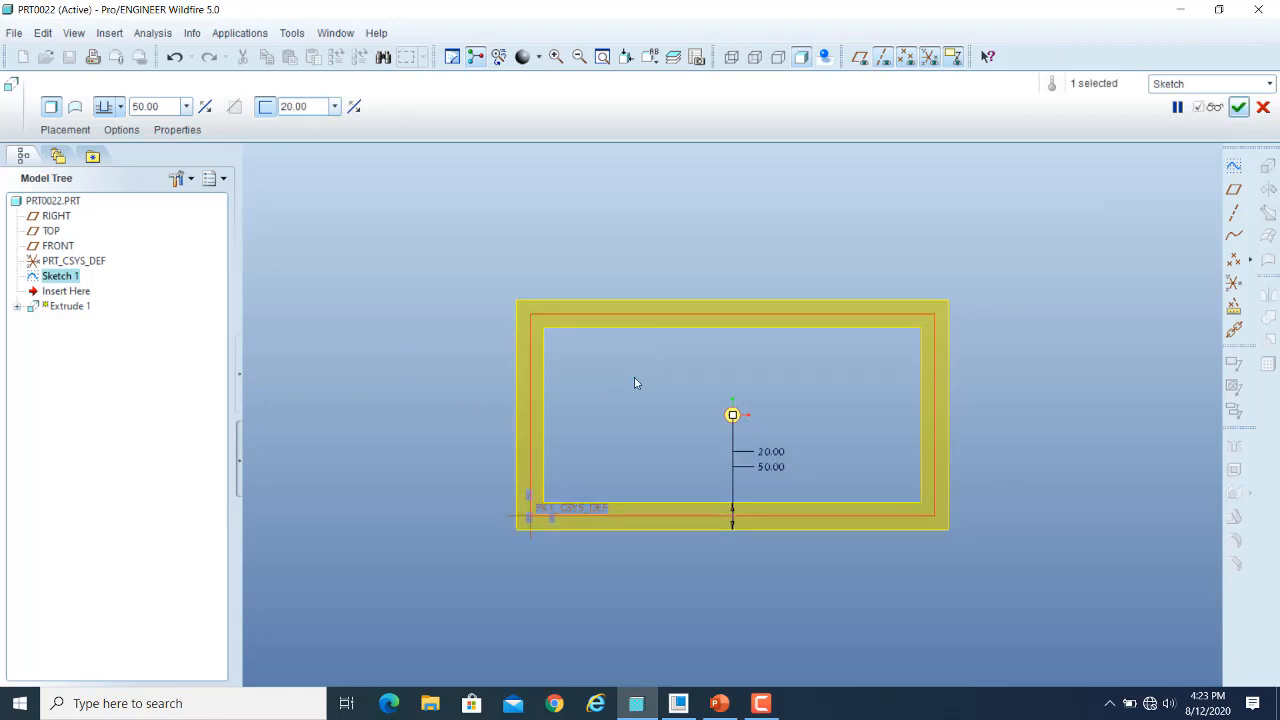
Cycle the 20 mm wall through the inner and outer sides of the outline, ending centred on it
click(358, 113)
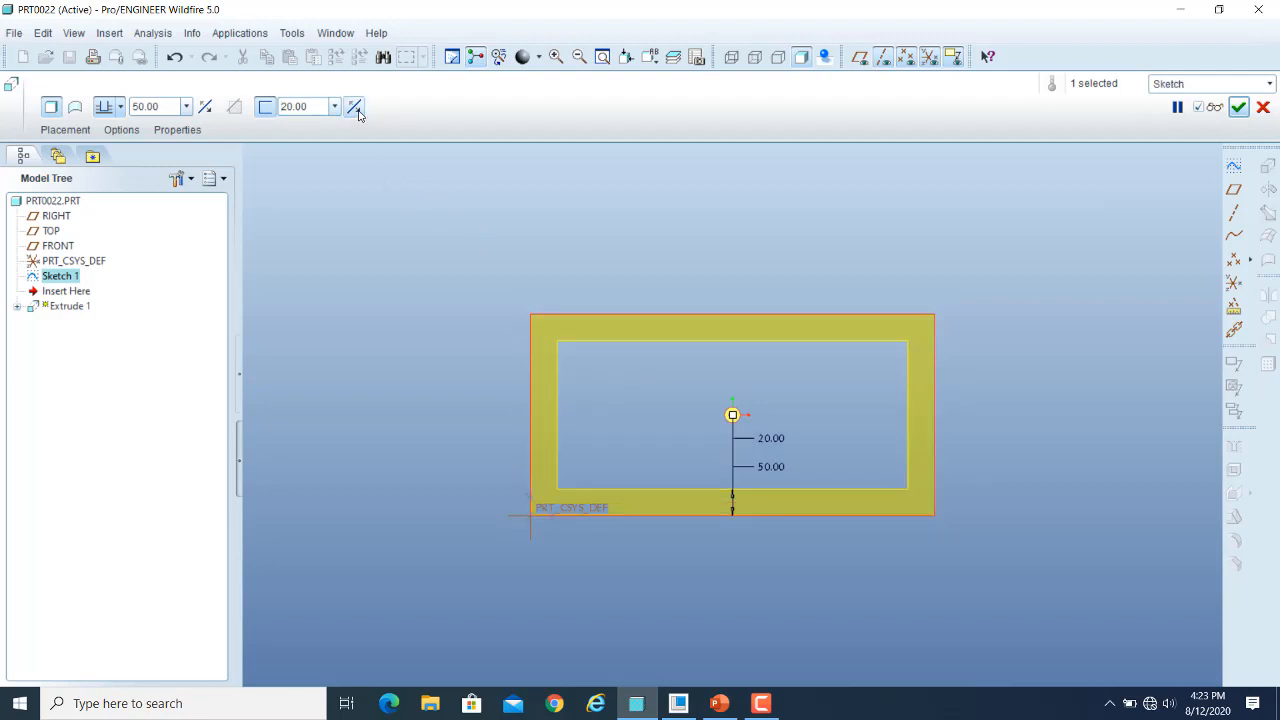
click(358, 113)
click(358, 113)
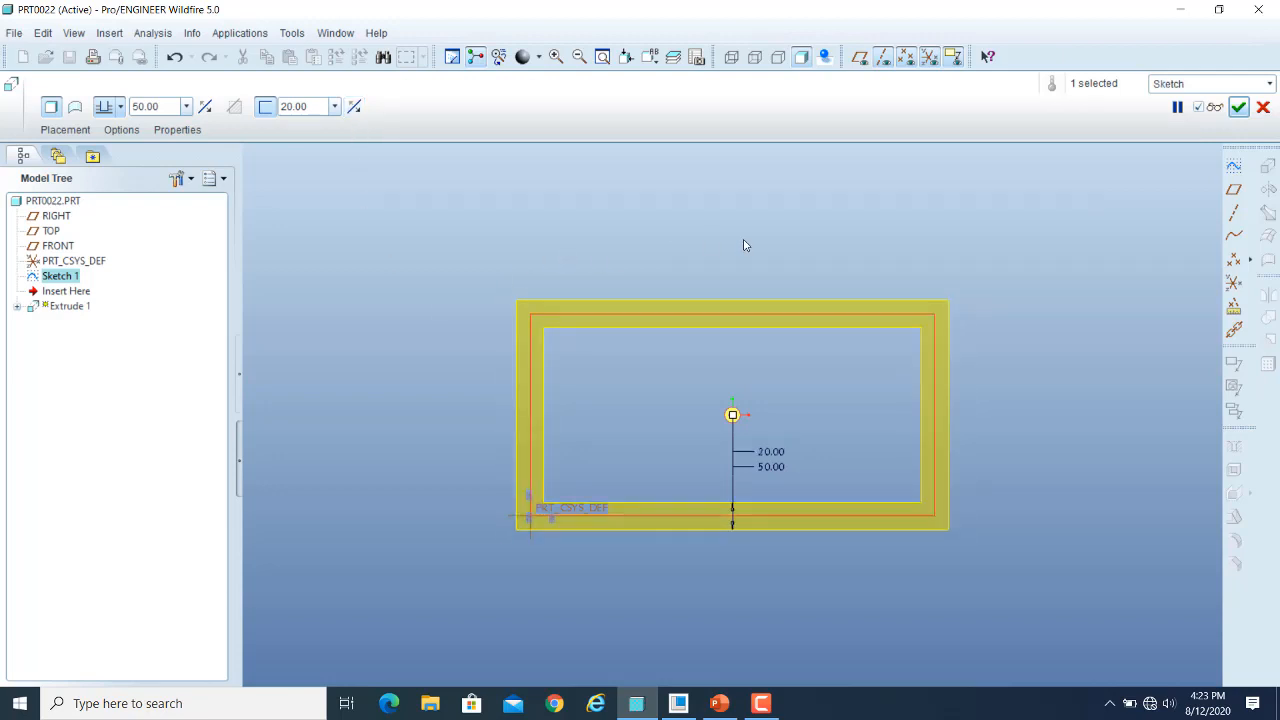
Stretch the frame's extrusion depth directly in the model to 109 mm from a rotated view
middle_drag(1108, 210, 1067, 269)
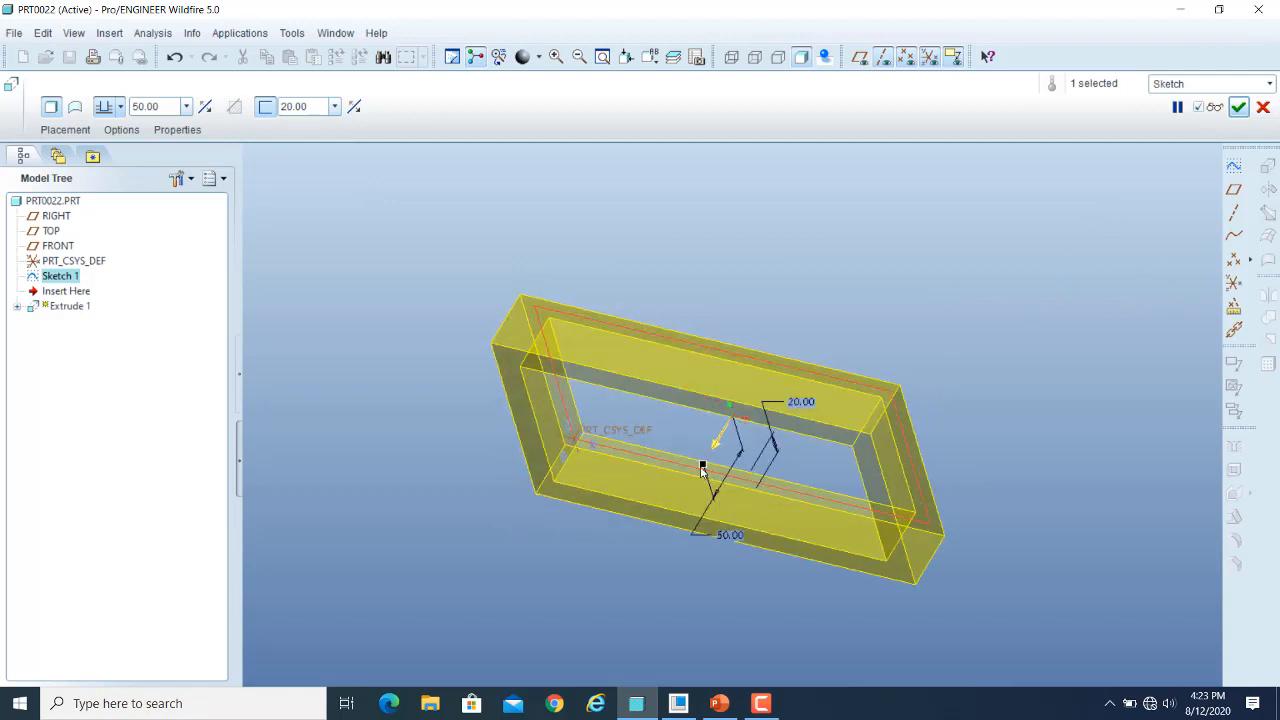
drag(702, 468, 668, 522)
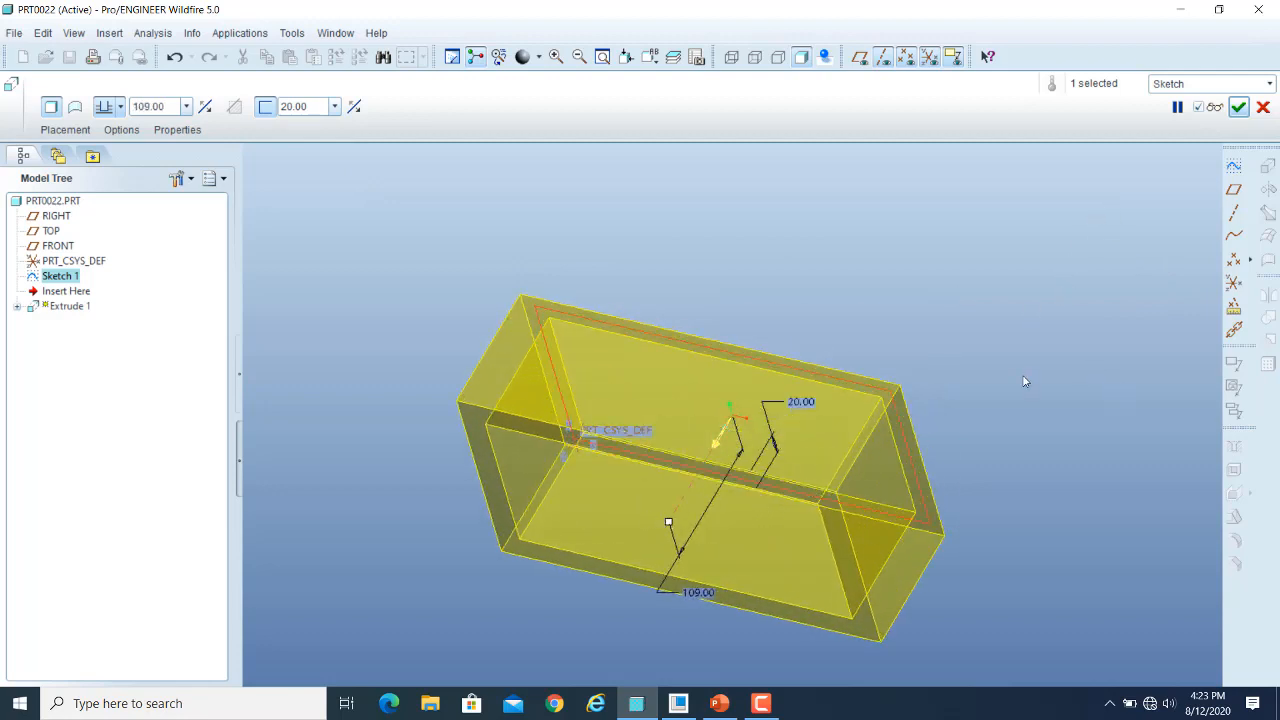
mouse_move(1024, 381)
middle_down()
mouse_move(1014, 343)
mouse_move(1018, 372)
middle_up()
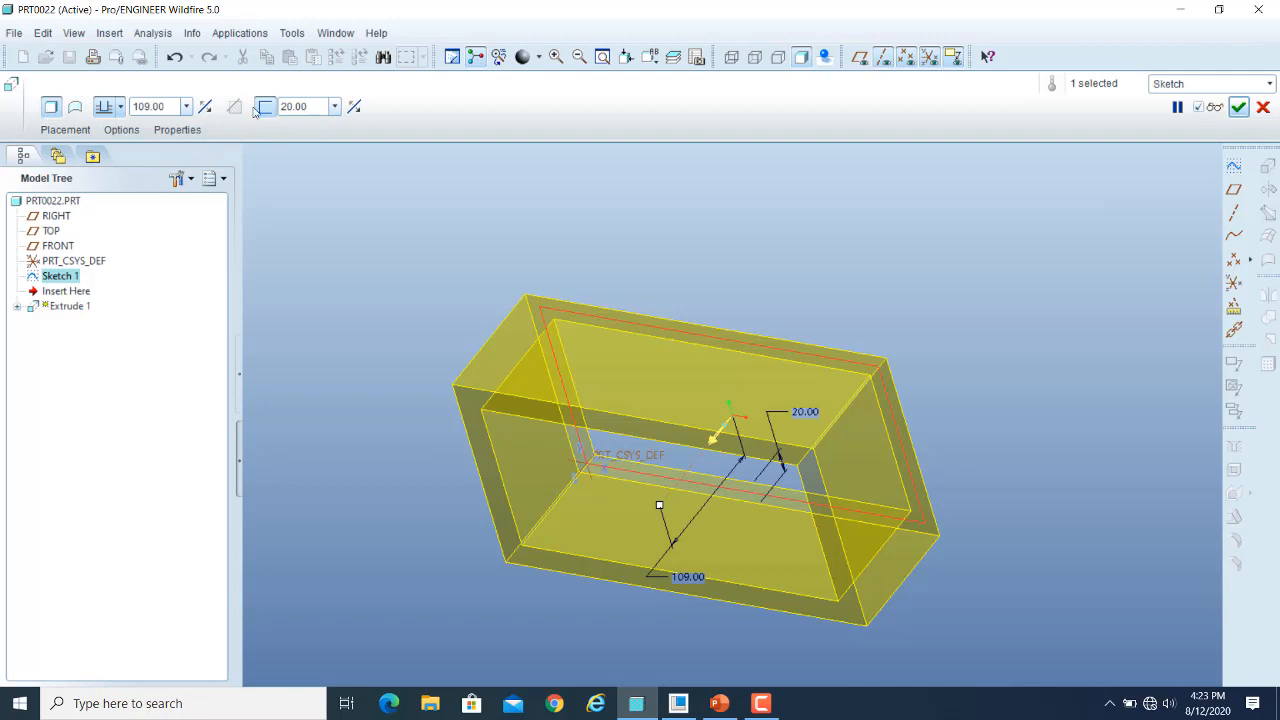
Remove the thickness from the extrude, try it as a surface, and return the feature type to solid
click(265, 107)
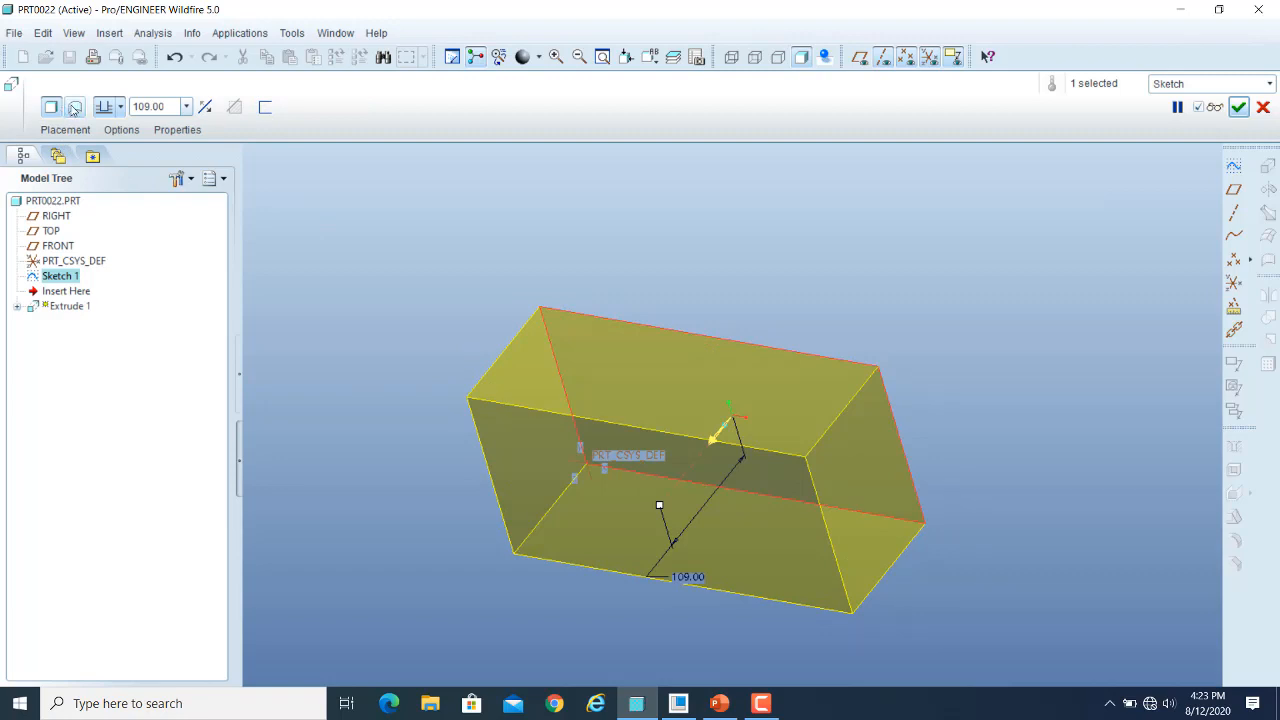
click(74, 107)
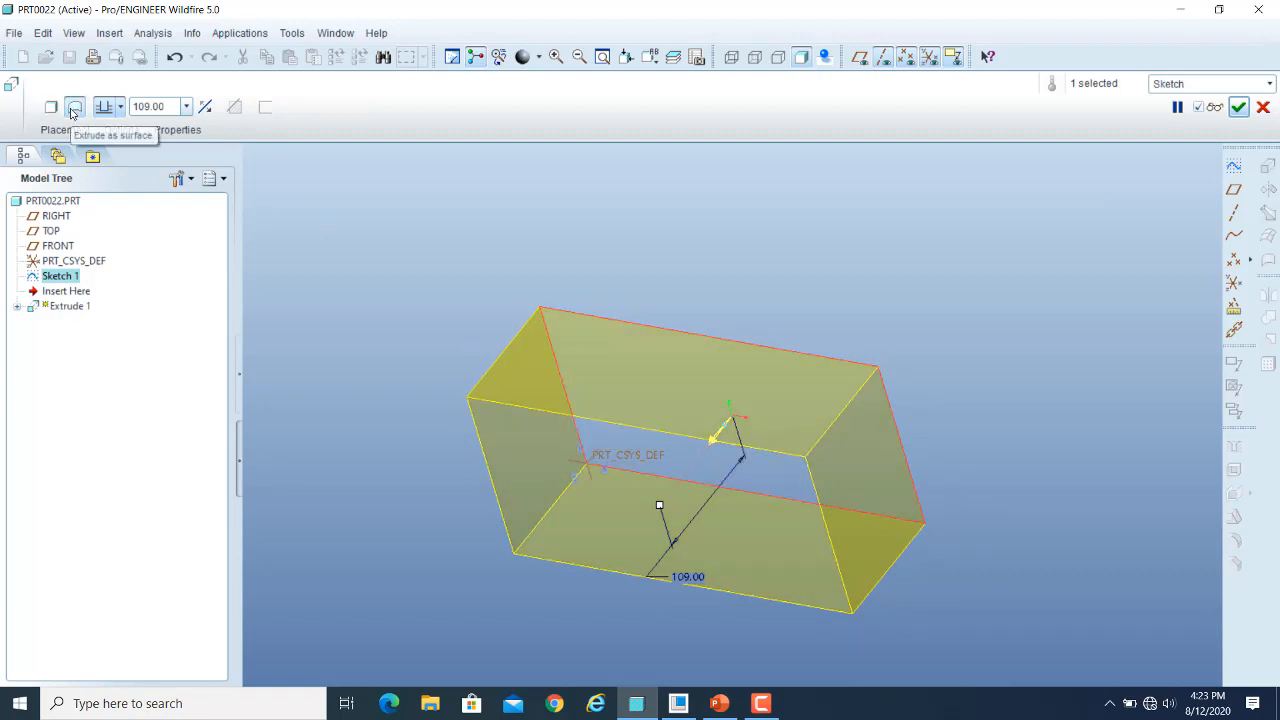
click(52, 110)
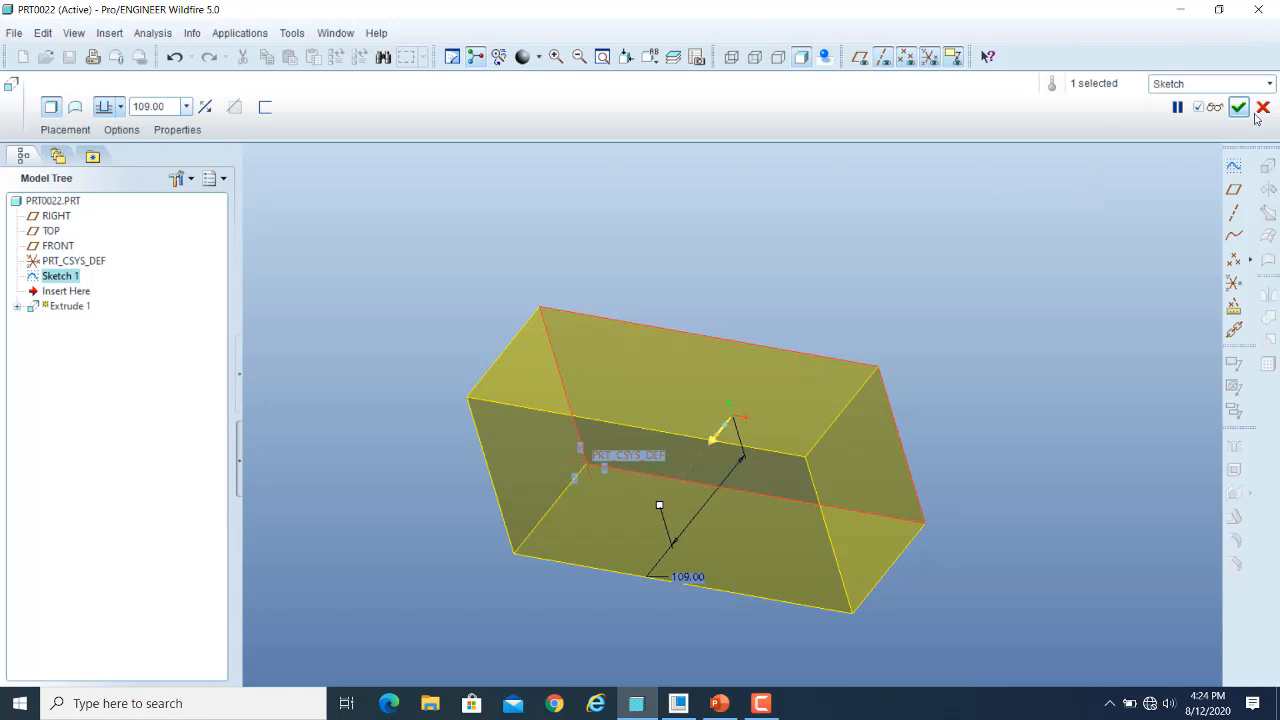
Review the extrude's depth options and set the blind depth from the sketch plane to 120 mm
click(123, 129)
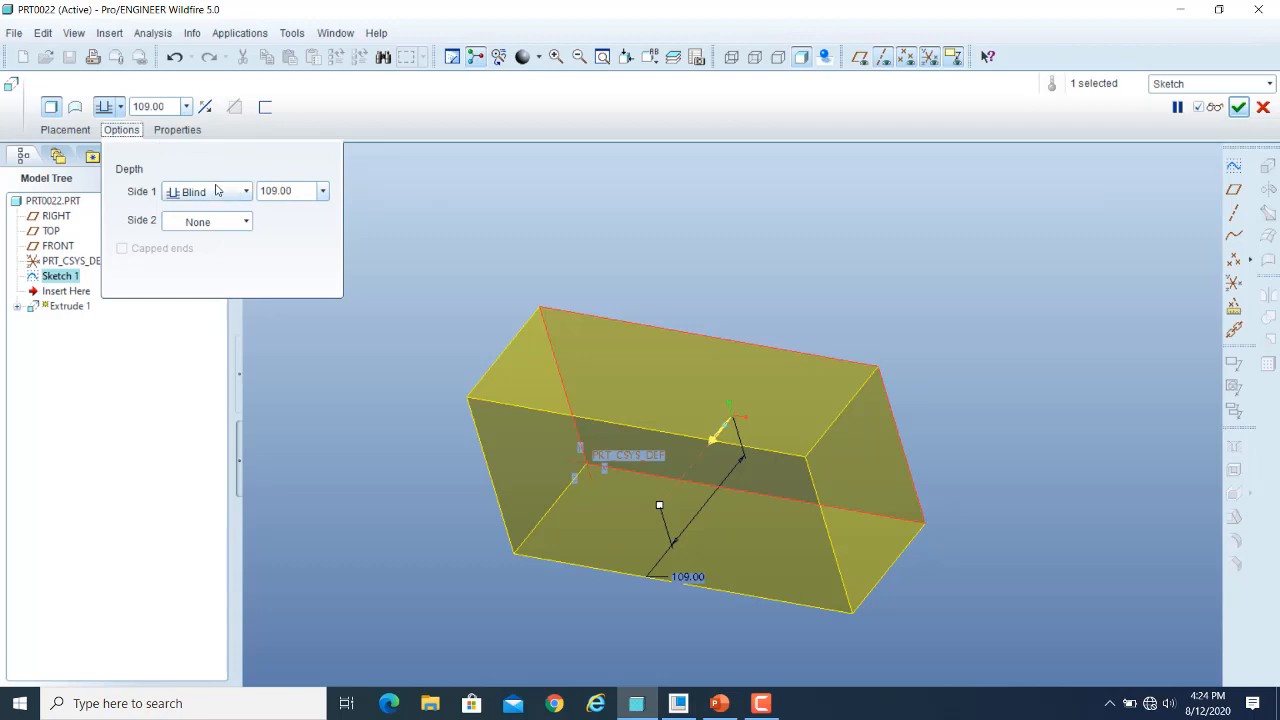
click(128, 132)
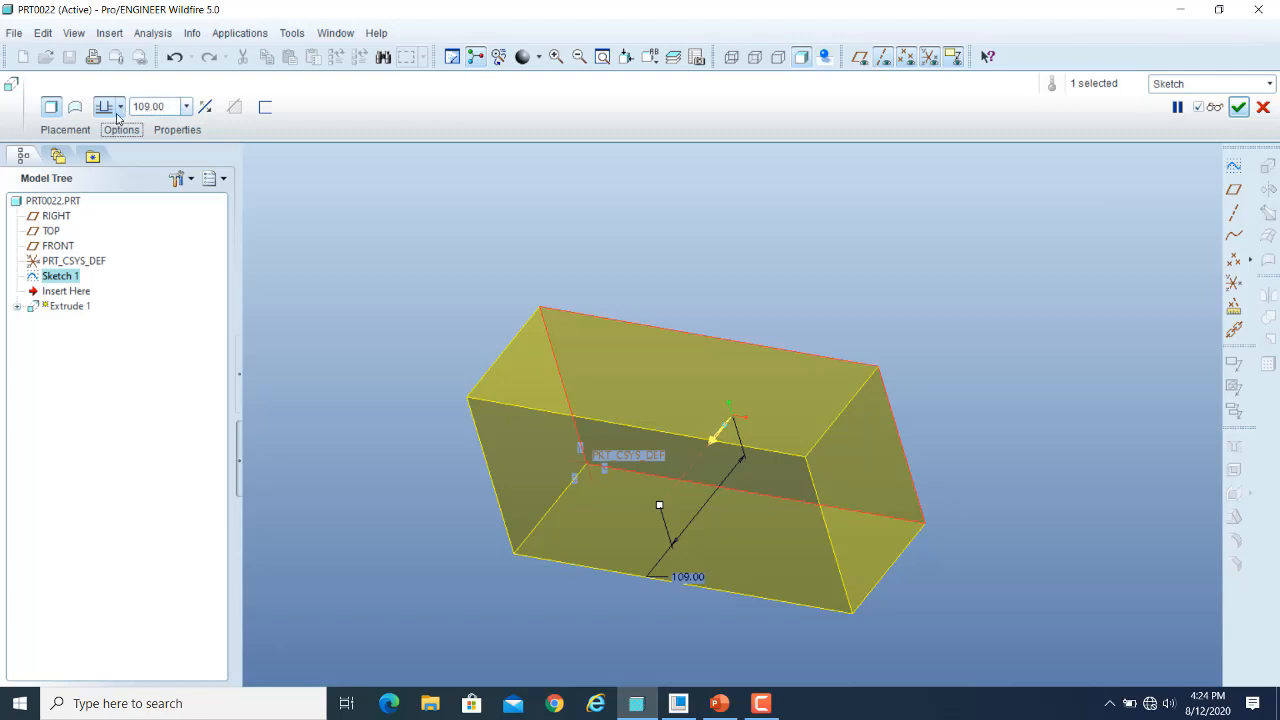
click(122, 107)
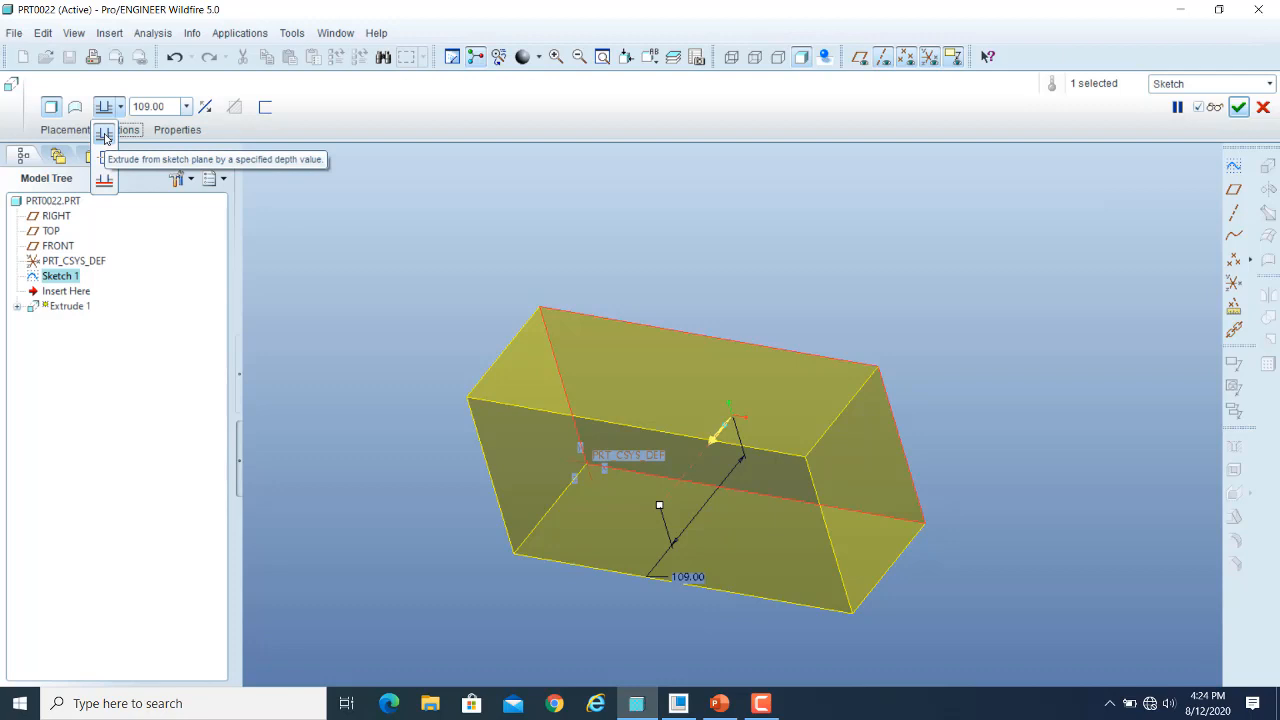
click(157, 107)
click(175, 104)
click(175, 104)
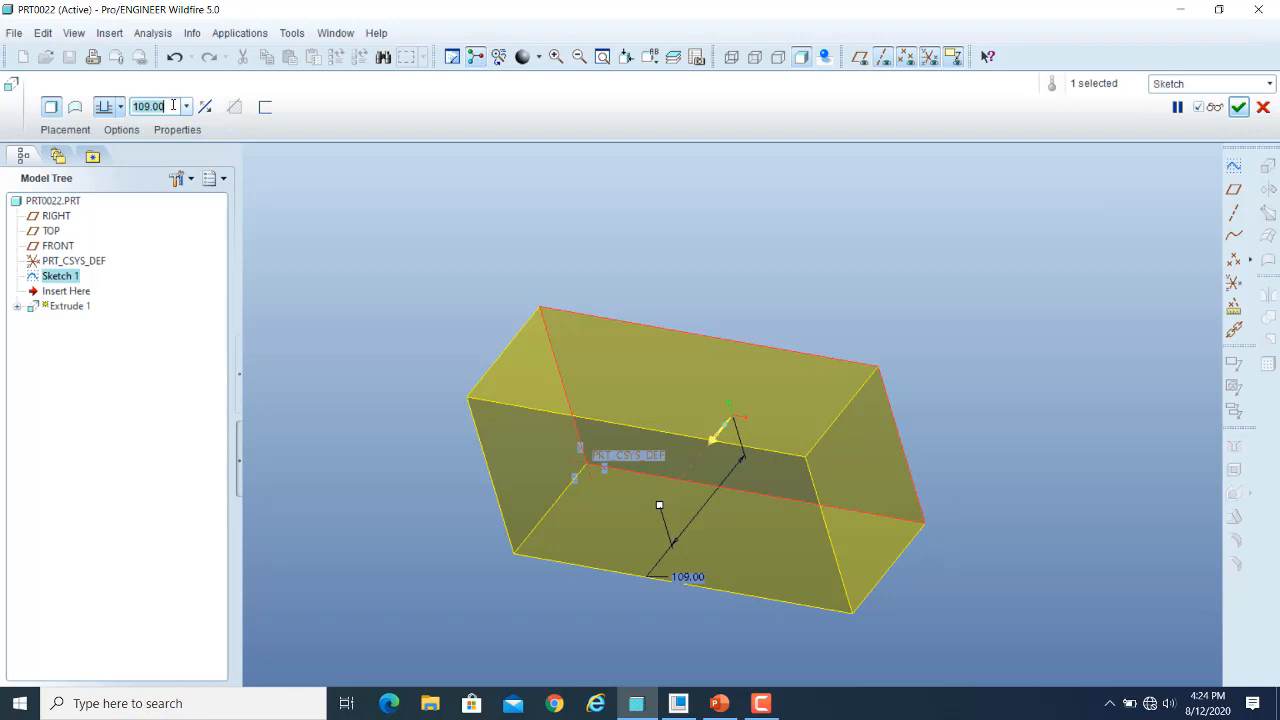
text(120)
key(Return)
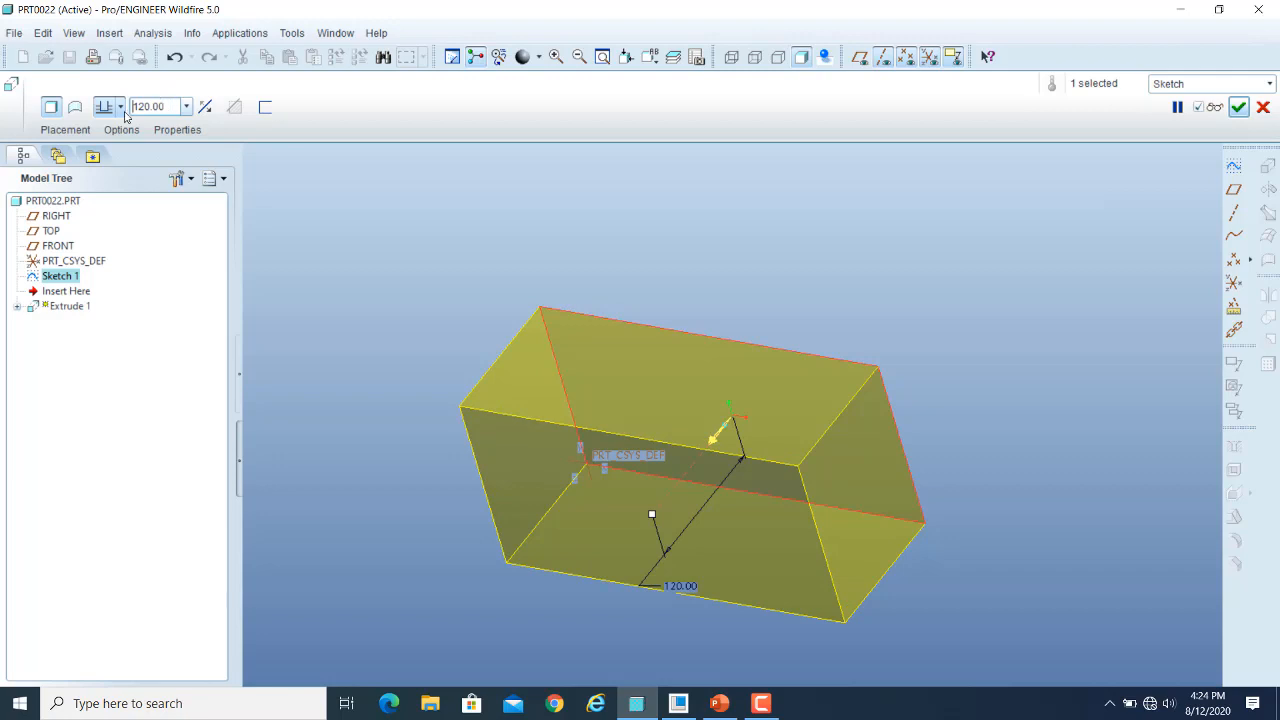
Try the symmetric and to-selected-reference depth types for the extrude, and return it to blind depth
click(120, 107)
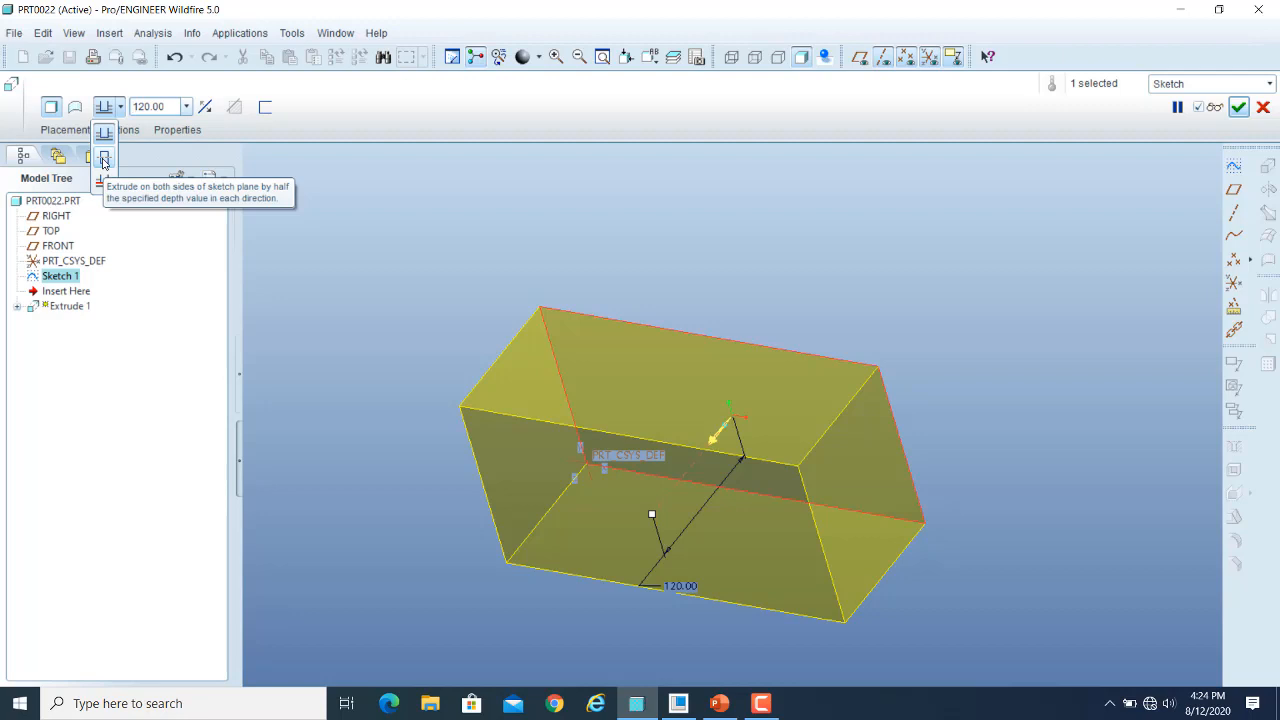
click(103, 160)
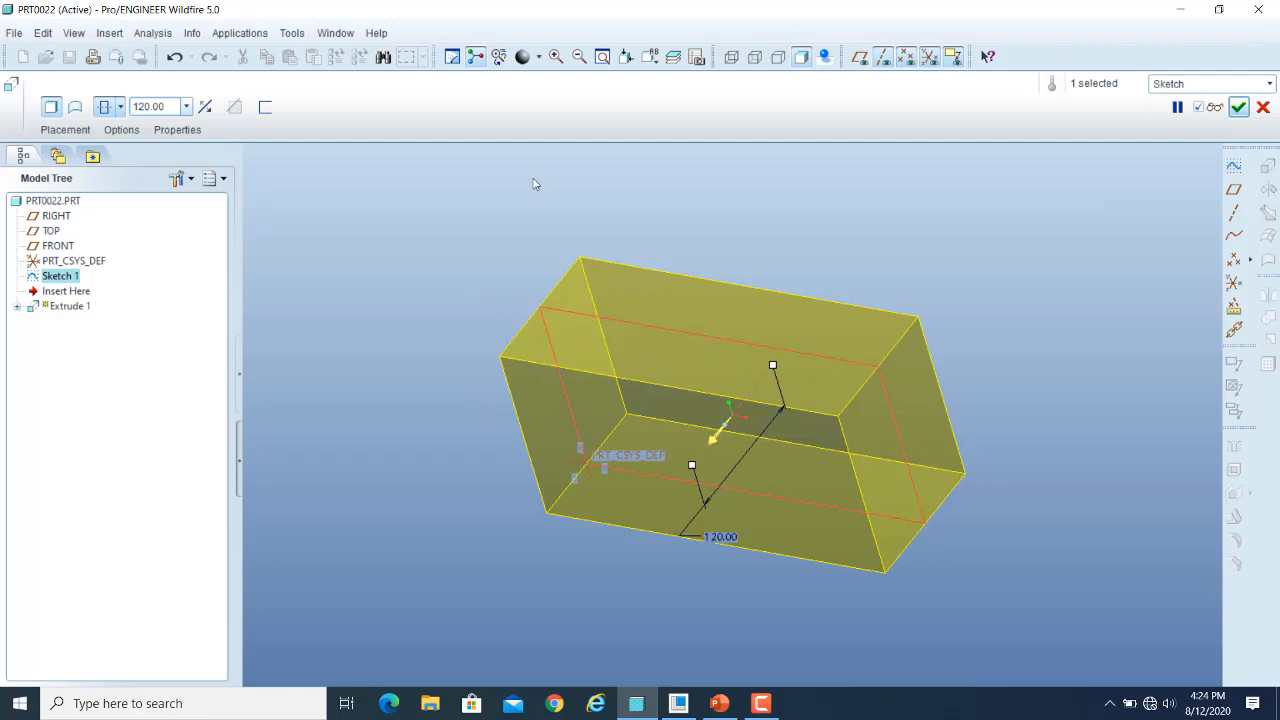
click(121, 107)
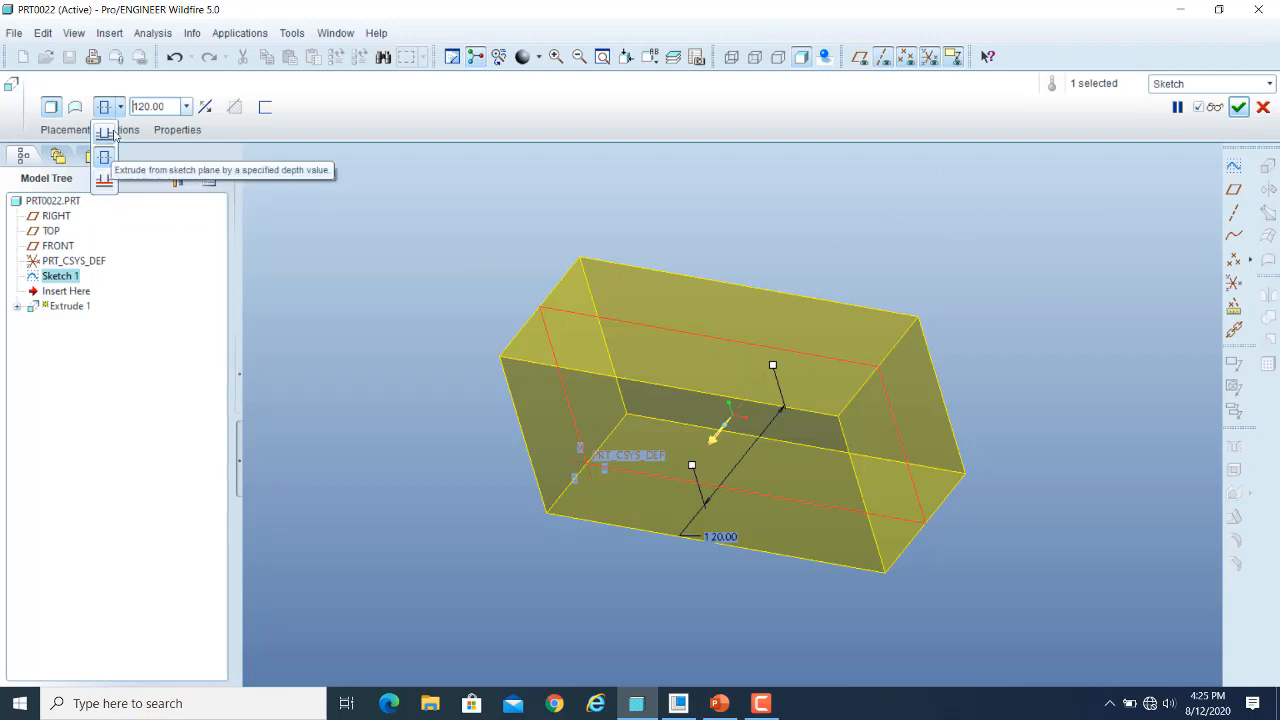
click(104, 179)
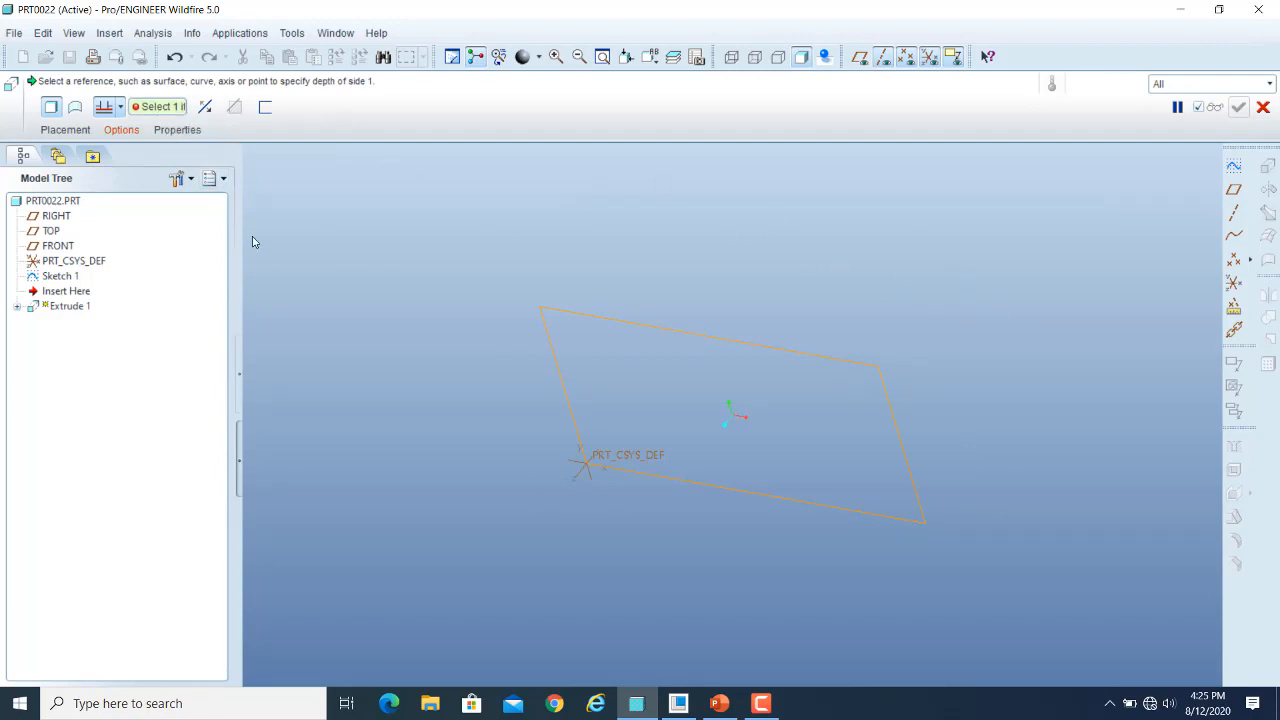
click(120, 106)
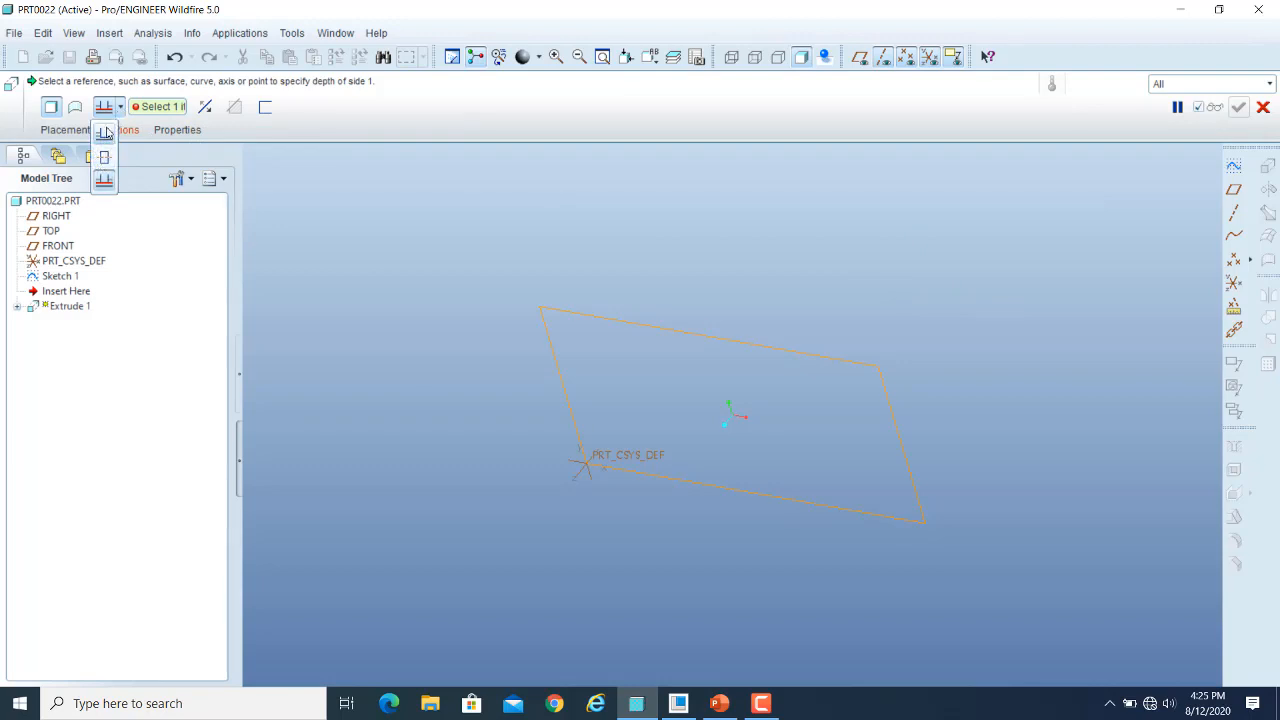
click(104, 136)
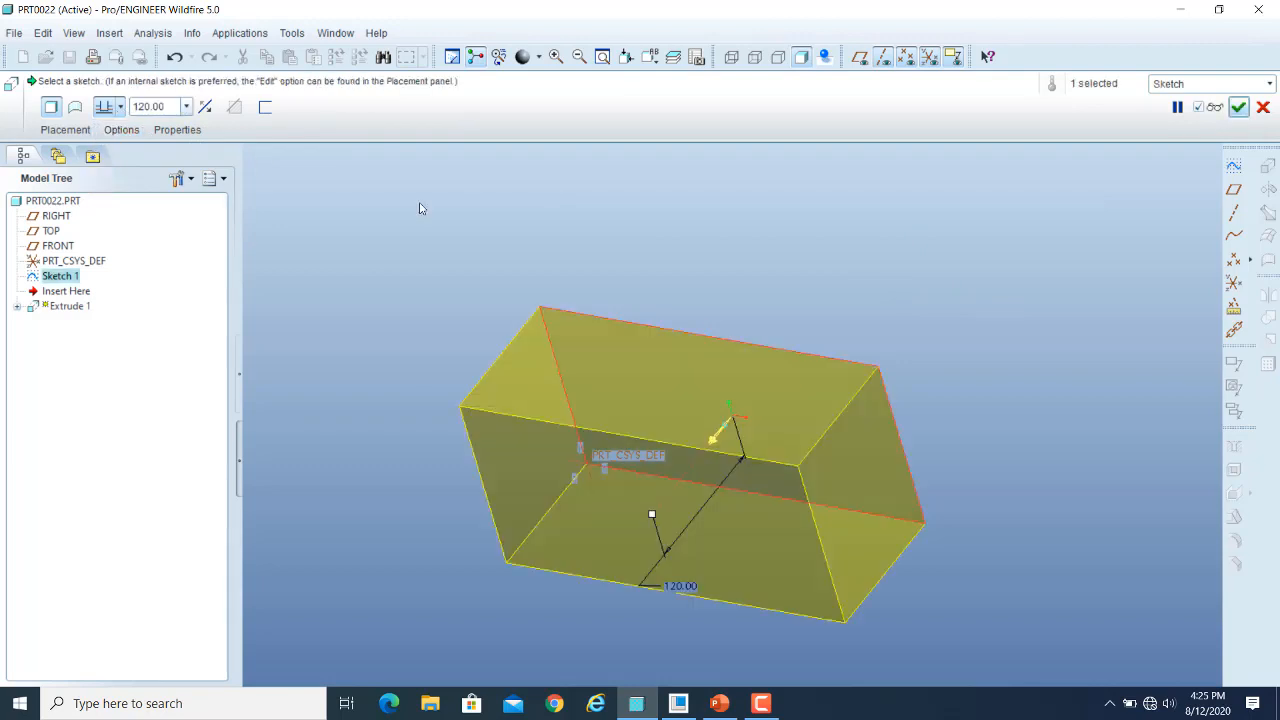
Extrude the 120 mm depth symmetrically about the sketch plane once more, and switch back to one-sided blind depth
click(120, 106)
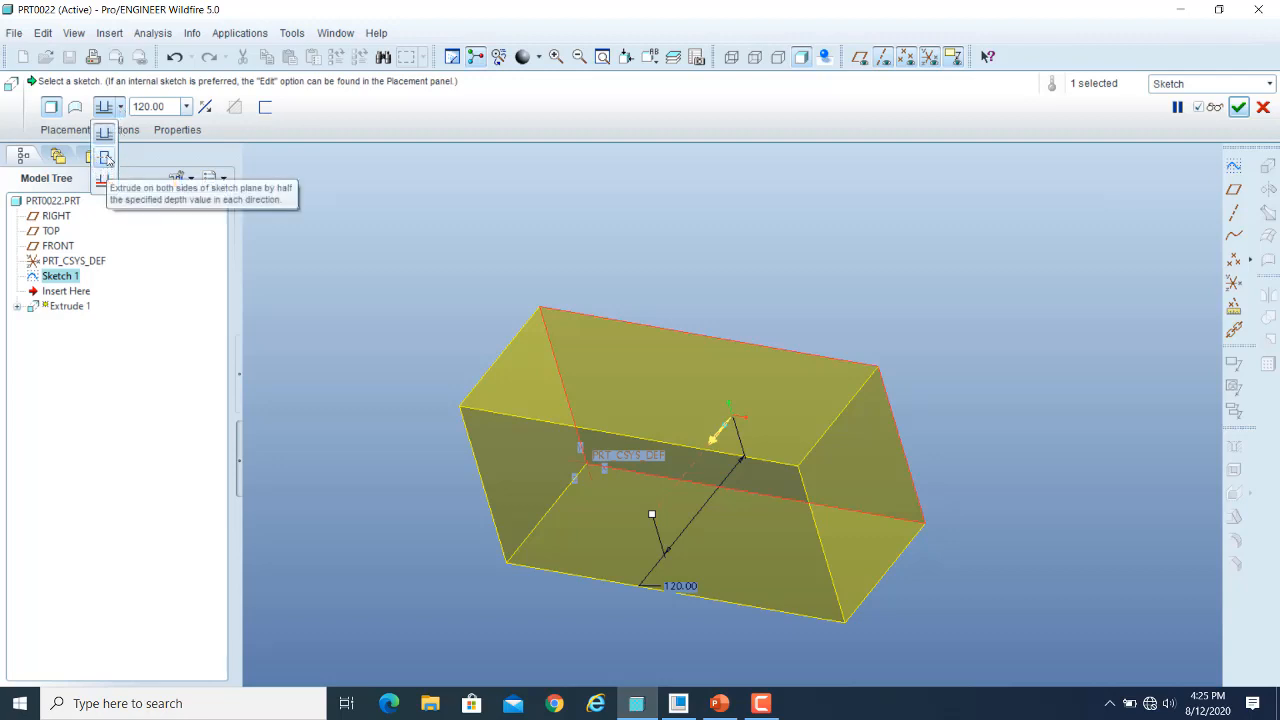
click(106, 158)
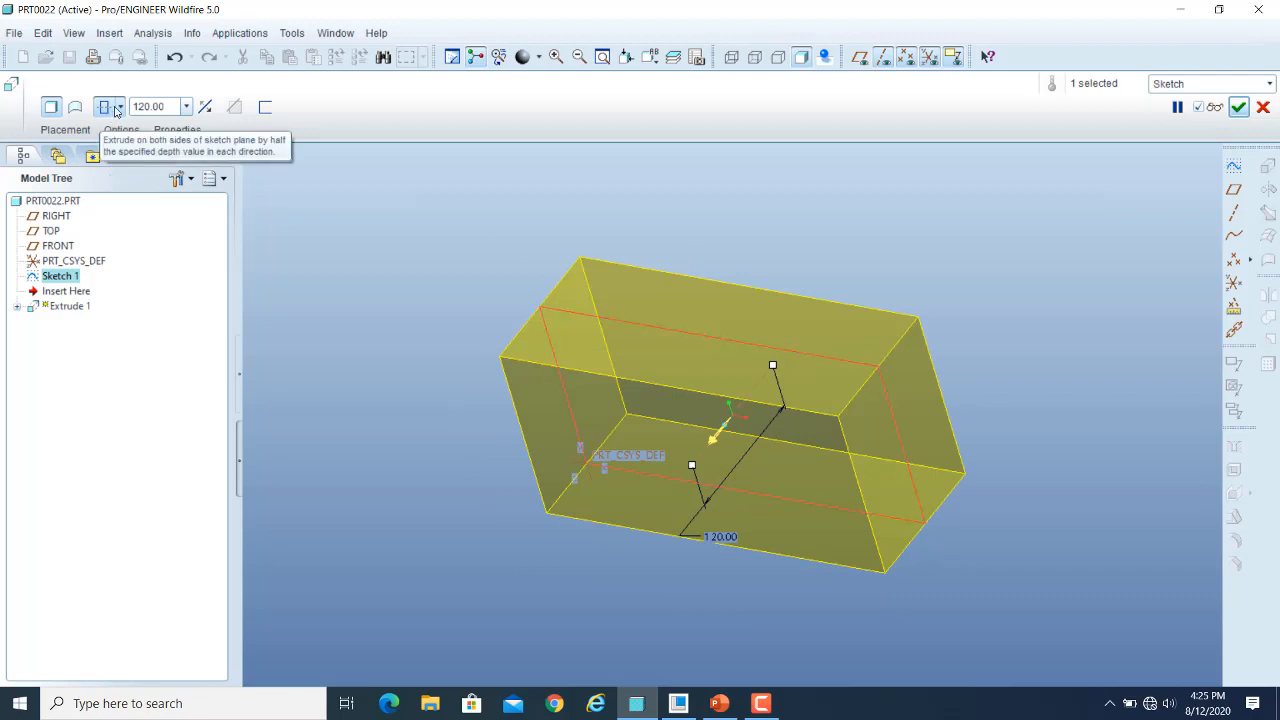
click(121, 107)
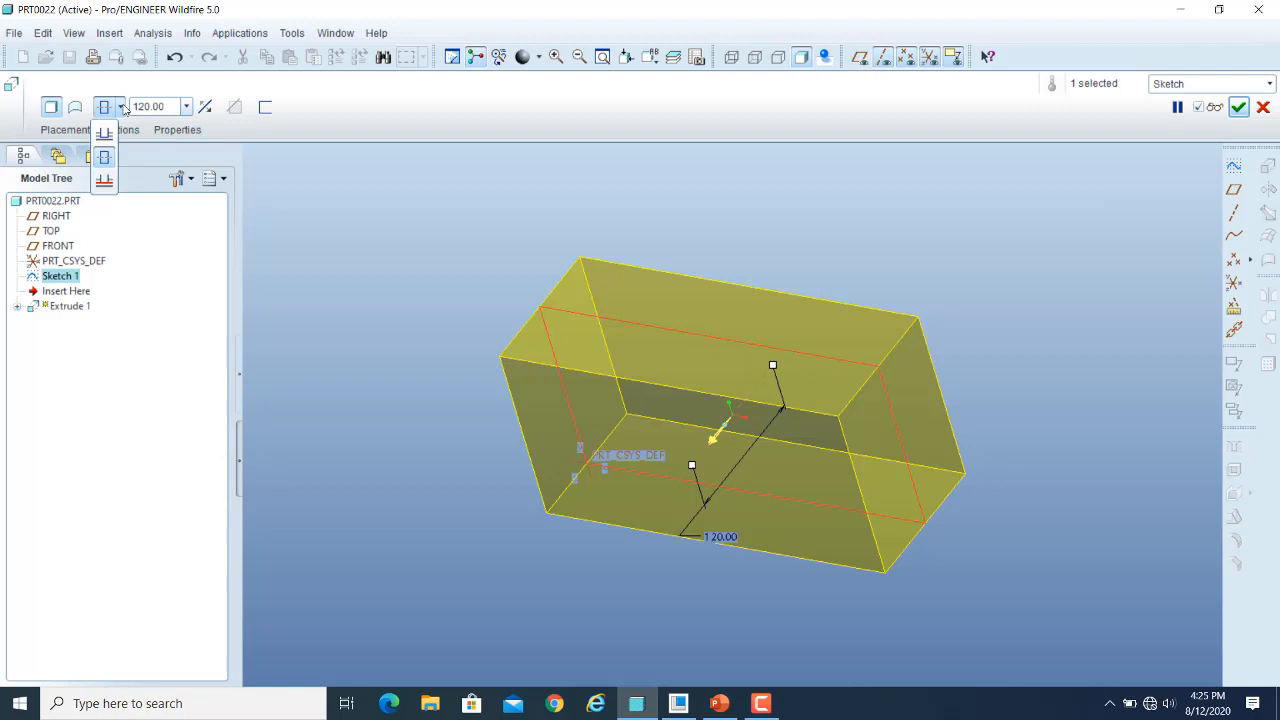
click(121, 107)
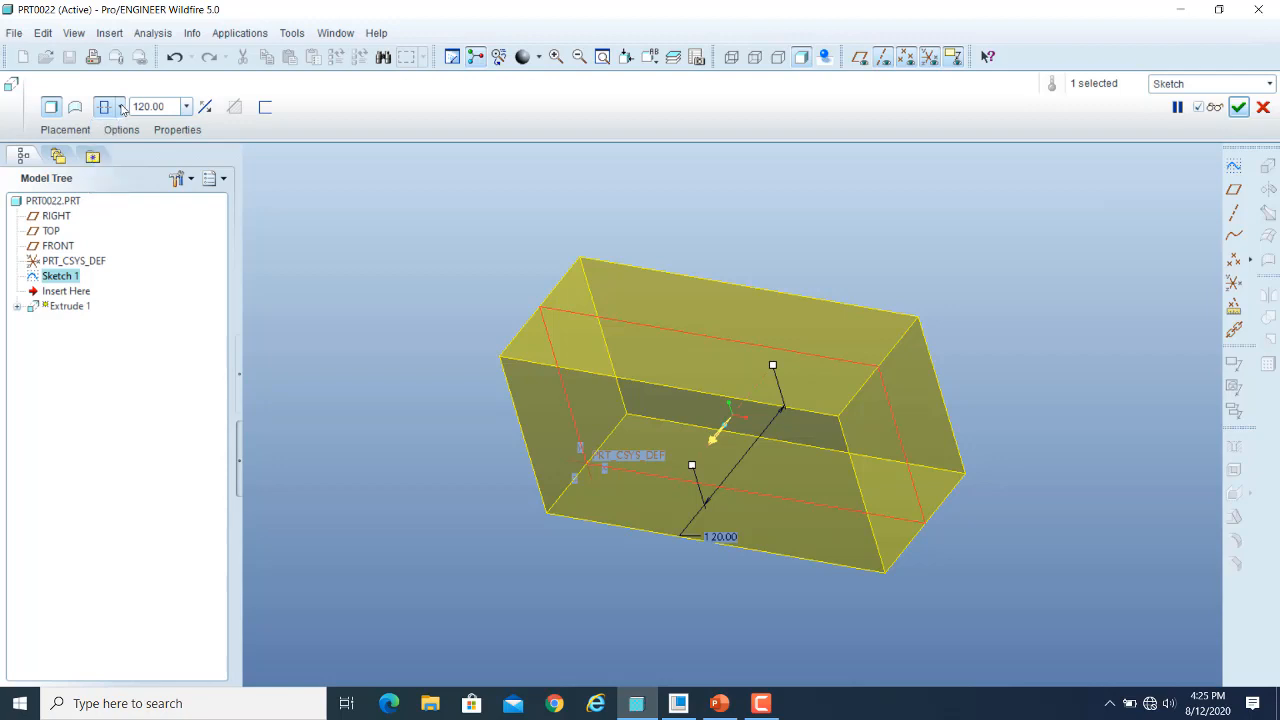
click(121, 107)
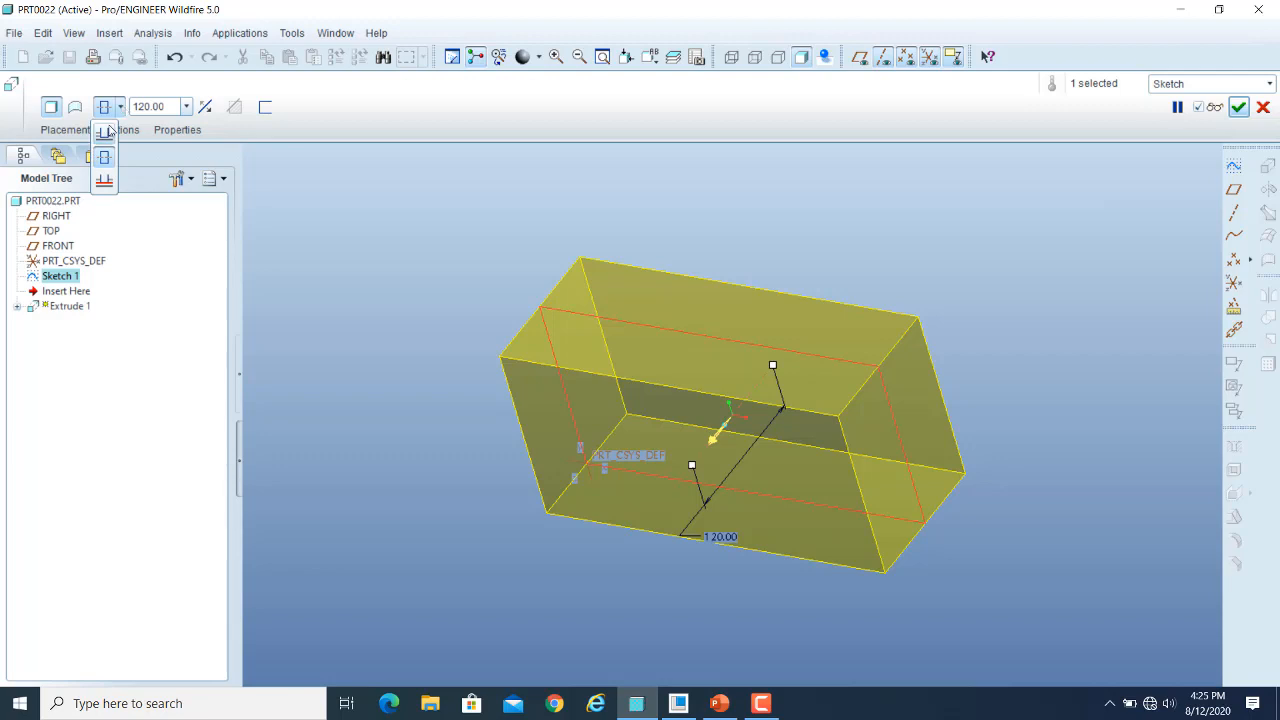
click(100, 134)
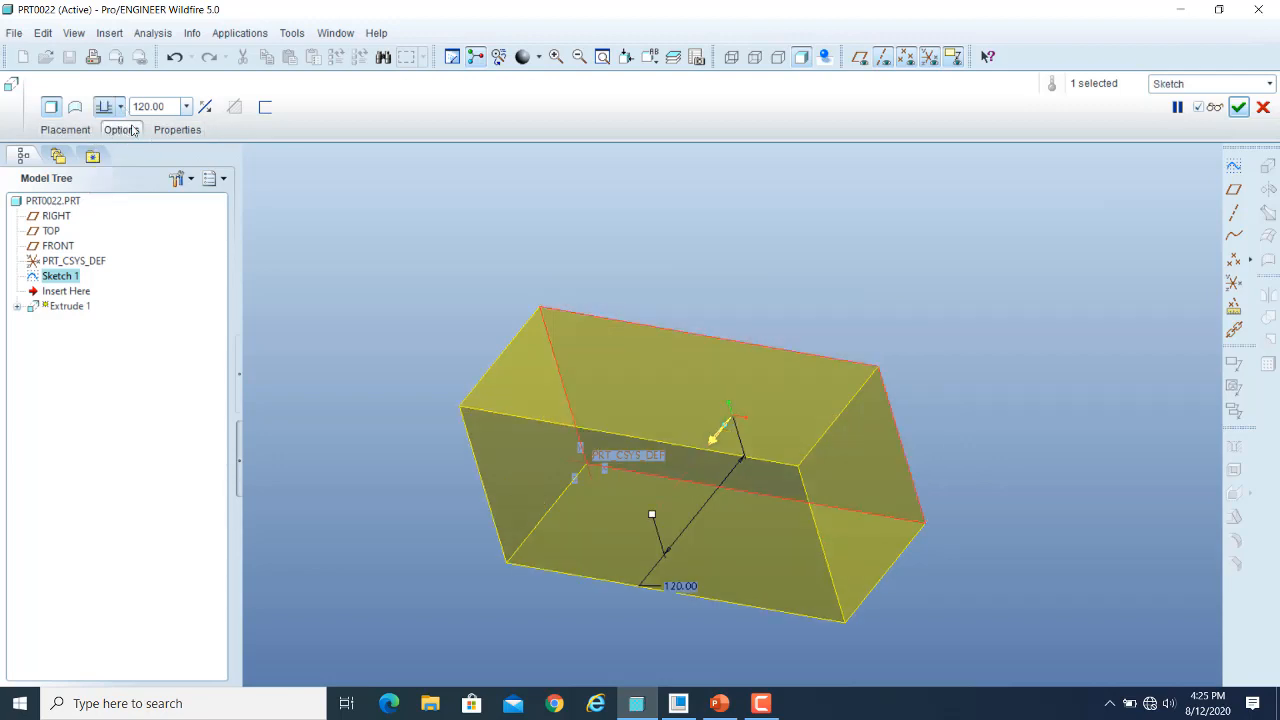
Try a symmetric extrude depth of 100 mm for side 1, and switch side 1 back to blind depth
click(131, 130)
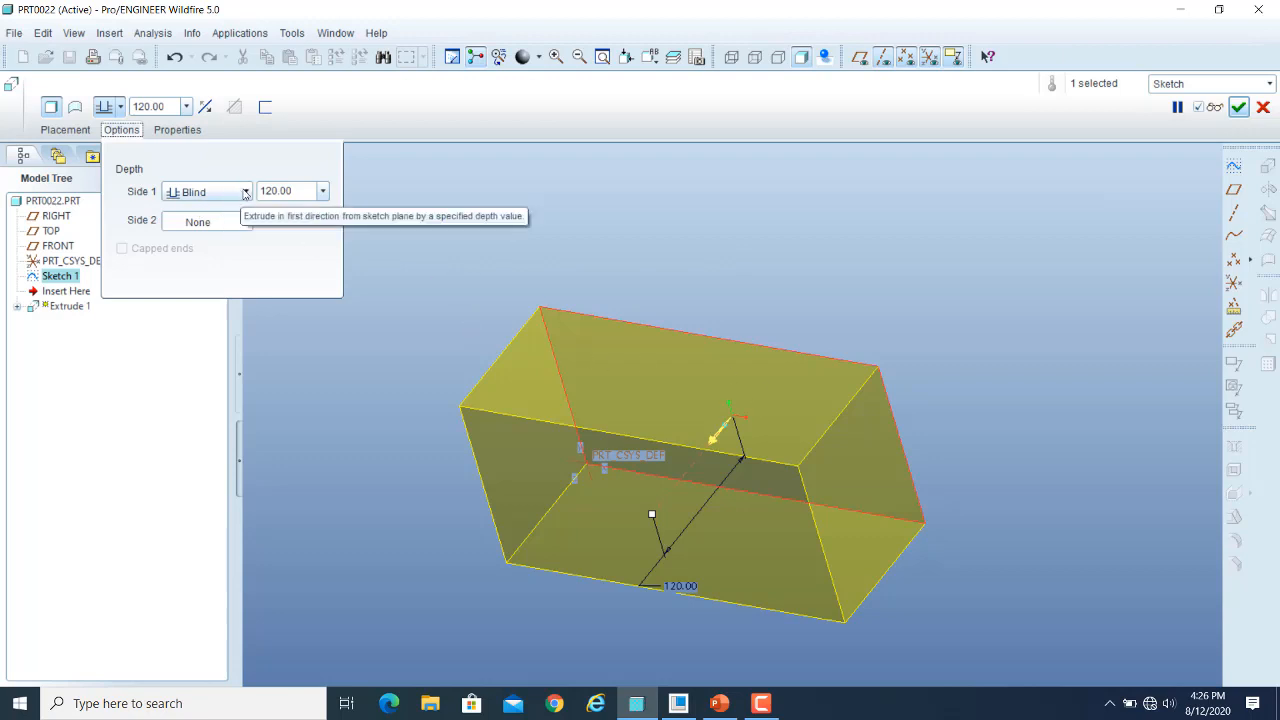
click(244, 193)
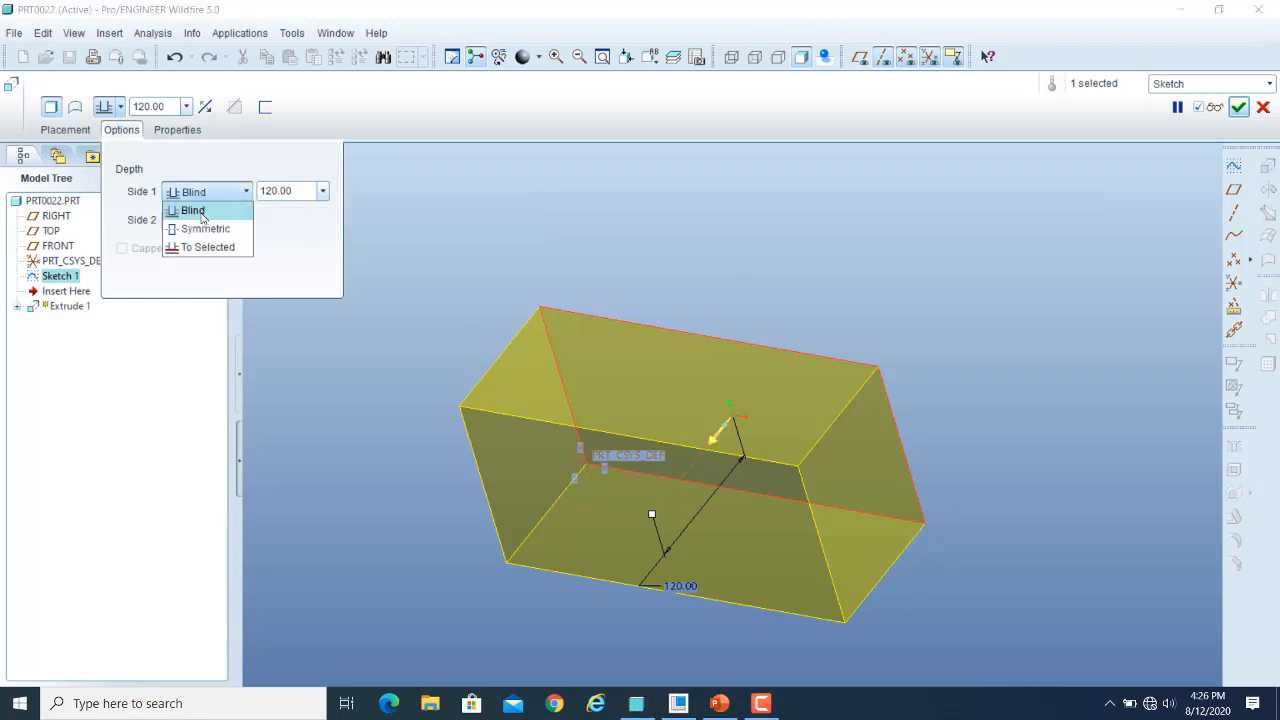
click(205, 229)
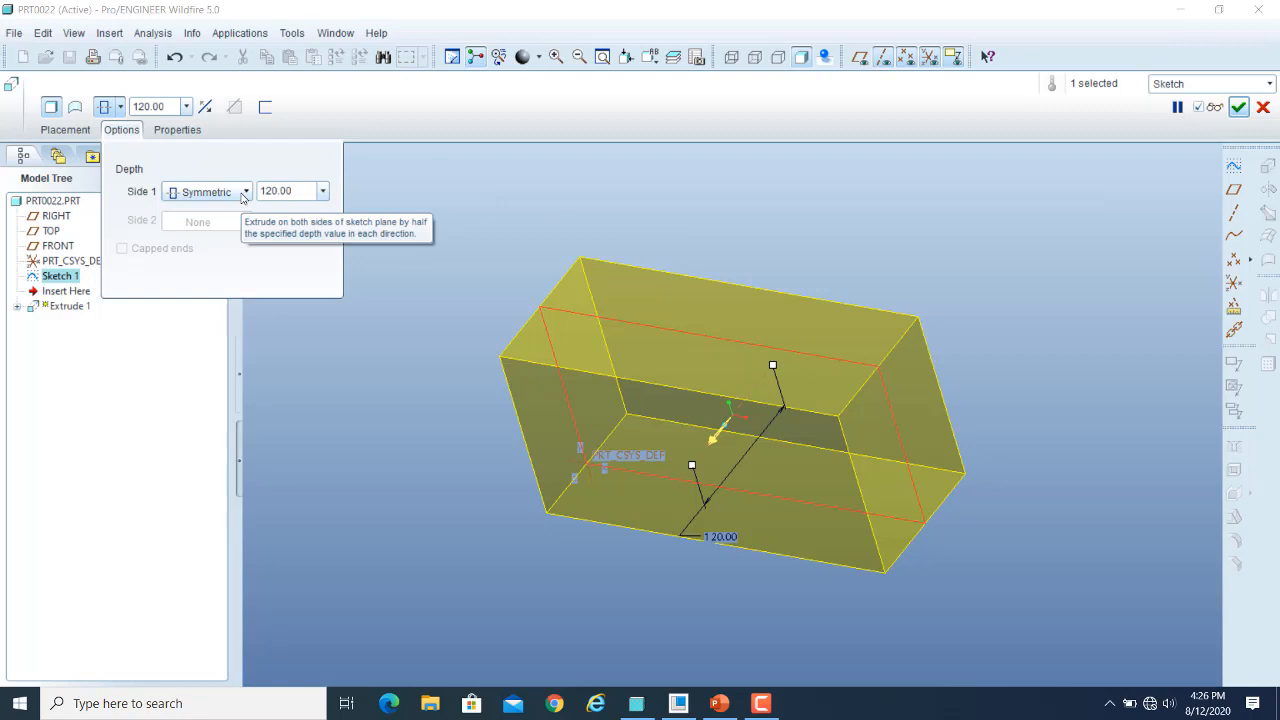
click(323, 191)
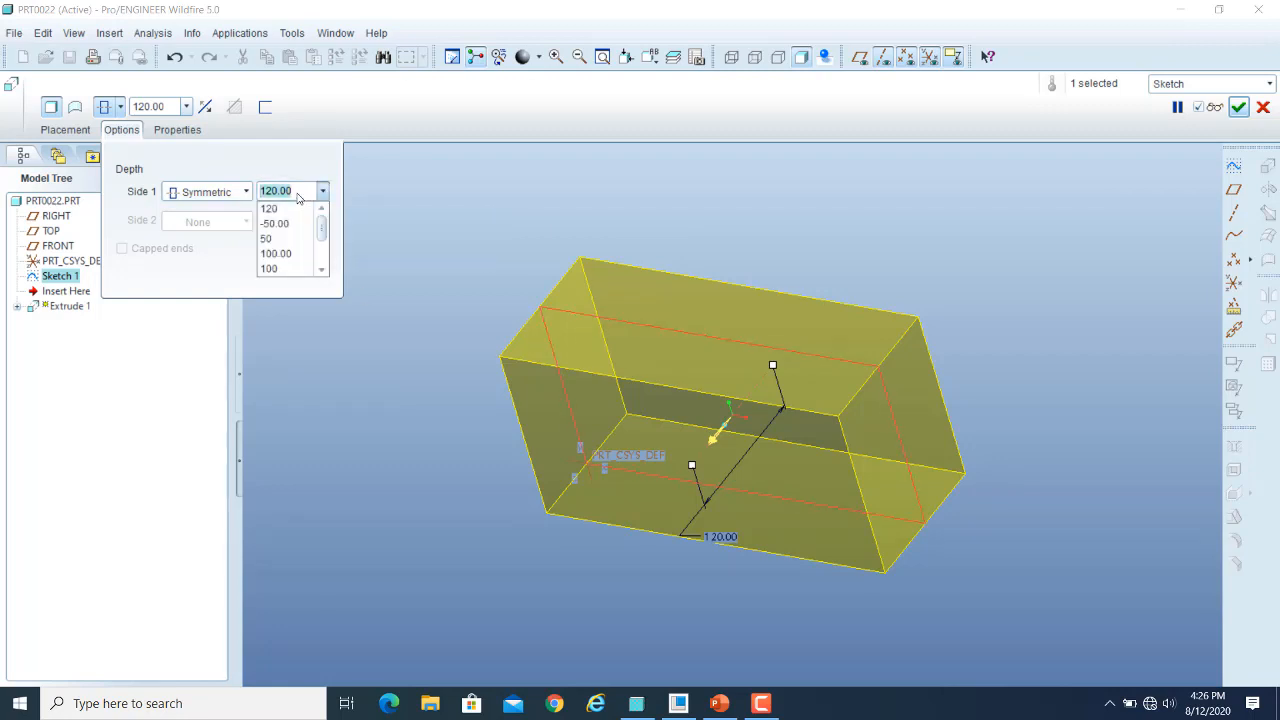
click(283, 253)
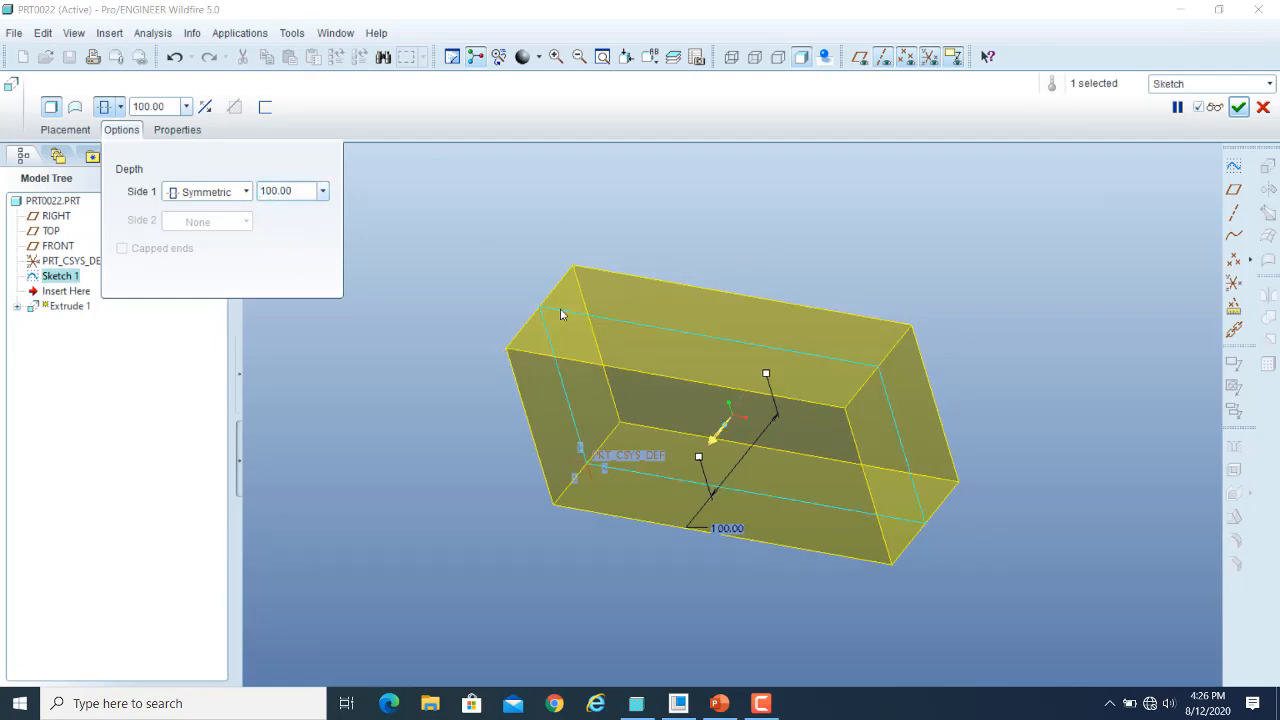
click(246, 191)
click(194, 212)
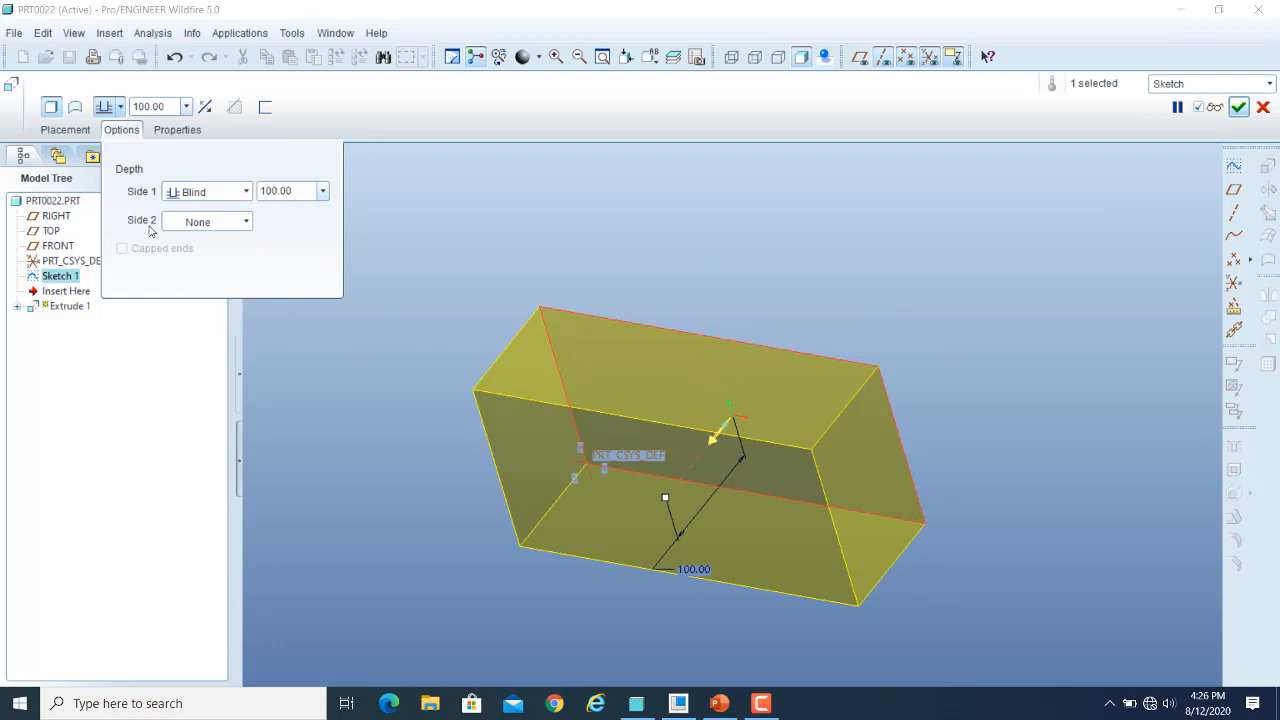
Try a 30 mm blind depth for the extrude's second side, and set side 2 back to None
click(246, 222)
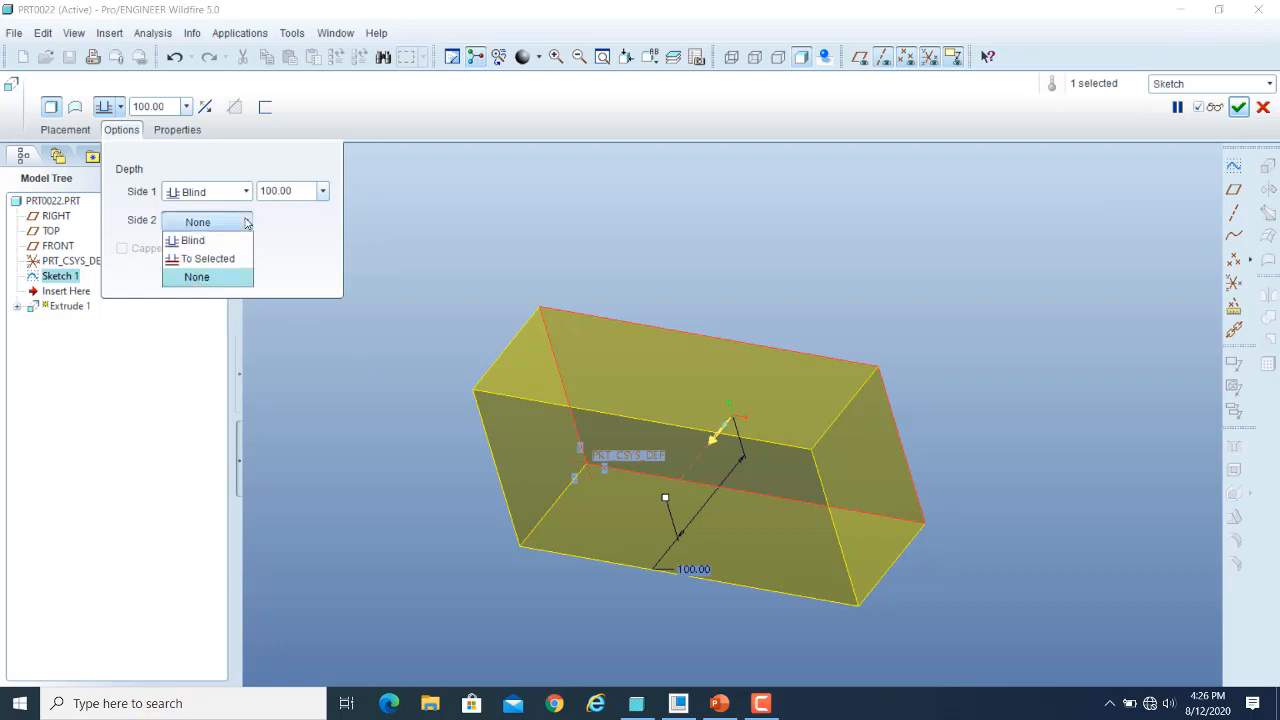
click(192, 241)
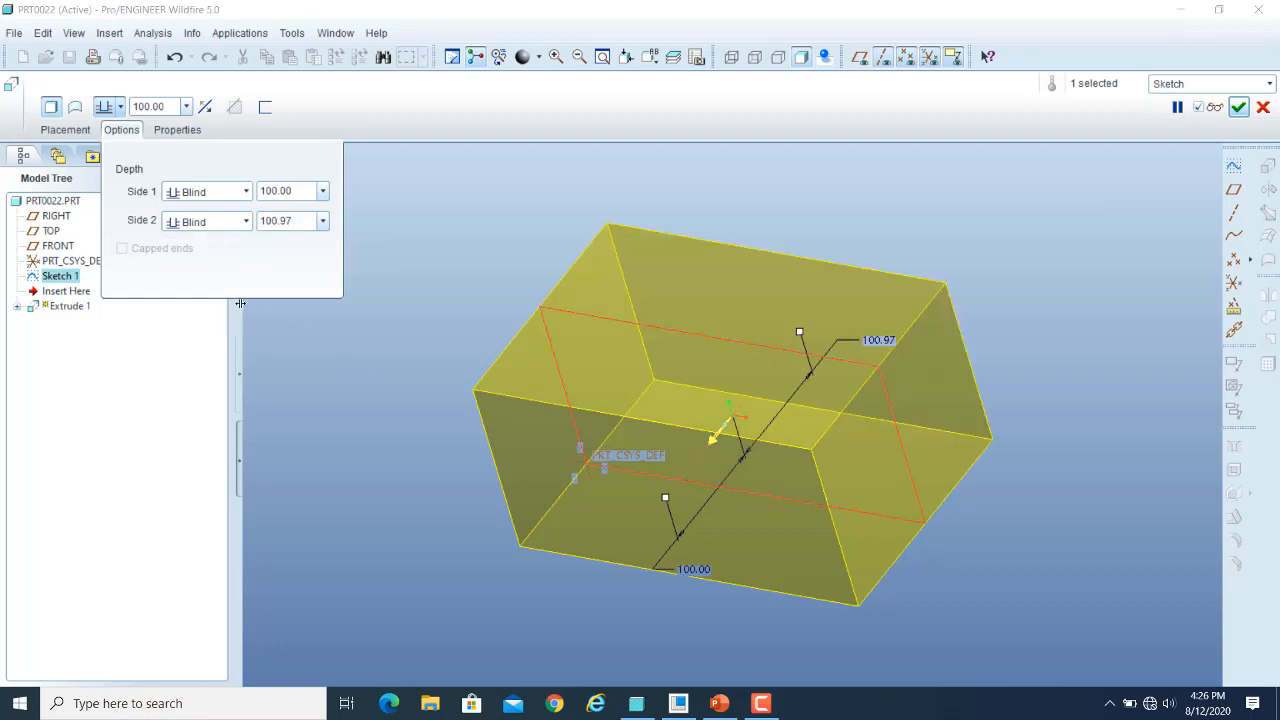
double_click(292, 220)
text(30)
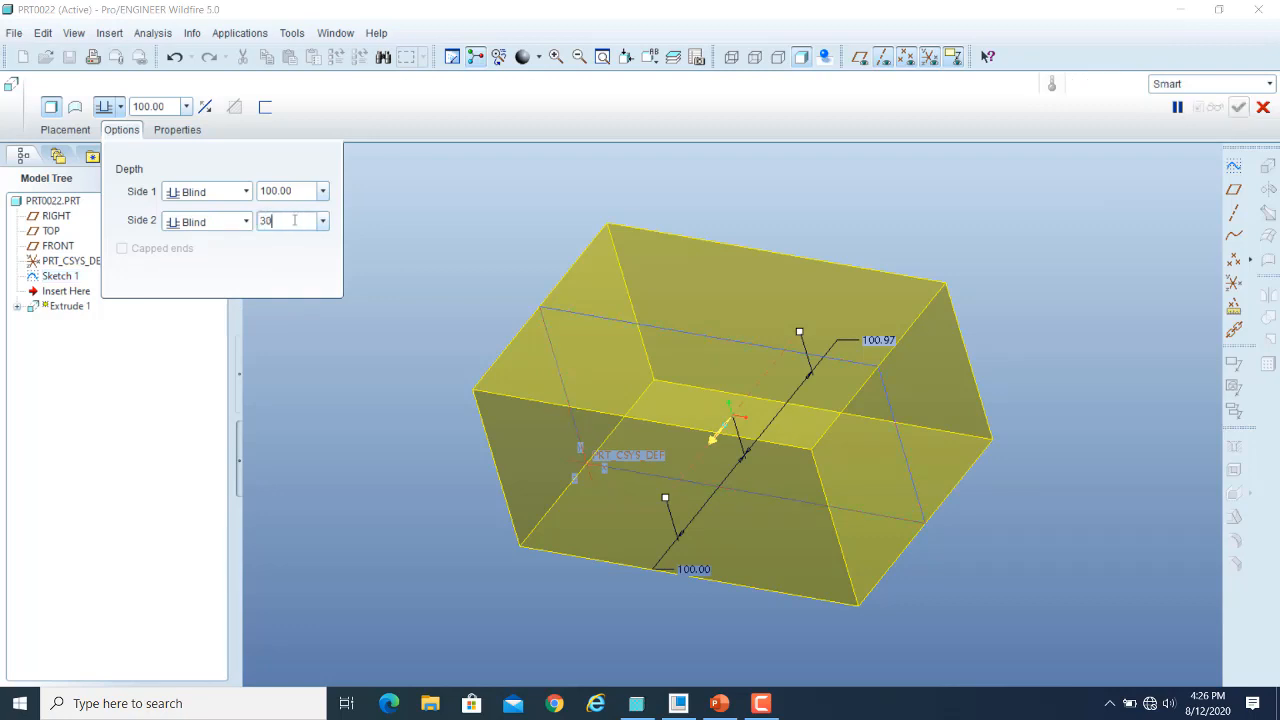
key(Return)
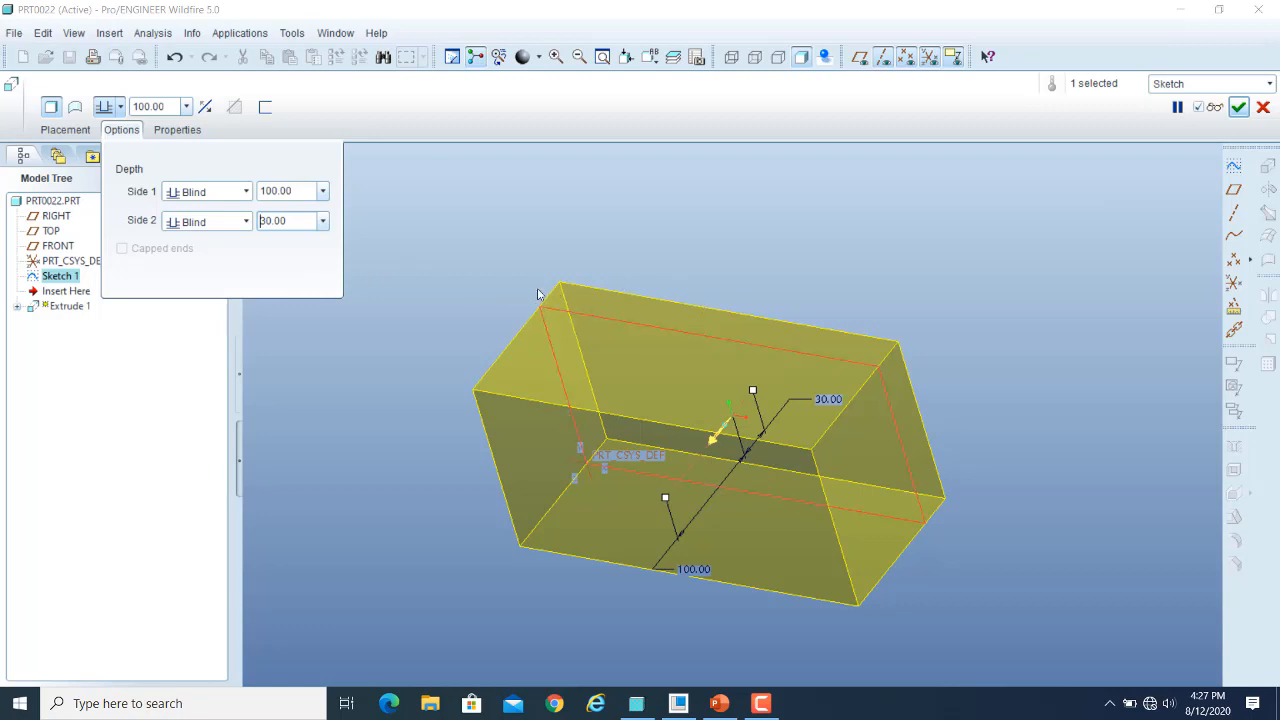
click(246, 221)
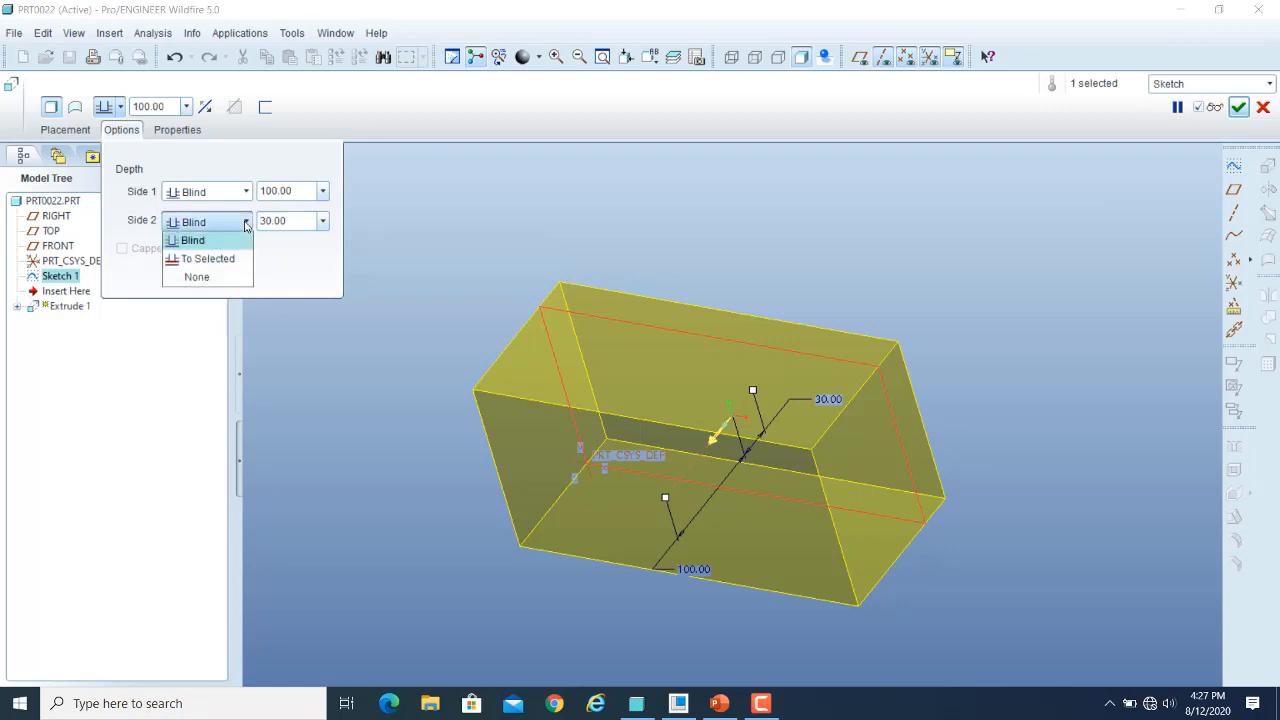
click(198, 277)
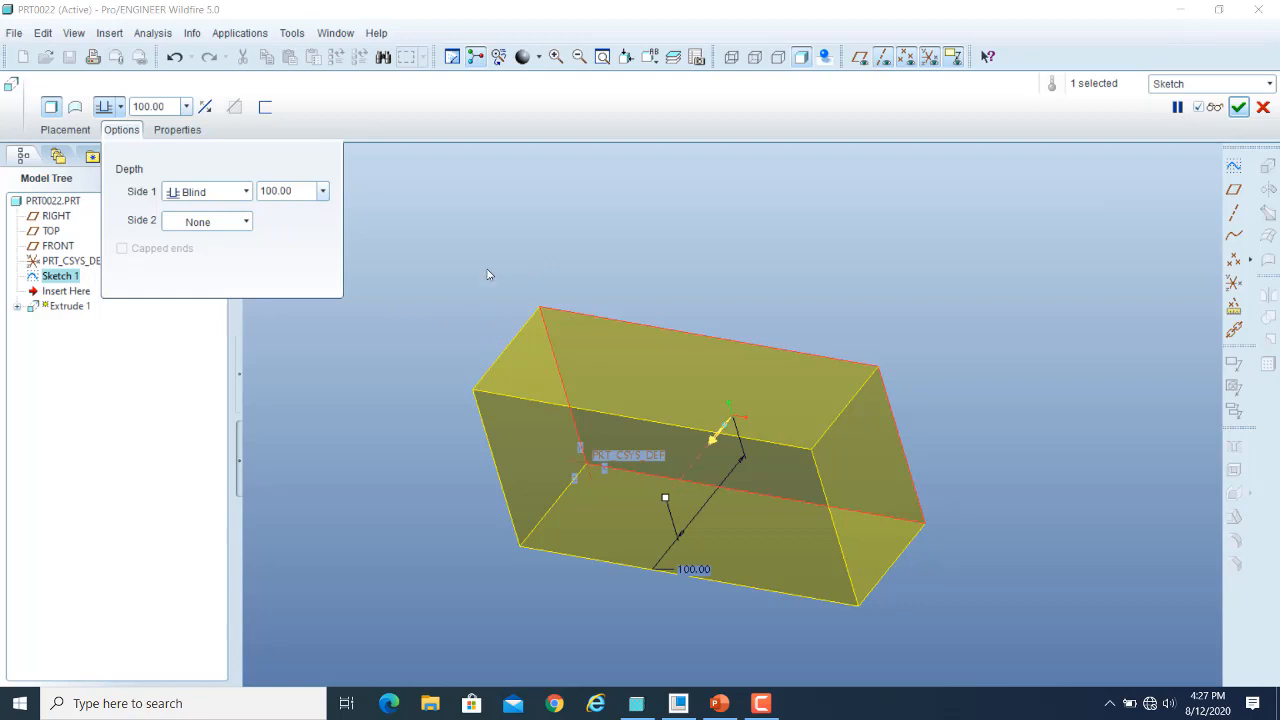
click(123, 131)
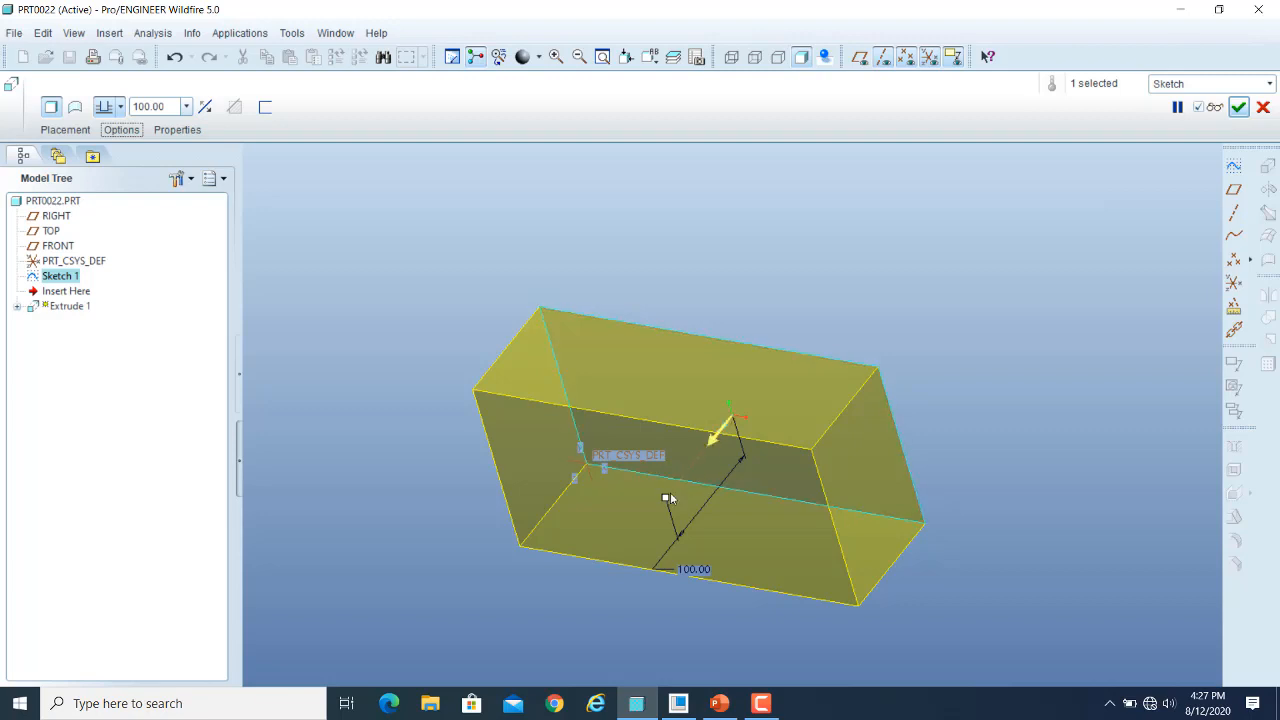
Extend the extrude's blind depth to 110 mm, preview the solid, and complete the feature
mouse_move(666, 497)
mouse_down()
mouse_move(613, 547)
mouse_move(895, 225)
mouse_move(749, 457)
mouse_move(657, 506)
mouse_up()
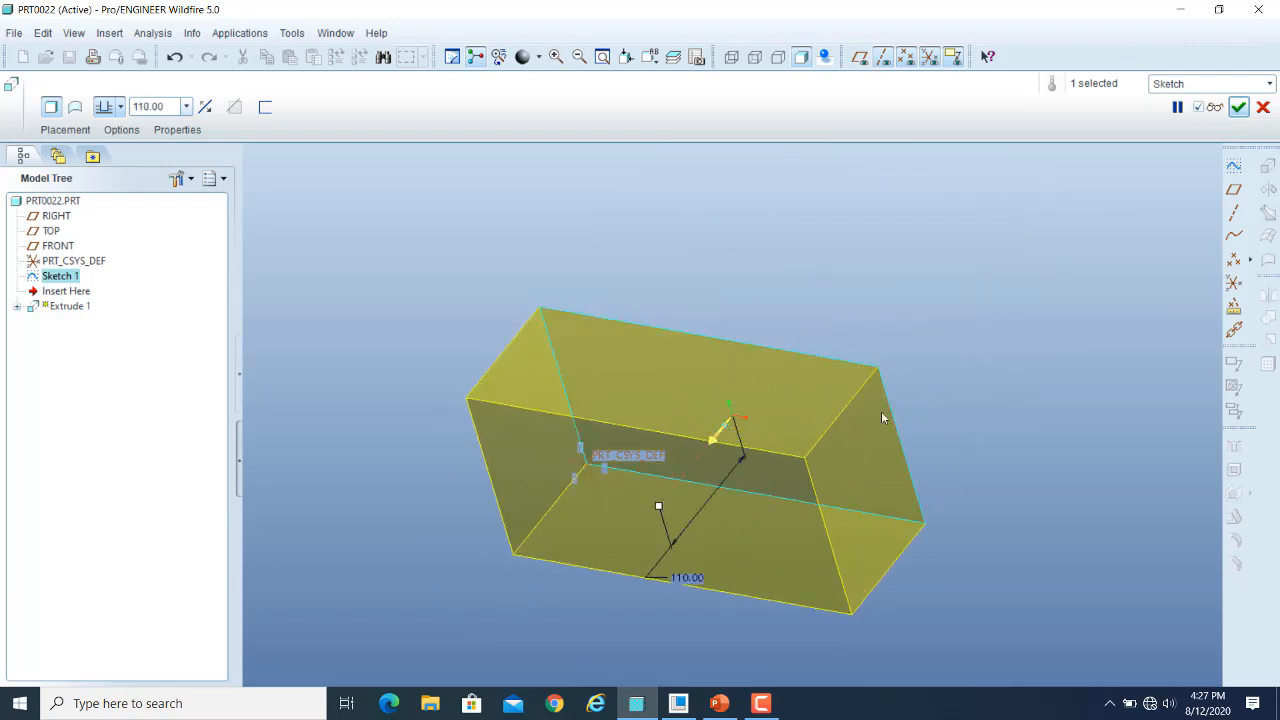
click(1214, 108)
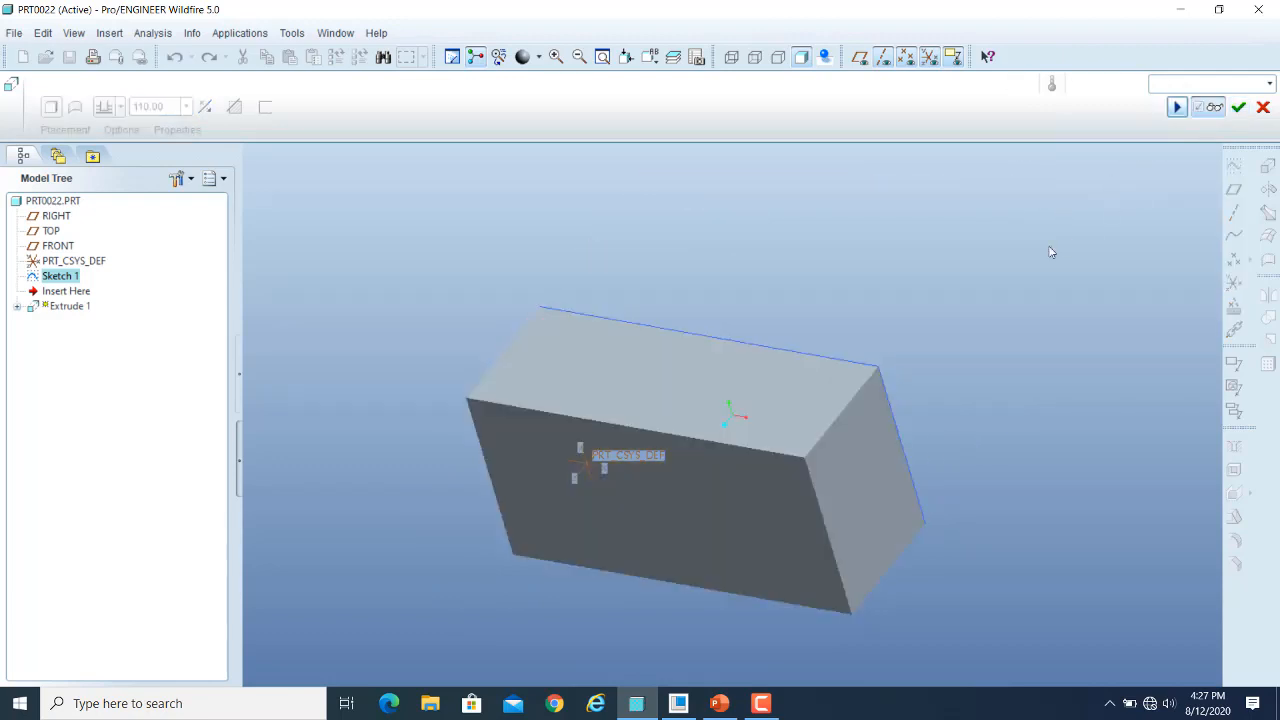
click(1246, 108)
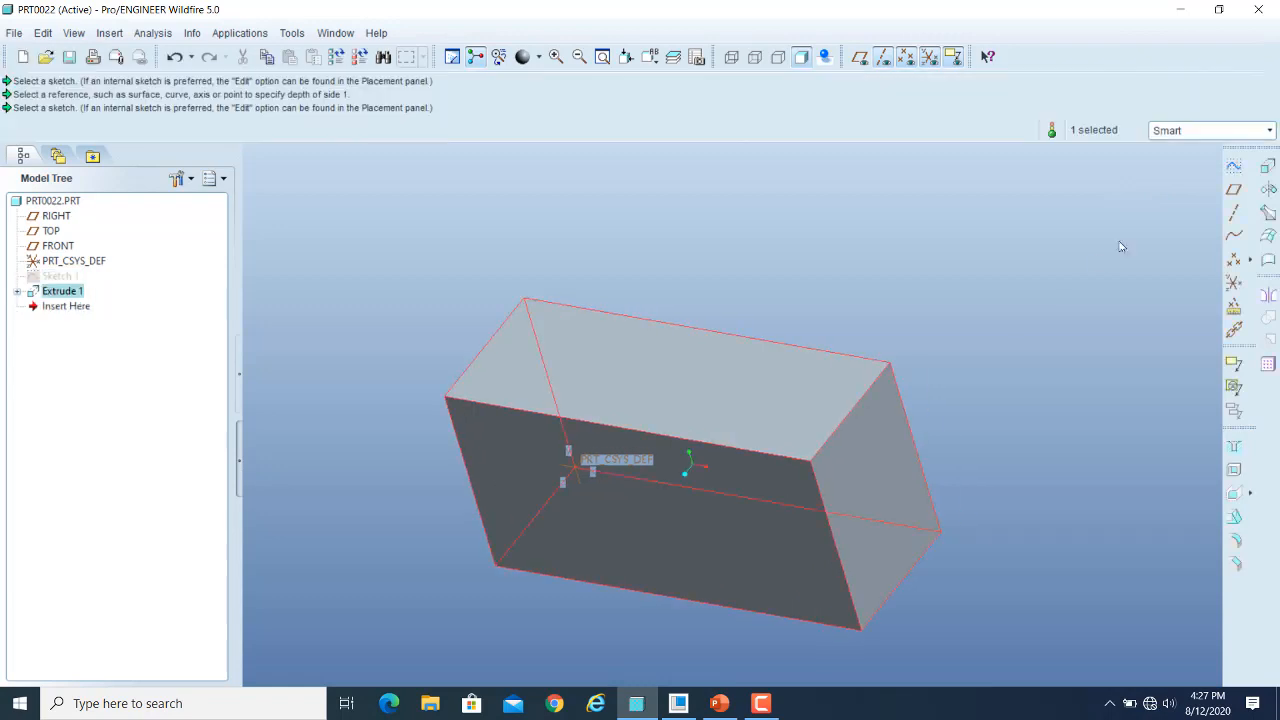
mouse_move(957, 306)
middle_down()
mouse_move(974, 263)
mouse_move(981, 310)
middle_up()
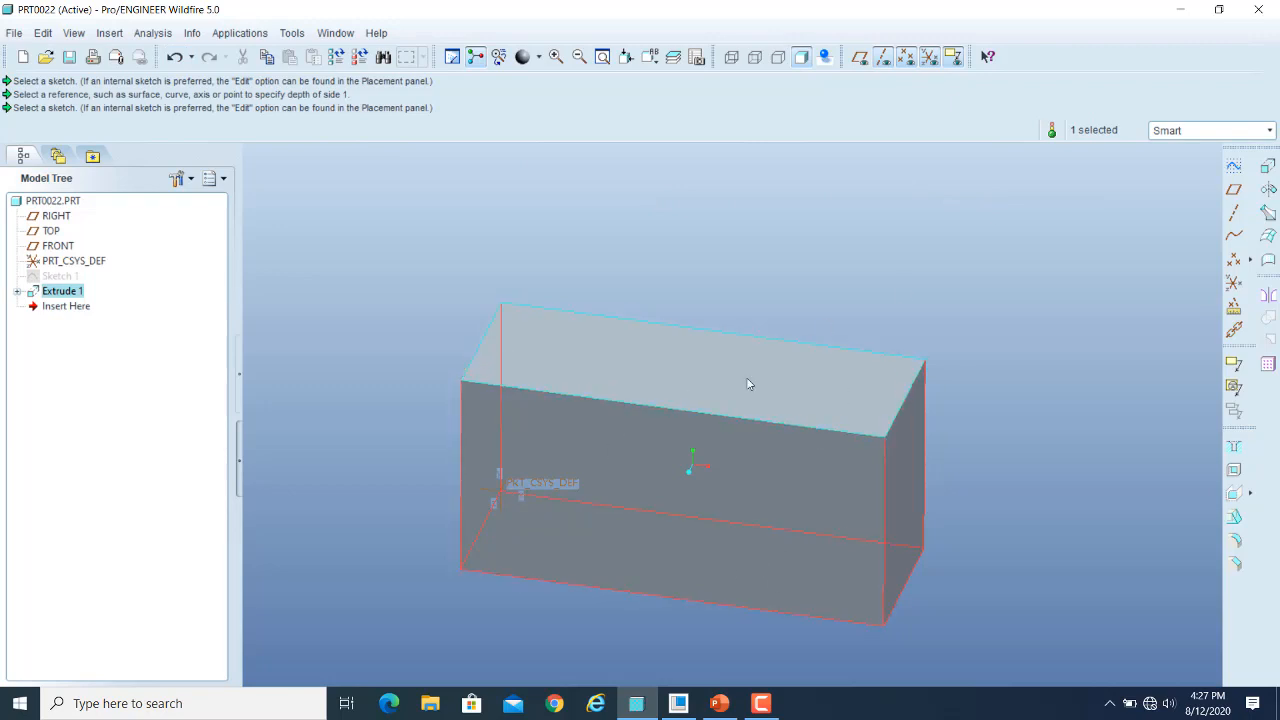
click(794, 468)
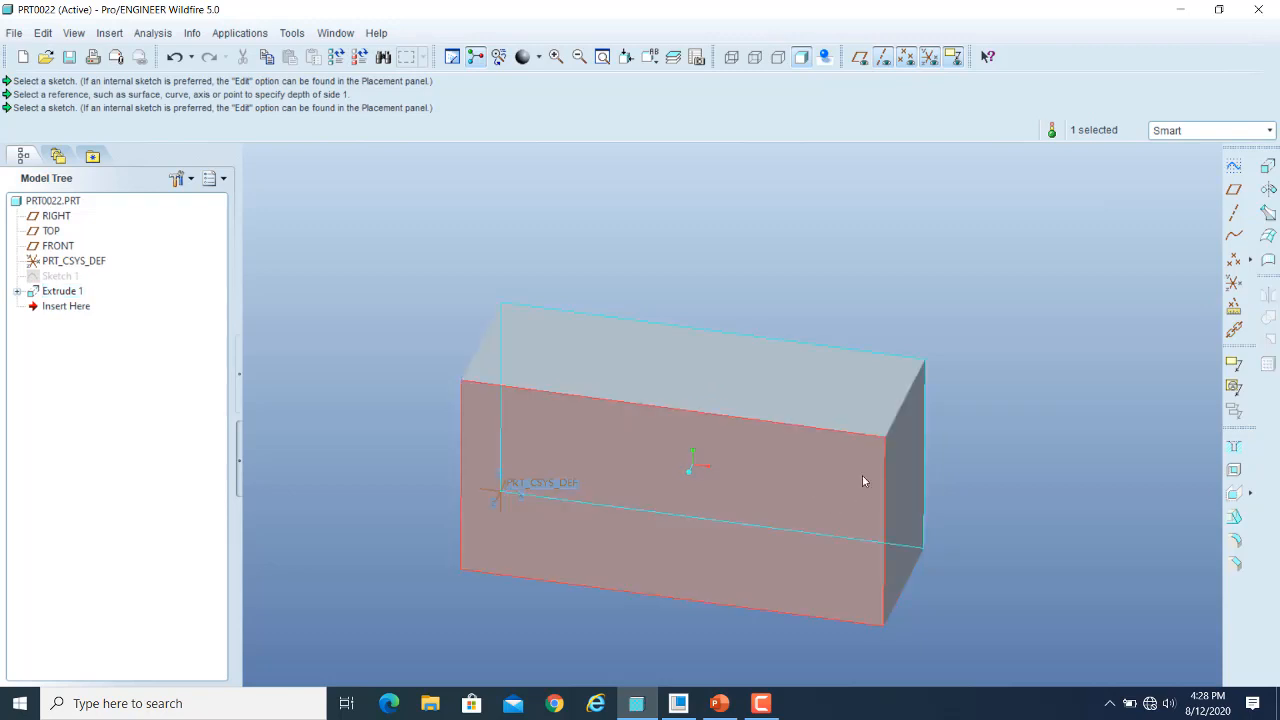
click(1019, 470)
click(830, 503)
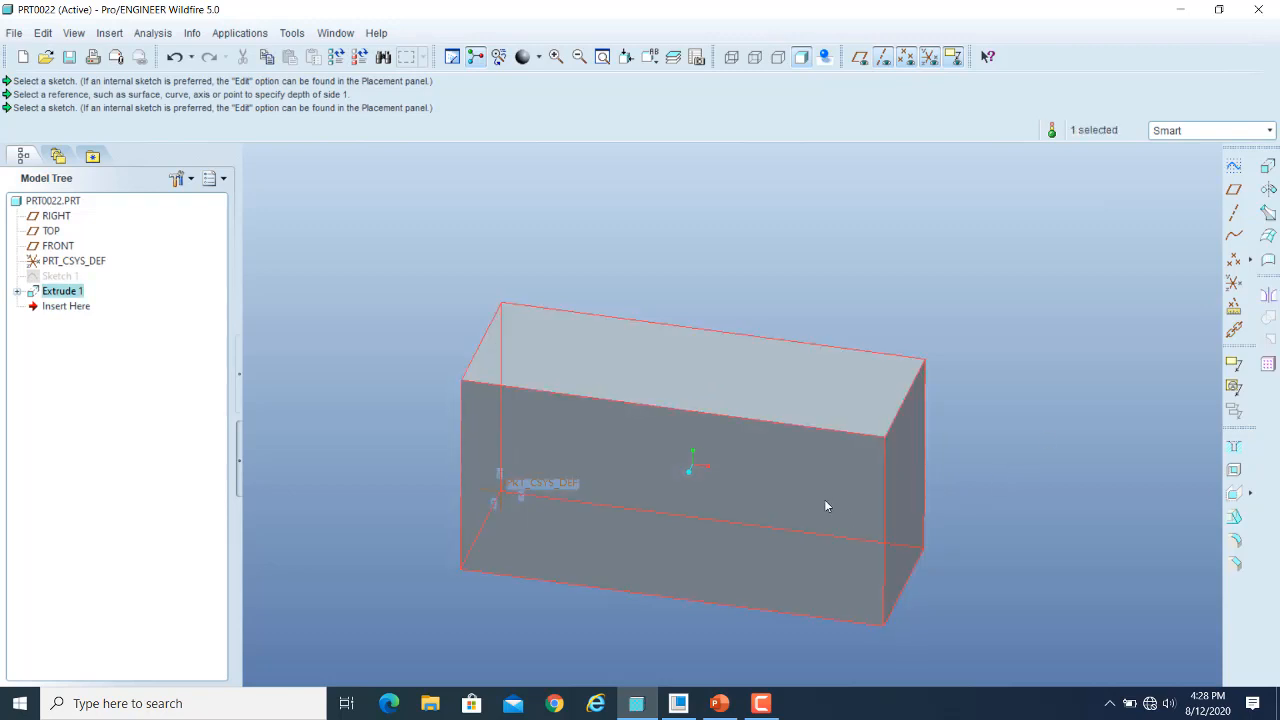
click(811, 397)
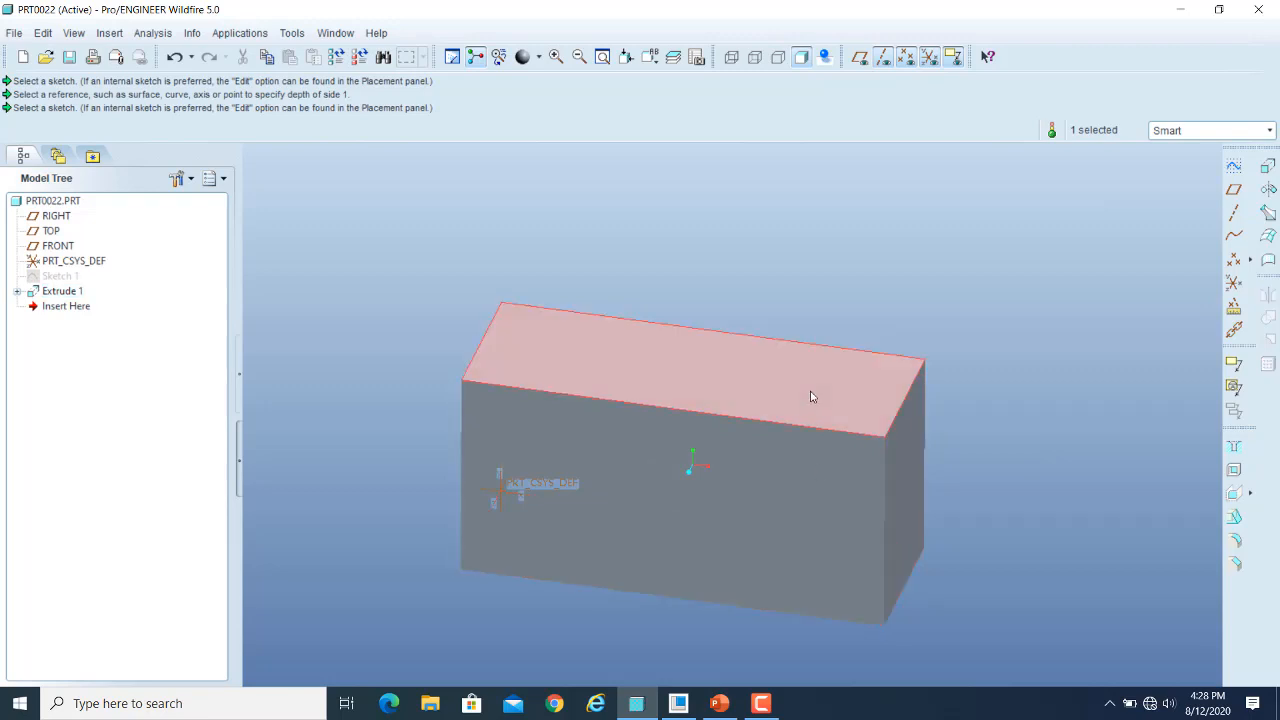
click(778, 465)
click(960, 505)
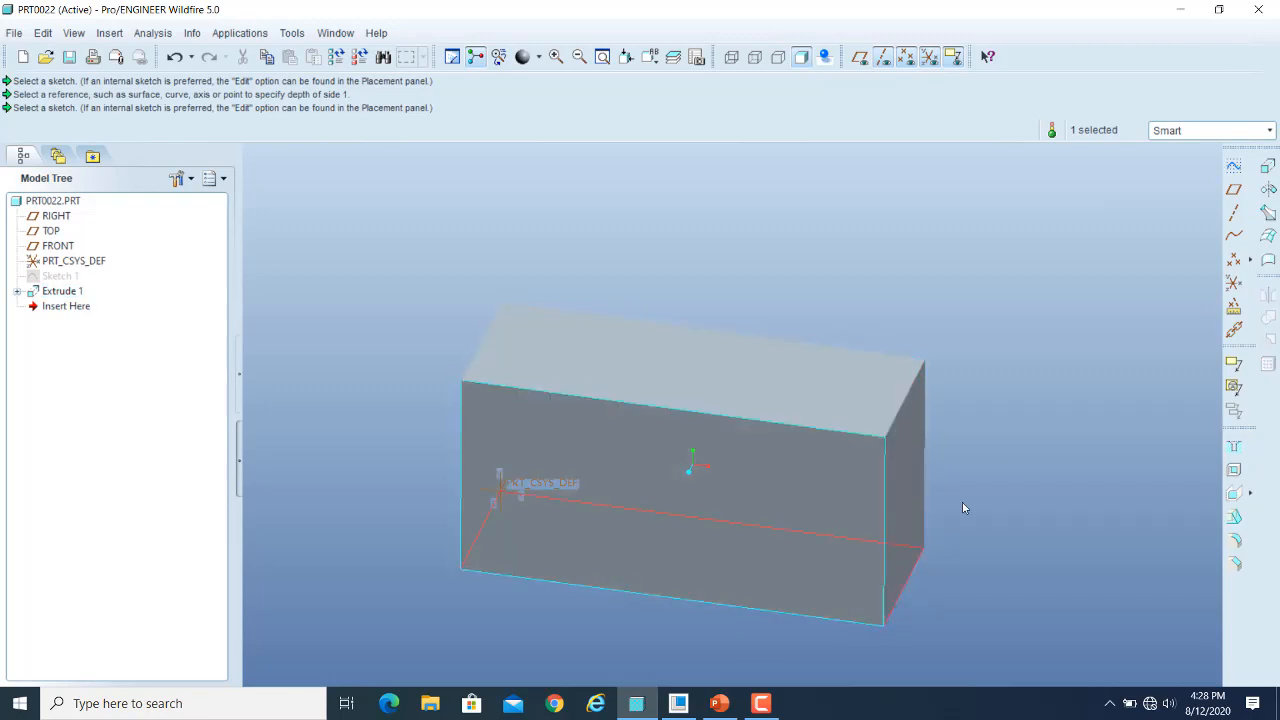
Set the finished block's extrude depth to 50 mm through its model dimensions and regenerate the part
click(814, 459)
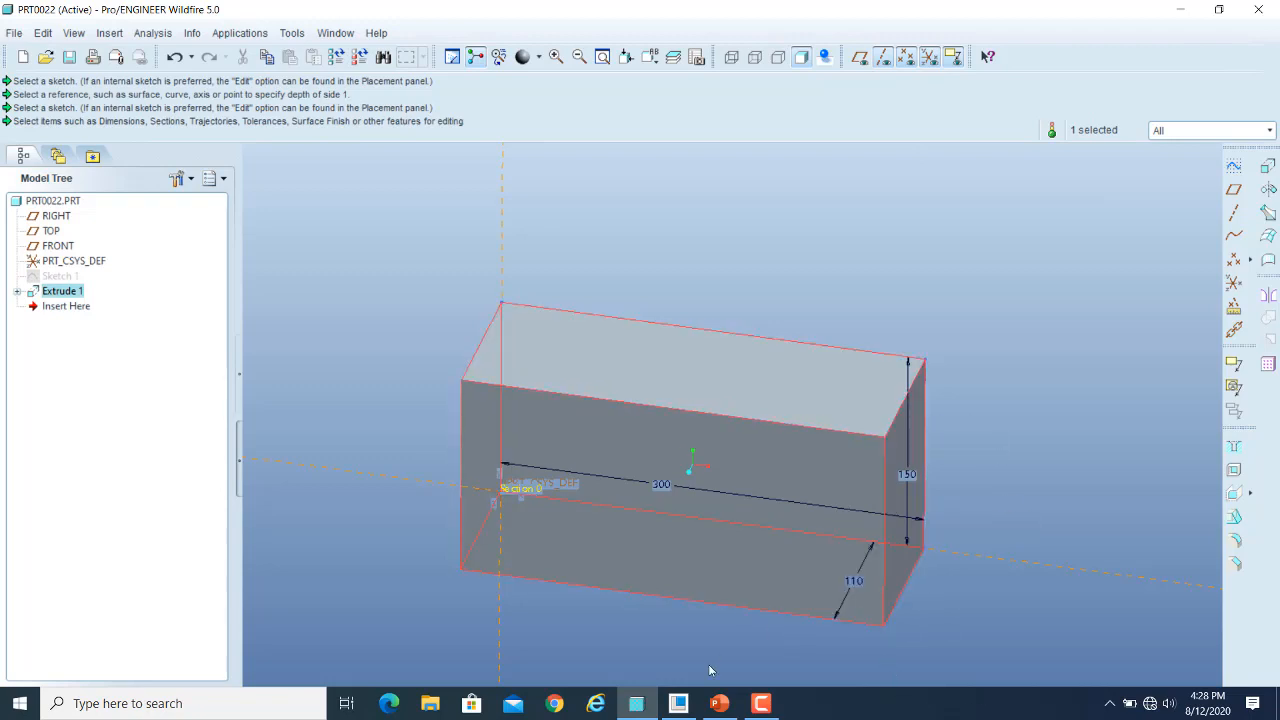
click(857, 582)
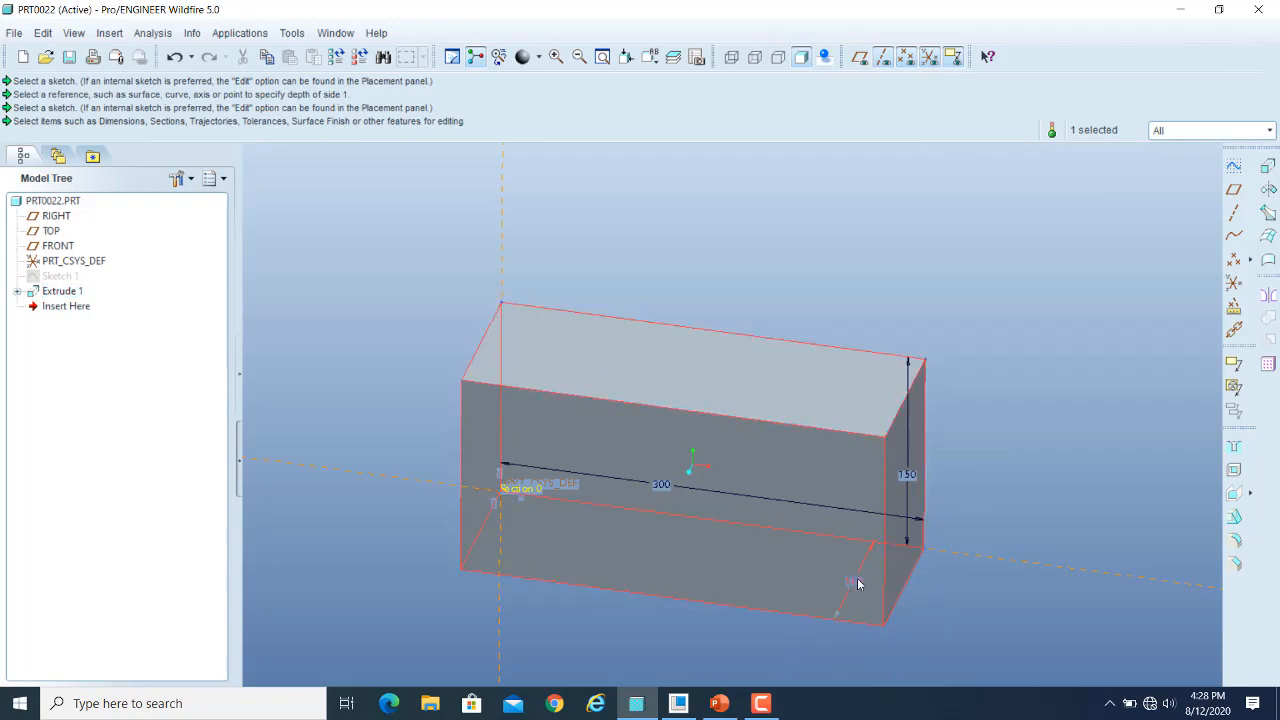
double_click(857, 583)
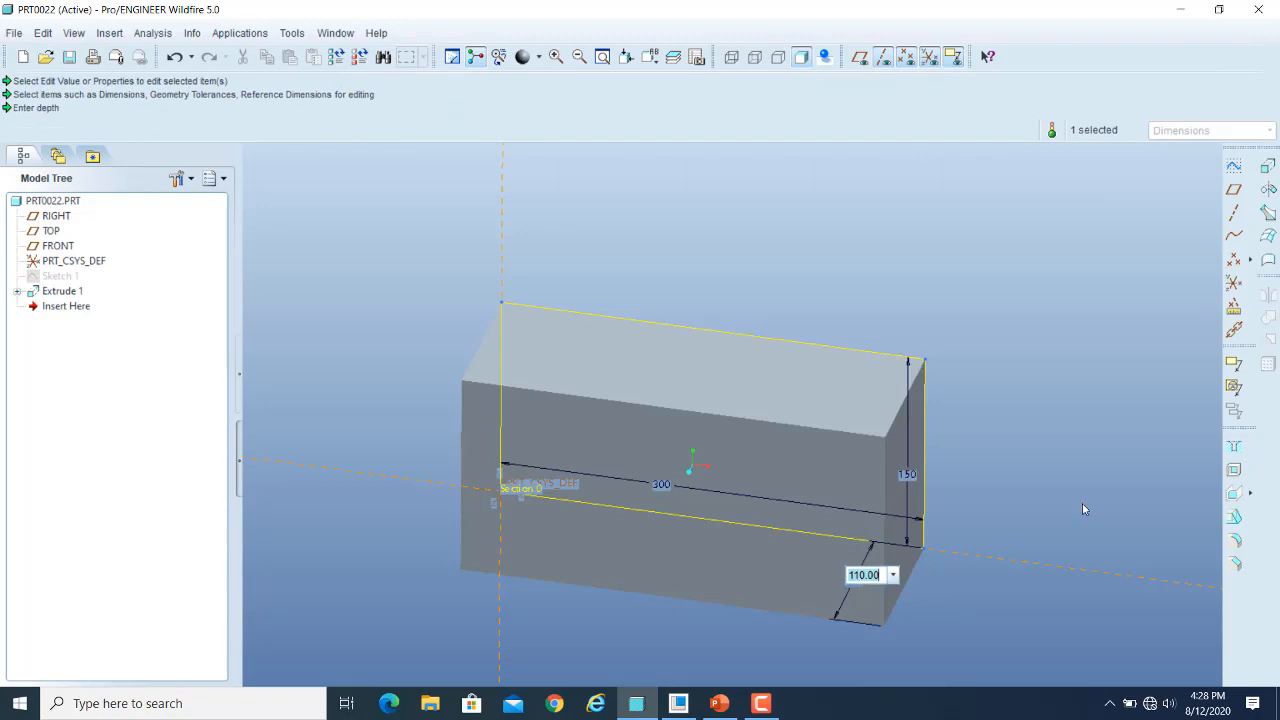
text(50)
key(Return)
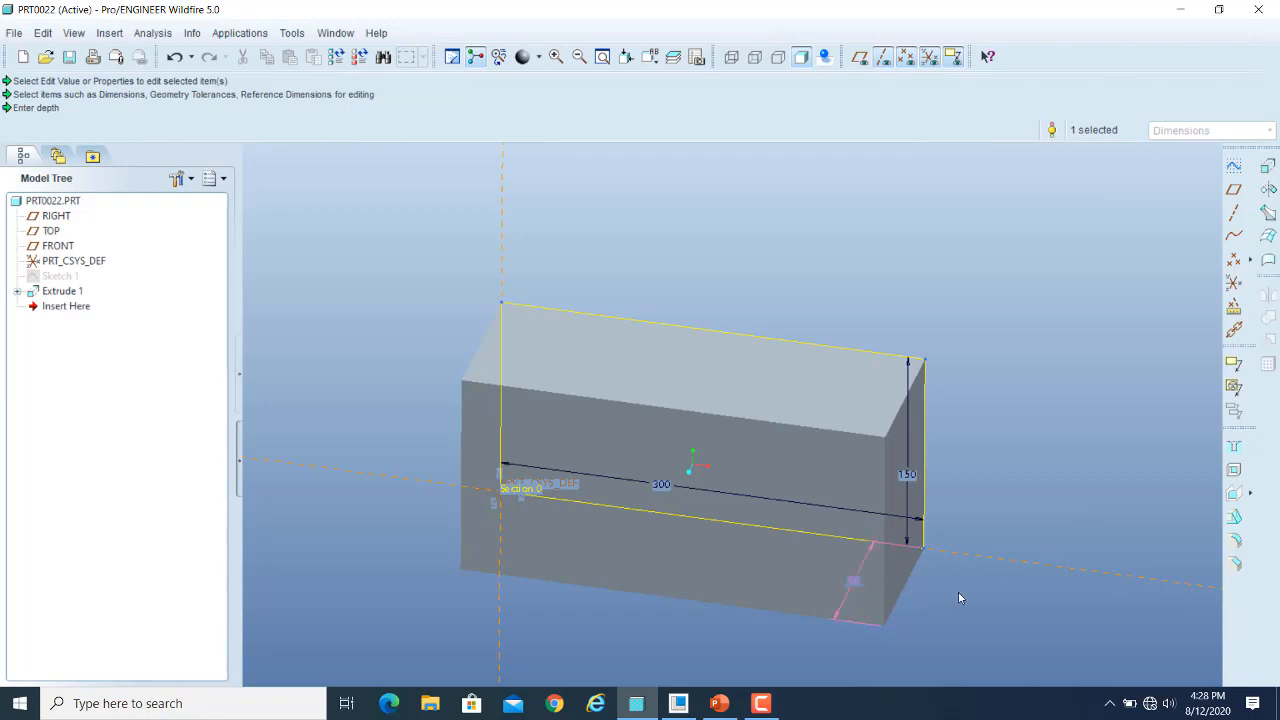
click(453, 62)
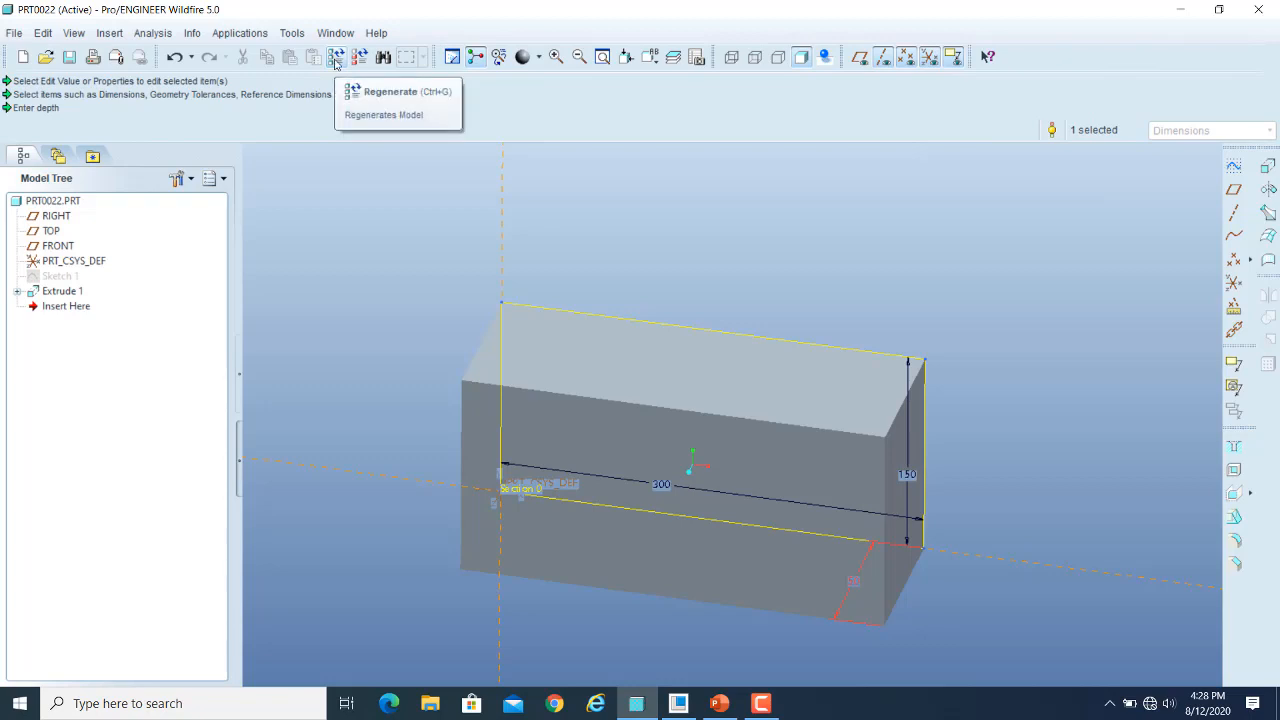
click(336, 58)
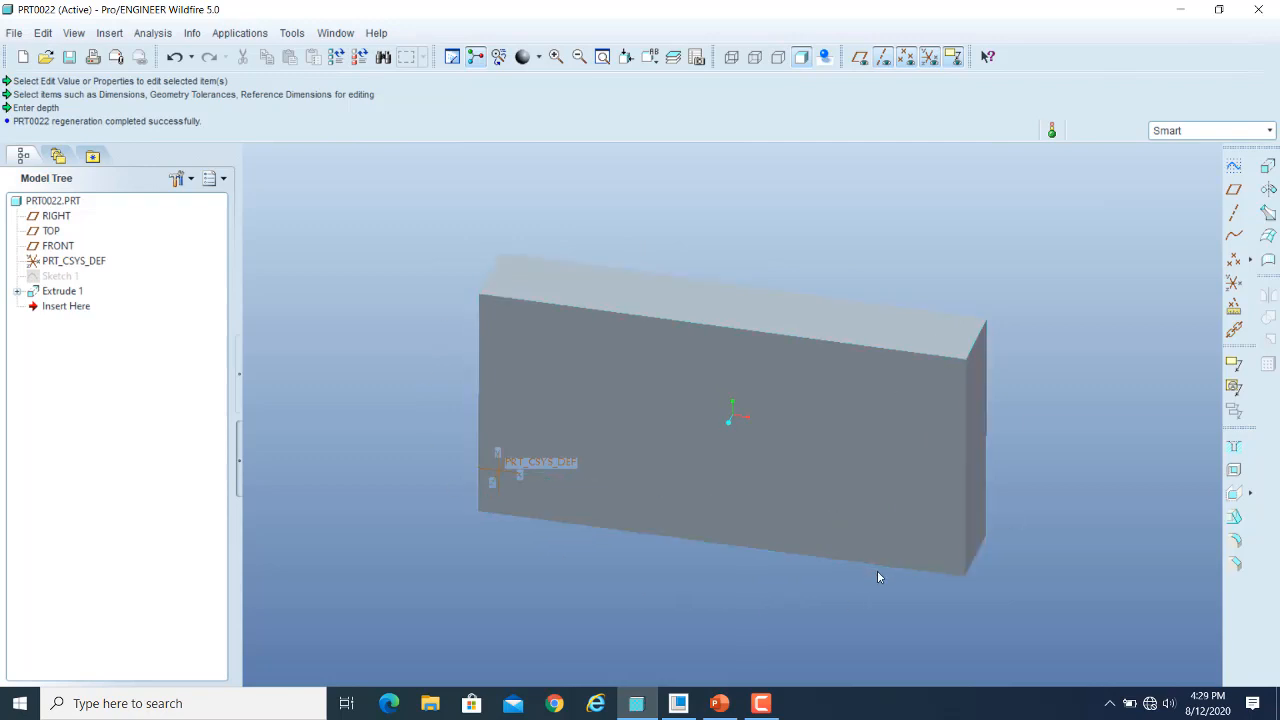
Set the block's 300 mm length dimension to 200 mm and regenerate the part
double_click(853, 384)
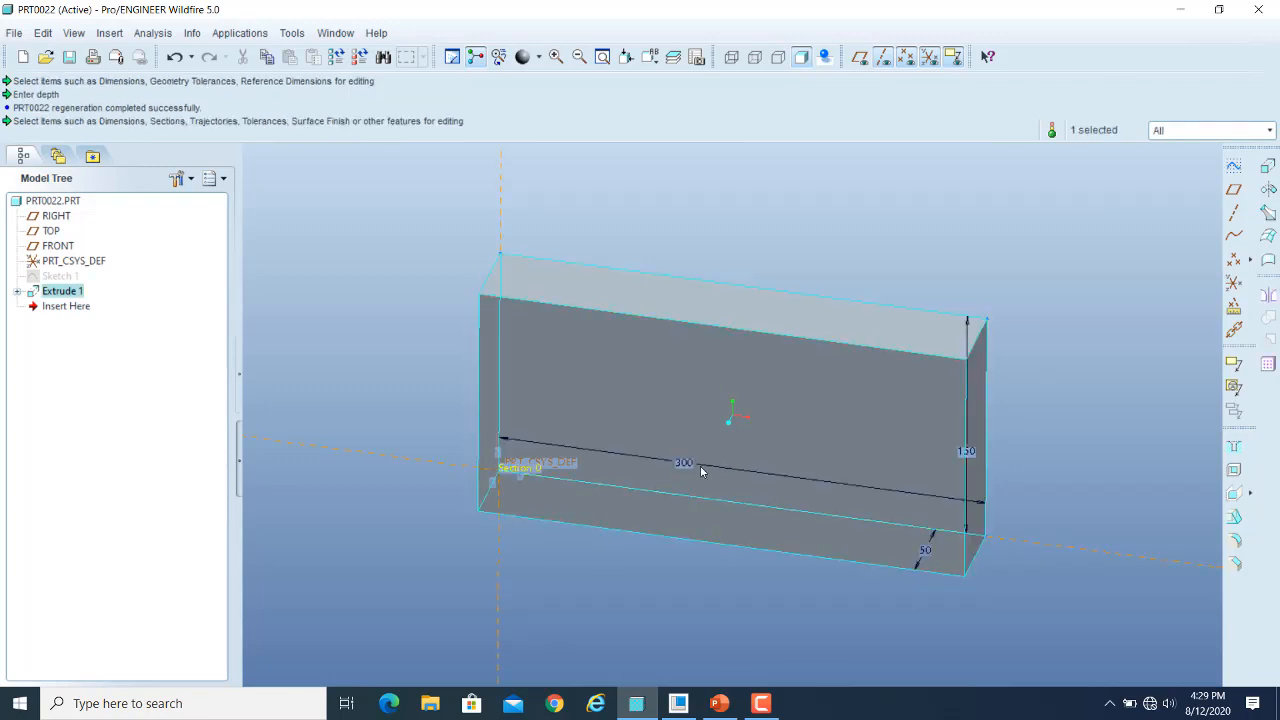
double_click(684, 463)
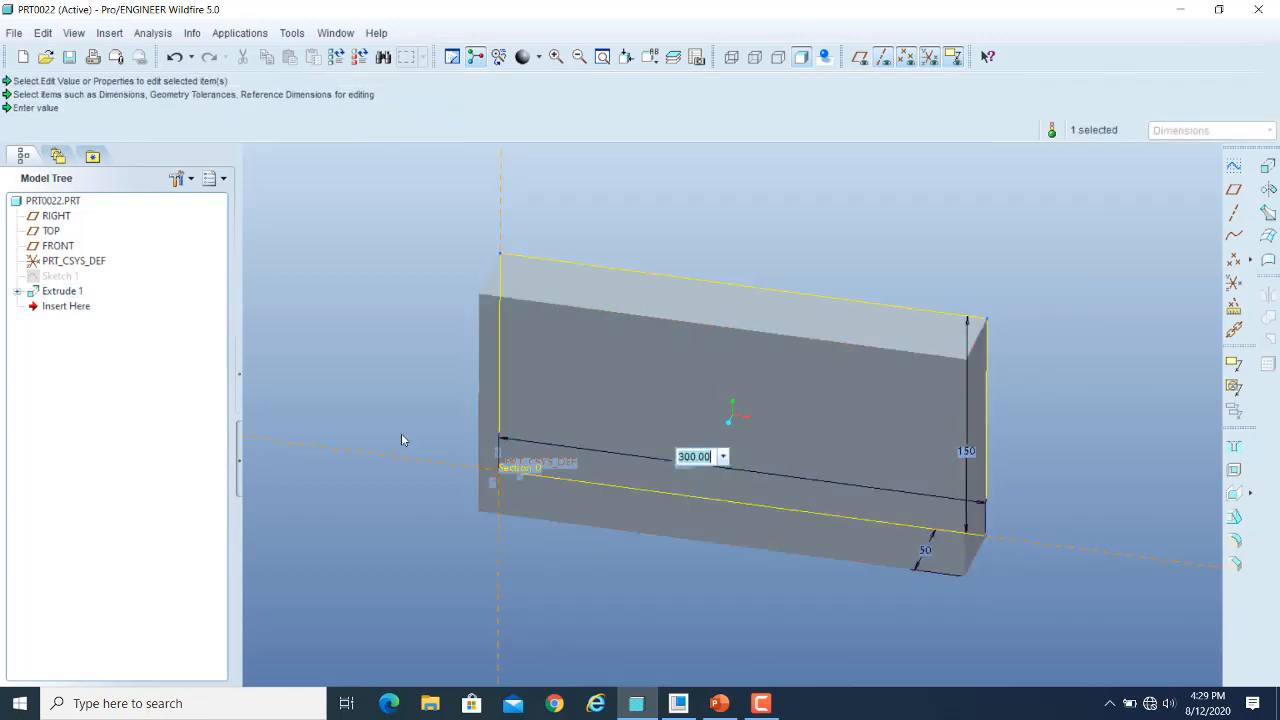
text(200)
key(Return)
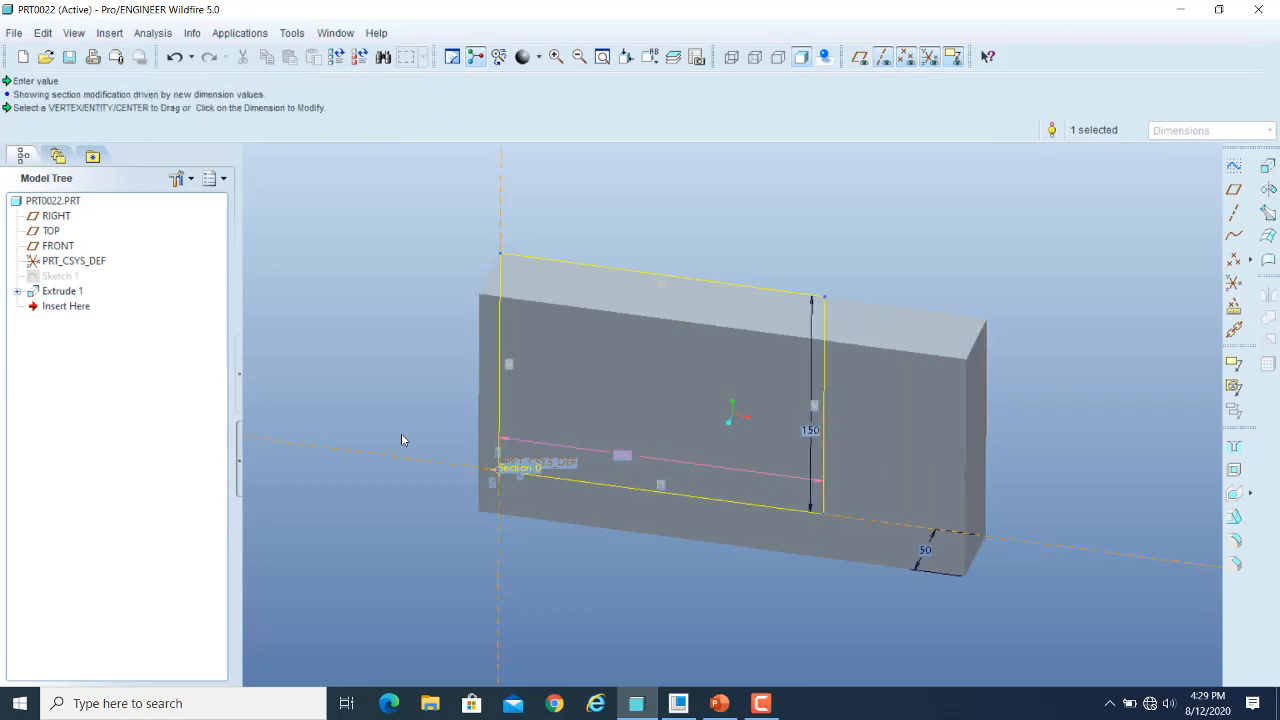
click(336, 56)
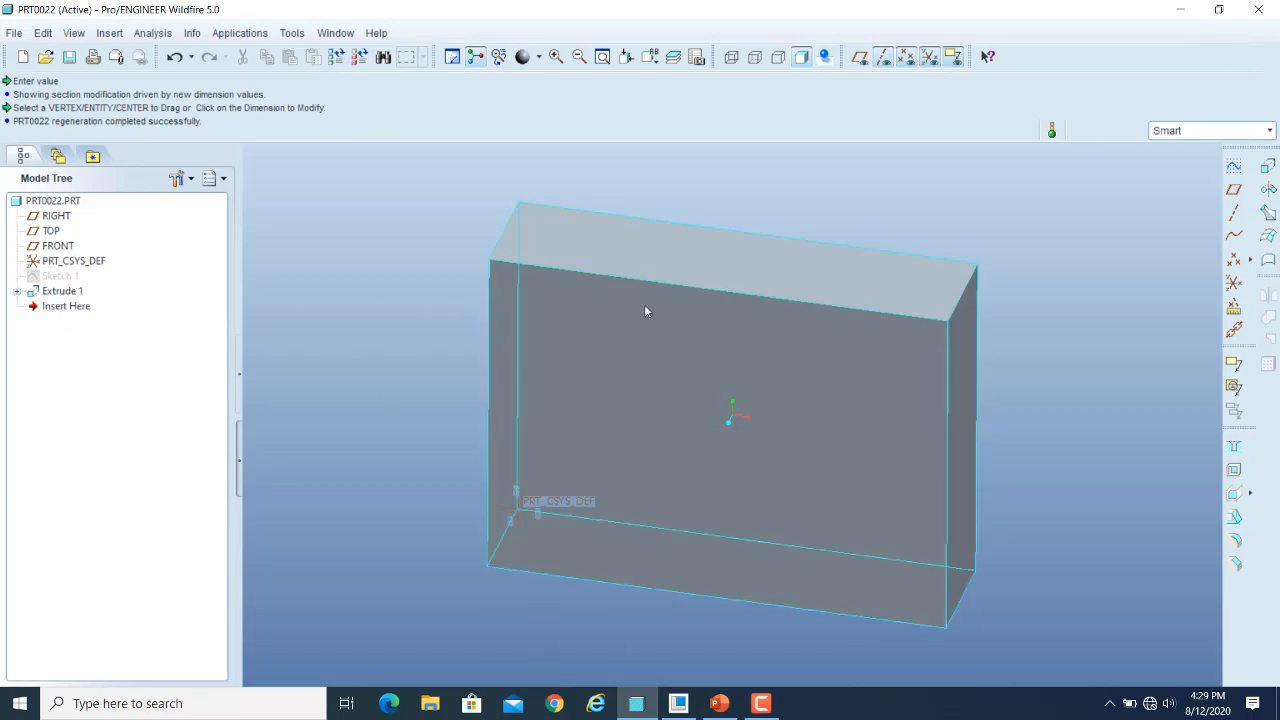
Show Sketch 1's dimensions with Dynamic Edit and leave the edit
click(58, 277)
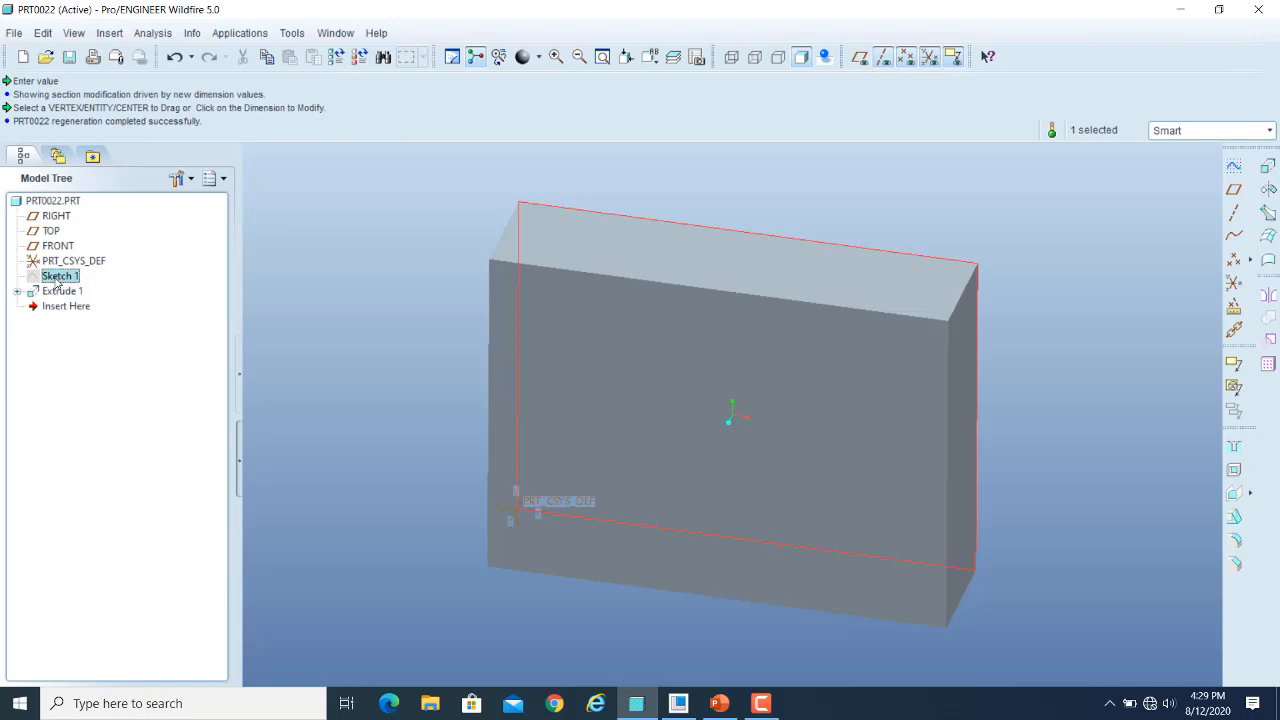
right_click(60, 278)
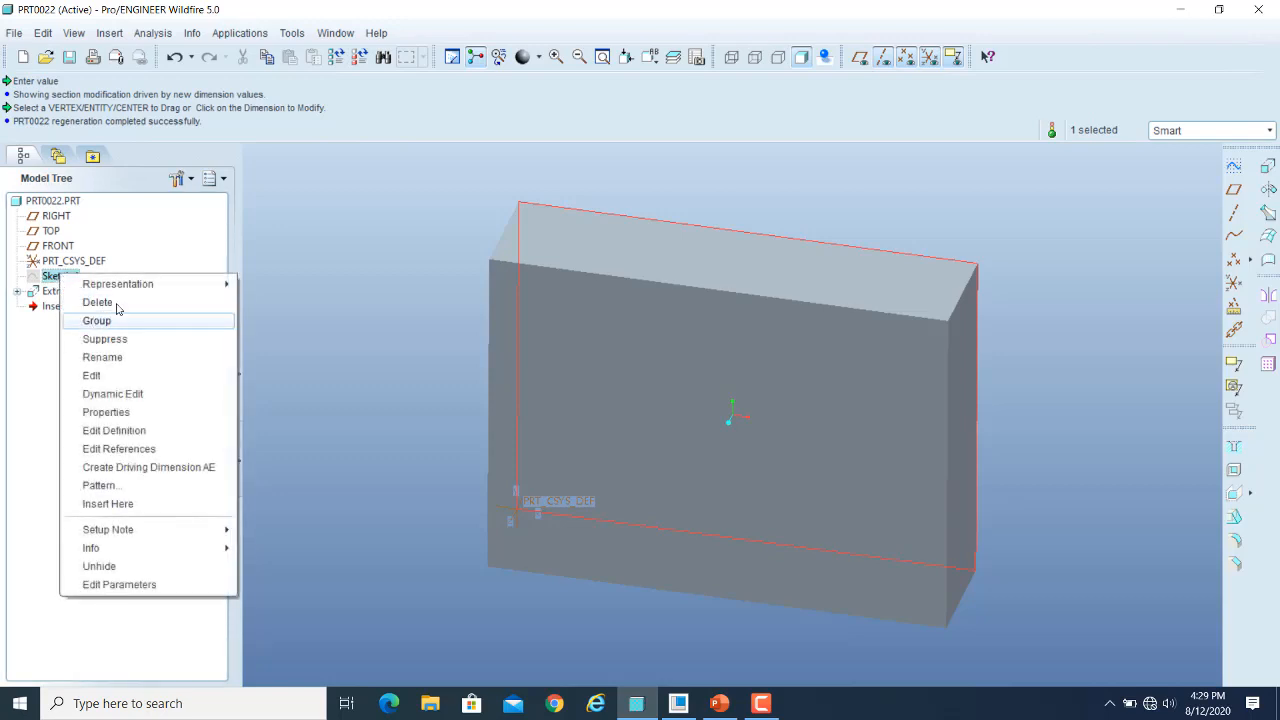
click(137, 395)
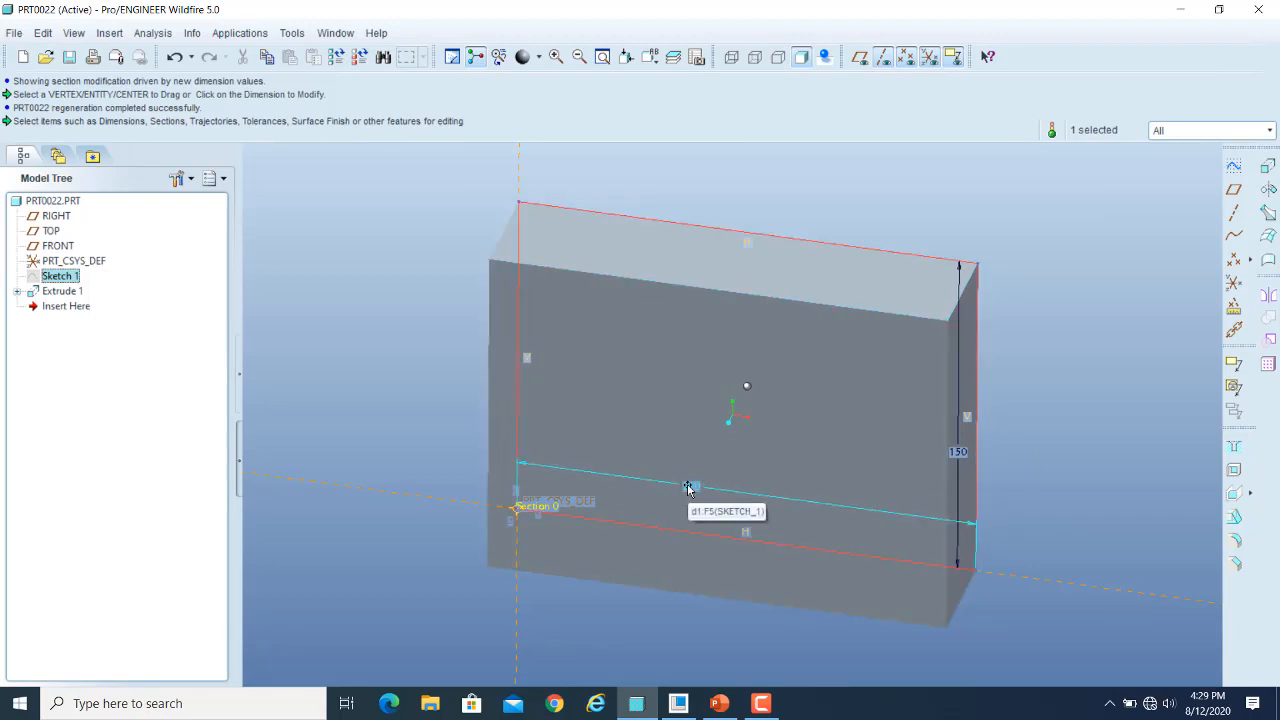
click(401, 371)
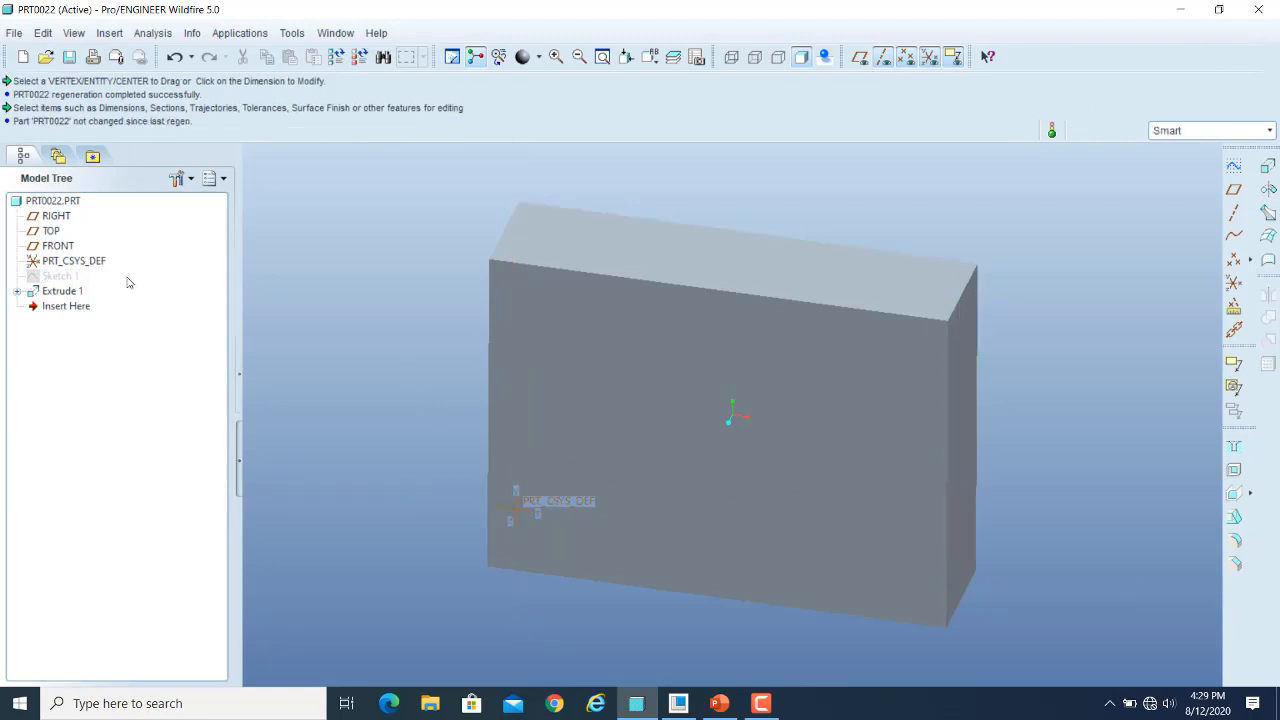
Redefine Sketch 1 and stretch its rectangle horizontally from the upper corner to a length of 260 mm
click(63, 279)
right_click(62, 280)
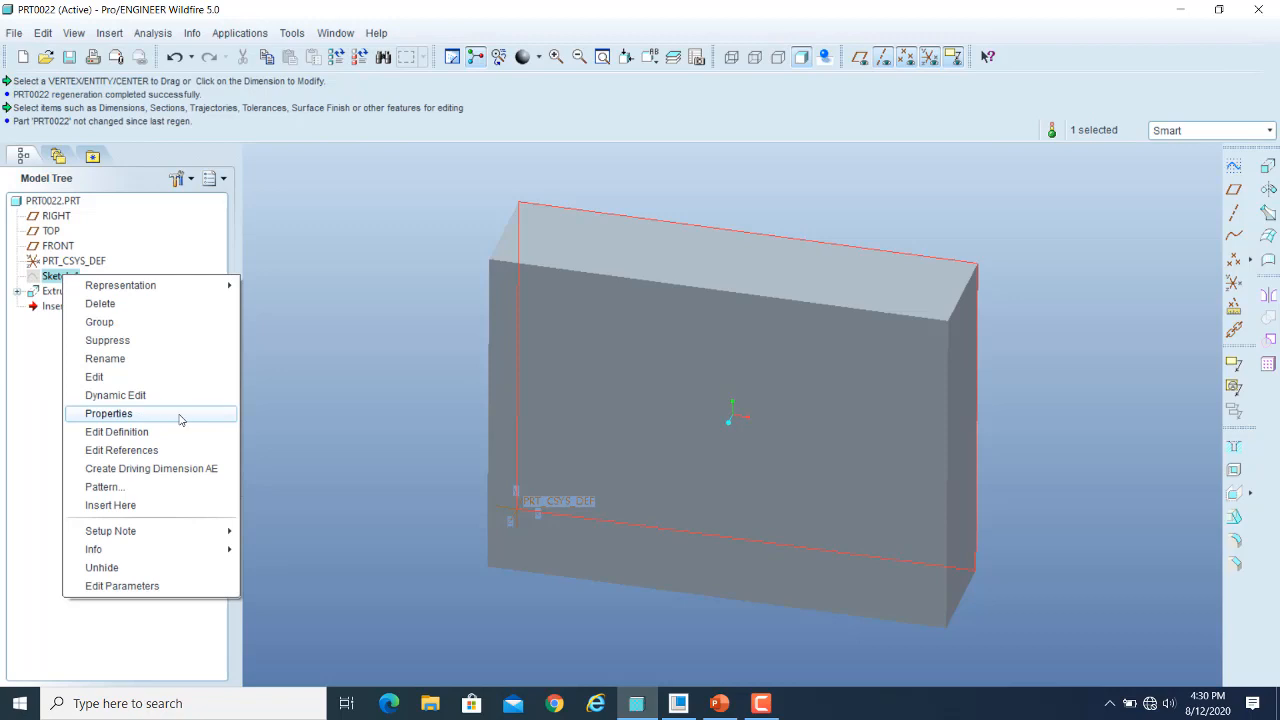
click(148, 436)
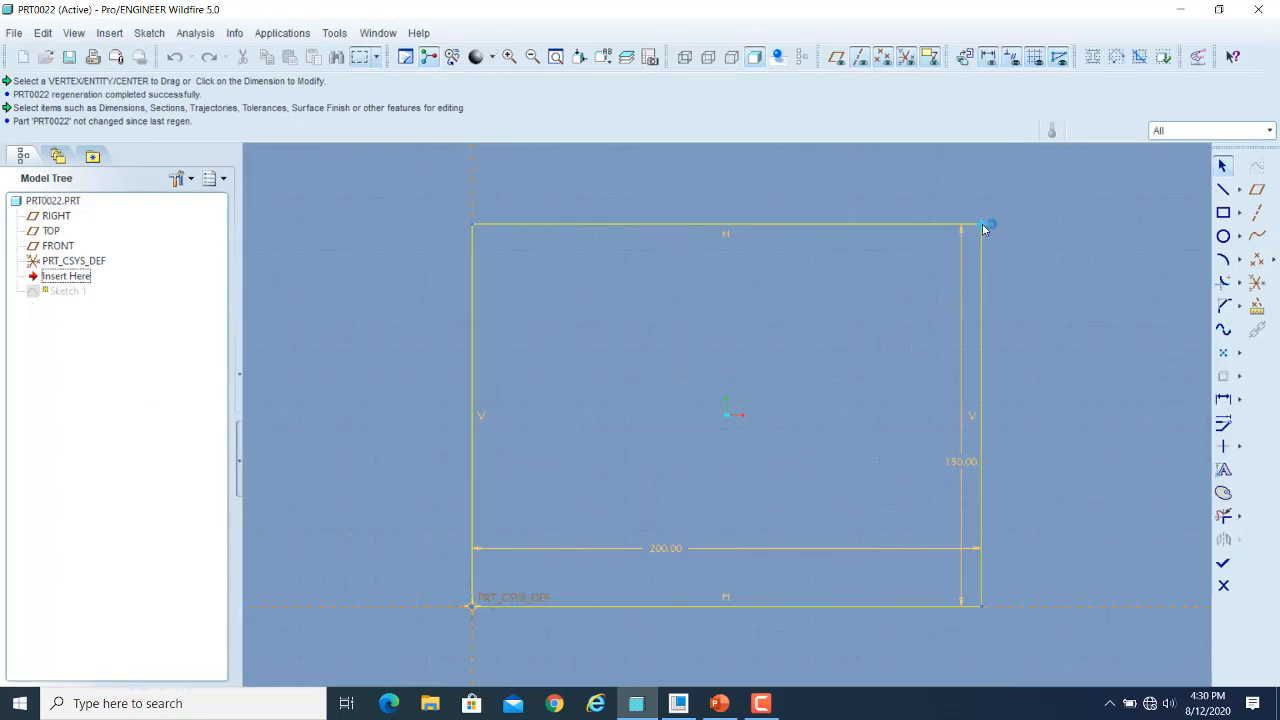
drag(982, 224, 1131, 227)
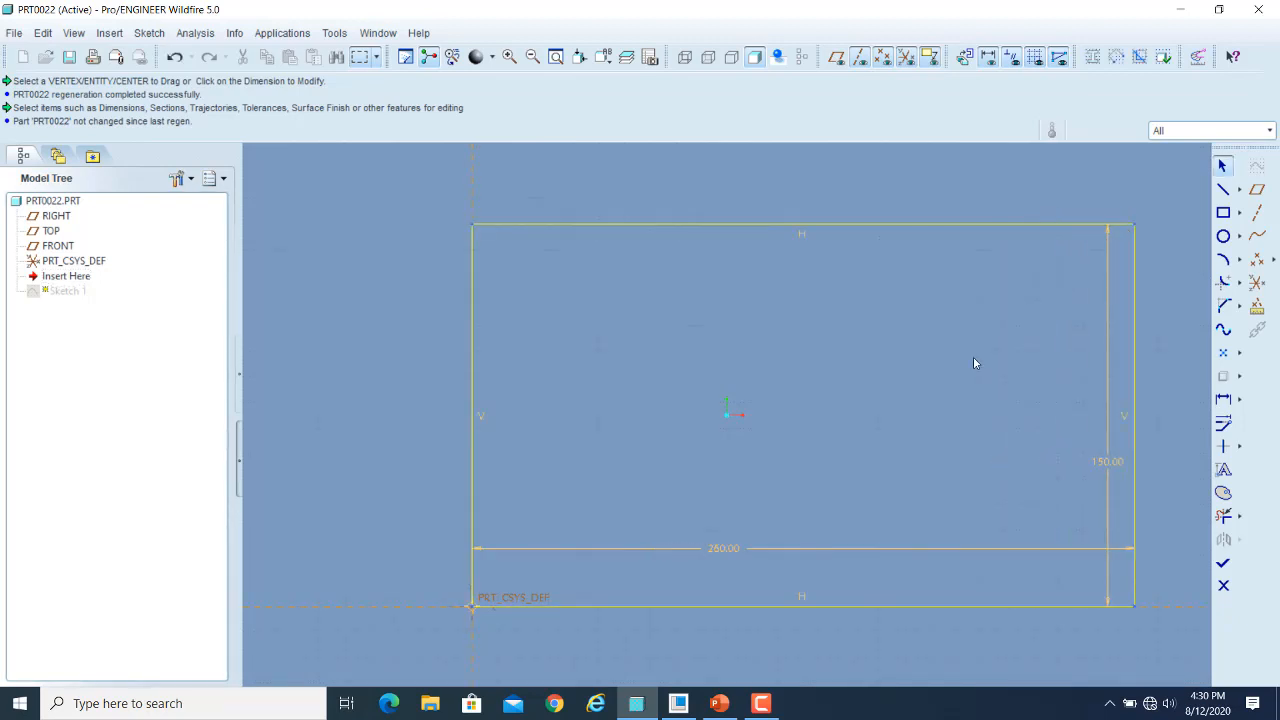
Sketch a circle about 45 mm in diameter inside the rectangle, near its upper-left corner
click(1224, 237)
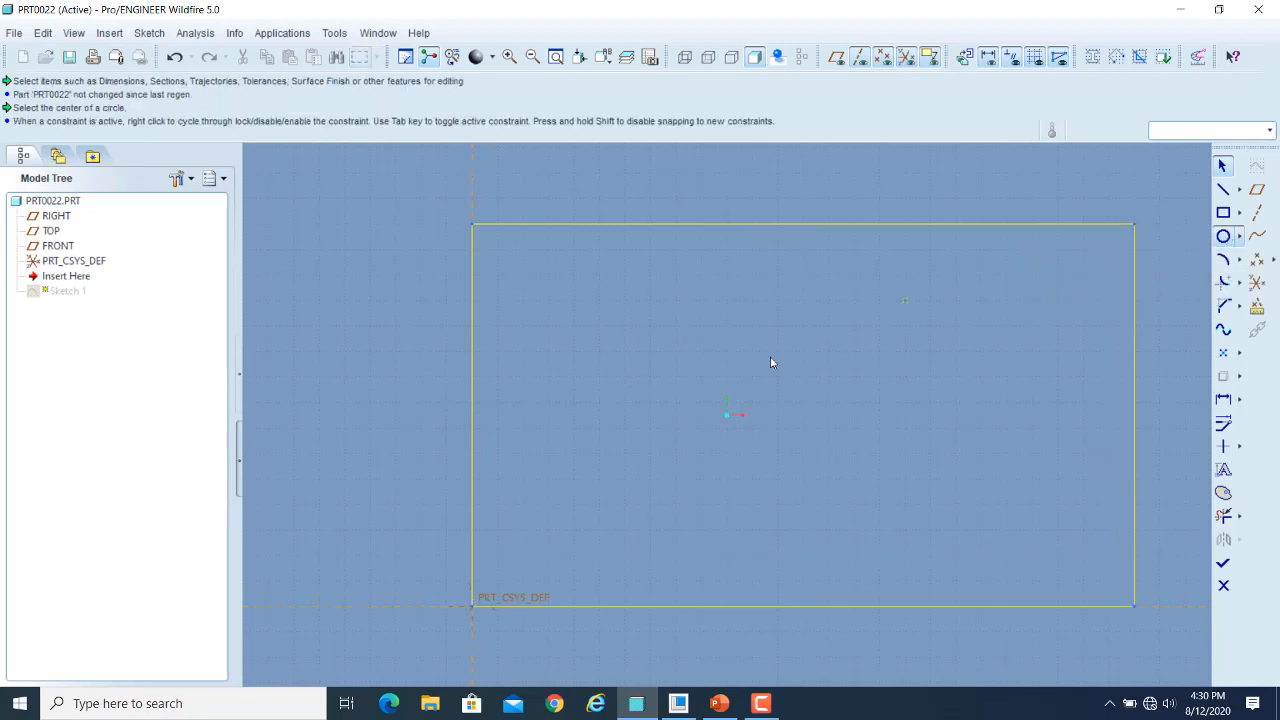
click(598, 326)
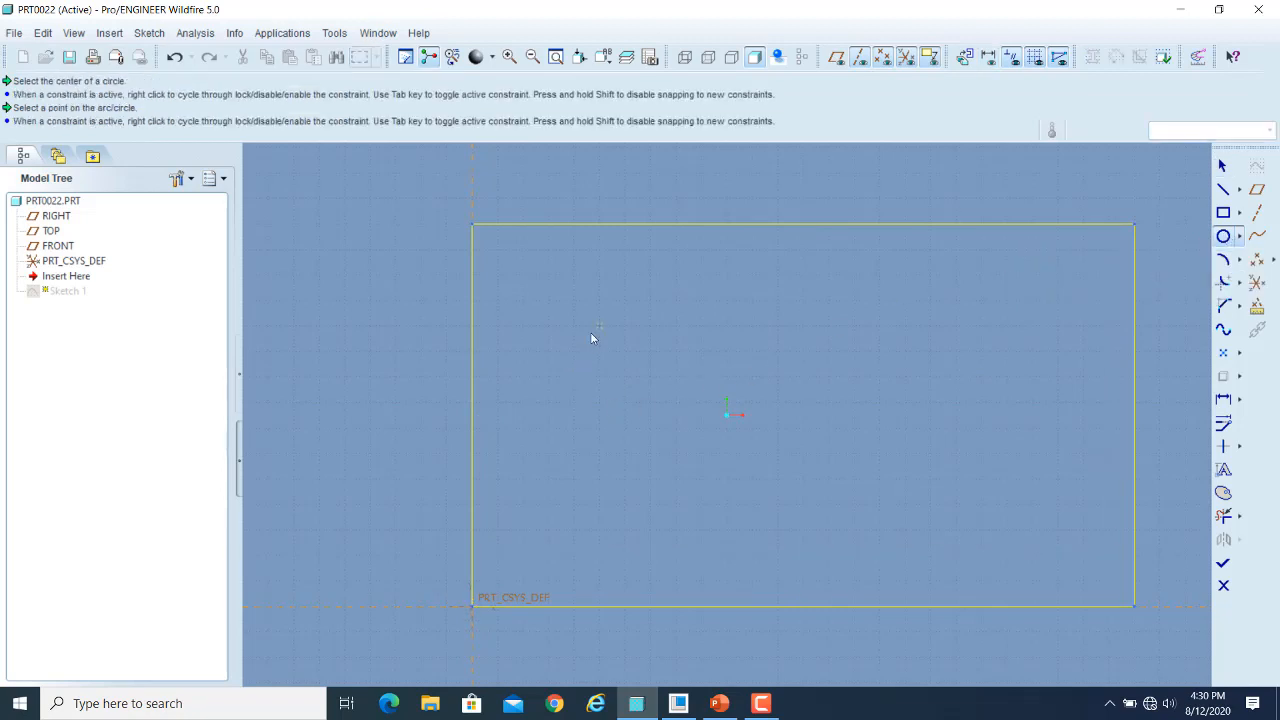
click(612, 275)
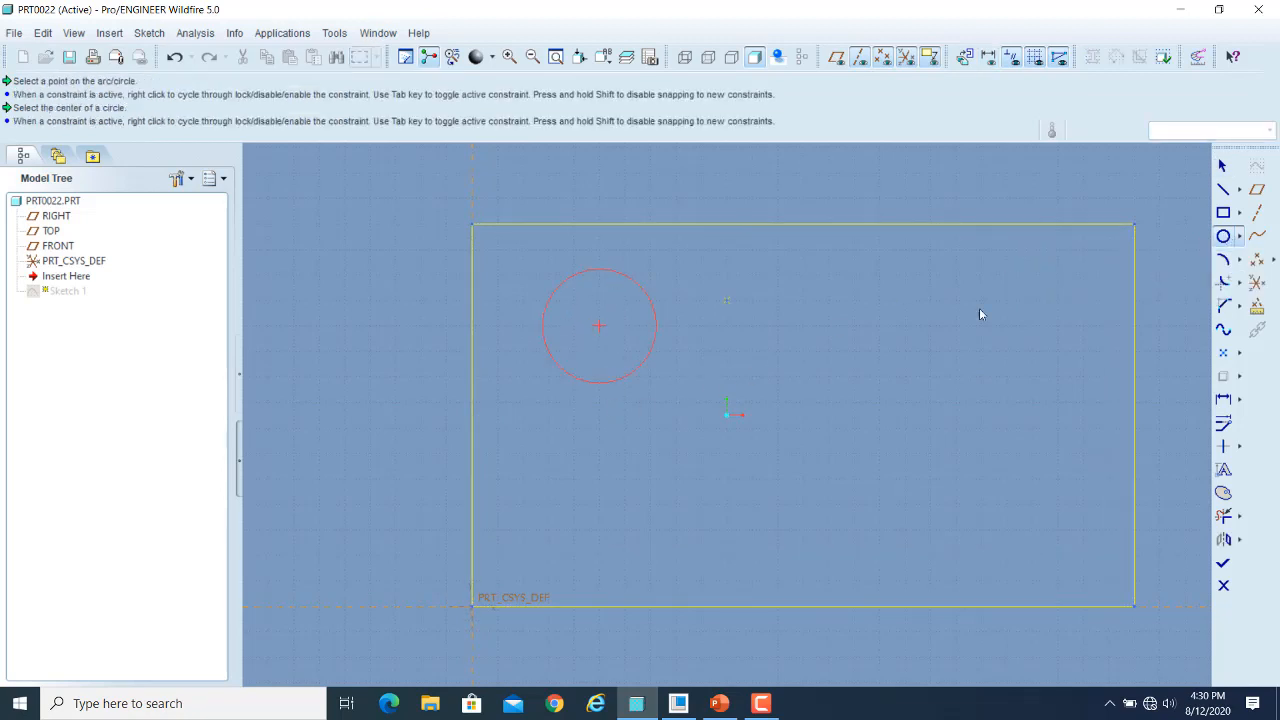
Sketch an inner rectangle about 80 by 50 mm near the outer rectangle's lower-right corner
click(1223, 212)
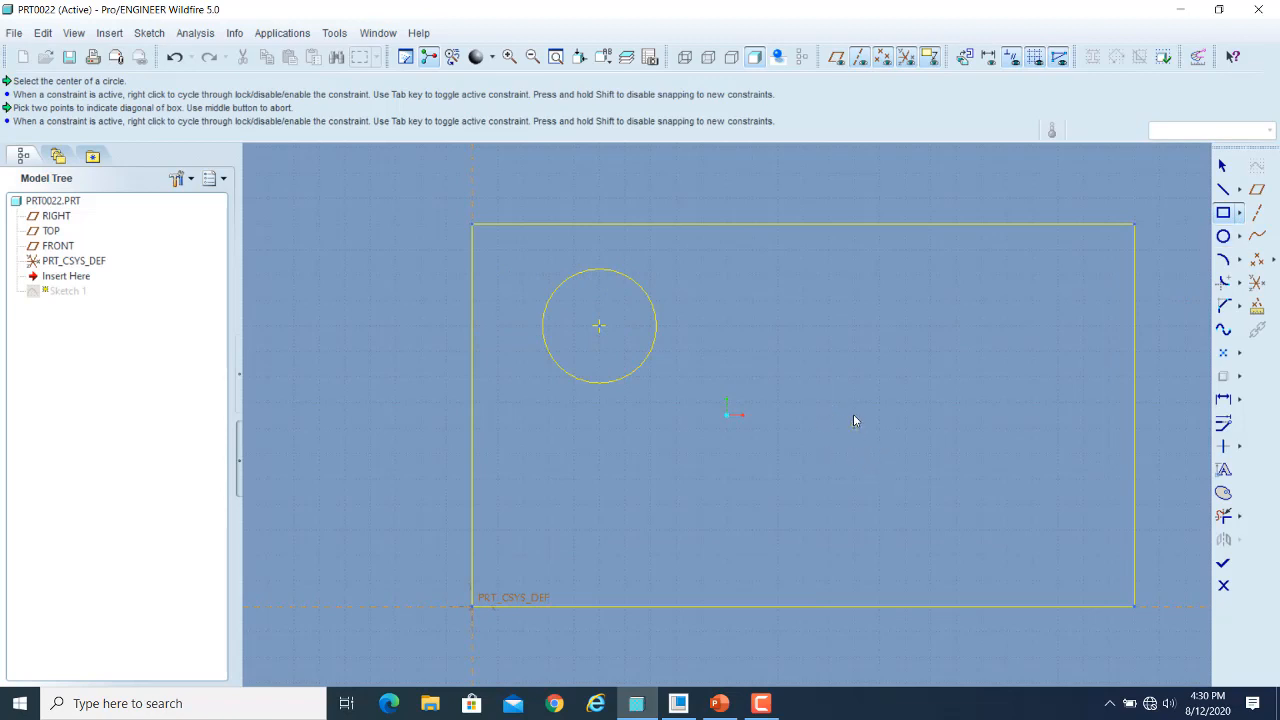
click(854, 404)
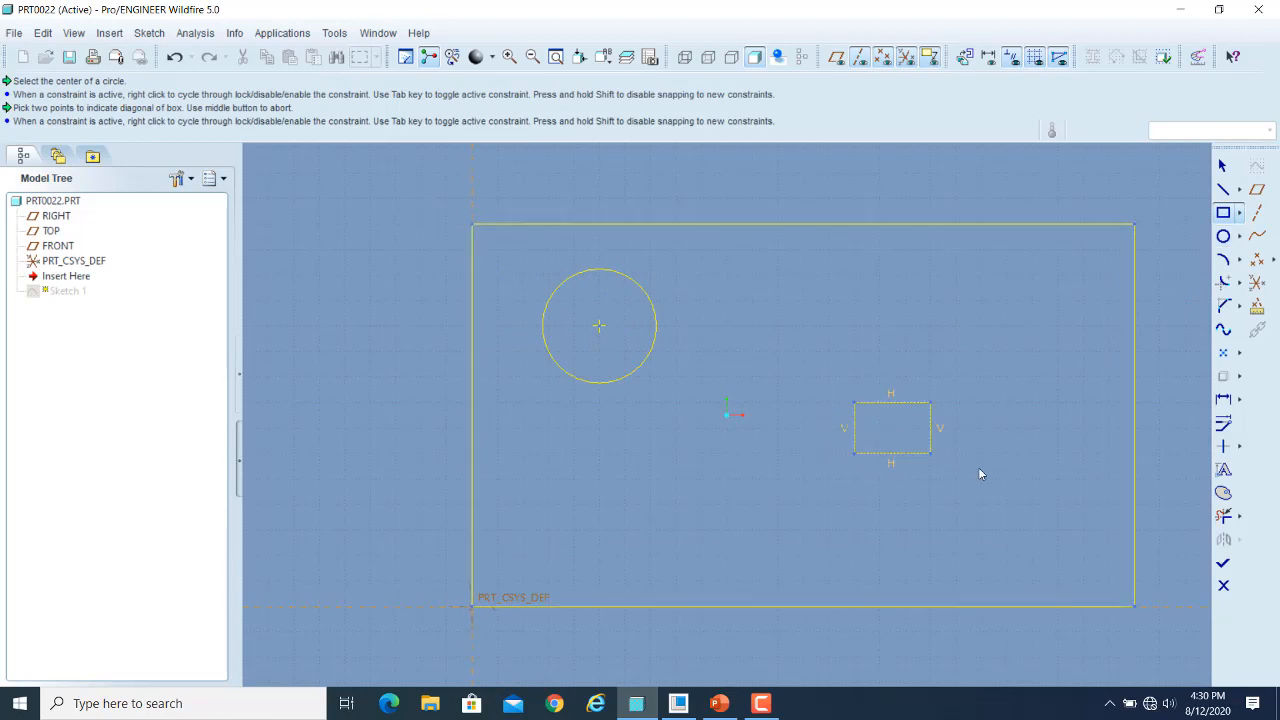
click(1060, 530)
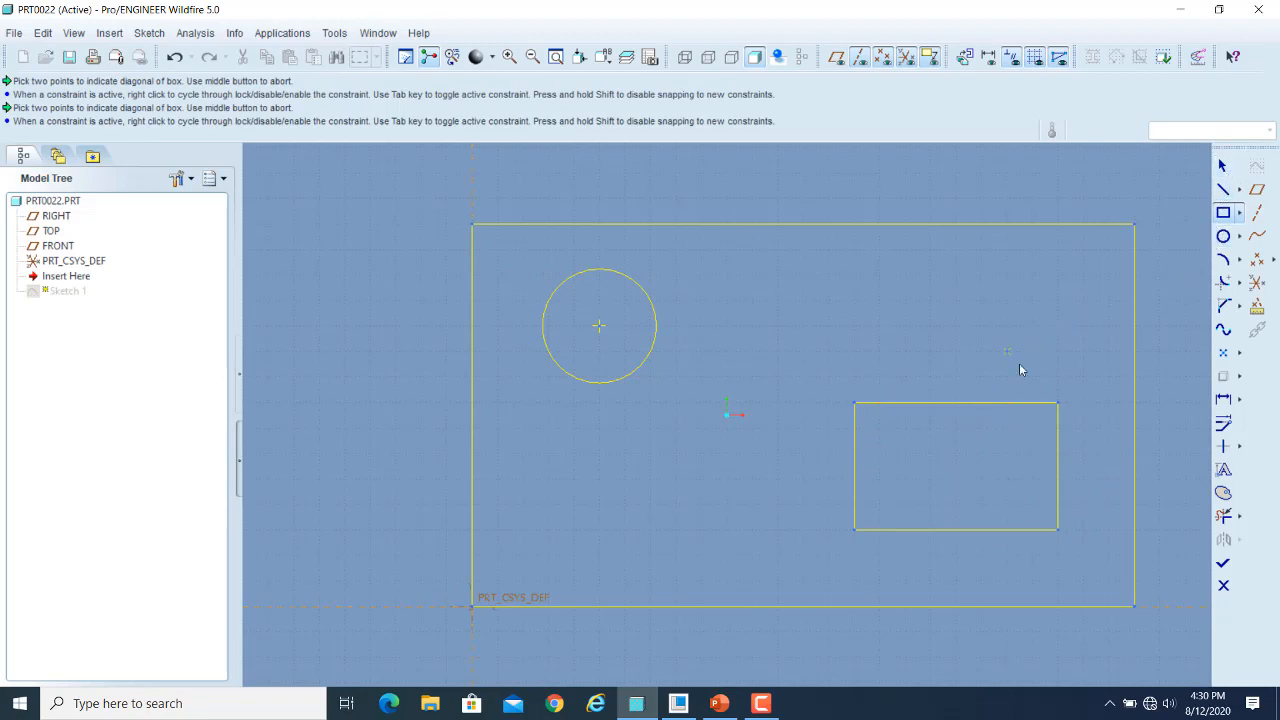
click(1224, 168)
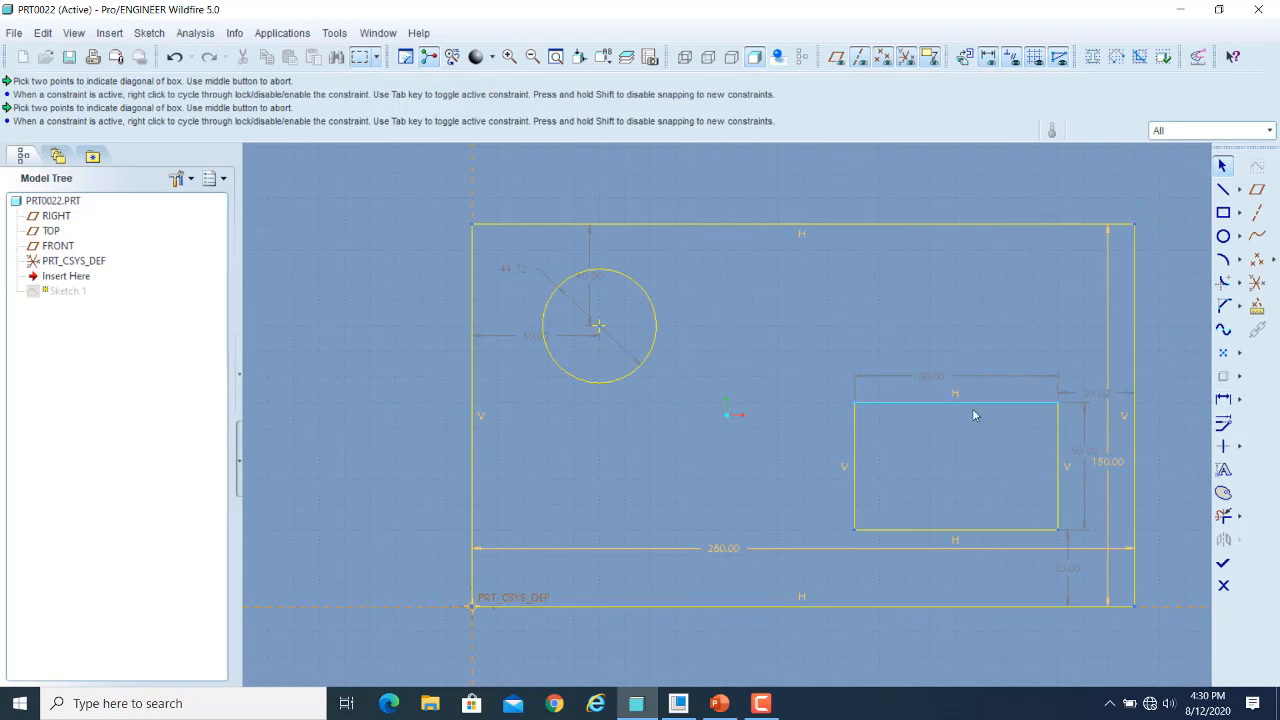
Confirm the inner rectangle's width as 80 mm and complete the sketch to update the block
double_click(928, 381)
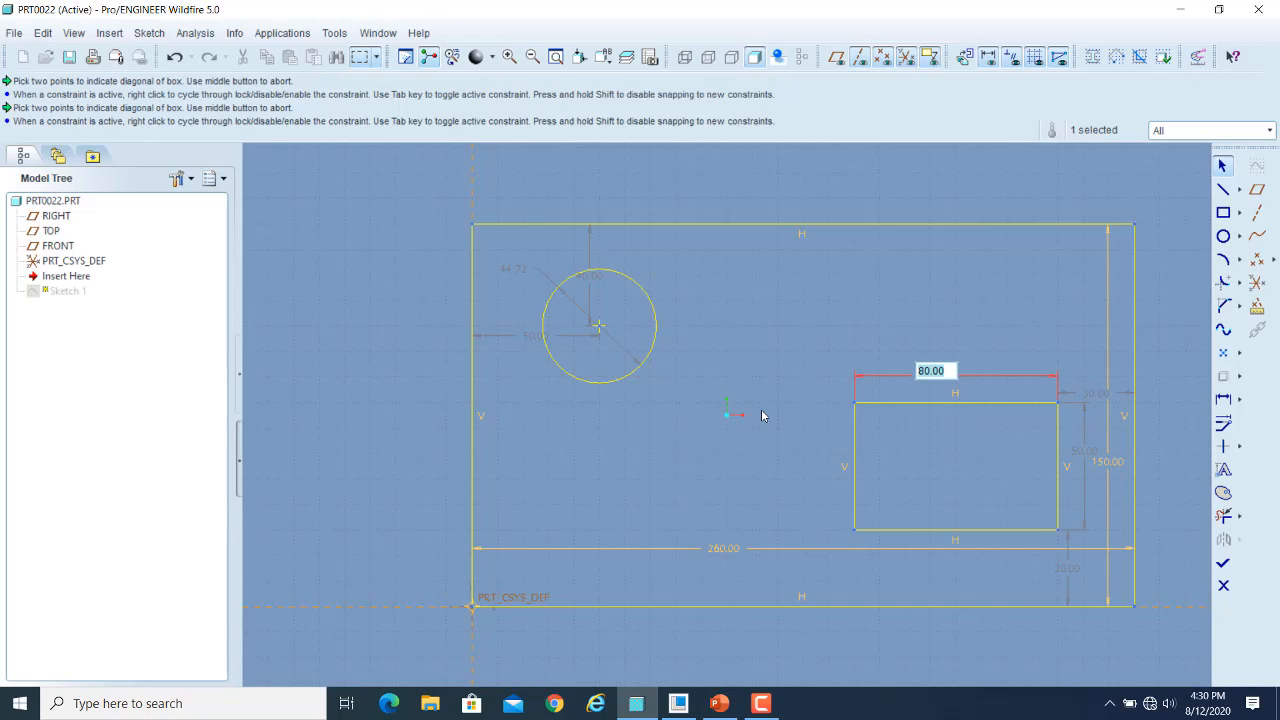
key(Return)
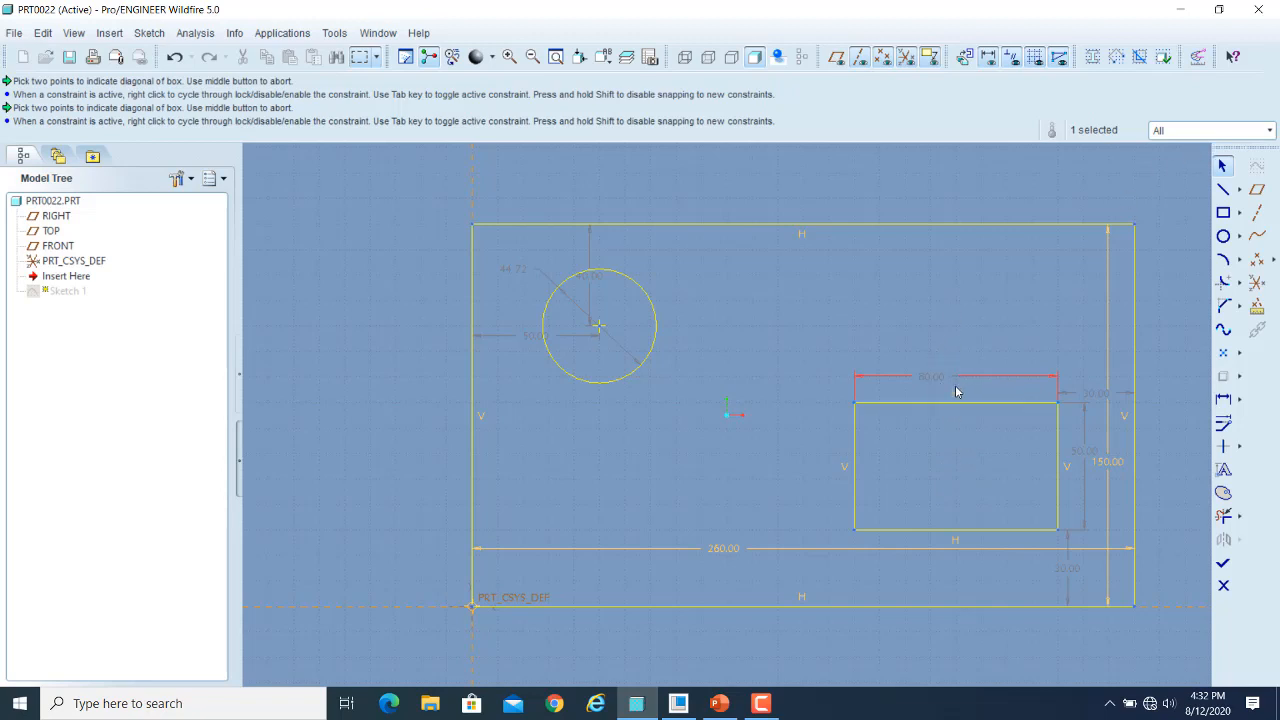
click(1225, 565)
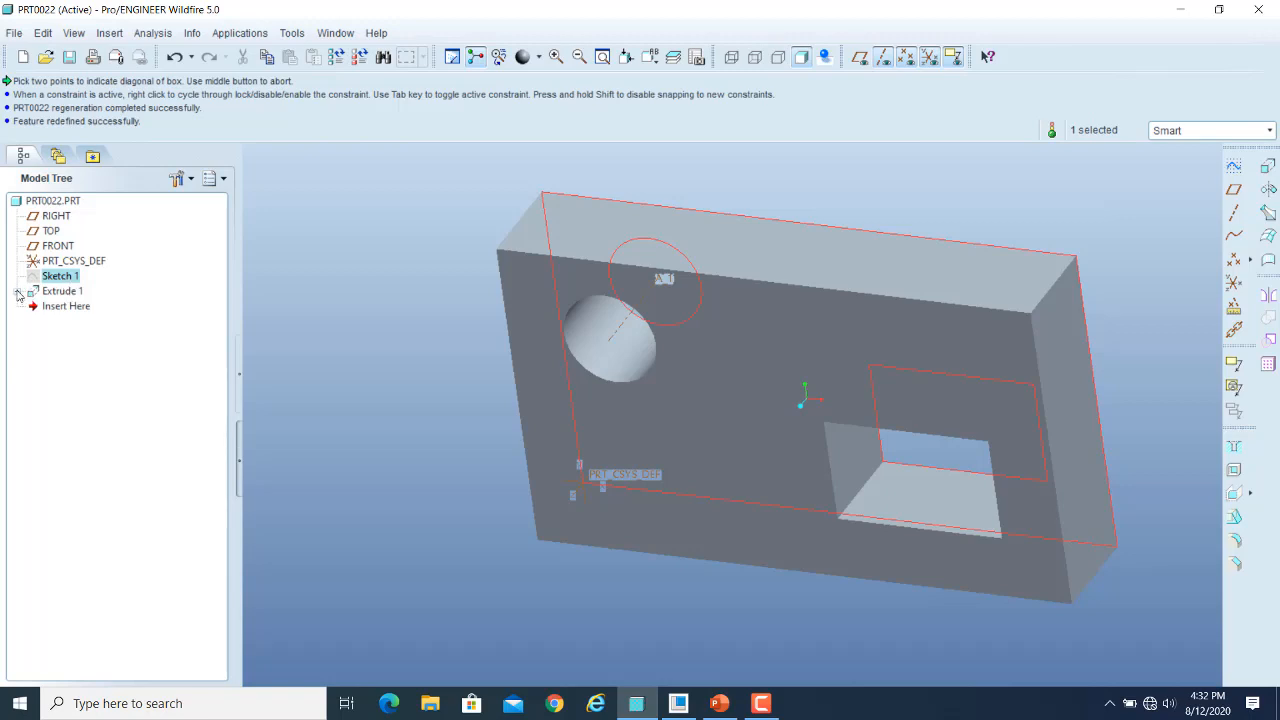
Inspect the sketch nested under Extrude 1 and view the block's openings from a slightly different angle
click(18, 292)
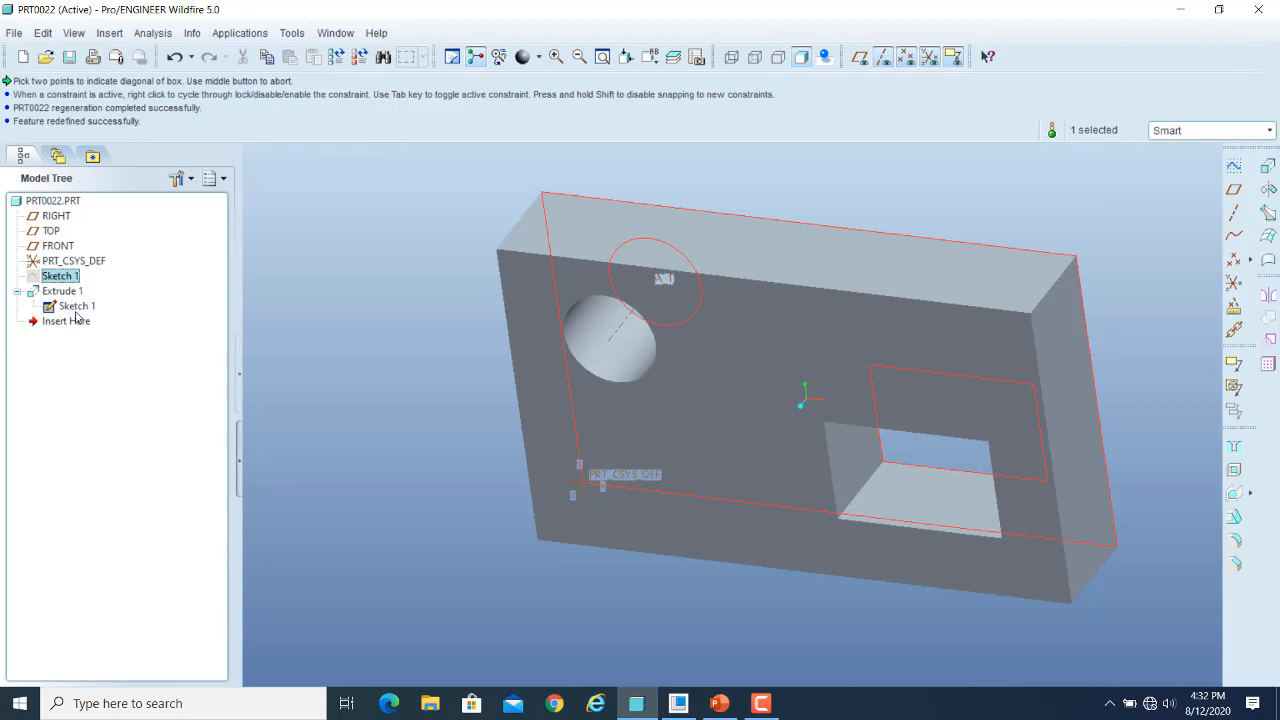
click(18, 292)
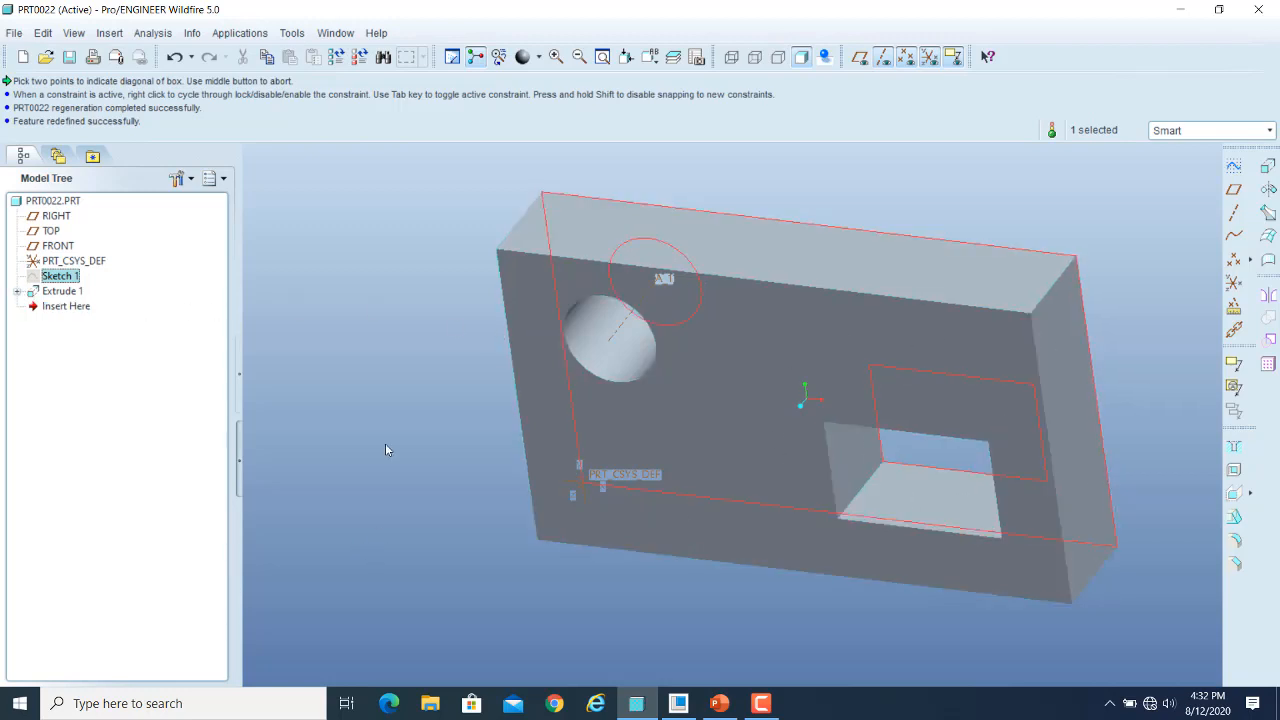
mouse_move(491, 411)
middle_down()
mouse_move(491, 374)
mouse_move(524, 384)
mouse_move(500, 394)
mouse_move(497, 416)
middle_up()
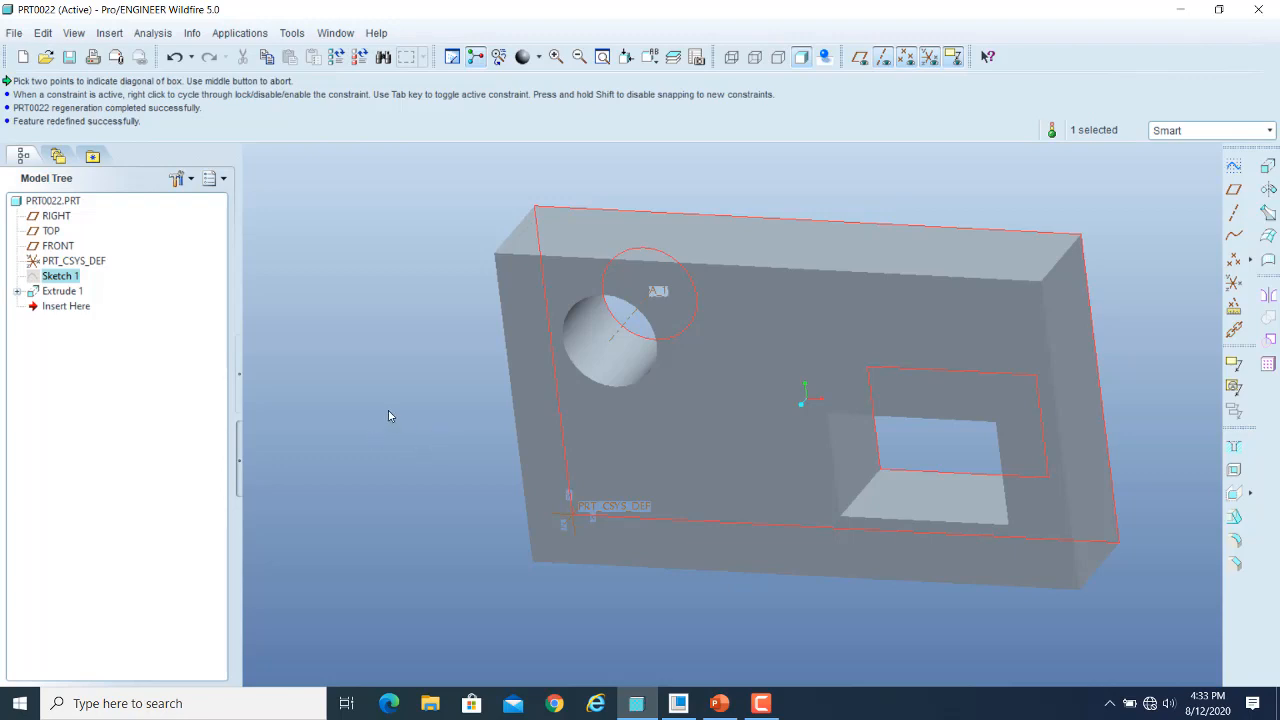
Redefine Sketch 1 with a circle about 28 in diameter inside the rectangular cutout, and examine the resulting cylinder
right_click(54, 276)
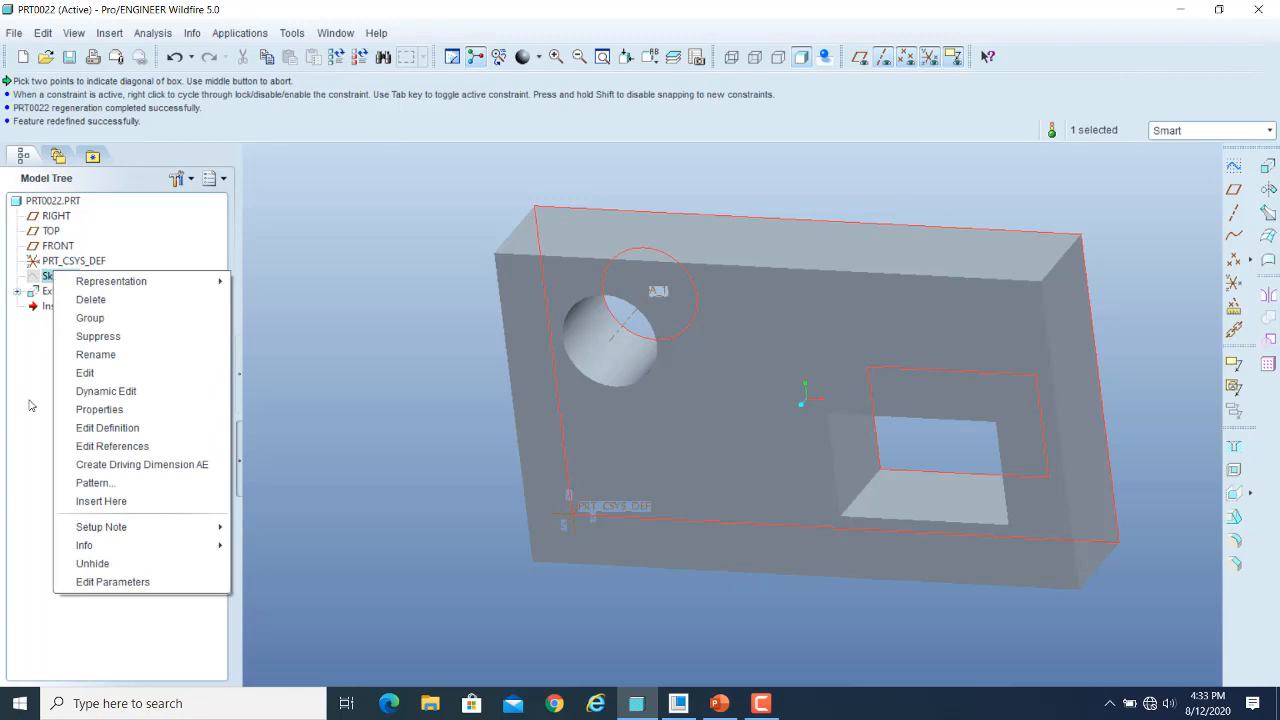
click(112, 428)
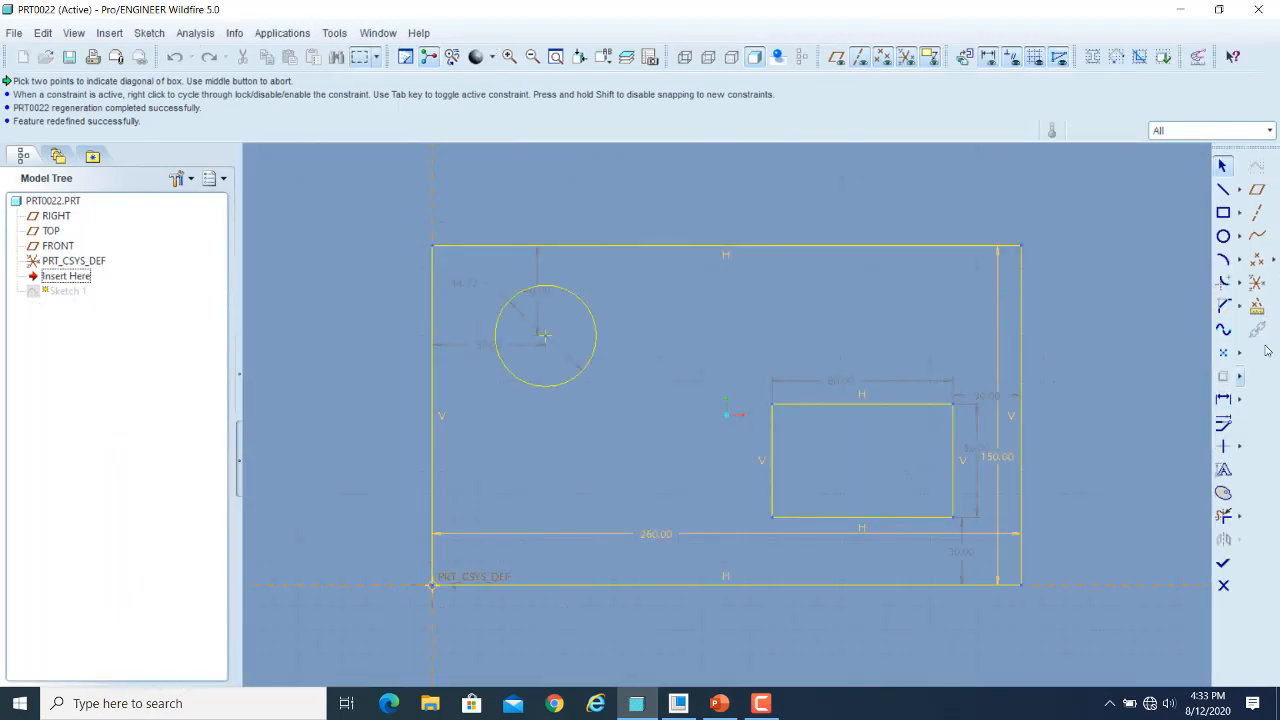
click(1222, 240)
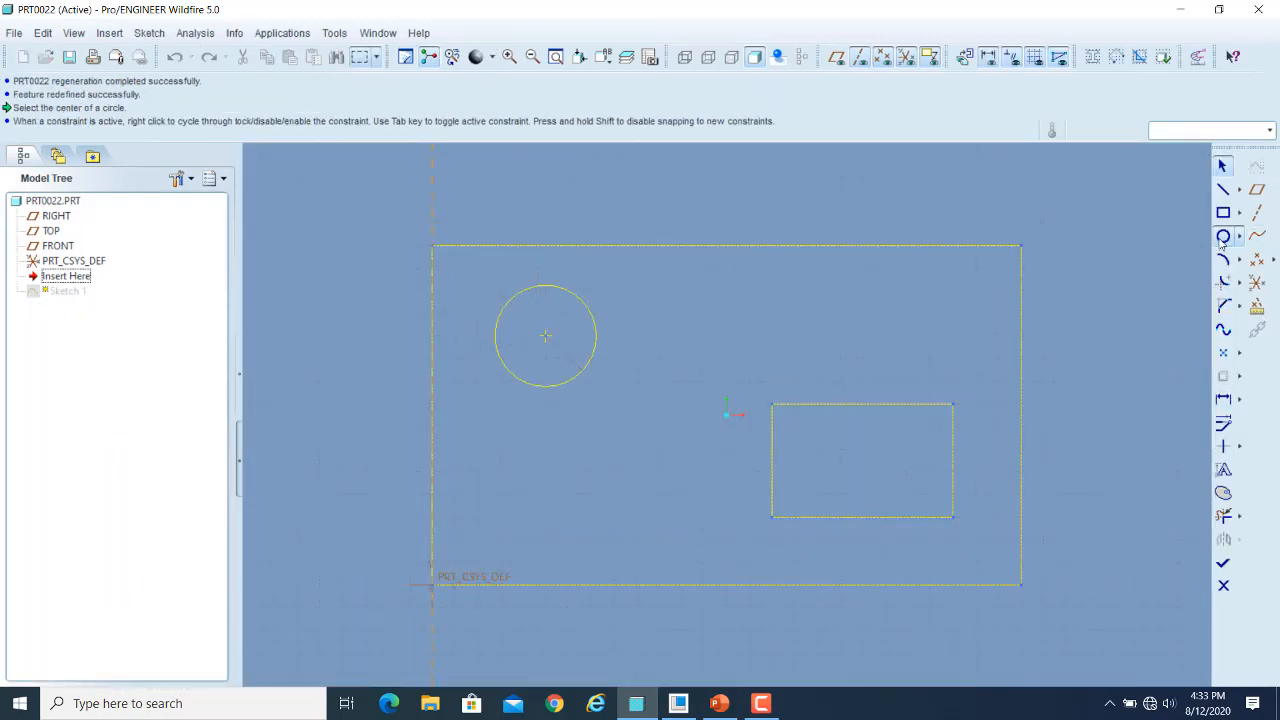
click(862, 449)
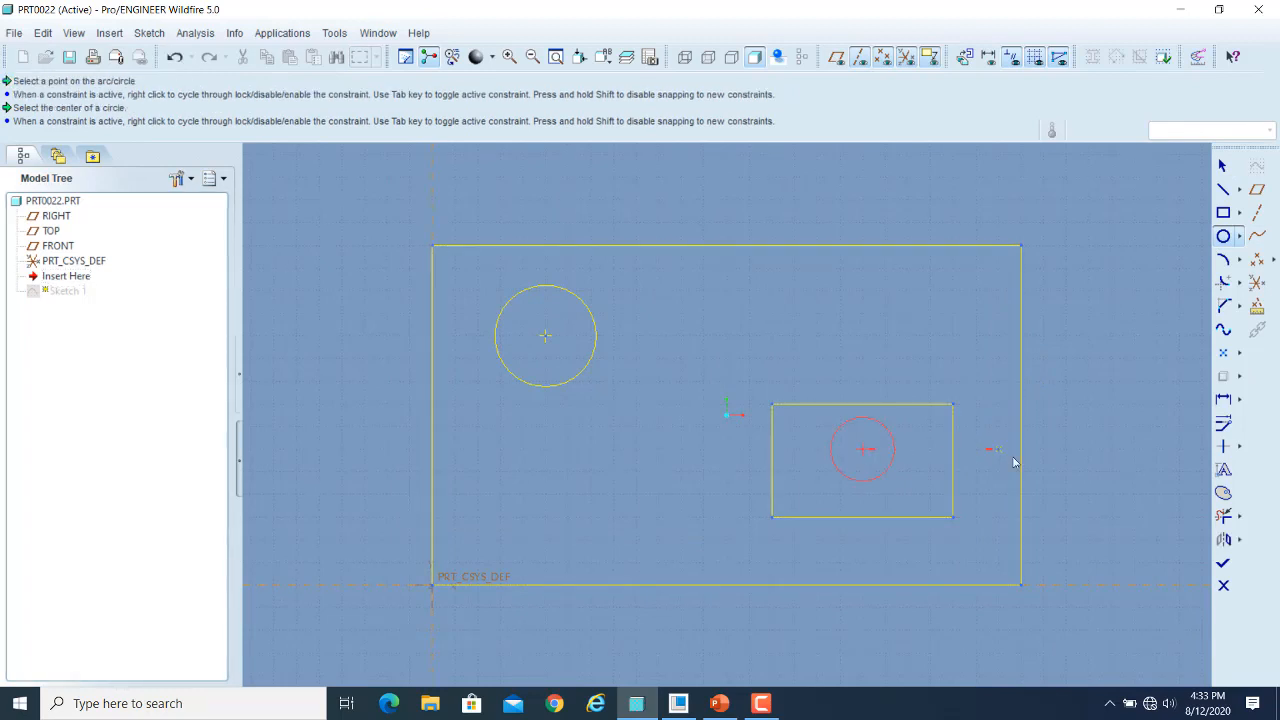
click(1222, 563)
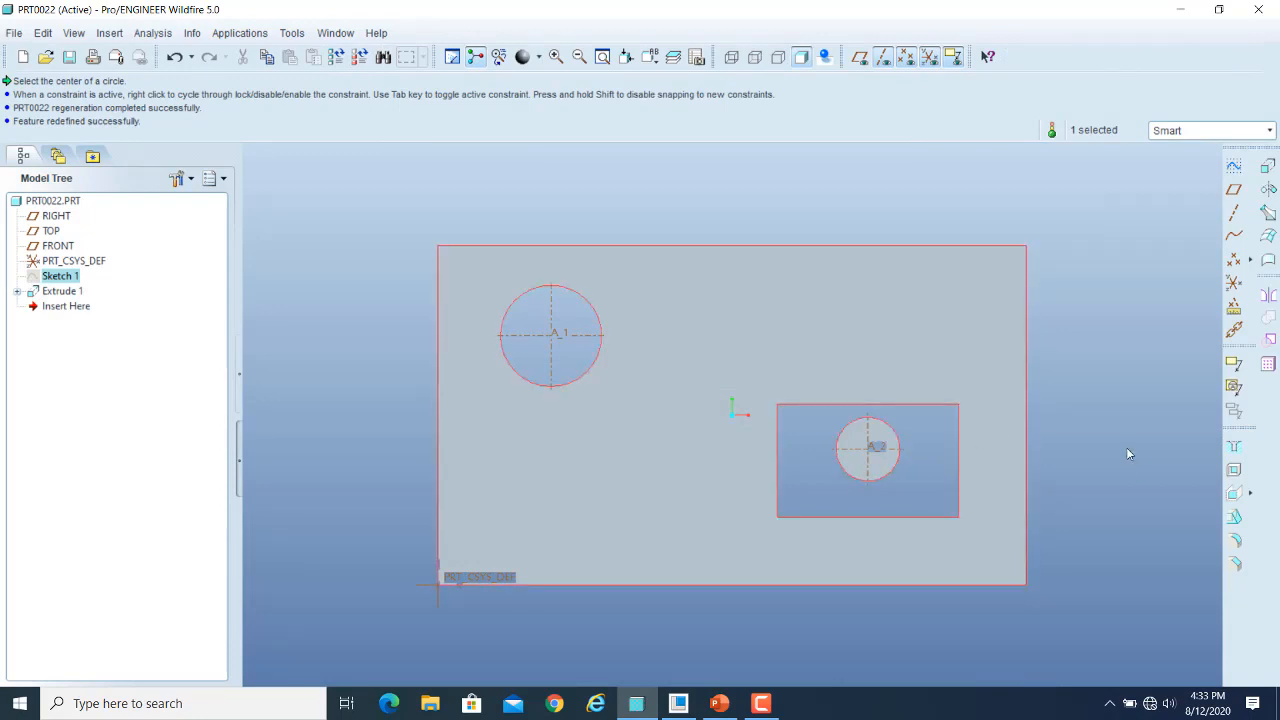
mouse_move(1127, 449)
middle_down()
mouse_move(1108, 470)
mouse_move(1102, 461)
middle_up()
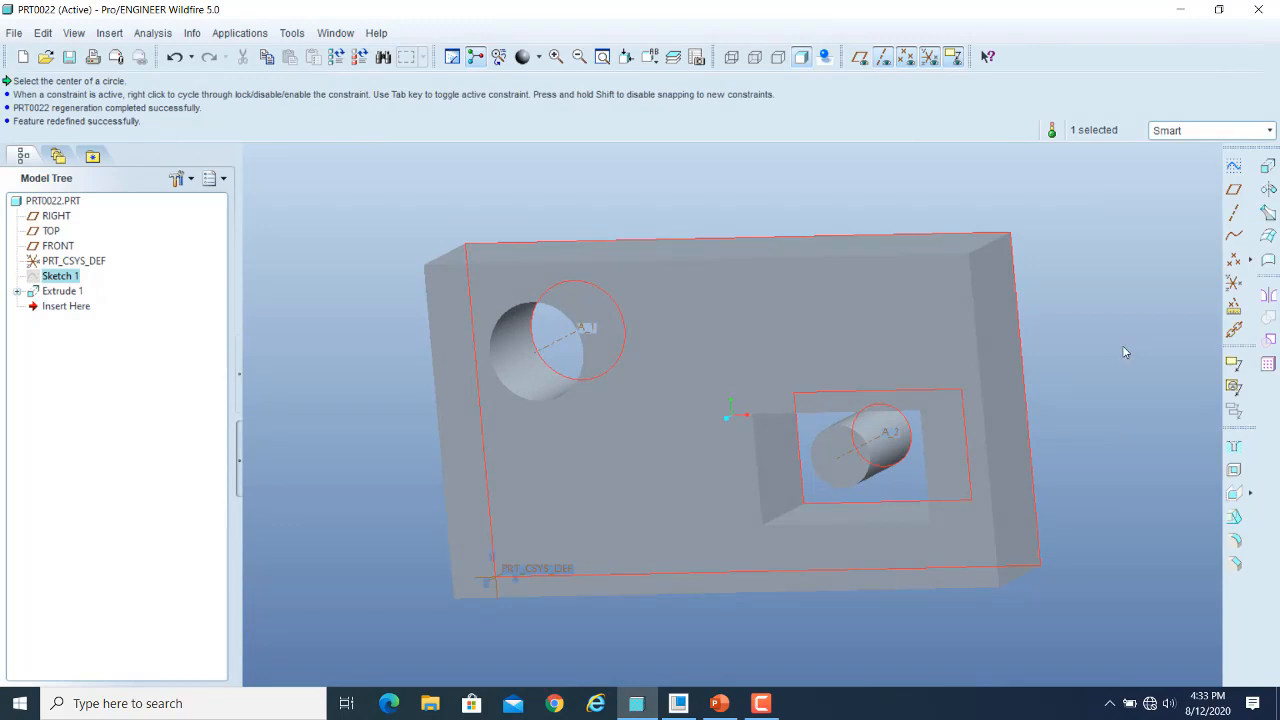
mouse_move(1132, 328)
middle_down()
mouse_move(1129, 289)
mouse_move(1134, 314)
mouse_move(1107, 344)
middle_up()
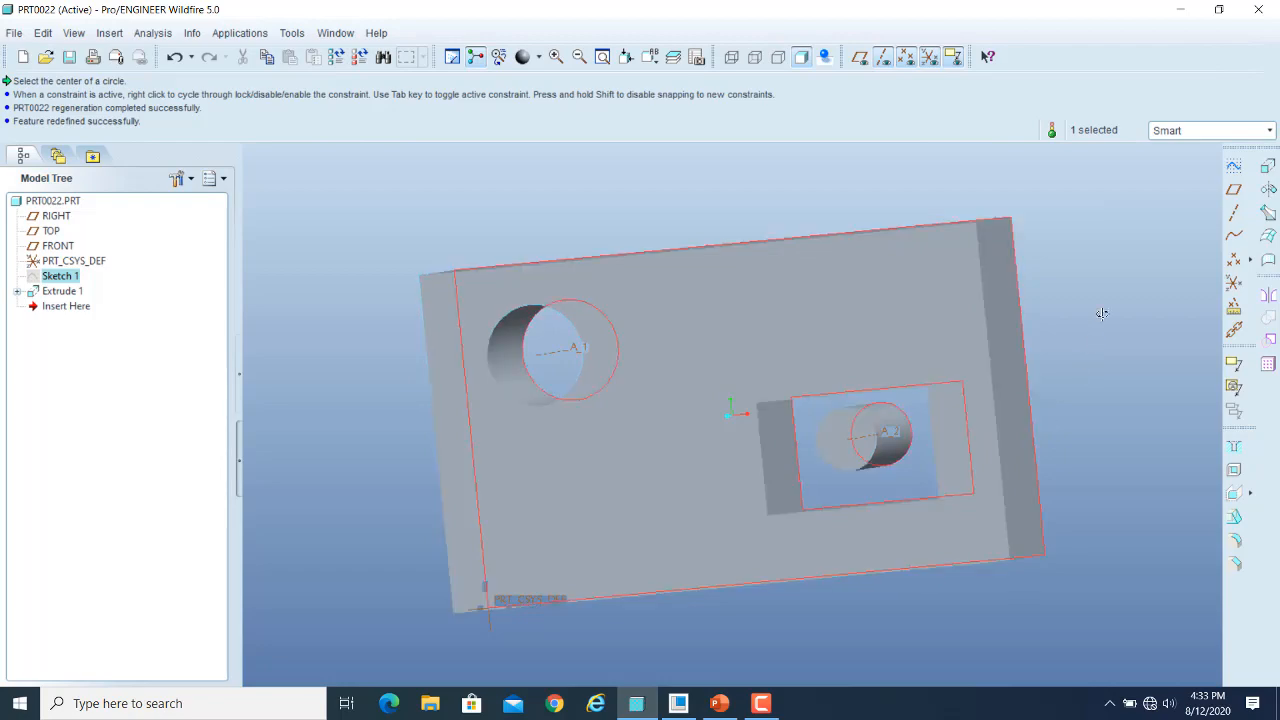
middle_drag(1102, 313, 1091, 371)
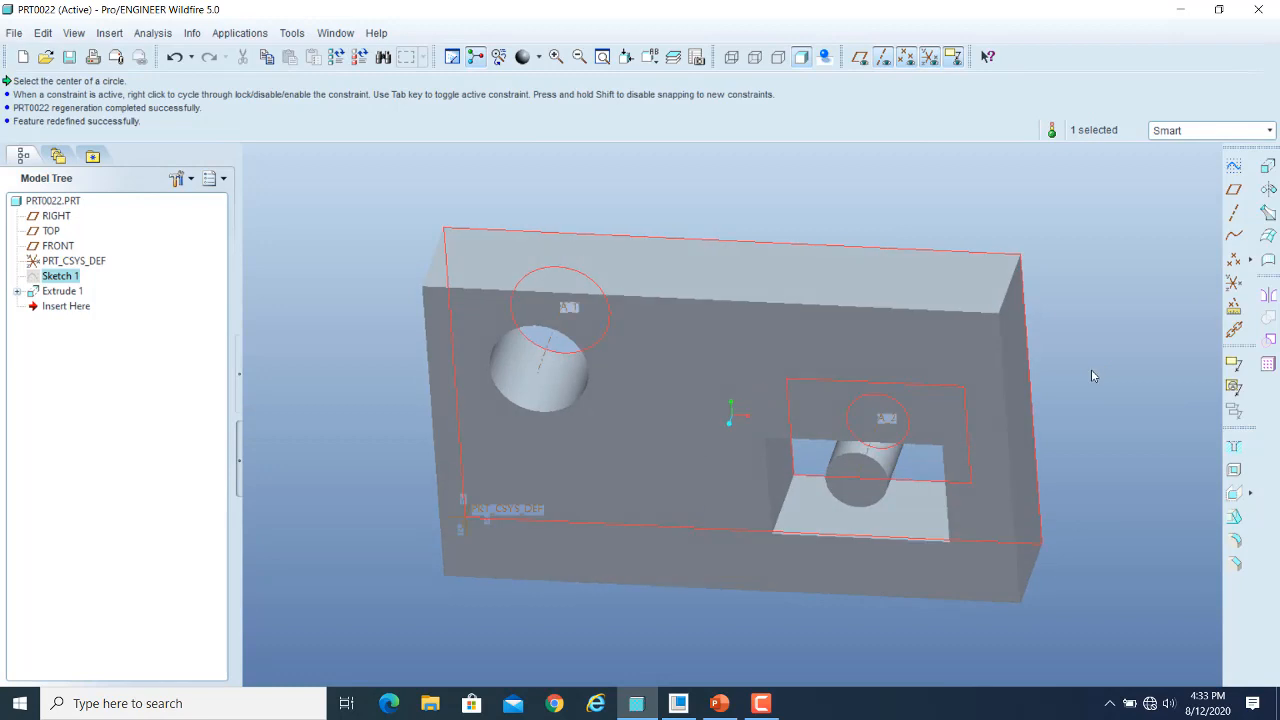
Redefine Sketch 1 by deleting the inner rectangle and the circle inside it, keeping the outline and the large circle
right_click(56, 282)
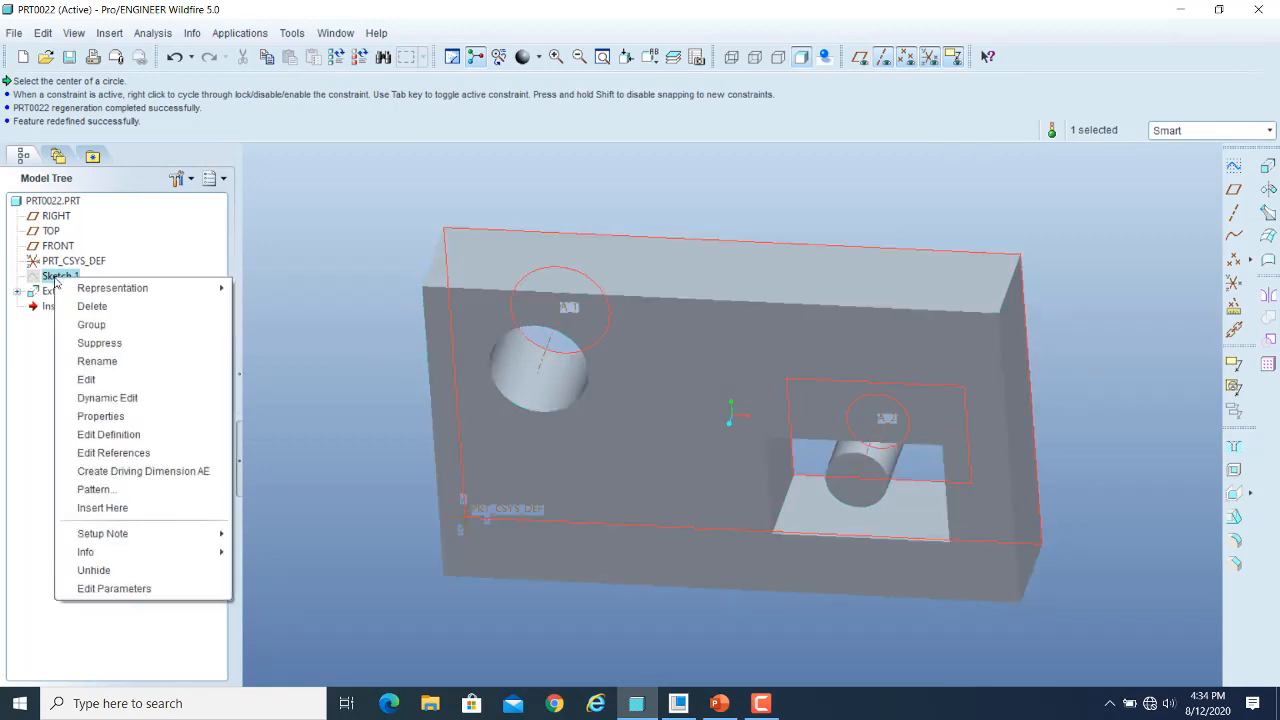
click(108, 434)
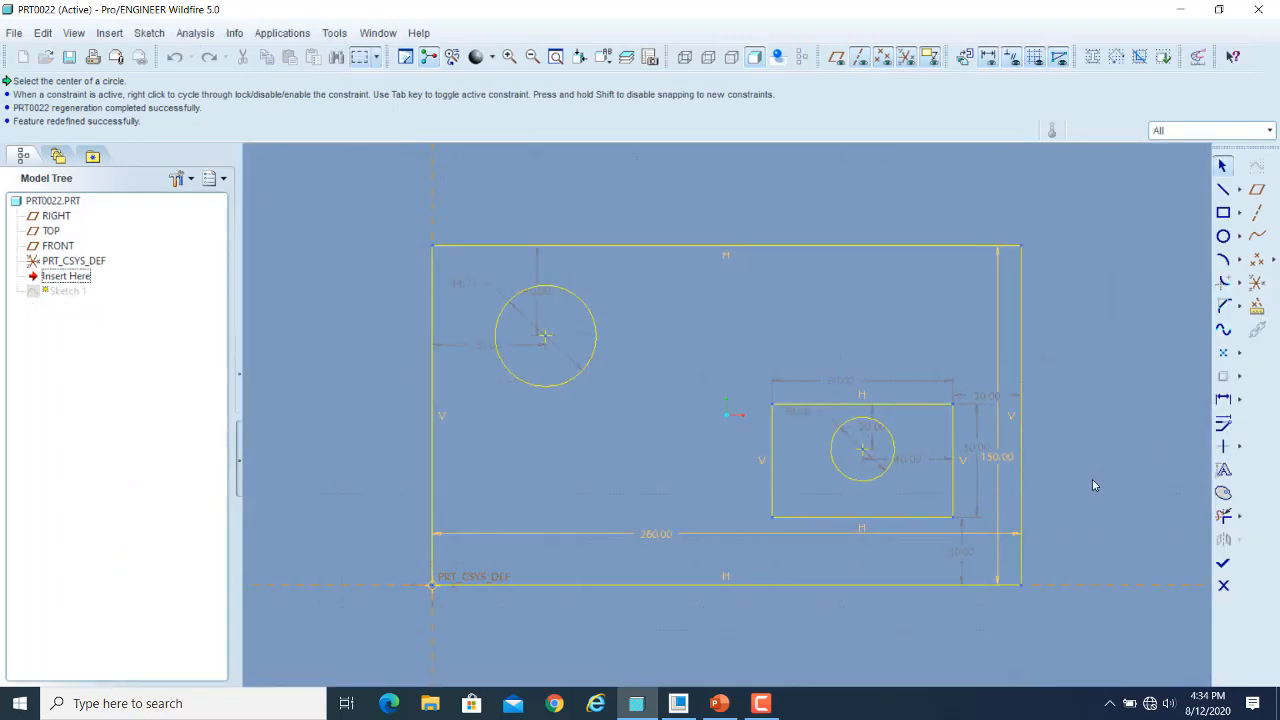
click(1223, 516)
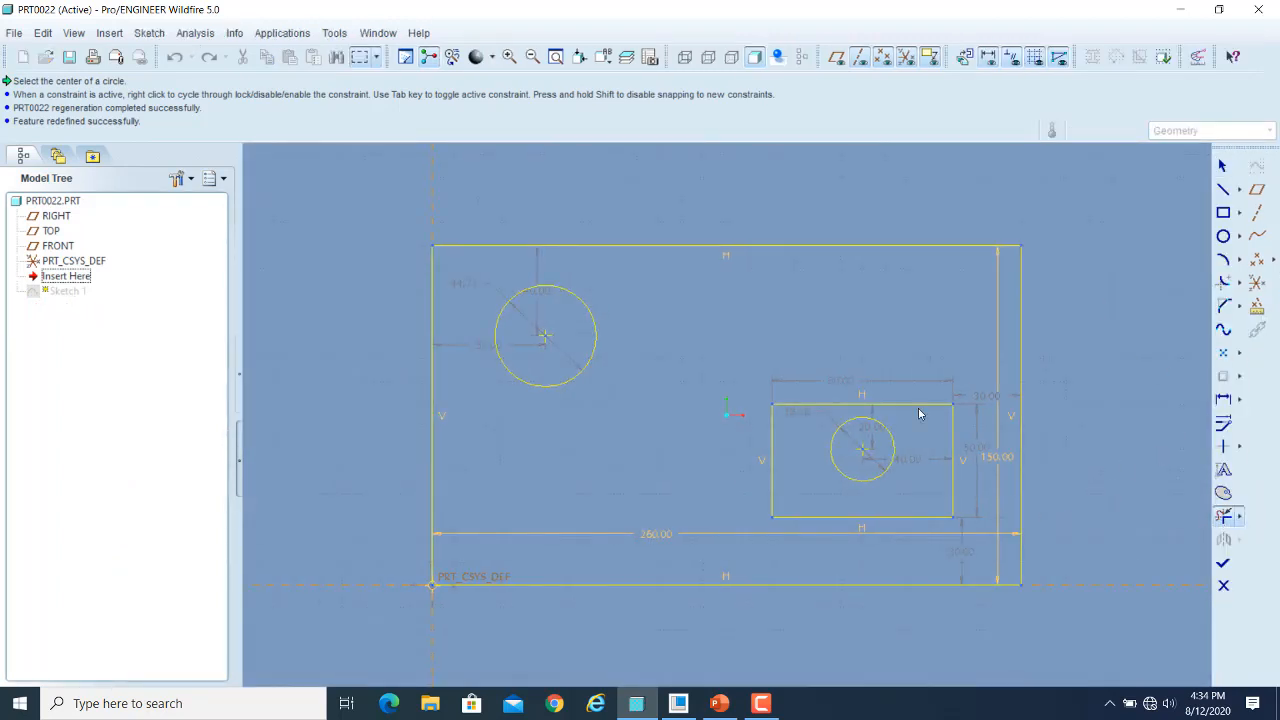
mouse_move(907, 385)
mouse_down()
mouse_move(863, 472)
mouse_move(781, 488)
mouse_move(789, 476)
mouse_move(906, 527)
mouse_move(975, 444)
mouse_move(645, 421)
mouse_up()
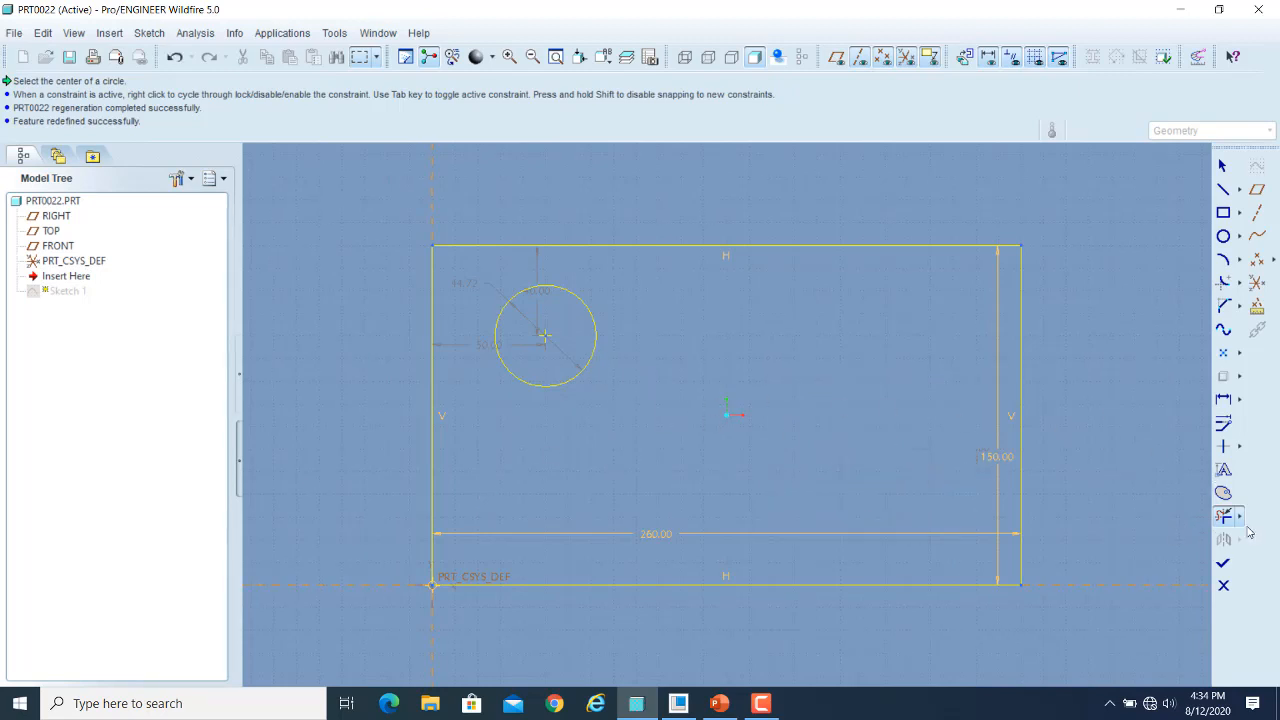
click(1223, 562)
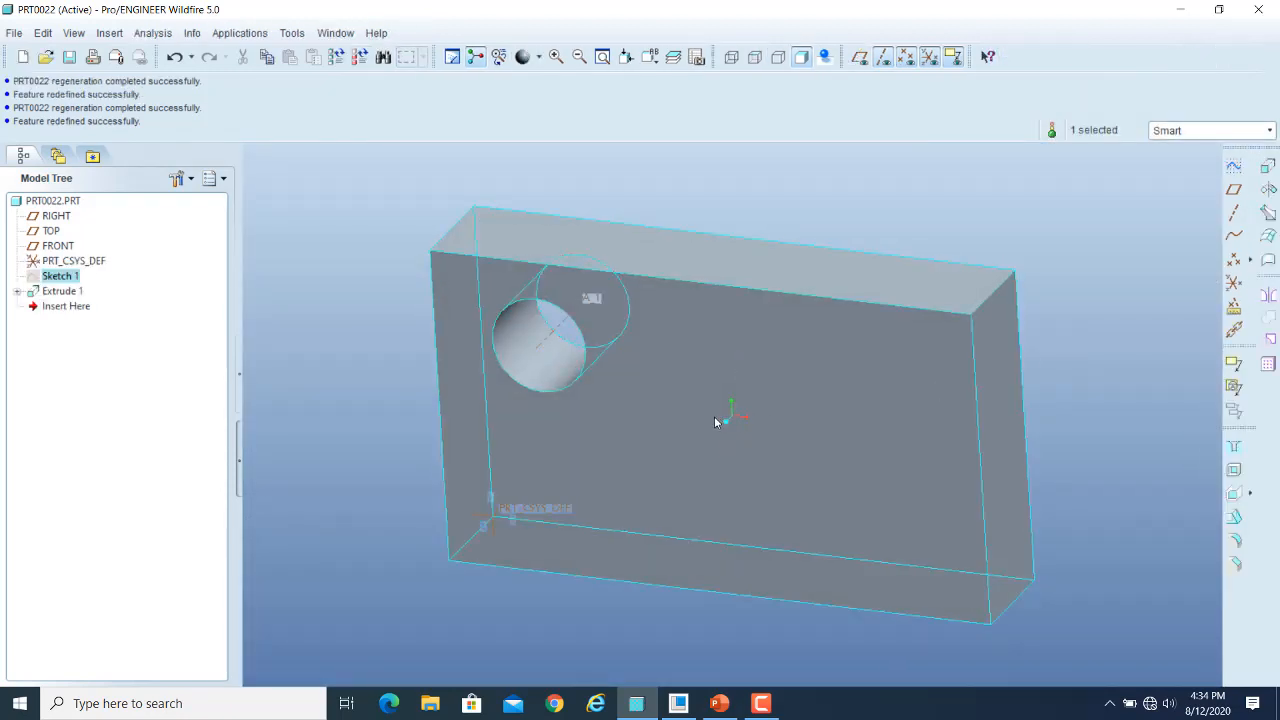
click(371, 389)
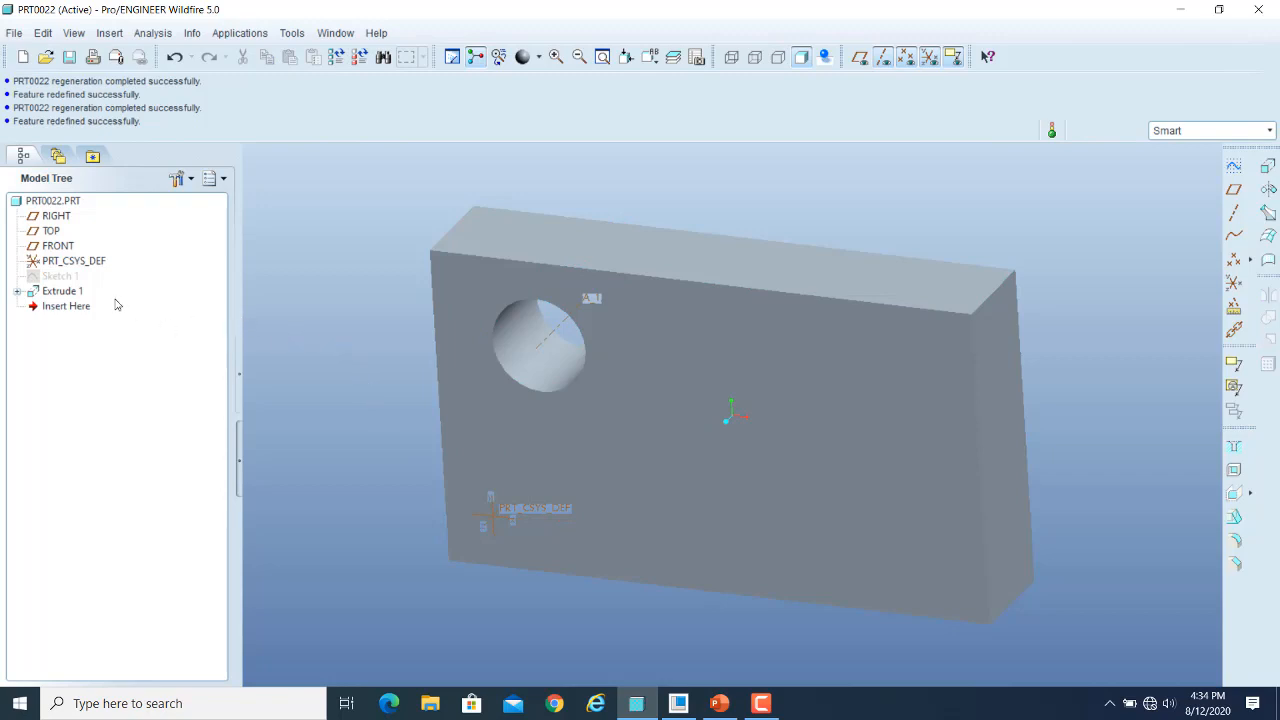
Display the dimensions of Extrude 1 with Dynamic Edit and leave the edit without changing them
click(61, 292)
right_click(61, 296)
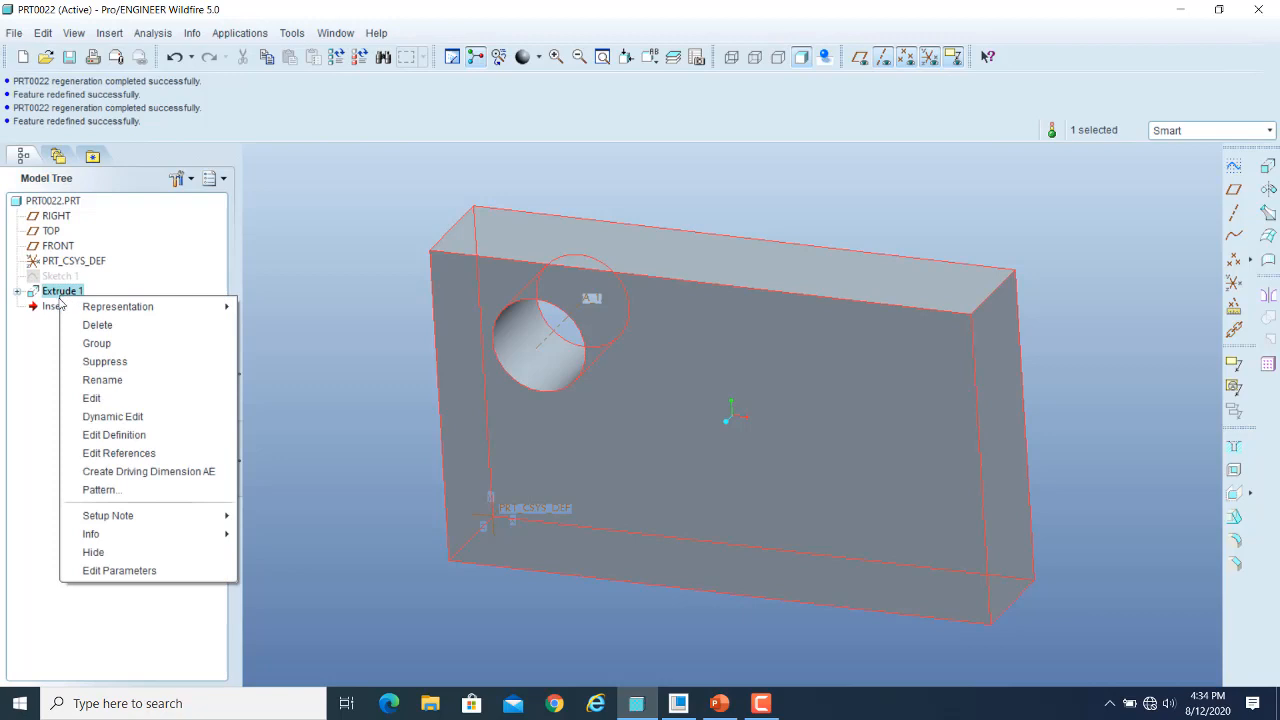
click(139, 423)
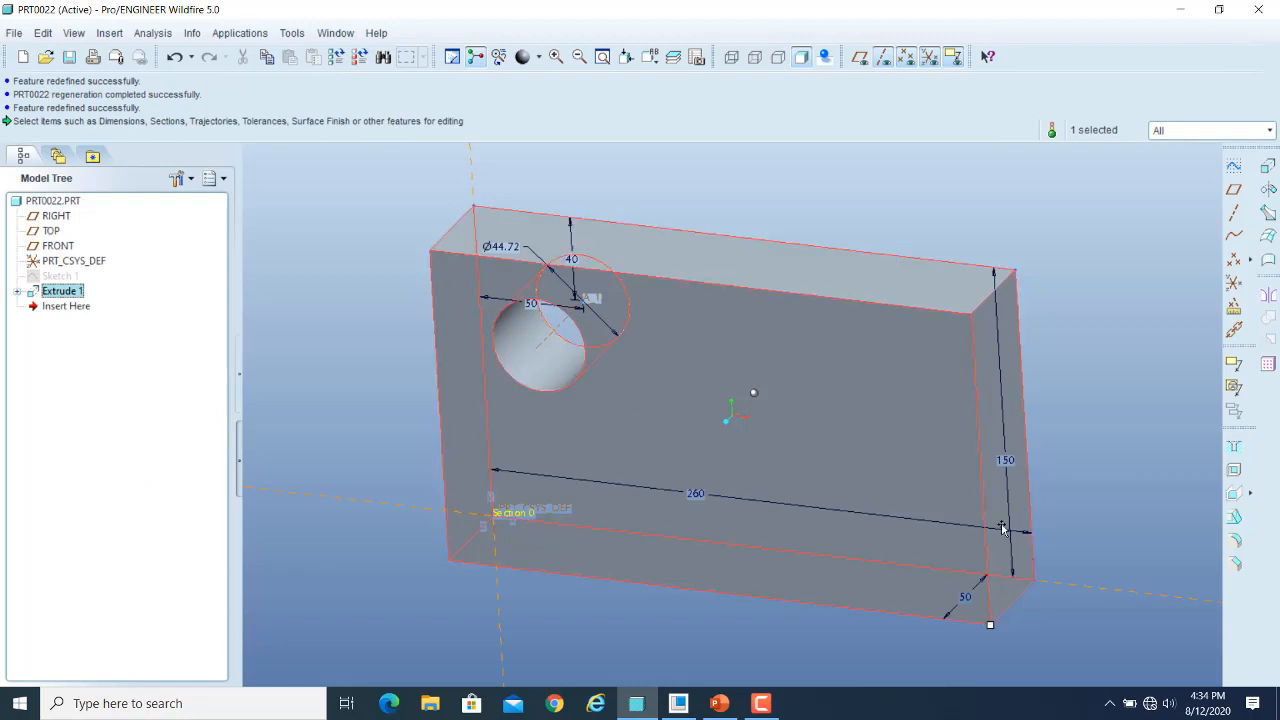
click(381, 364)
Redefine Extrude 1 with a blind depth of 81
click(60, 291)
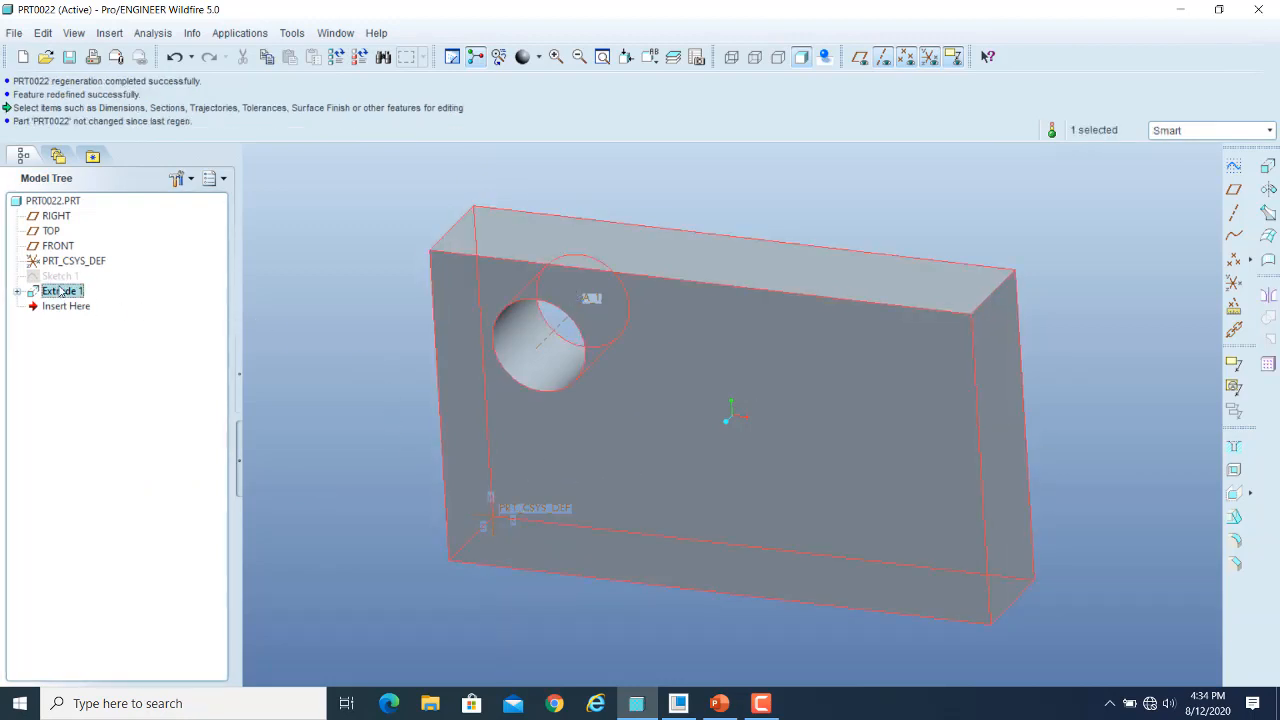
right_click(60, 291)
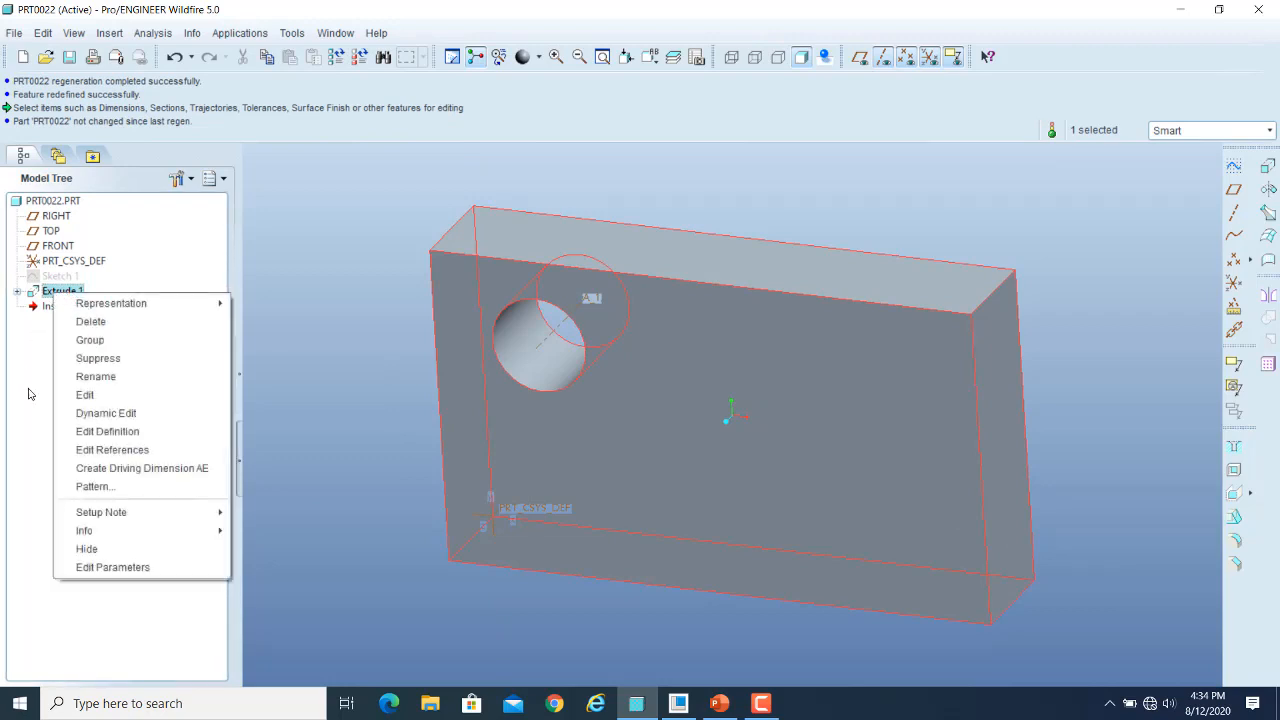
click(117, 431)
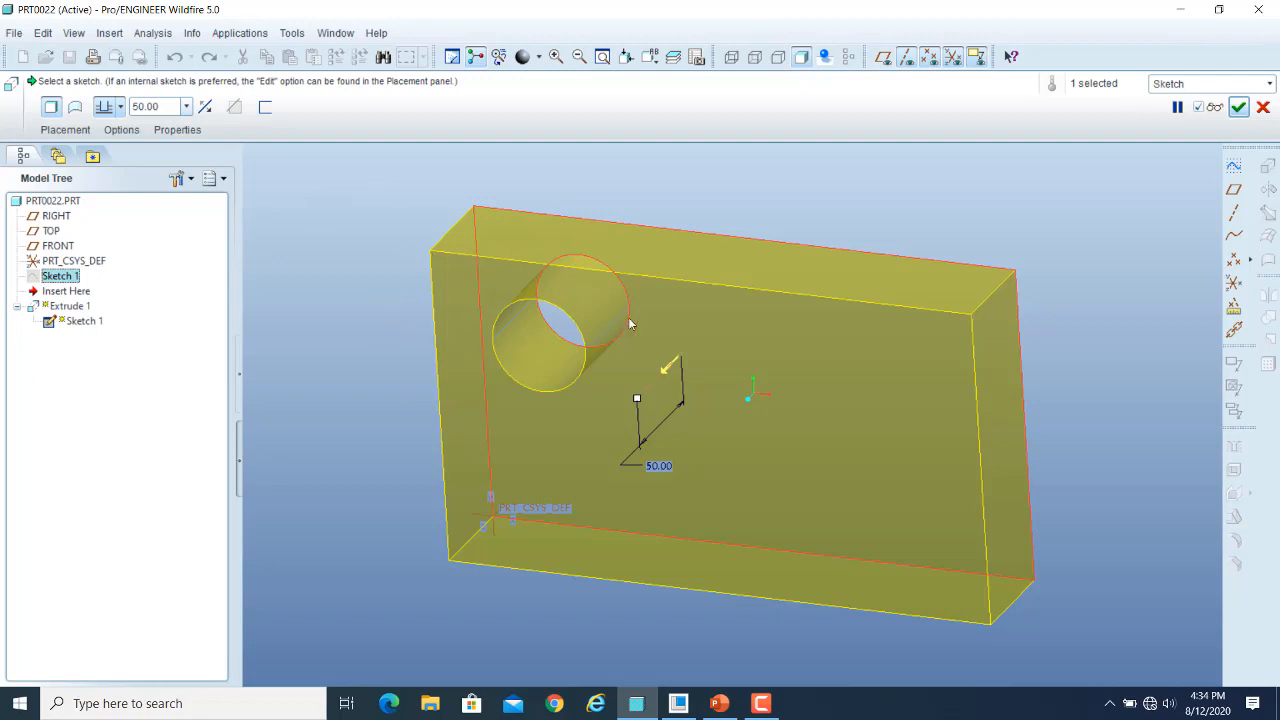
drag(641, 400, 620, 433)
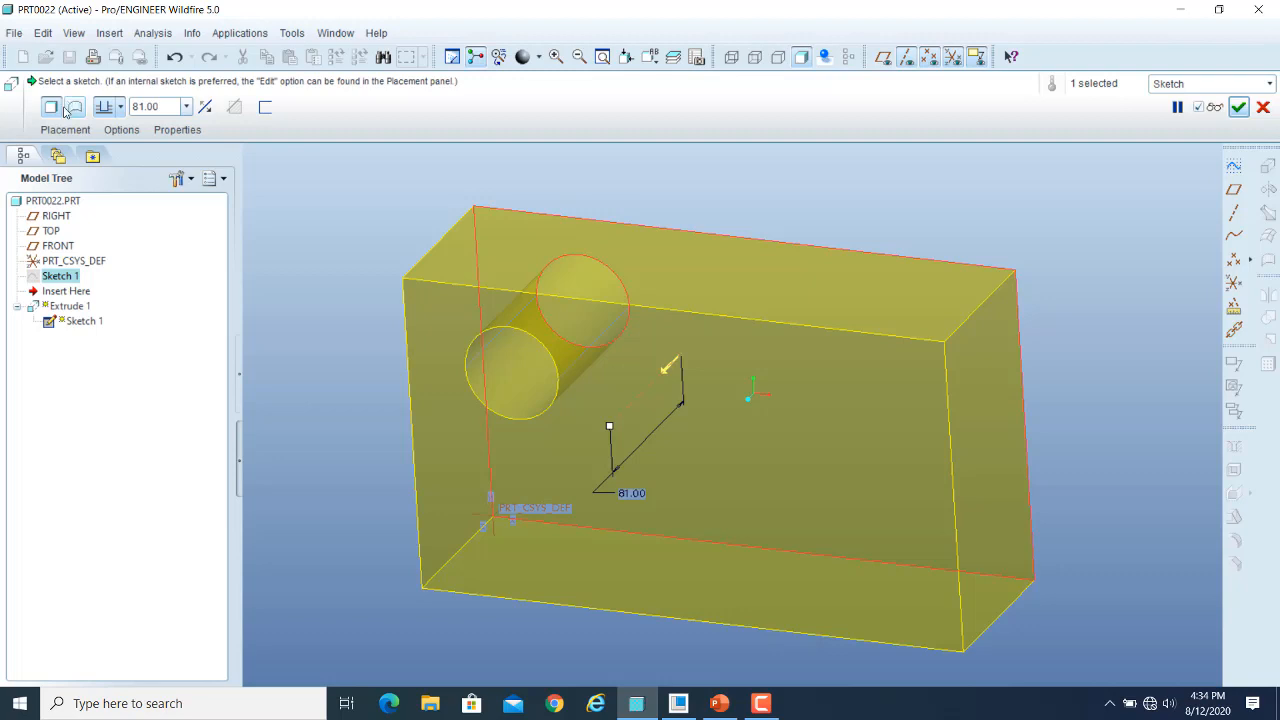
Preview Extrude 1 as a thin-walled extrusion with 3.00 thickness, and return it to a full solid
click(265, 107)
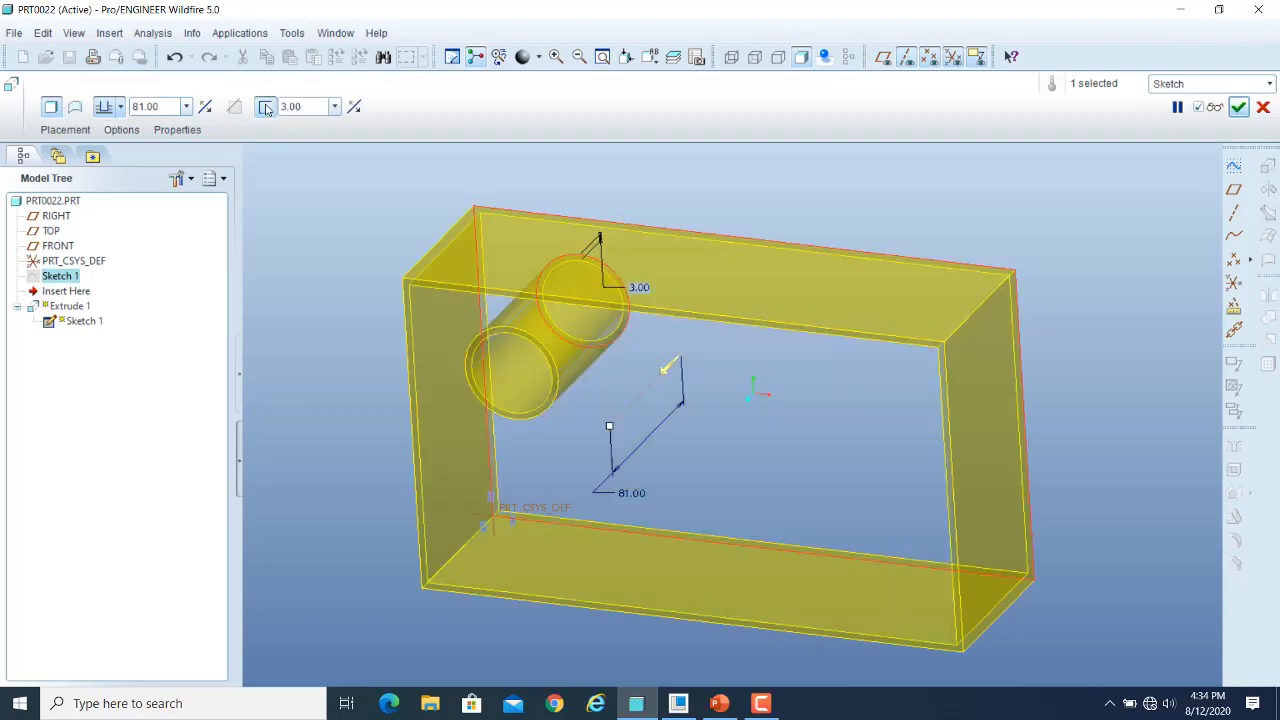
click(1217, 108)
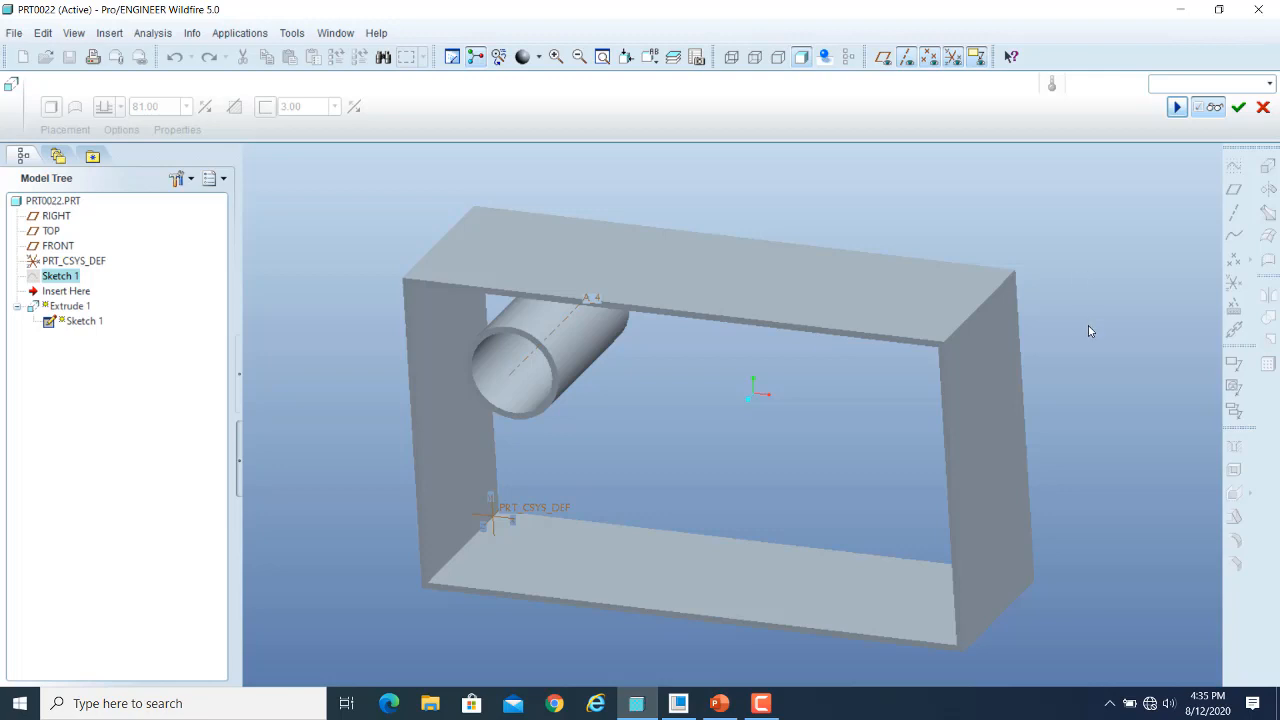
mouse_move(1088, 325)
middle_down()
mouse_move(1075, 298)
mouse_move(1090, 301)
mouse_move(1083, 342)
middle_up()
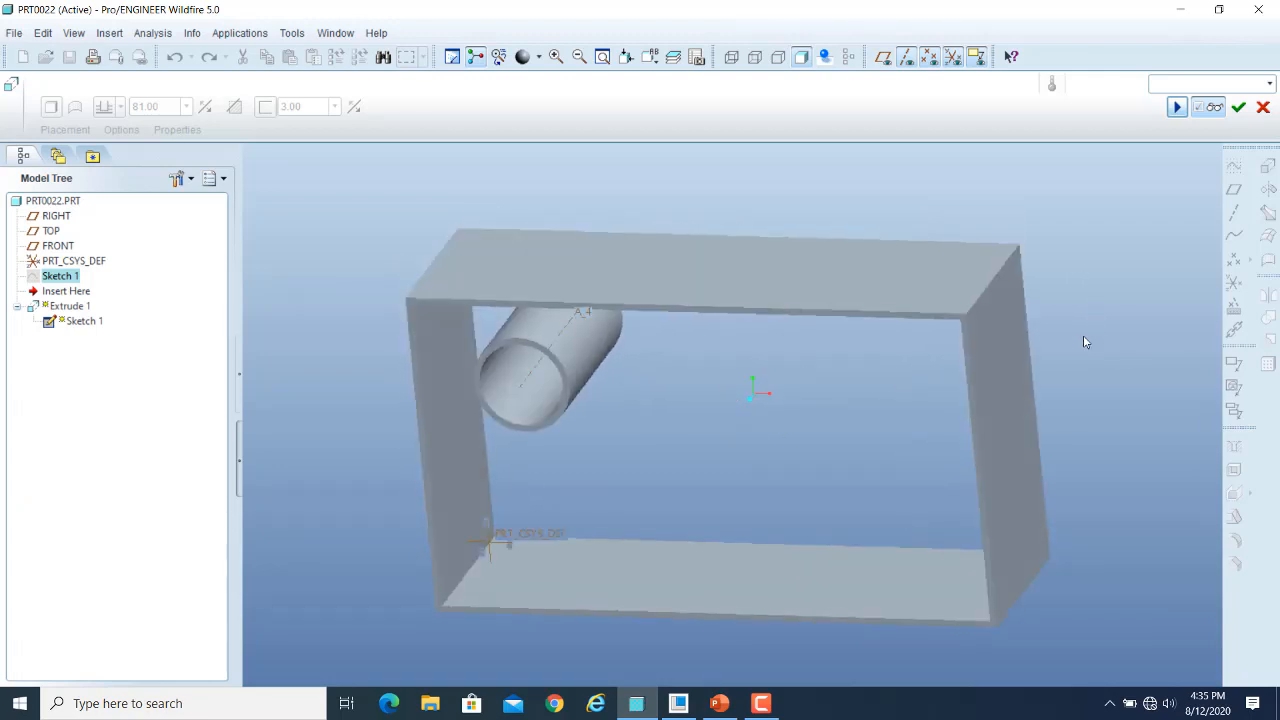
click(1214, 108)
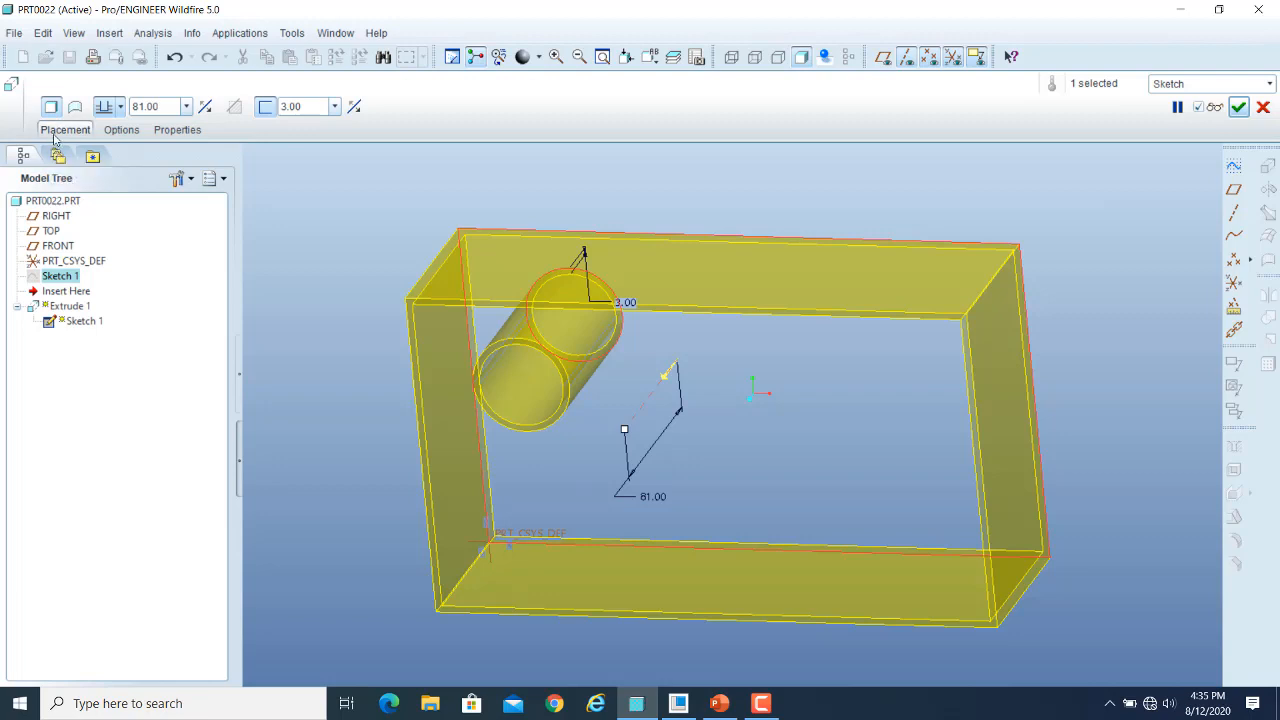
click(265, 107)
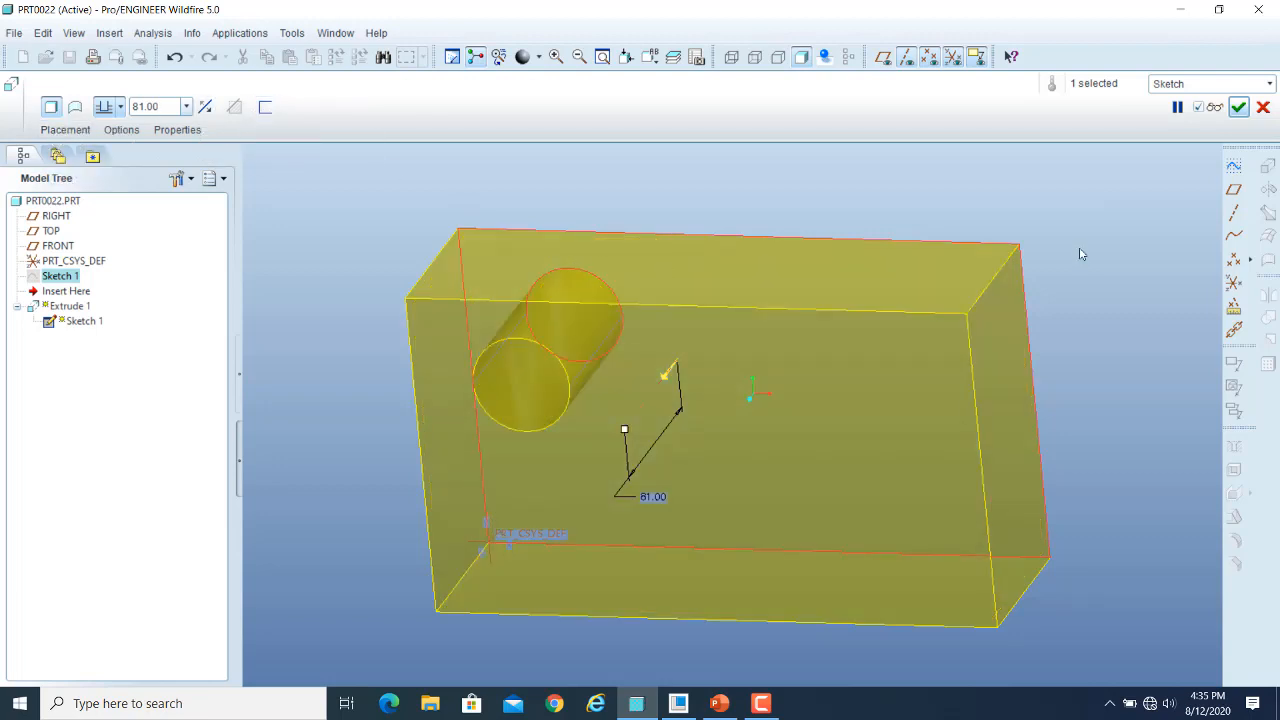
Accept the redefined Extrude 1 and examine the thickened block with its round hole
click(1237, 107)
click(1140, 232)
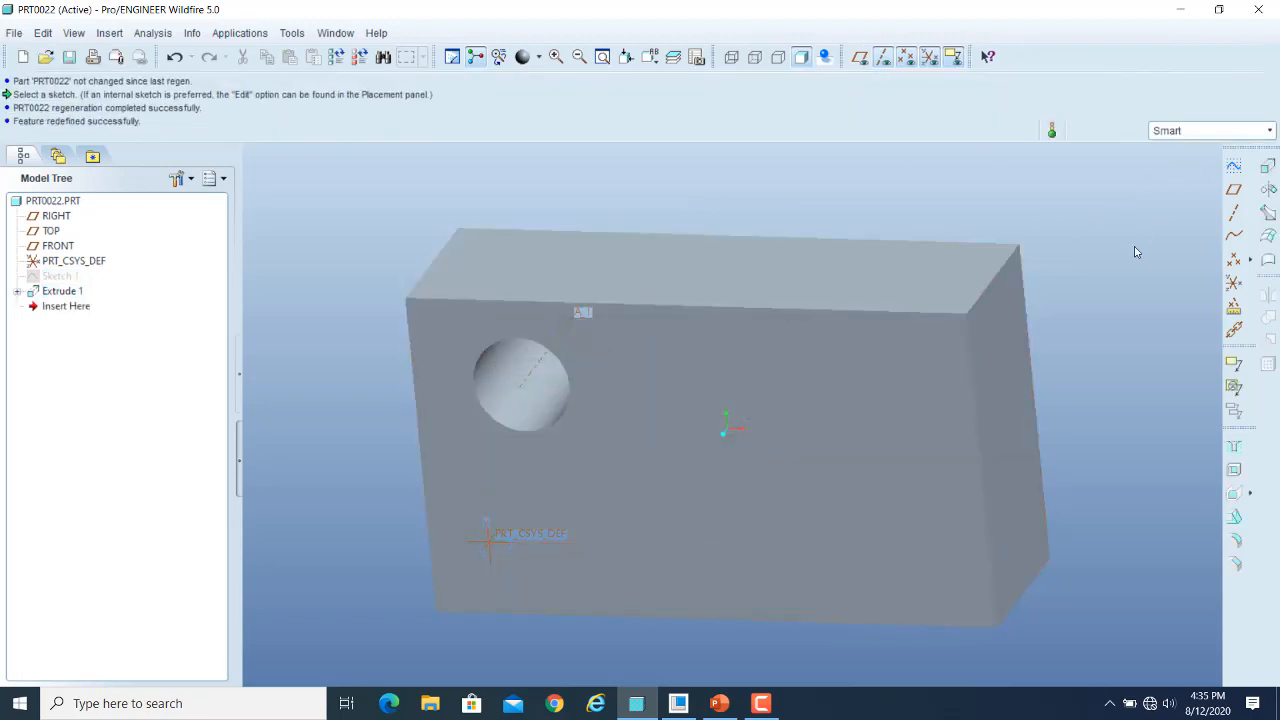
middle_drag(1137, 256, 1116, 300)
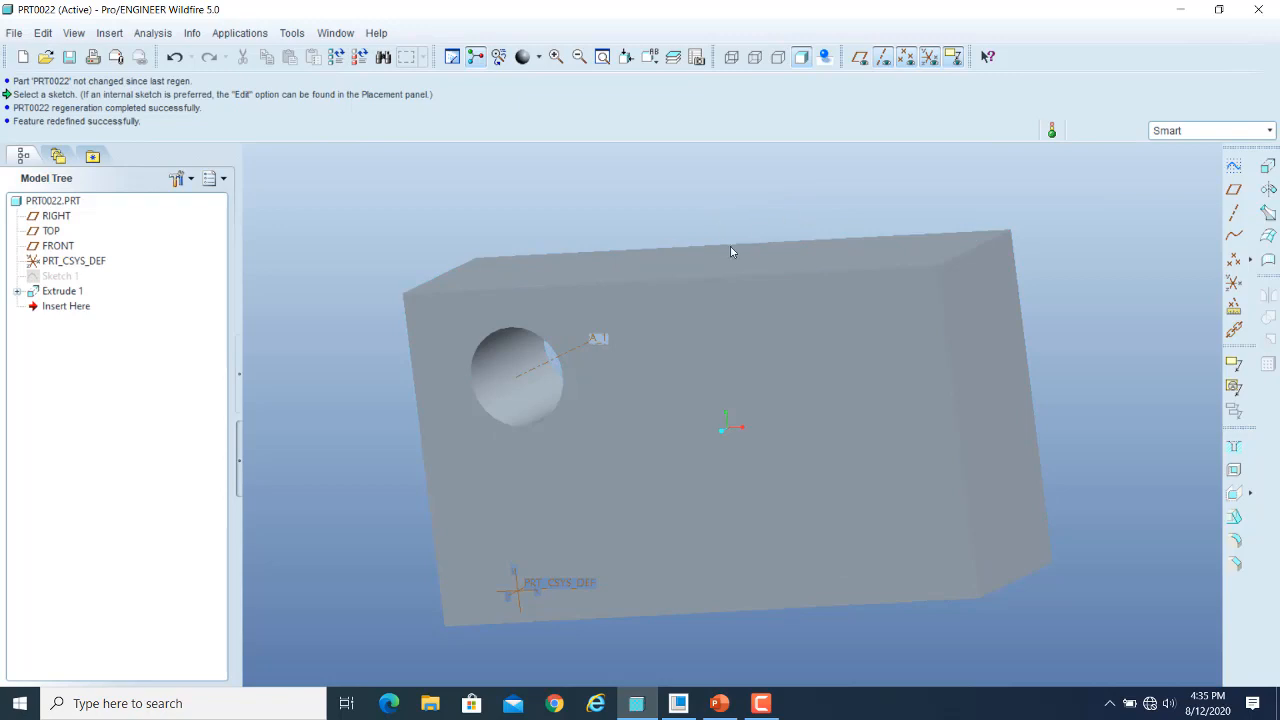
scroll(730, 252, up, 2)
mouse_move(1045, 307)
middle_down()
mouse_move(1037, 329)
mouse_move(1054, 332)
mouse_move(1046, 324)
middle_up()
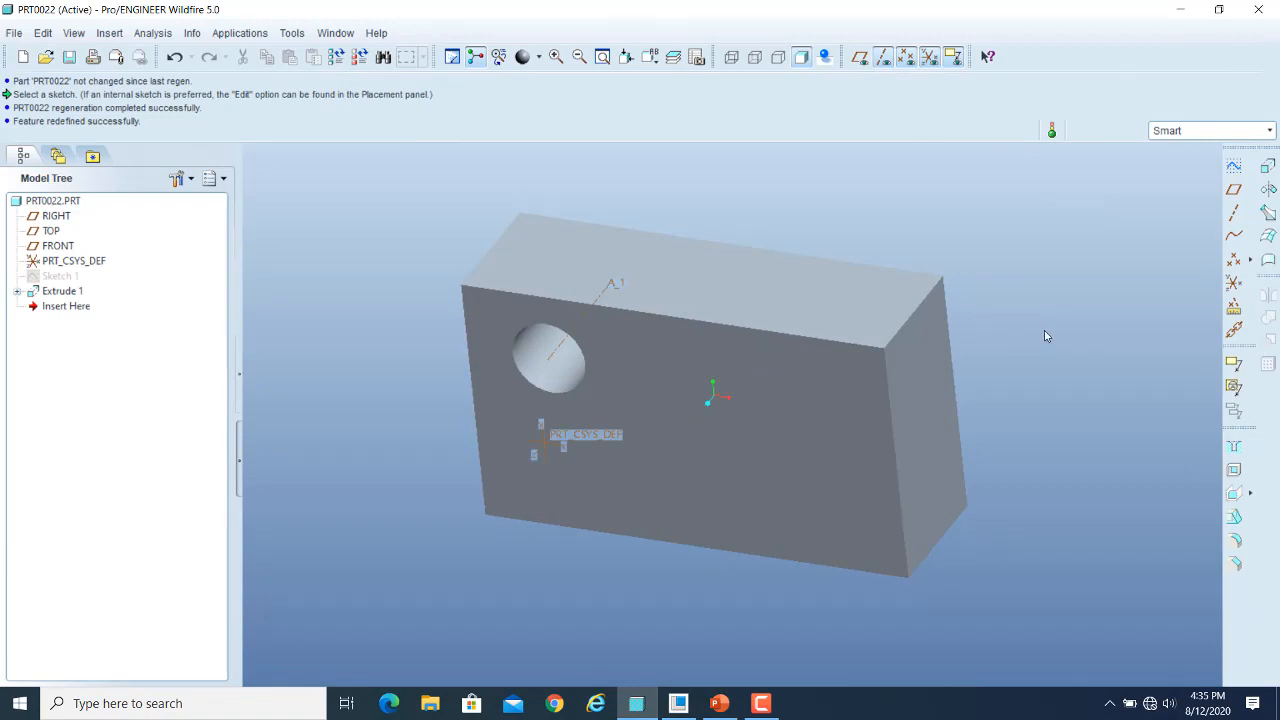
Switch to PowerPoint to review the ProE / Creo protrusions slide, and return to the Pro/ENGINEER part
click(720, 704)
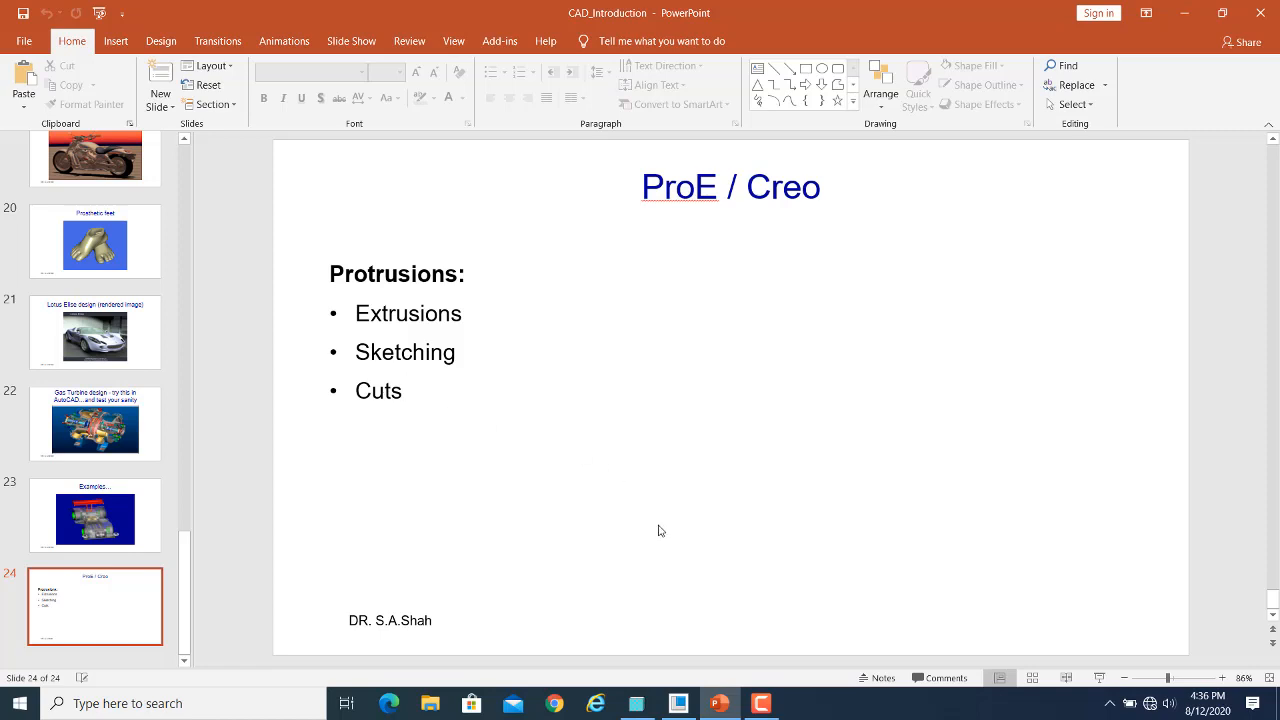
click(675, 713)
click(642, 711)
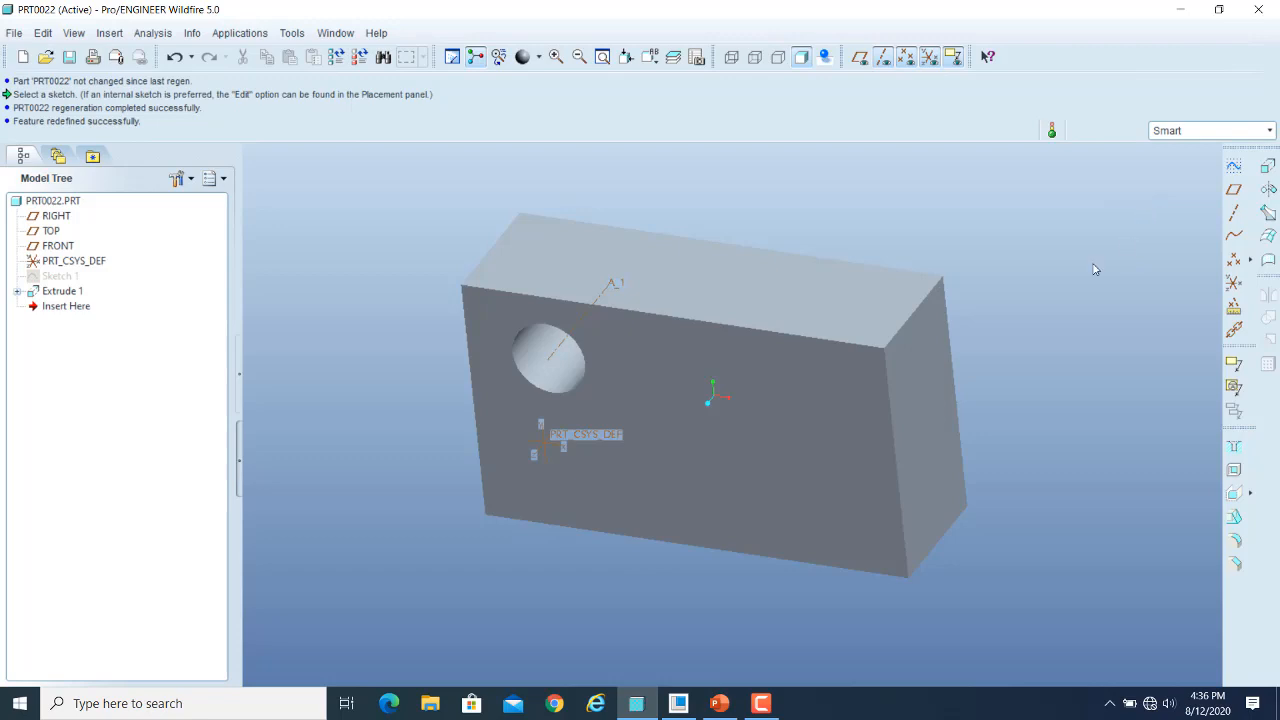
Start a new sketch on the block's narrow end face with datum planes displayed, and remove the default orientation reference
click(1235, 167)
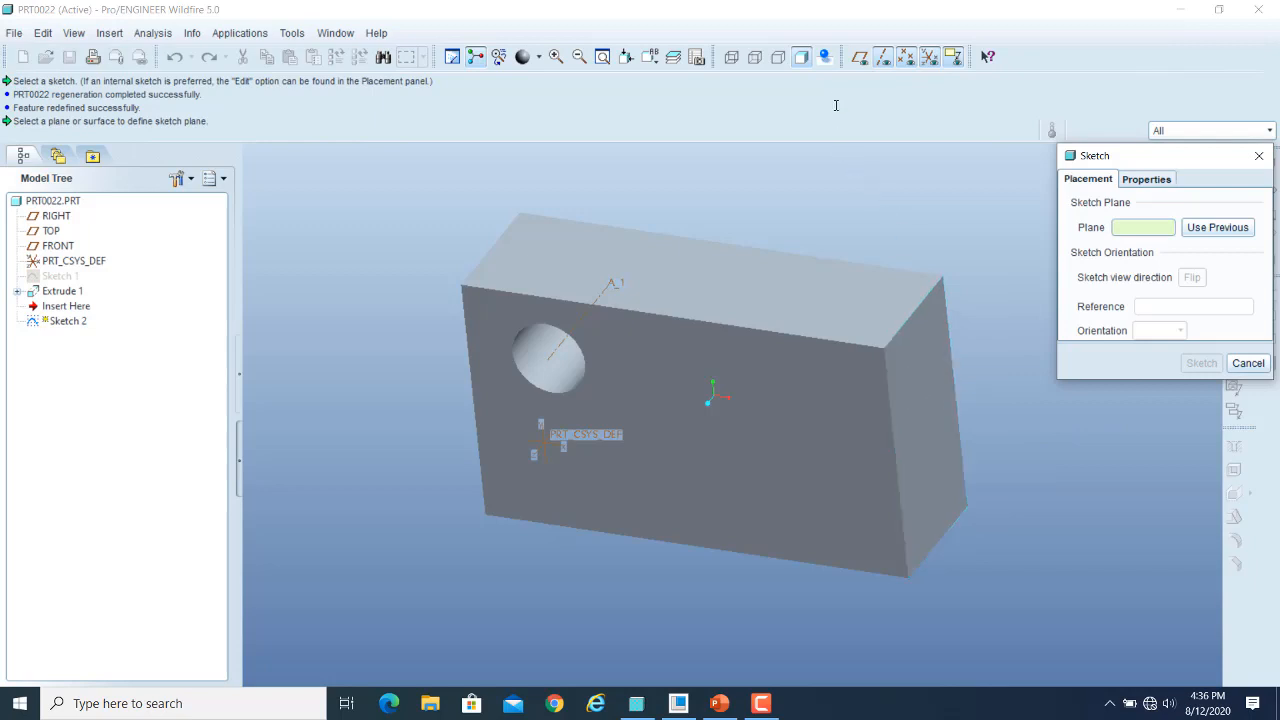
click(859, 58)
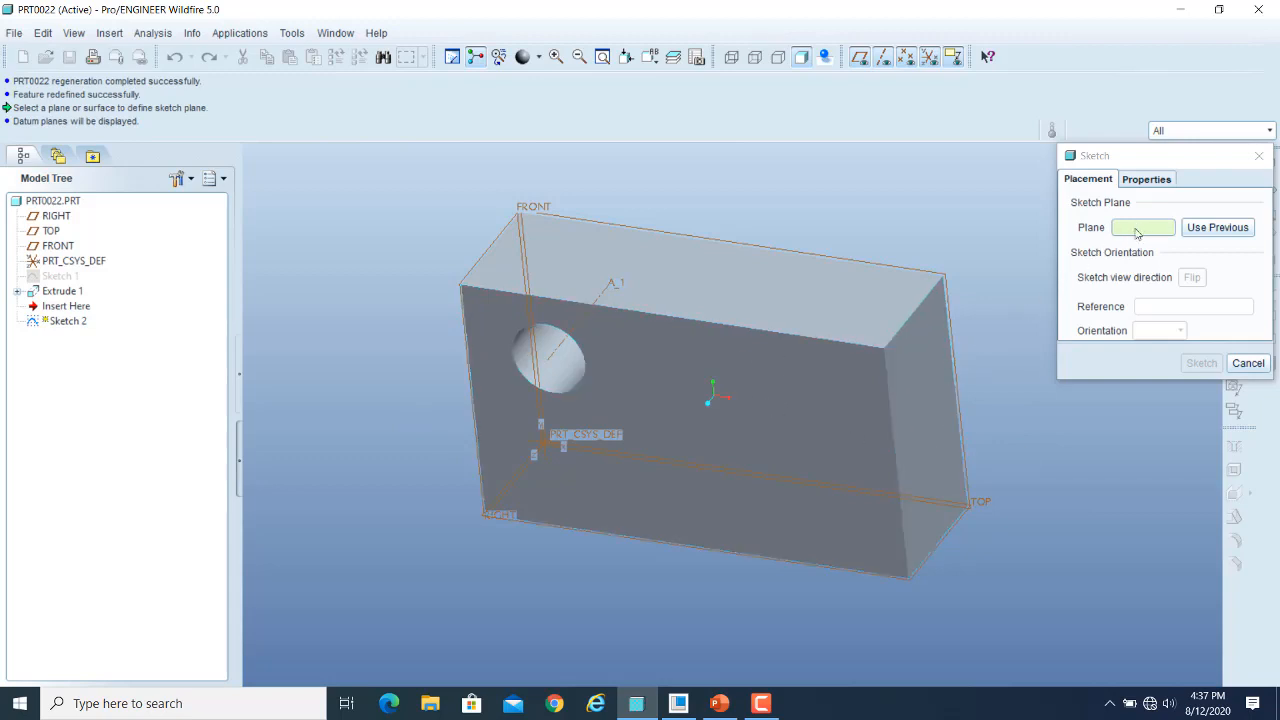
click(913, 372)
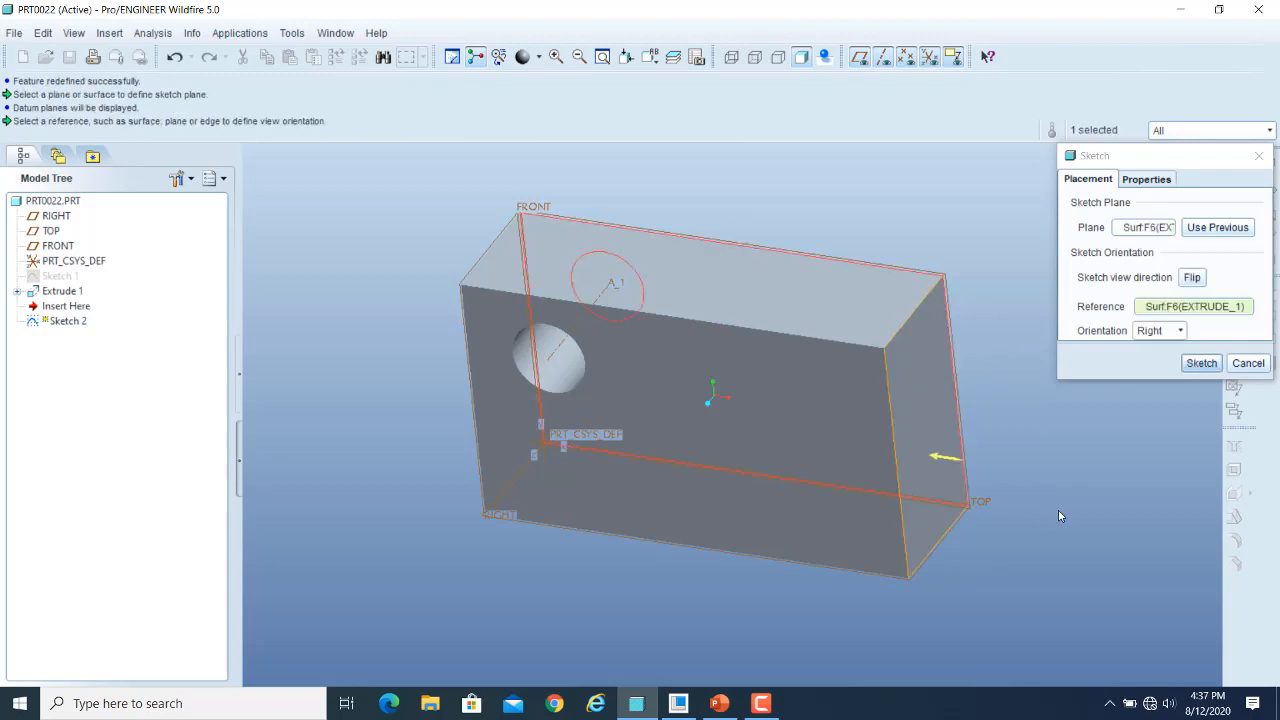
right_click(1176, 305)
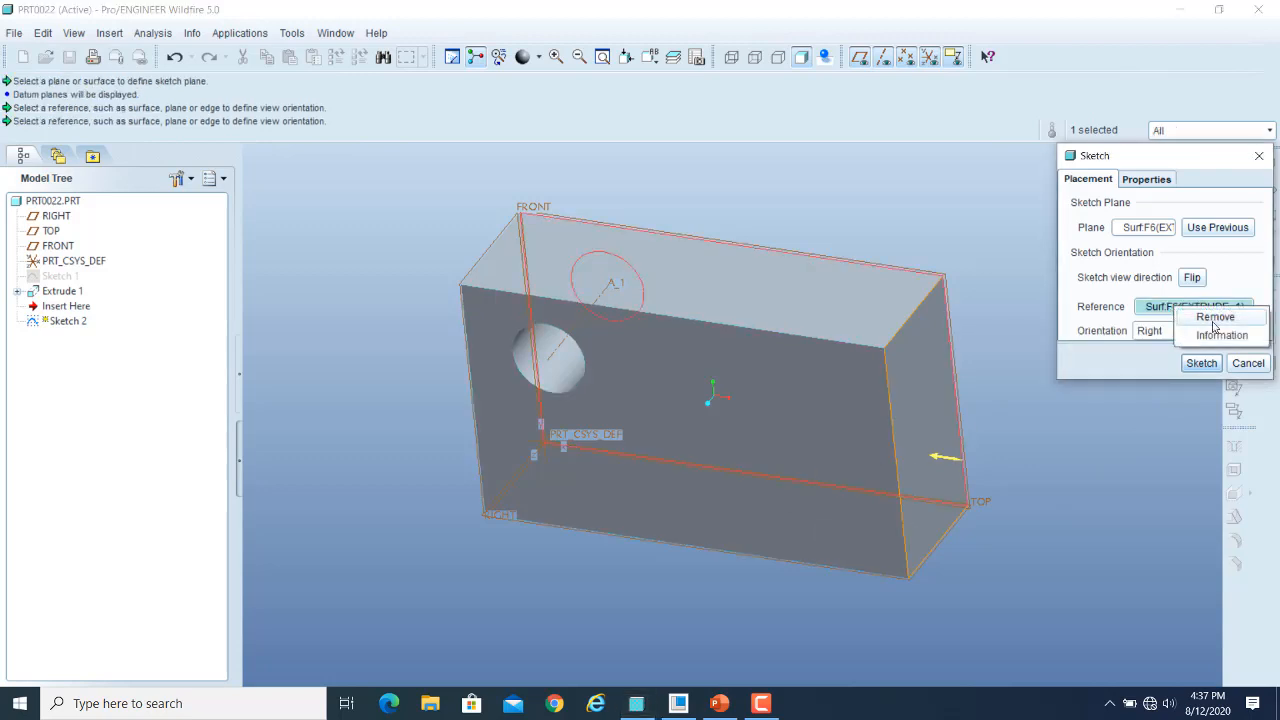
click(1213, 320)
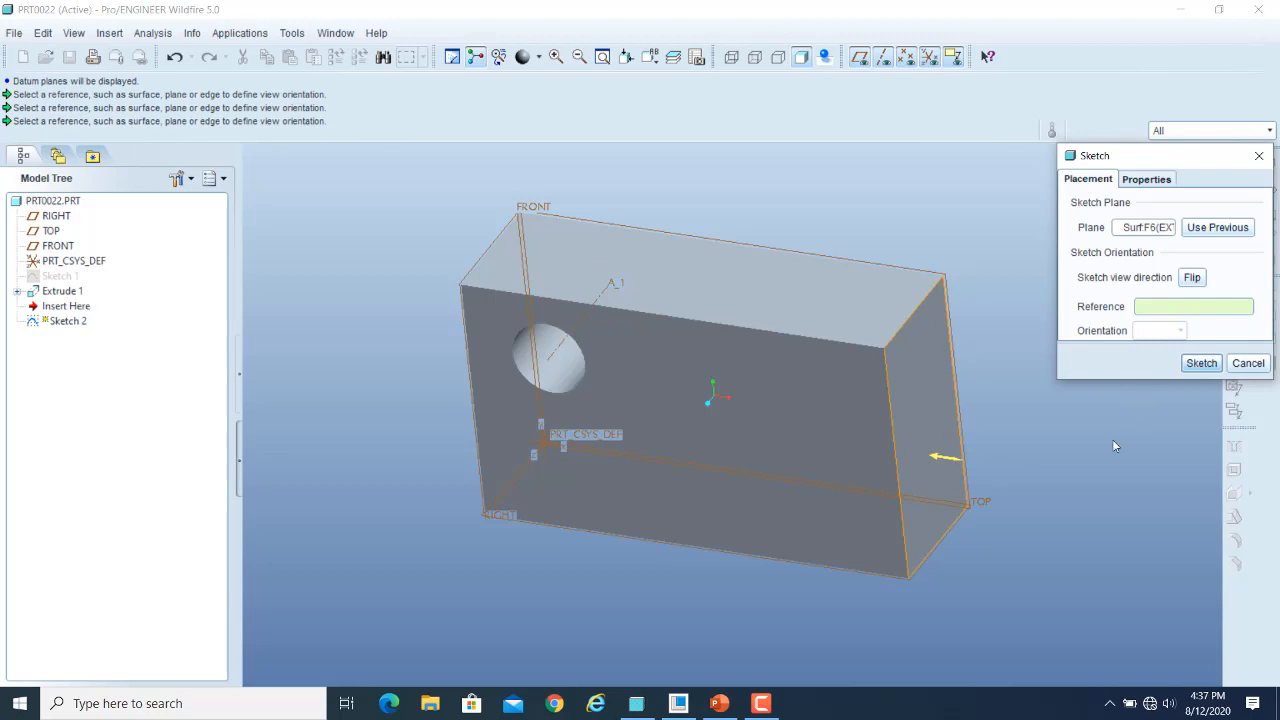
Flip the sketch view direction on the end face, and flip it back to the original direction
middle_drag(1066, 465, 1015, 456)
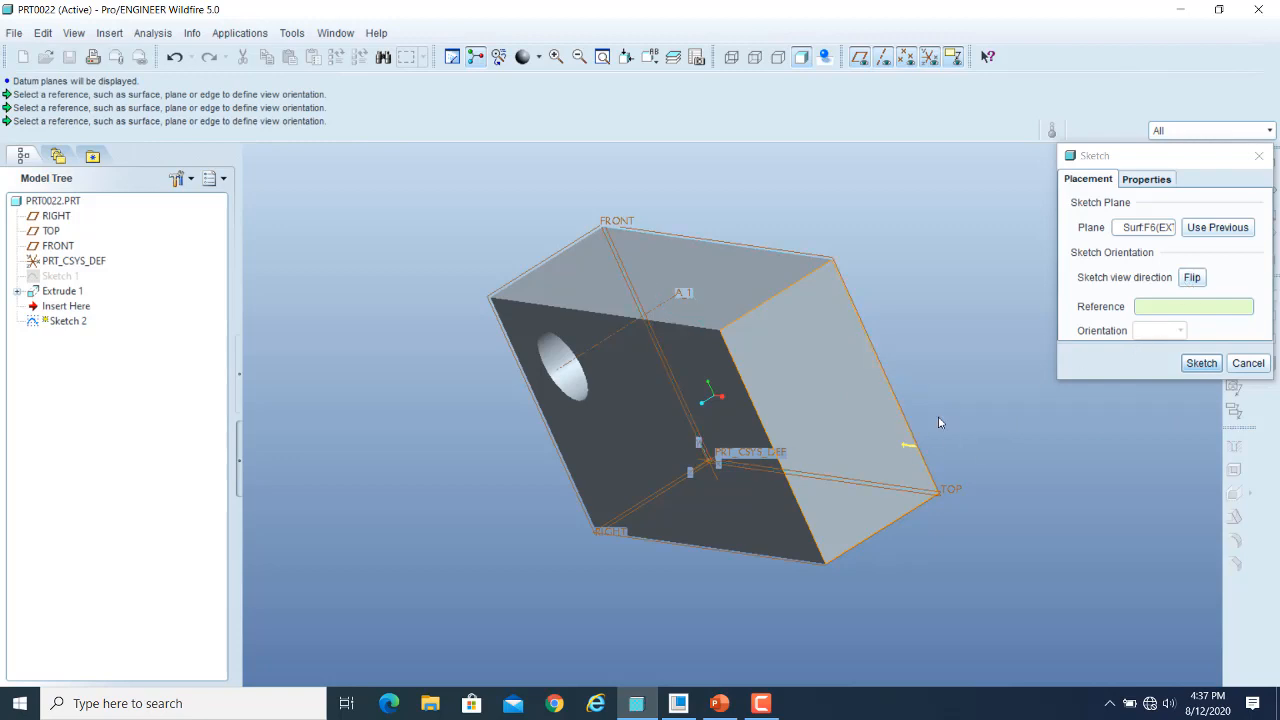
middle_drag(938, 416, 1040, 488)
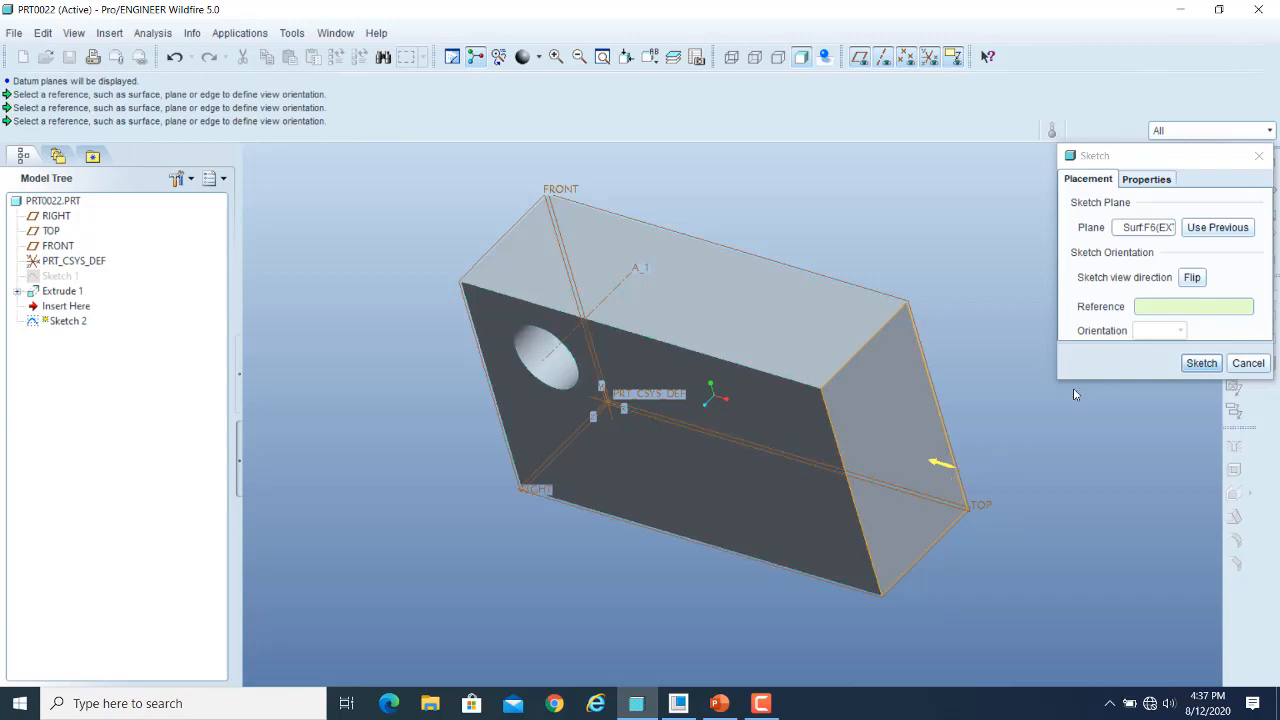
click(1191, 279)
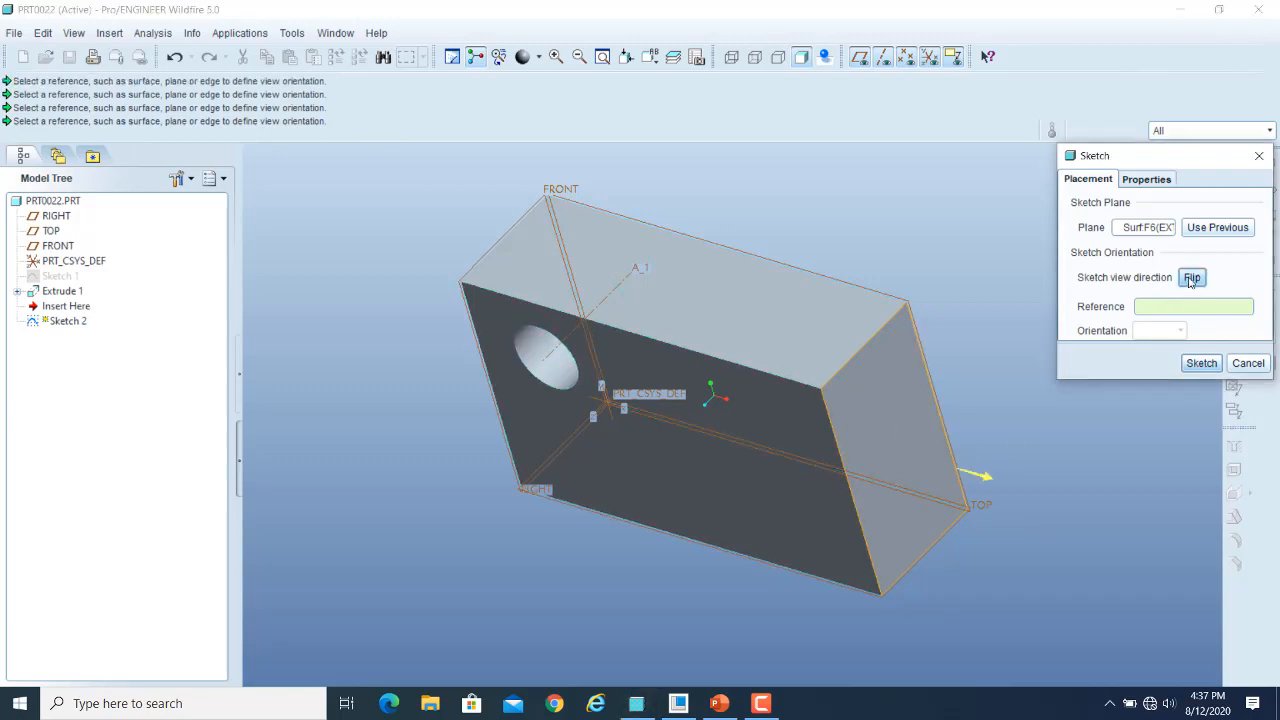
click(986, 481)
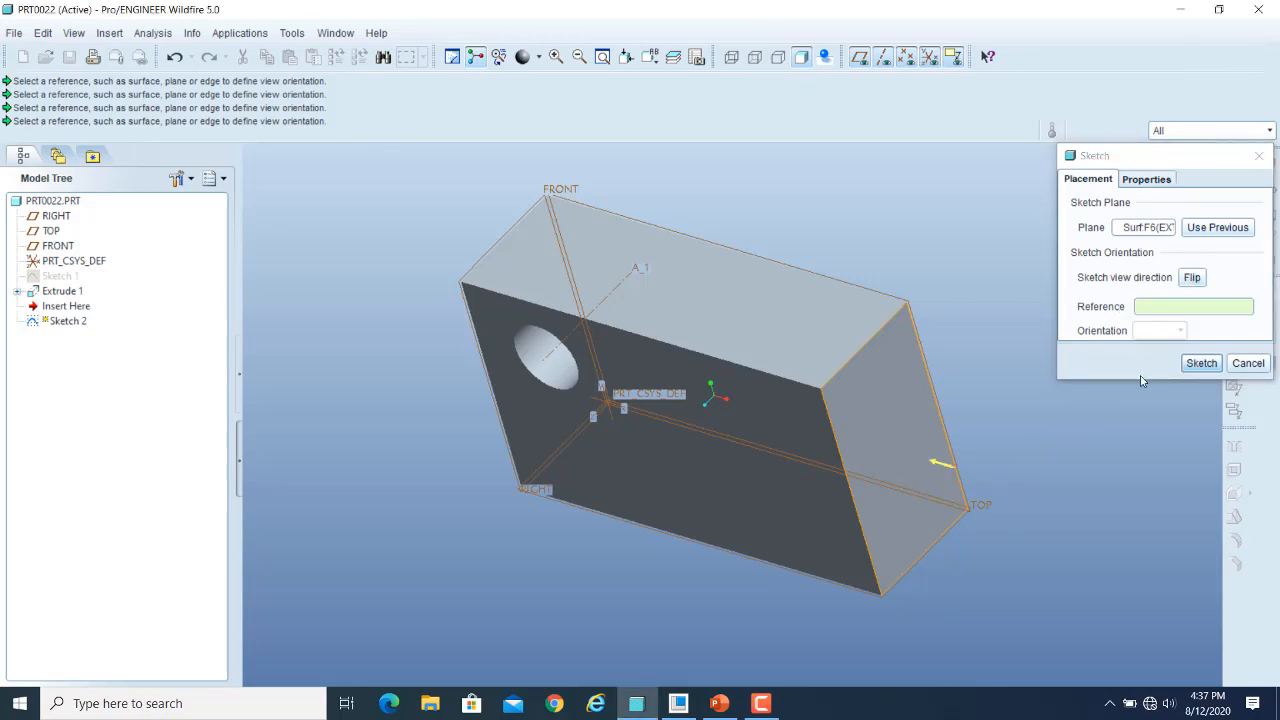
Orient the sketch with the block's face containing the hole as the Left reference, and enter the sketch
click(776, 494)
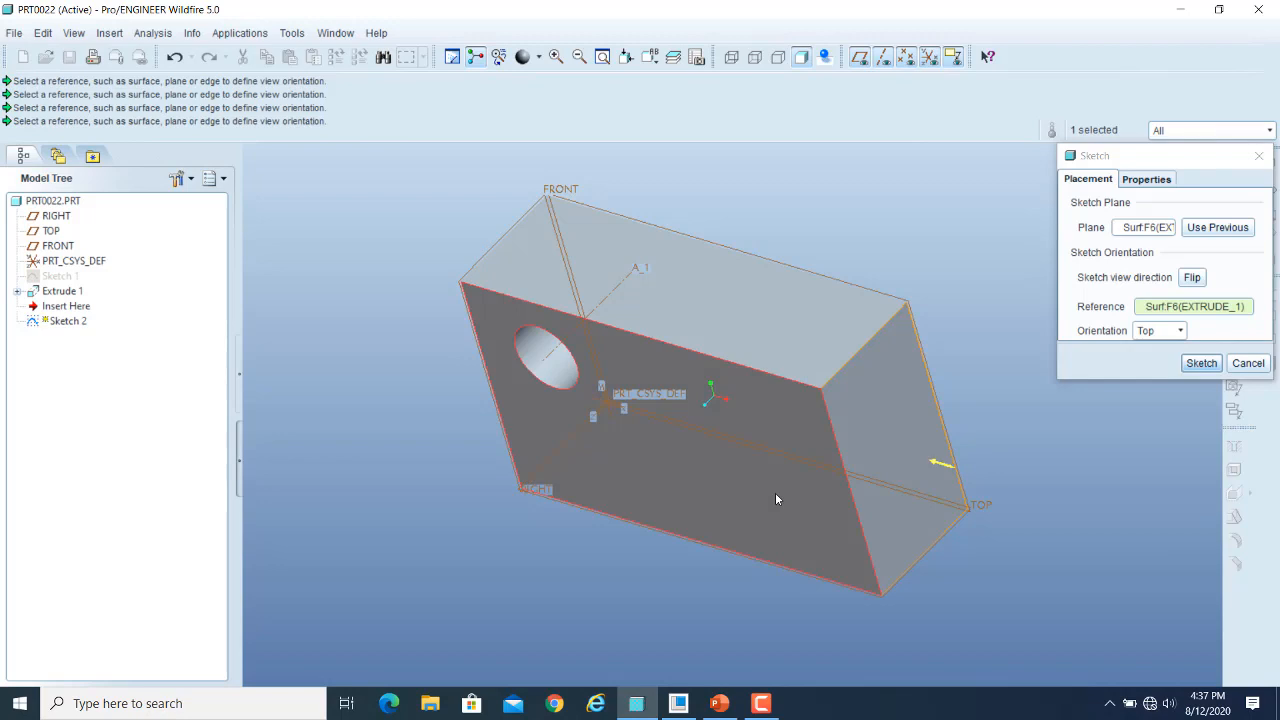
click(1178, 332)
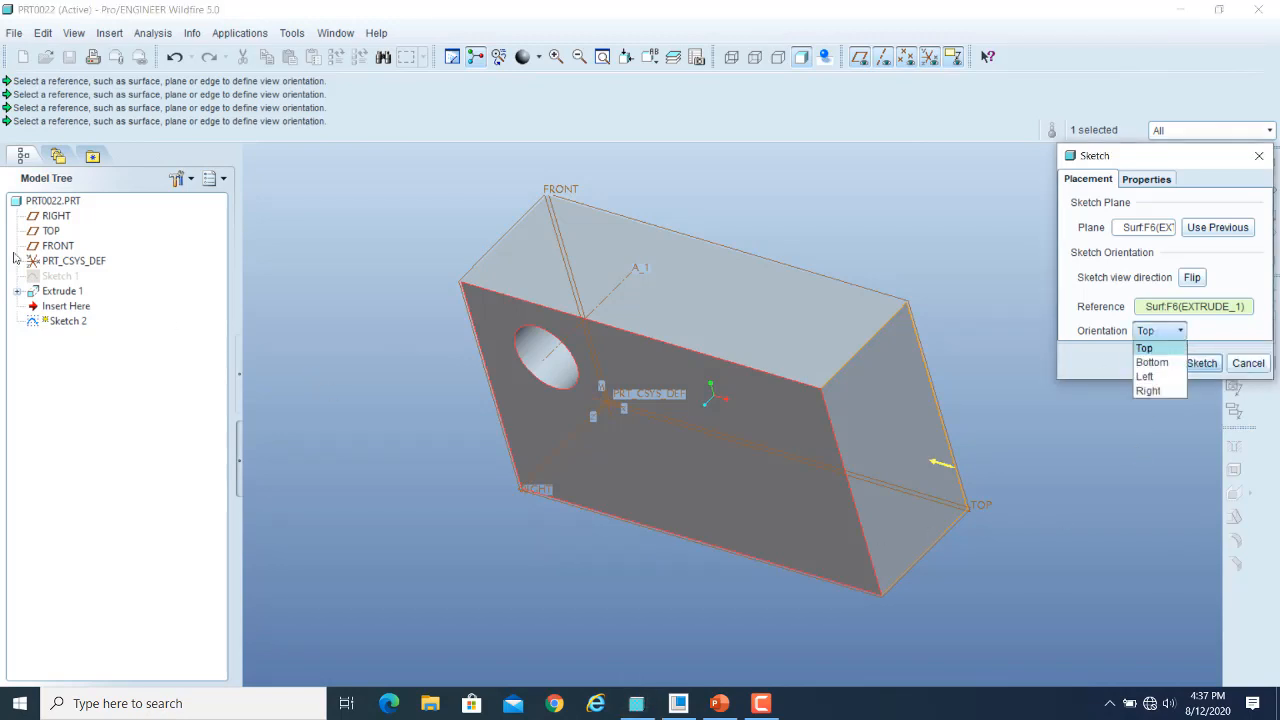
click(1146, 378)
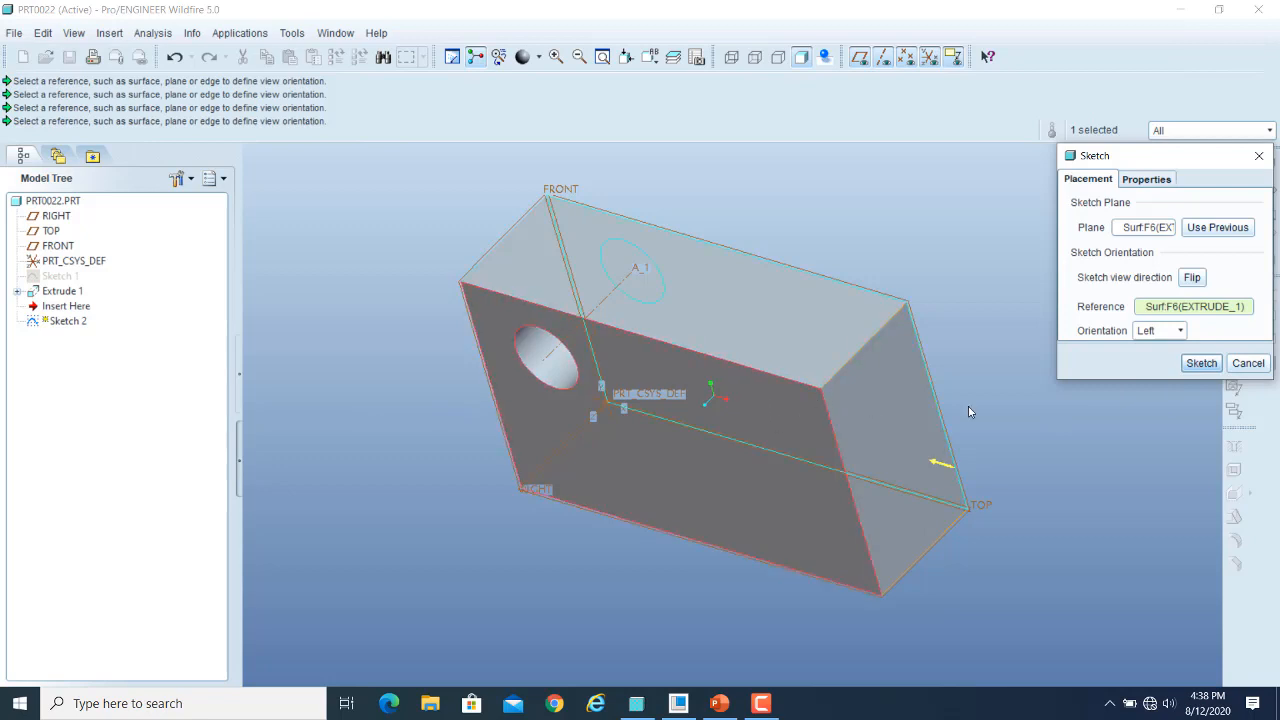
click(1203, 363)
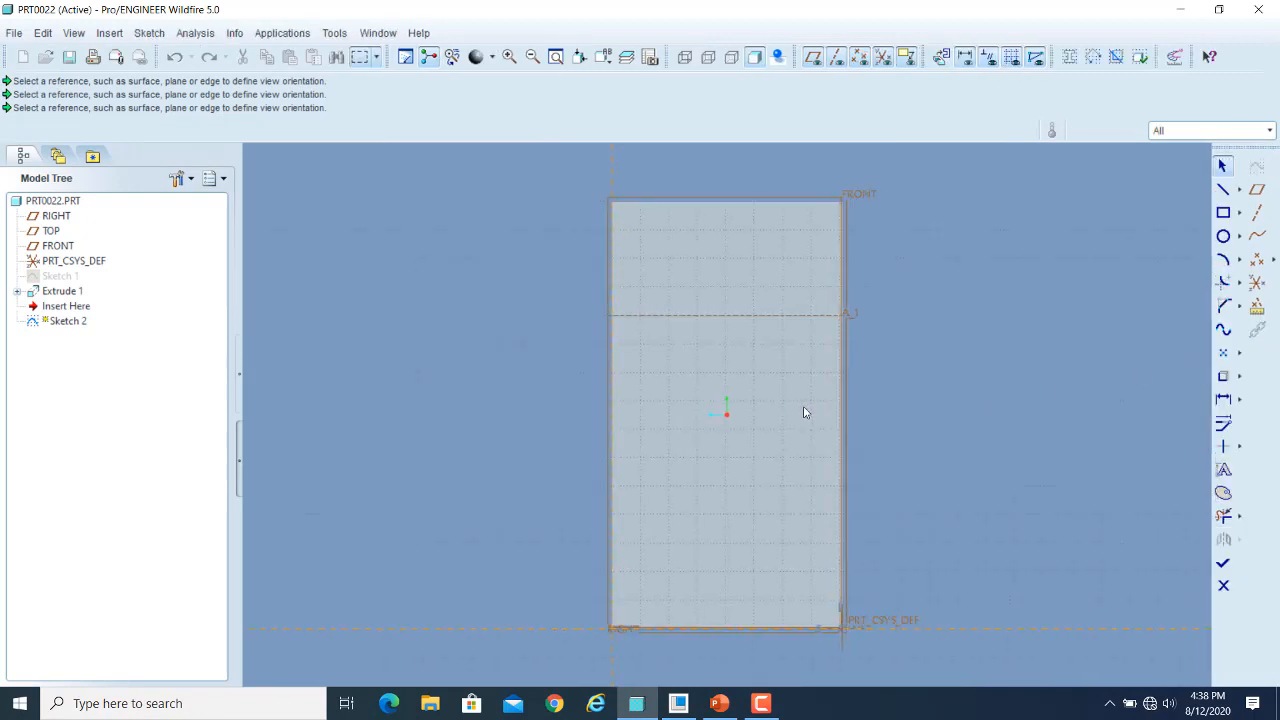
Examine the sketch plane on the block in 3D, and return the sketch to its 2D orientation
mouse_move(944, 374)
middle_down()
mouse_move(960, 406)
mouse_move(855, 401)
middle_up()
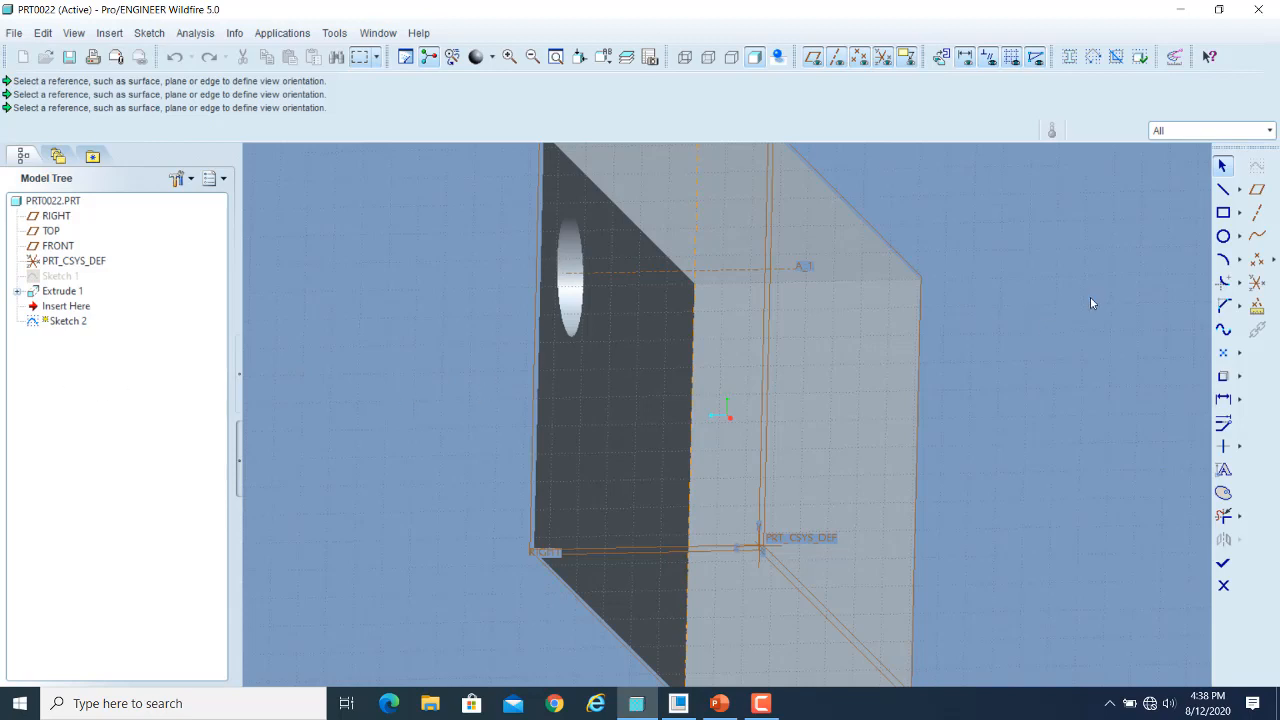
middle_drag(1020, 348, 1061, 364)
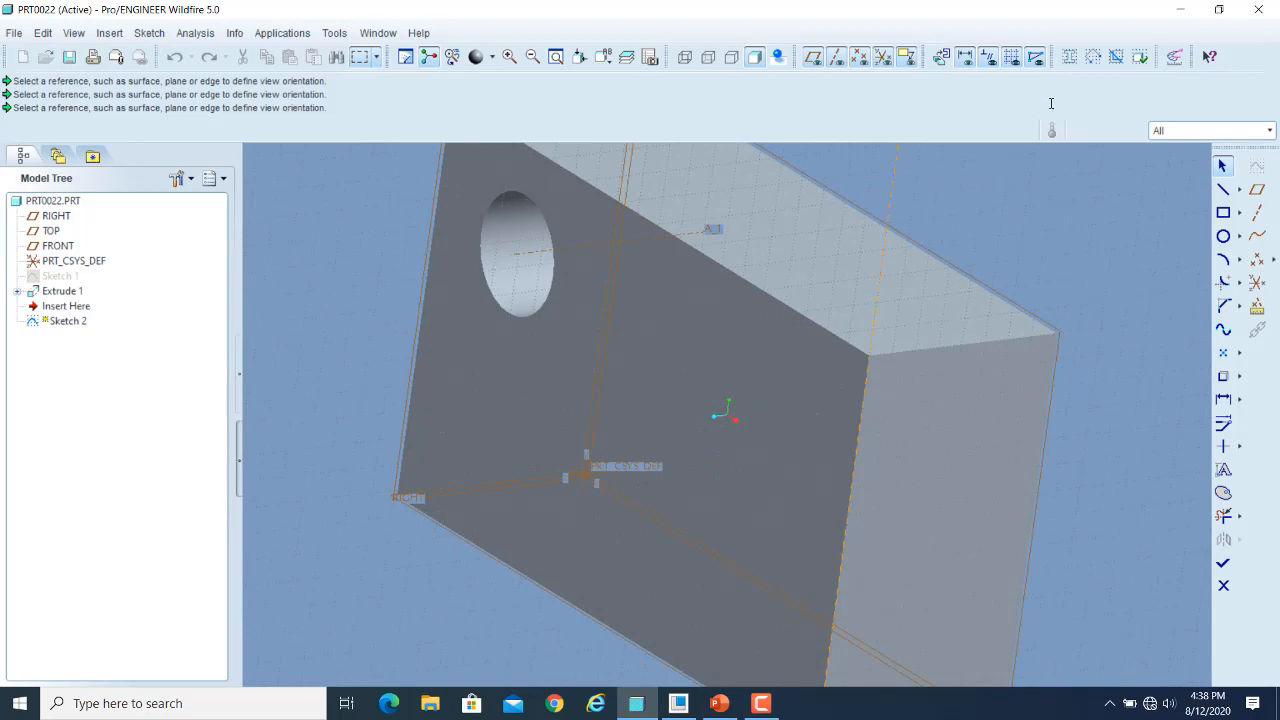
click(940, 58)
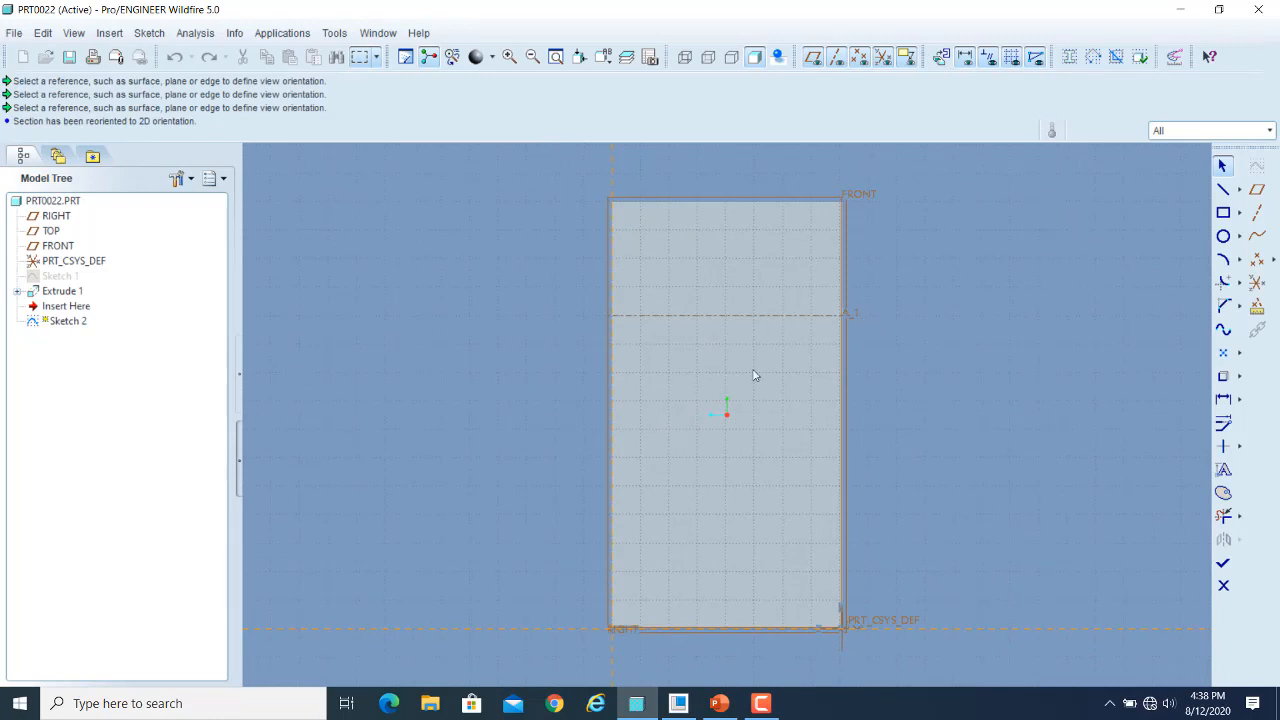
Compare the block in no-hidden and wireframe display, viewing the wireframe in 3D
click(756, 60)
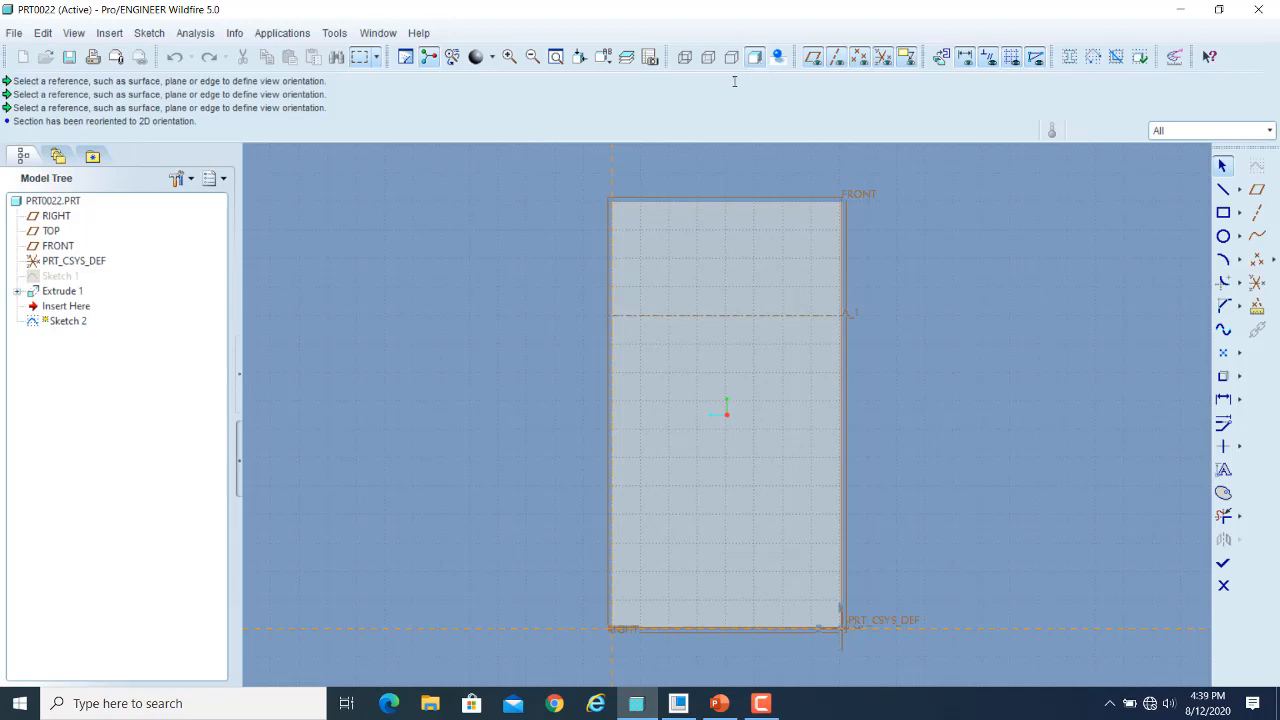
click(732, 58)
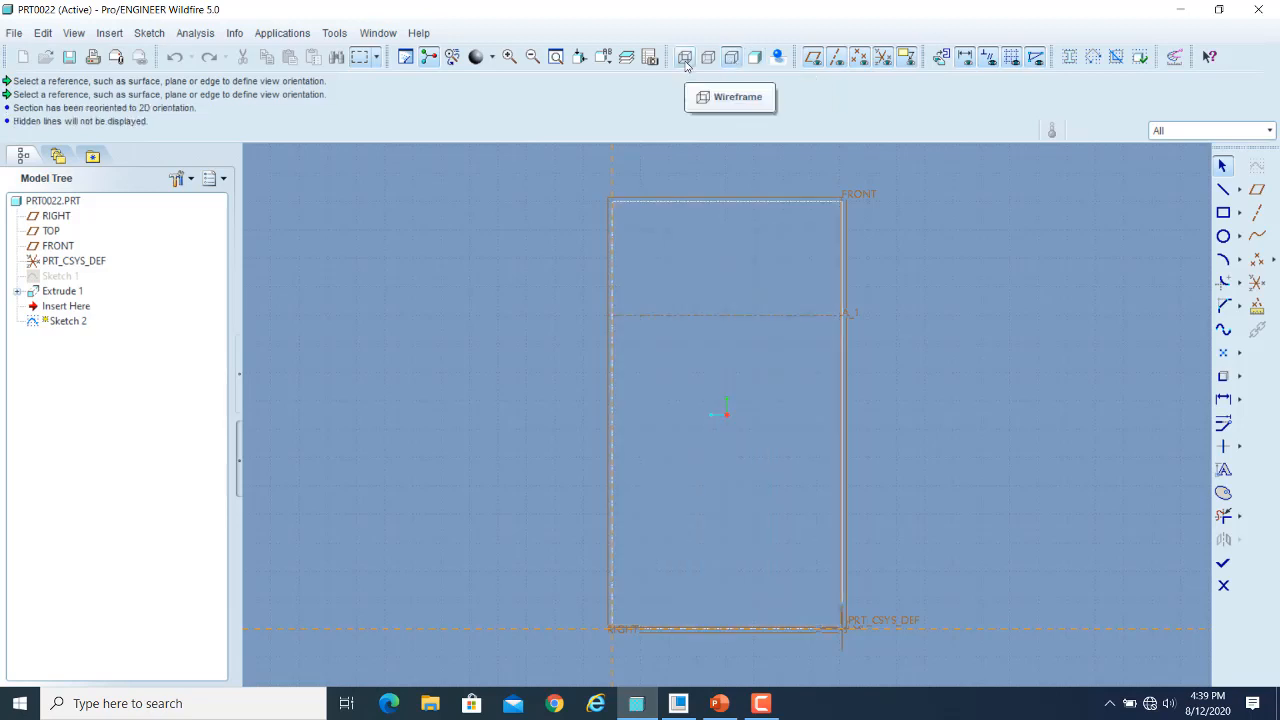
click(686, 62)
middle_drag(904, 242, 942, 286)
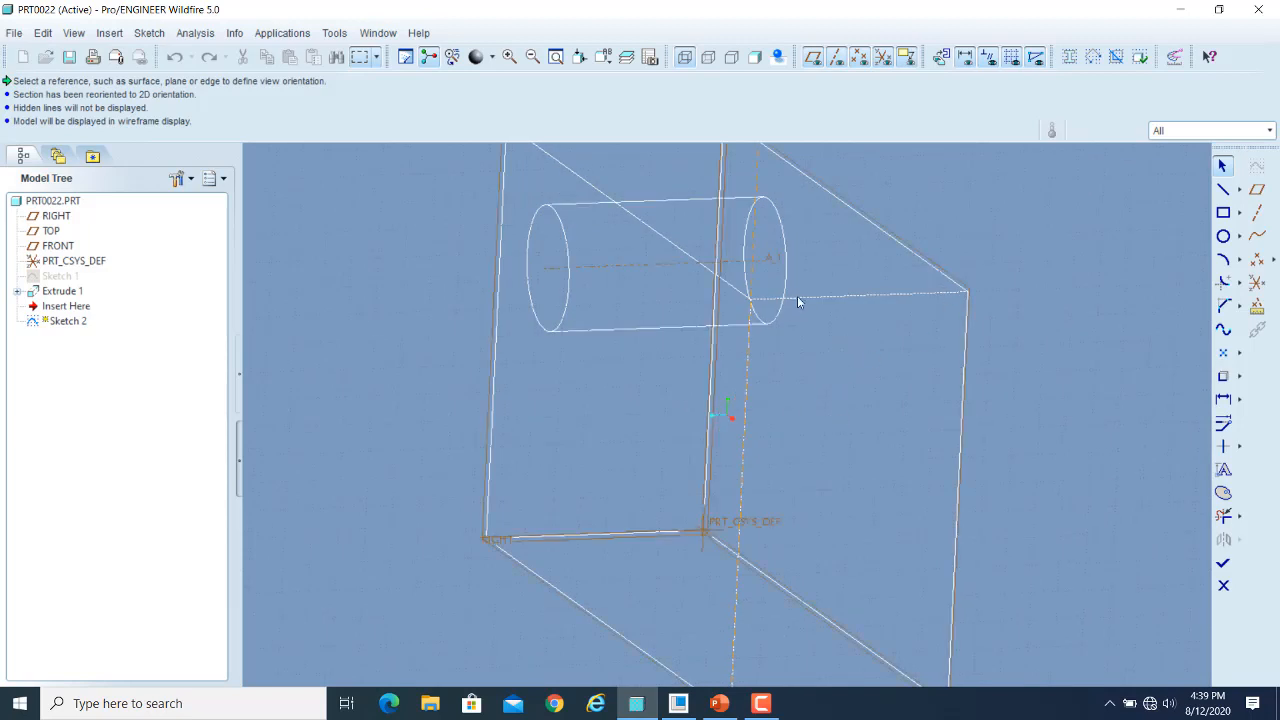
scroll(797, 294, down, 2)
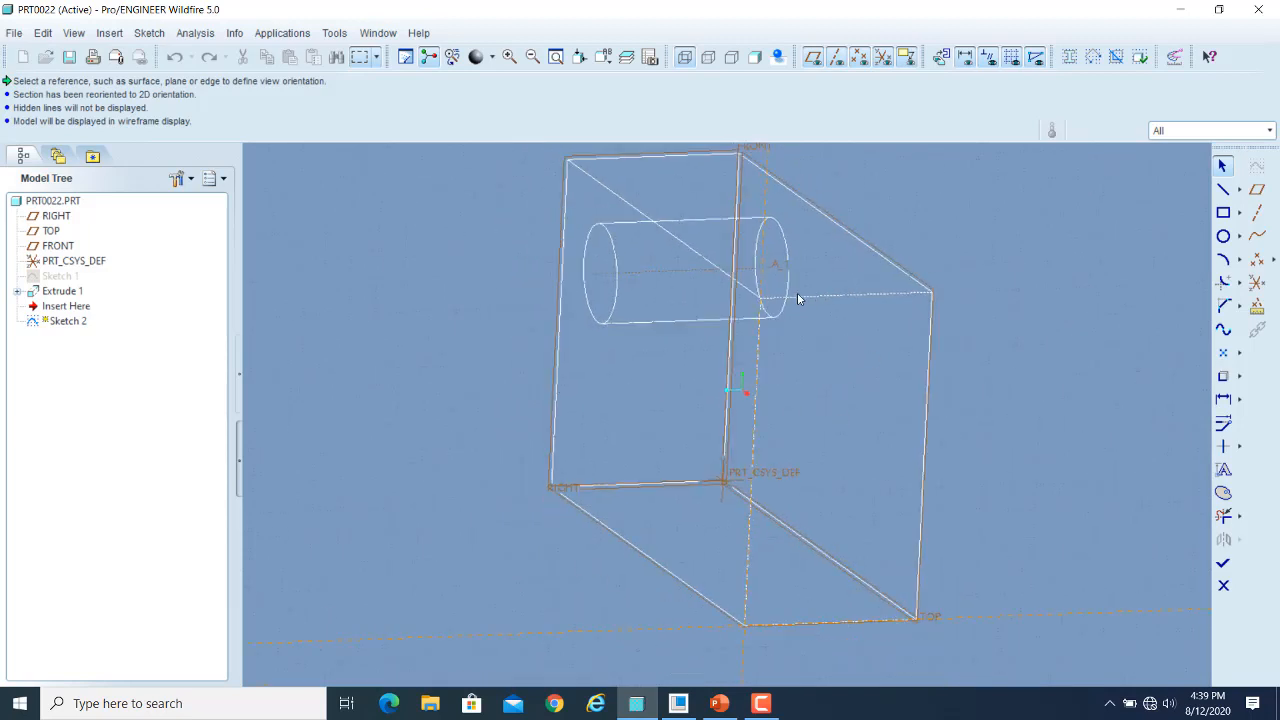
Compare the hidden-line, no-hidden, shaded and enhanced realism displays, and return to the plain shaded model in 2D sketch orientation
click(709, 62)
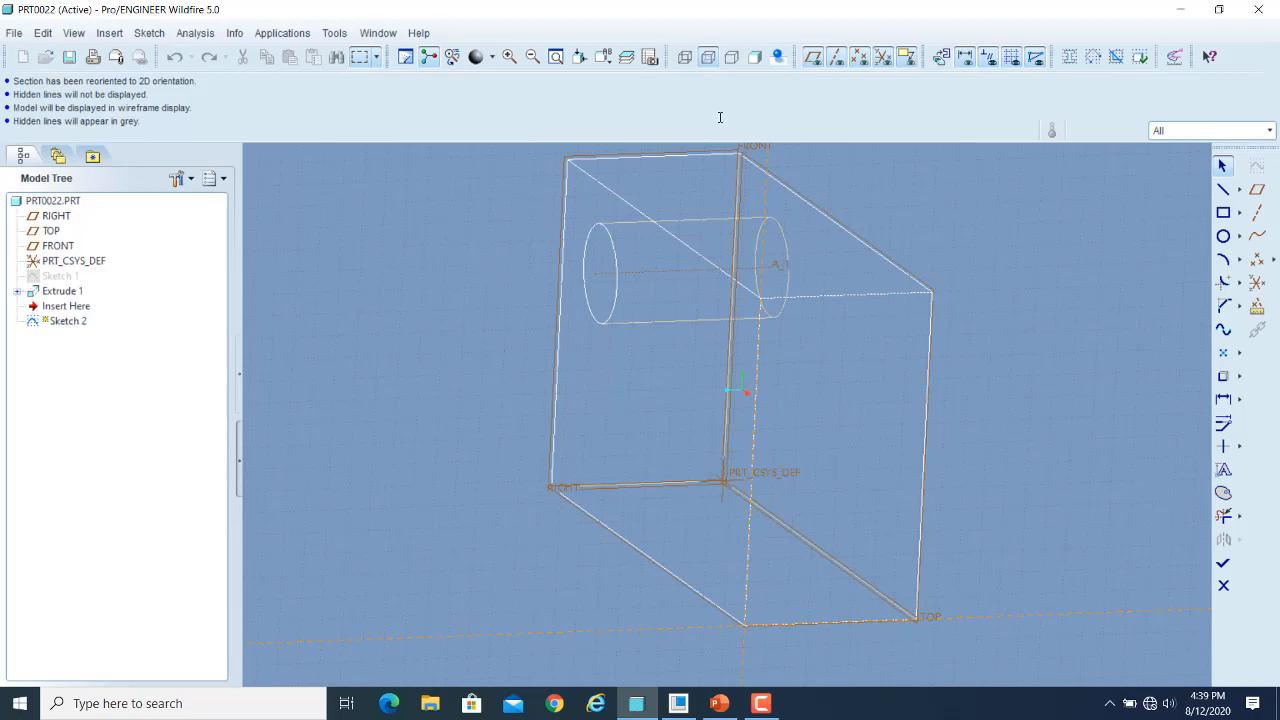
click(735, 57)
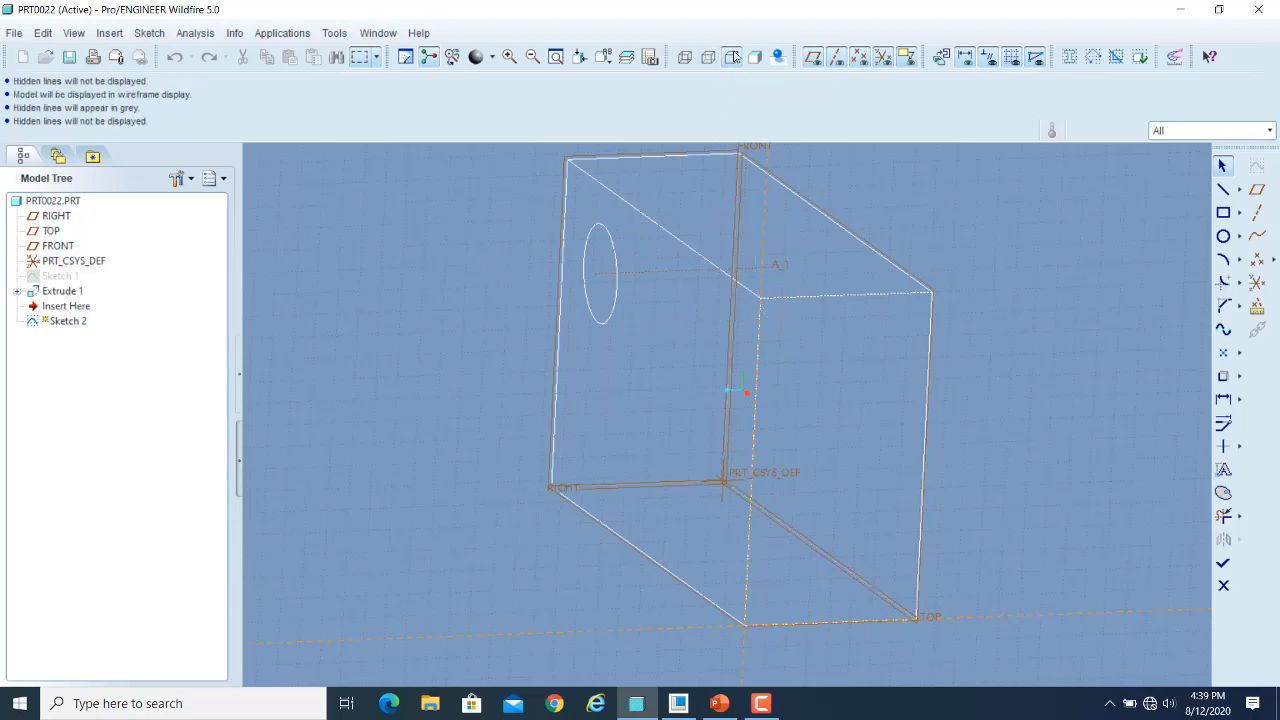
click(771, 261)
click(760, 58)
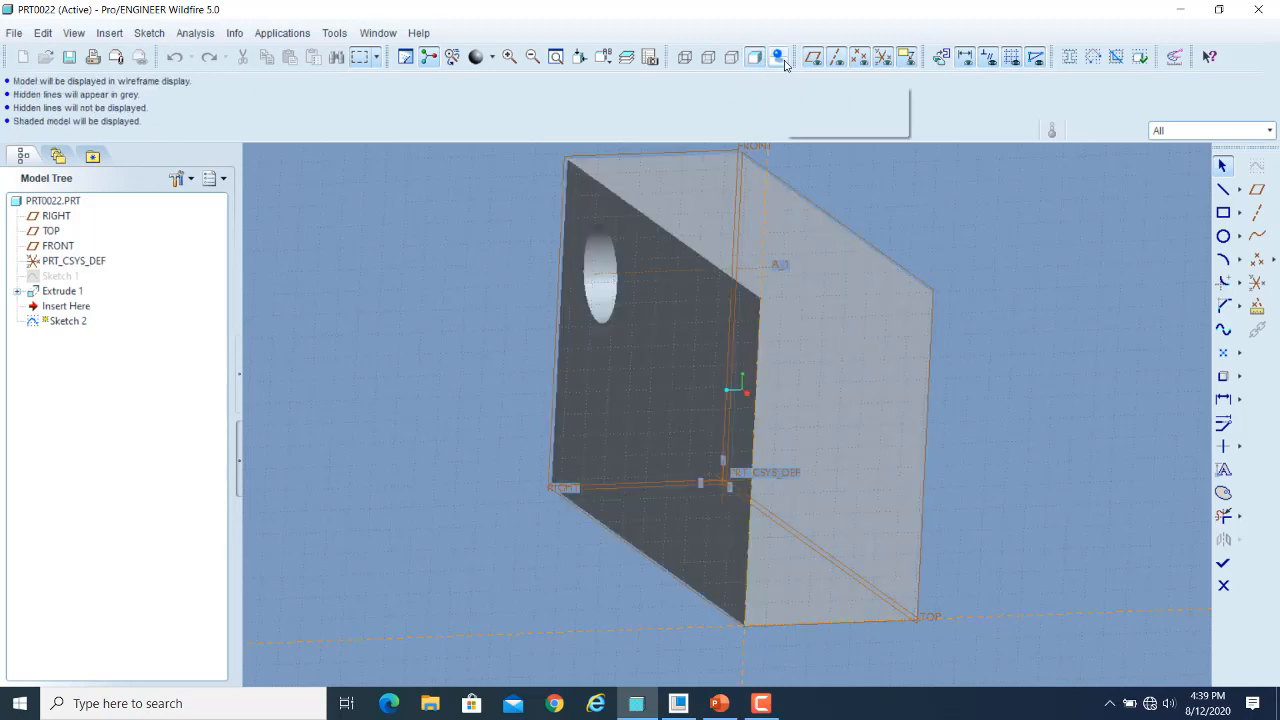
click(783, 60)
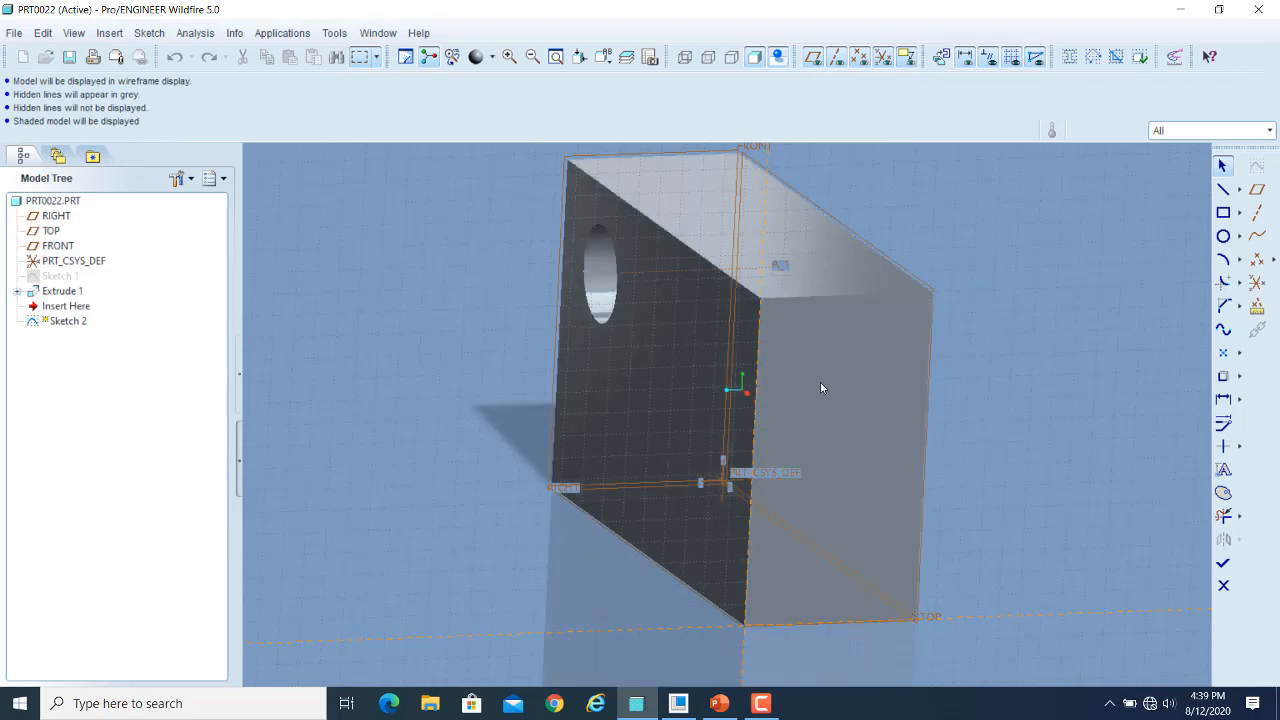
click(778, 58)
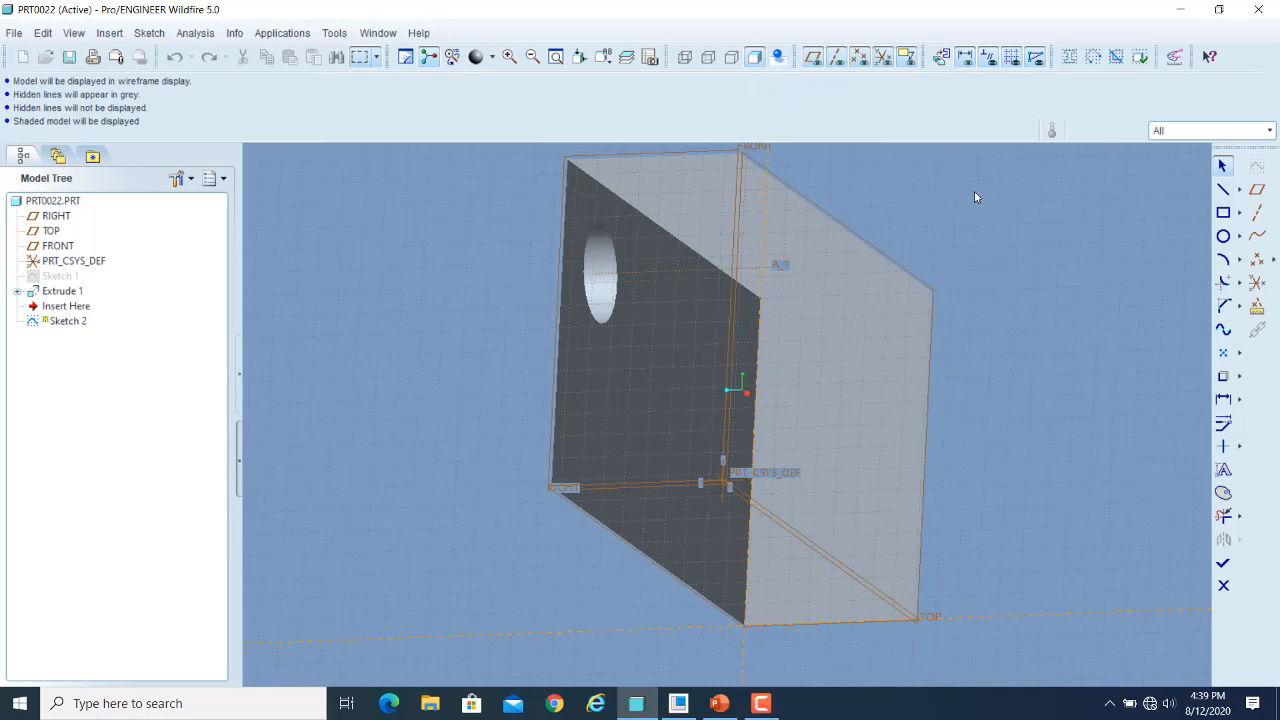
click(943, 58)
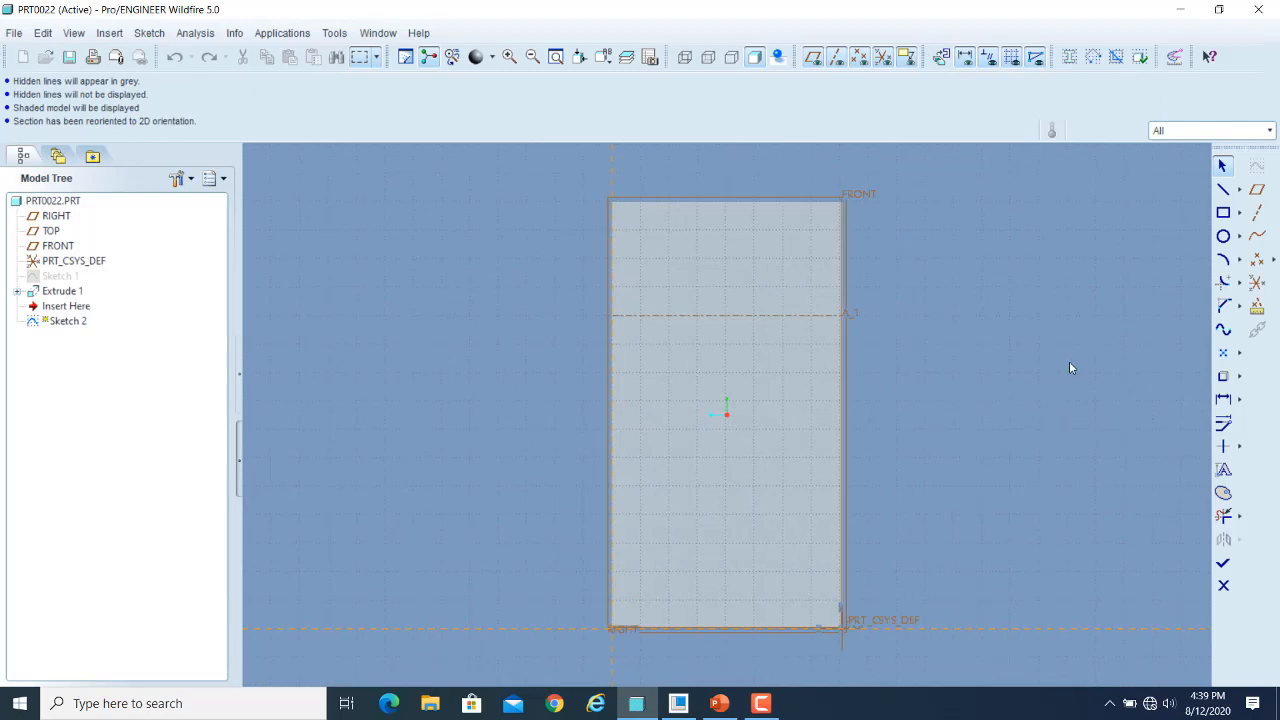
Sketch a rectangle about 30 by 50 from the end face's upper corner beside the holed face, and finish the sketch
click(1224, 213)
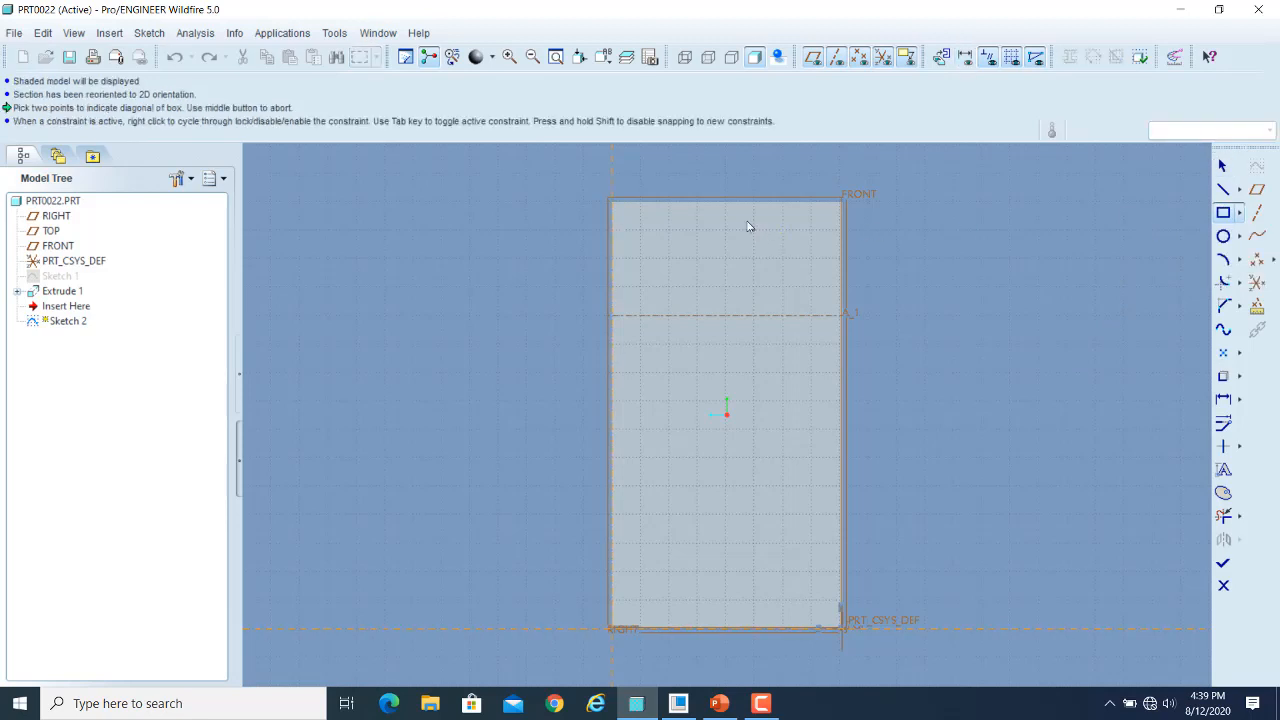
click(612, 201)
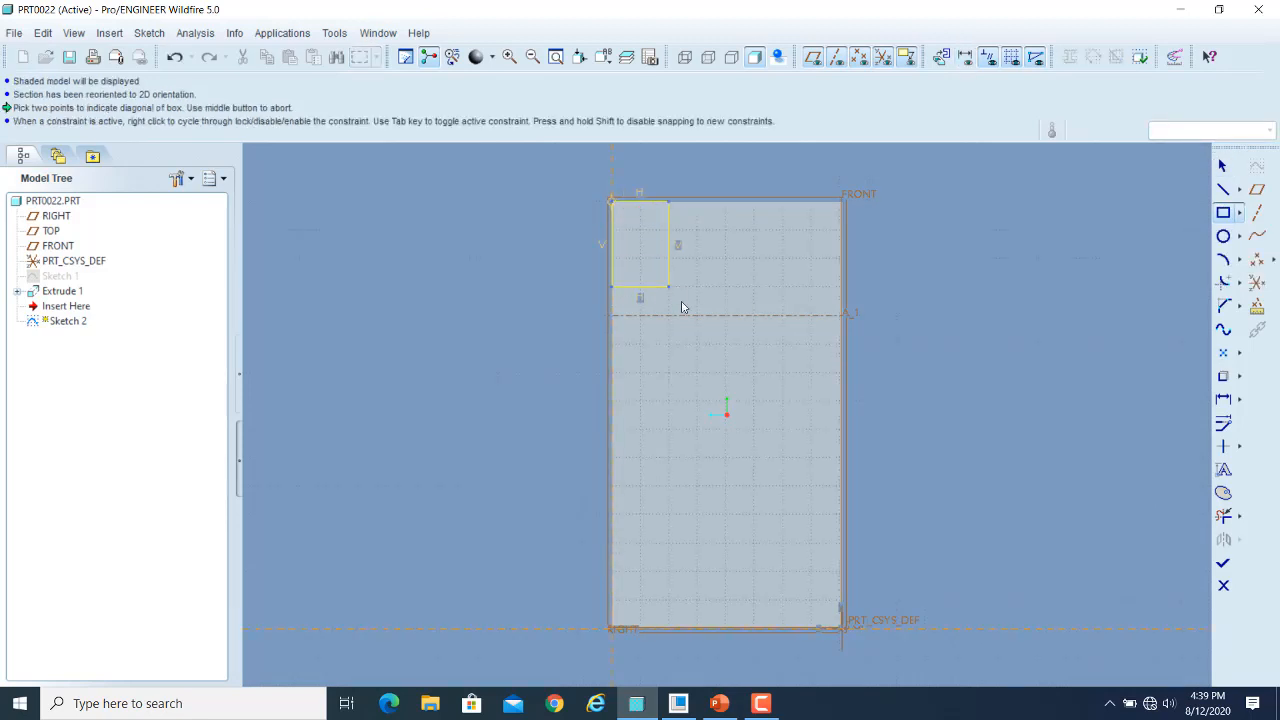
click(697, 343)
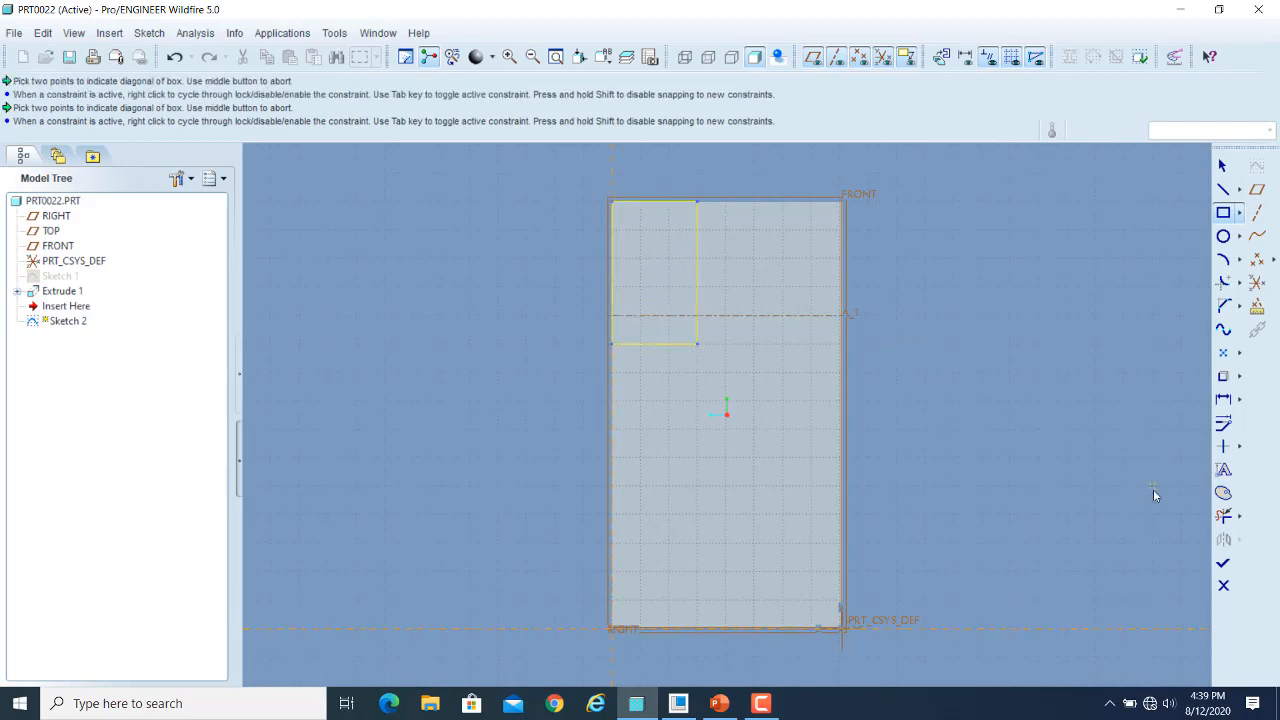
click(1222, 165)
mouse_move(1010, 264)
middle_down()
mouse_move(1014, 194)
mouse_move(1094, 277)
mouse_move(1036, 308)
middle_up()
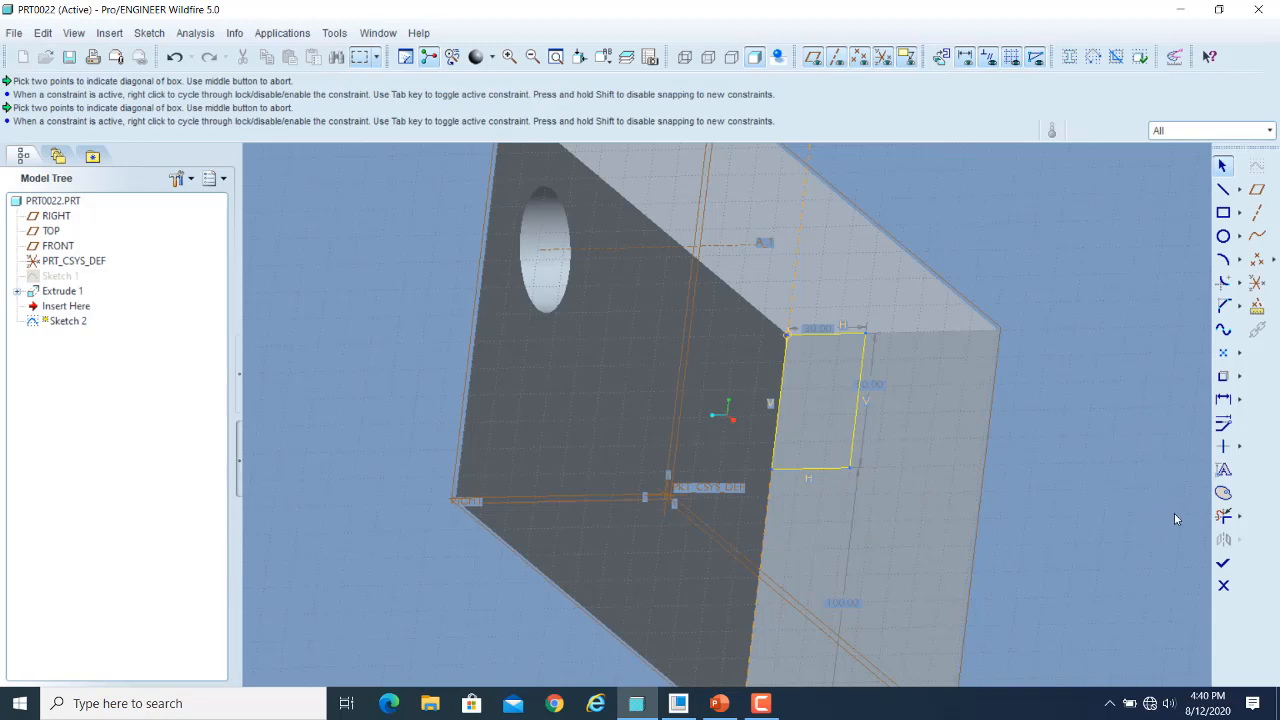
click(1223, 564)
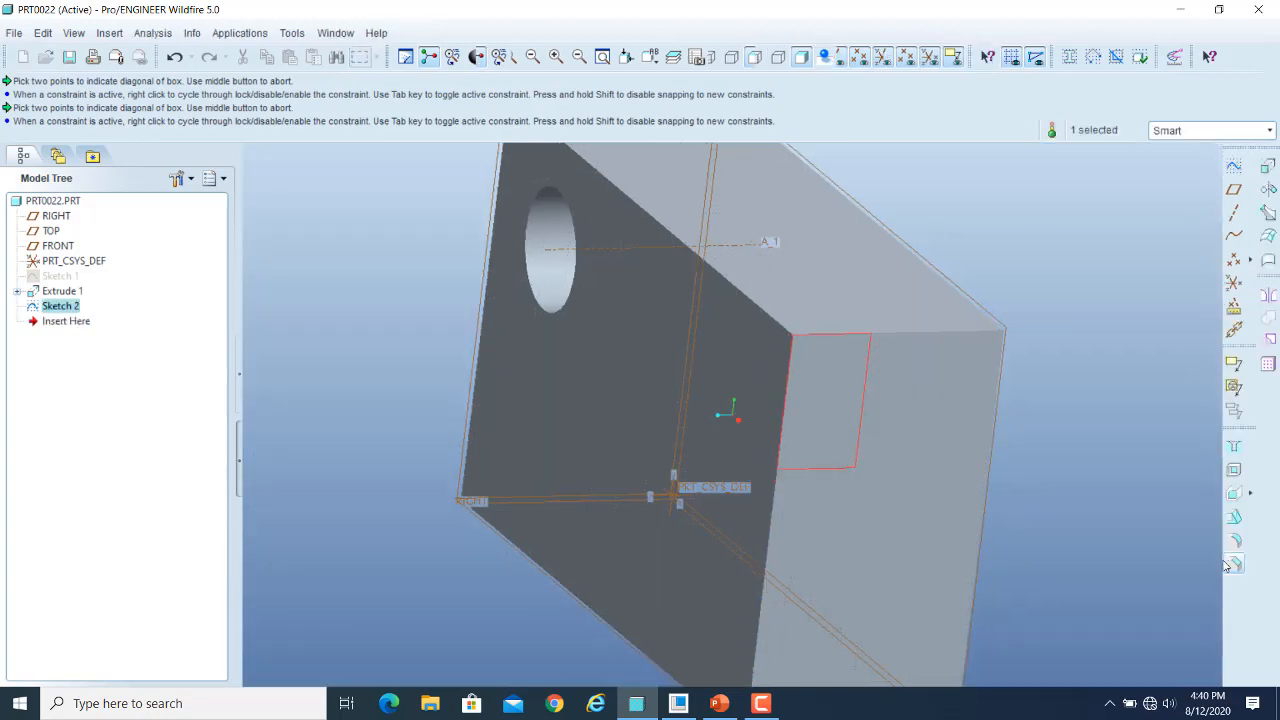
click(1132, 364)
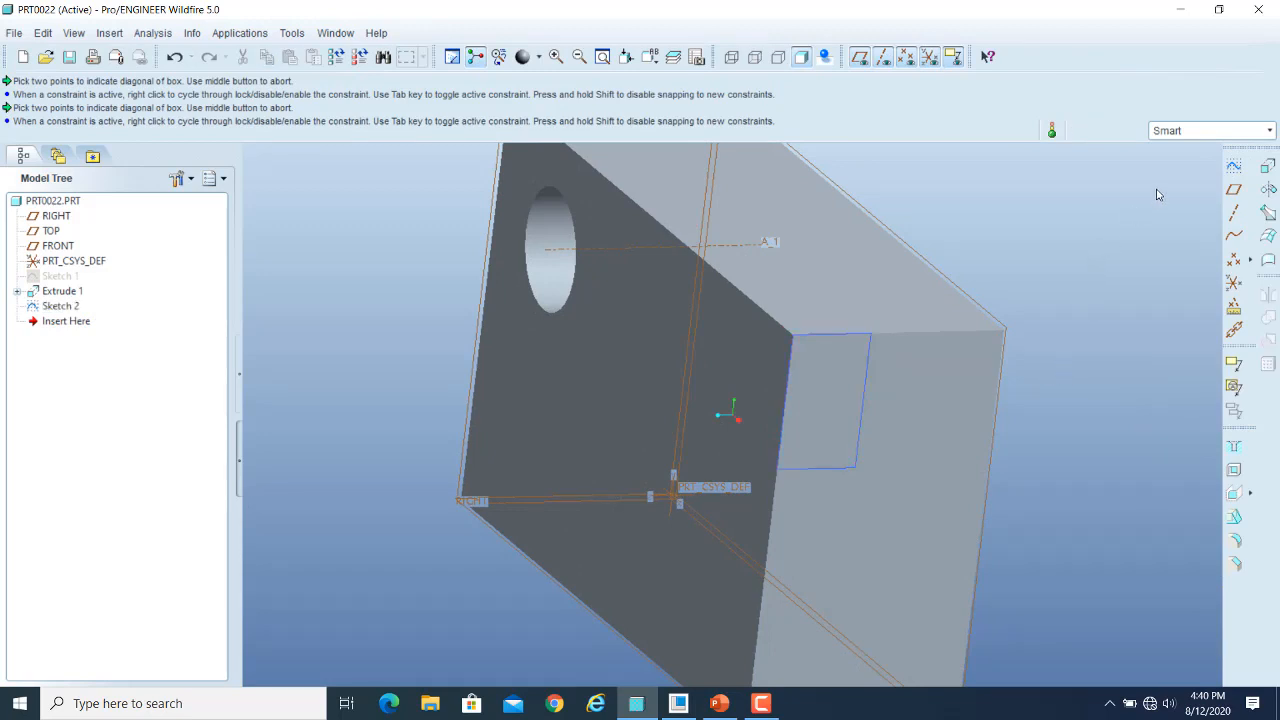
Start an extrusion of the rectangle outward from the block's end face, check its sketch placement, and preview the added block
click(1267, 167)
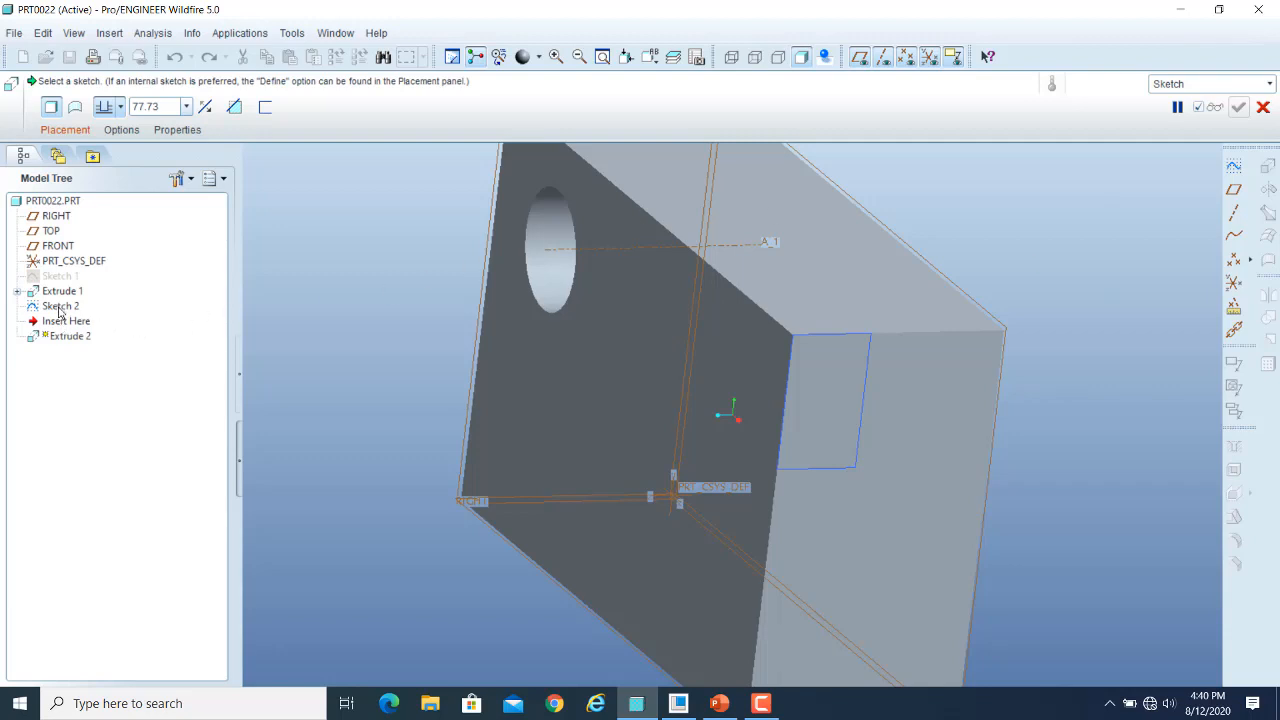
click(868, 362)
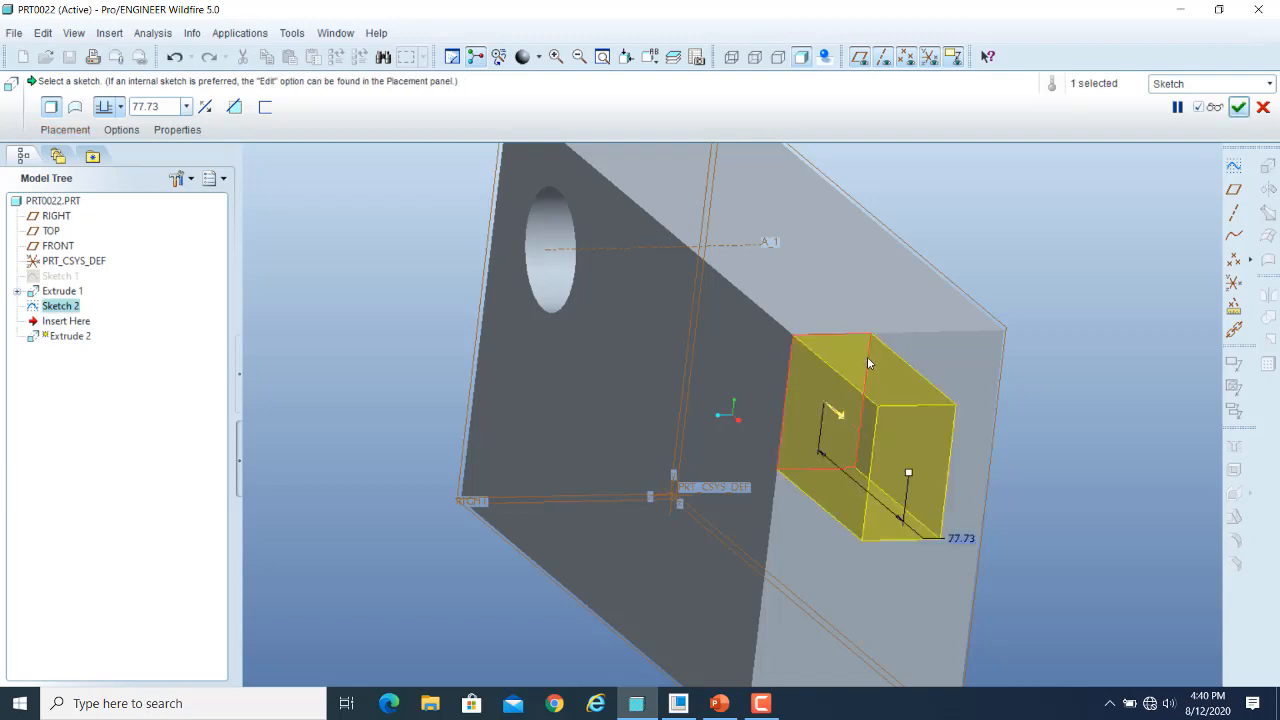
scroll(1047, 341, up, 2)
scroll(757, 390, up, 1)
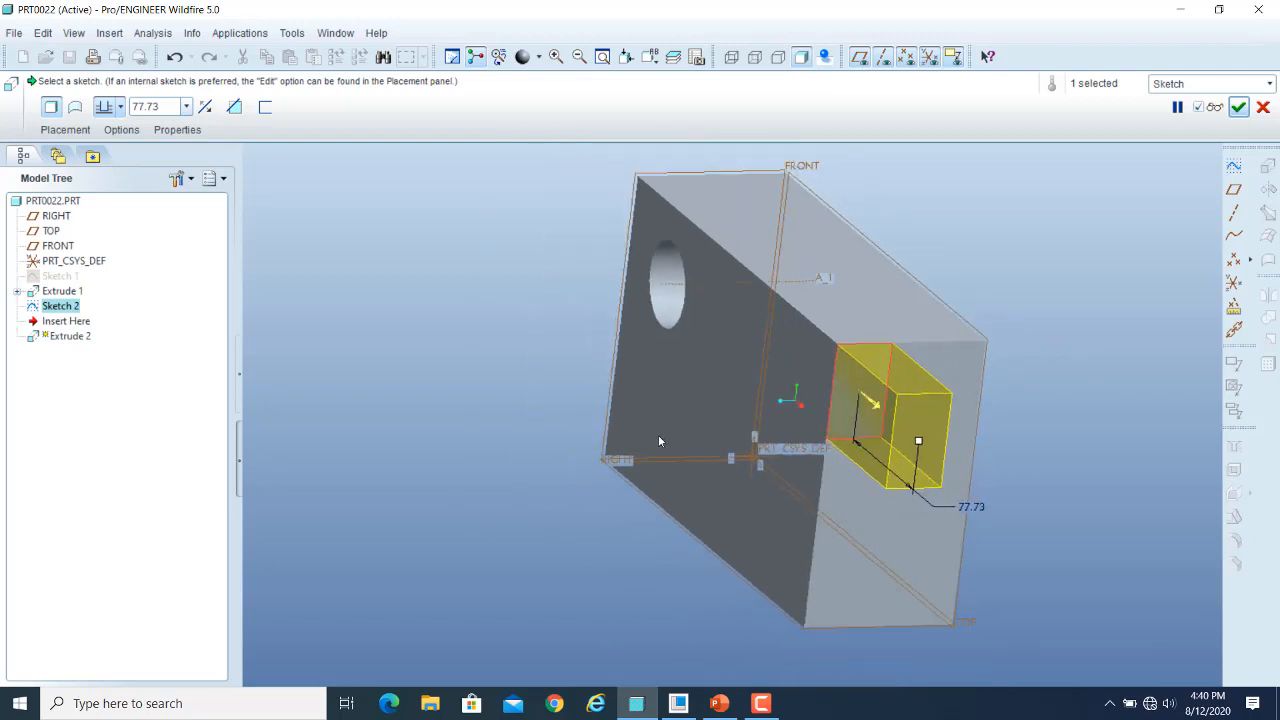
middle_drag(1008, 196, 1032, 218)
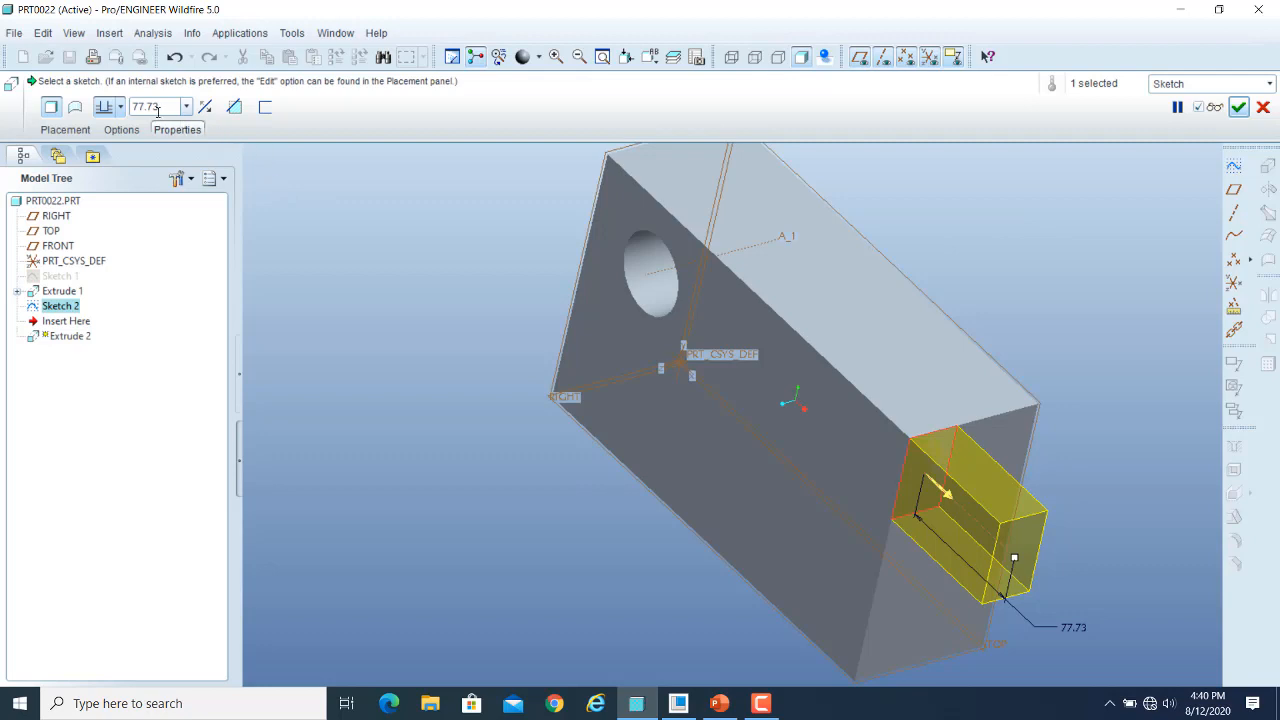
click(64, 130)
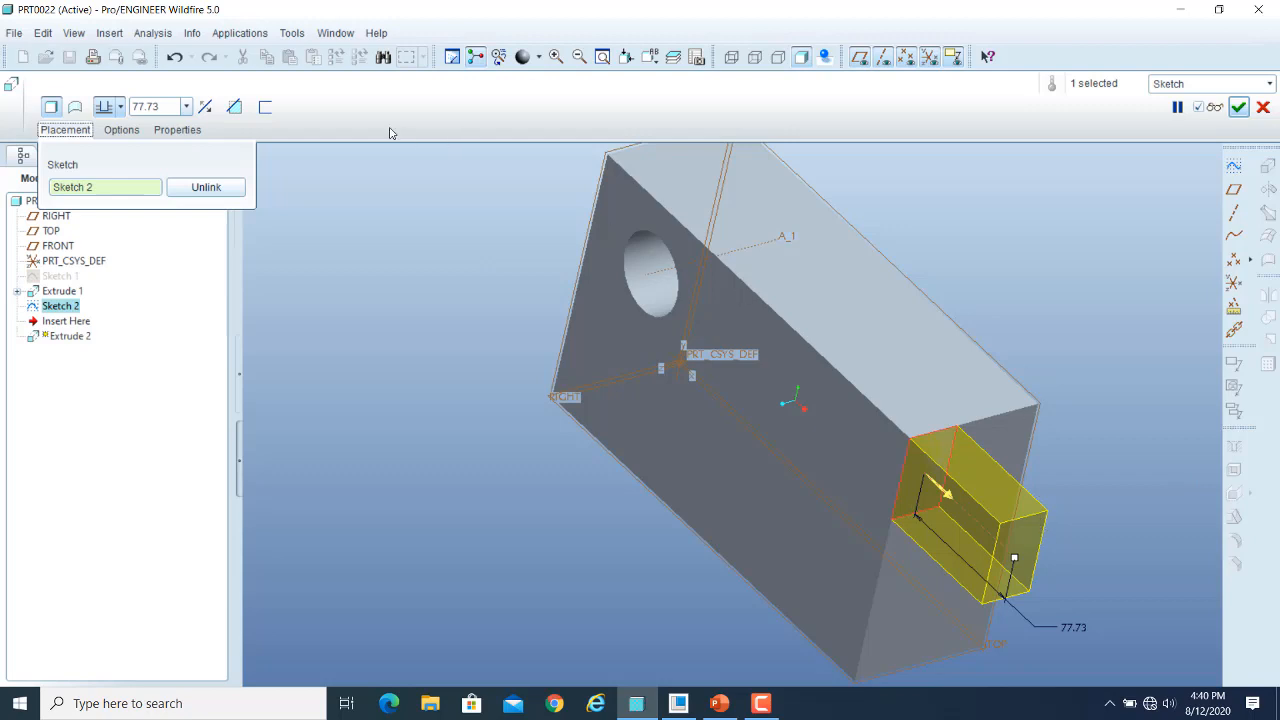
click(64, 130)
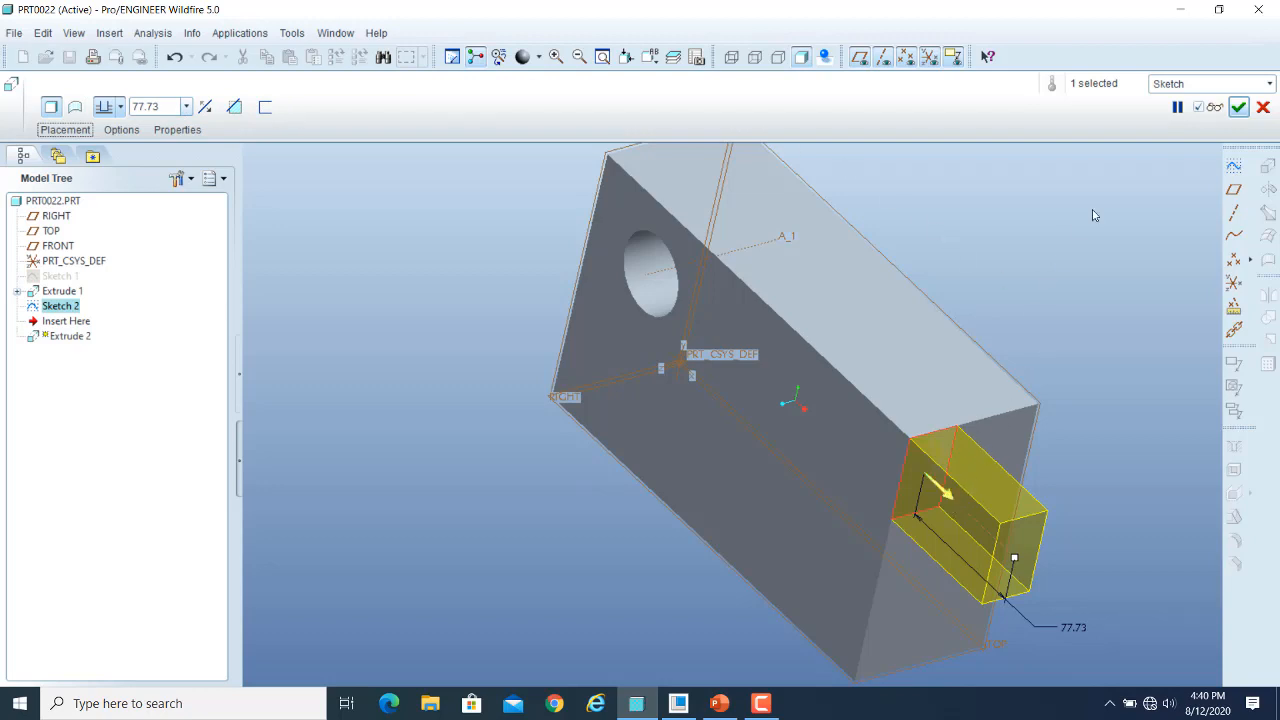
click(1213, 109)
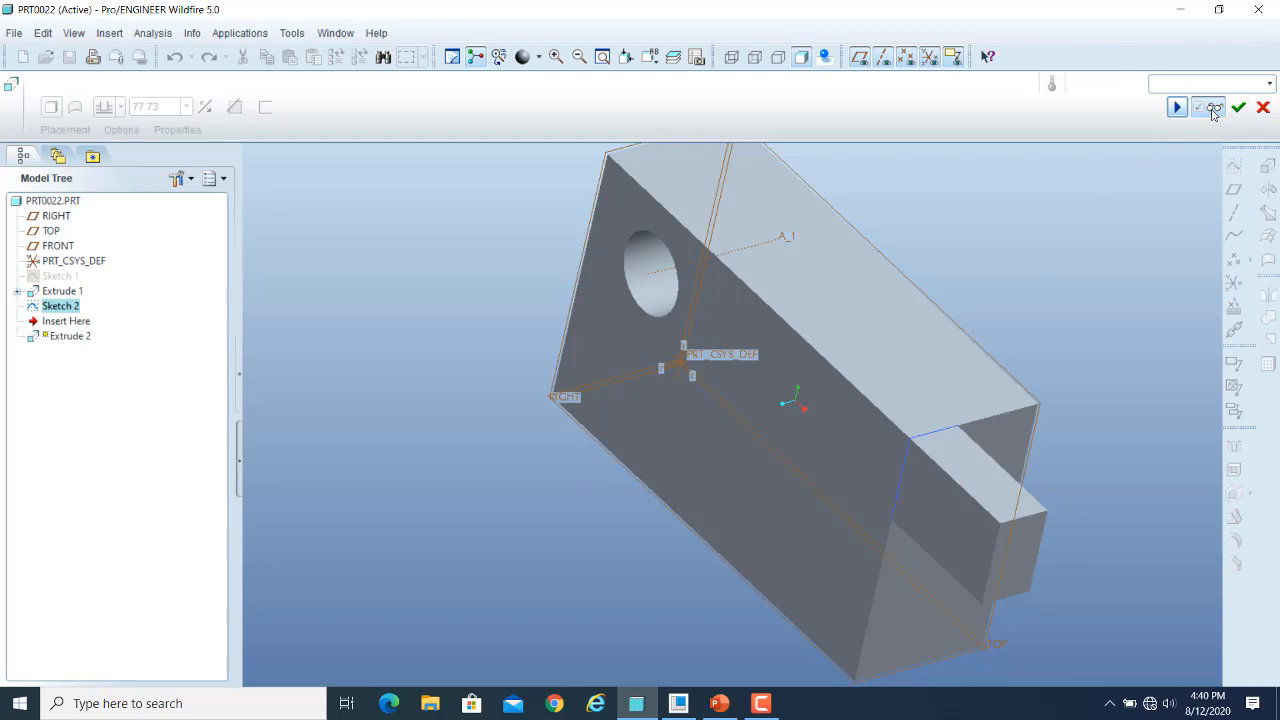
click(1213, 109)
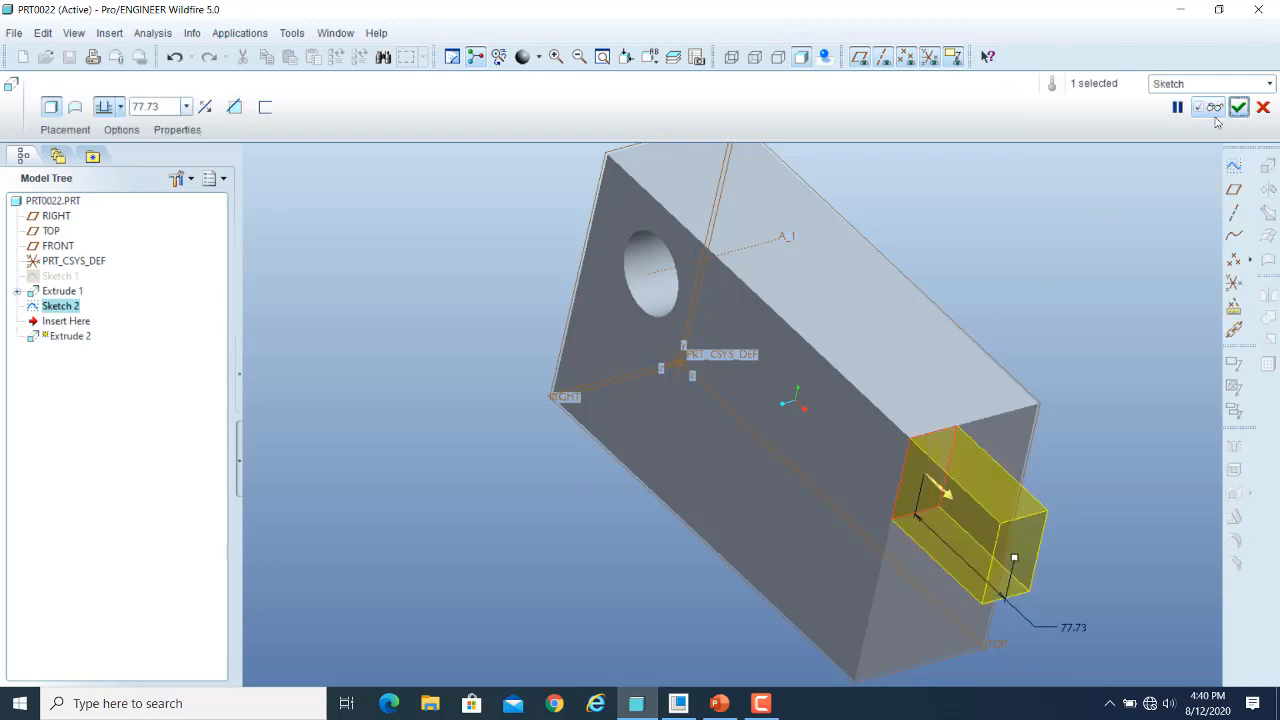
Try reversing the added-material extrusion into the block, preview it, and flip its direction back outward
click(950, 492)
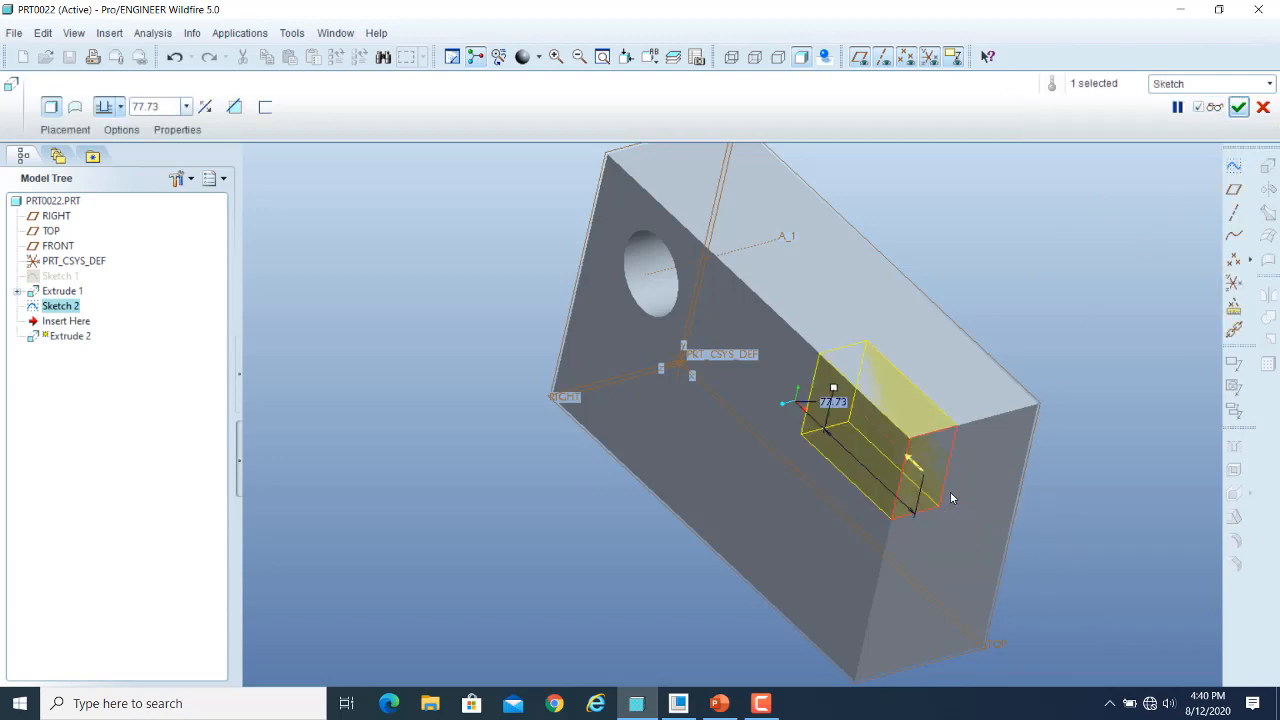
click(1213, 107)
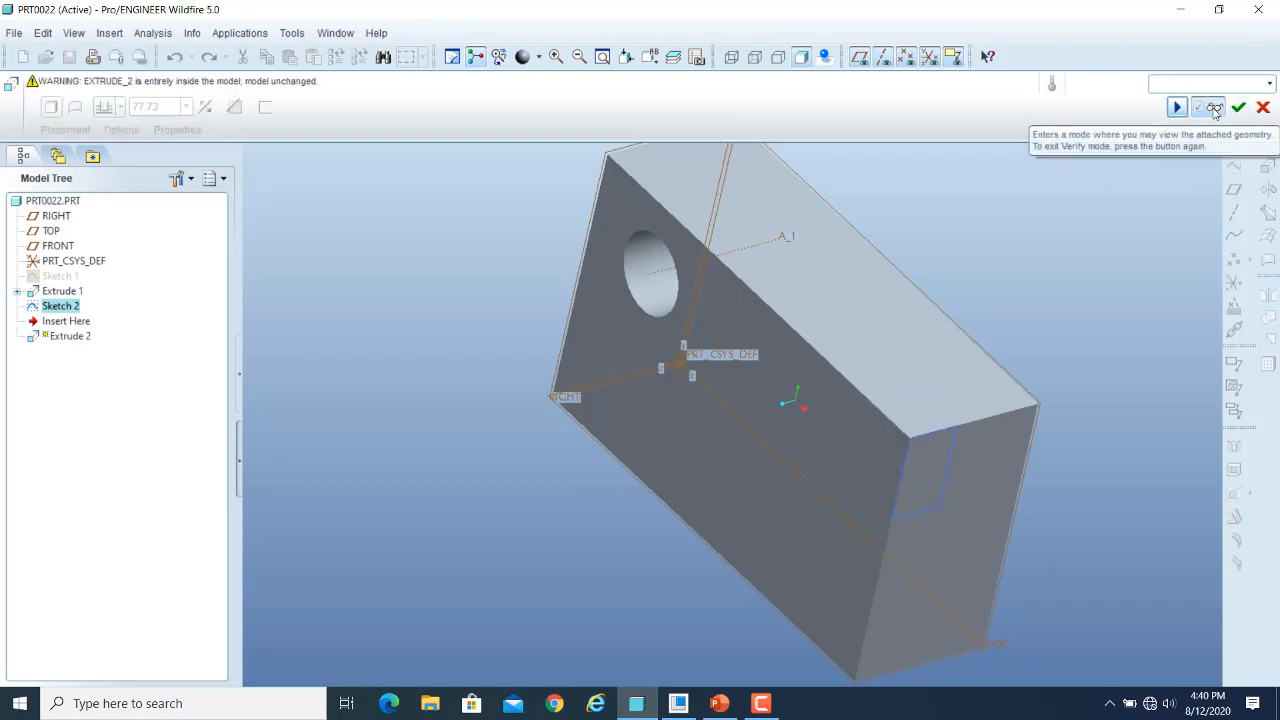
click(1215, 108)
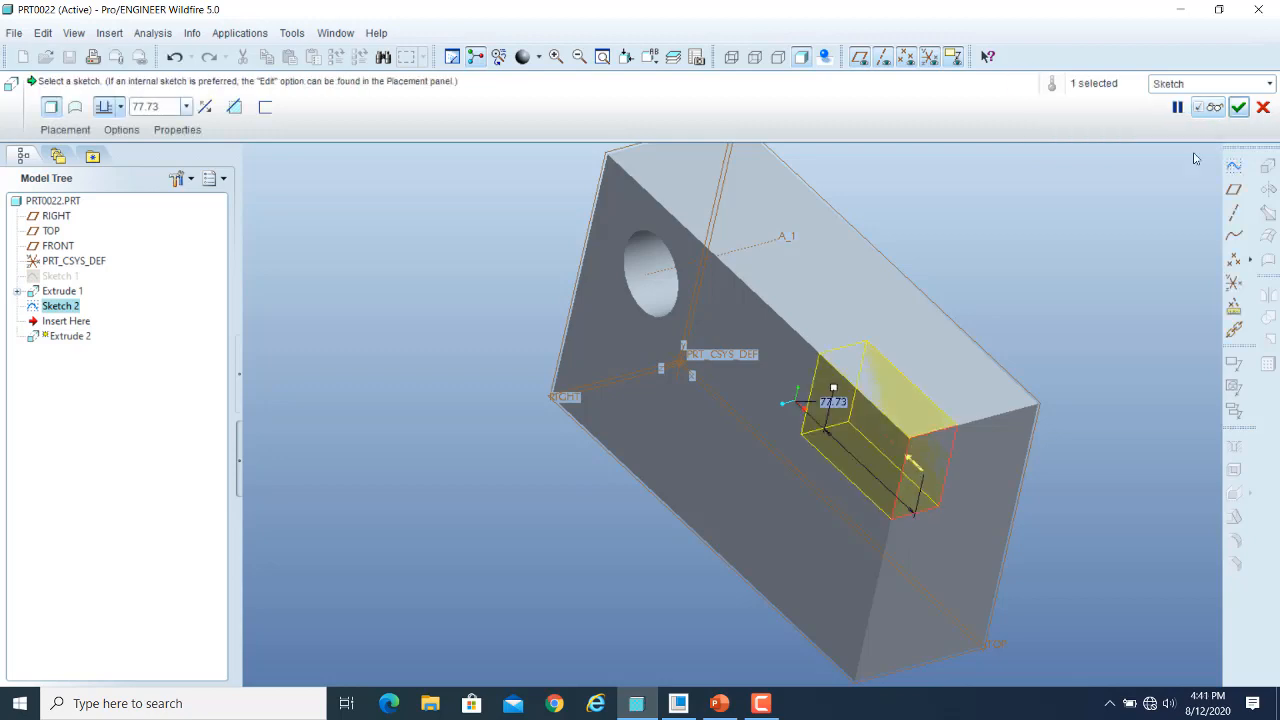
click(912, 461)
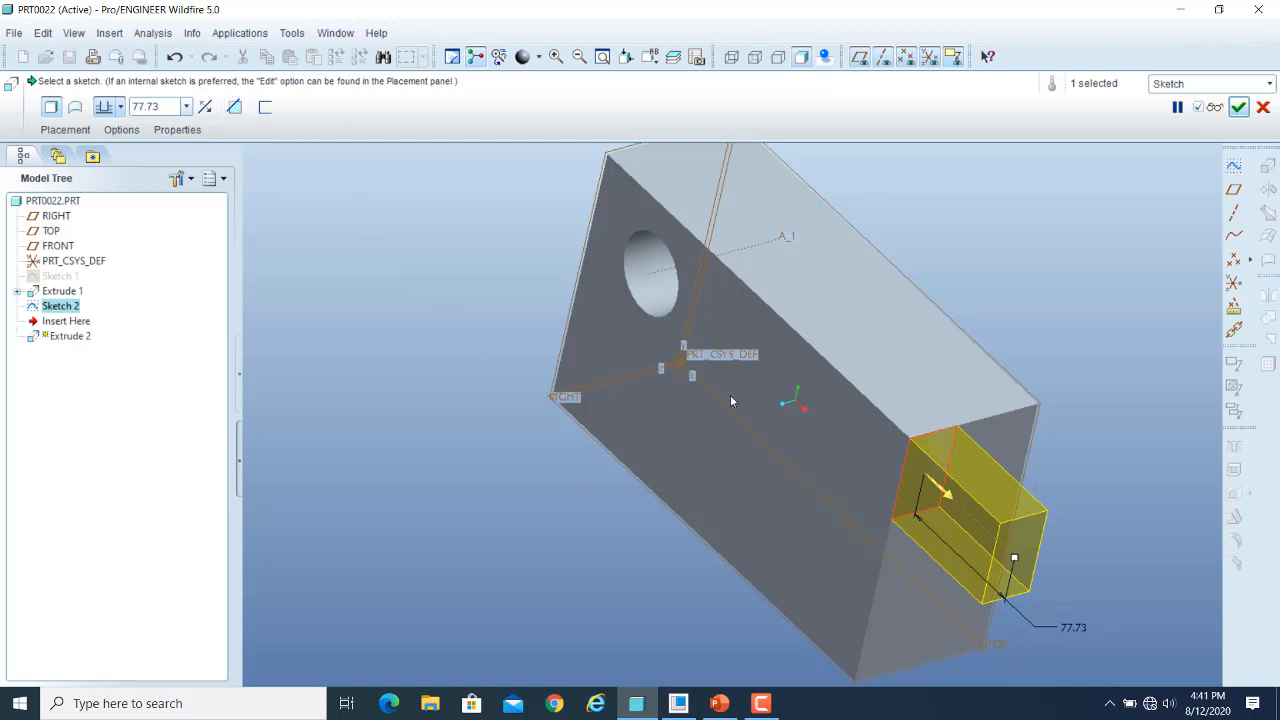
Change the extrusion to remove material, direct it into the block, and preview the corner cut
click(237, 107)
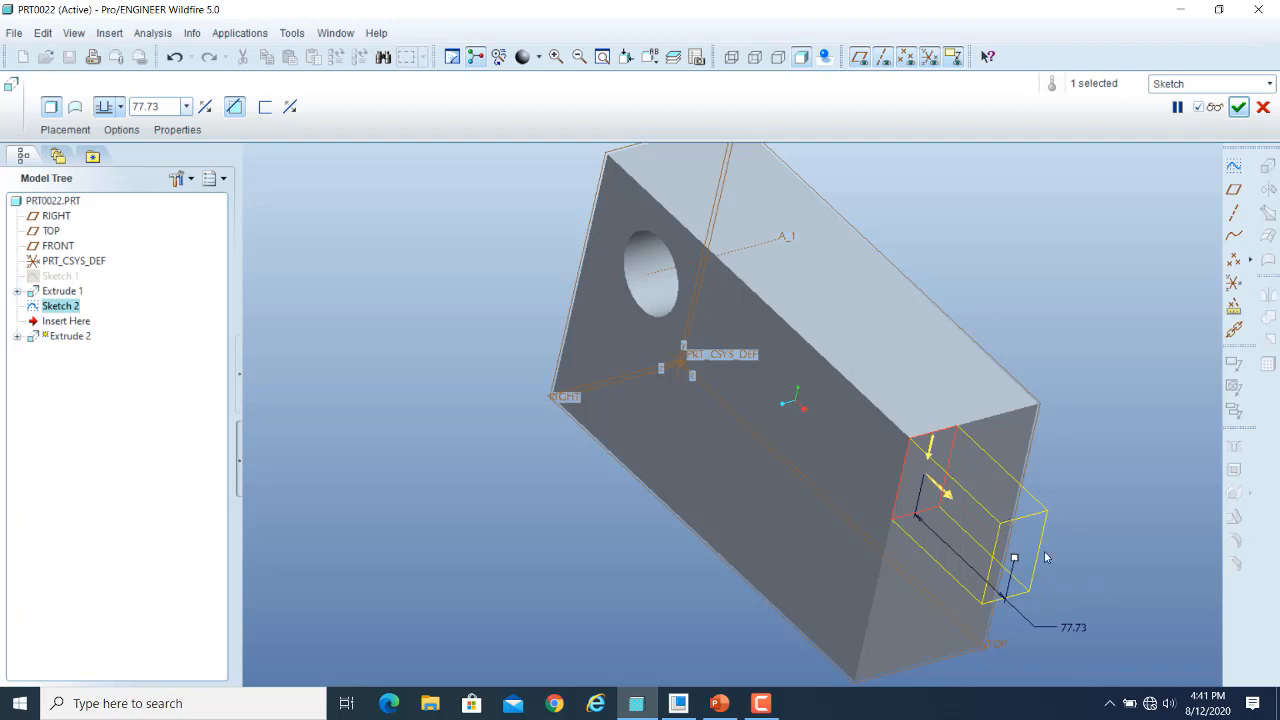
click(946, 492)
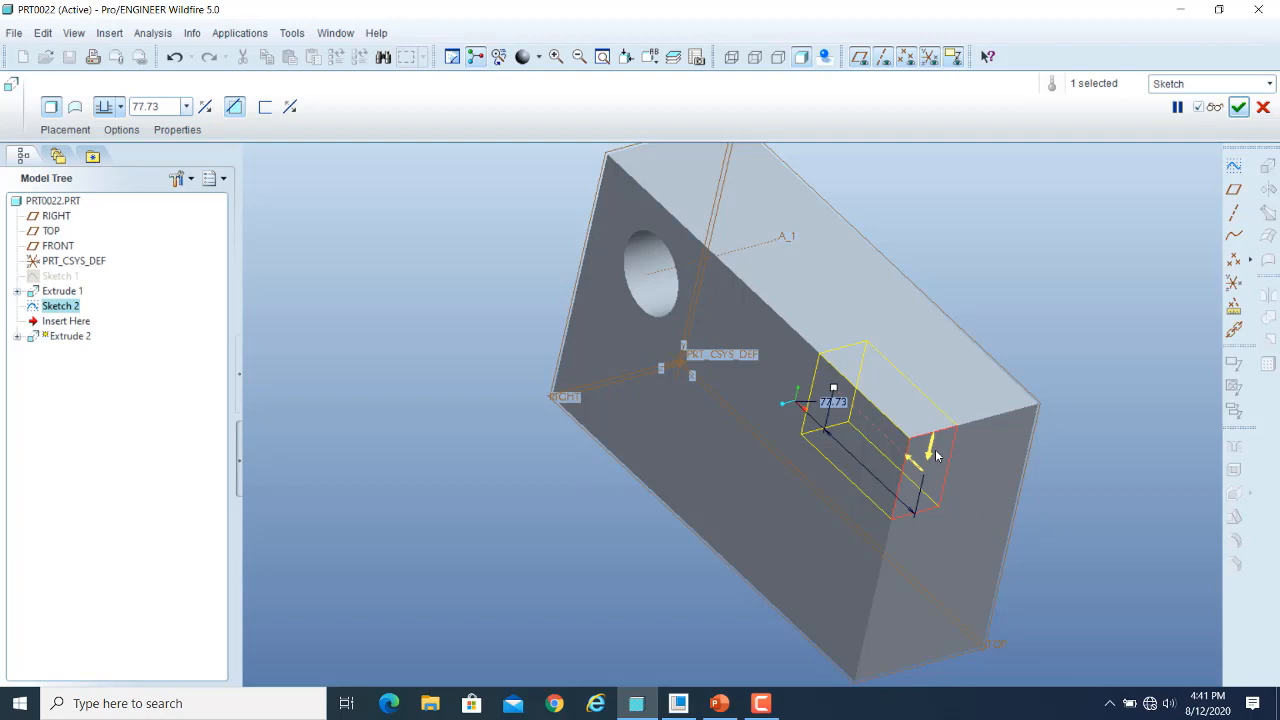
click(234, 108)
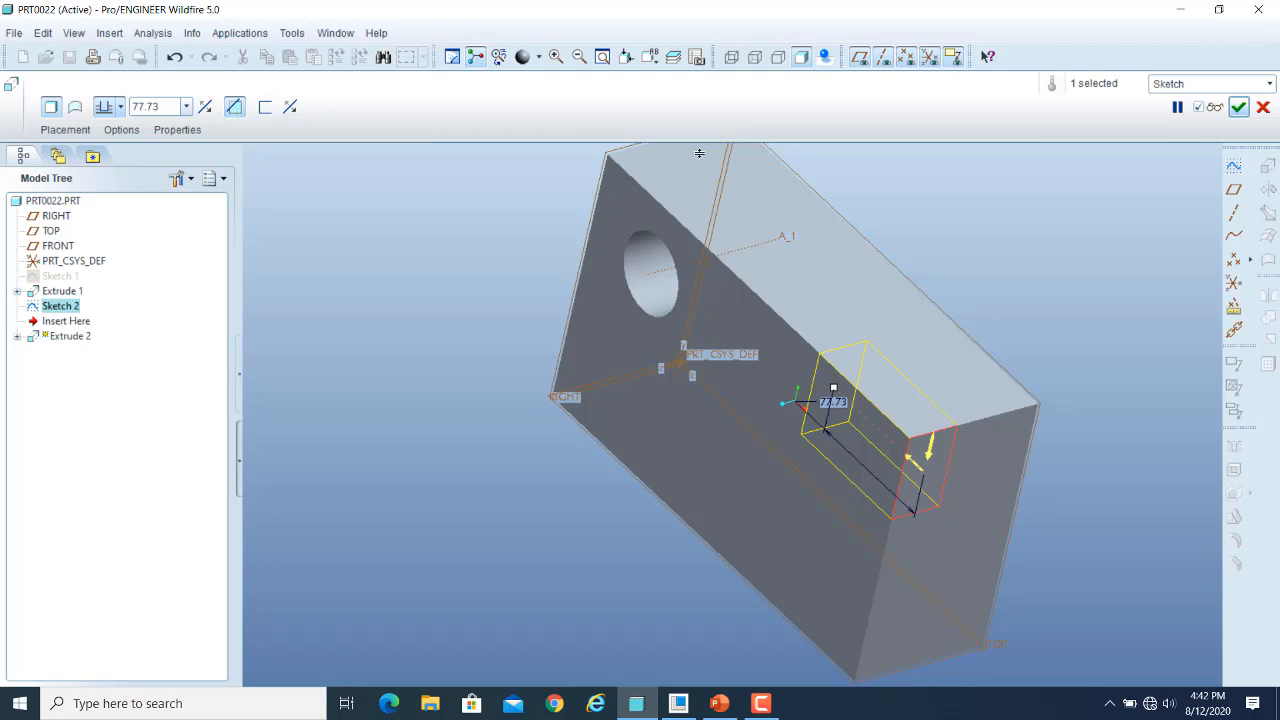
click(928, 452)
click(939, 404)
click(1210, 107)
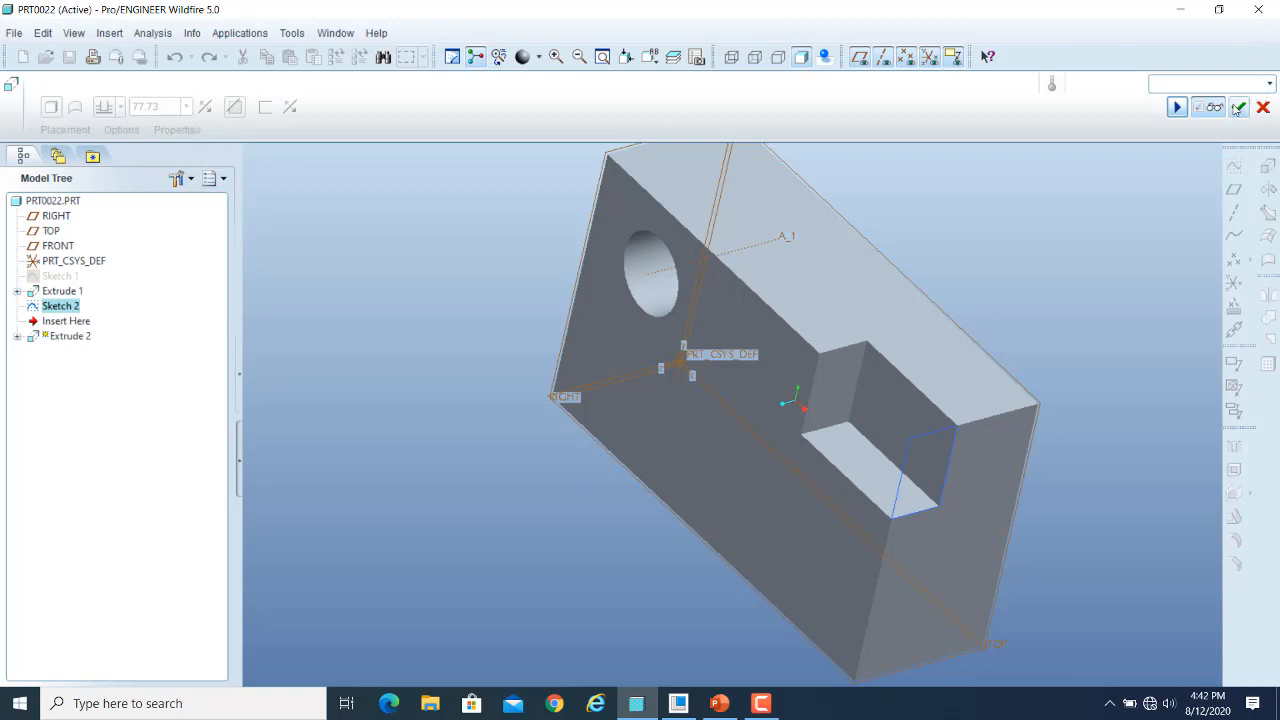
click(1177, 107)
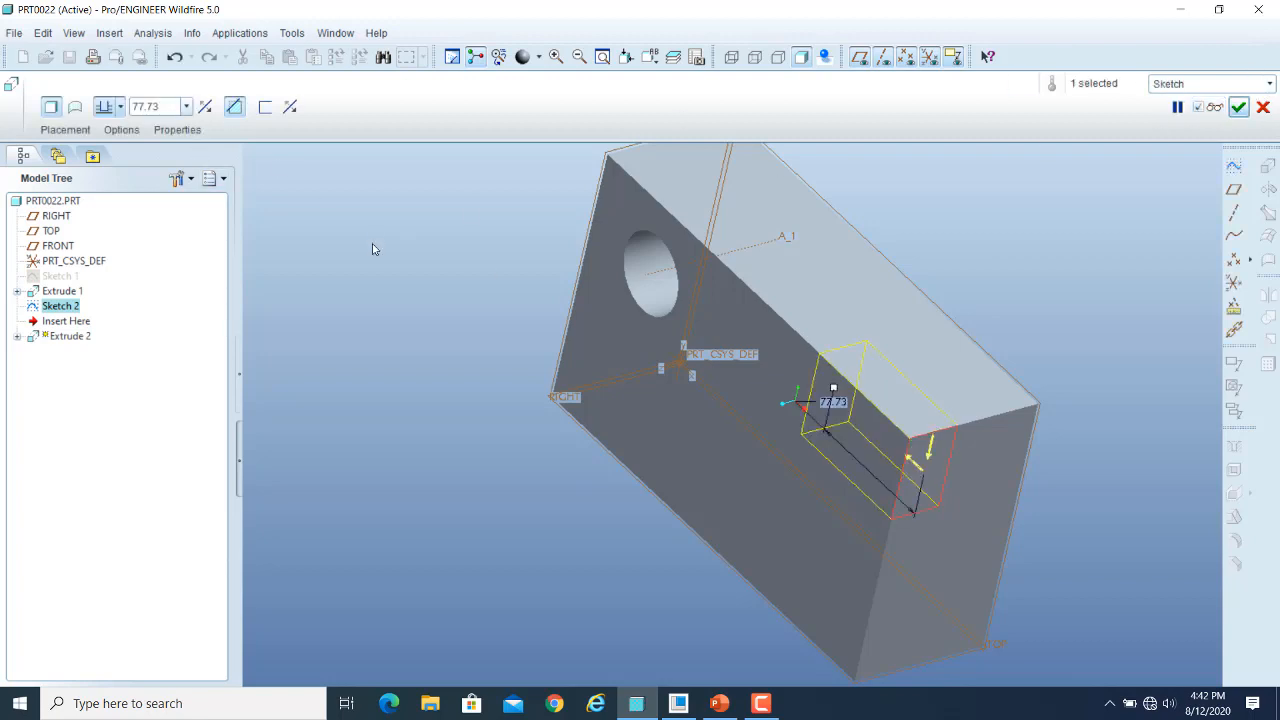
Set the corner cut's depth to 100
double_click(160, 107)
text(100)
key(Return)
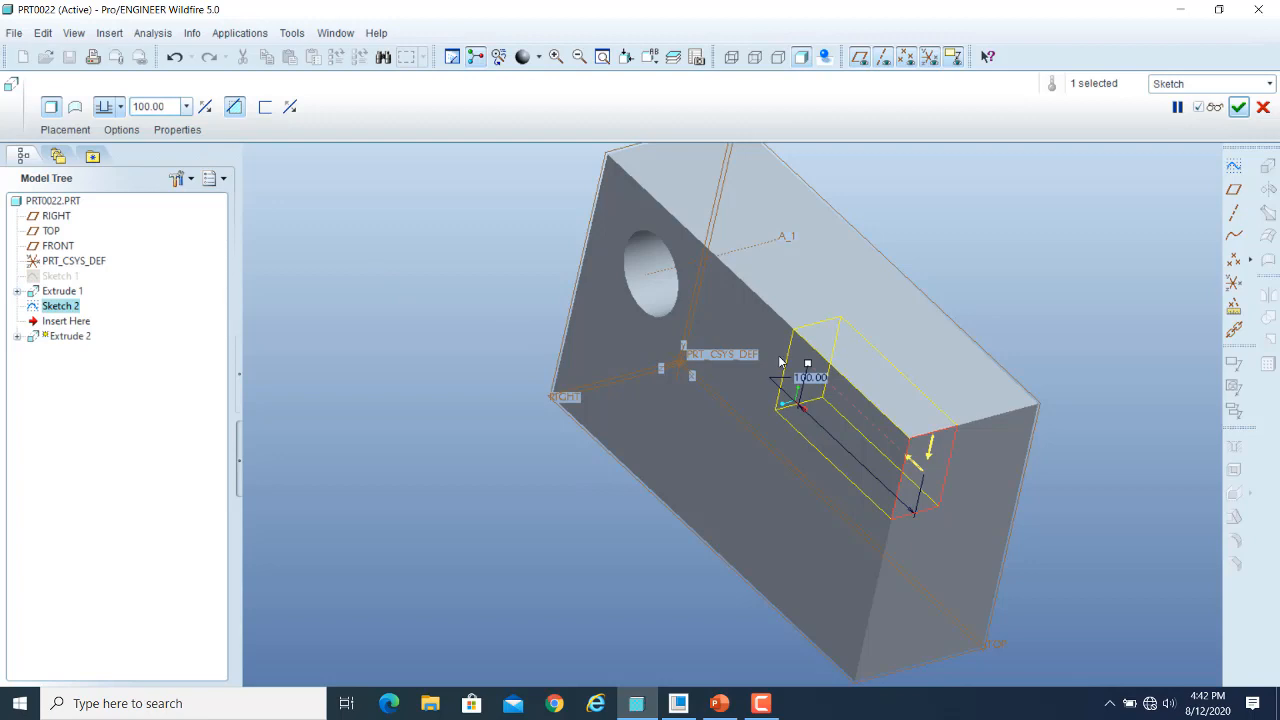
Try flipping the cut's material removal side to outside the rectangle, and preview the cut
click(1215, 109)
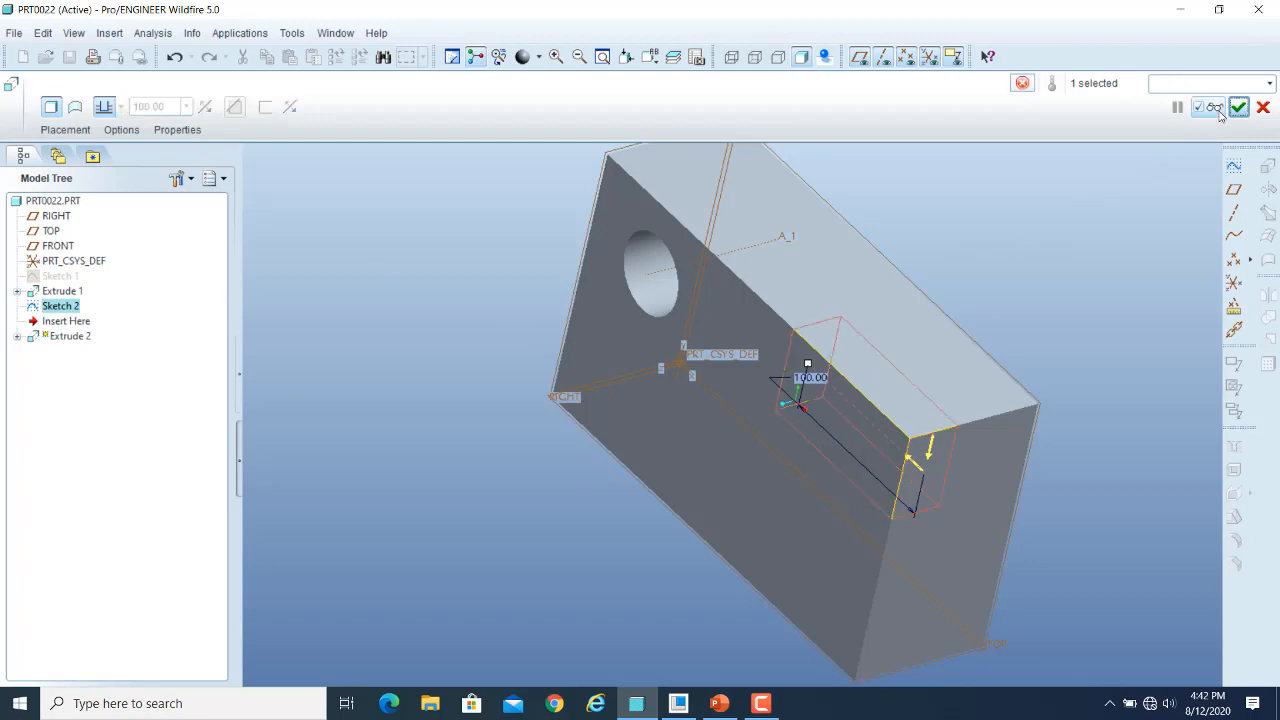
click(1217, 110)
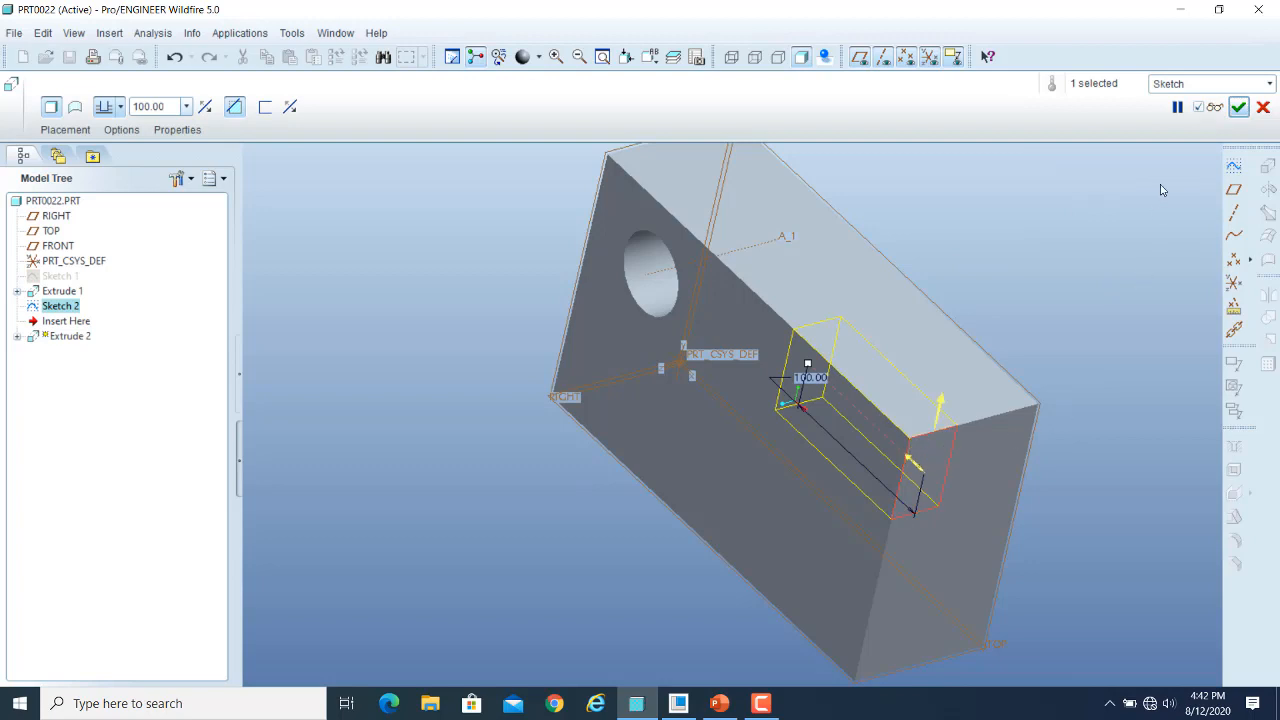
click(1215, 109)
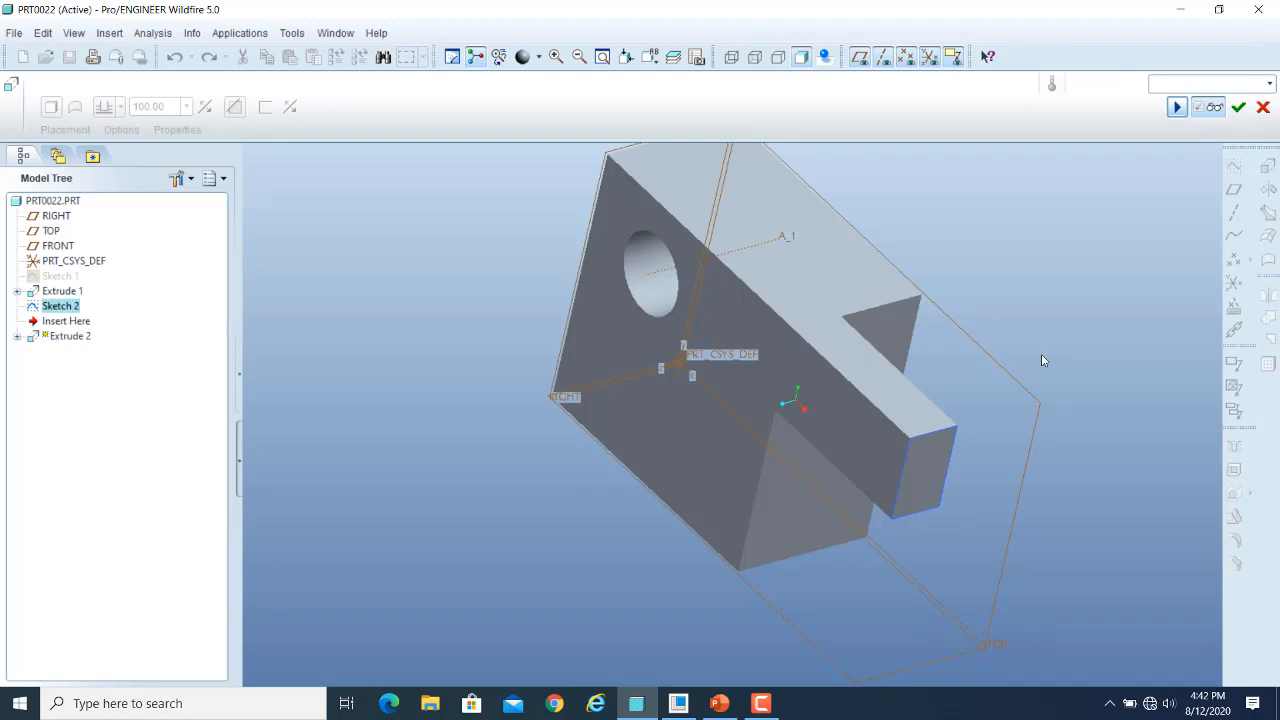
click(1215, 107)
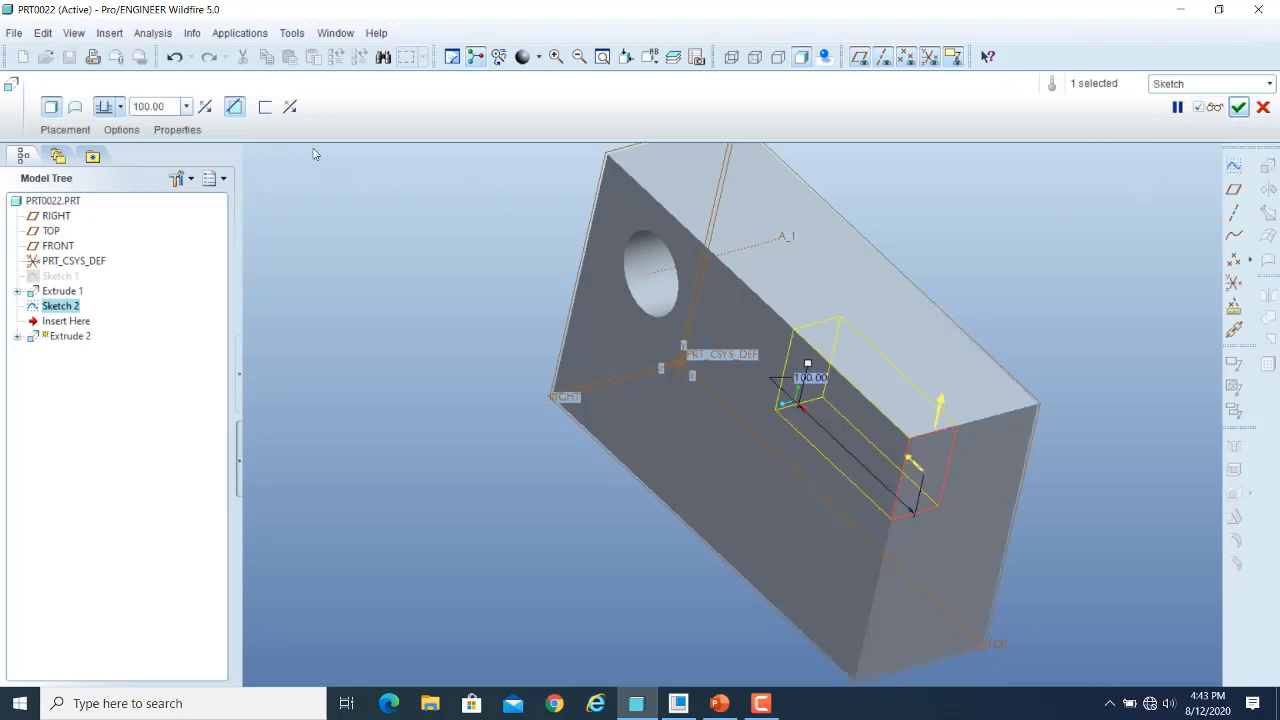
Flip the cut's material removal side back to inside the rectangle and complete the corner cut
click(295, 112)
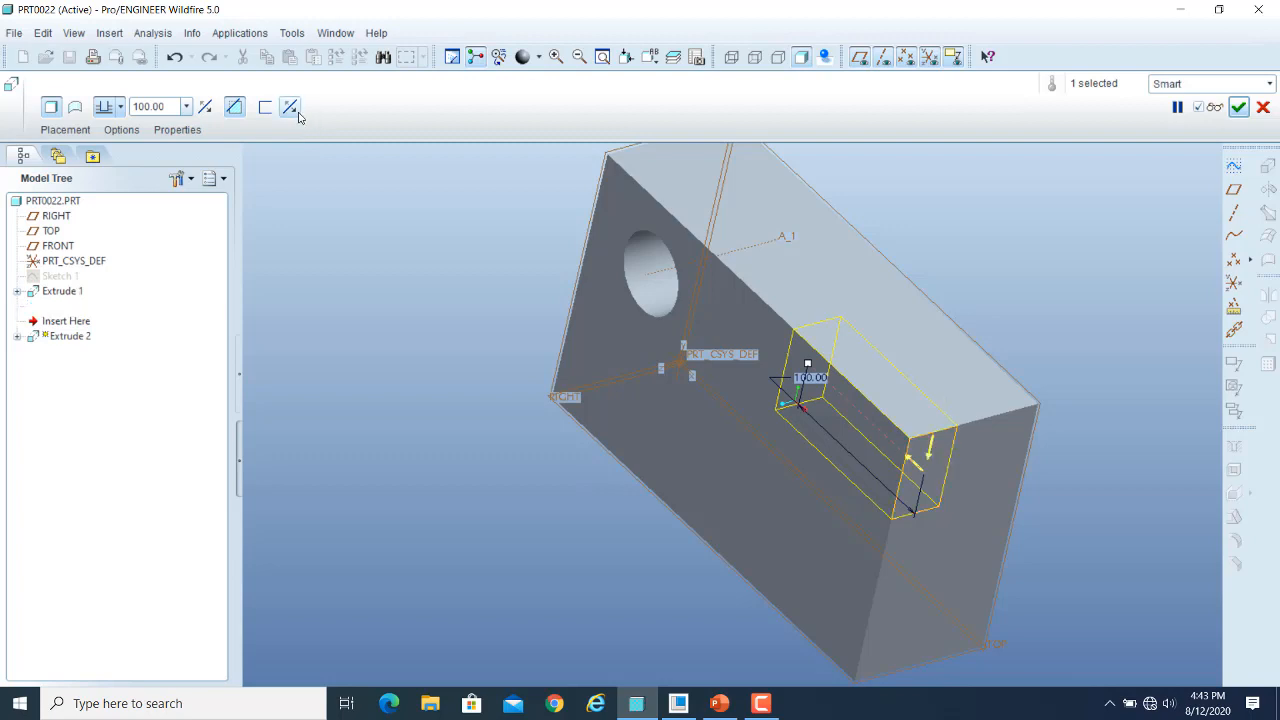
click(294, 112)
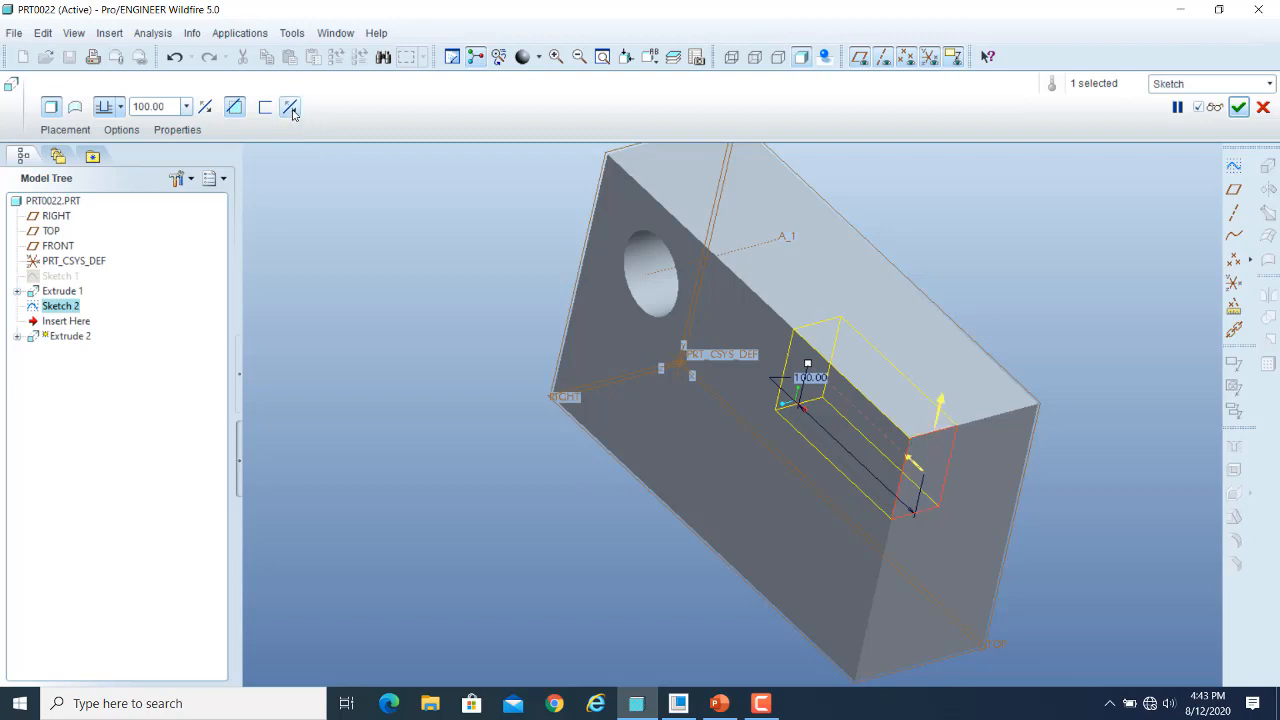
click(293, 113)
click(1238, 107)
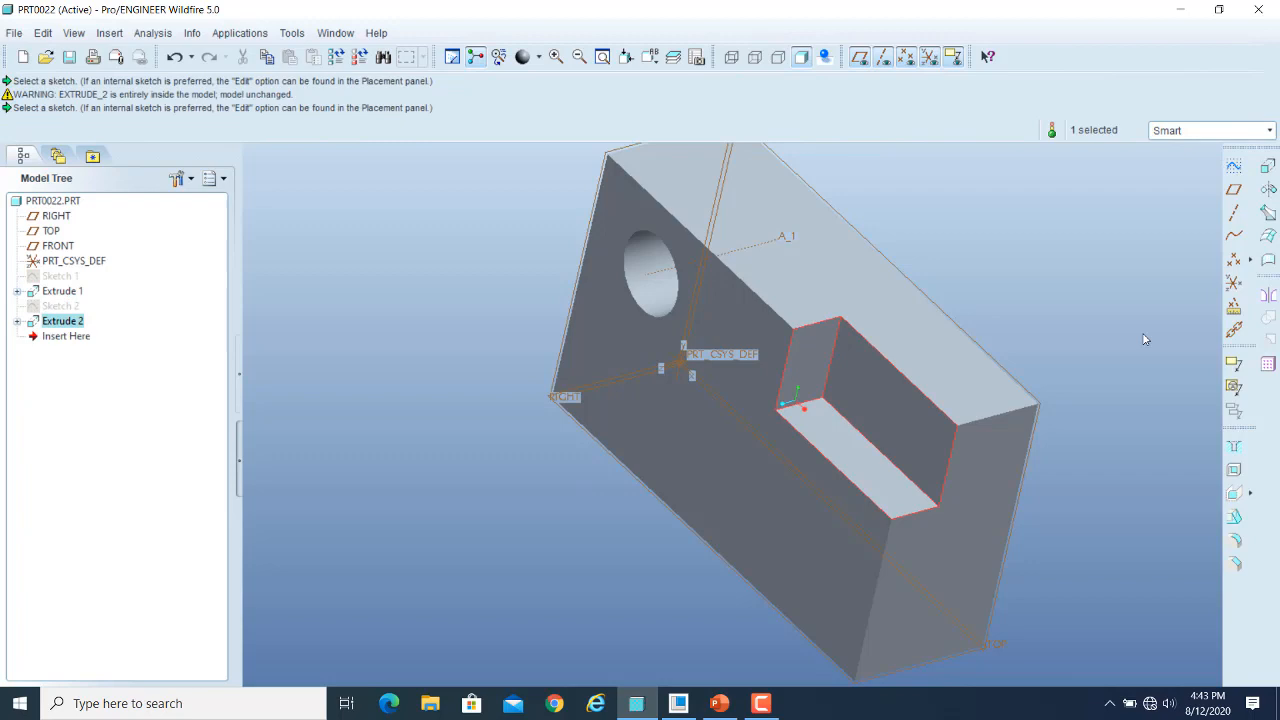
click(1090, 338)
middle_drag(1090, 338, 1020, 348)
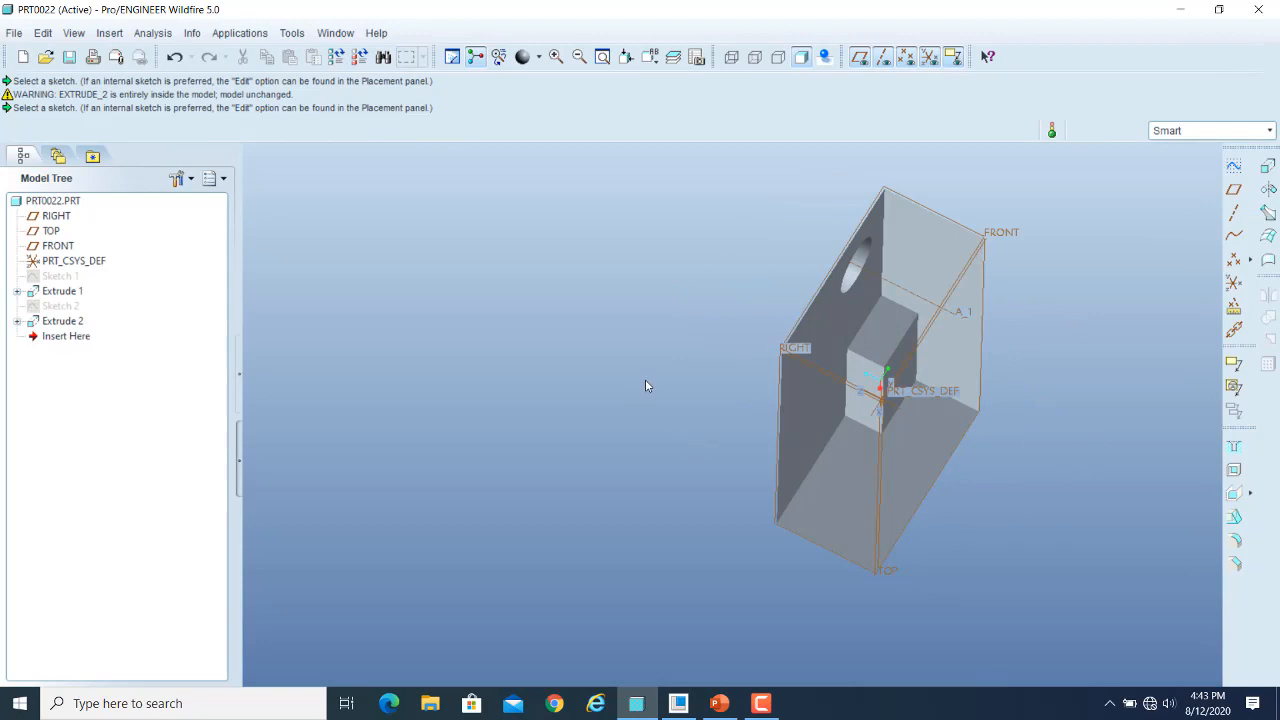
middle_drag(645, 386, 679, 463)
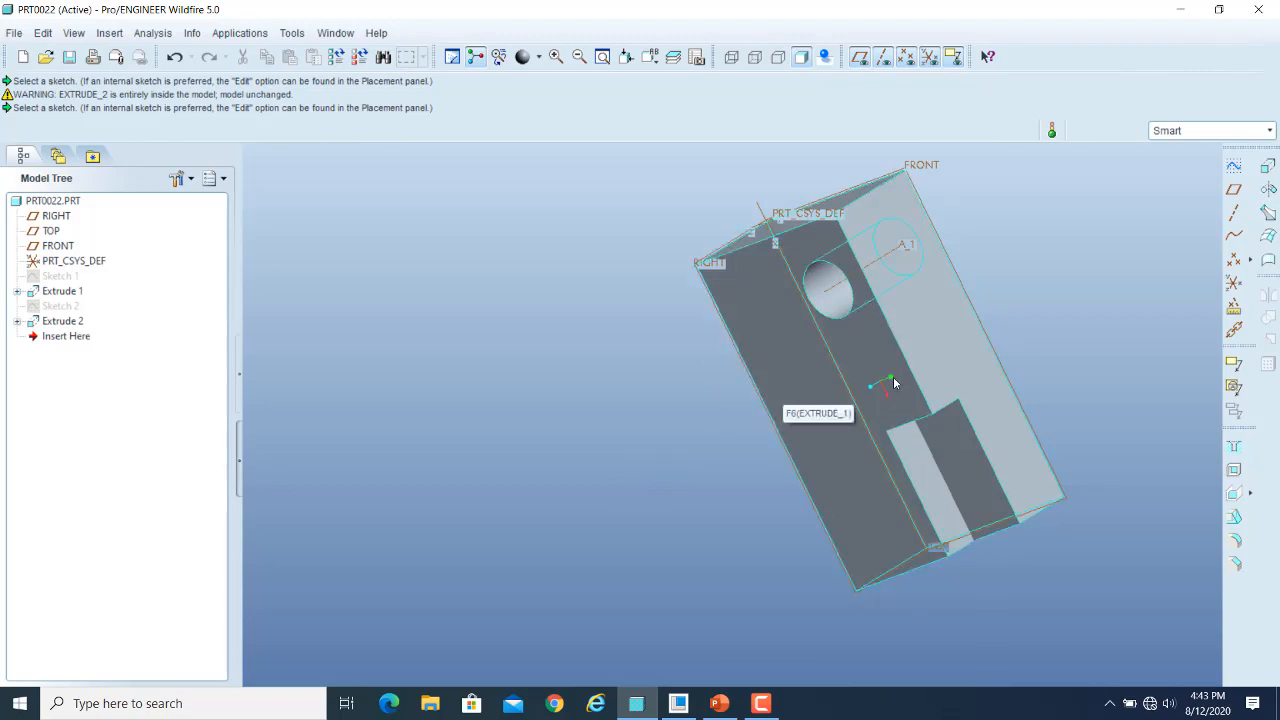
click(810, 450)
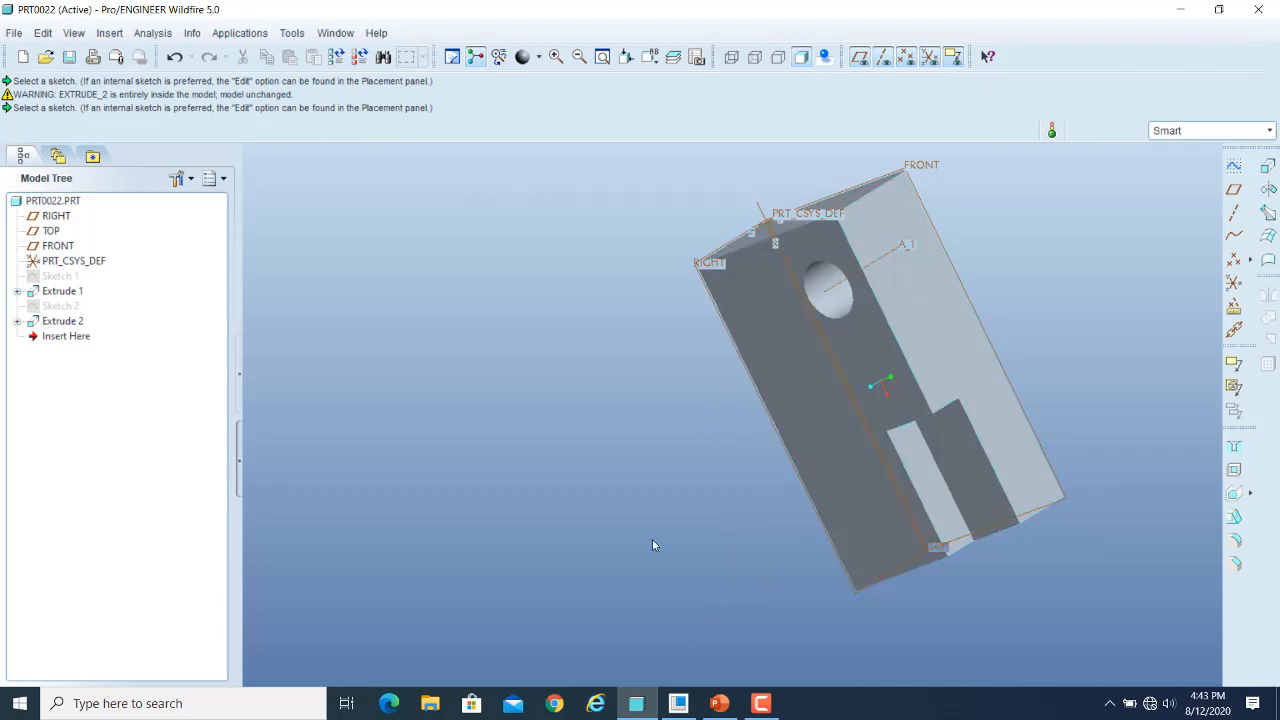
Switch to Creo Parametric 6.0 and create a new solid part prt0001 using the default template
click(677, 712)
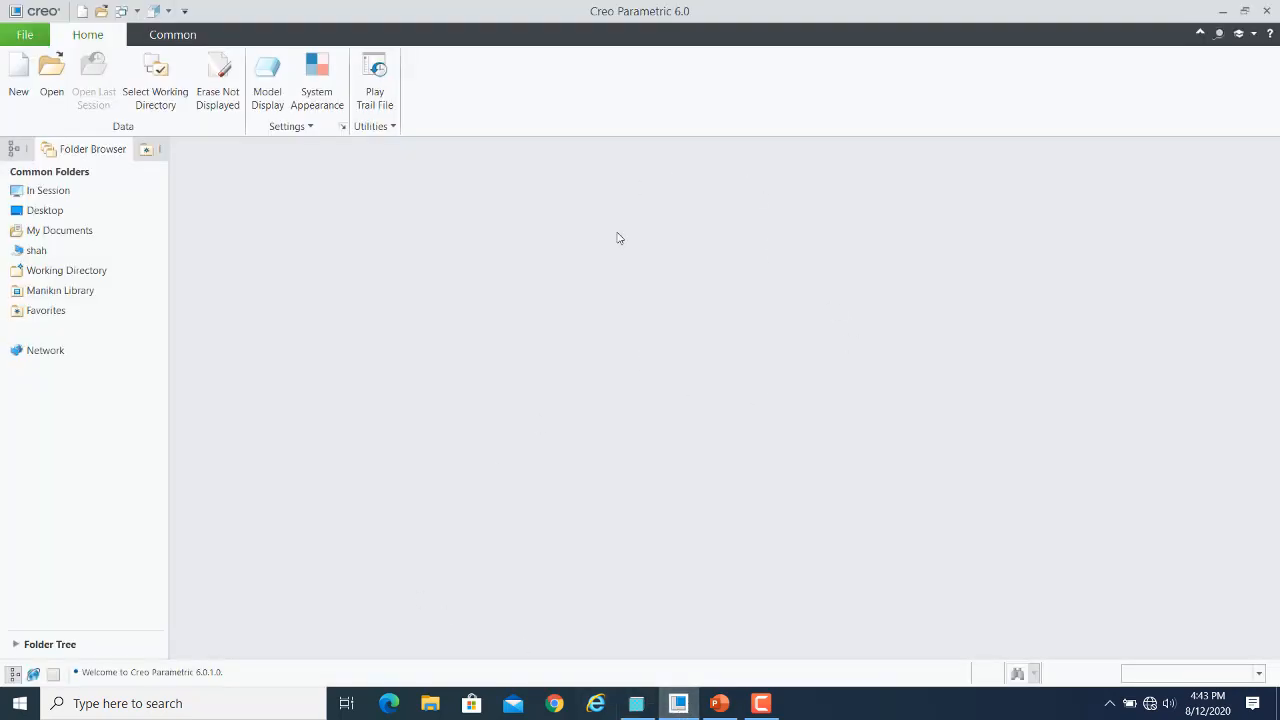
click(14, 70)
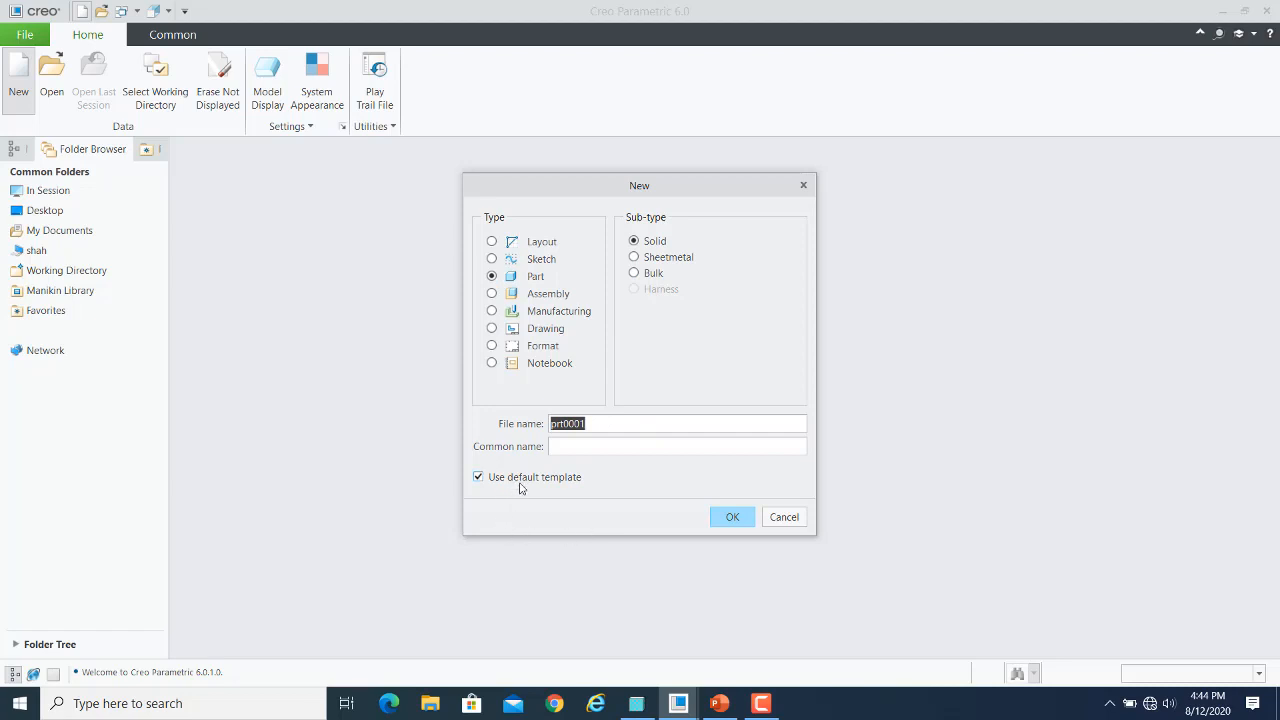
click(733, 518)
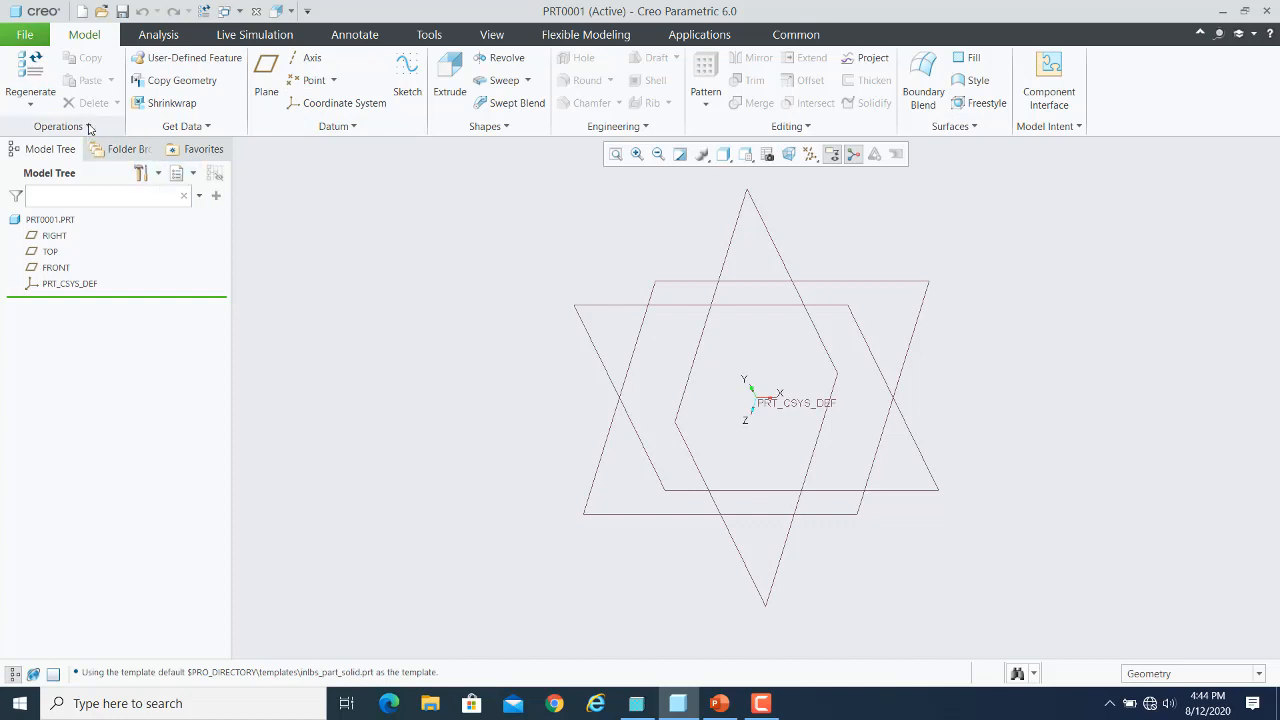
click(29, 106)
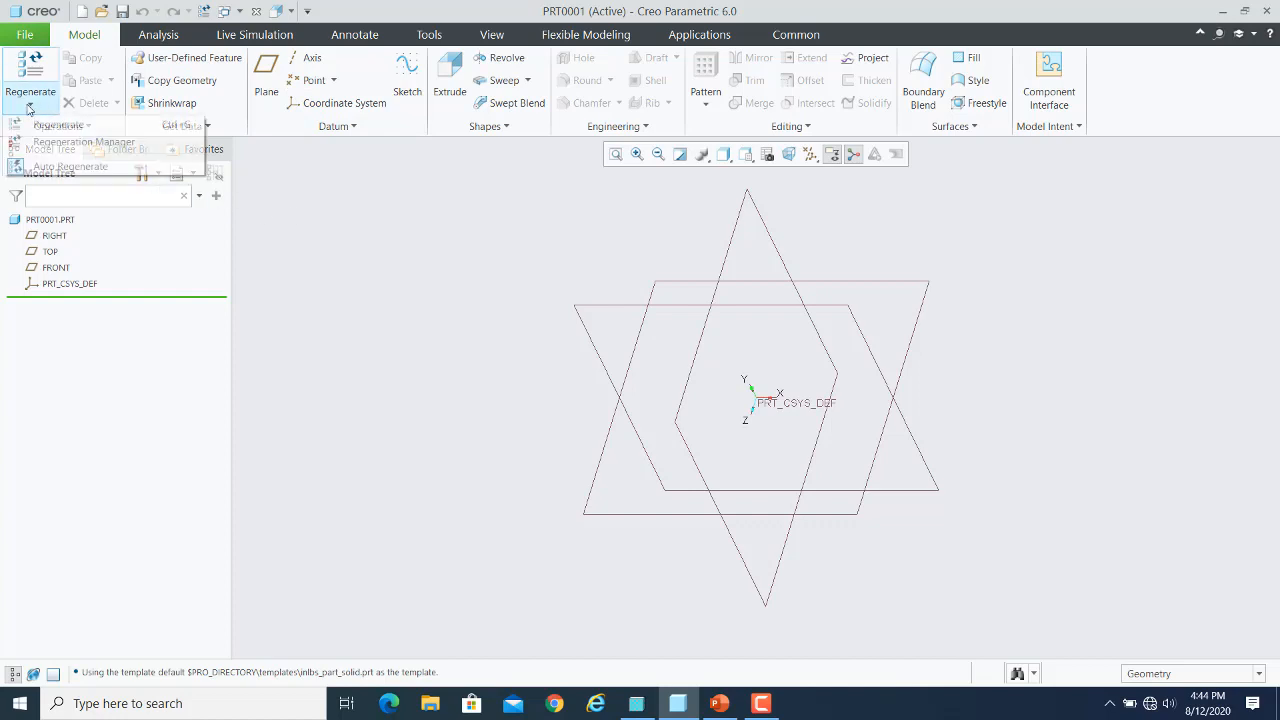
click(29, 106)
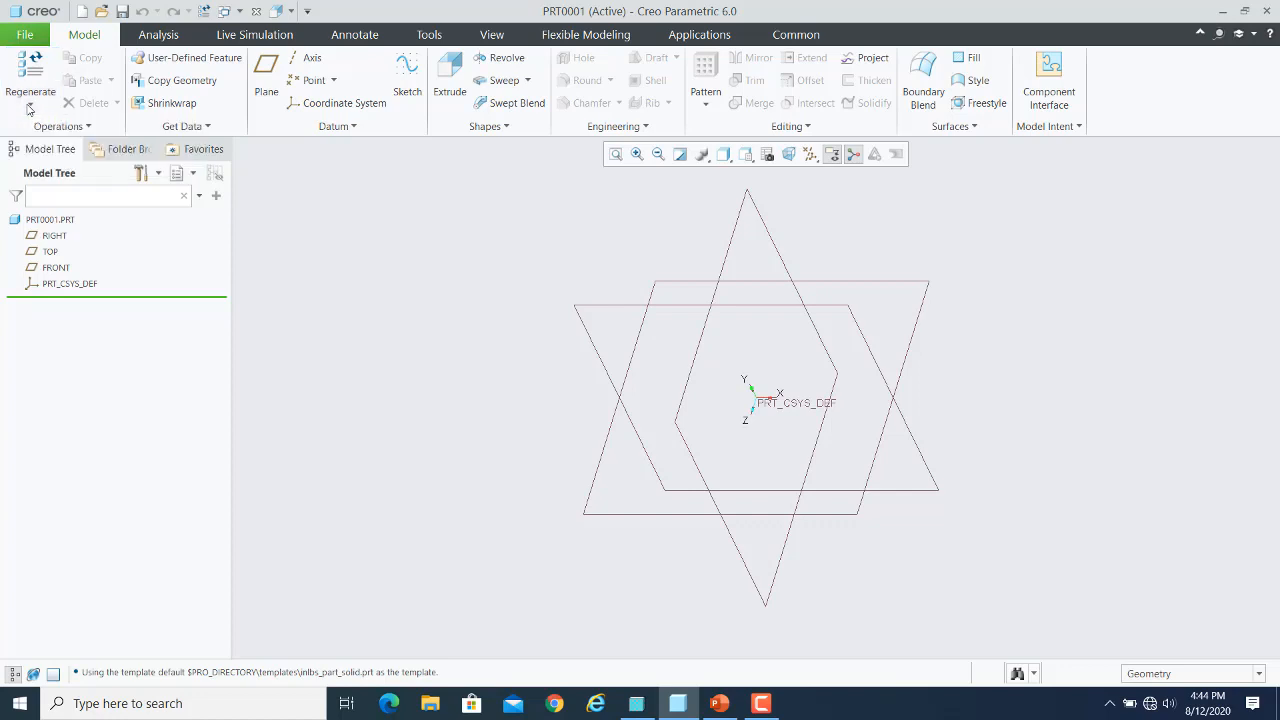
click(85, 126)
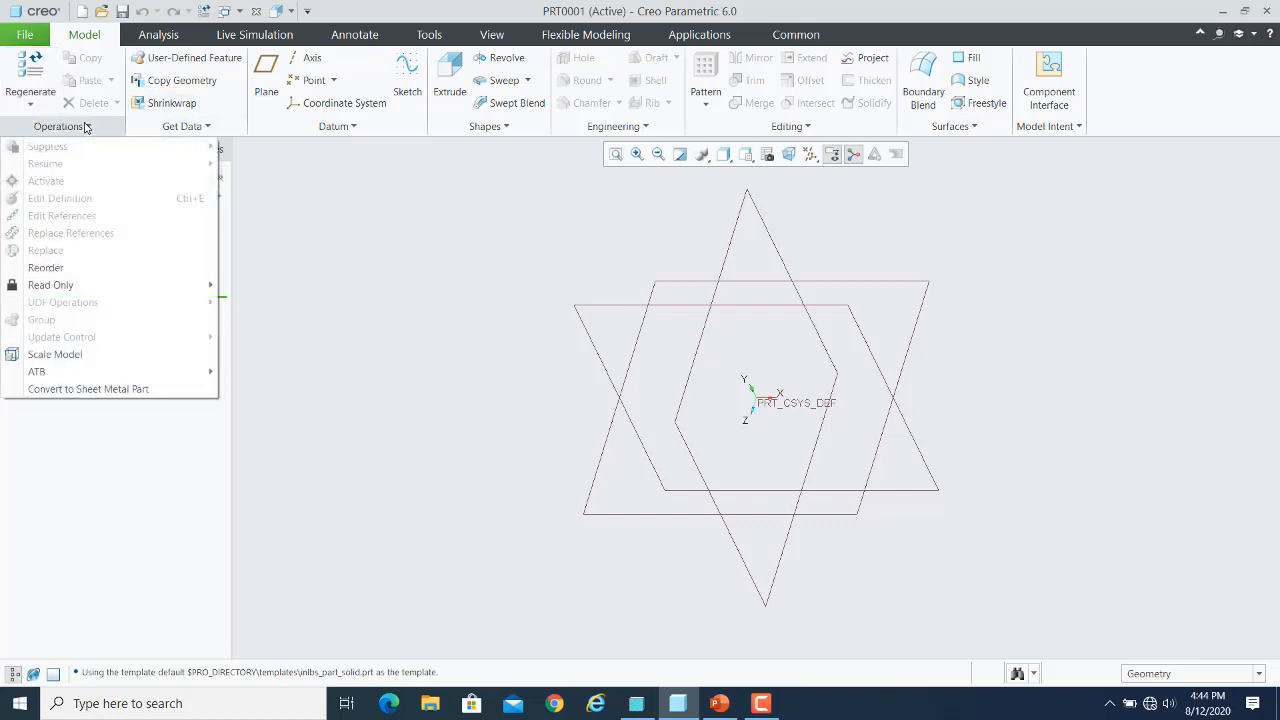
click(384, 258)
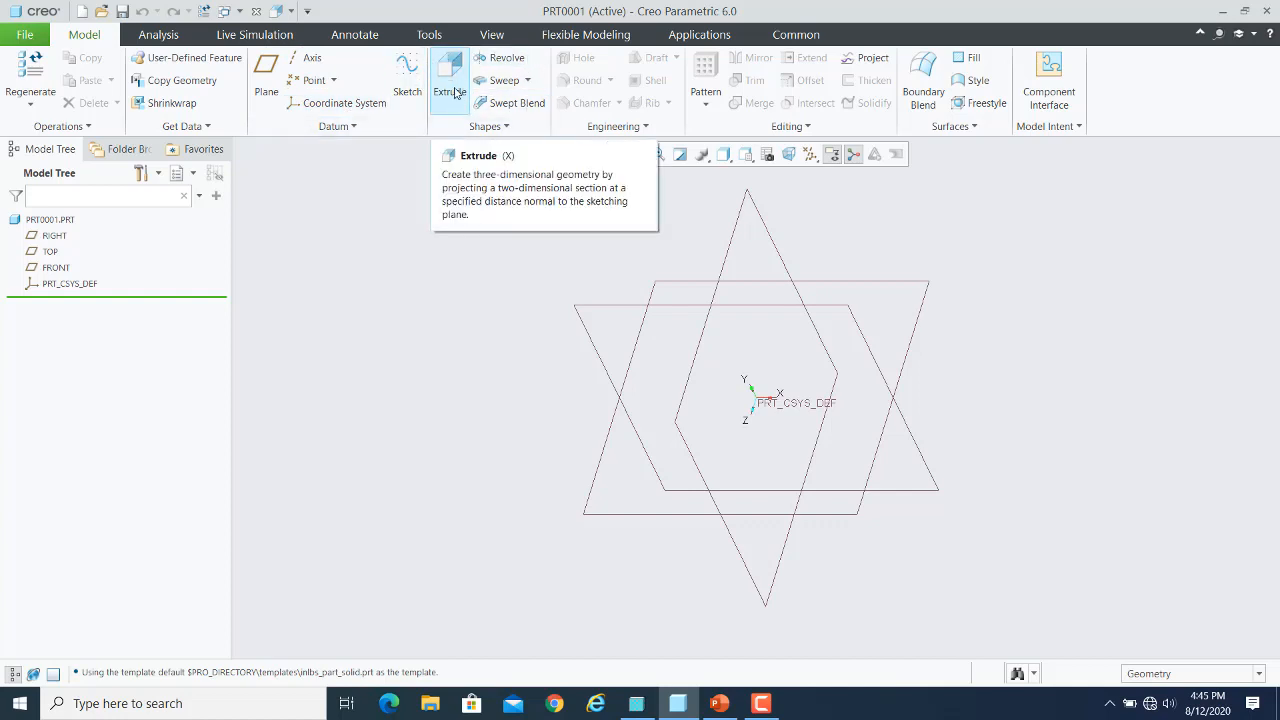
click(507, 127)
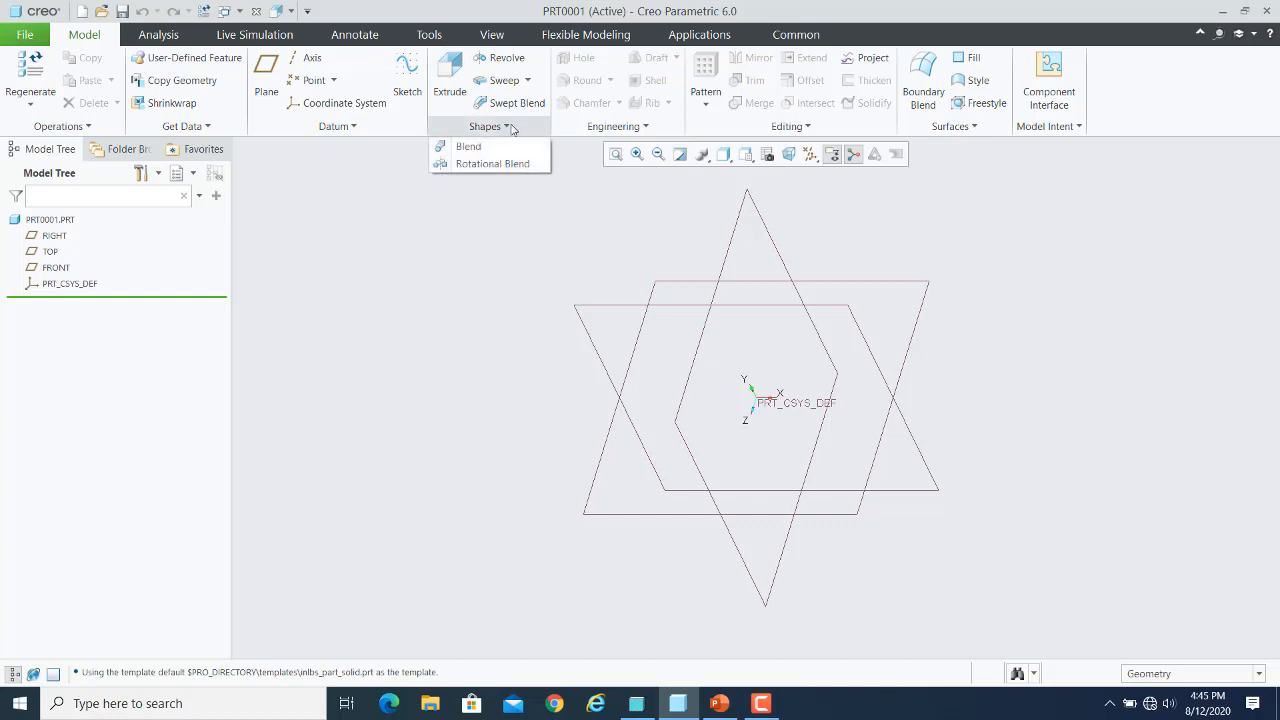
click(511, 127)
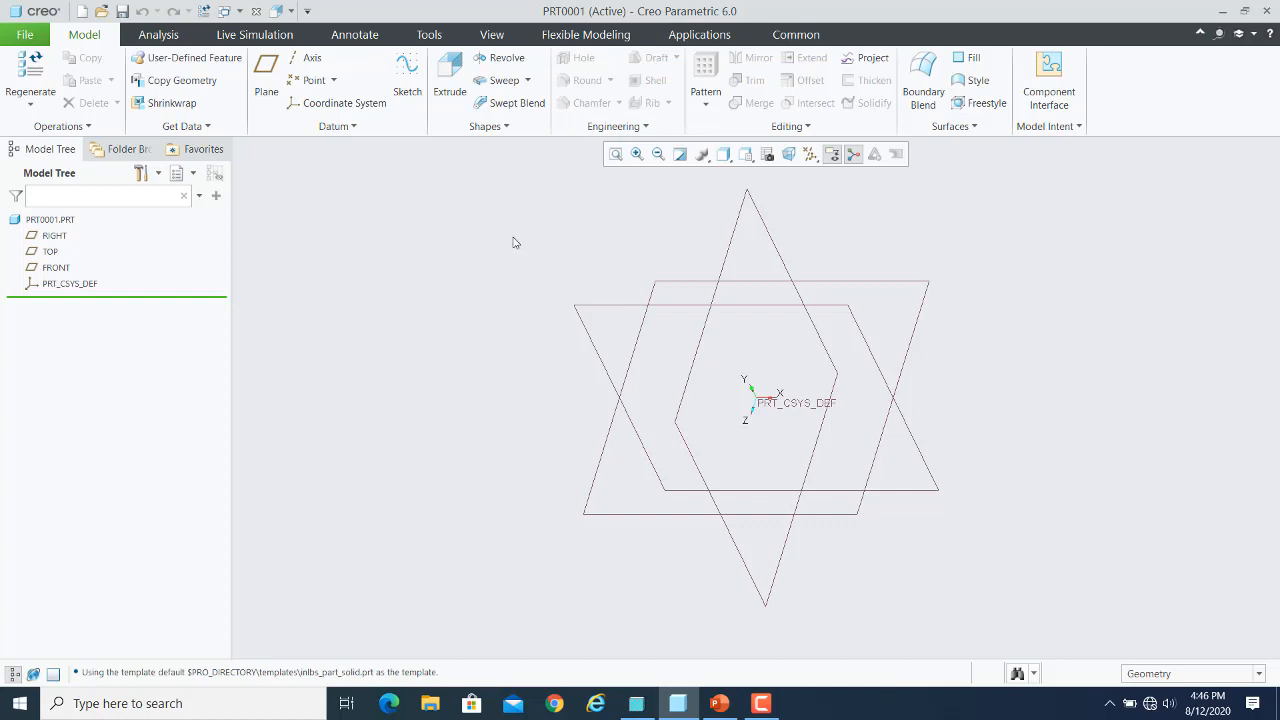
click(449, 88)
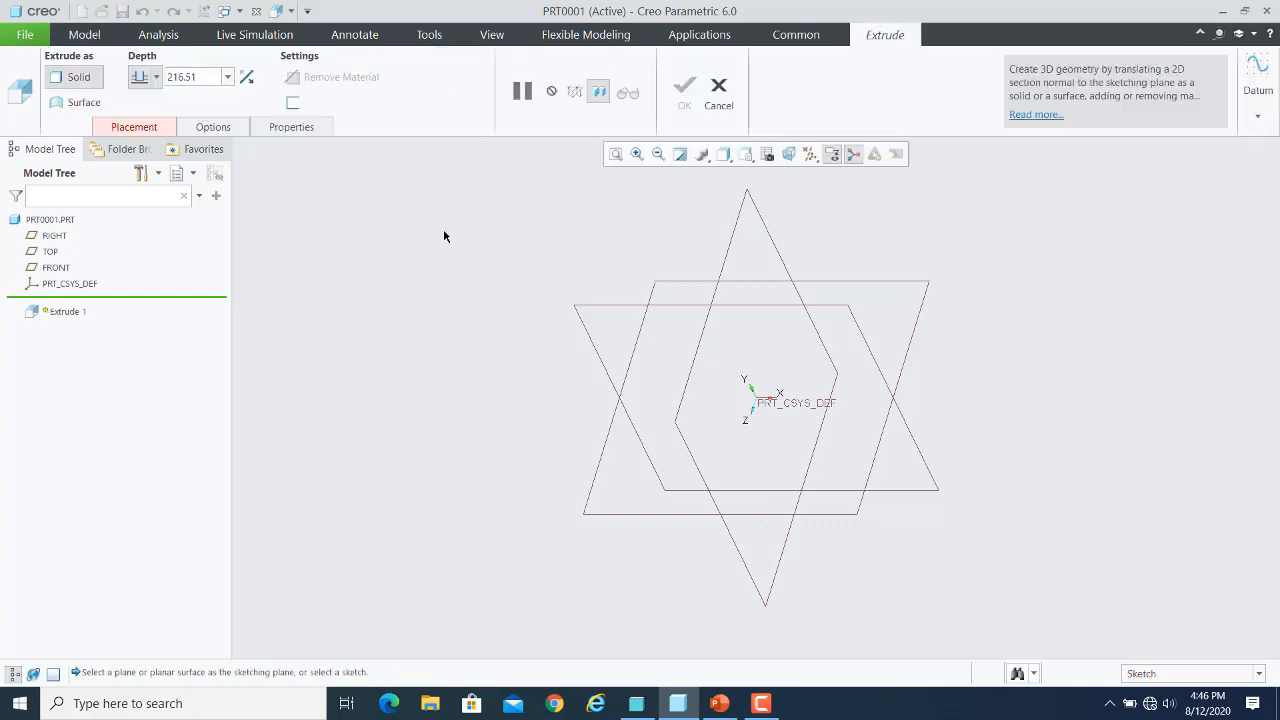
click(147, 126)
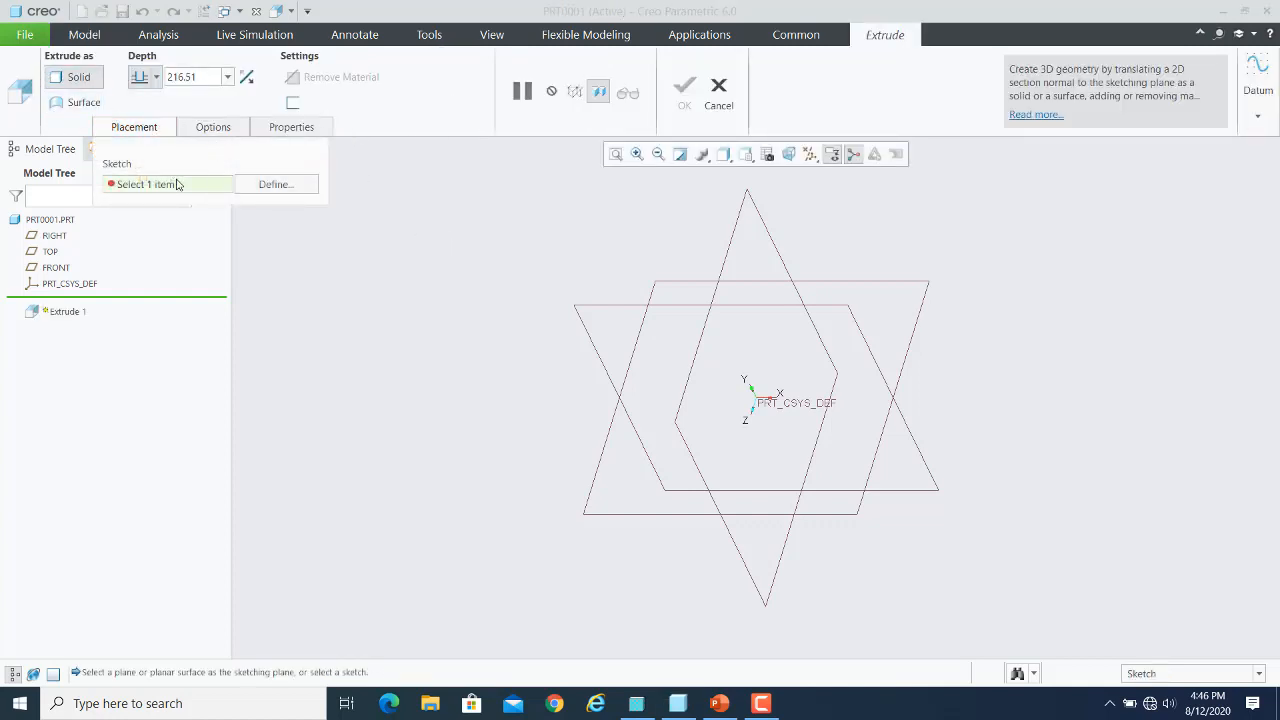
click(712, 92)
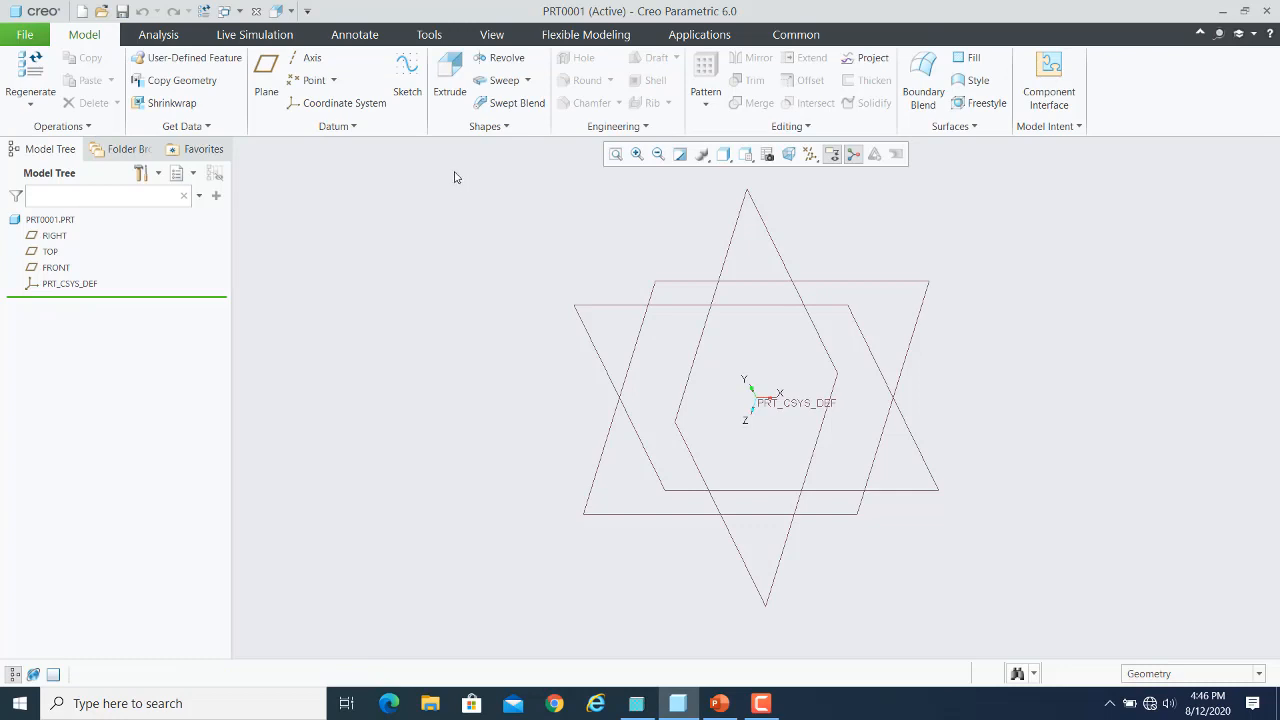
Start a sketch on the FRONT datum plane, removing and reselecting the RIGHT plane as reference with orientation set to Right
click(408, 66)
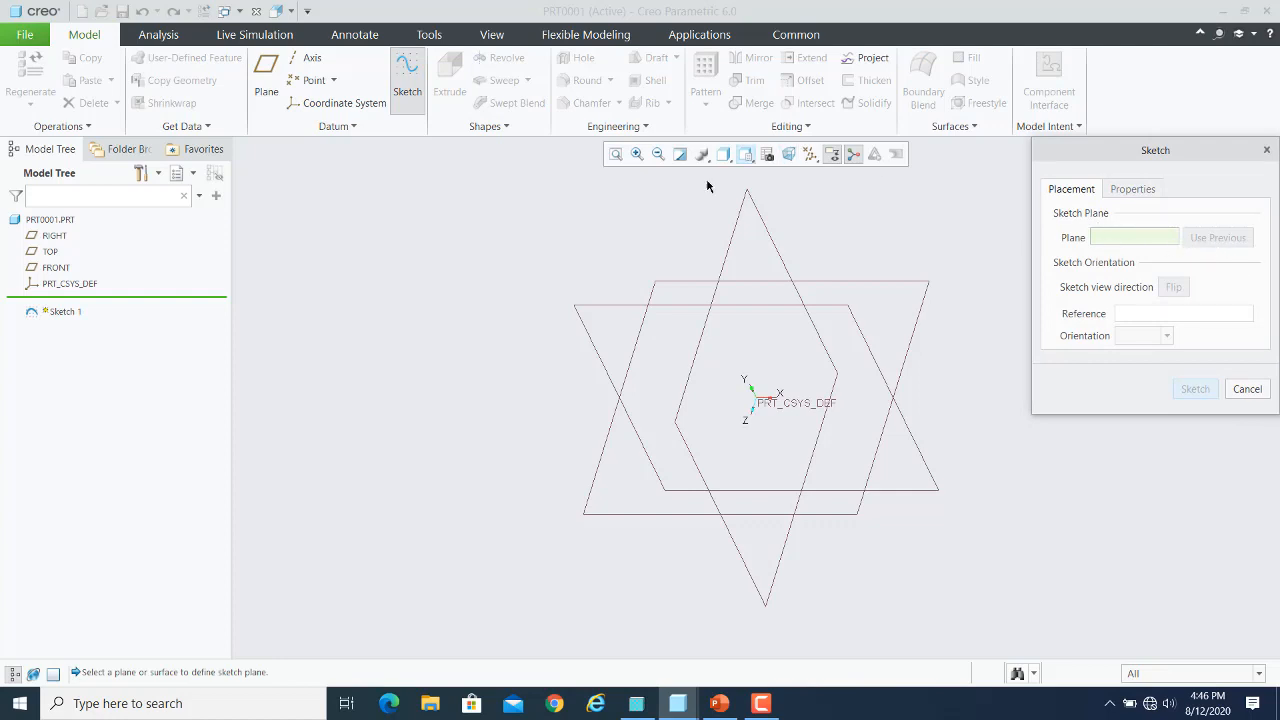
click(593, 305)
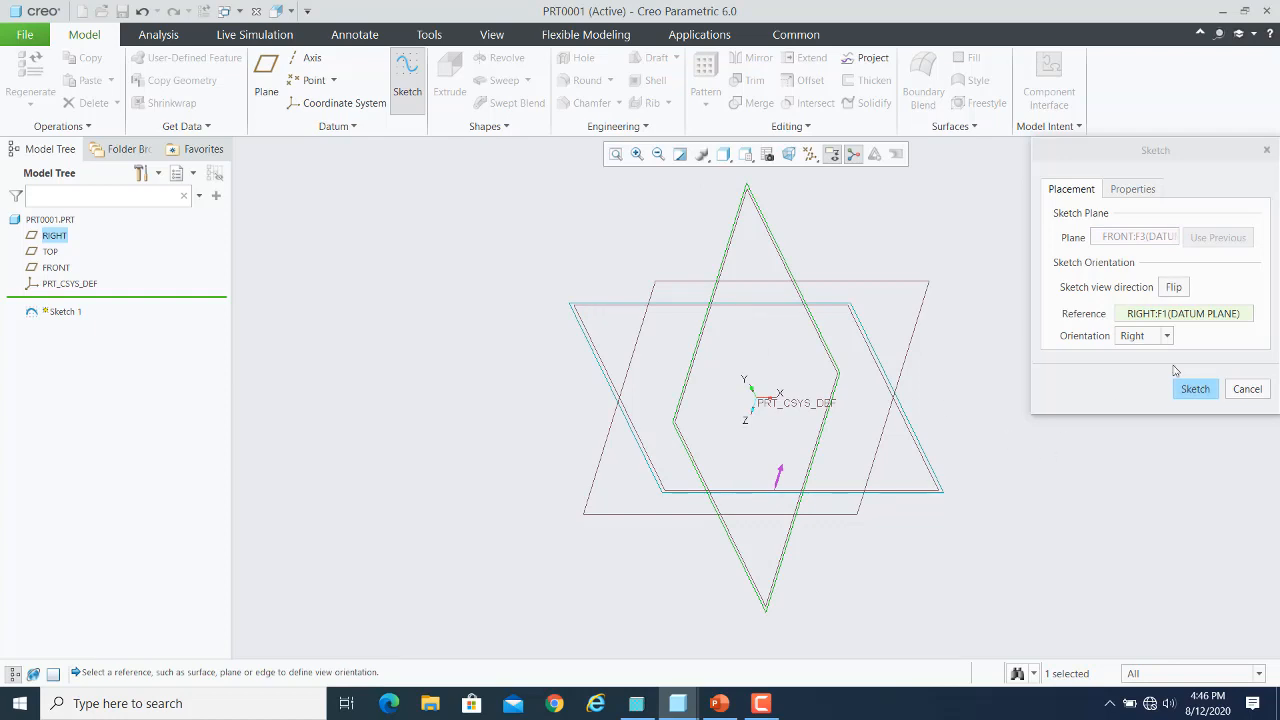
click(1184, 291)
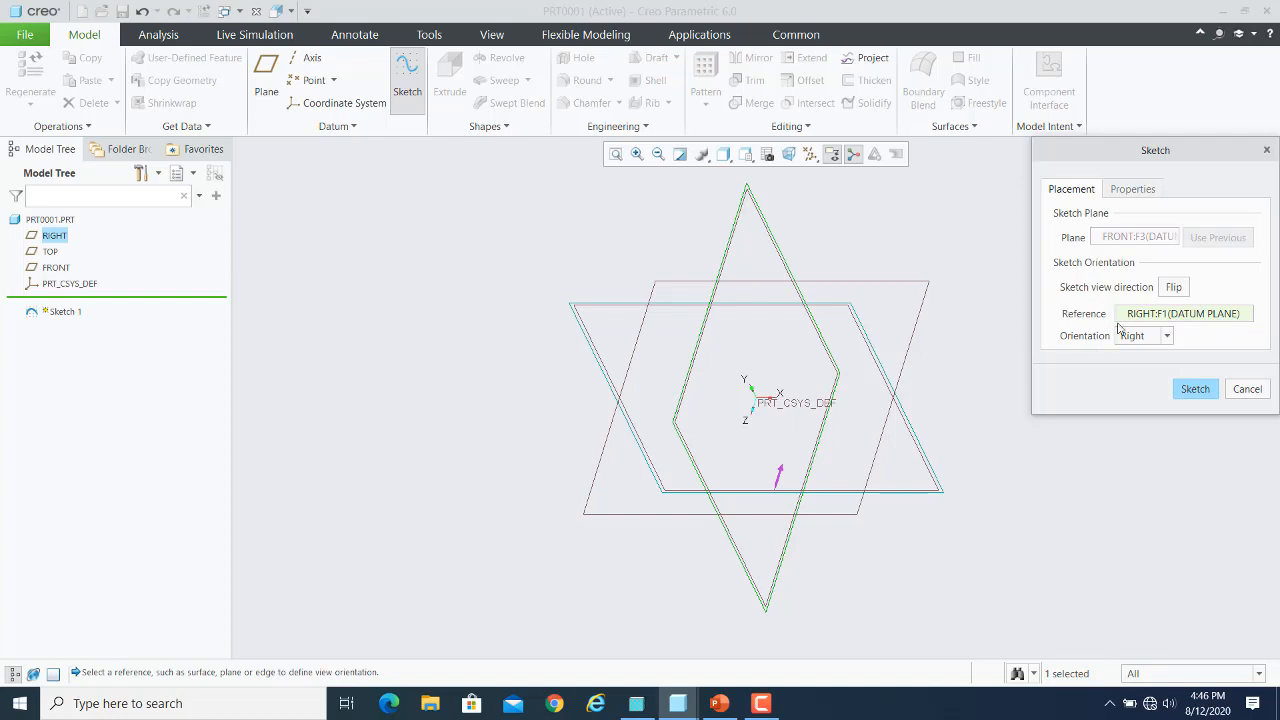
right_click(1147, 316)
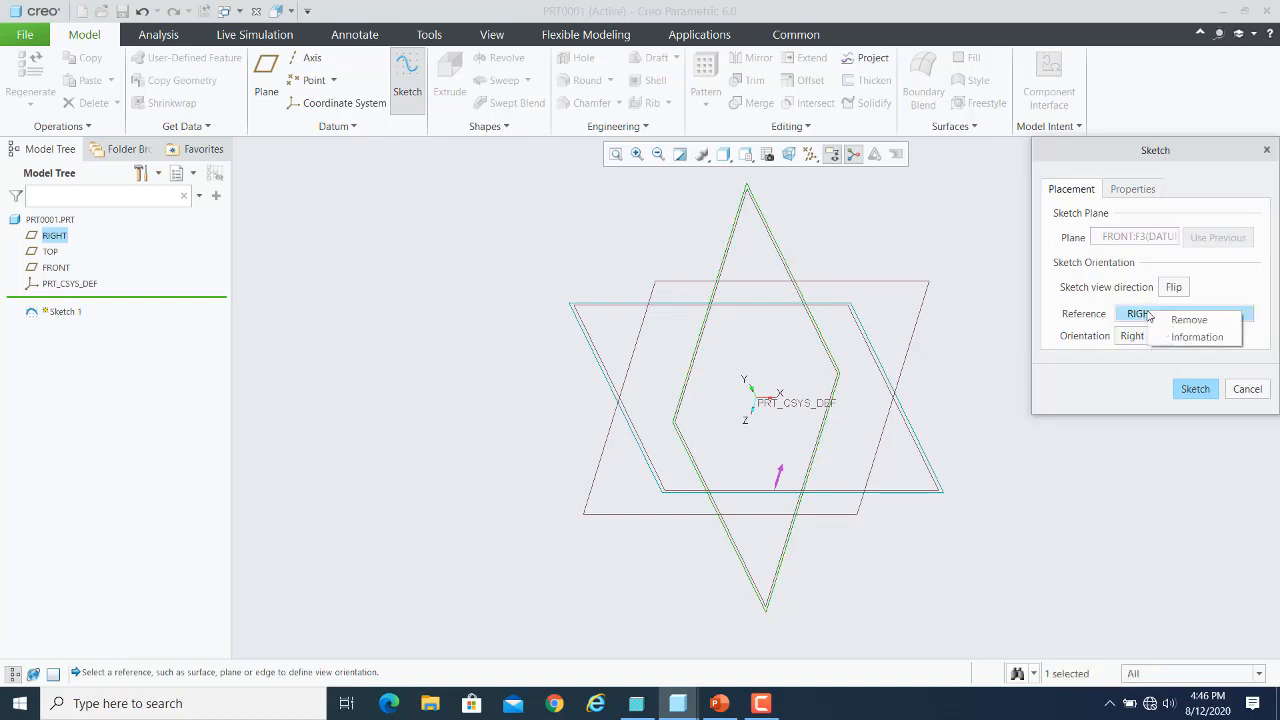
click(1189, 319)
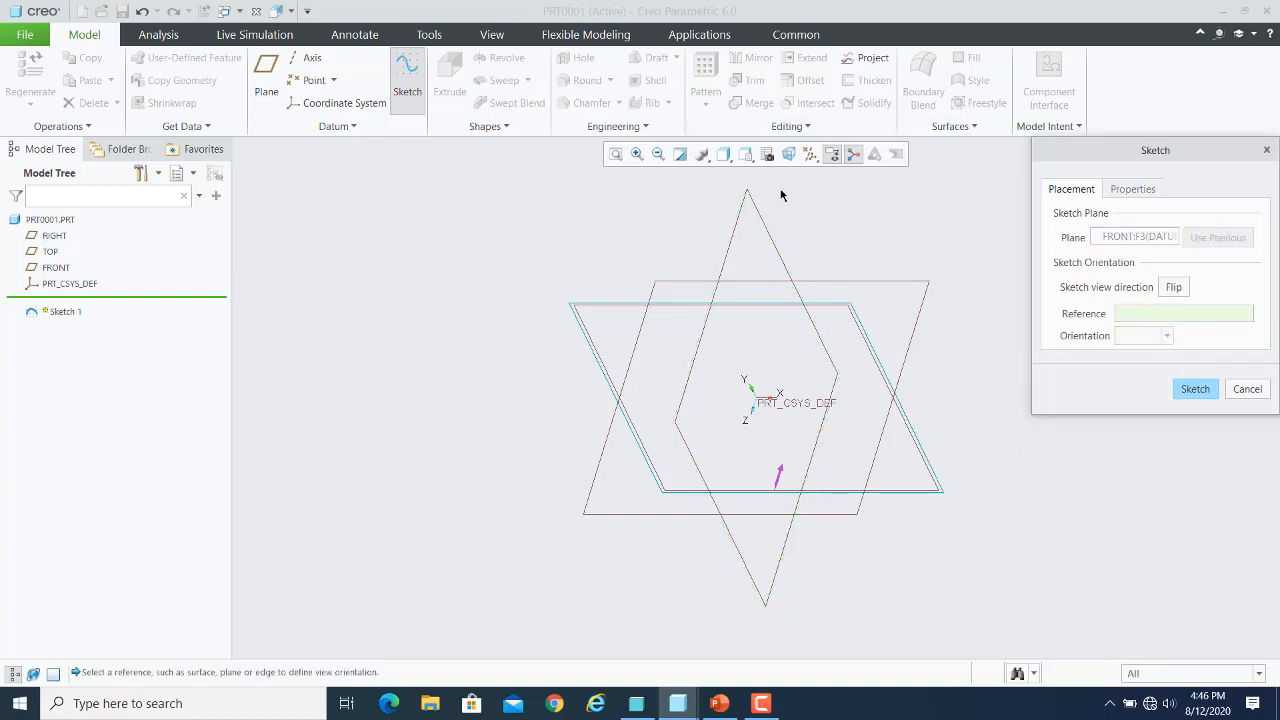
click(757, 211)
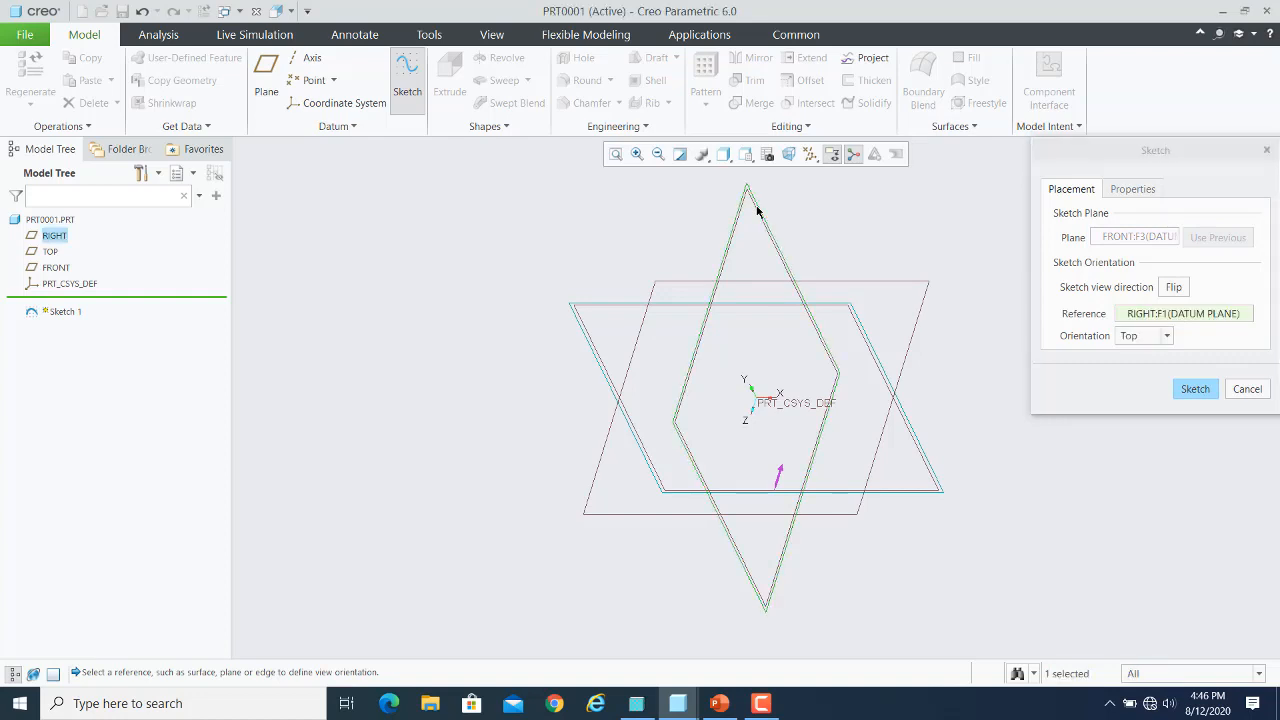
click(1172, 342)
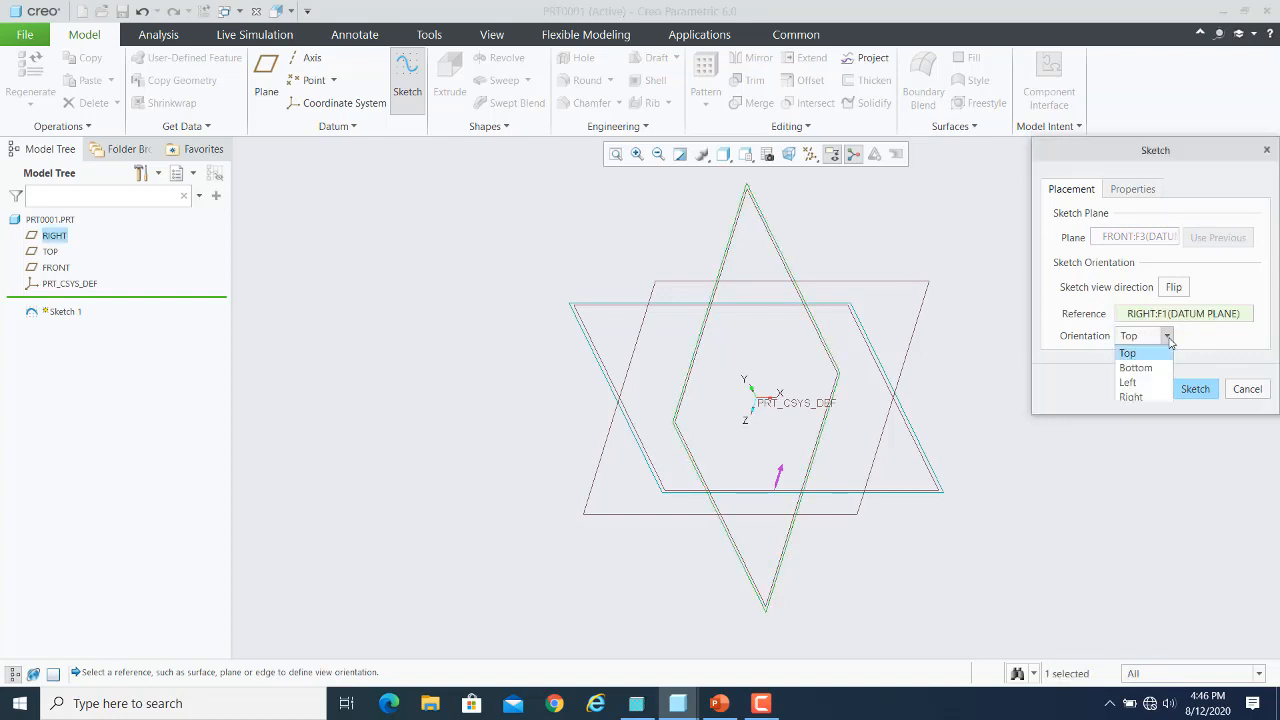
click(1130, 395)
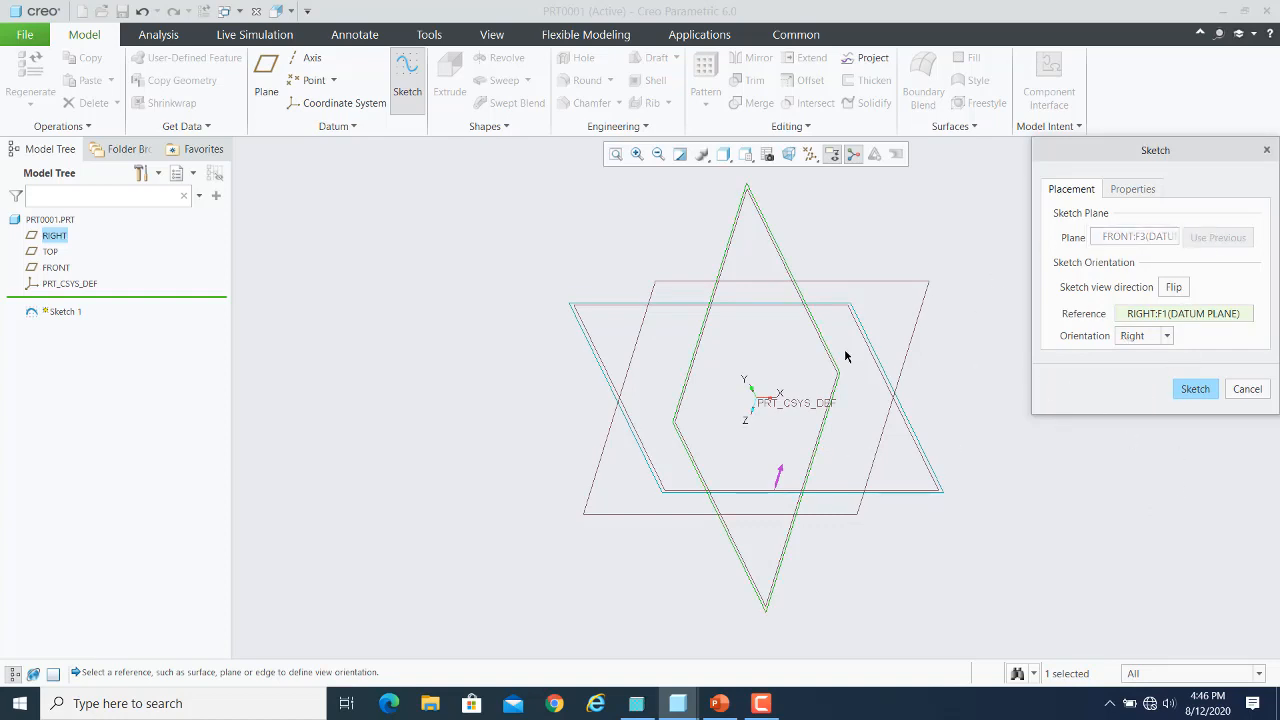
click(1195, 389)
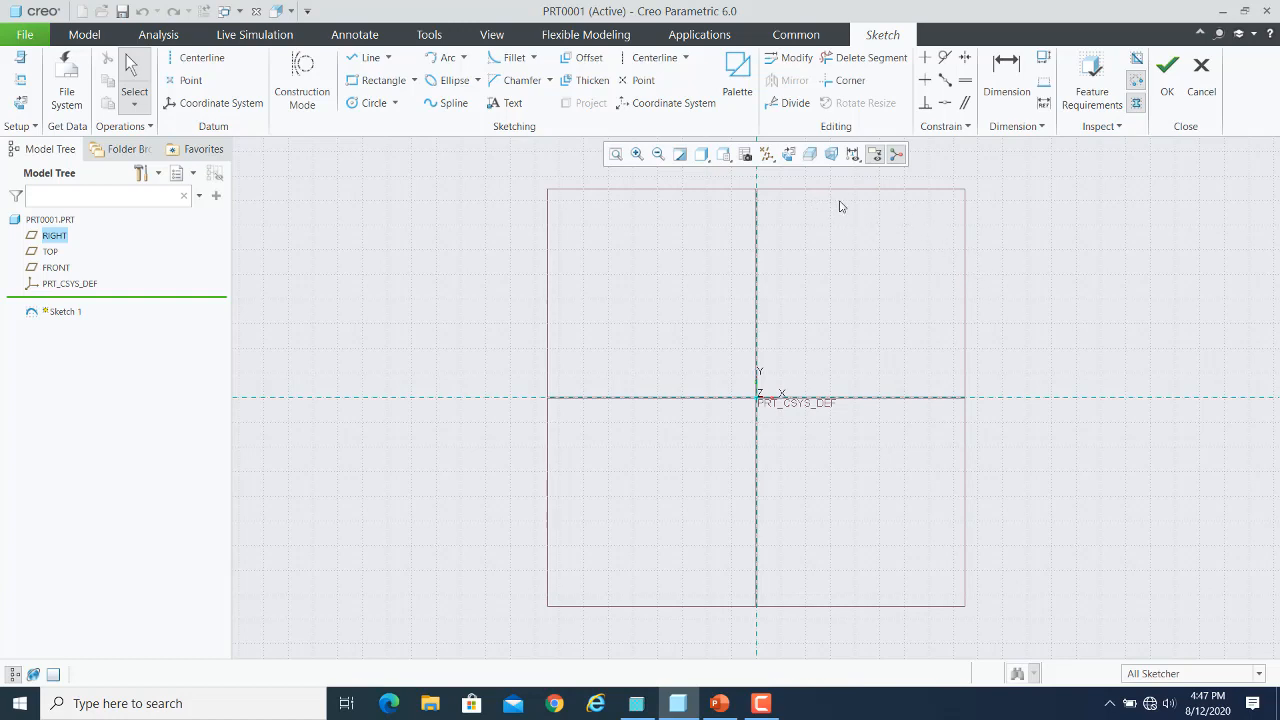
Compare the tilted 3D view of the sketch plane with its flat 2D sketch view
middle_drag(891, 234, 836, 277)
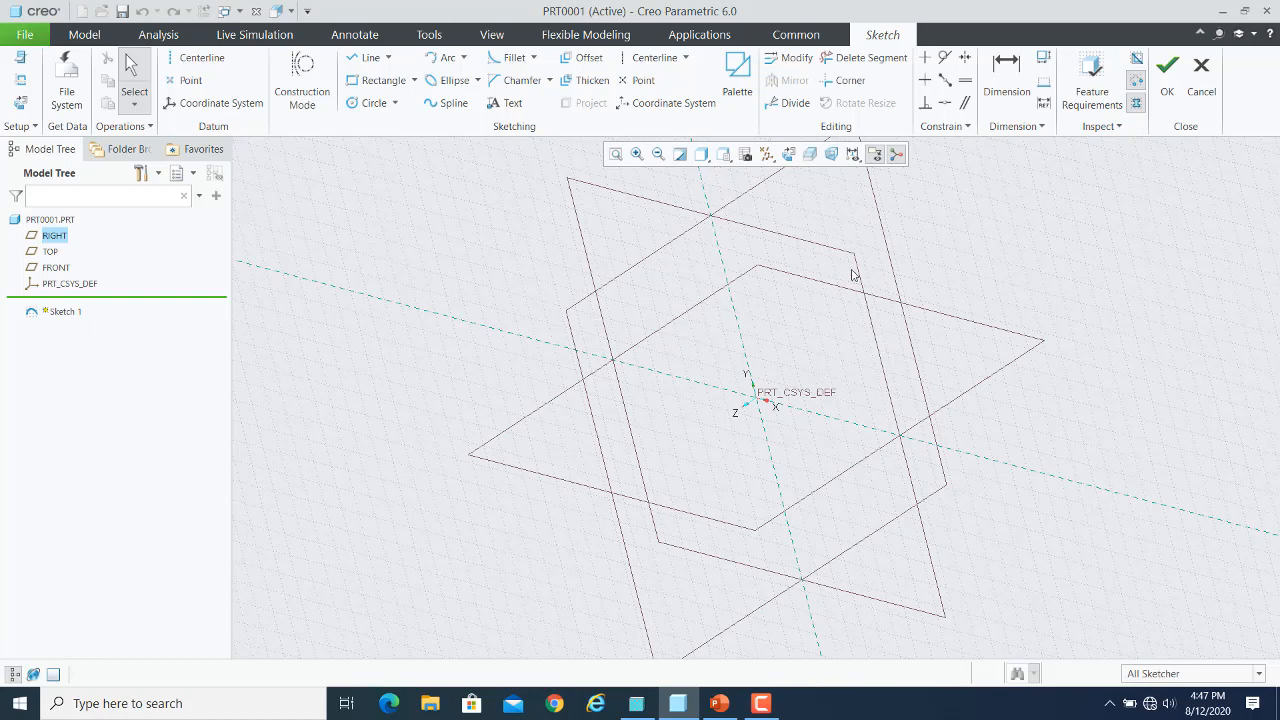
click(789, 155)
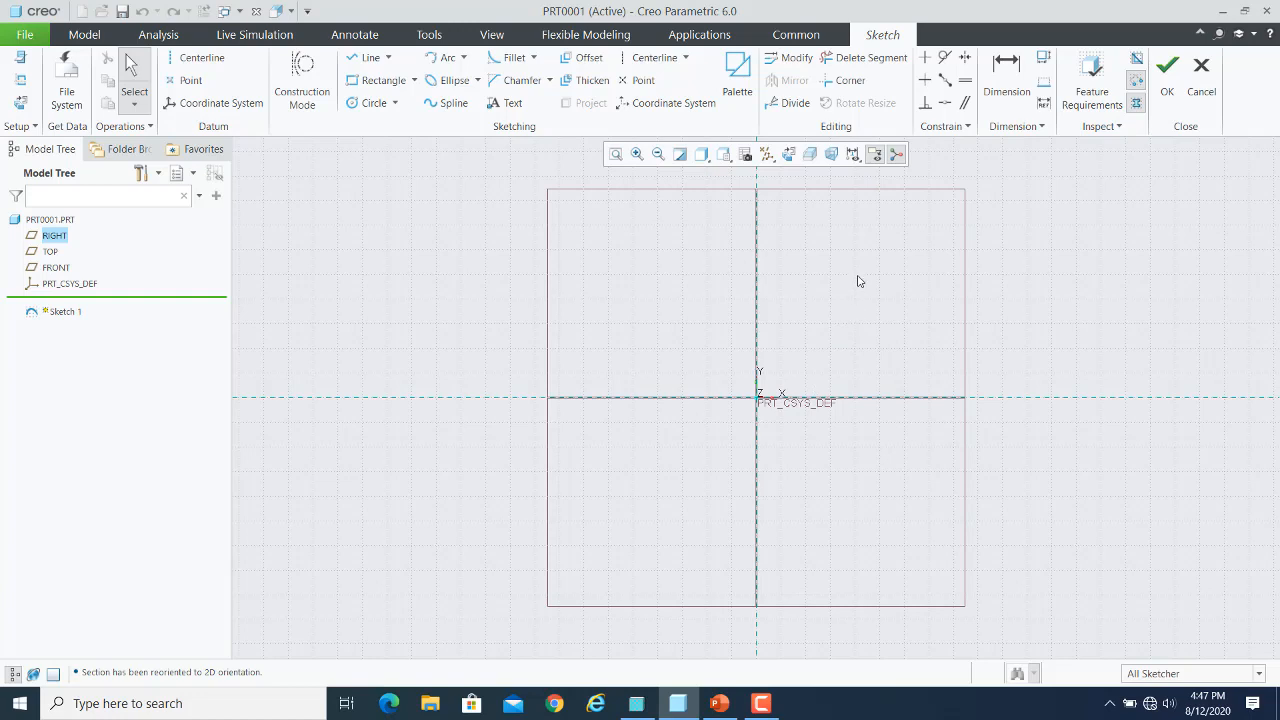
middle_drag(829, 280, 803, 309)
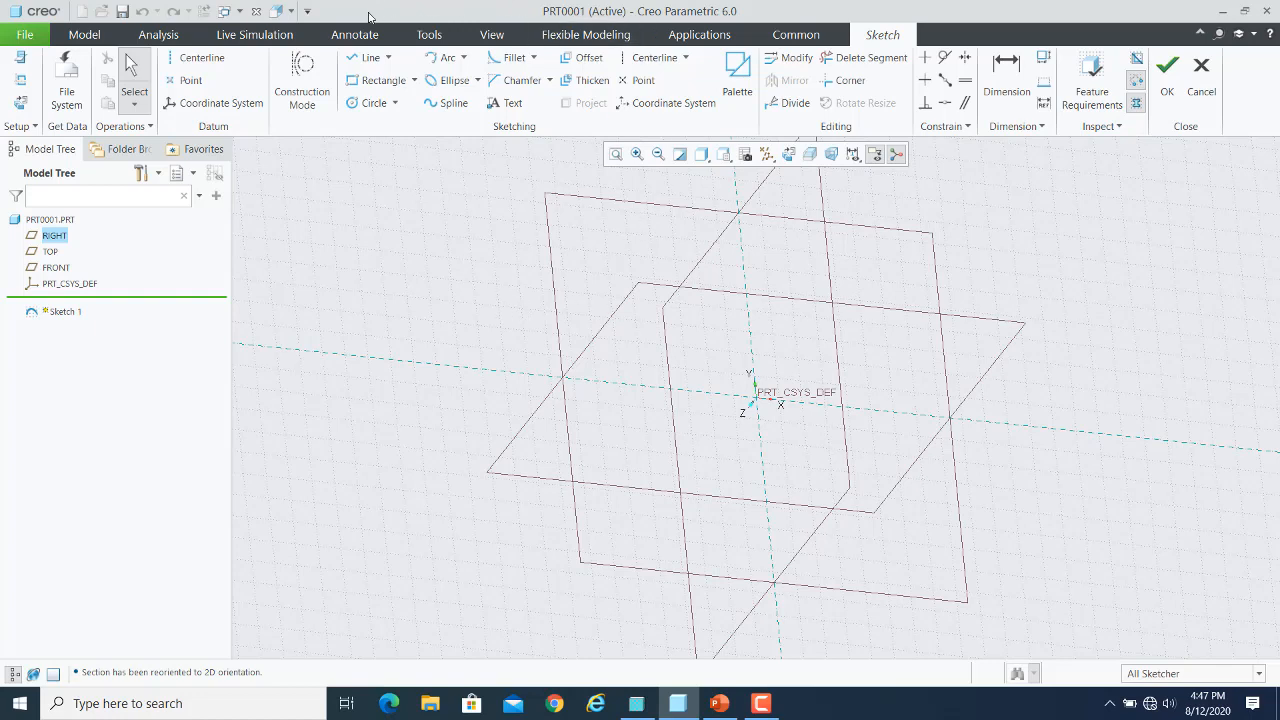
click(310, 12)
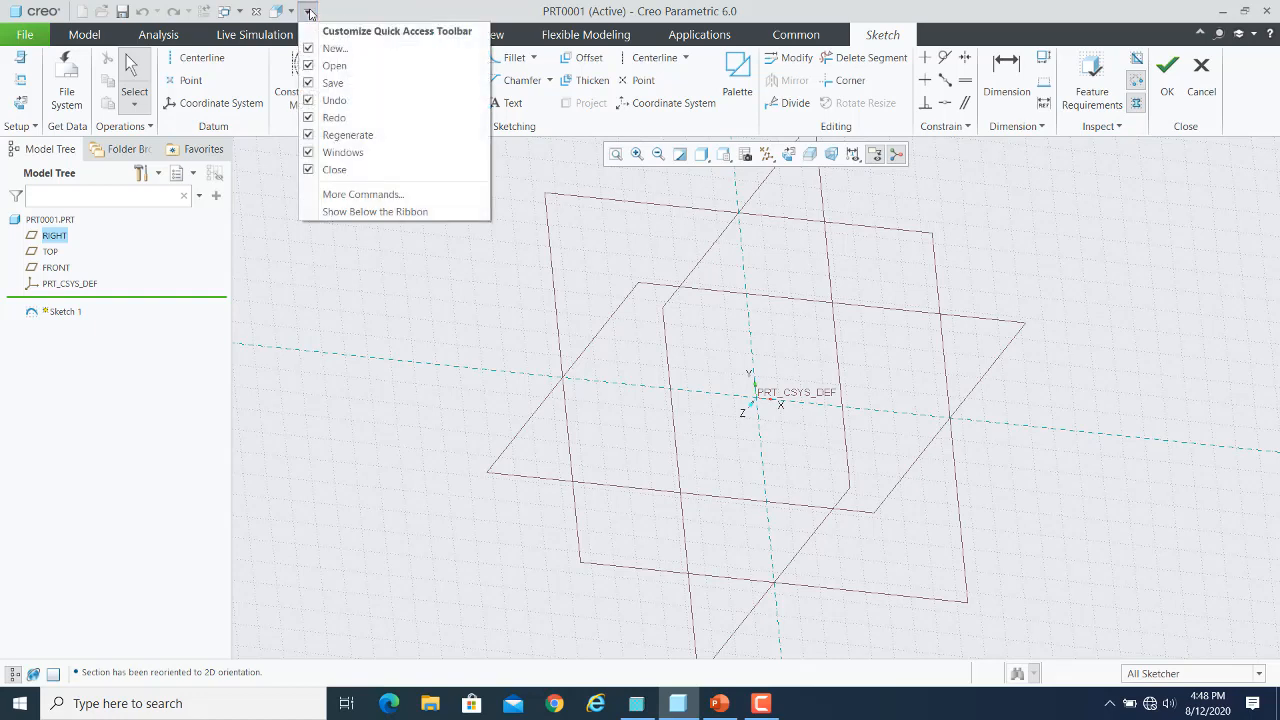
click(390, 12)
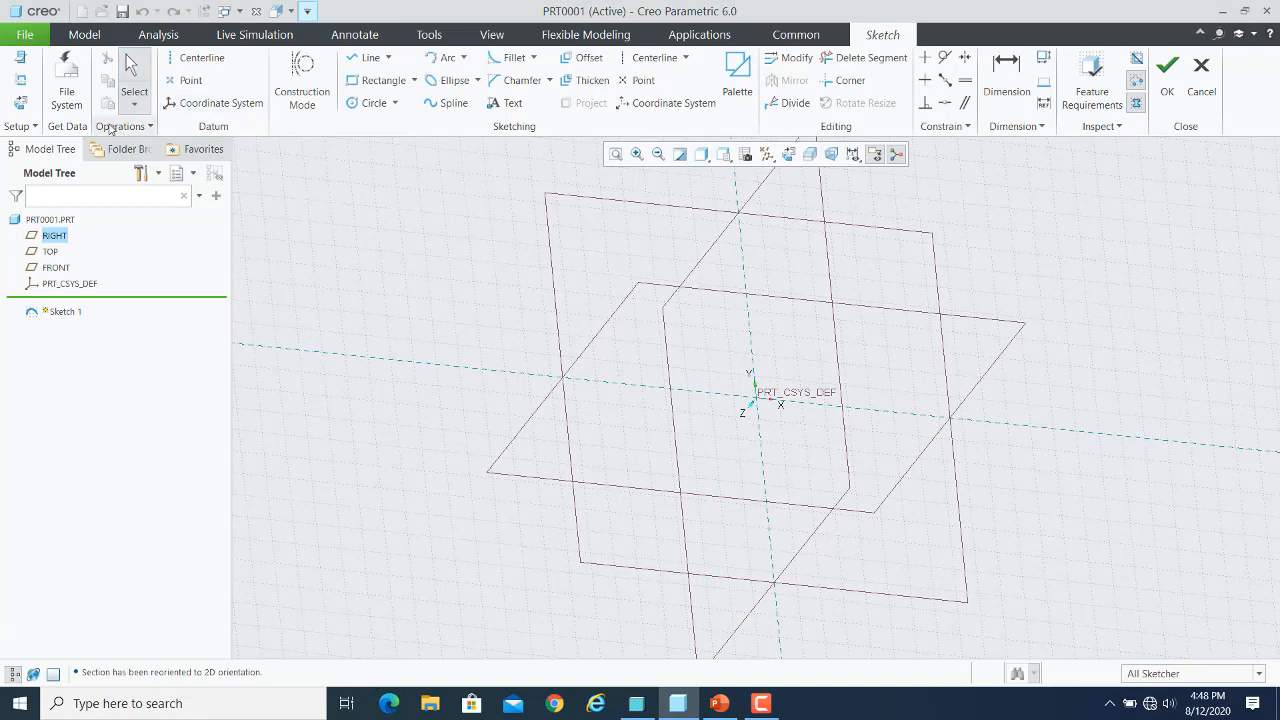
click(31, 35)
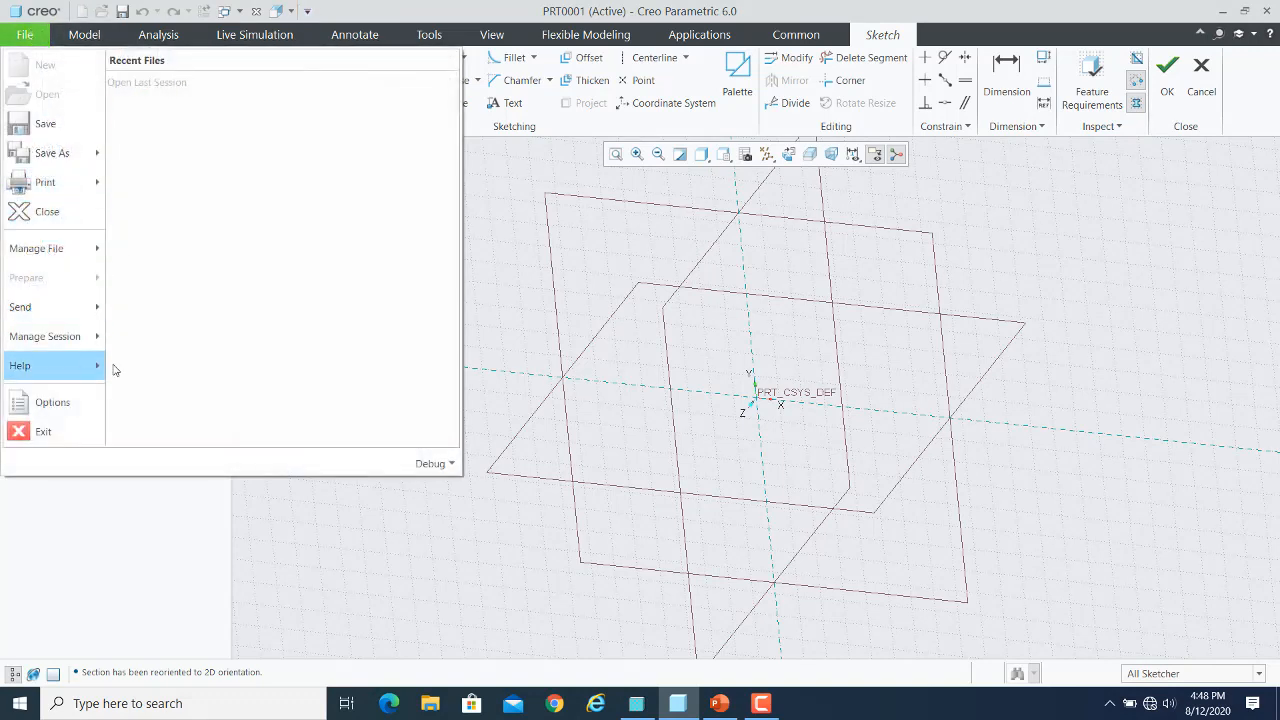
click(40, 405)
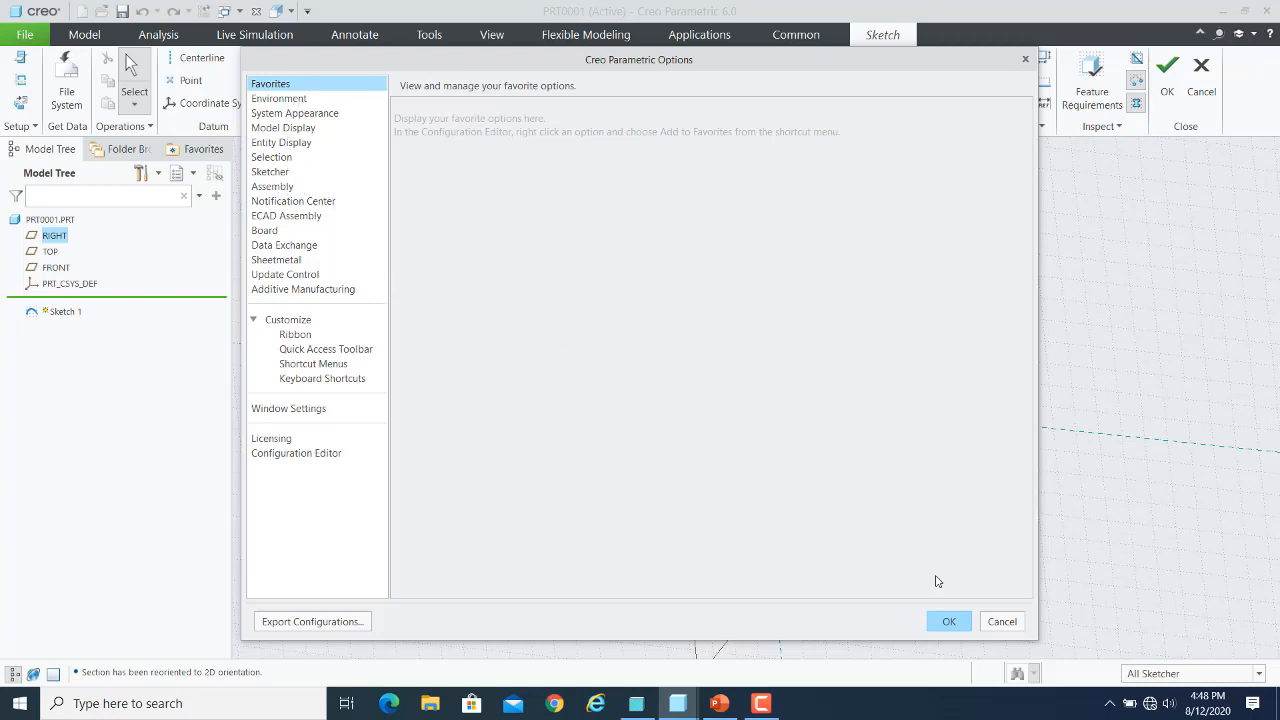
click(1001, 621)
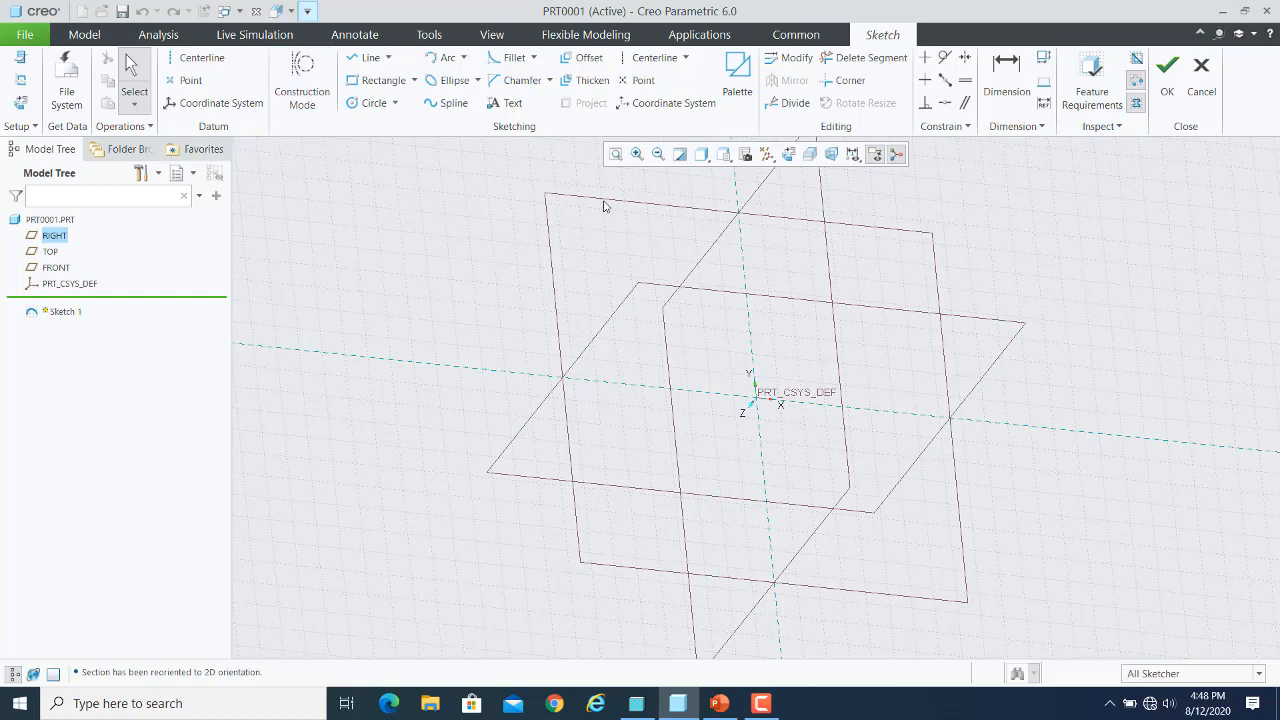
Realign the sketch to its 2D view, tilt it again, and apply the Standard Orientation
click(788, 155)
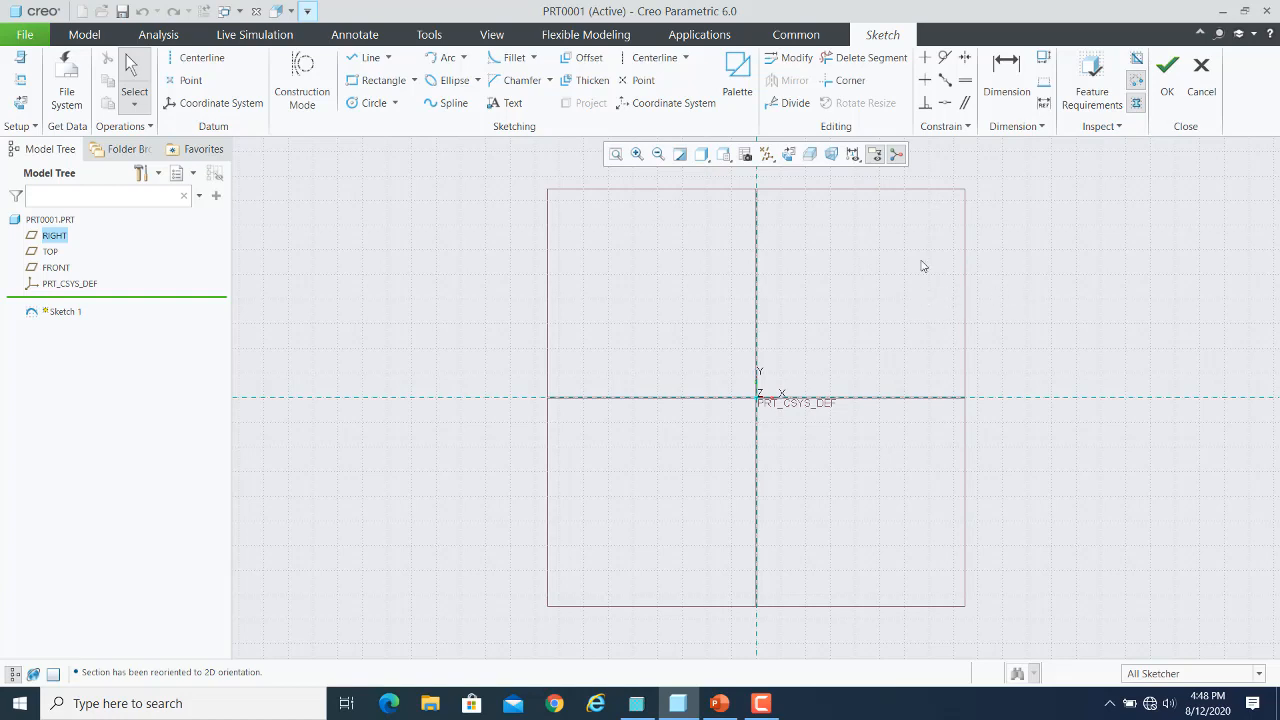
middle_drag(914, 251, 891, 289)
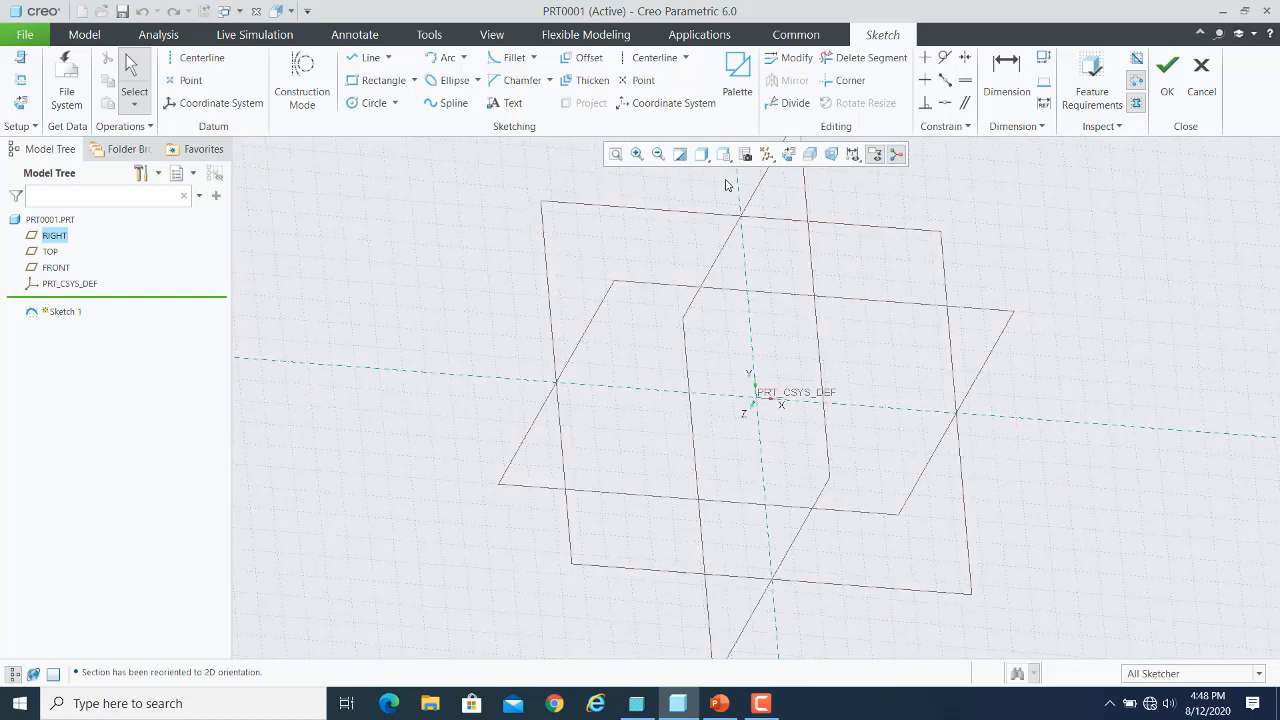
click(702, 157)
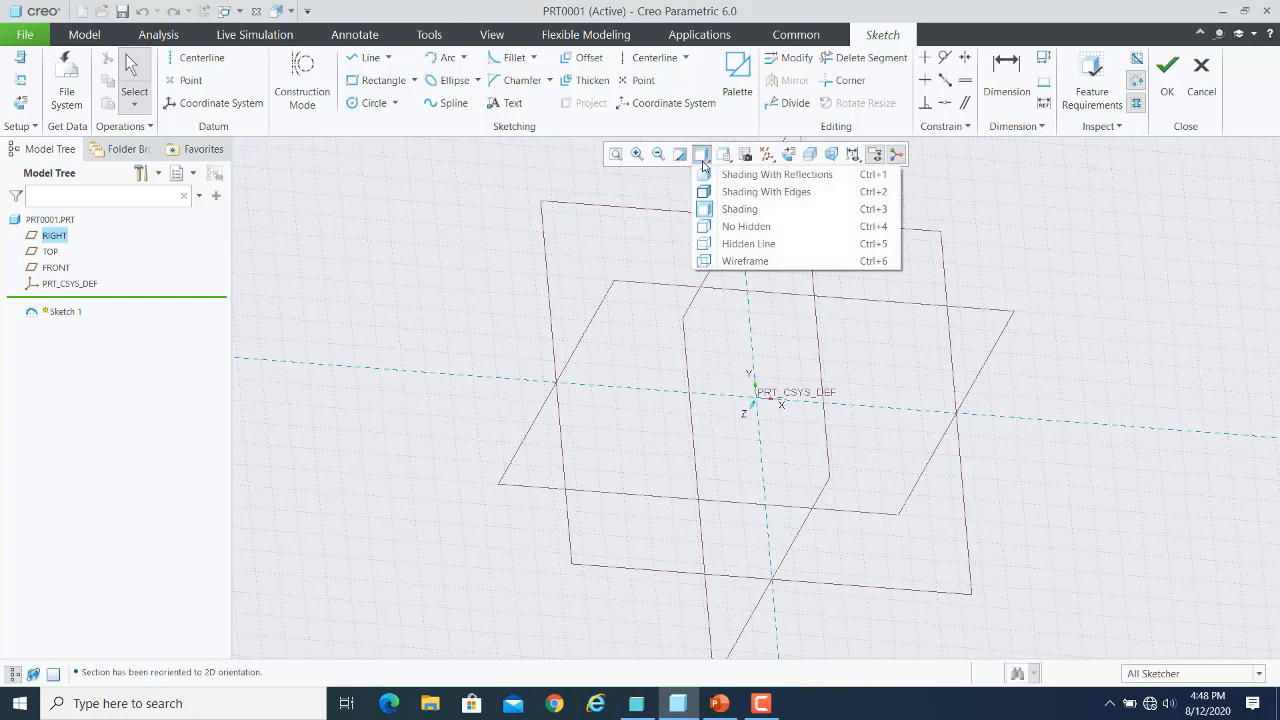
click(724, 156)
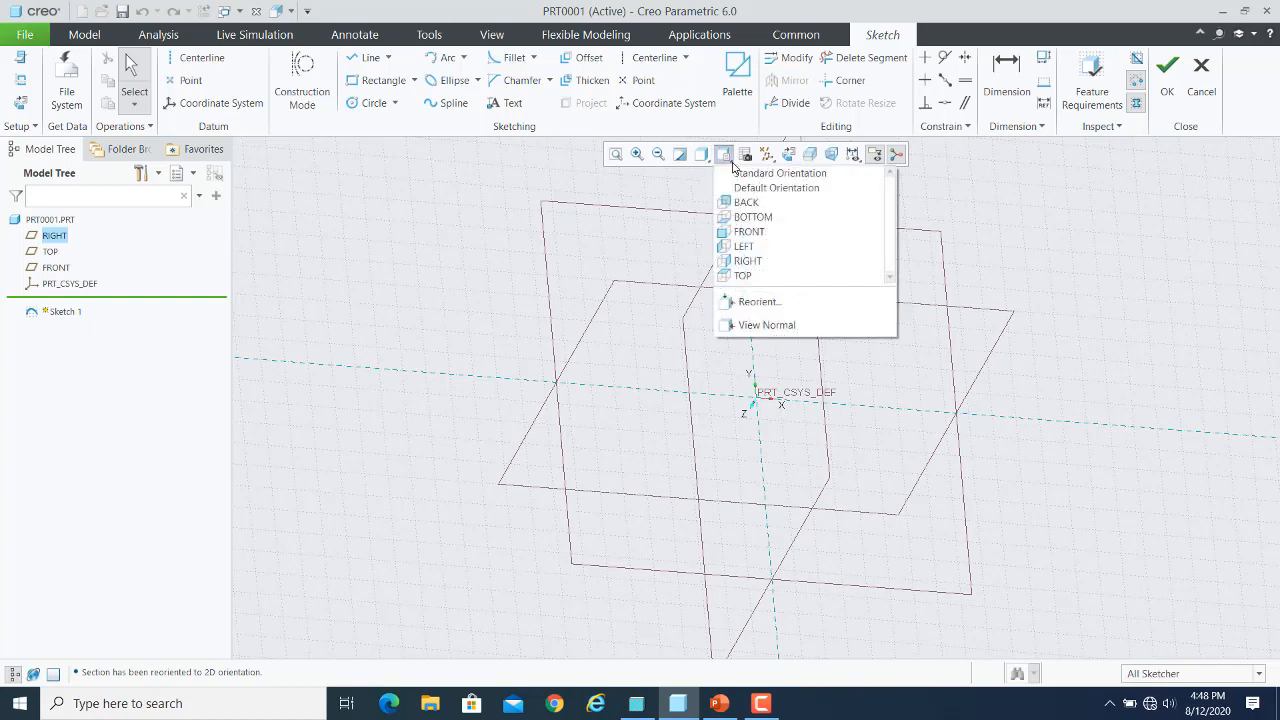
click(767, 178)
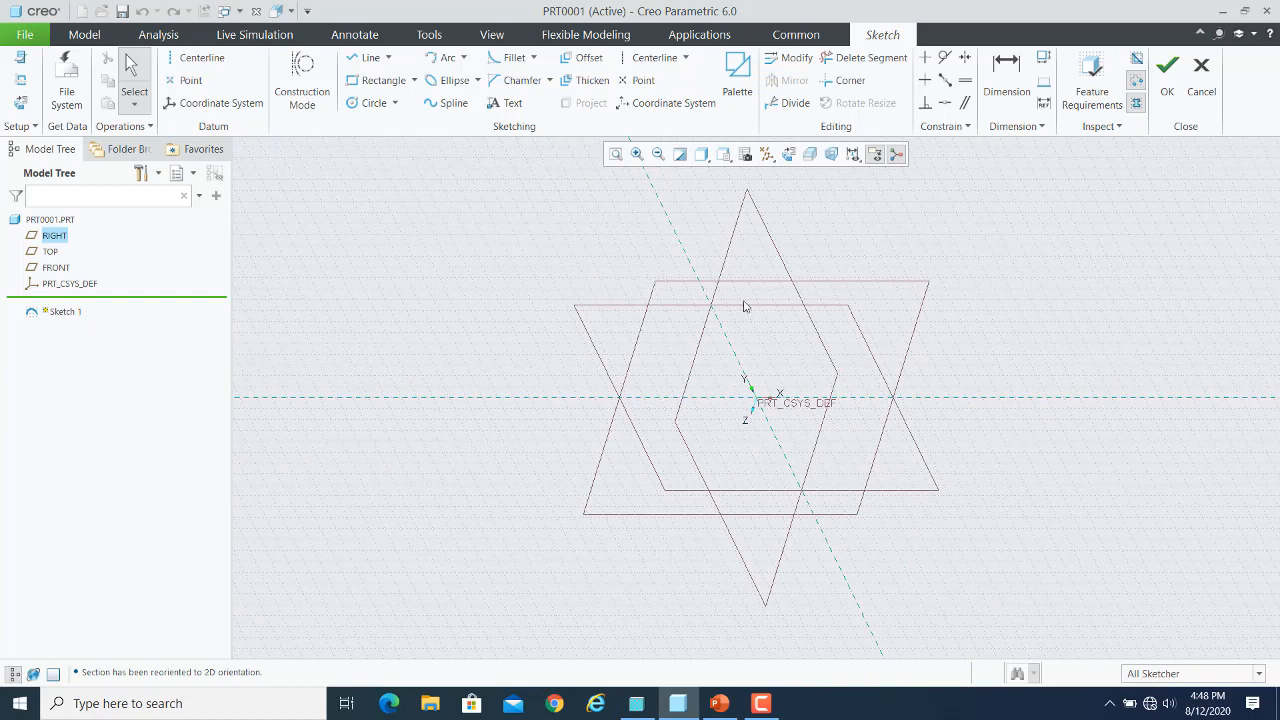
Try sketching a circle centred on the origin in the 3D orientation, and undo it
click(372, 103)
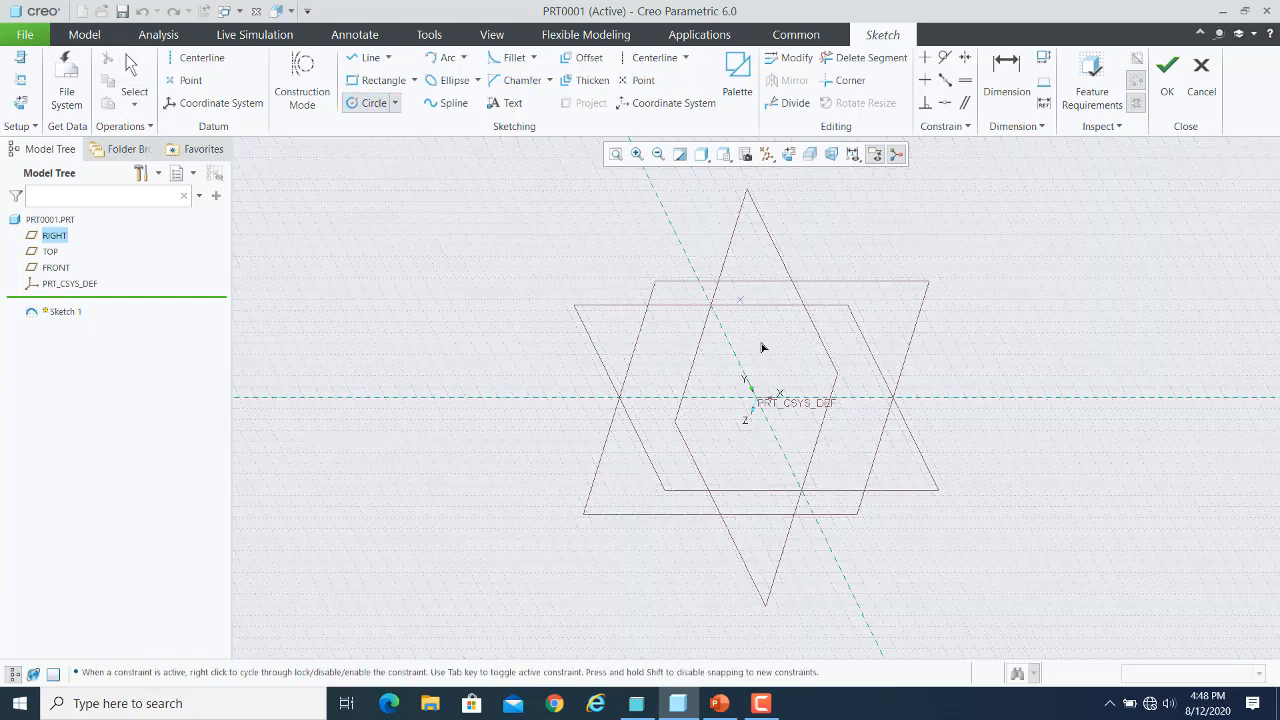
click(757, 398)
click(834, 365)
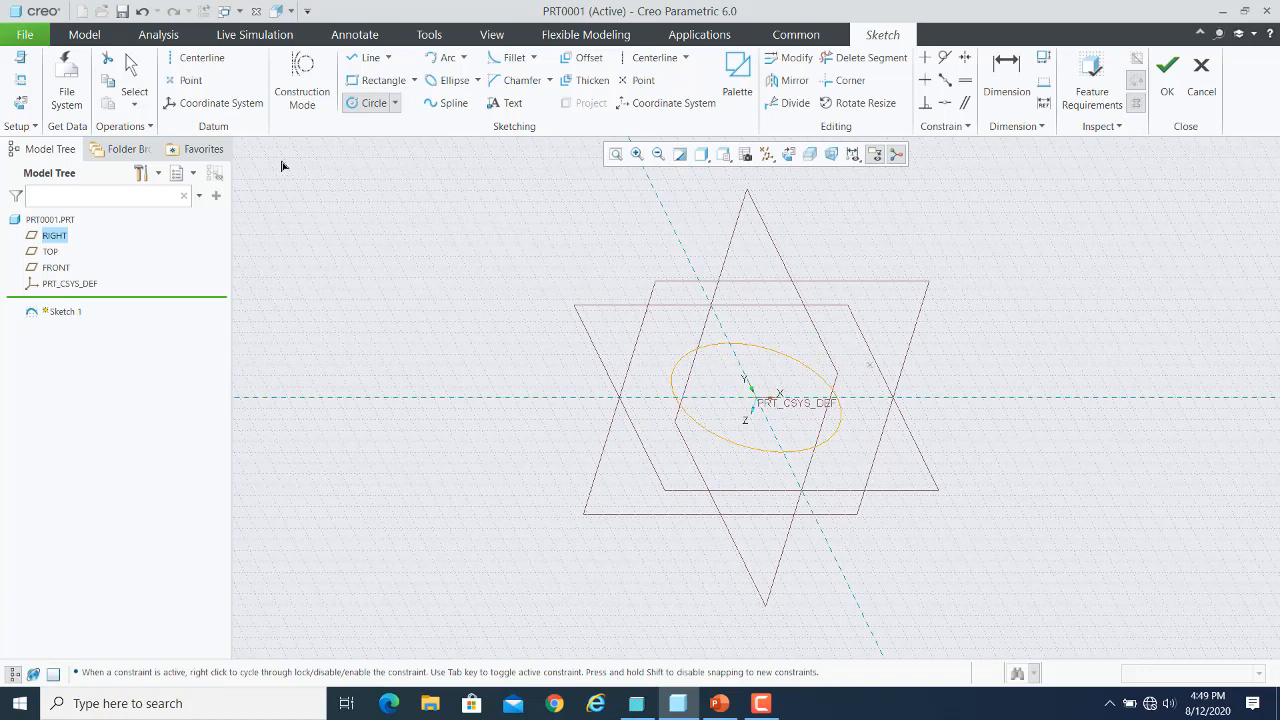
click(142, 11)
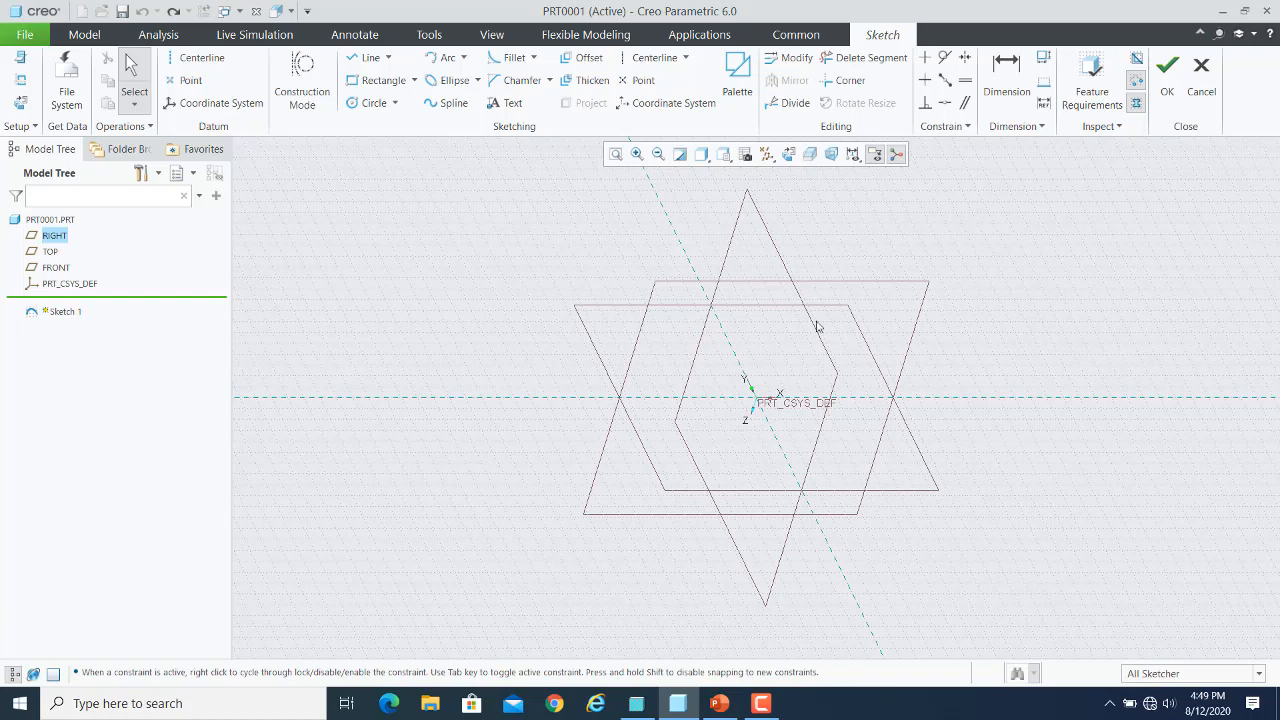
Switch the empty sketch to the 2D sketch view and back to the Standard Orientation
click(789, 155)
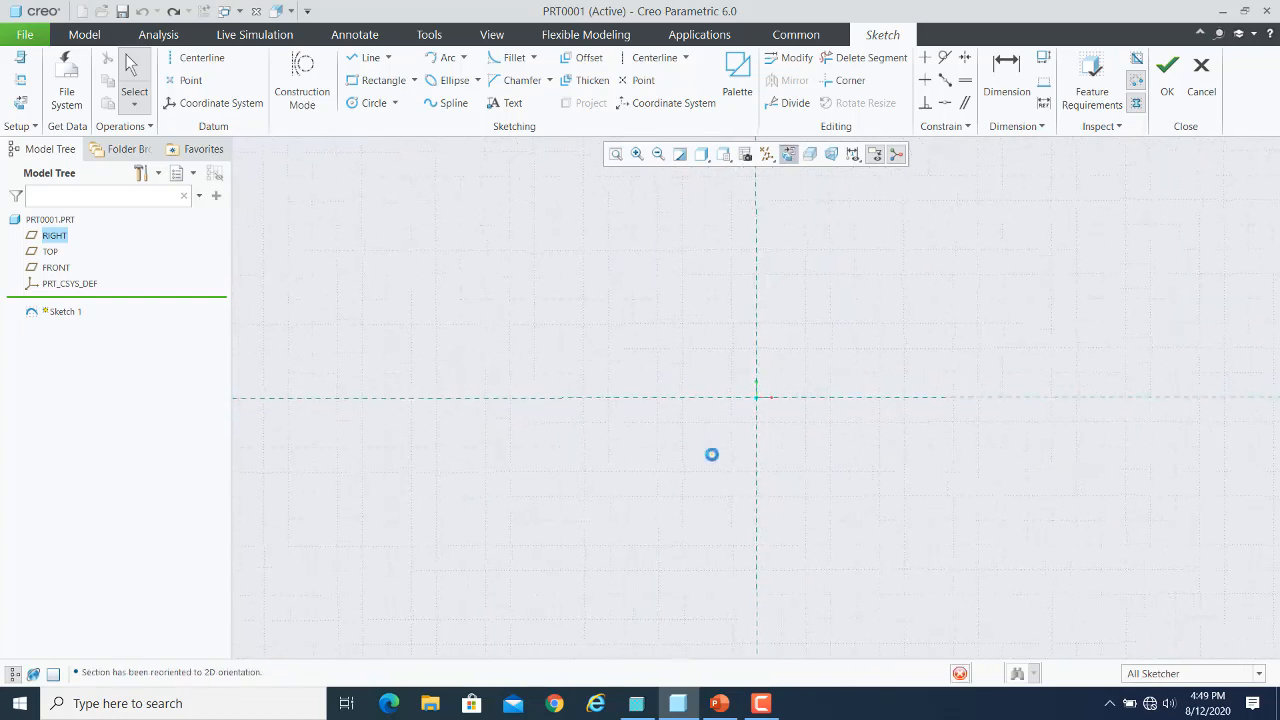
click(725, 157)
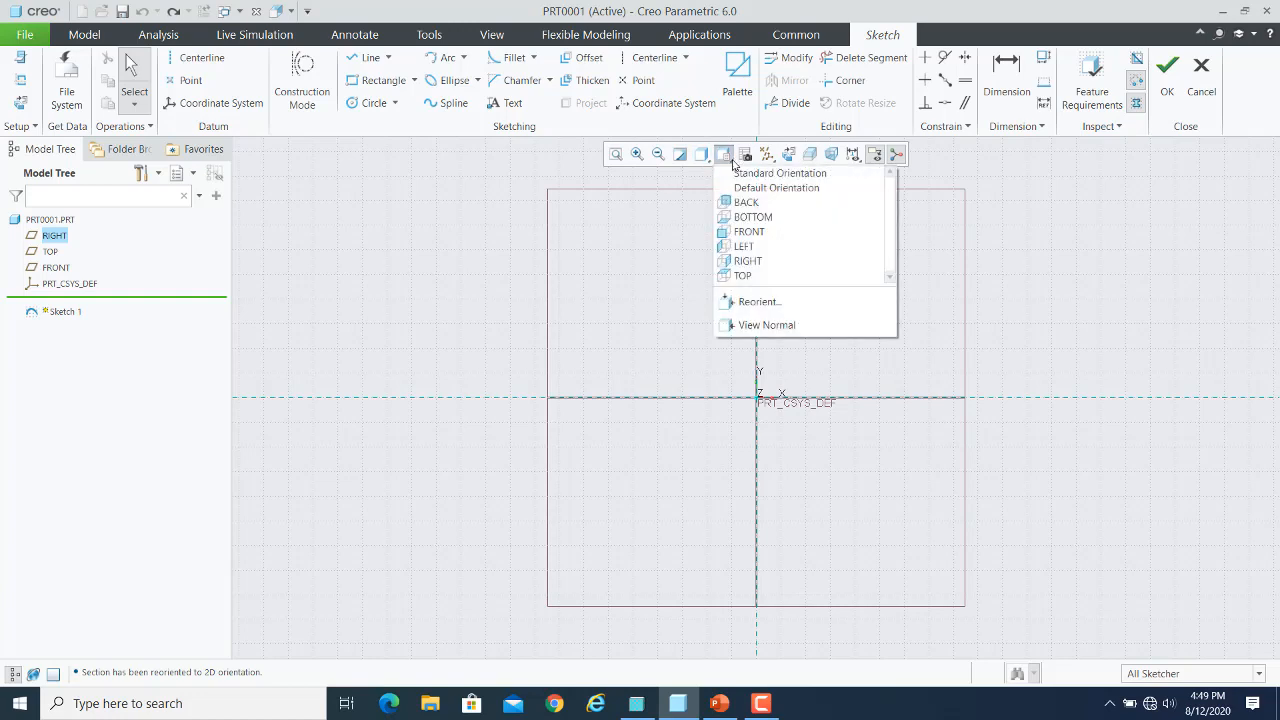
click(752, 176)
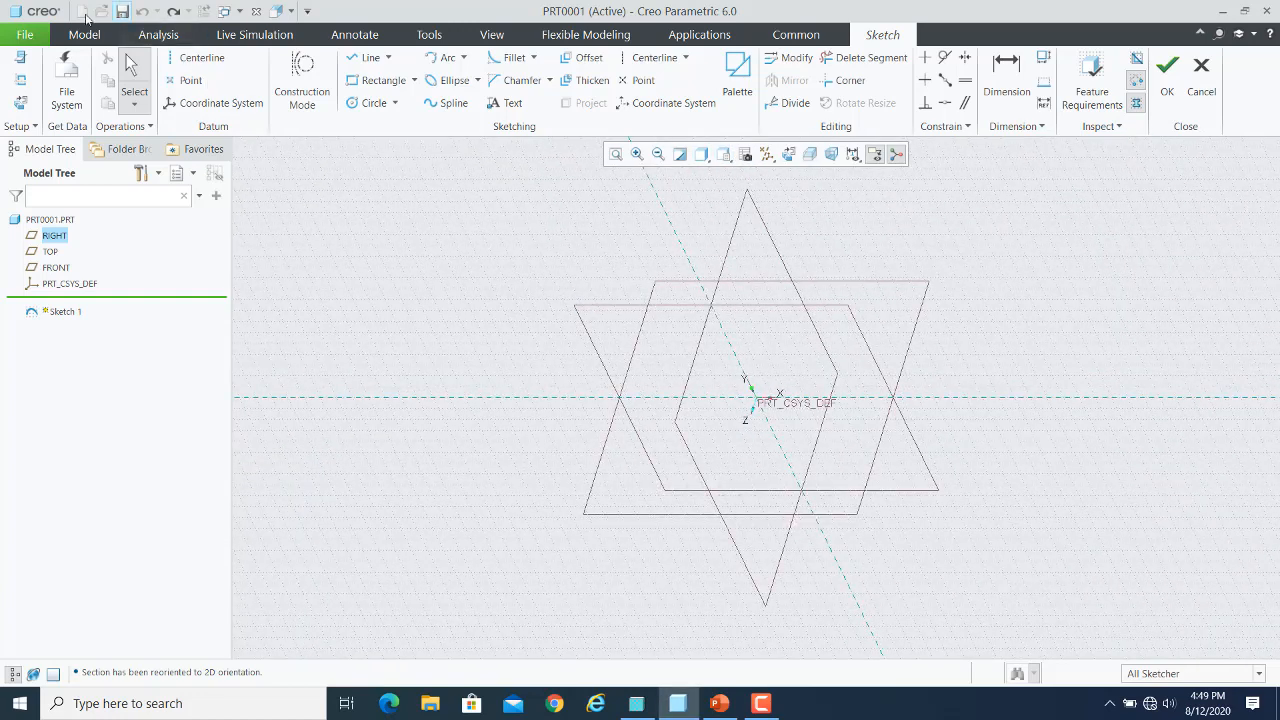
Set the Sketcher option to start with the sketching plane parallel to the screen, and save the settings to config.pro
click(17, 38)
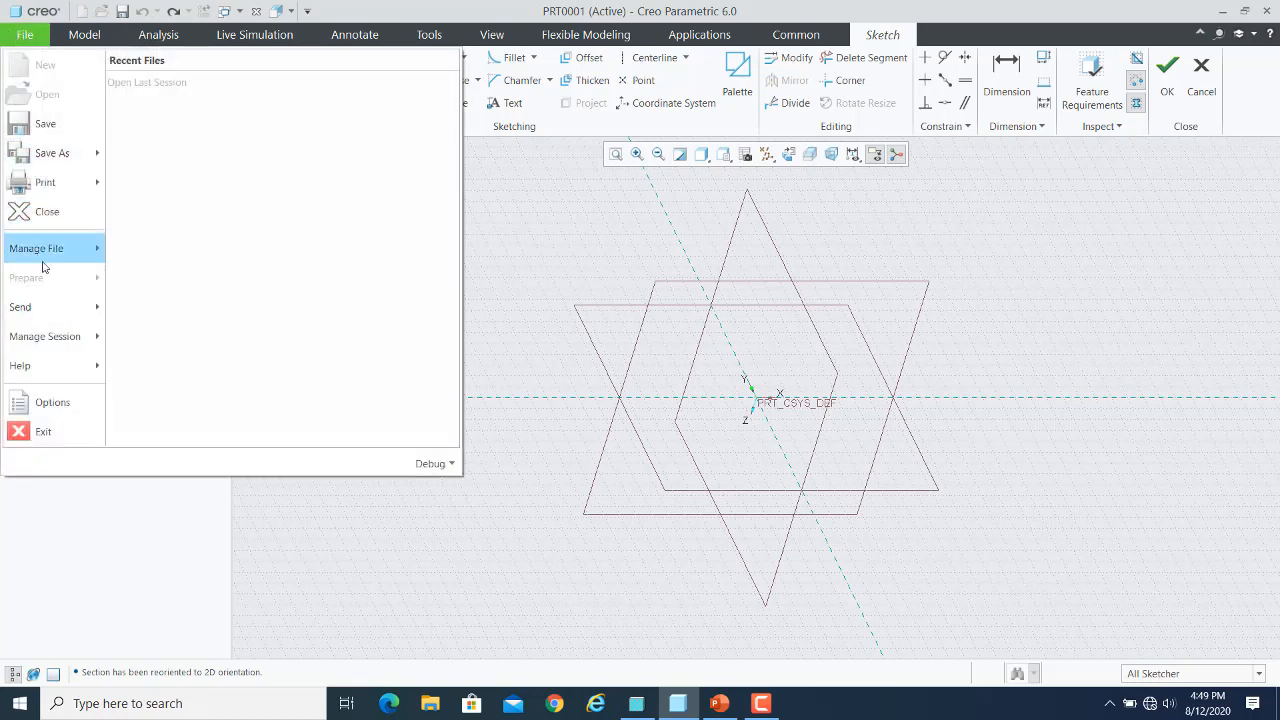
click(47, 403)
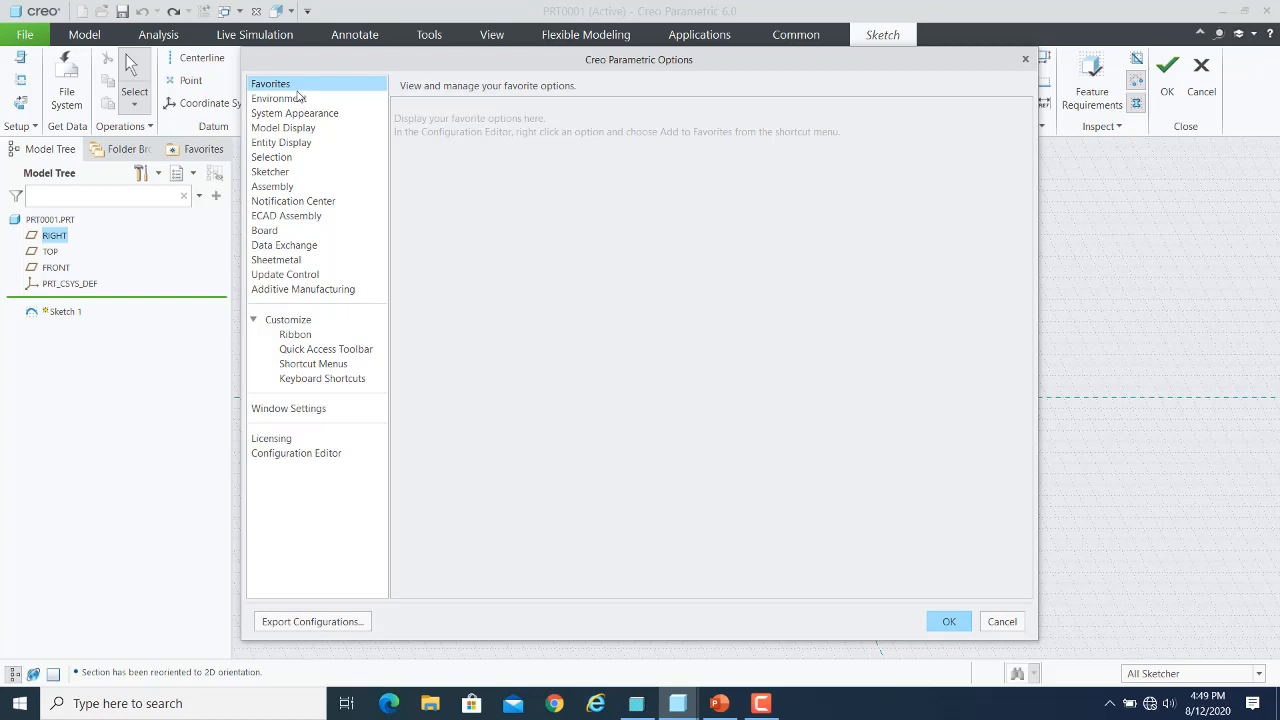
click(268, 173)
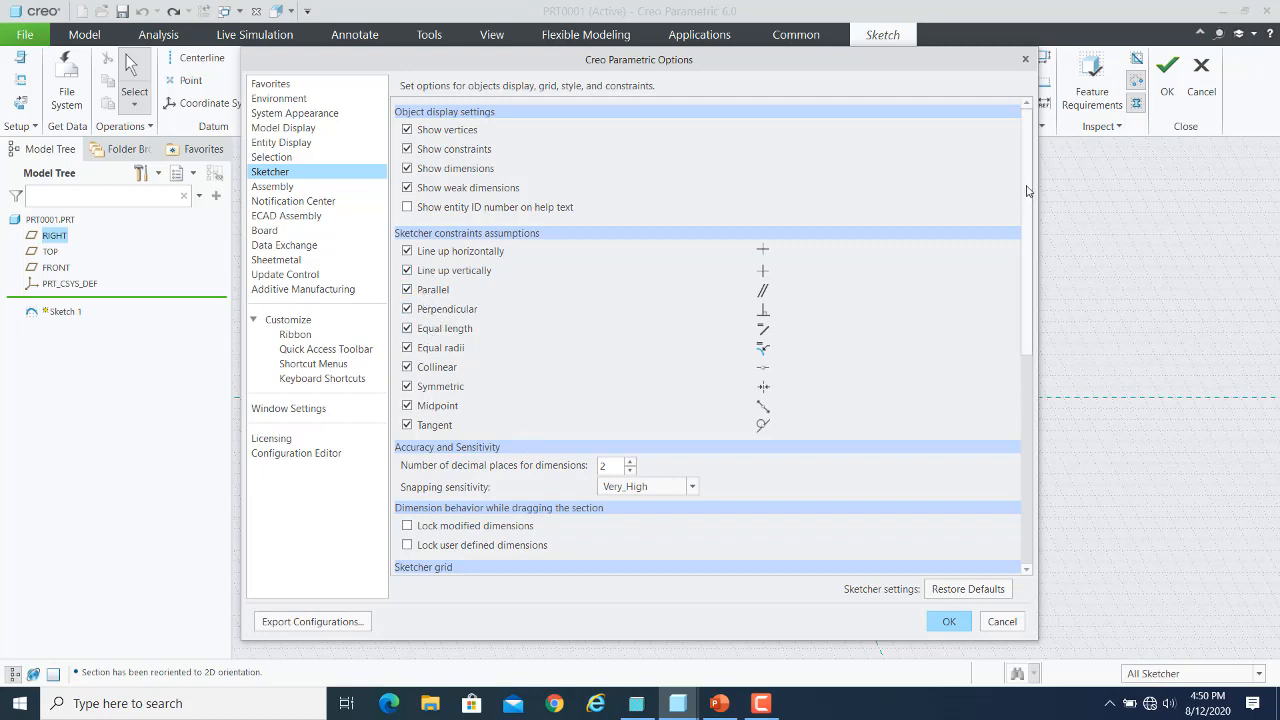
drag(1025, 190, 1025, 405)
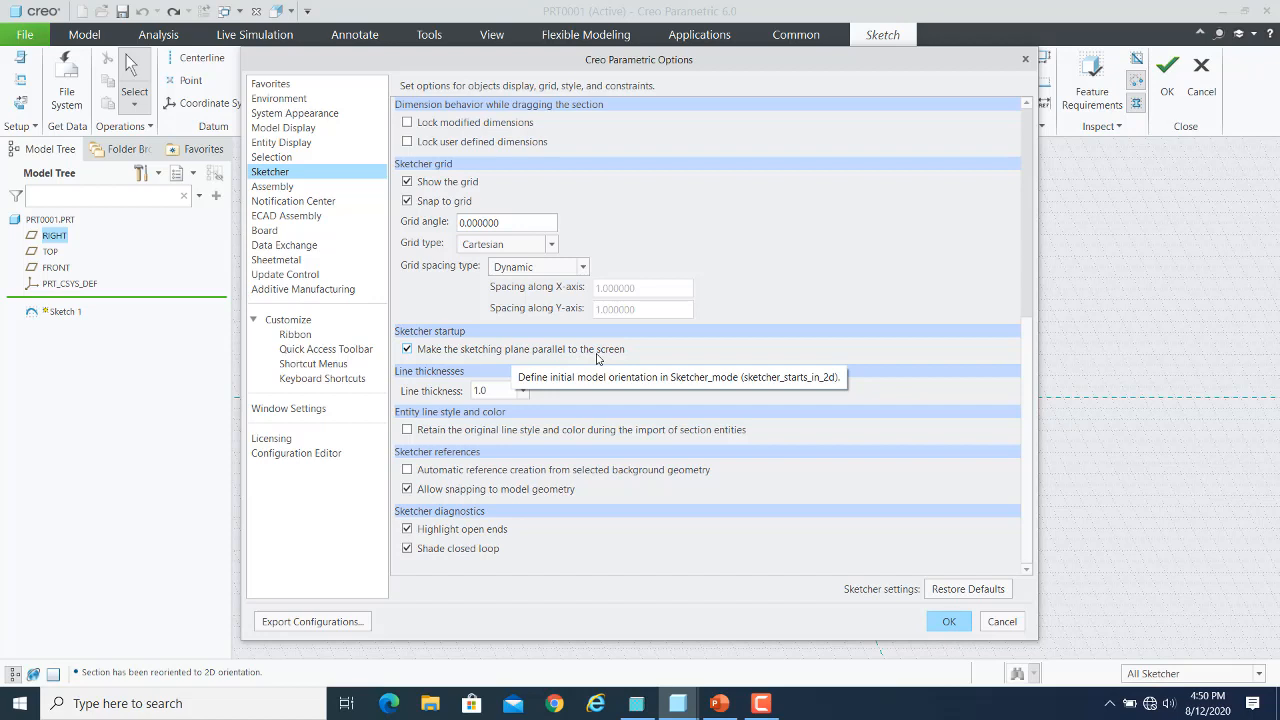
click(407, 349)
click(960, 624)
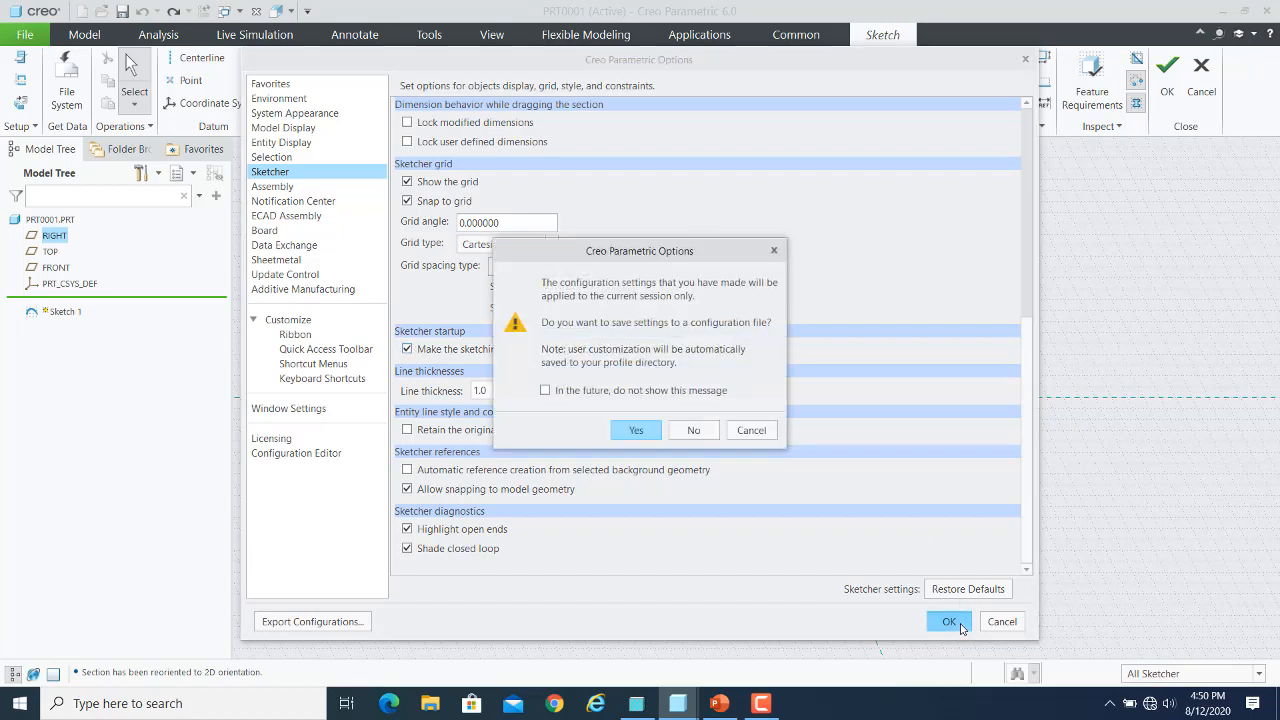
click(650, 428)
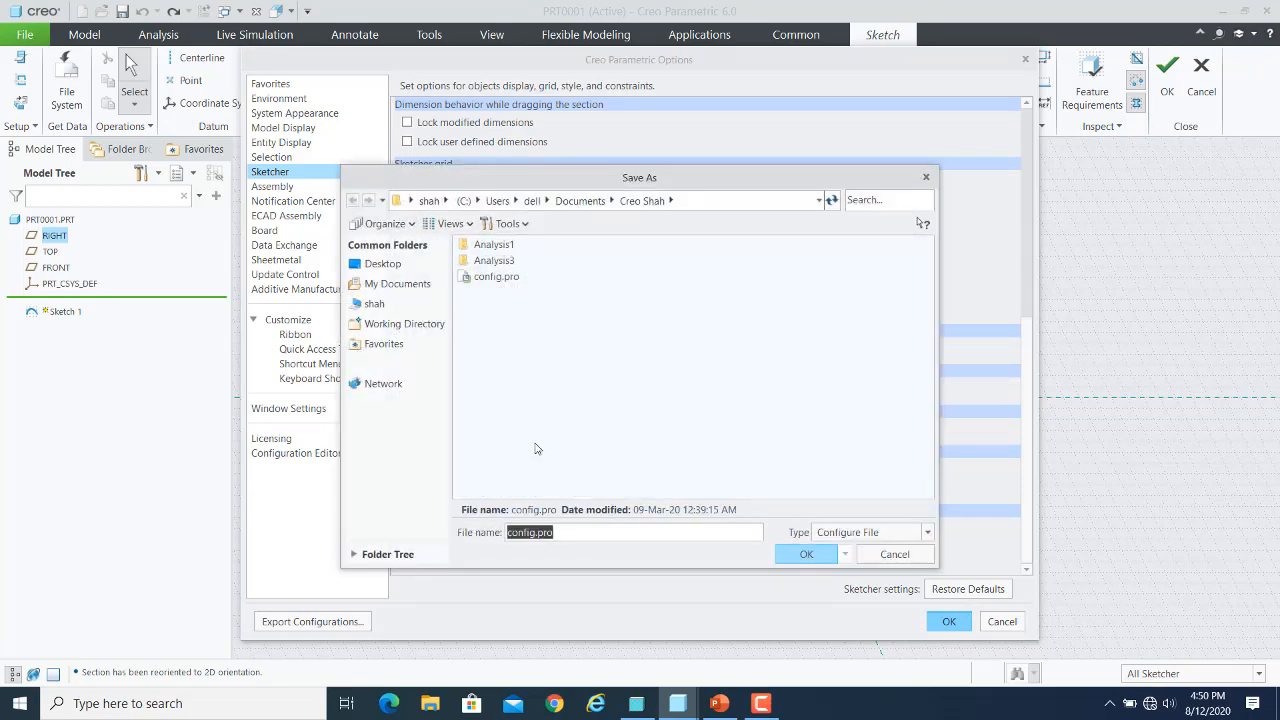
click(806, 554)
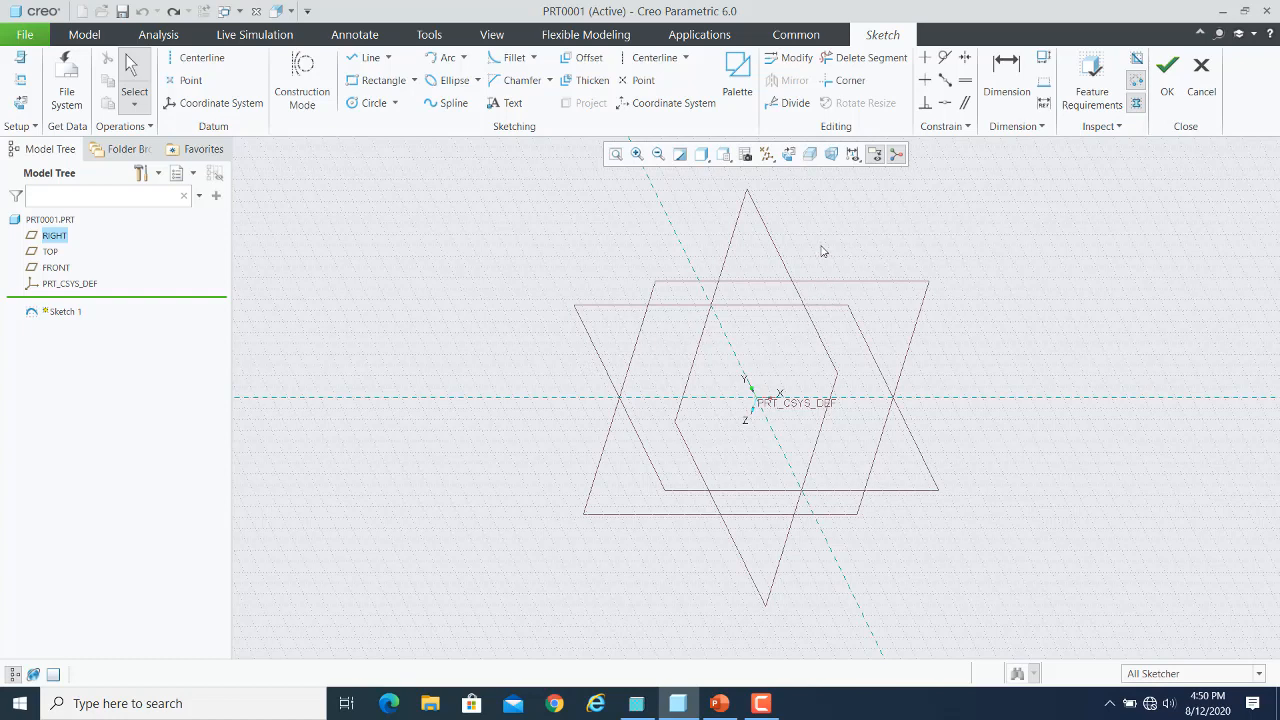
Sketch a corner rectangle about 330 wide by 180 high from the origin in the 2D sketch view, and finish the sketch
click(790, 155)
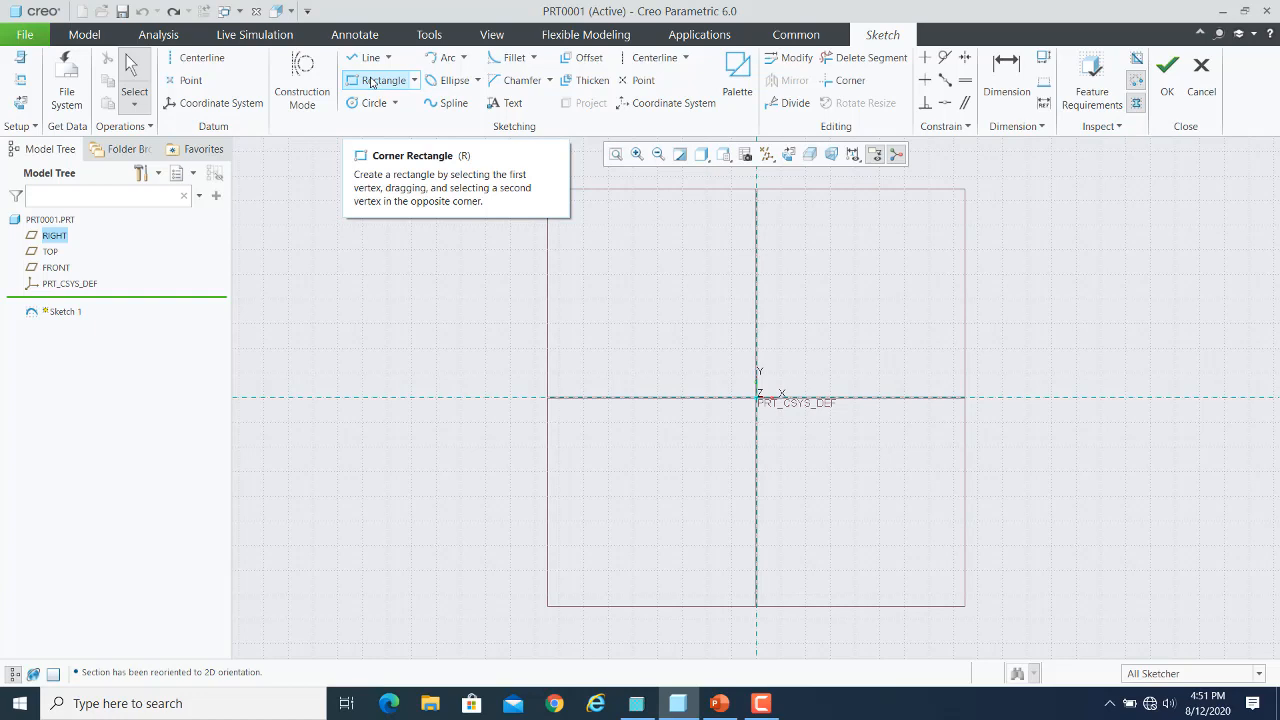
click(371, 81)
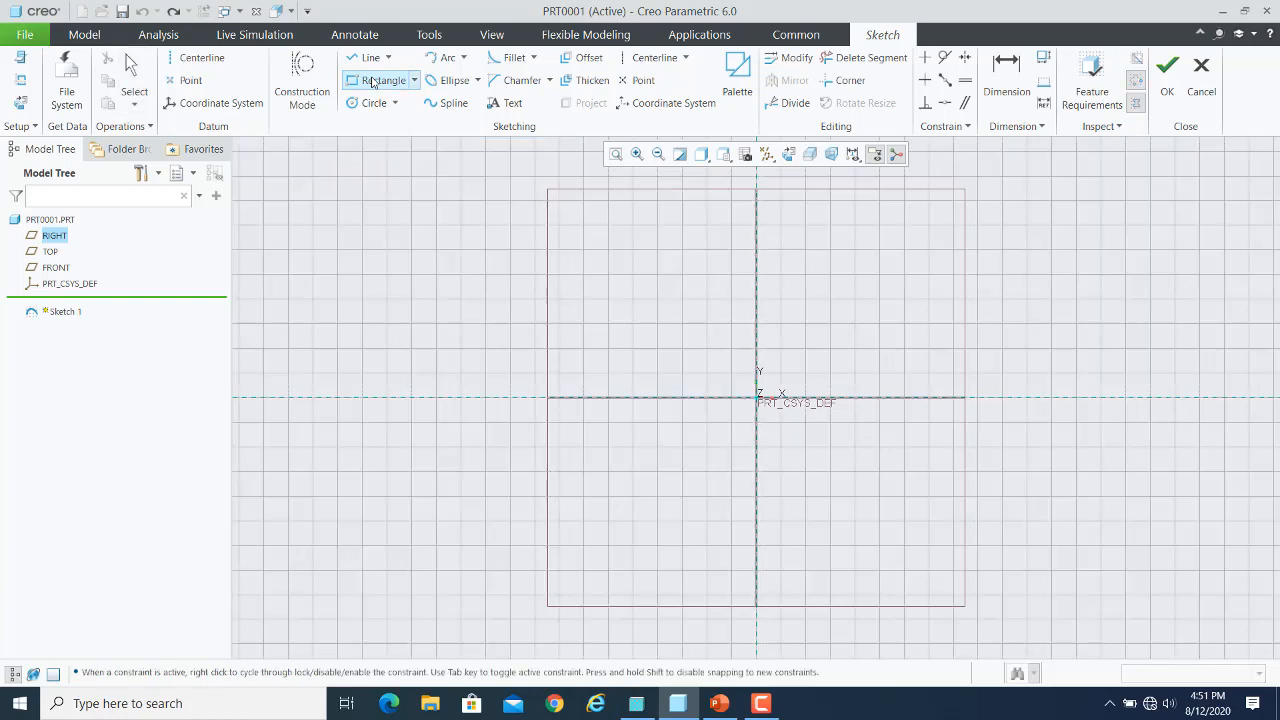
click(756, 399)
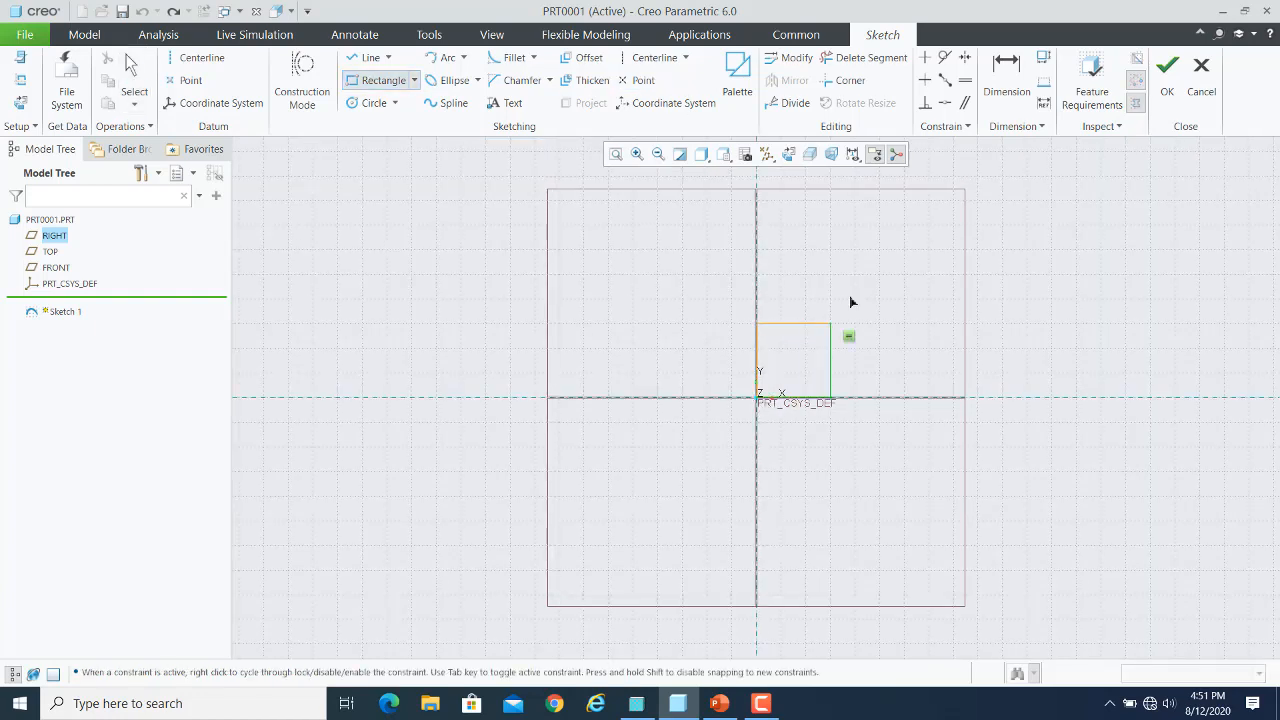
click(1027, 249)
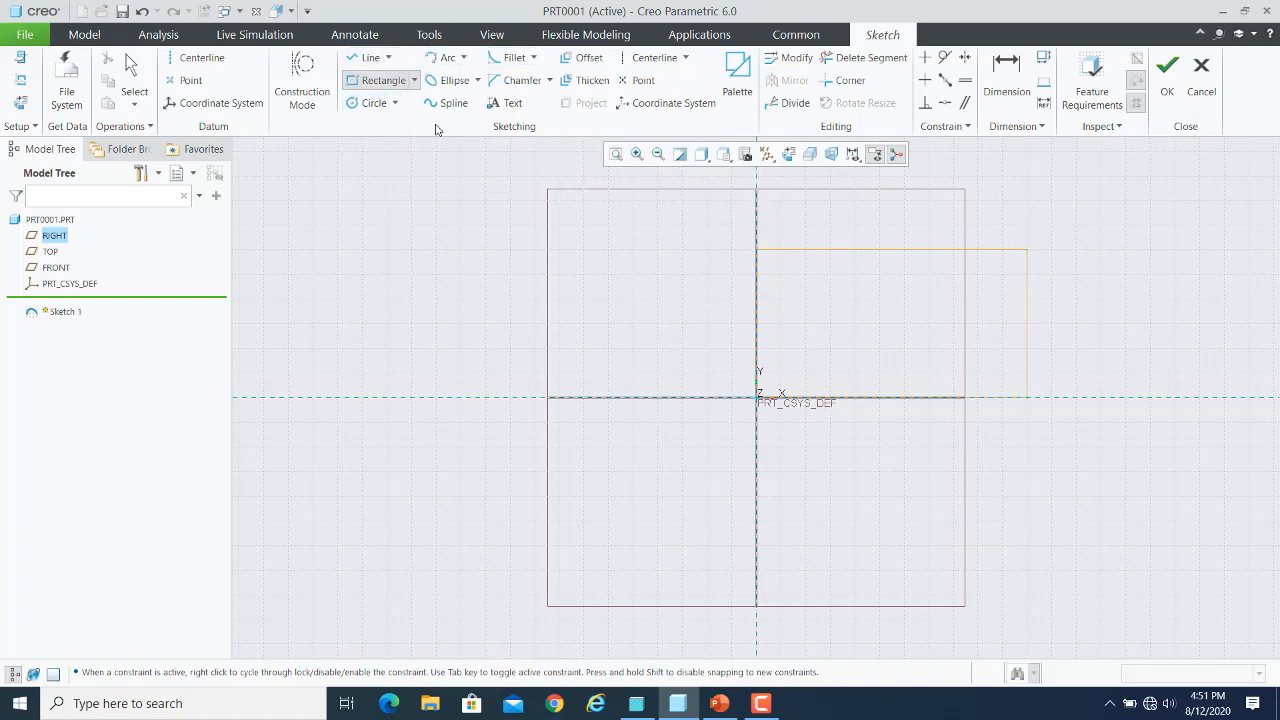
click(376, 104)
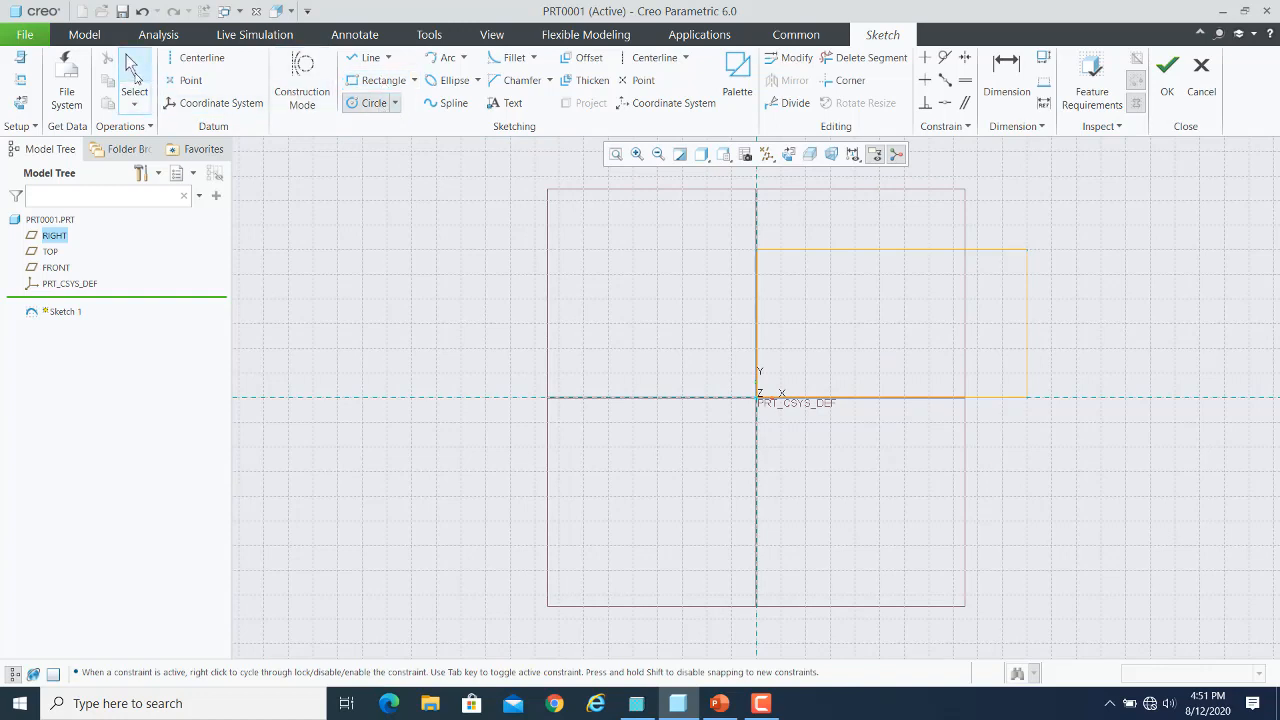
click(133, 75)
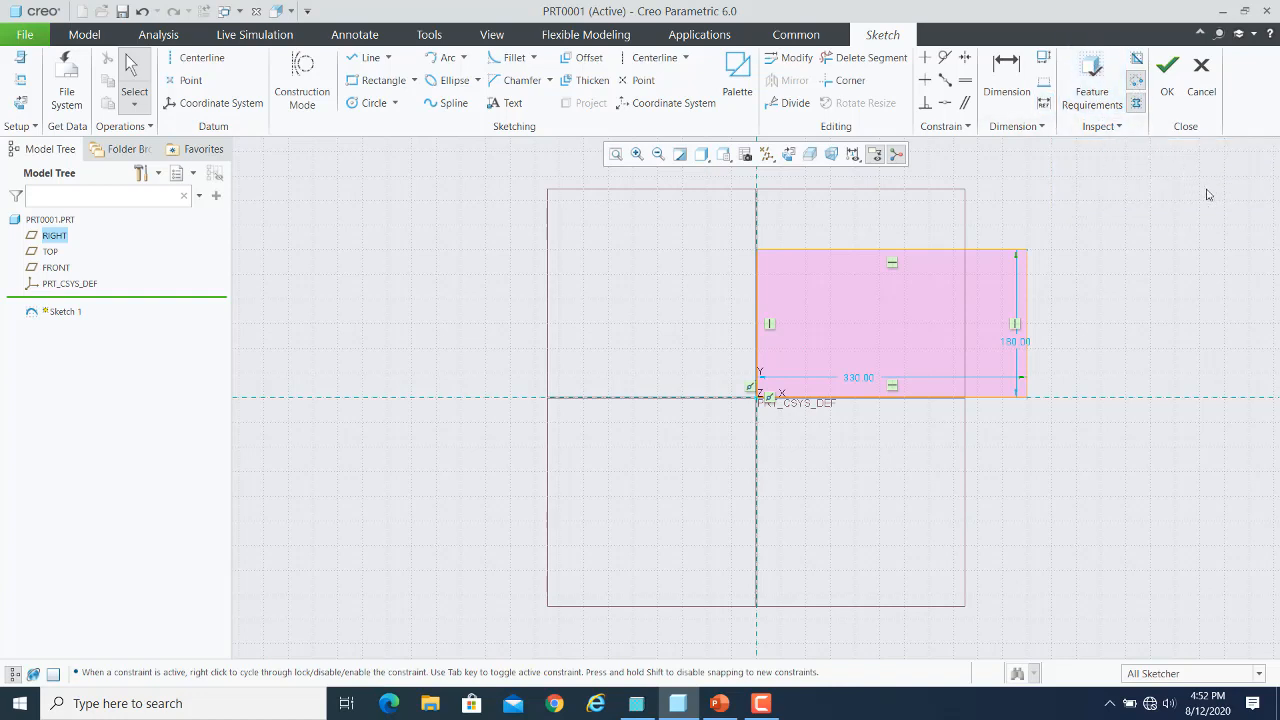
click(1168, 72)
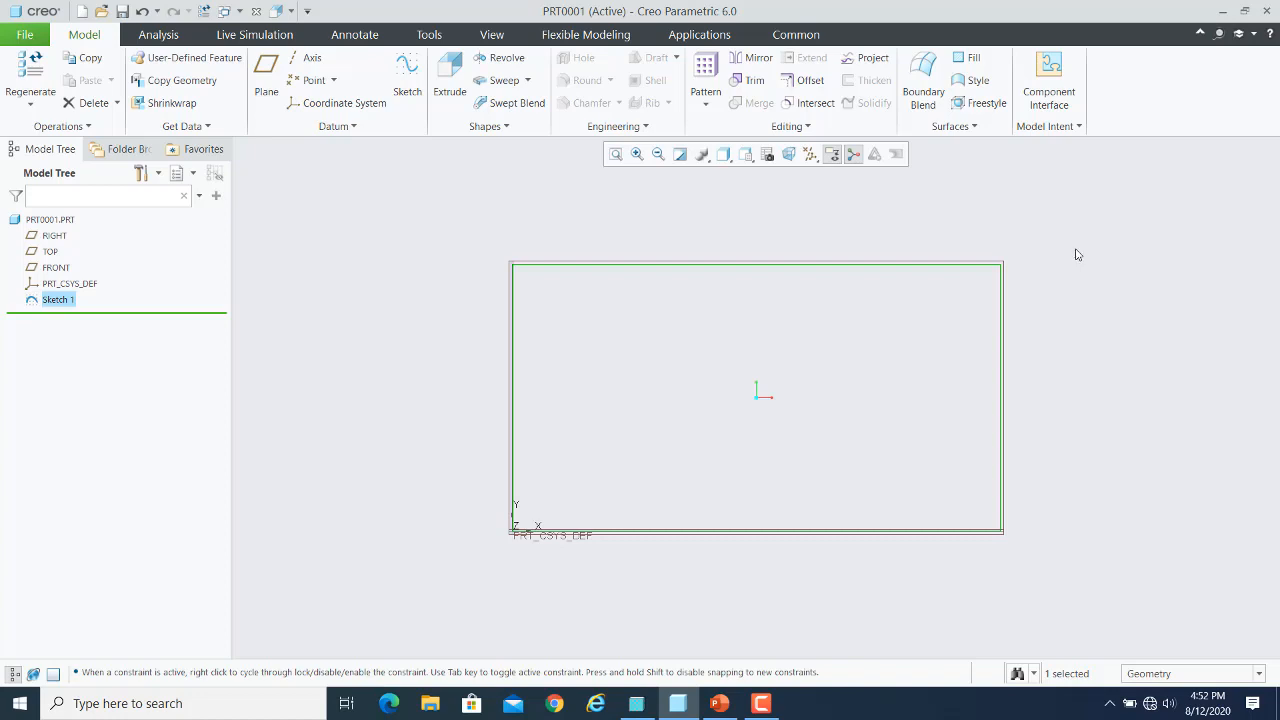
Tilt the model into a 3D view and hide the datum planes and coordinate systems
middle_drag(1074, 251, 1029, 297)
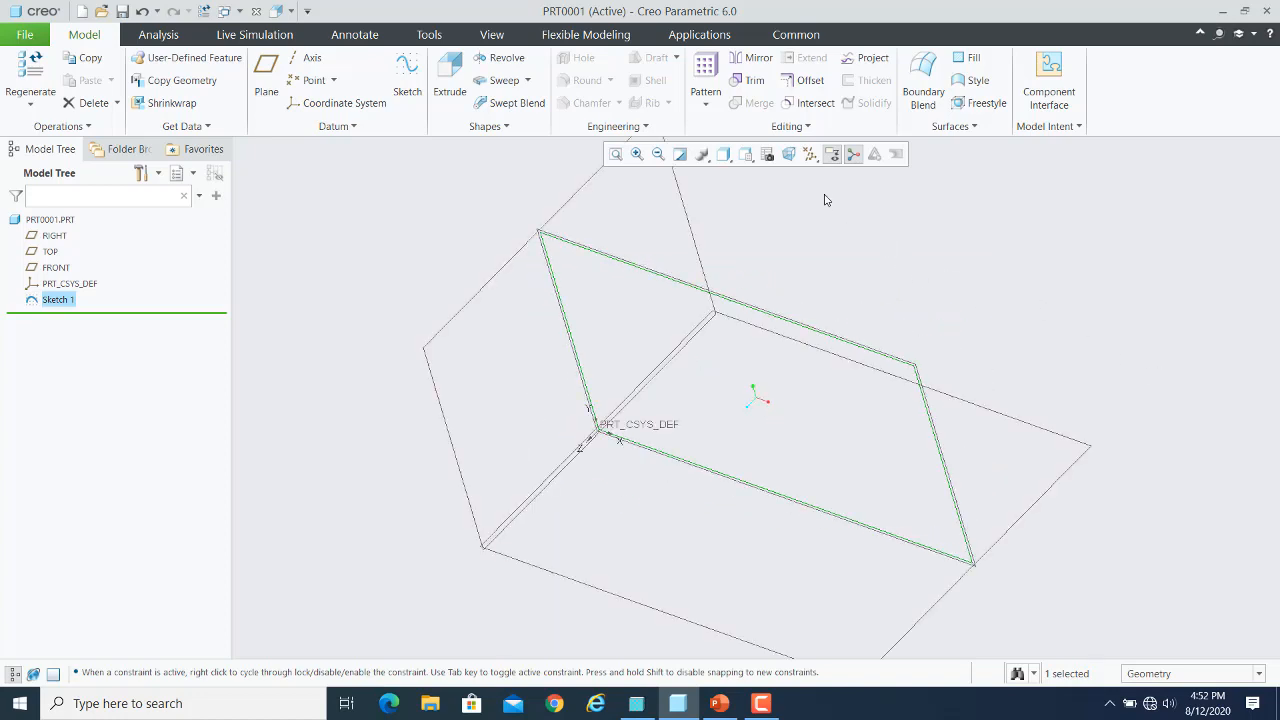
click(812, 155)
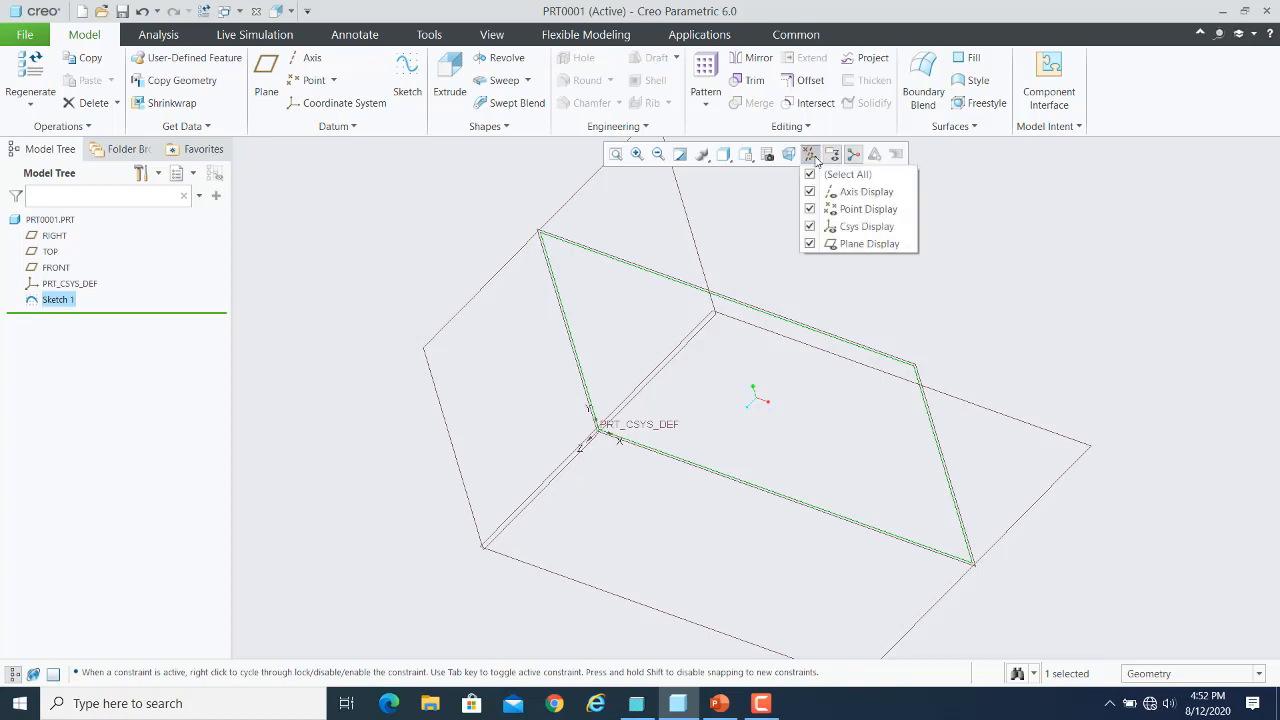
click(811, 244)
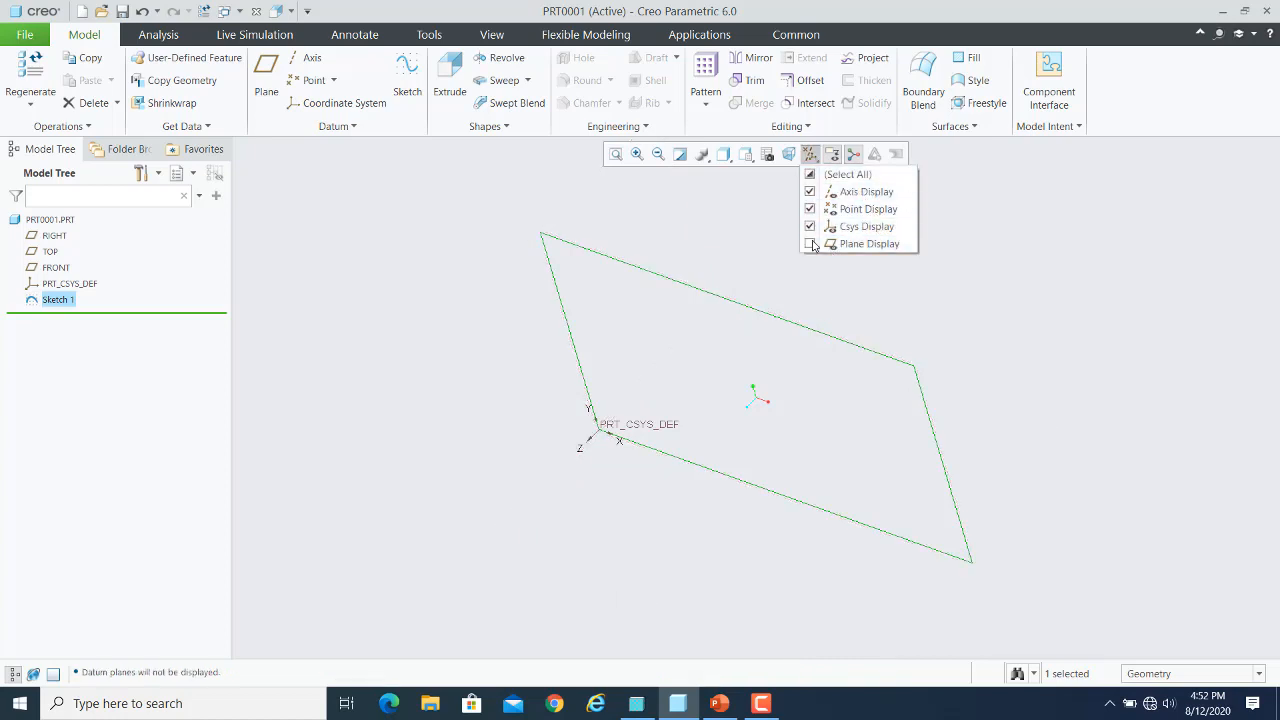
click(1017, 299)
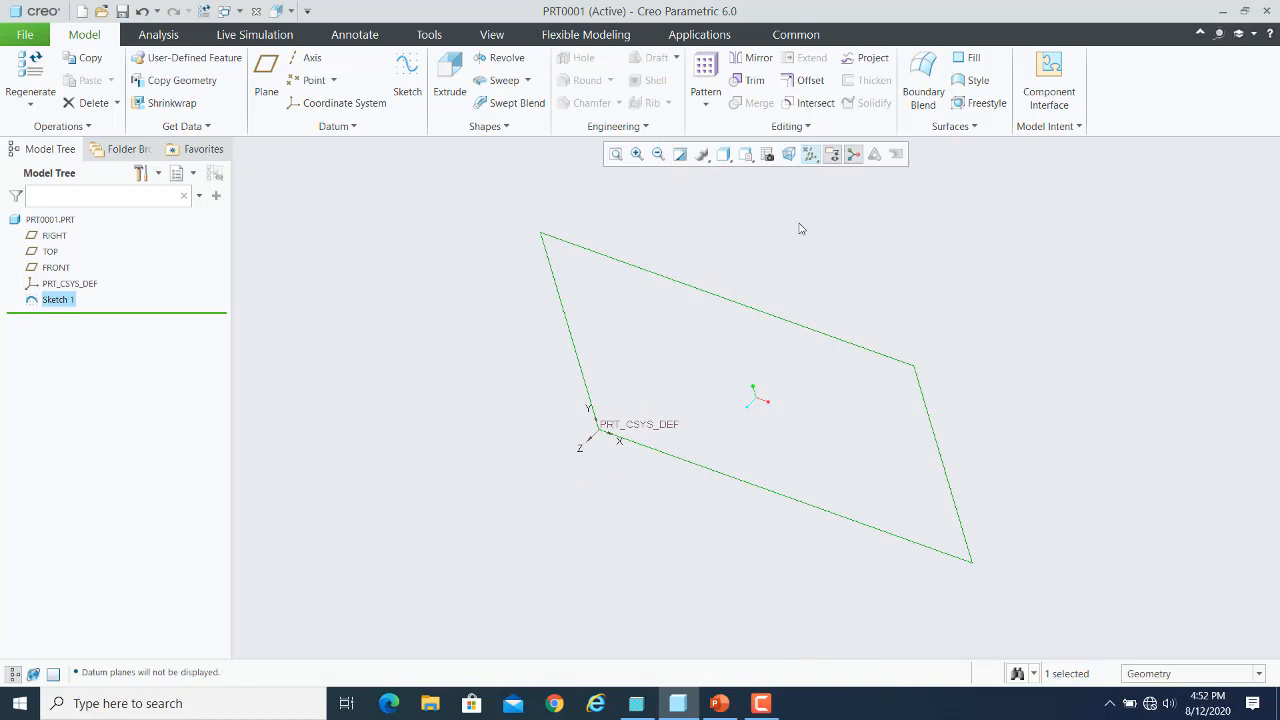
click(812, 156)
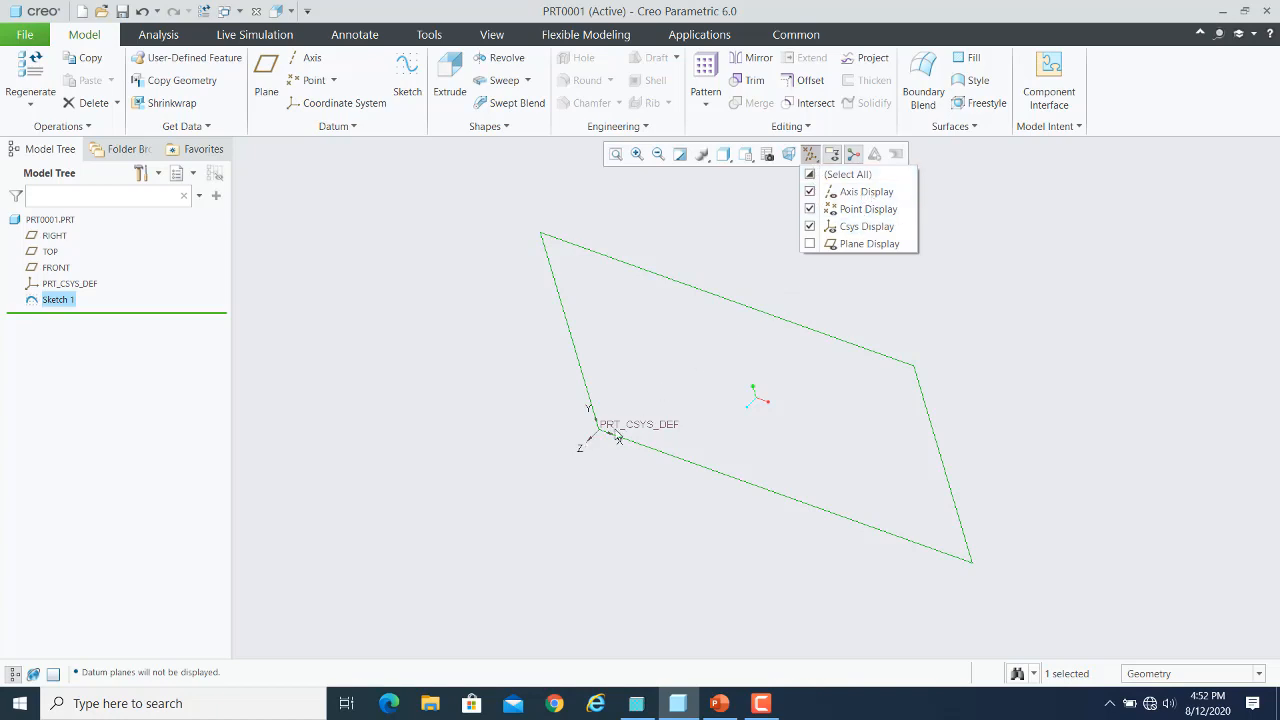
click(810, 227)
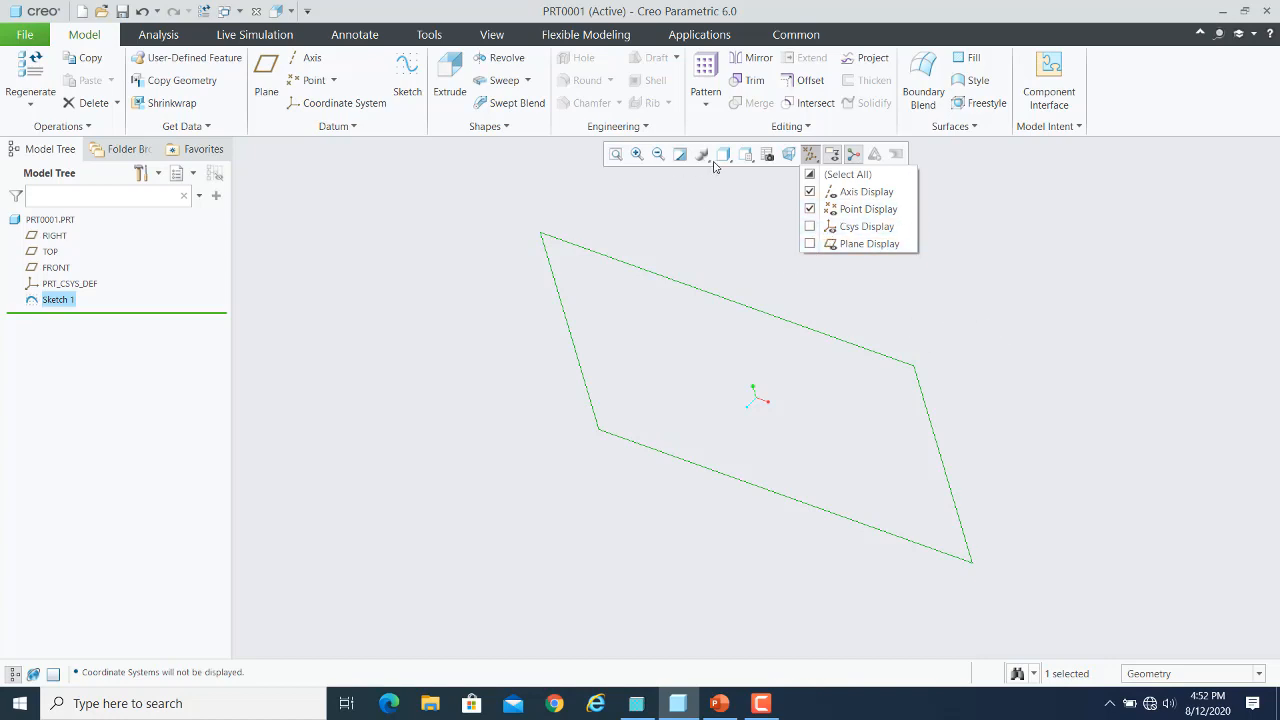
click(1031, 290)
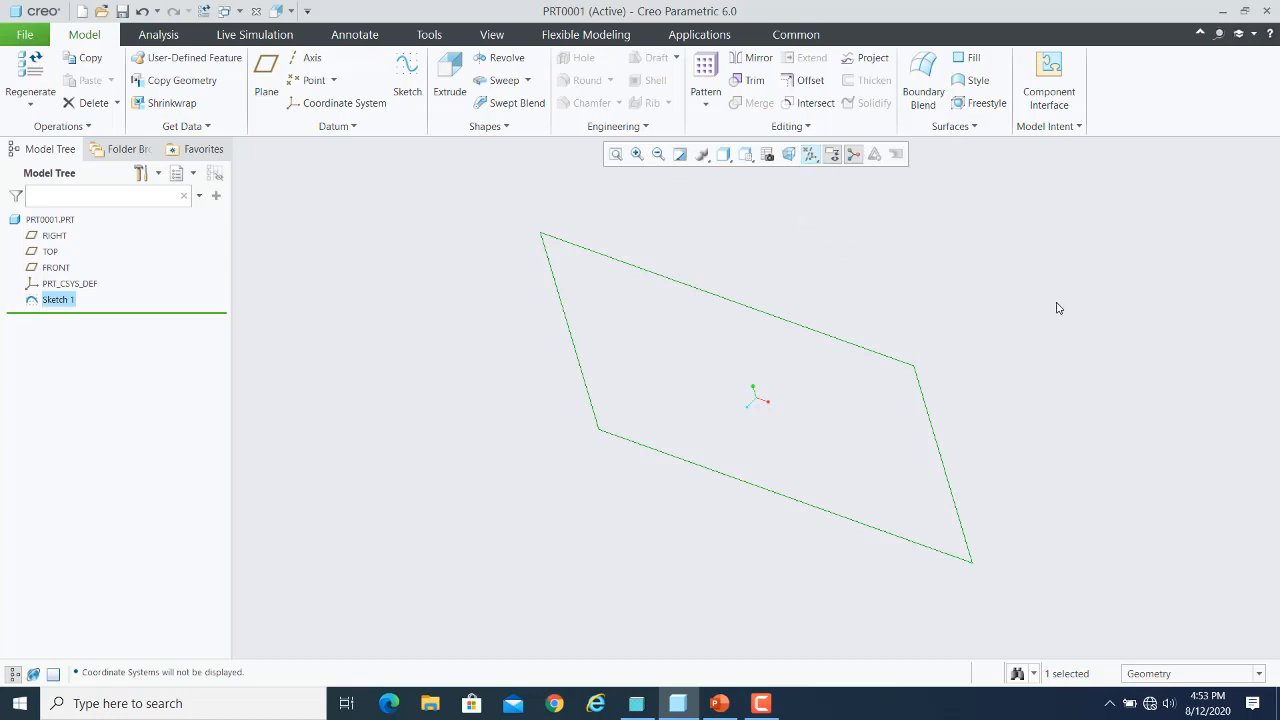
click(1050, 310)
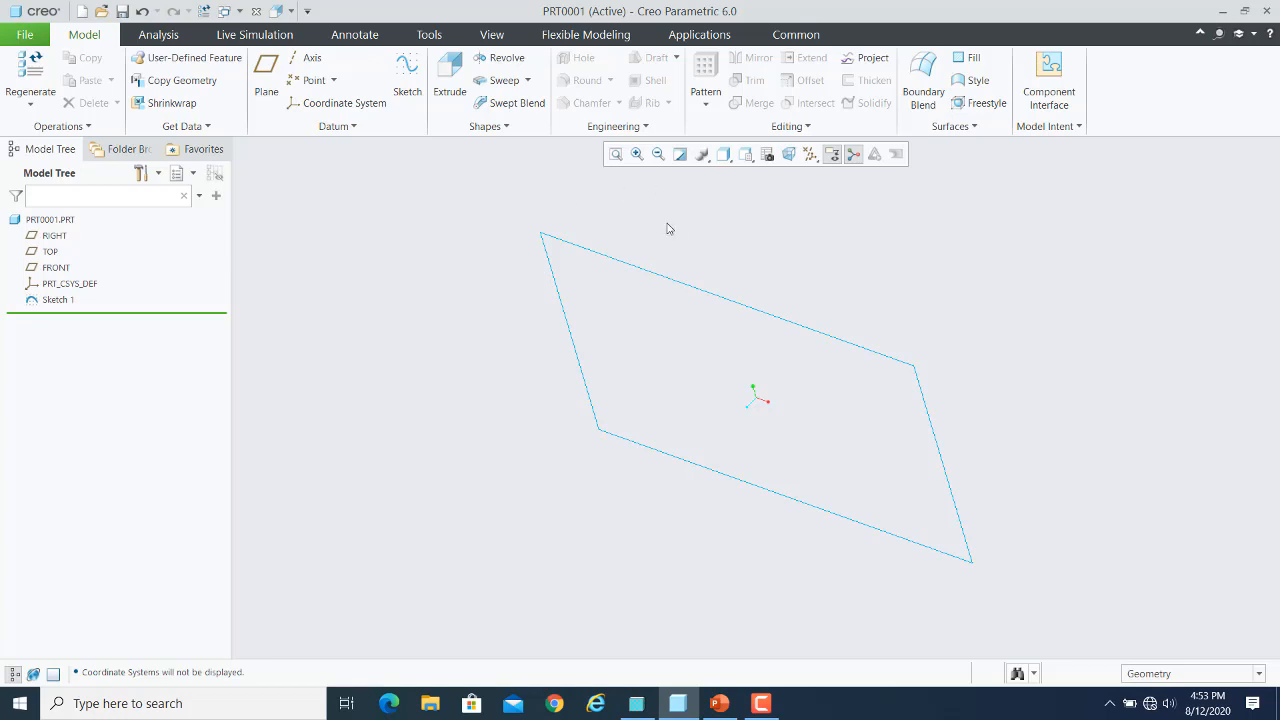
click(615, 264)
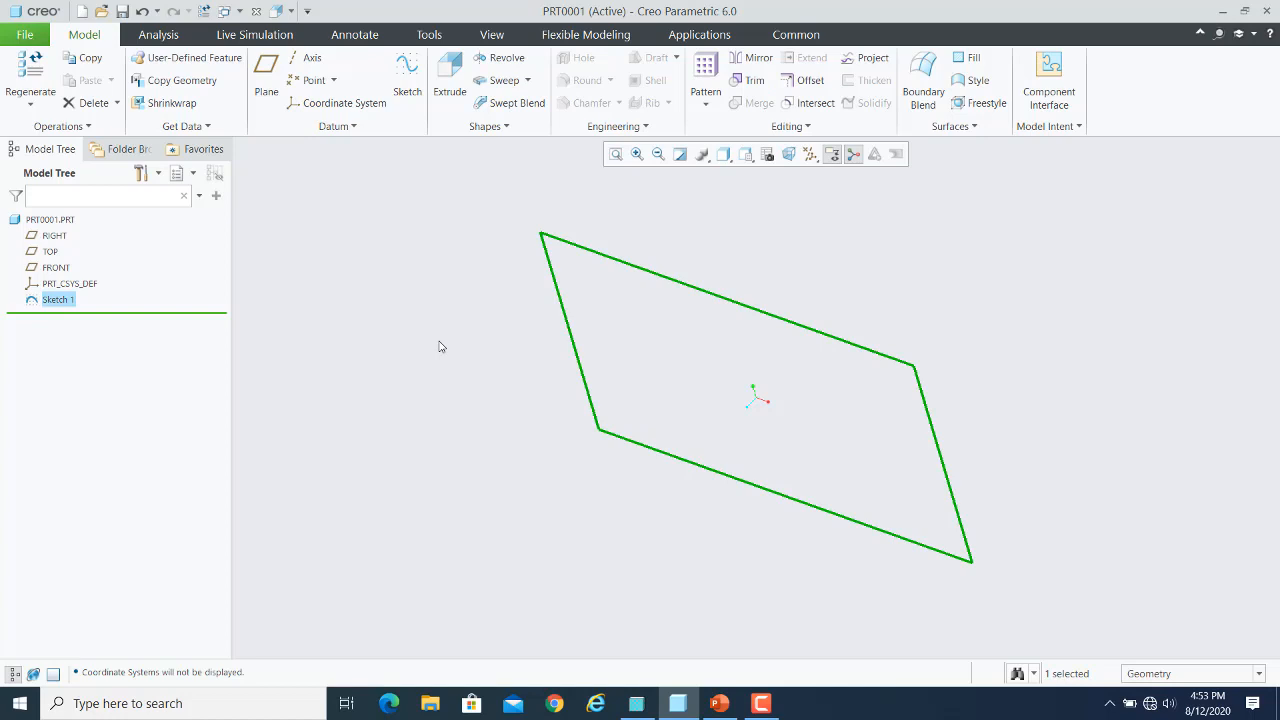
click(445, 79)
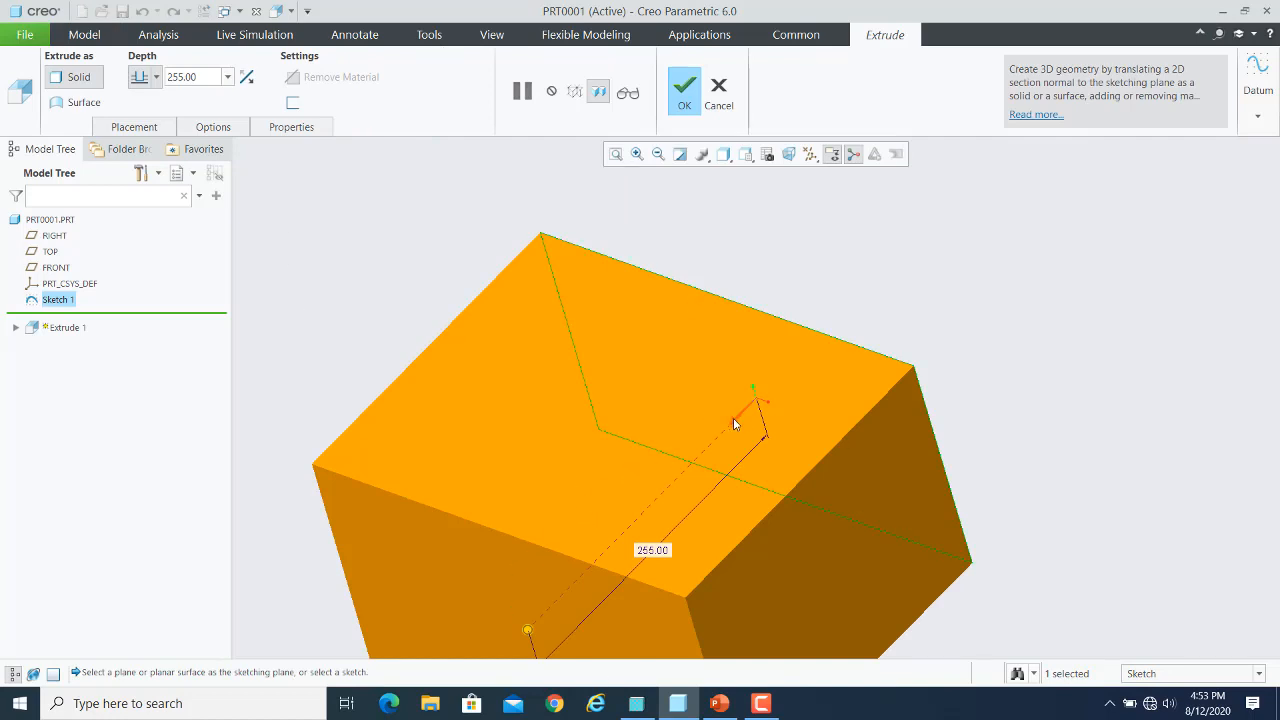
click(719, 98)
click(816, 267)
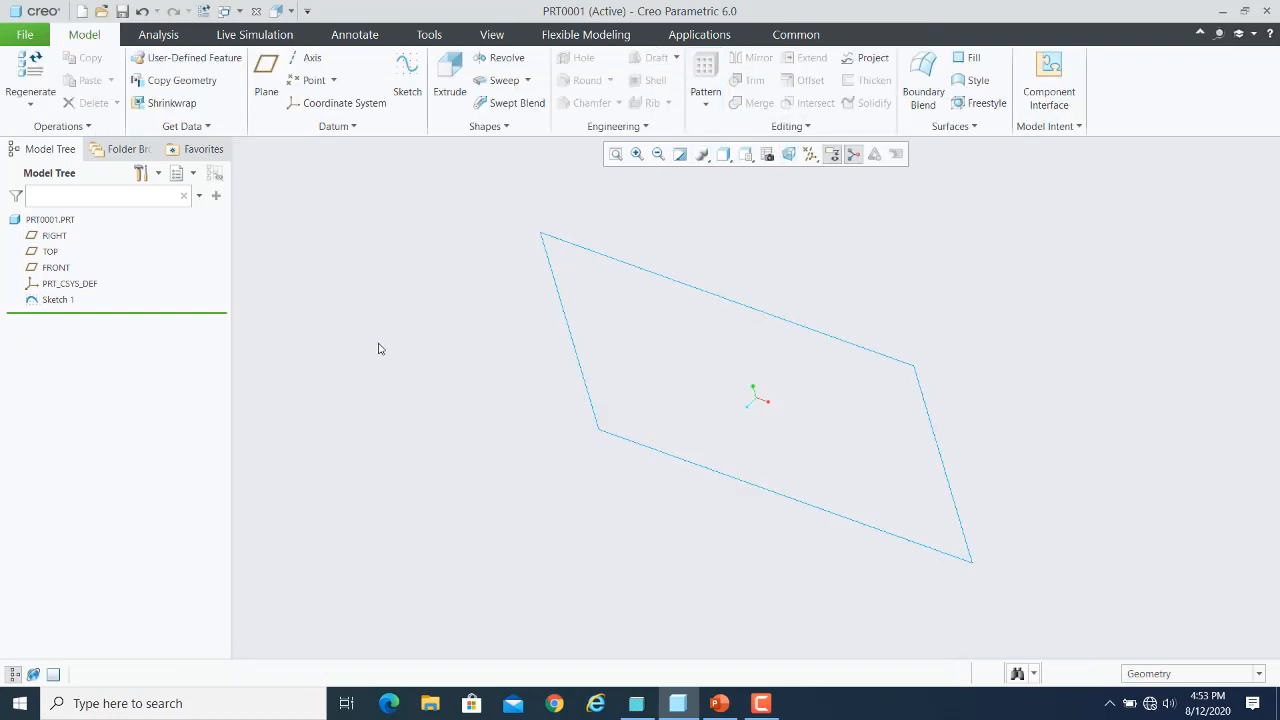
Start a solid Extrude, choose the rectangle sketch as its section, and shorten the blind depth to about 173
click(447, 79)
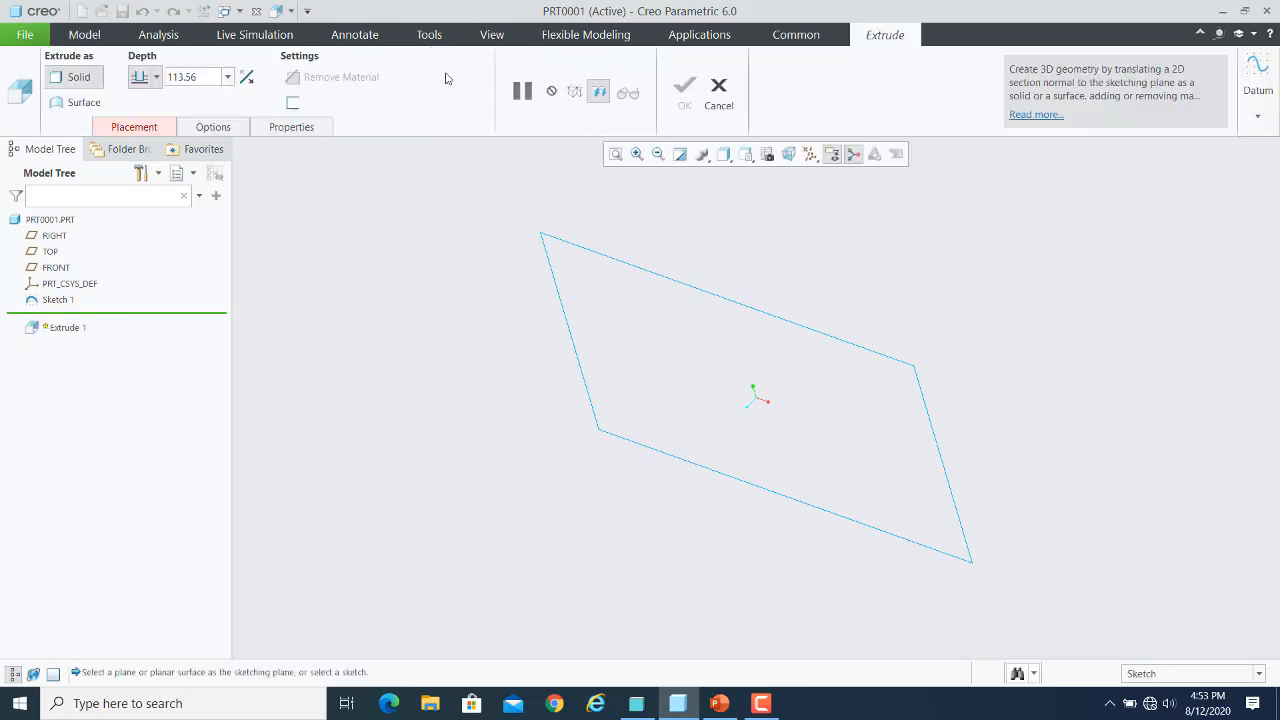
click(130, 127)
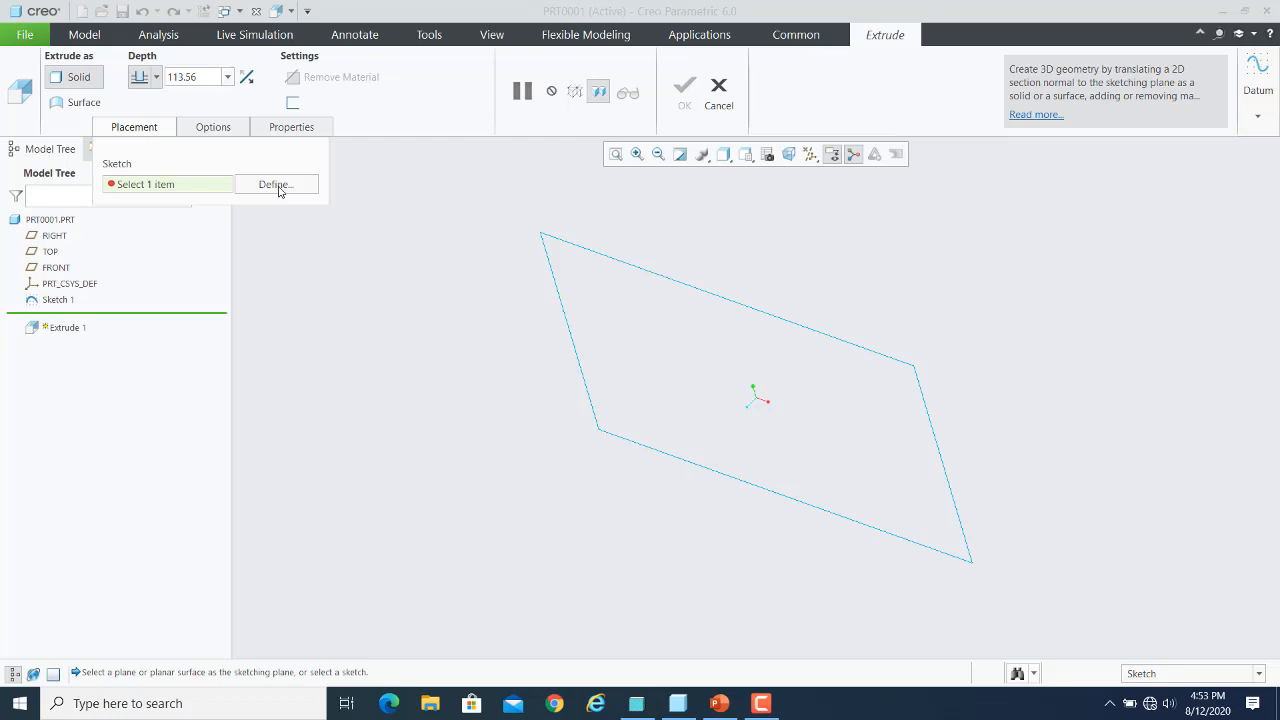
click(563, 246)
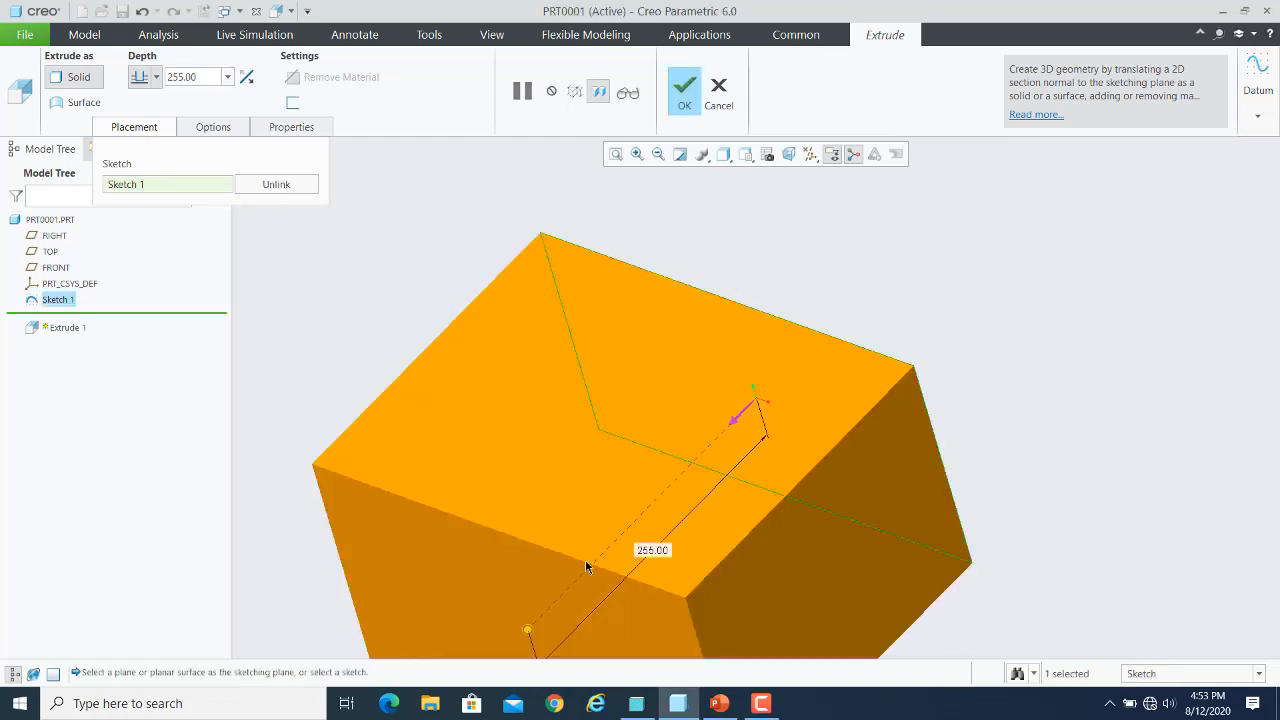
drag(528, 636, 602, 558)
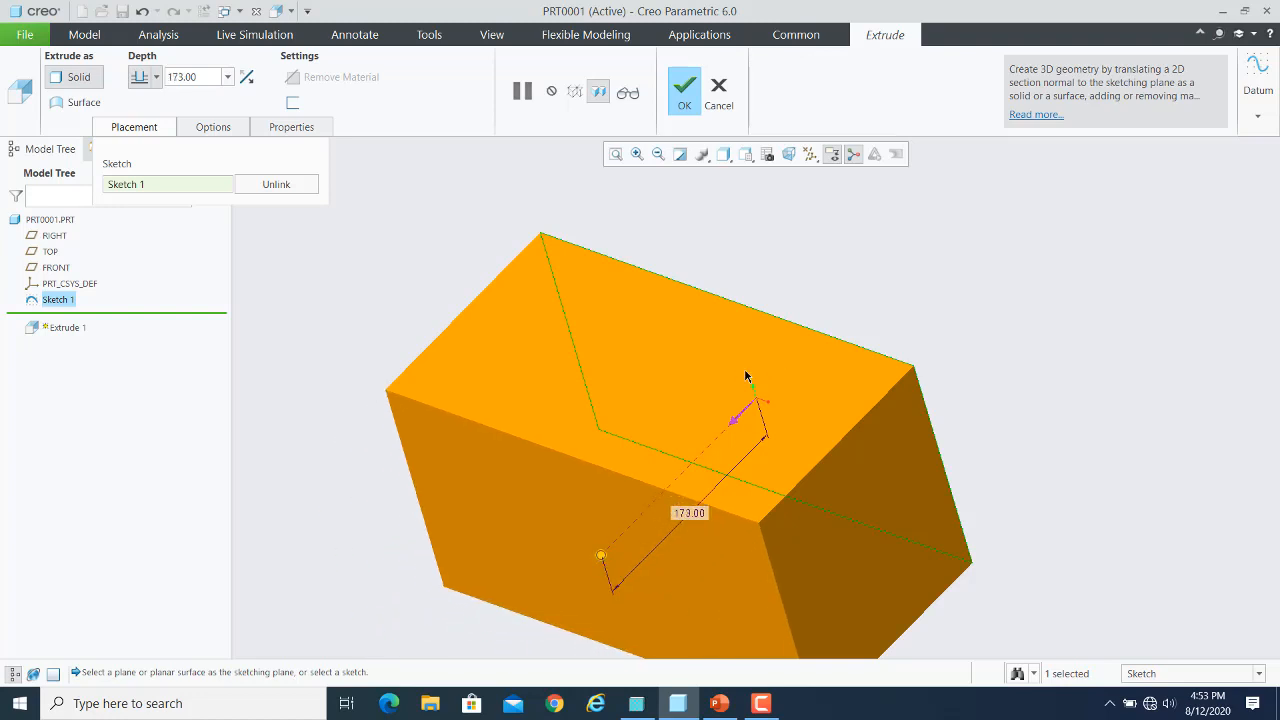
scroll(749, 371, down, 2)
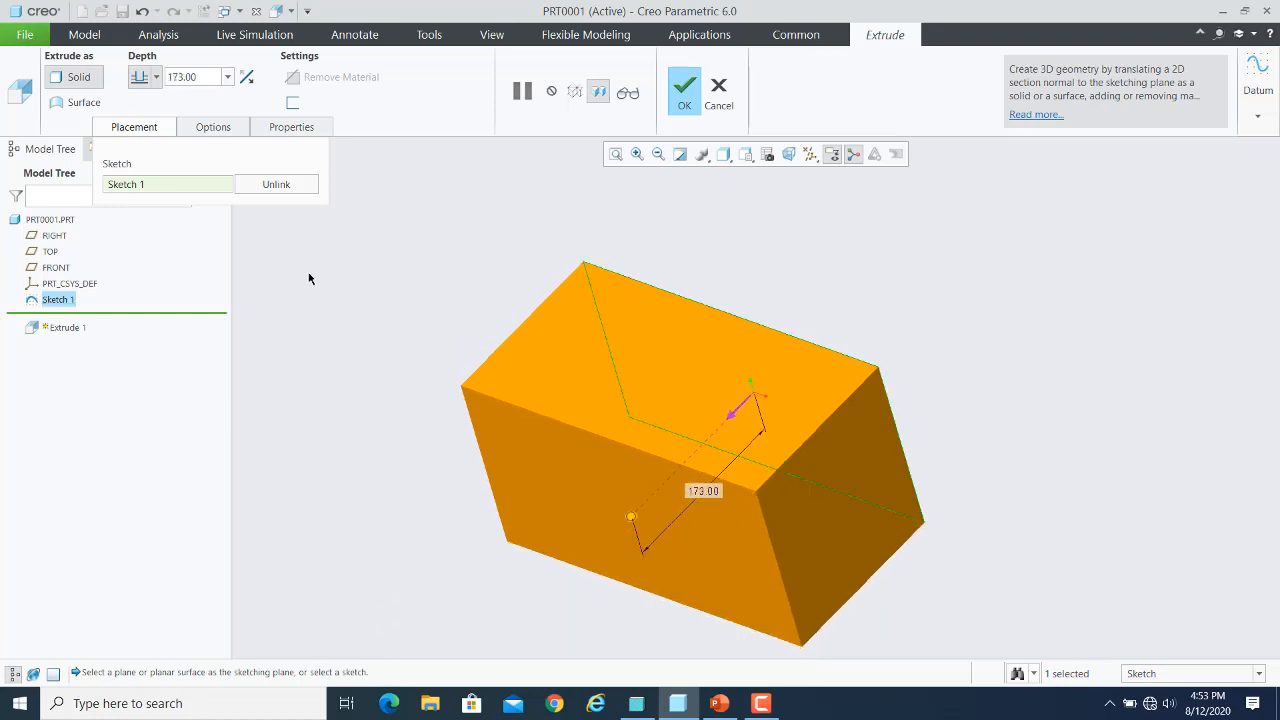
click(127, 131)
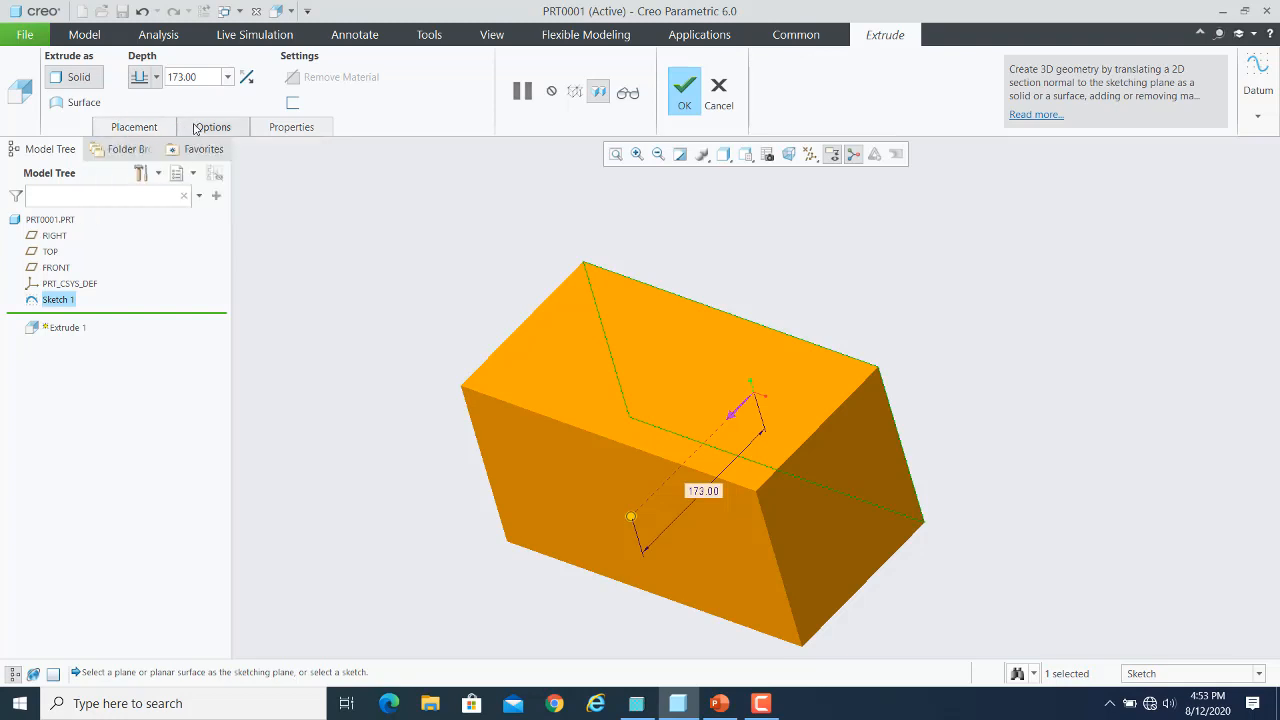
Add a 30-degree taper to the rectangle's extrusion
click(200, 132)
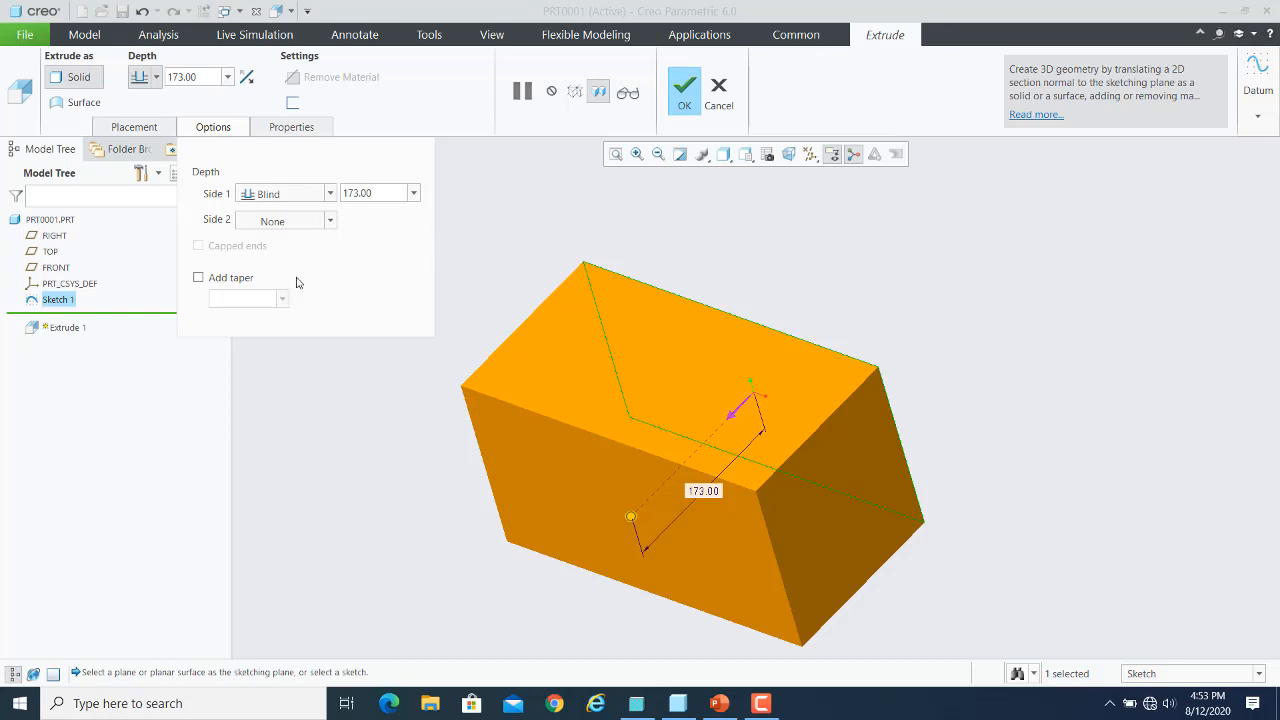
click(197, 278)
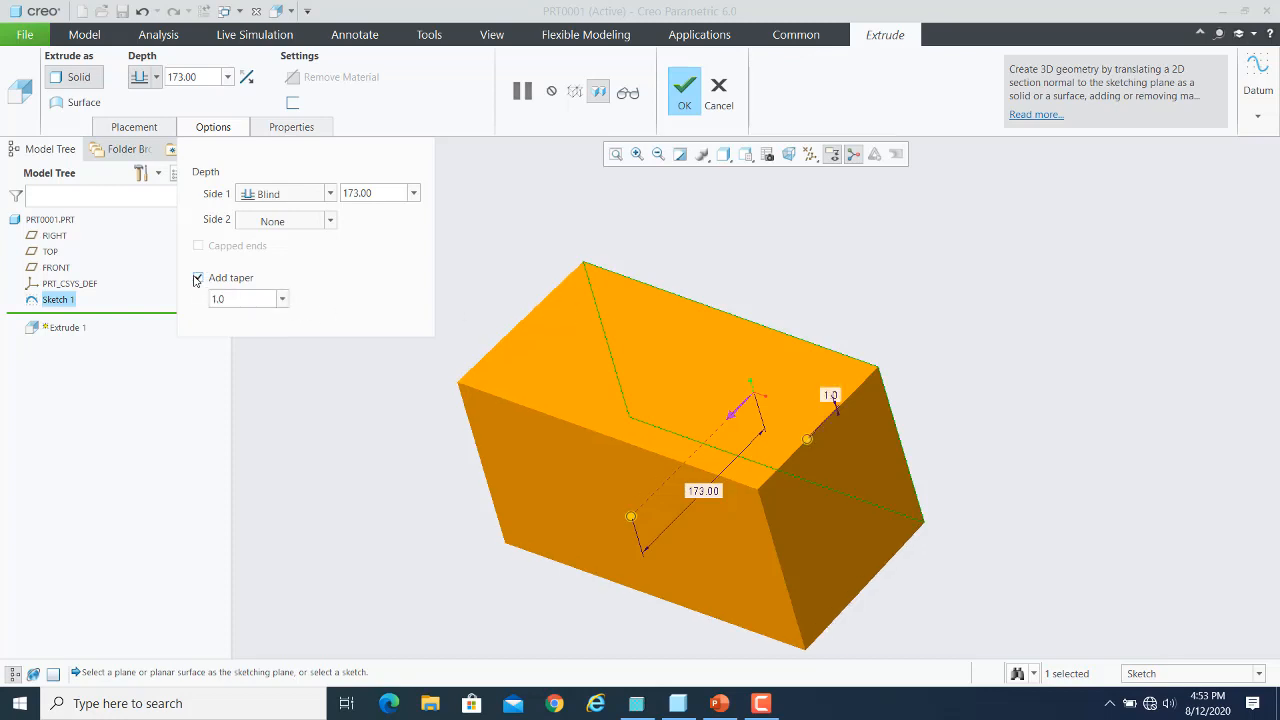
click(286, 309)
click(240, 311)
text(30)
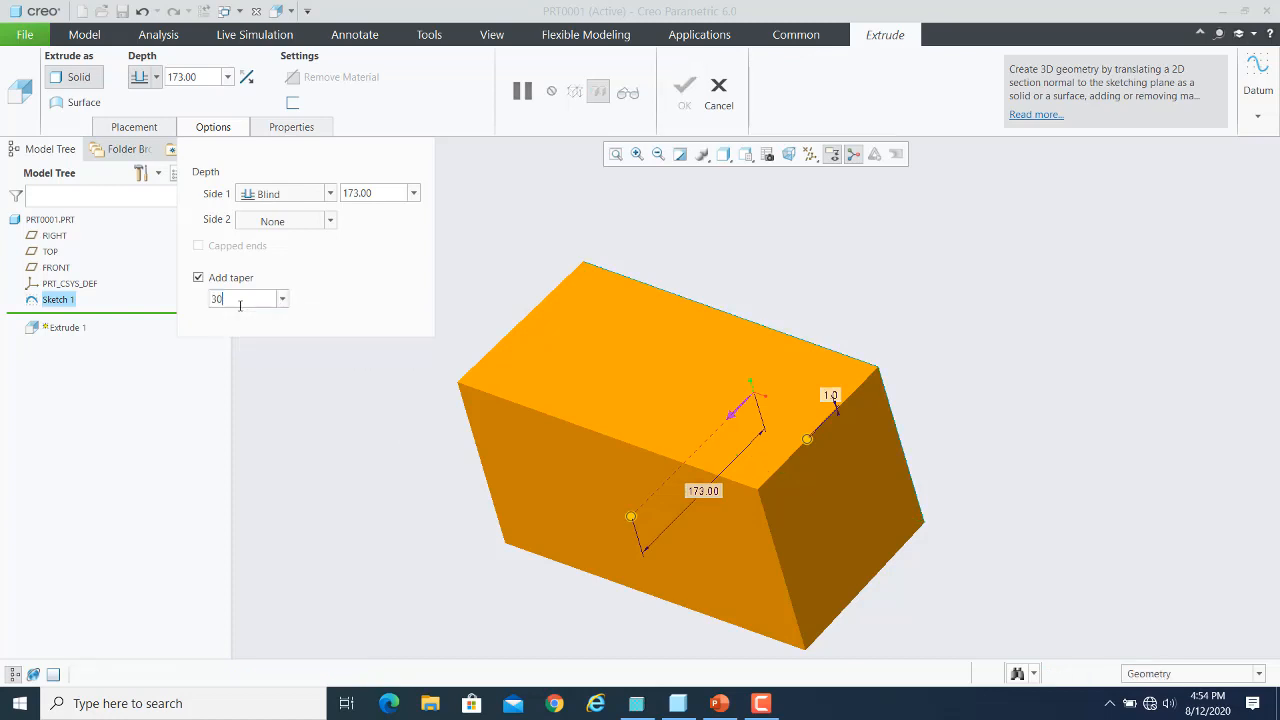
key(Return)
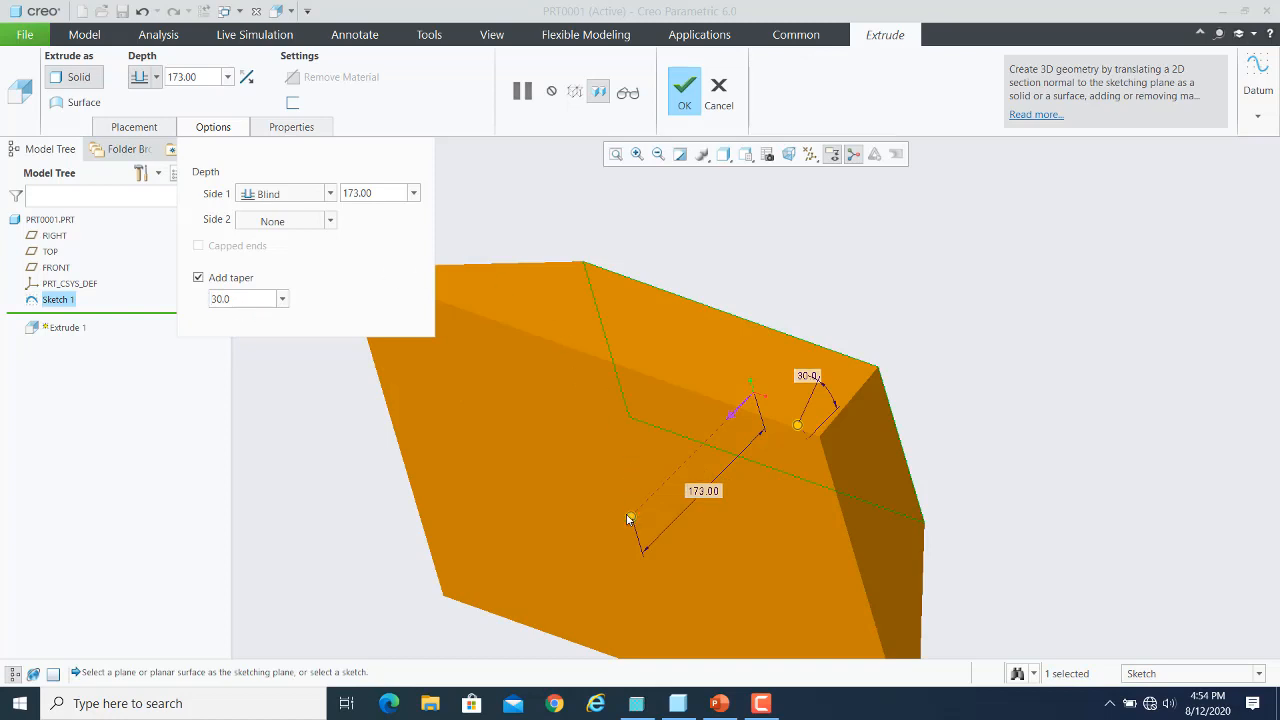
Lengthen the tapered extrusion's blind depth to about 265
drag(630, 516, 566, 586)
scroll(935, 330, up, 3)
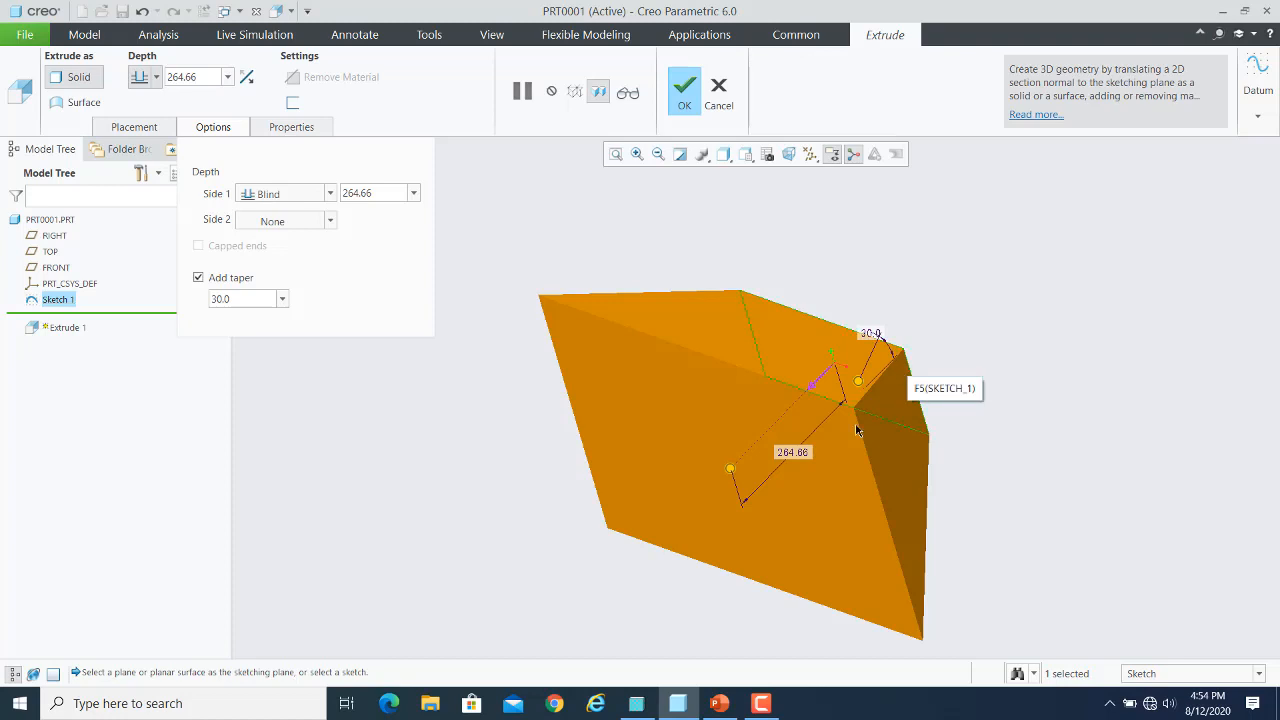
middle_drag(912, 430, 1006, 452)
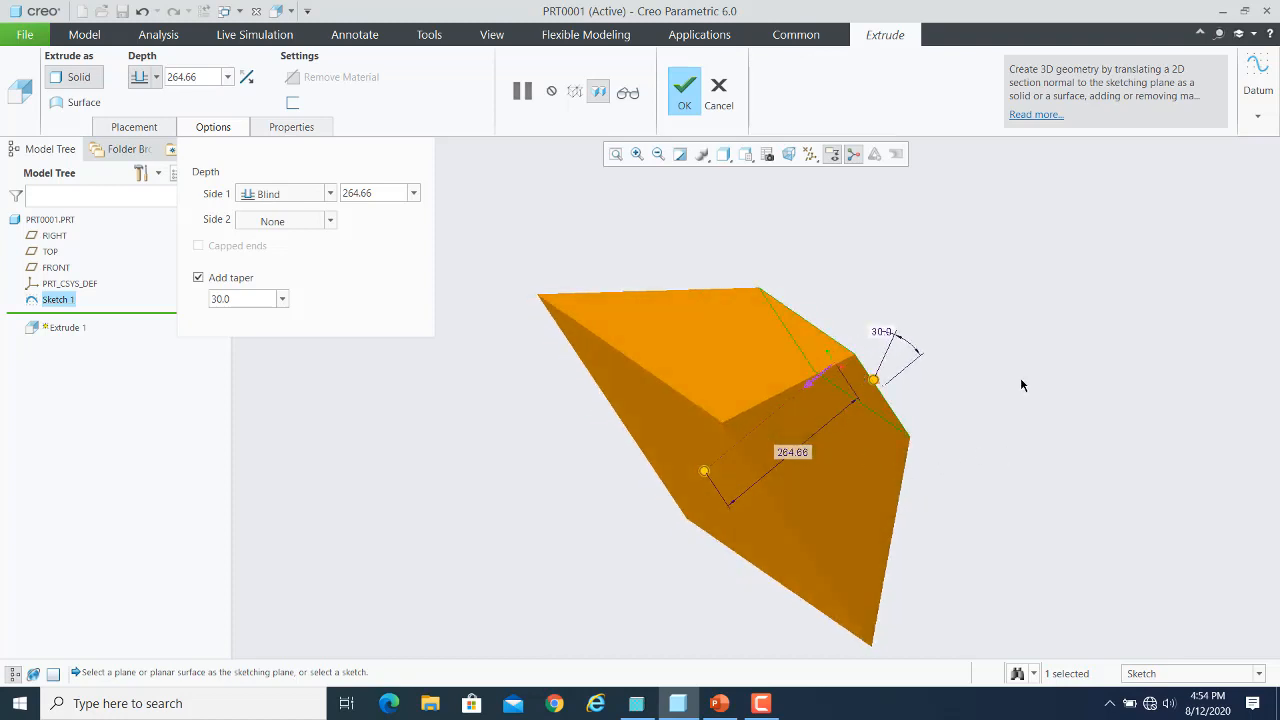
middle_drag(1021, 385, 1043, 392)
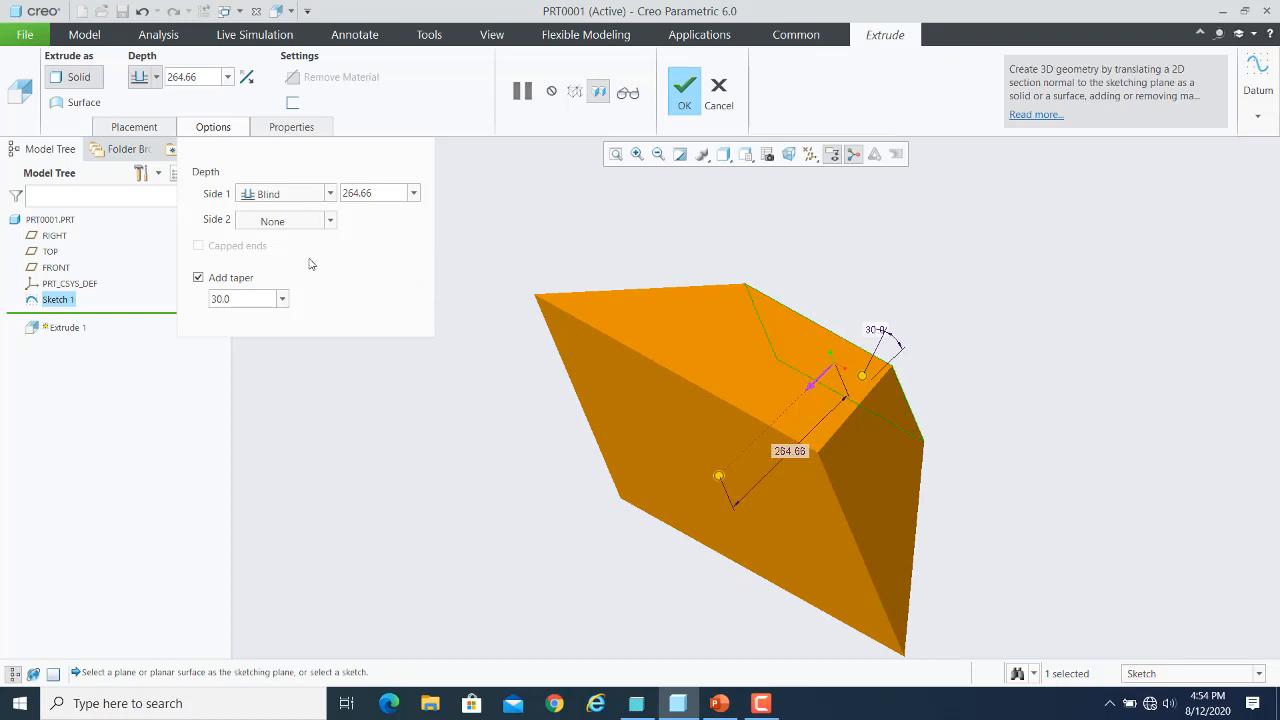
Reverse the extrusion's depth direction to the other side of the sketch and remove its taper
click(251, 78)
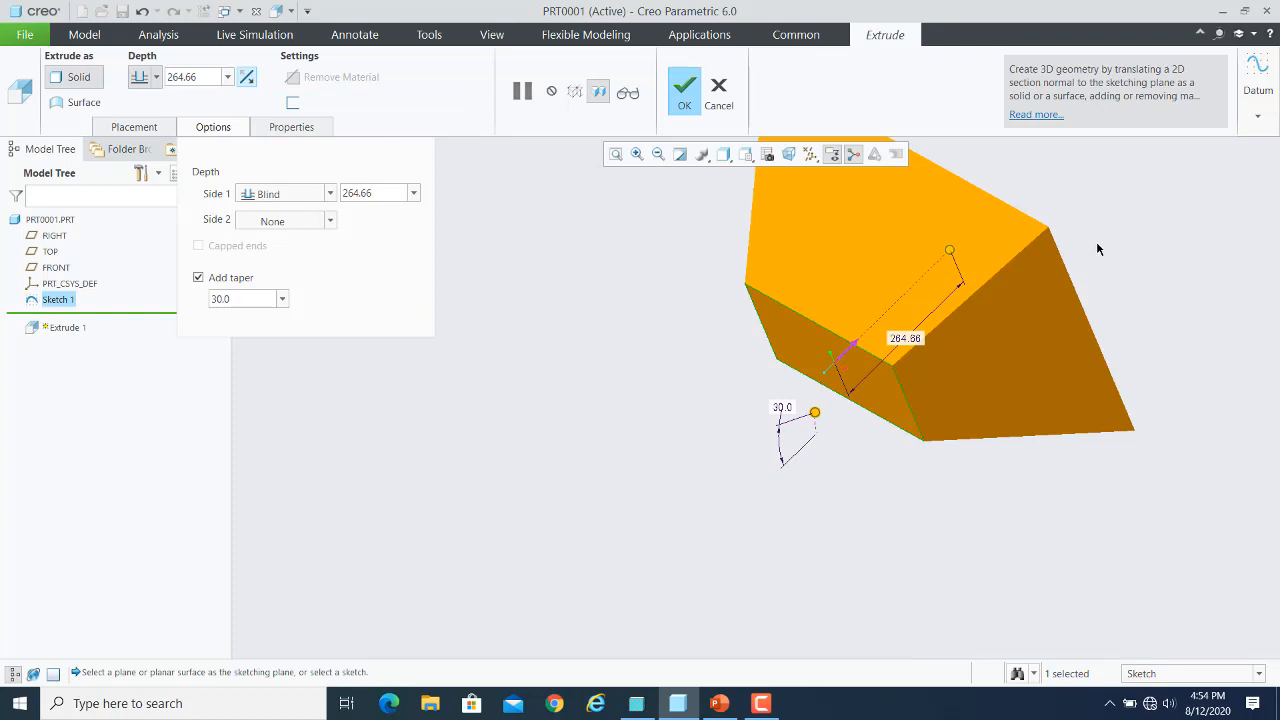
click(198, 278)
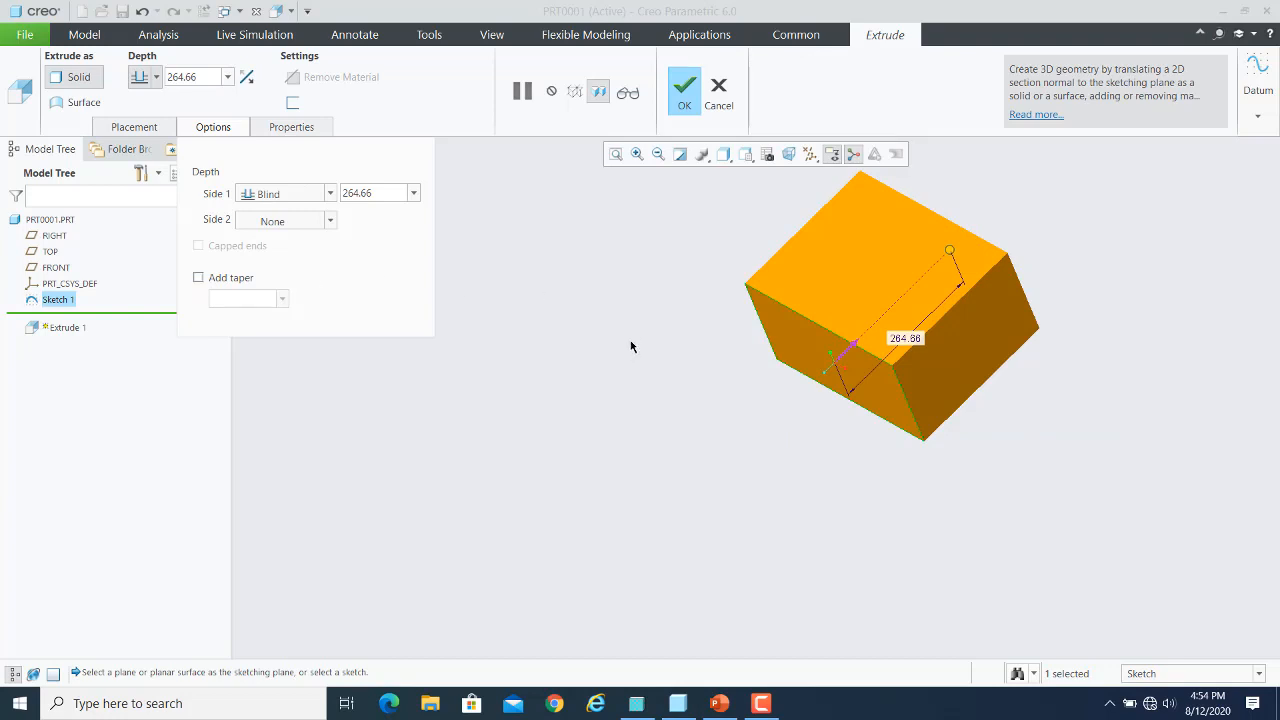
middle_drag(853, 426, 1027, 314)
scroll(997, 345, down, 3)
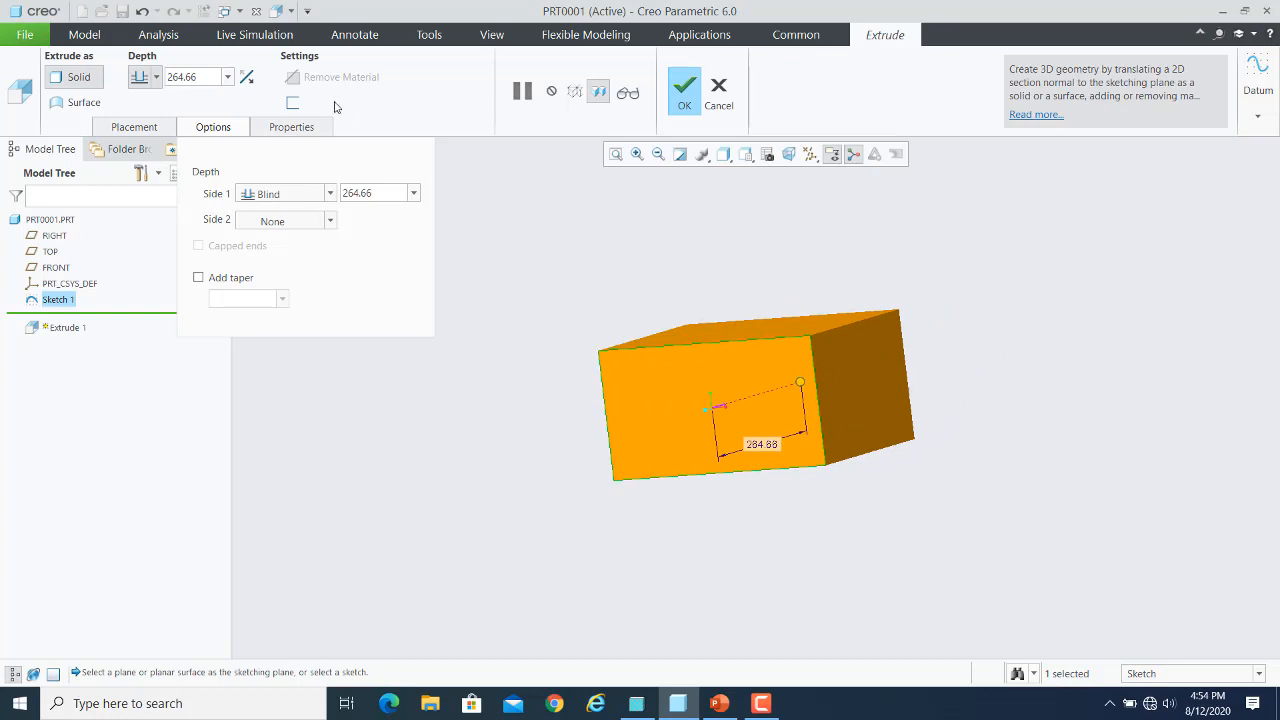
Flip the extrusion's depth direction back and shorten its blind depth to about 144
click(247, 86)
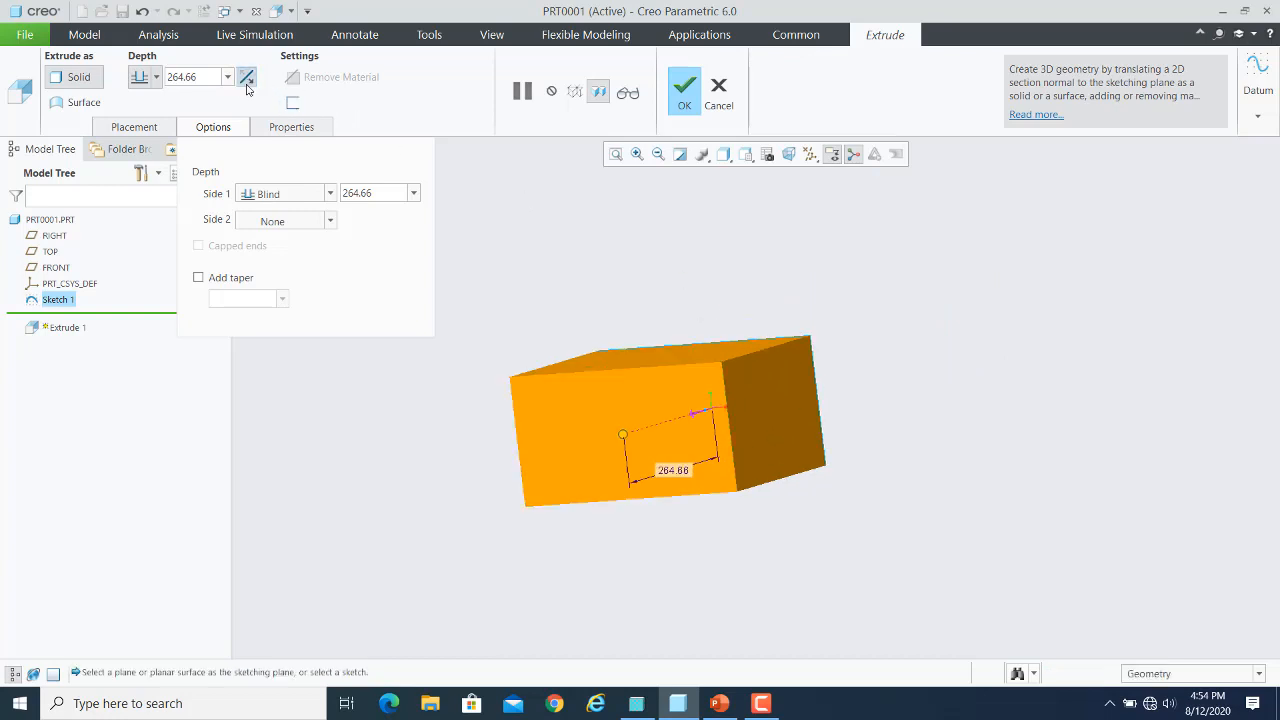
middle_drag(911, 340, 925, 376)
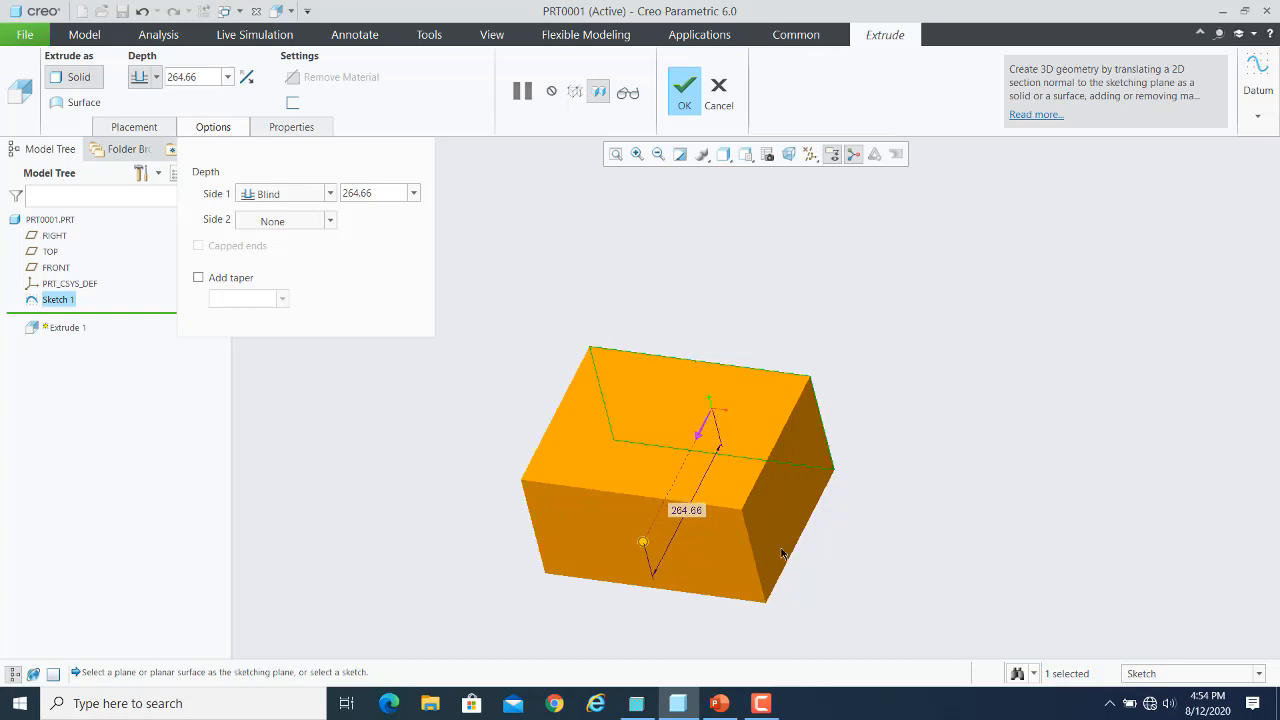
drag(643, 549, 674, 483)
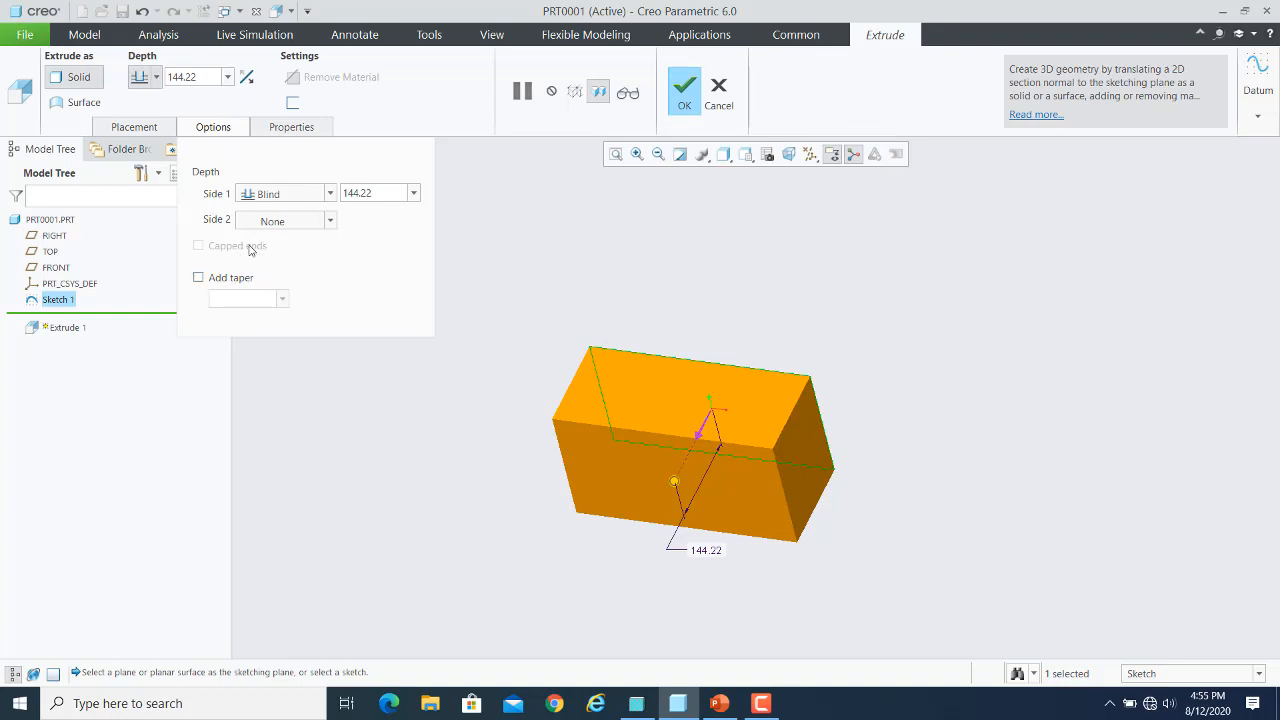
click(224, 131)
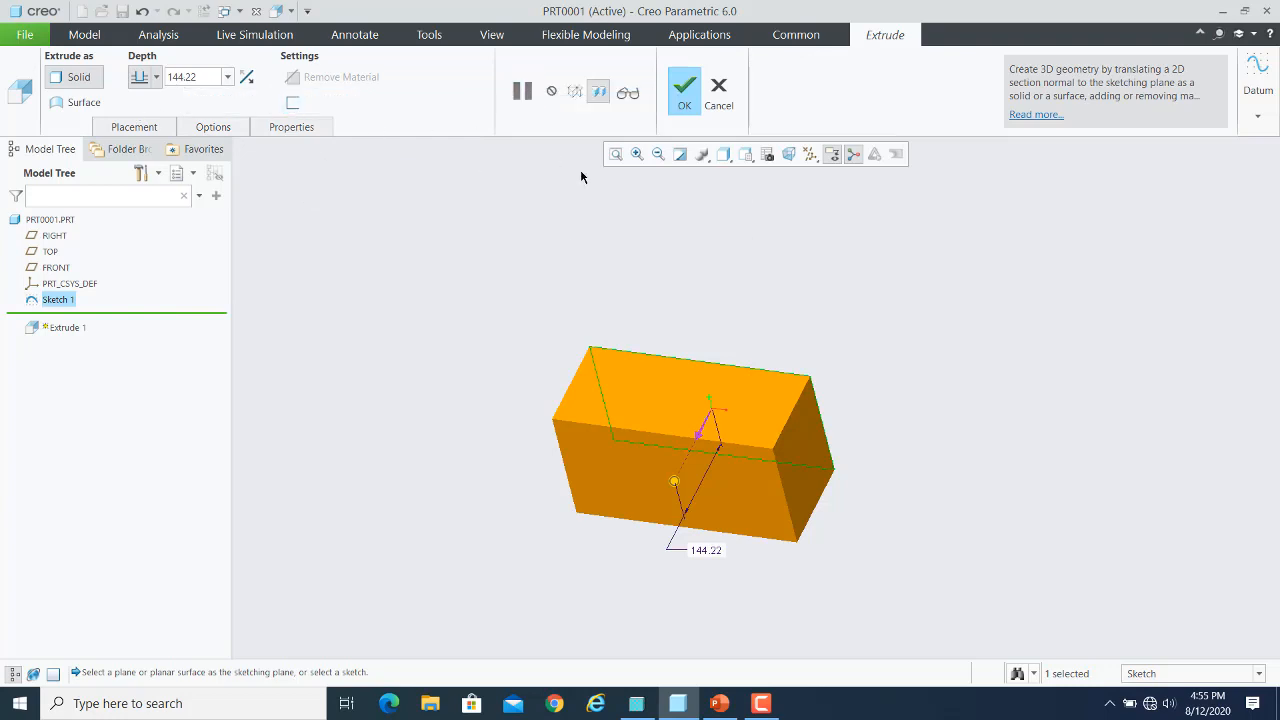
Preview the finished extrusion, and compare its unattached and attached preview modes
click(629, 94)
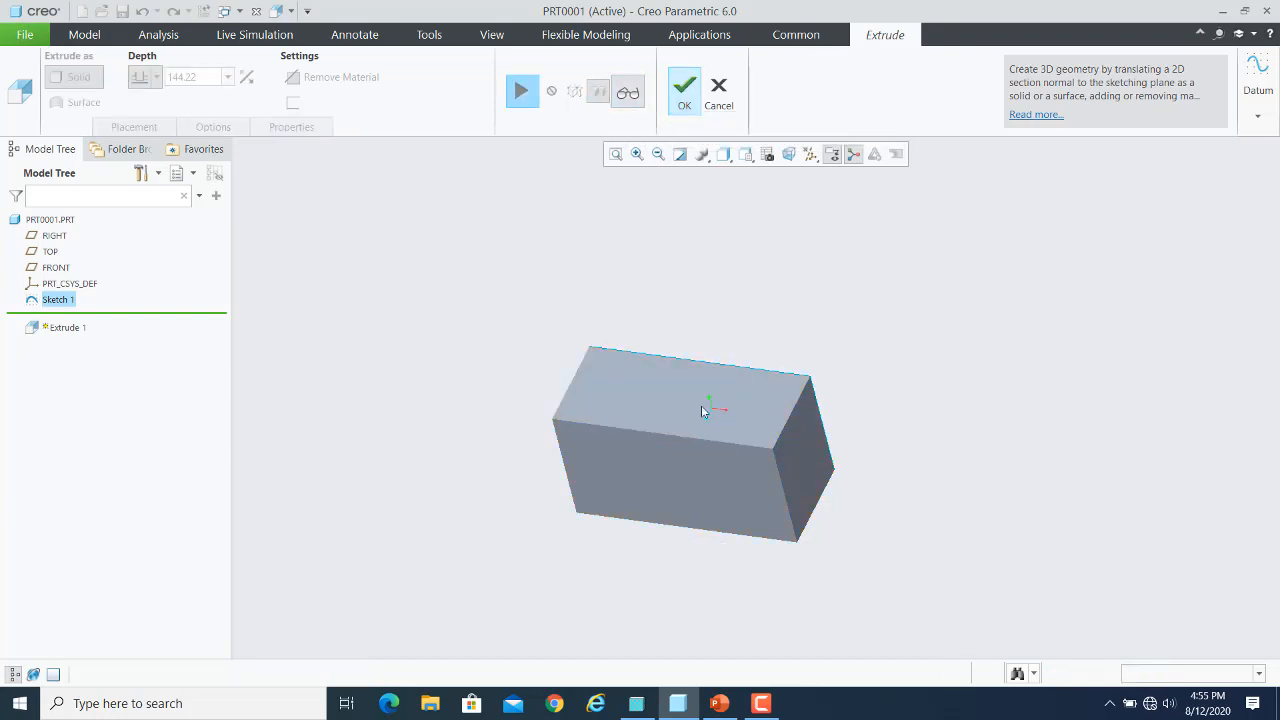
click(530, 100)
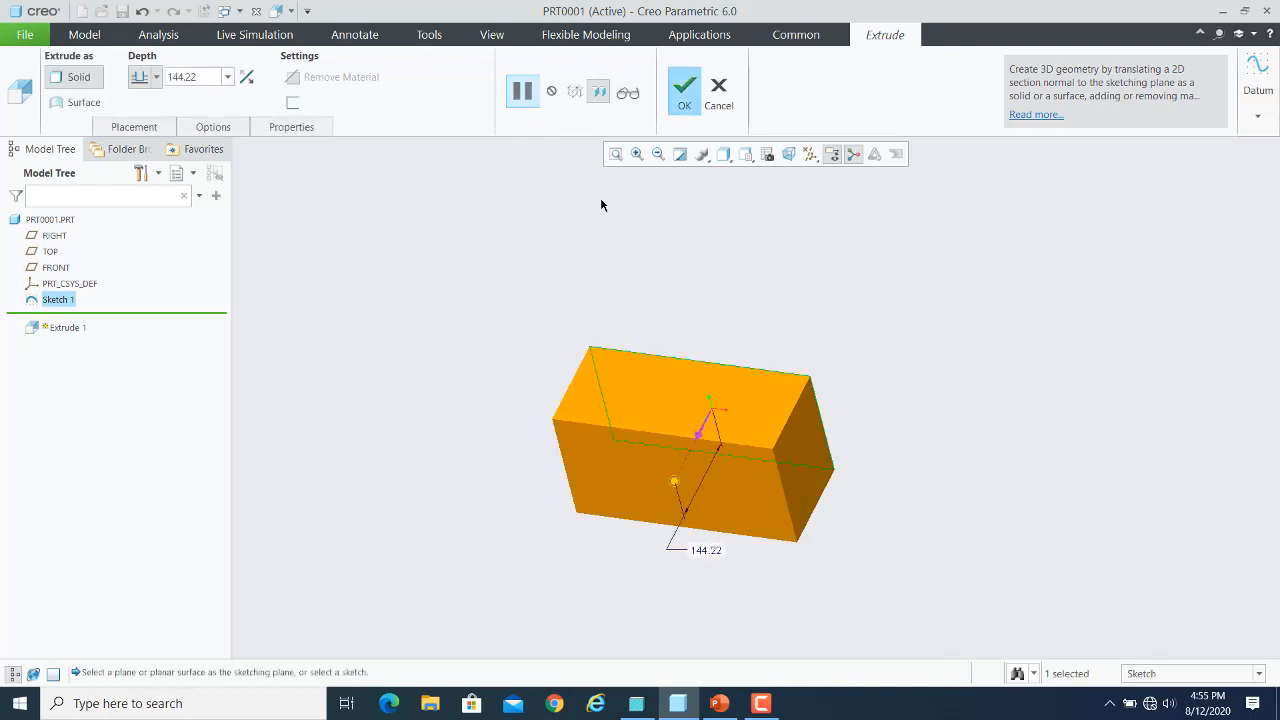
click(575, 93)
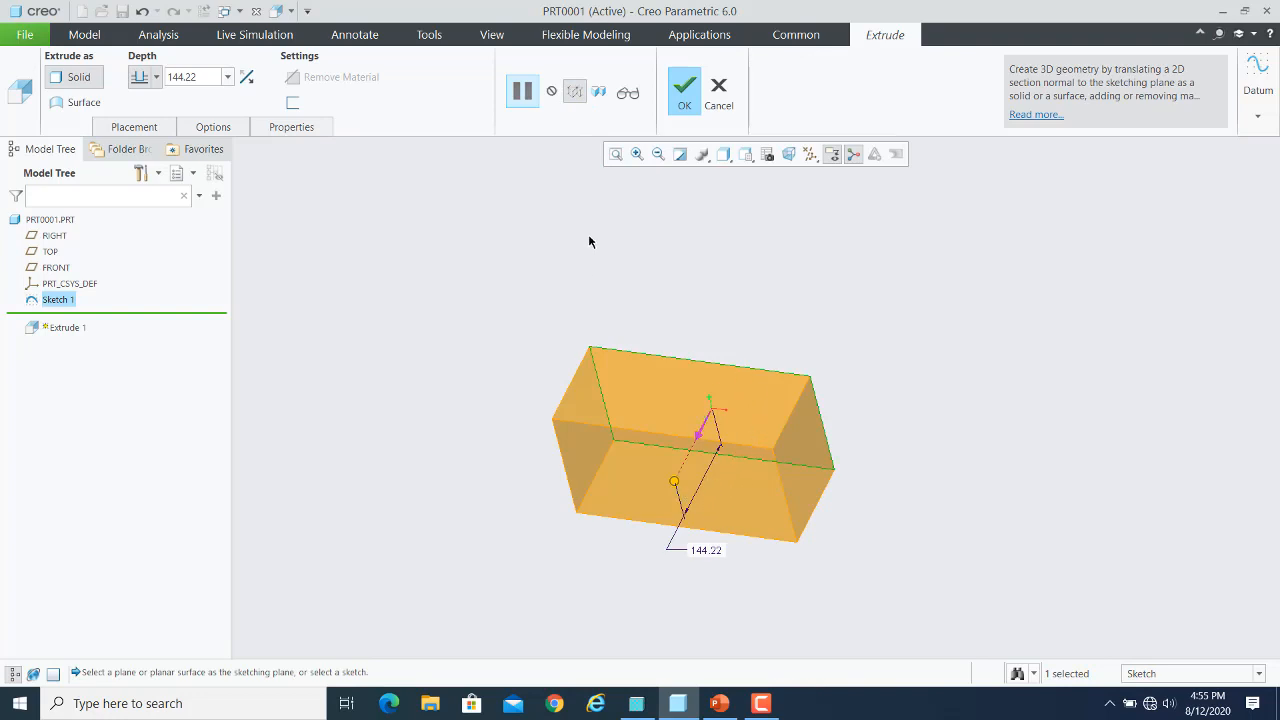
click(600, 93)
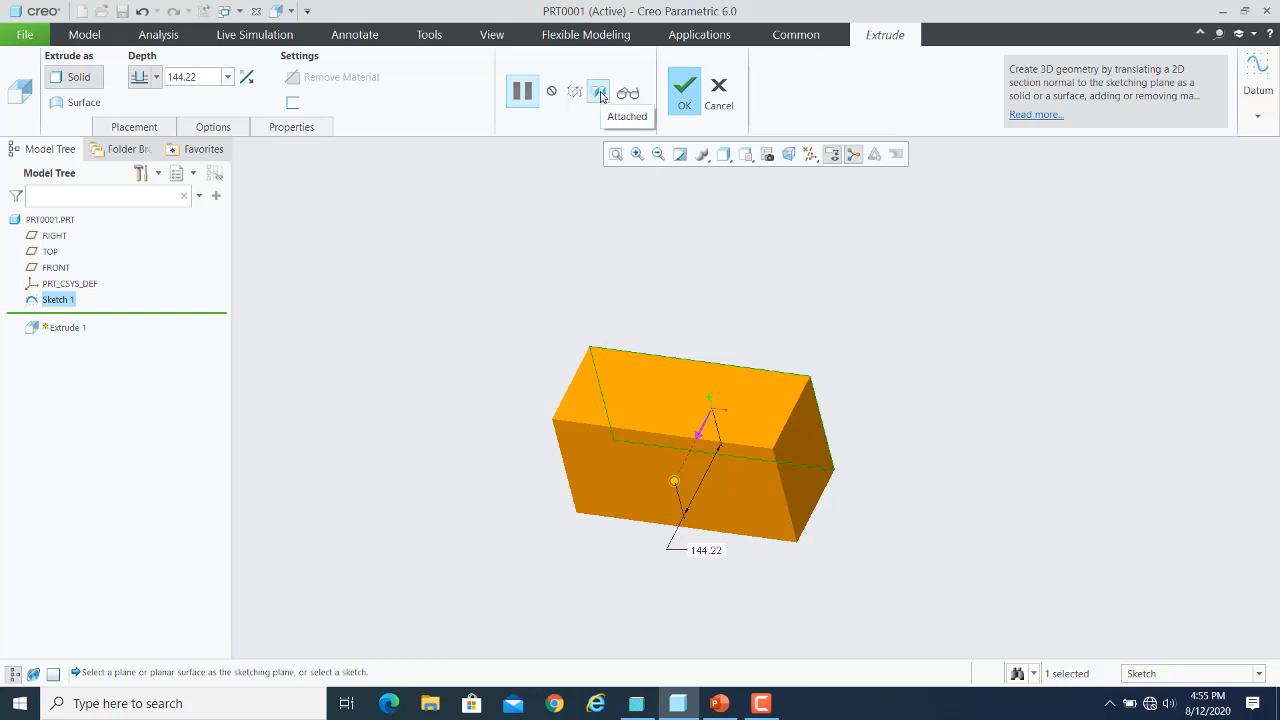
click(575, 94)
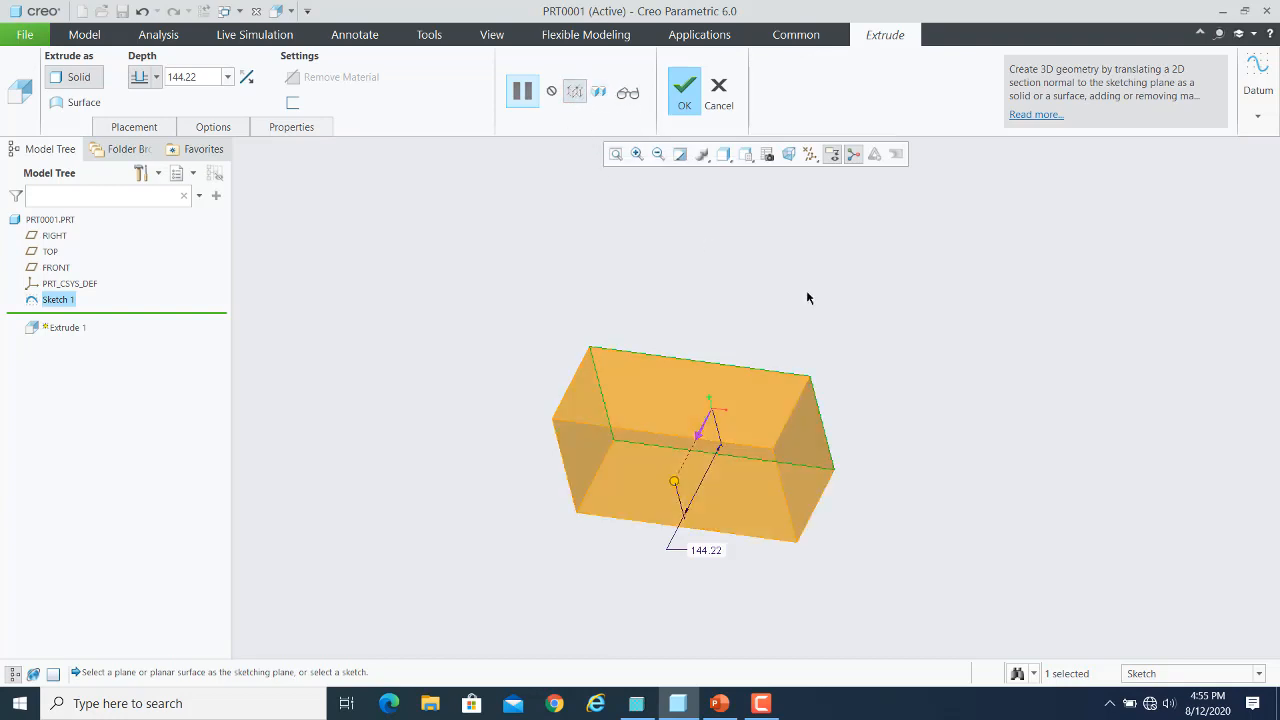
click(598, 93)
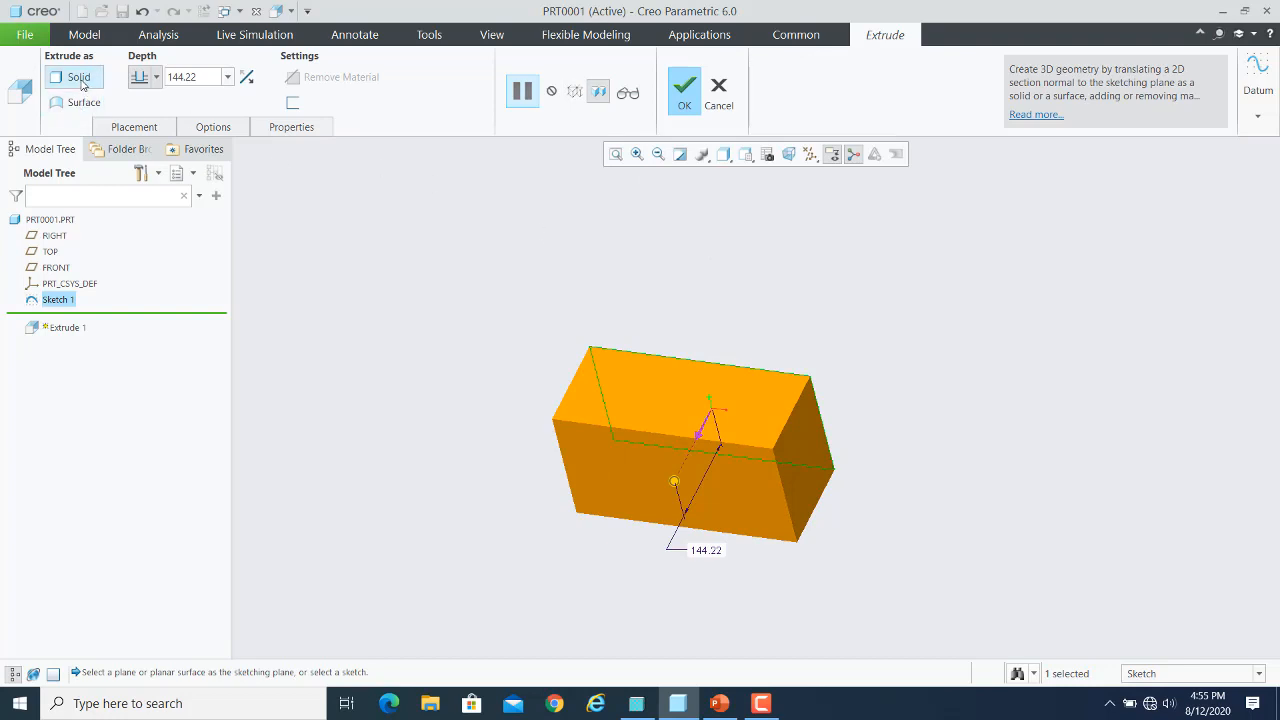
Thicken the rectangle sketch into a thin-walled solid extrusion with a wall thickness of 10
click(292, 104)
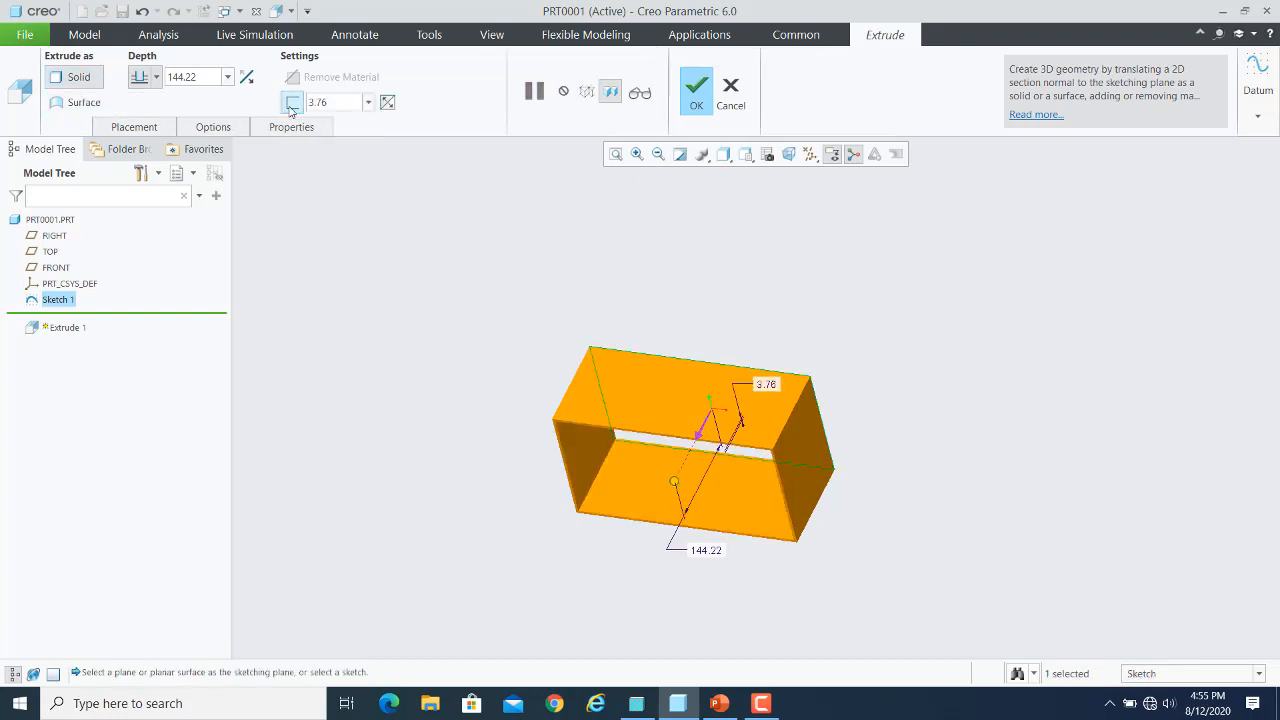
double_click(356, 97)
text(10)
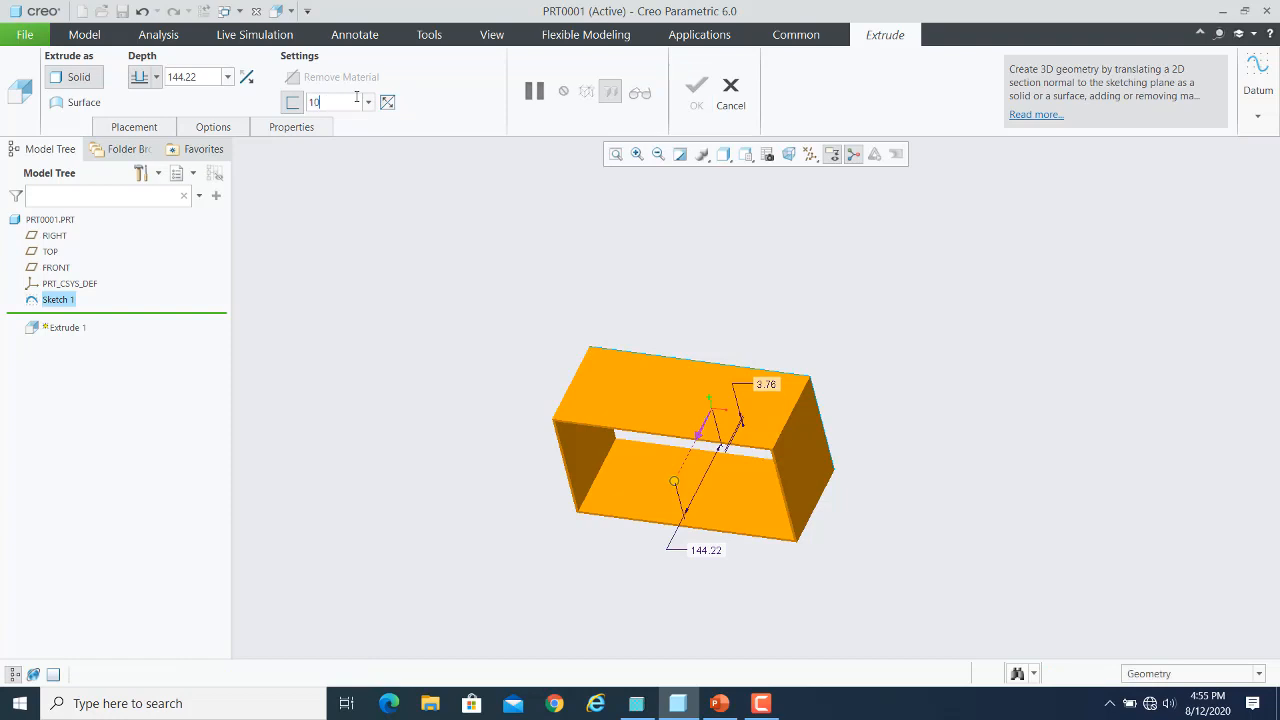
key(Return)
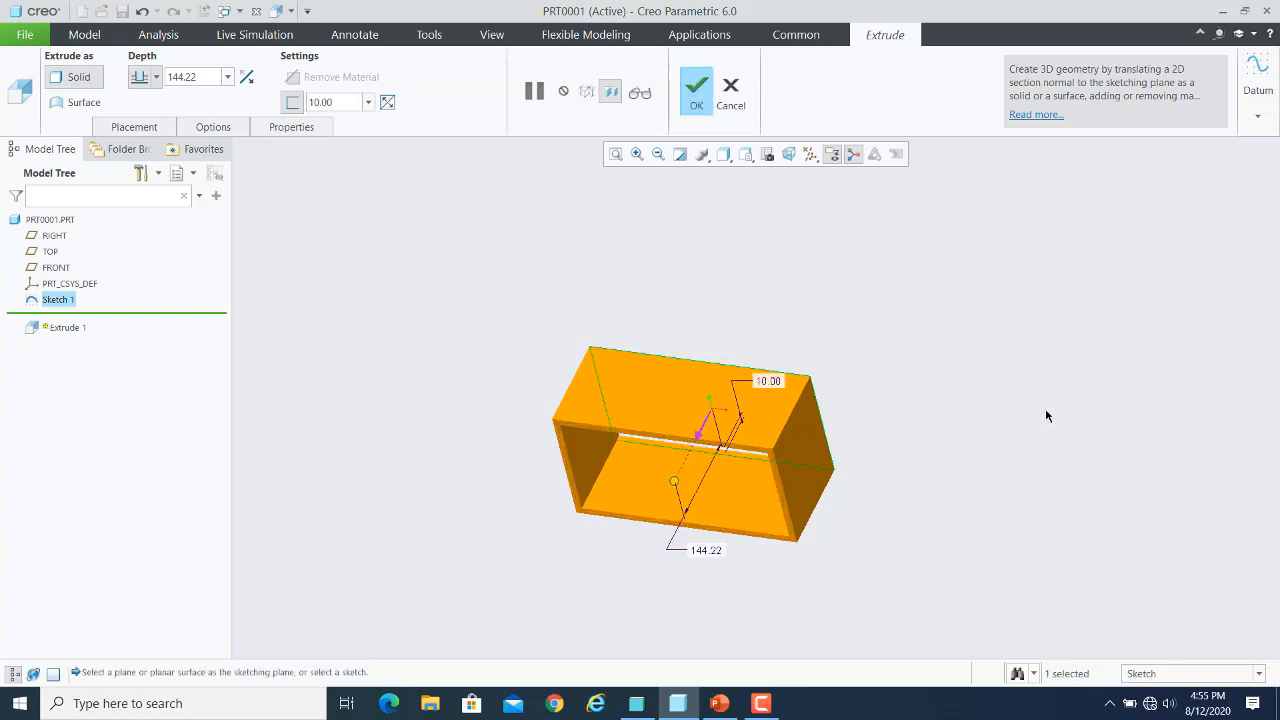
middle_drag(1047, 416, 955, 451)
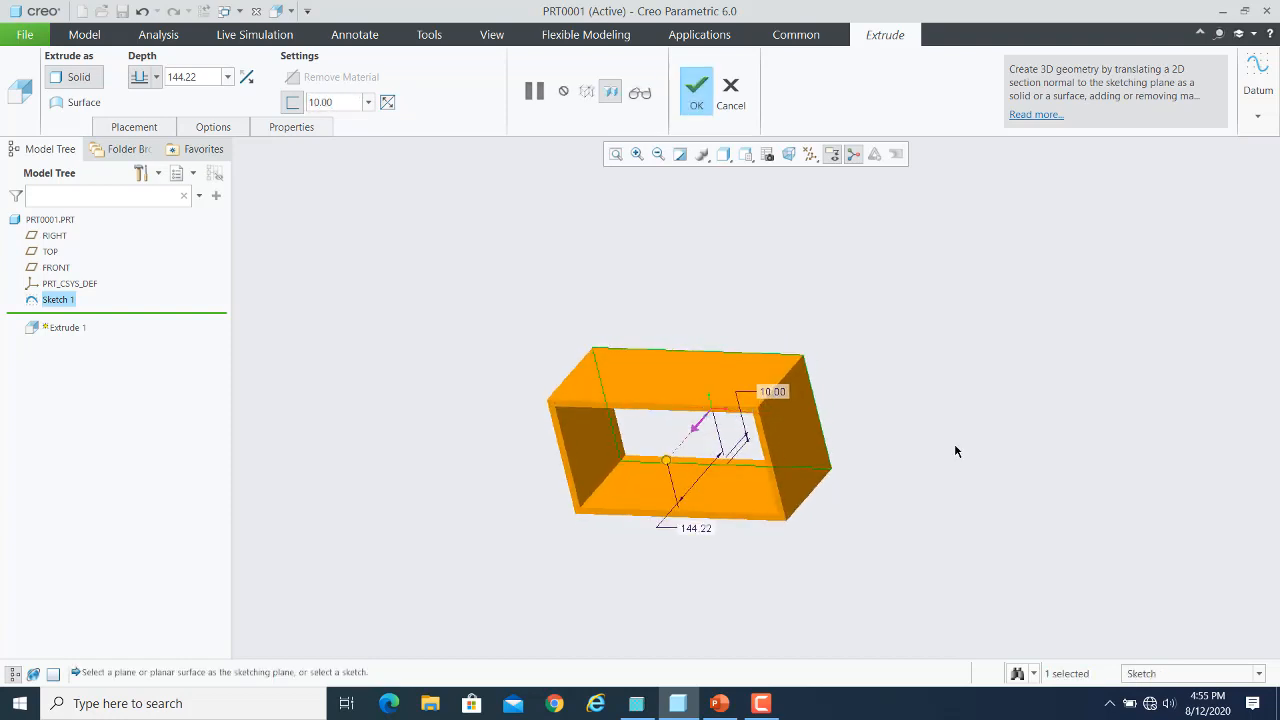
Cycle the wall thickness from inside the rectangle to outside, both sides and back inside, and look at the depth options
click(388, 102)
click(388, 102)
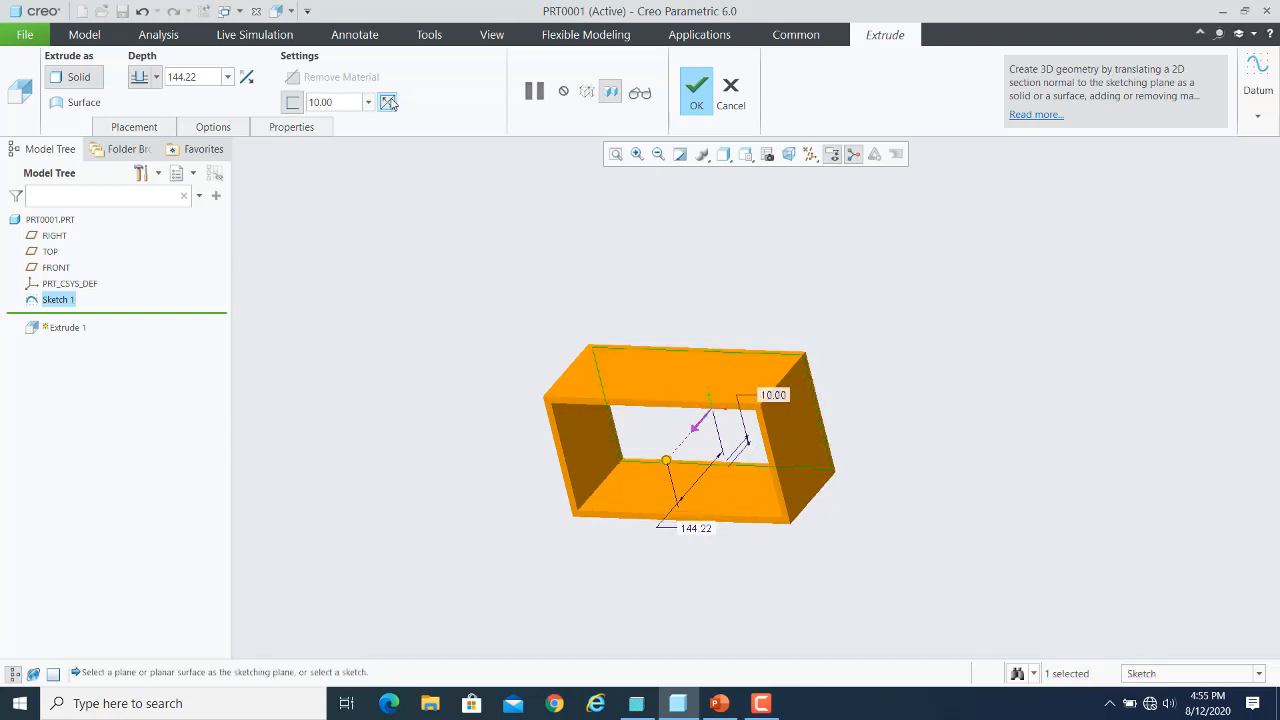
click(388, 102)
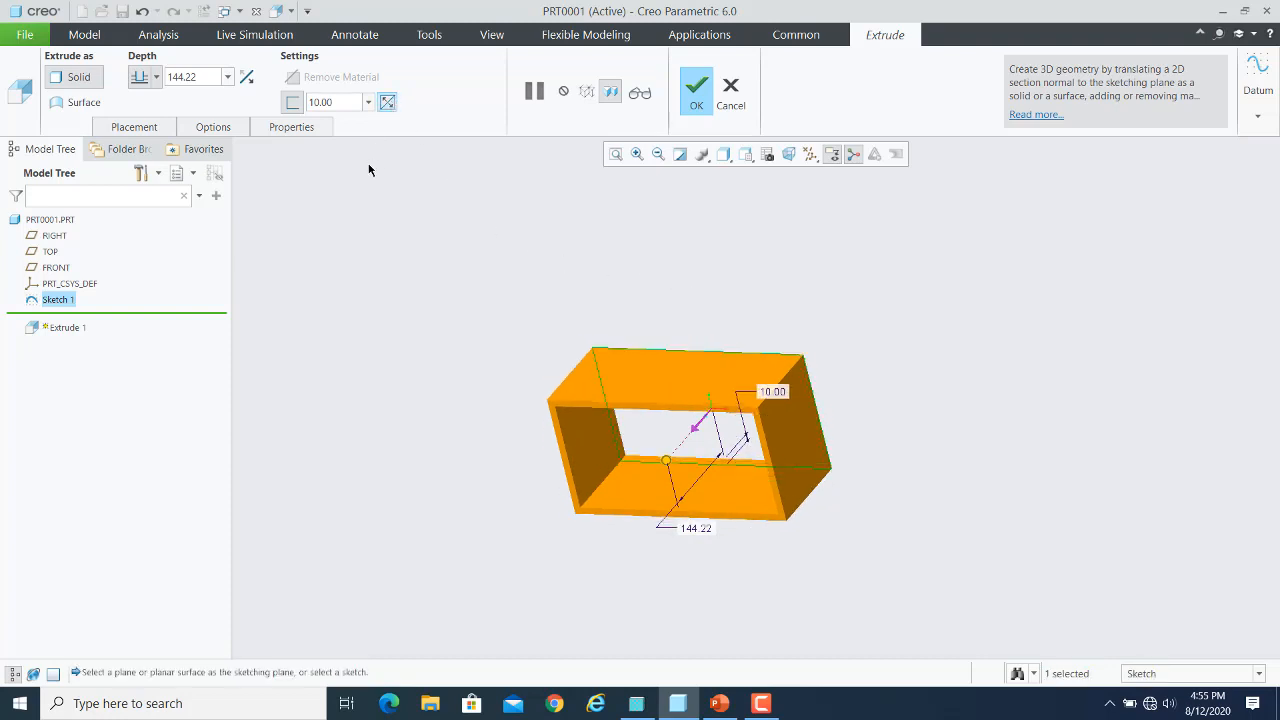
click(156, 77)
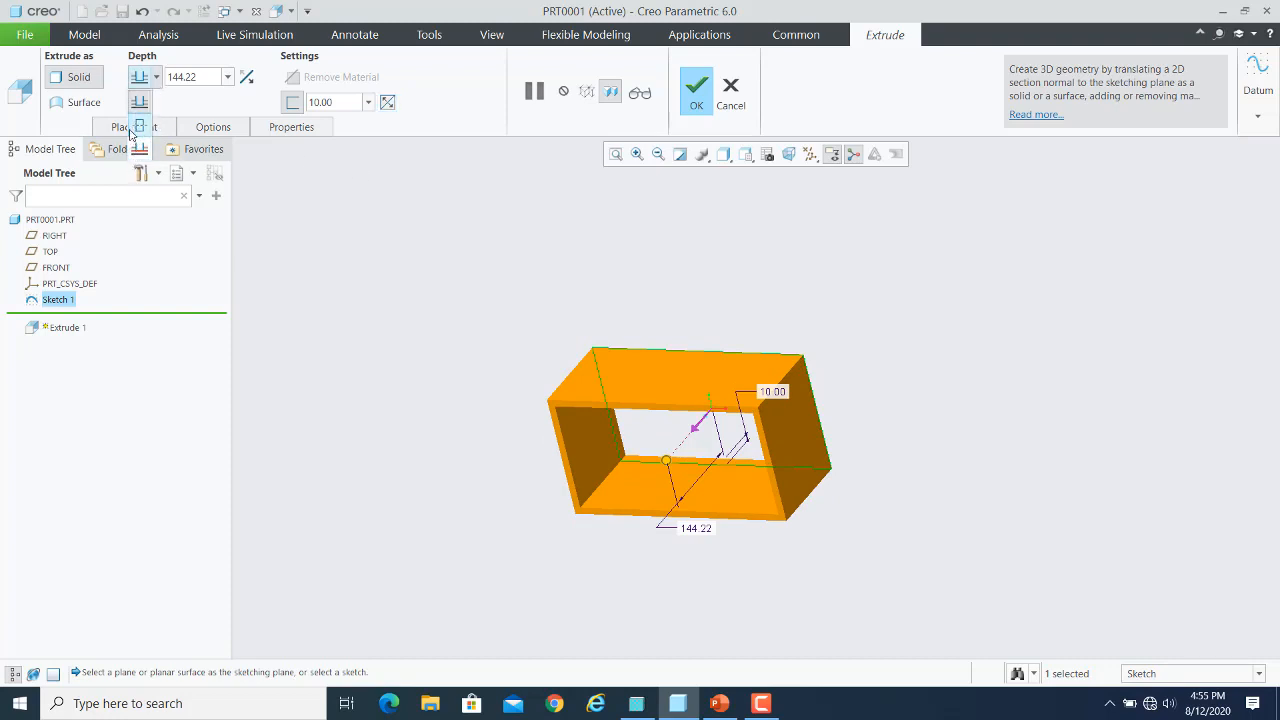
click(158, 82)
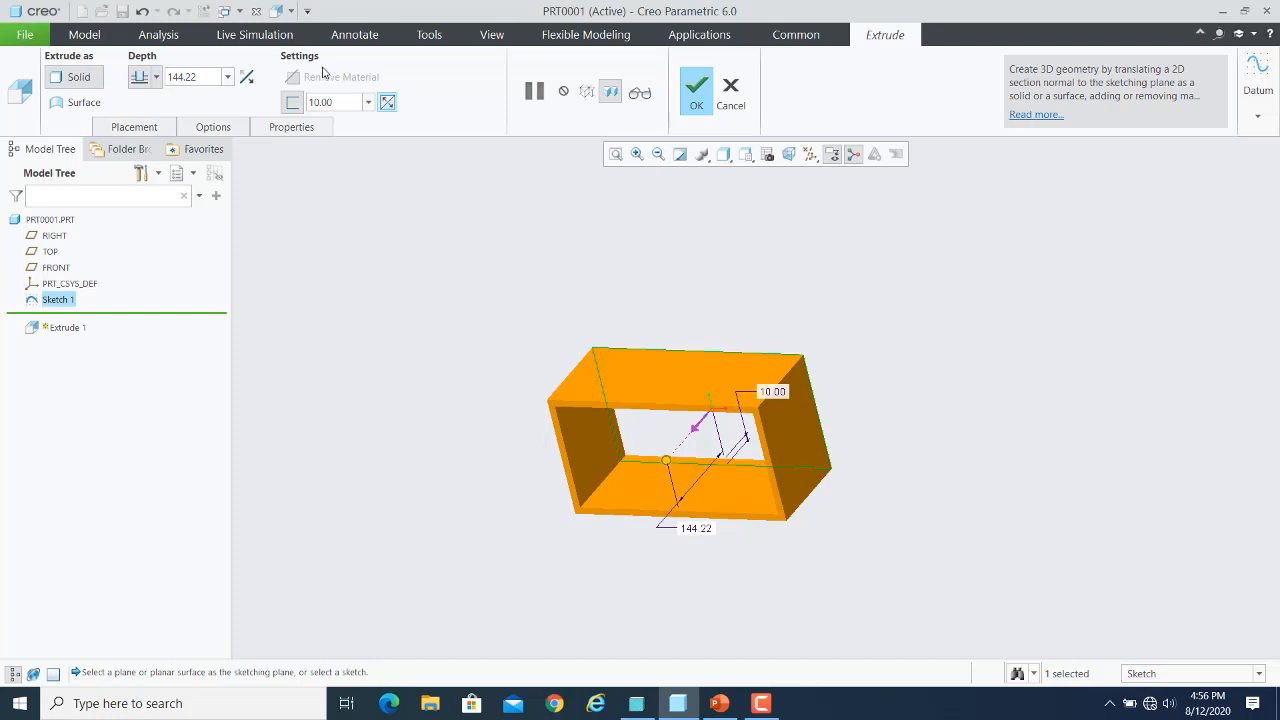
Change the extrusion from solid to surface, and preview the finished surface in 3D
click(82, 103)
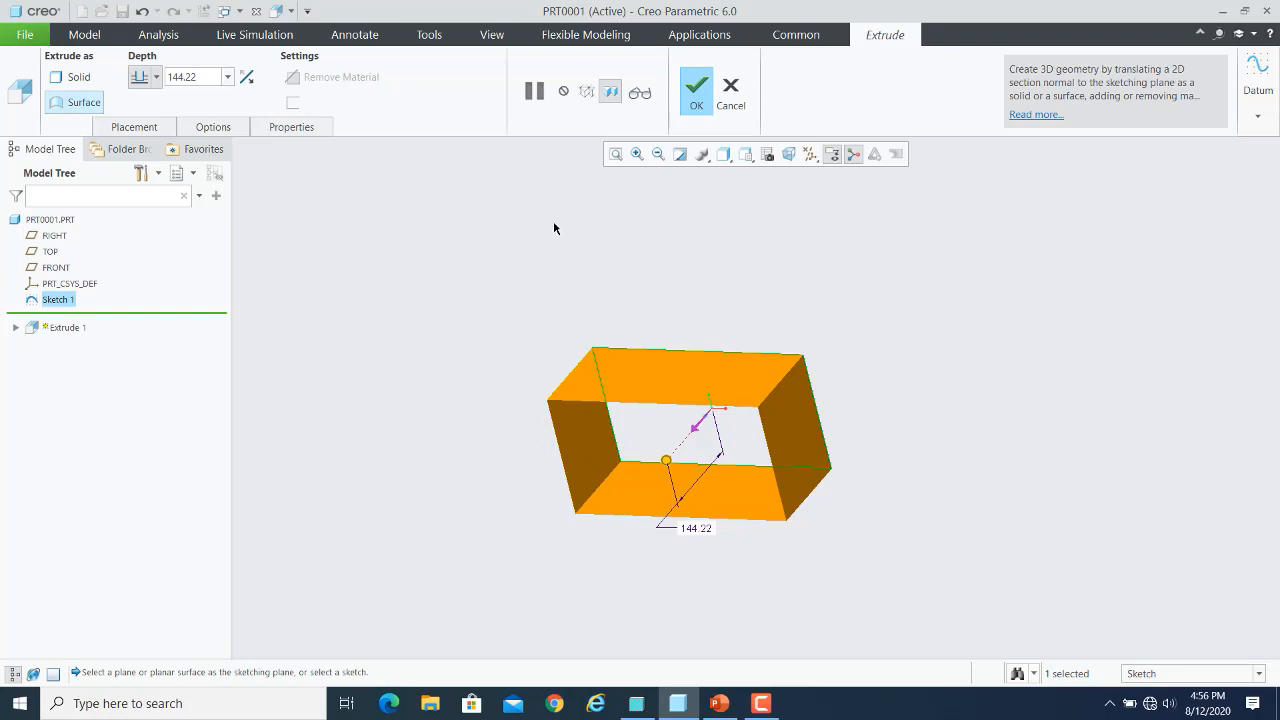
click(221, 128)
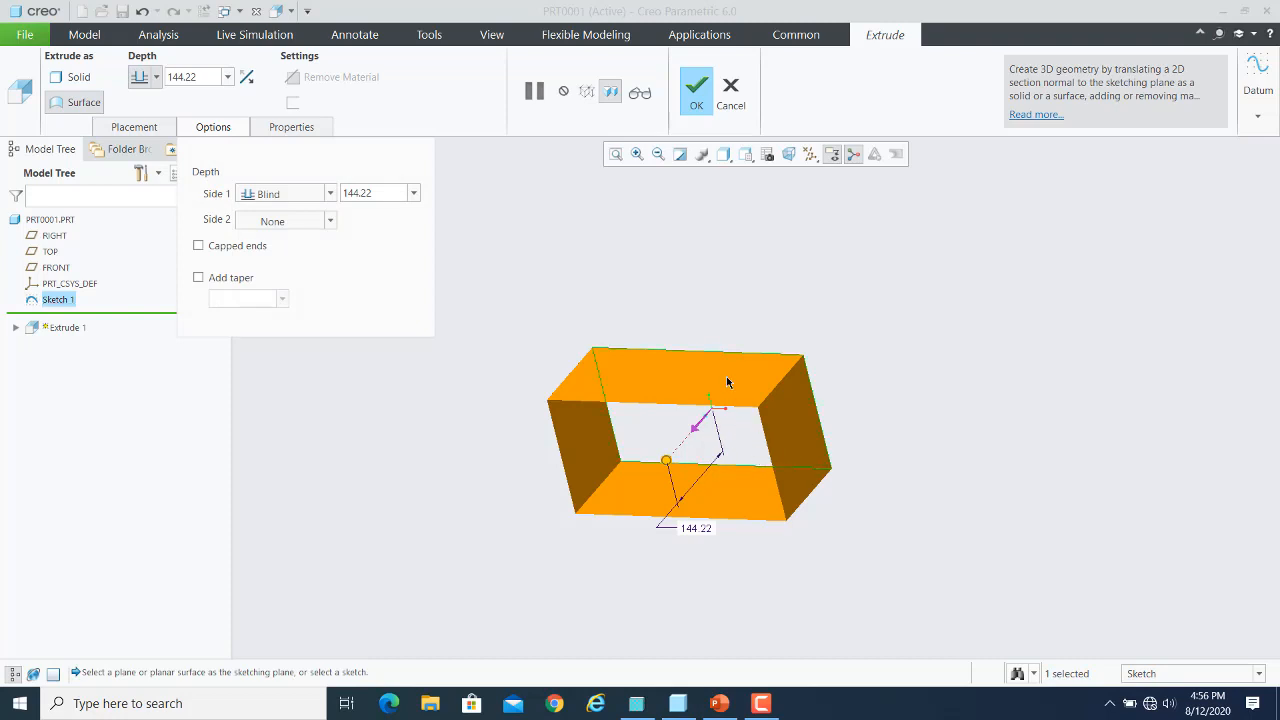
click(640, 92)
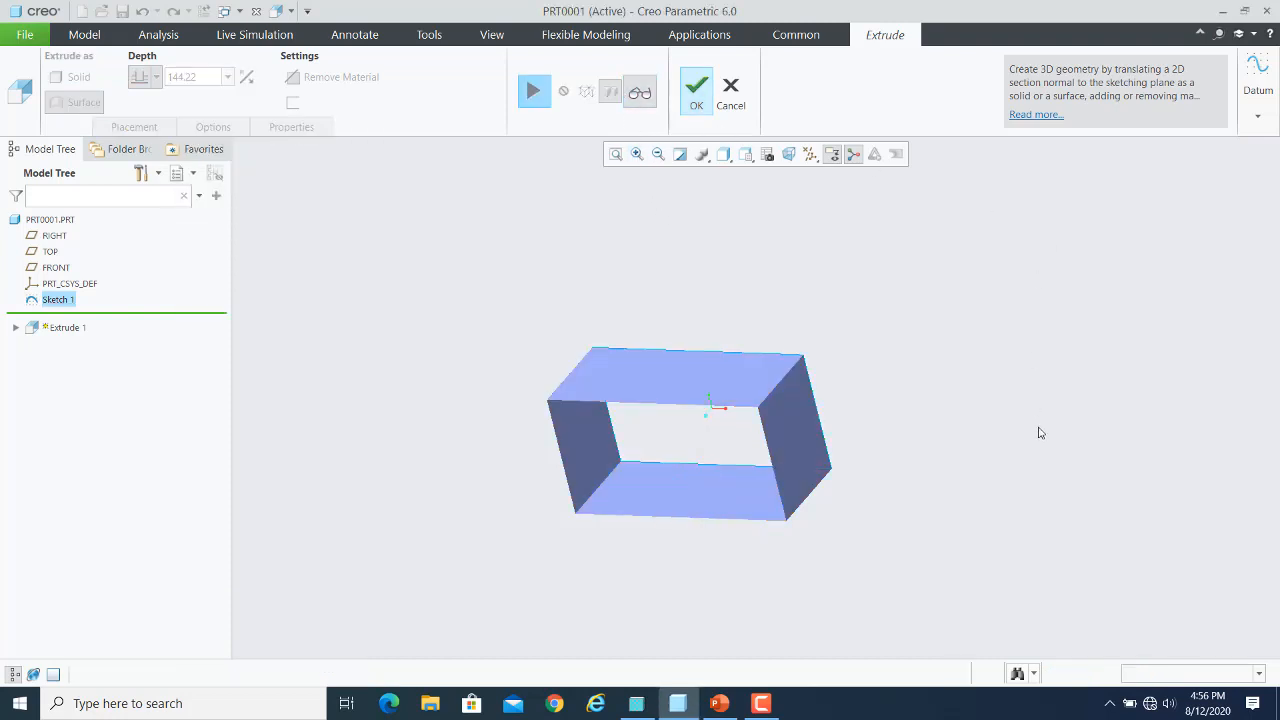
mouse_move(1040, 432)
middle_down()
mouse_move(1060, 374)
mouse_move(1029, 400)
mouse_move(1049, 443)
mouse_move(1028, 448)
middle_up()
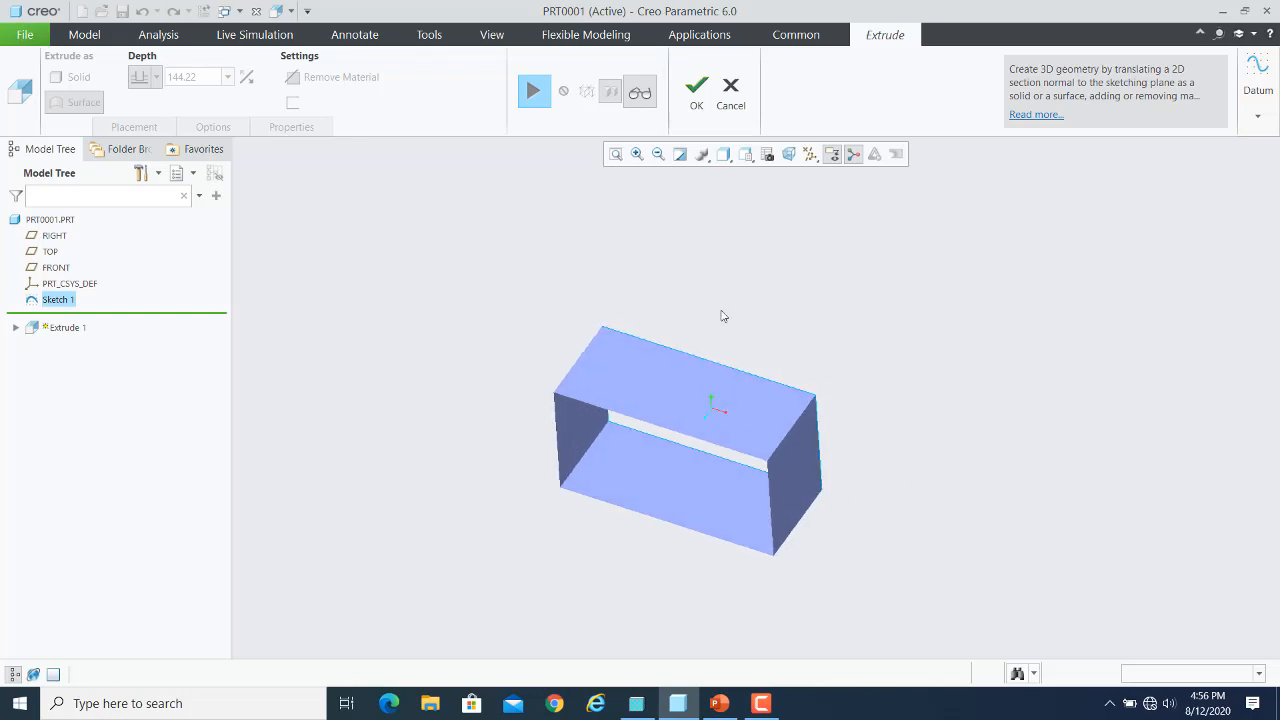
click(543, 96)
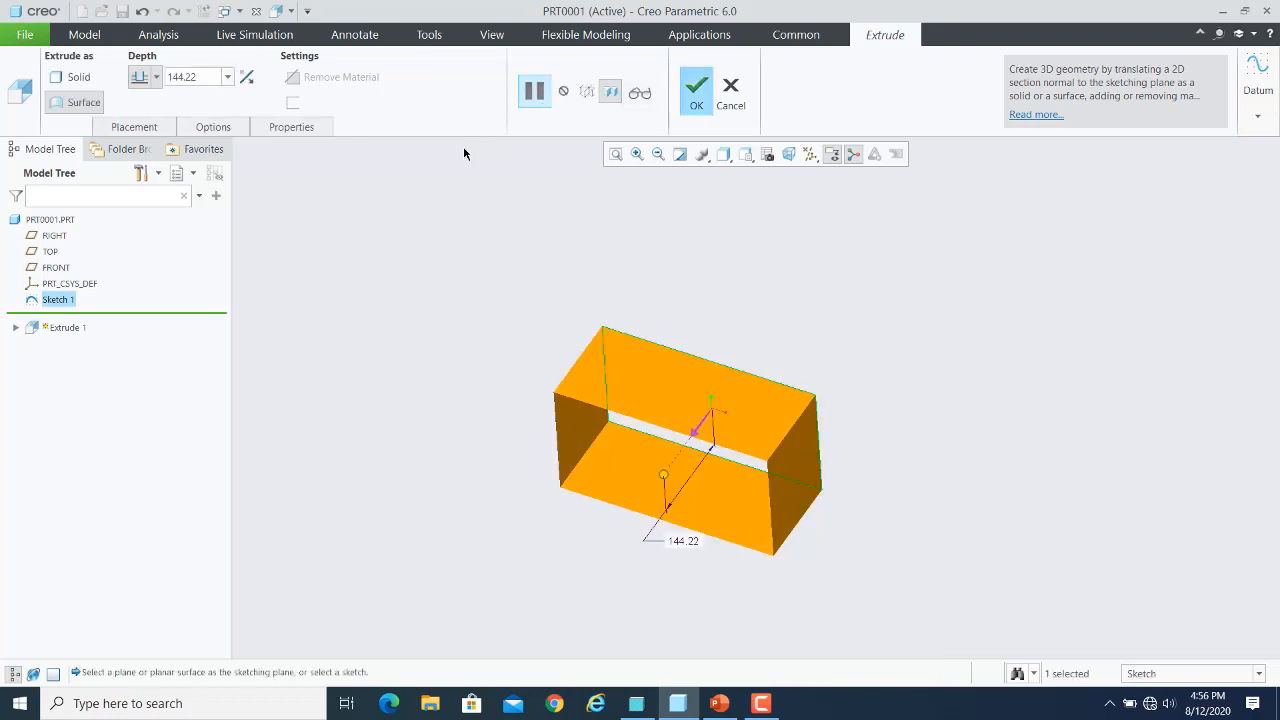
Switch capped ends on and back off for the surface extrusion, comparing the closed and open ends
click(213, 128)
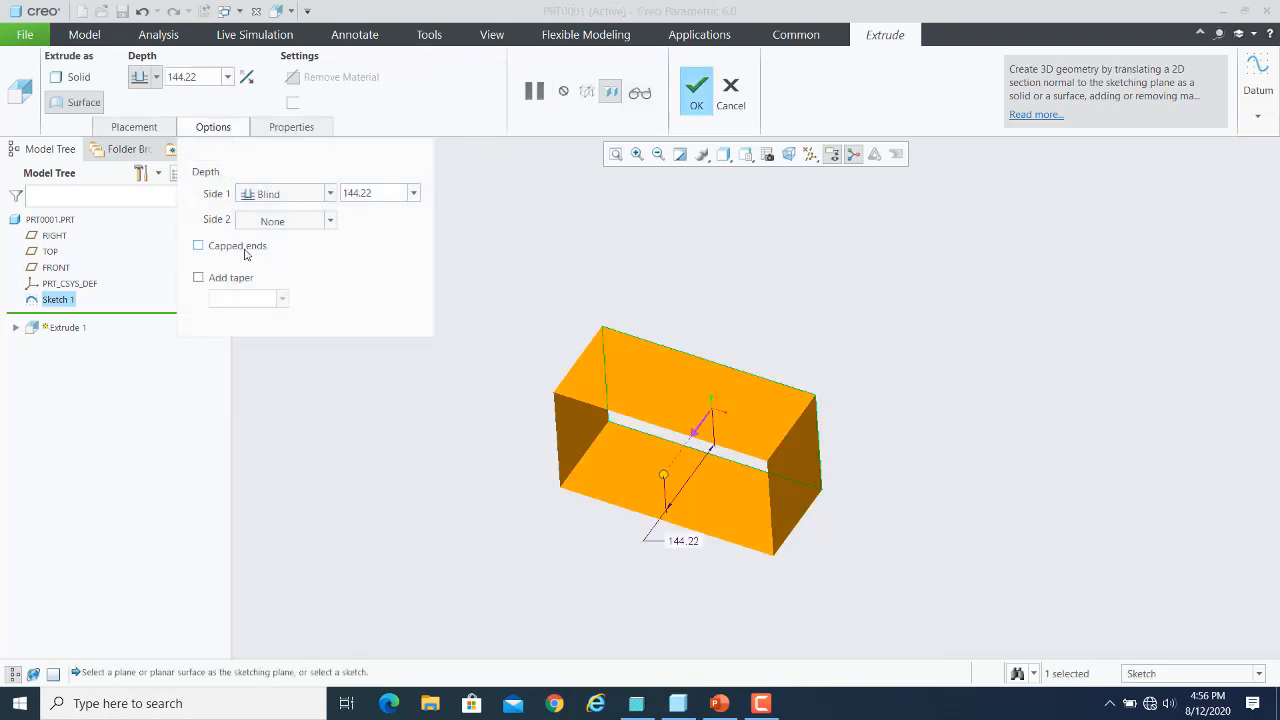
click(198, 246)
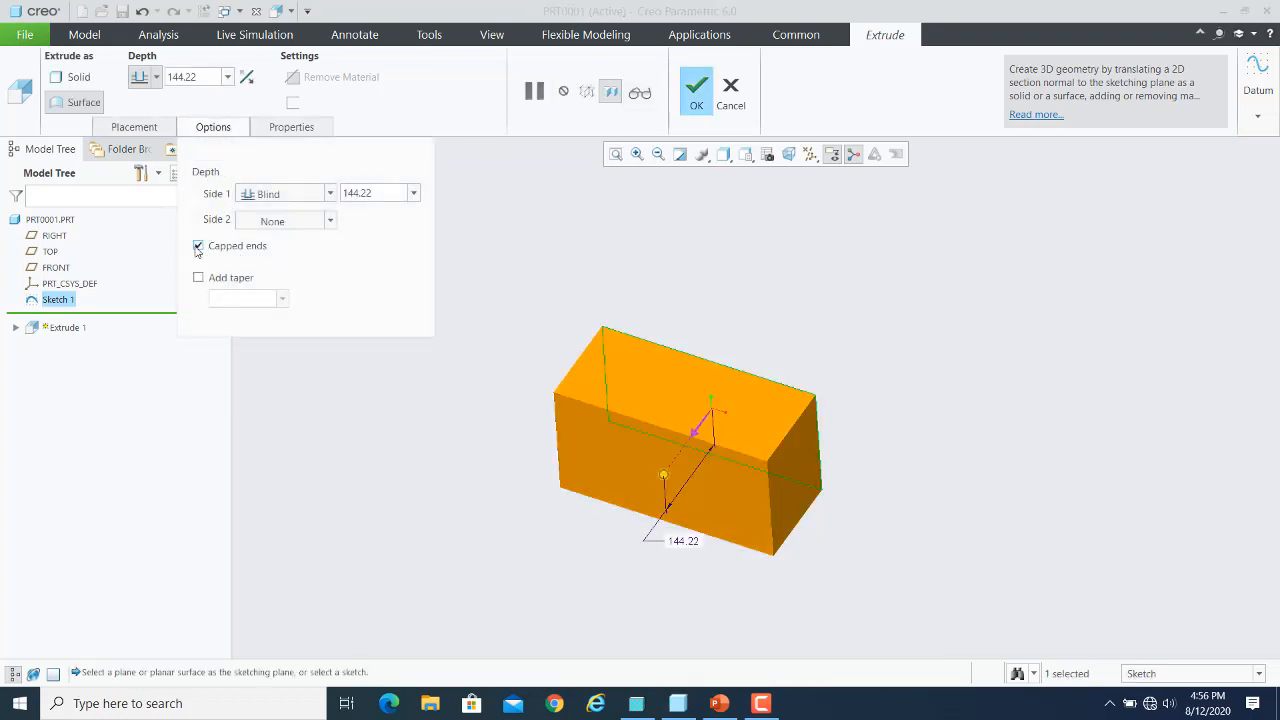
mouse_move(823, 420)
middle_down()
mouse_move(934, 400)
mouse_move(896, 416)
mouse_move(932, 432)
middle_up()
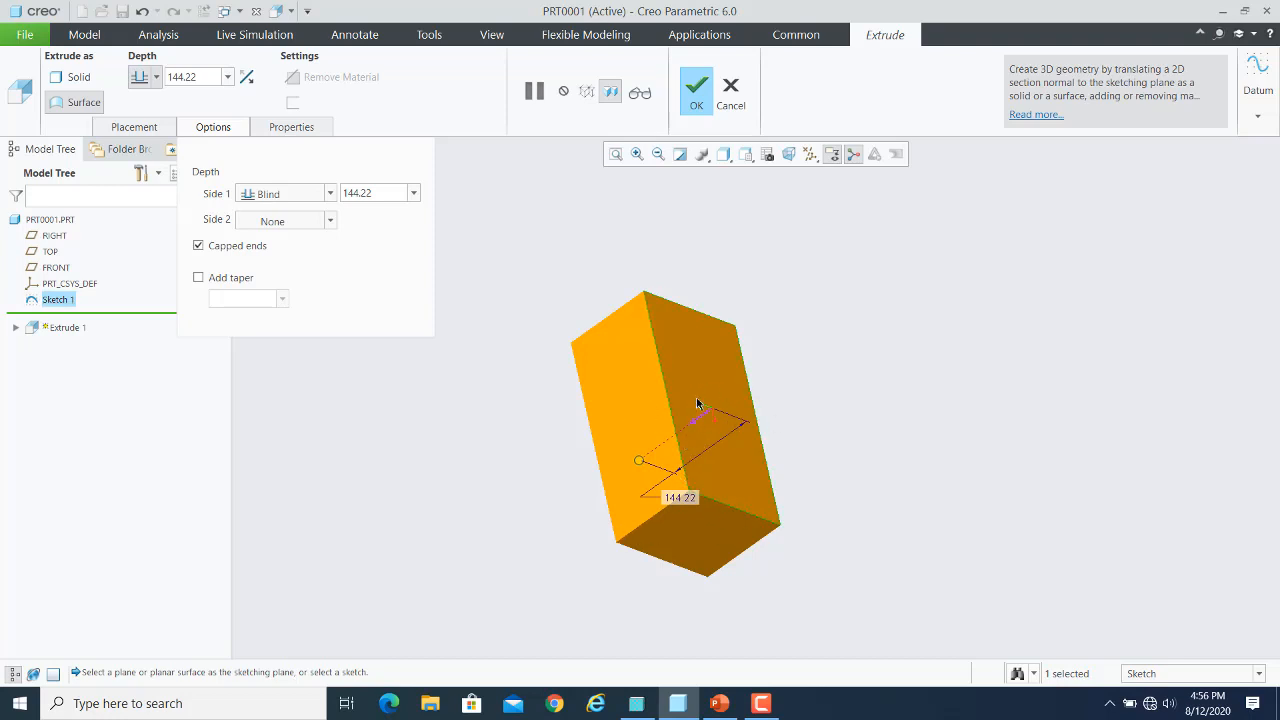
middle_drag(838, 442, 960, 371)
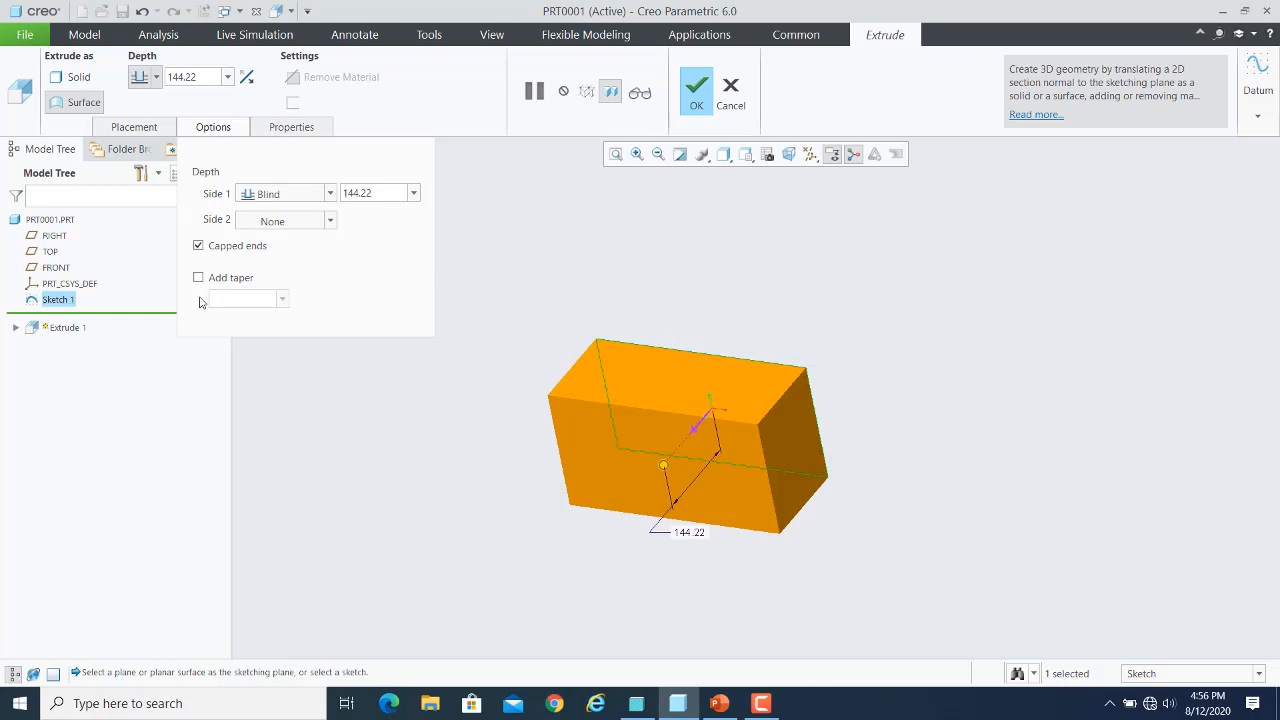
click(198, 246)
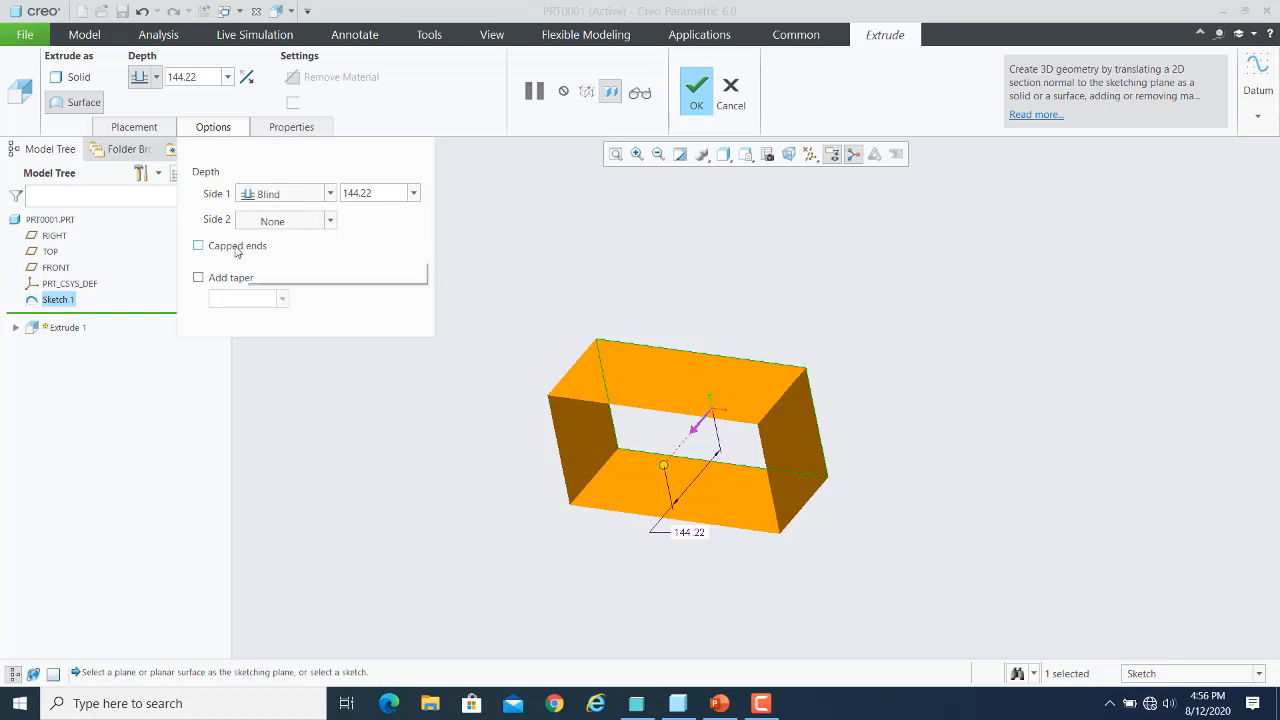
click(198, 245)
click(198, 245)
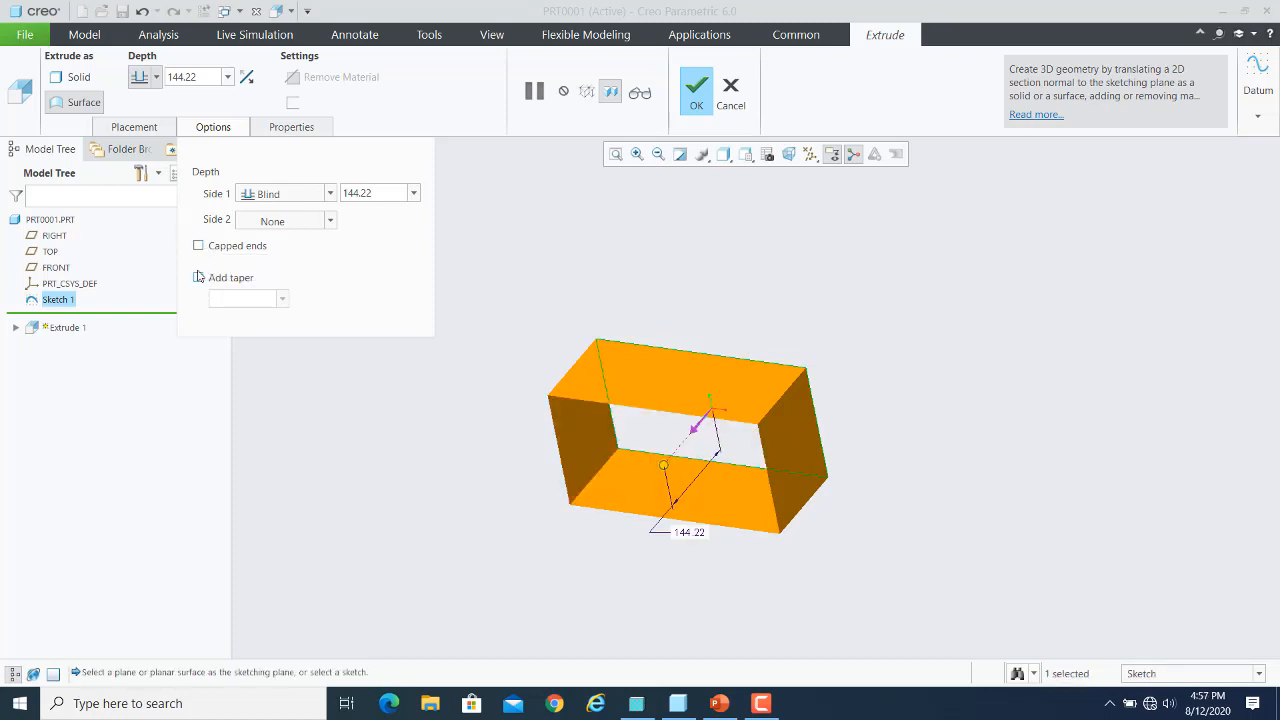
Complete the rectangle extrusion as a surface with open ends and inspect it in 3D
click(220, 128)
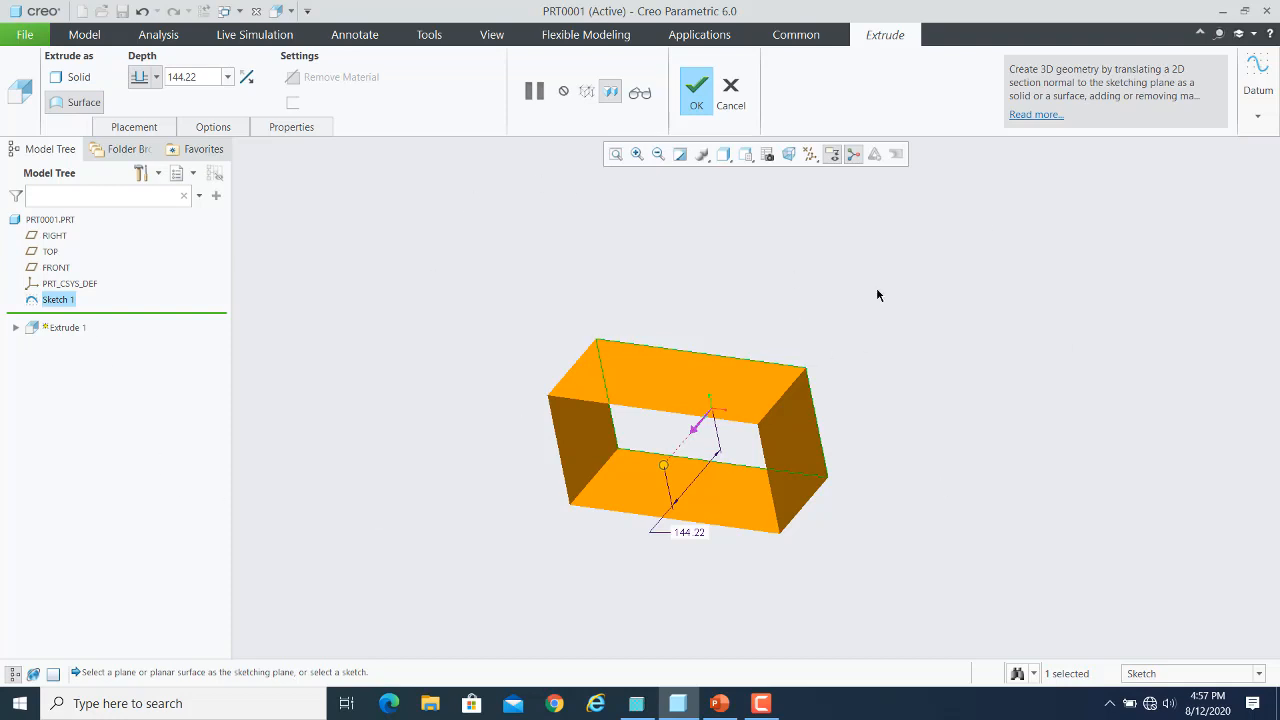
click(695, 97)
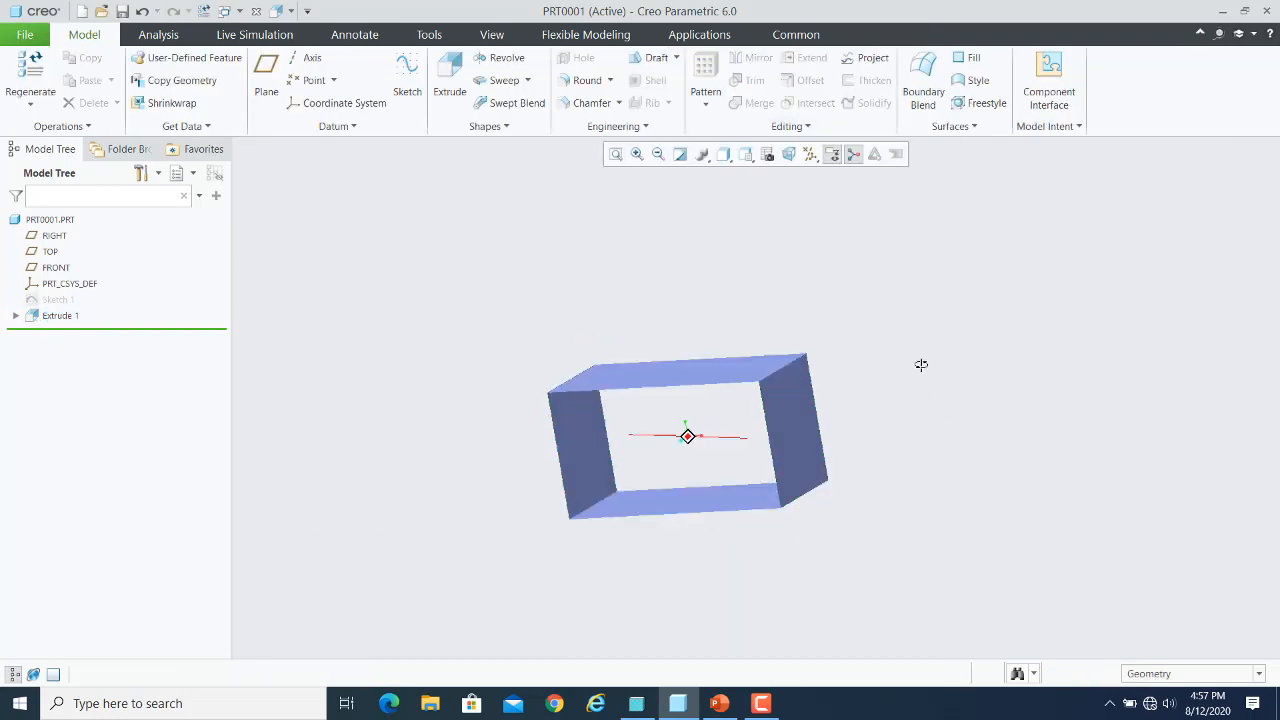
middle_drag(921, 365, 874, 423)
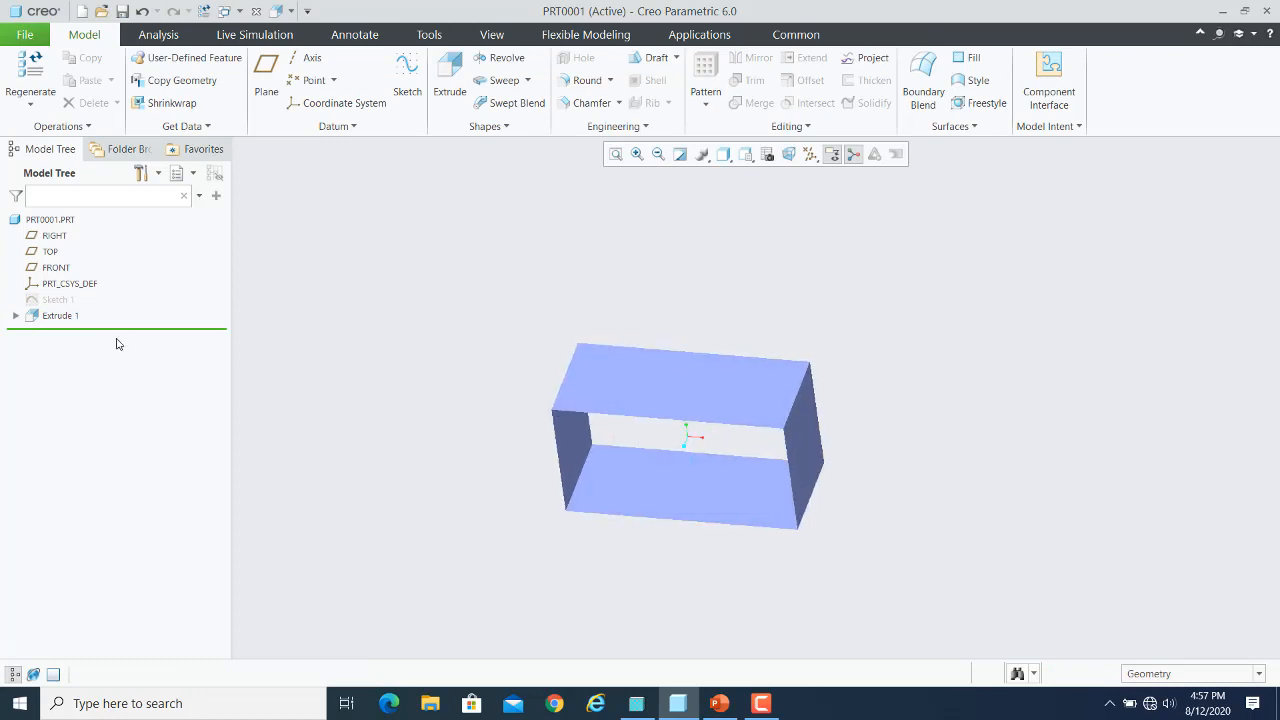
click(56, 316)
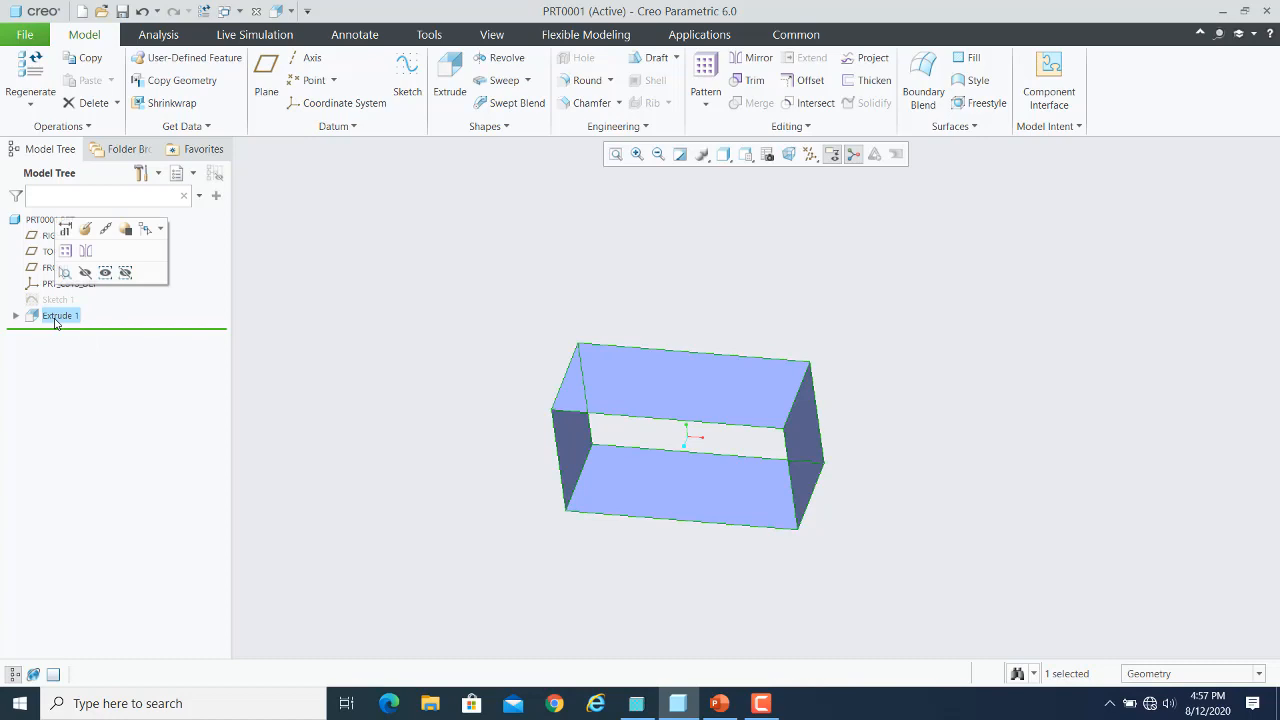
right_click(56, 318)
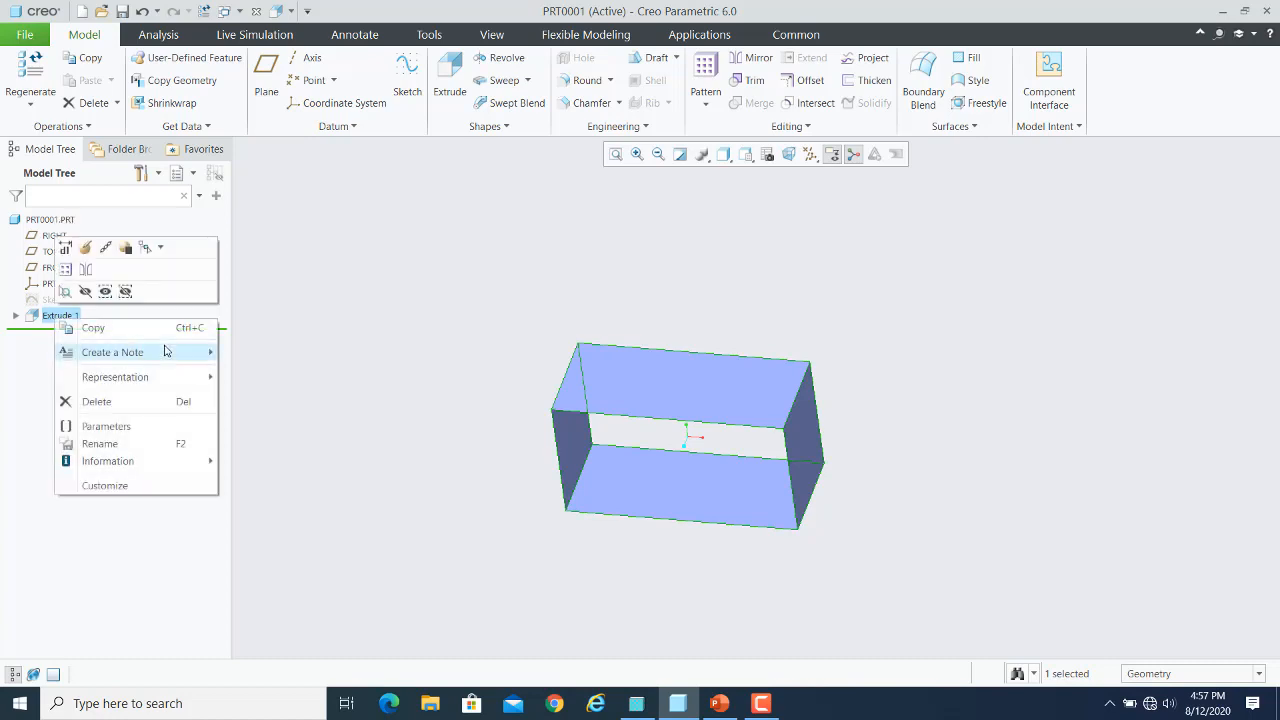
click(372, 330)
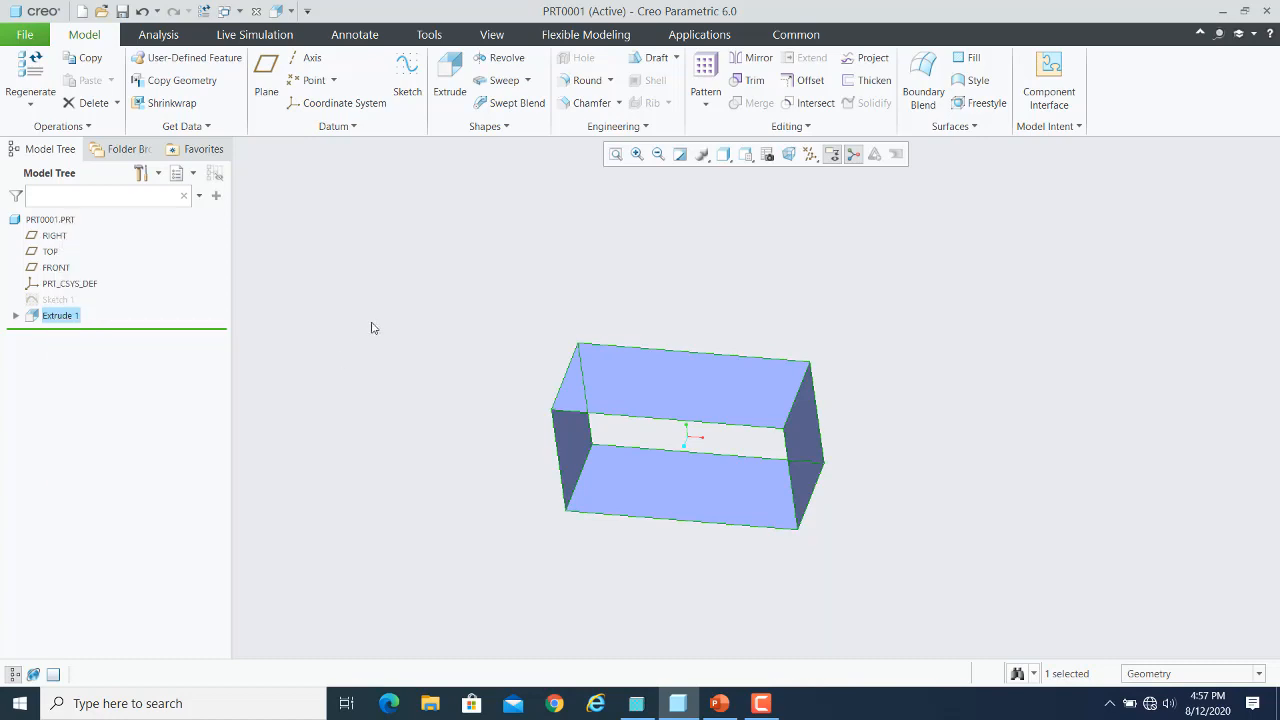
click(66, 300)
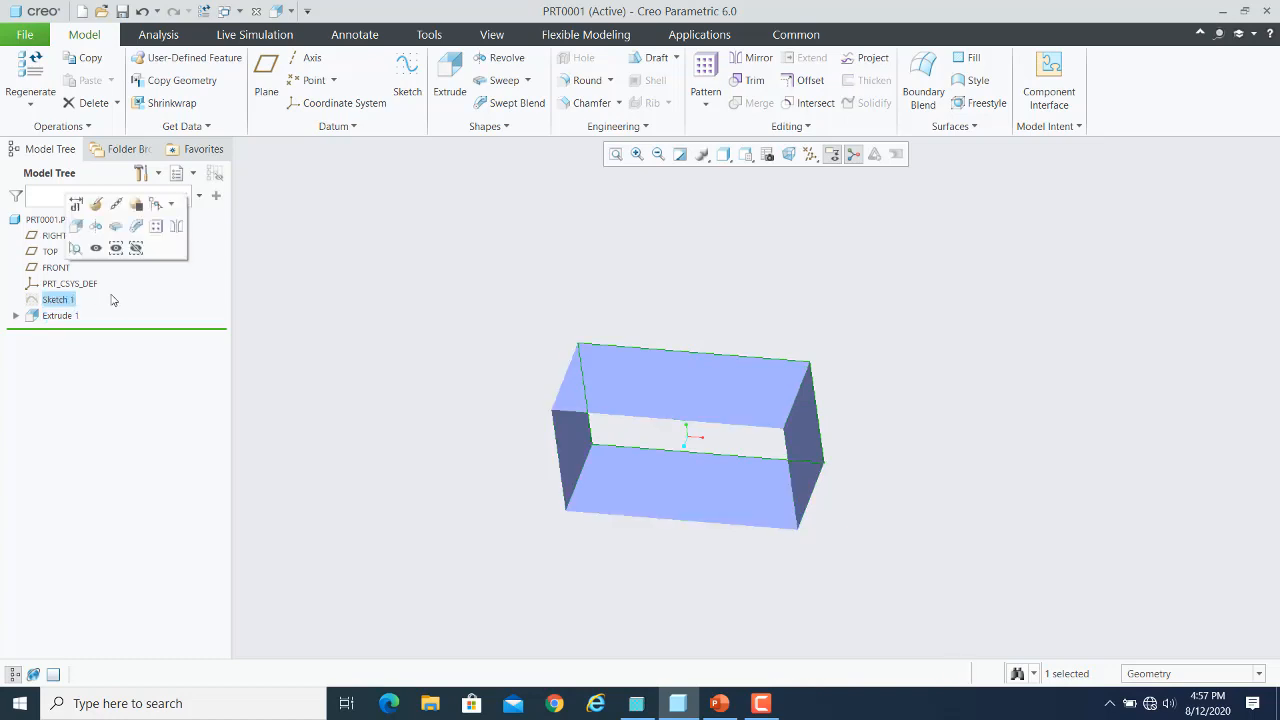
click(55, 316)
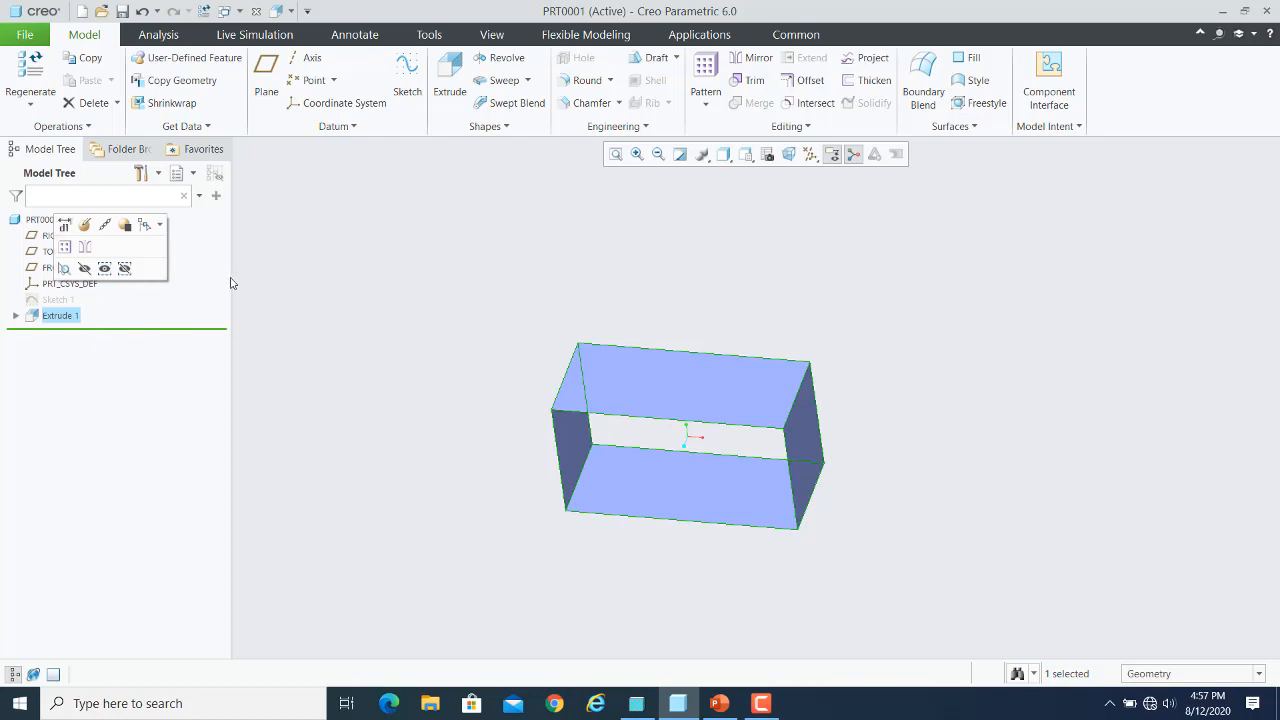
click(270, 299)
Redefine the existing surface extrusion as a solid
click(58, 318)
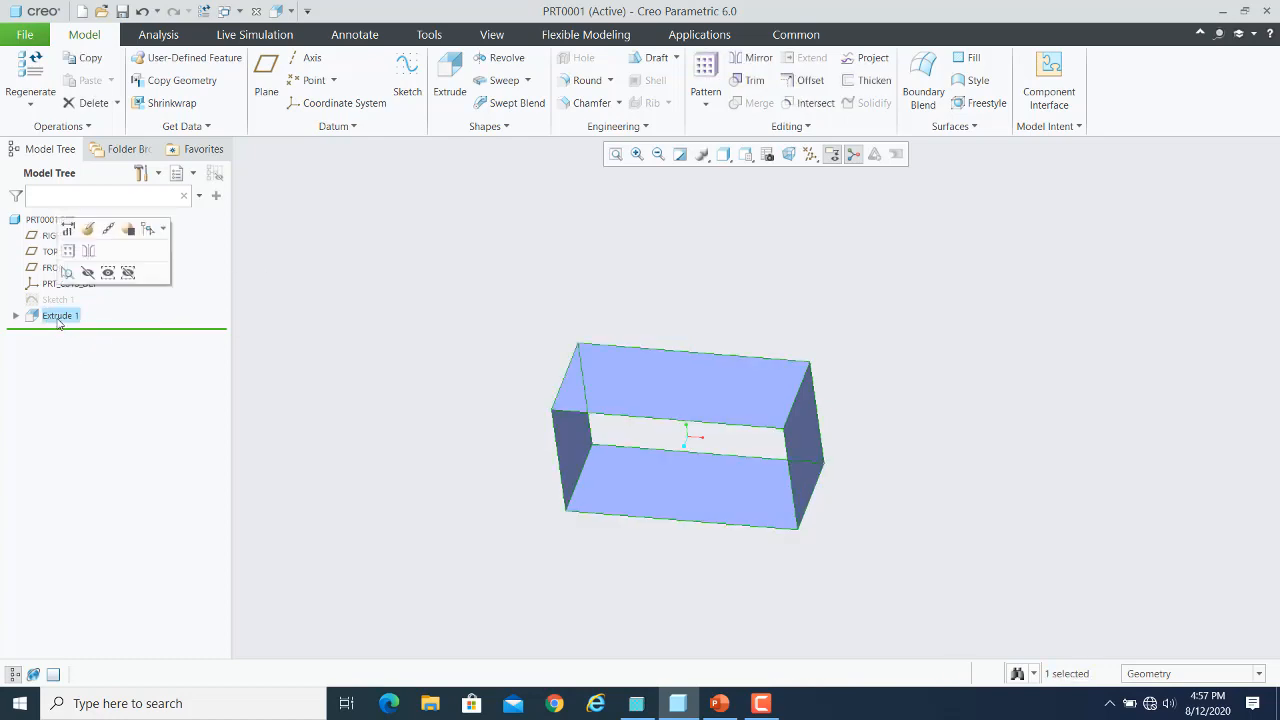
click(88, 231)
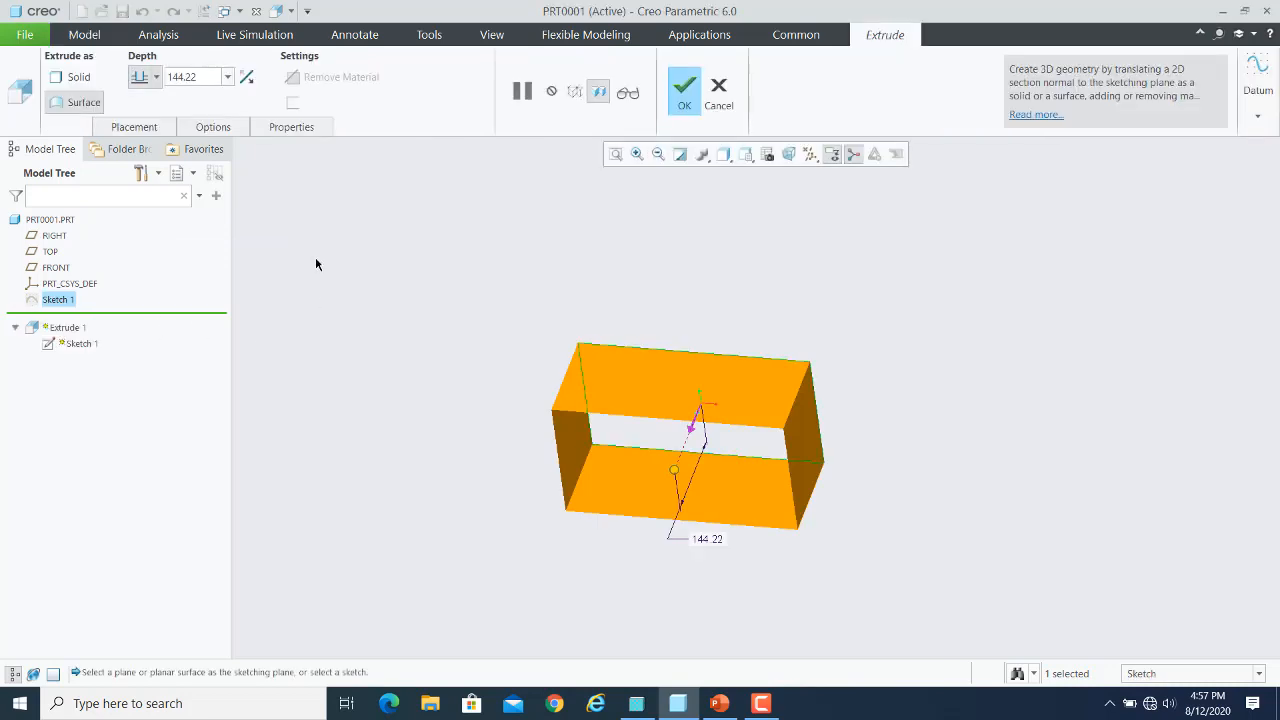
click(80, 77)
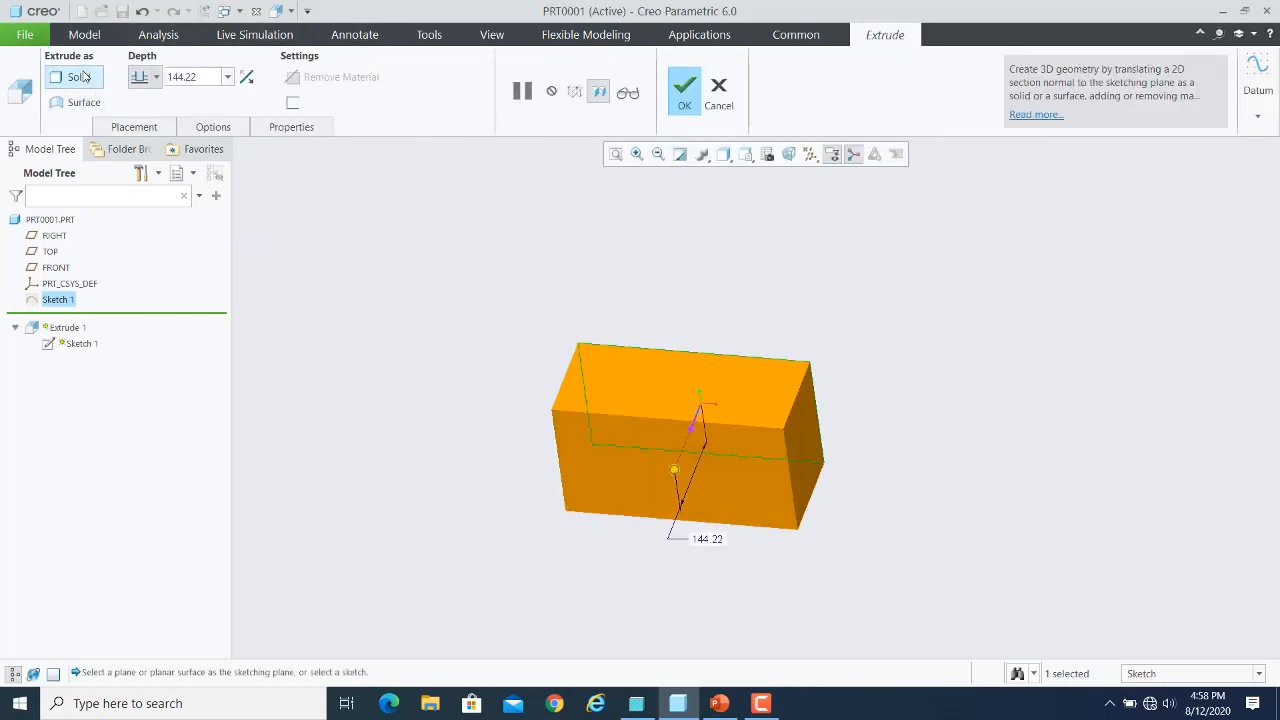
click(679, 95)
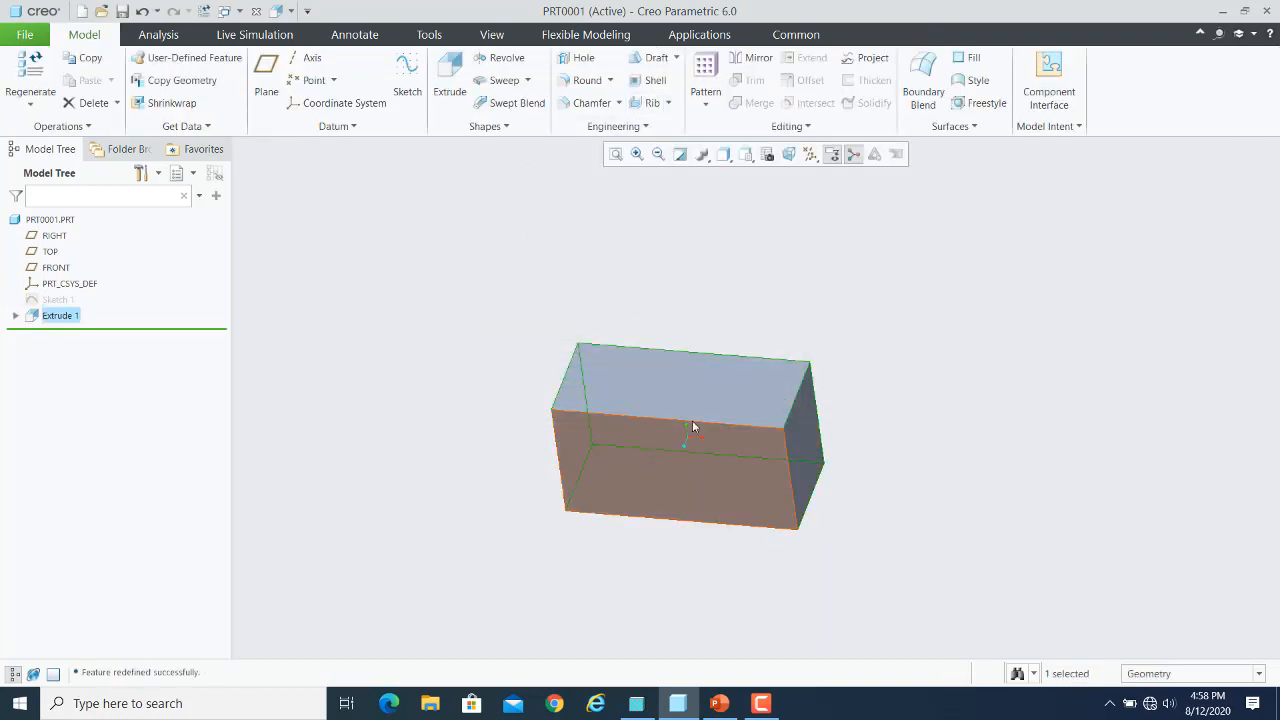
Edit the extrusion's base sketch, setting the rectangle's width to 400 and its height to 200
click(54, 300)
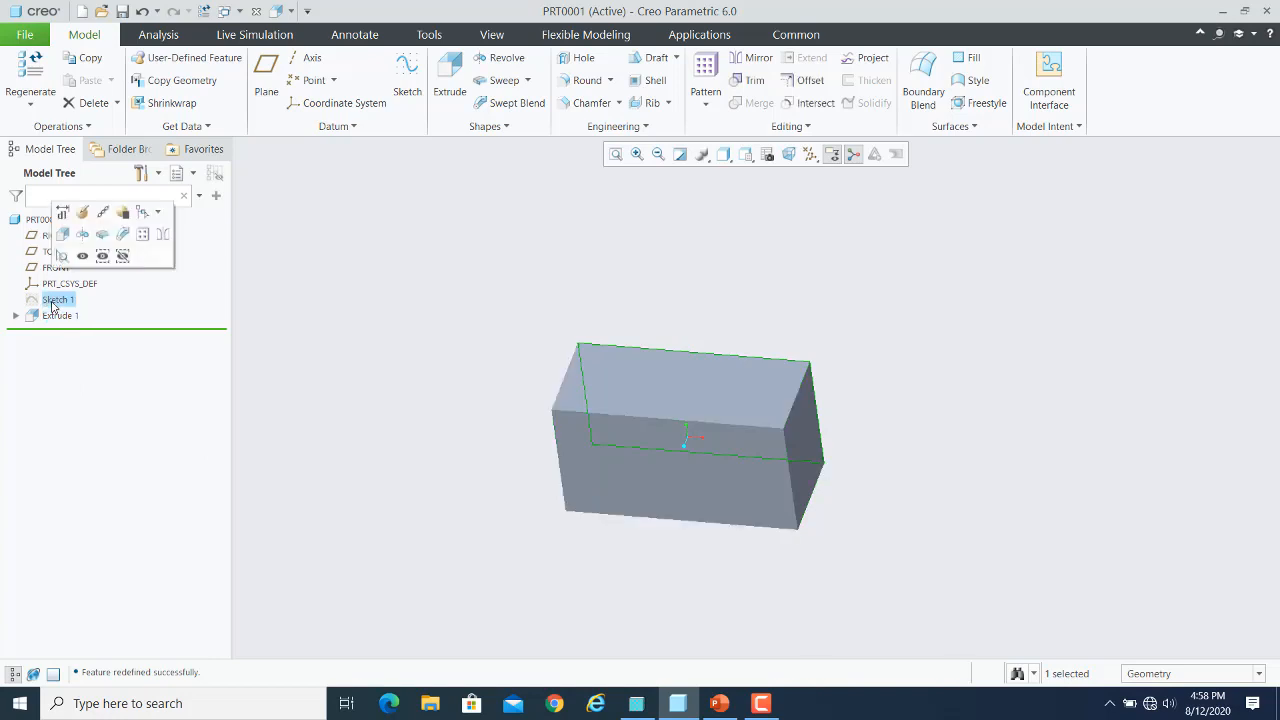
click(84, 213)
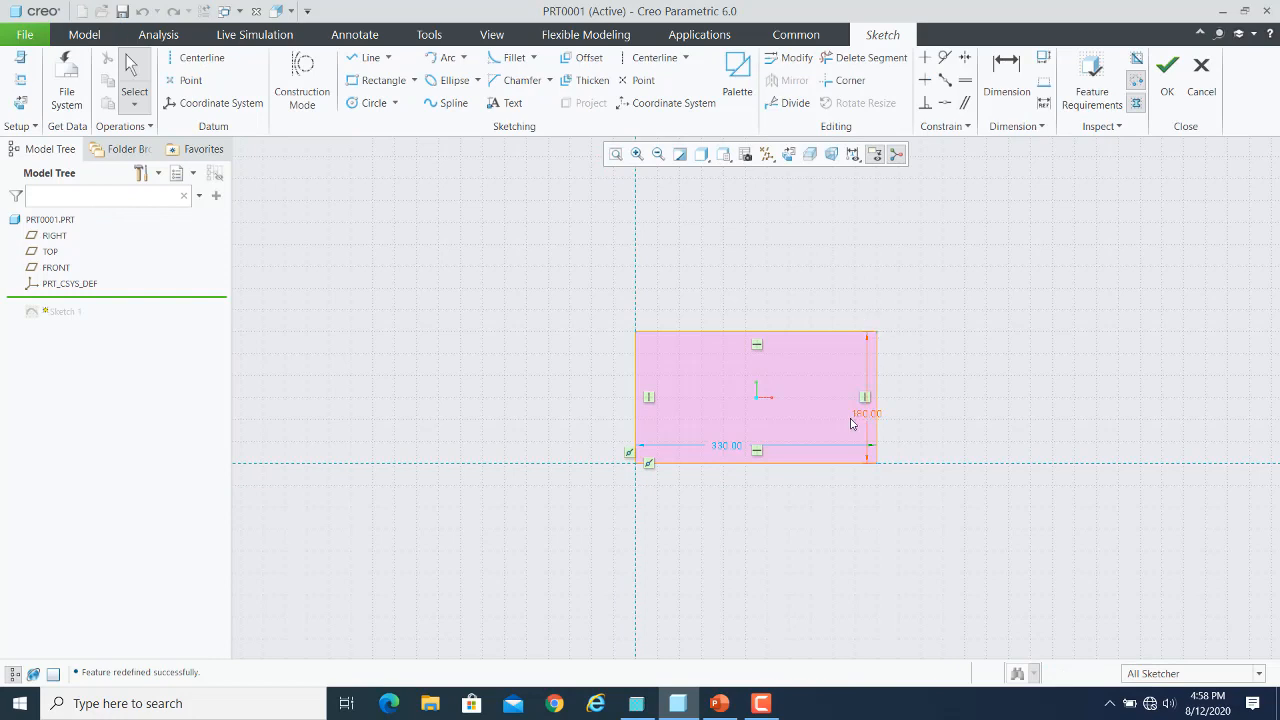
double_click(725, 446)
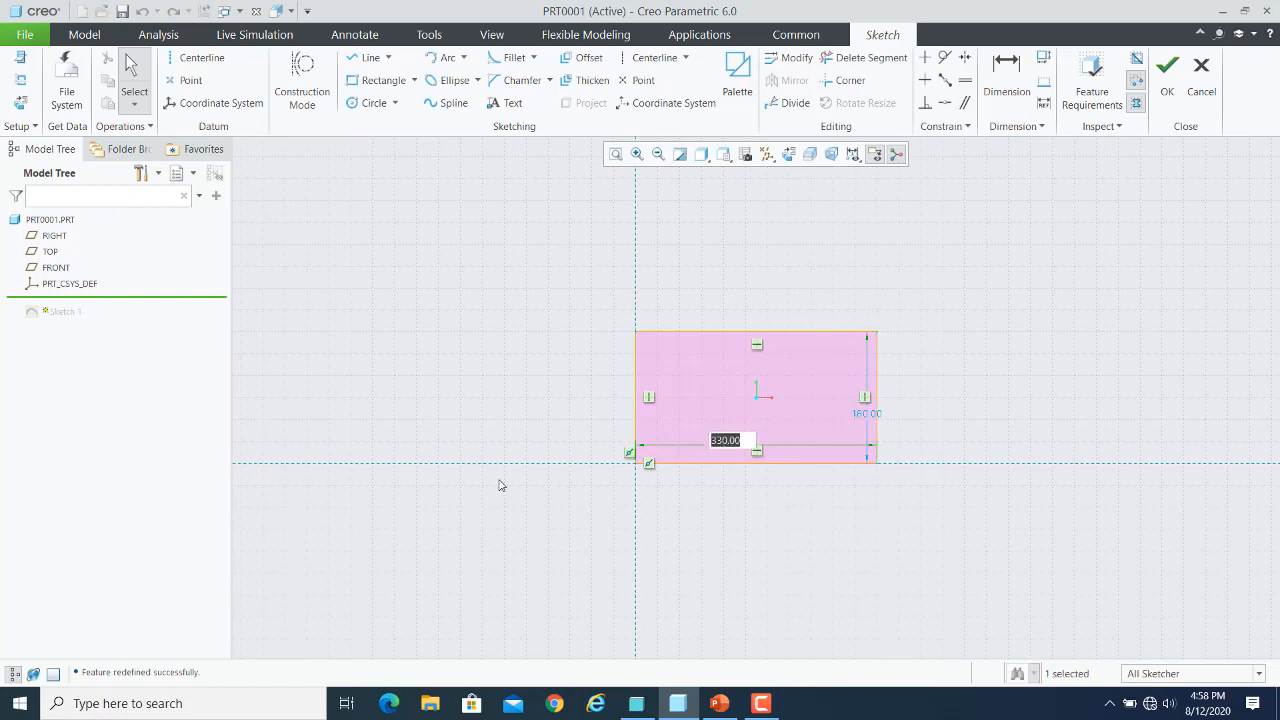
text(4)
key(Return)
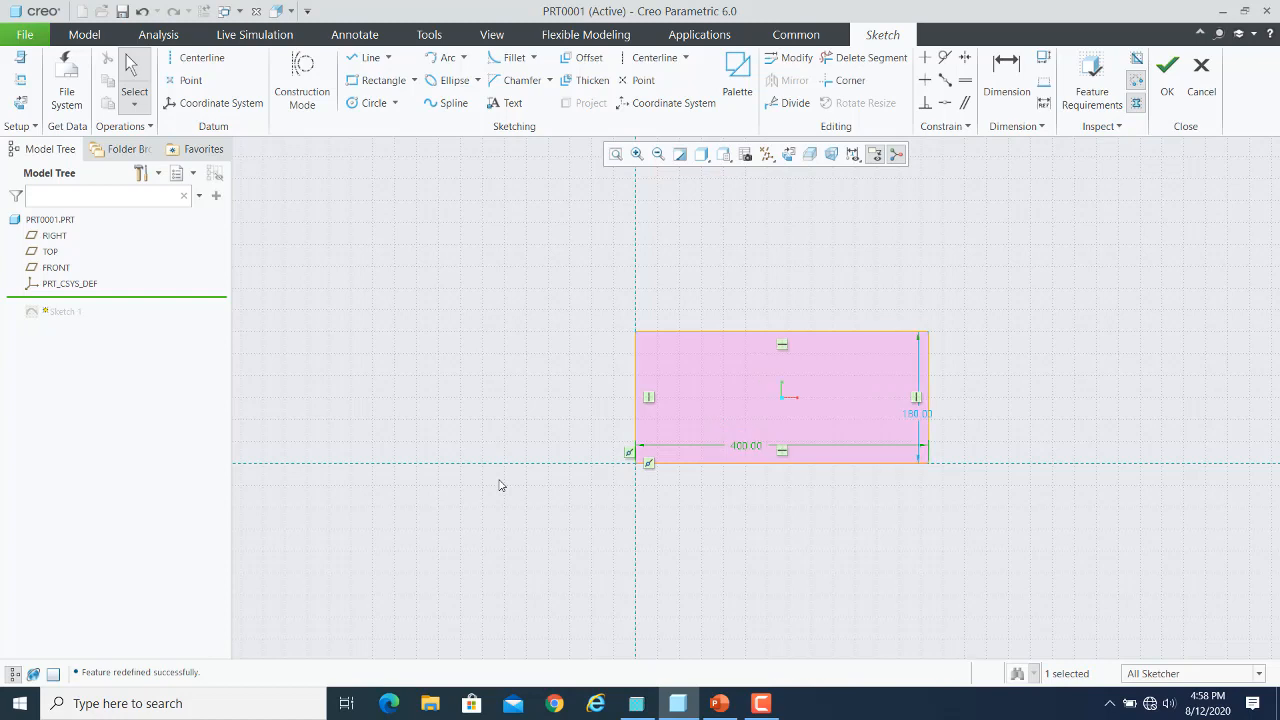
double_click(917, 413)
text(200)
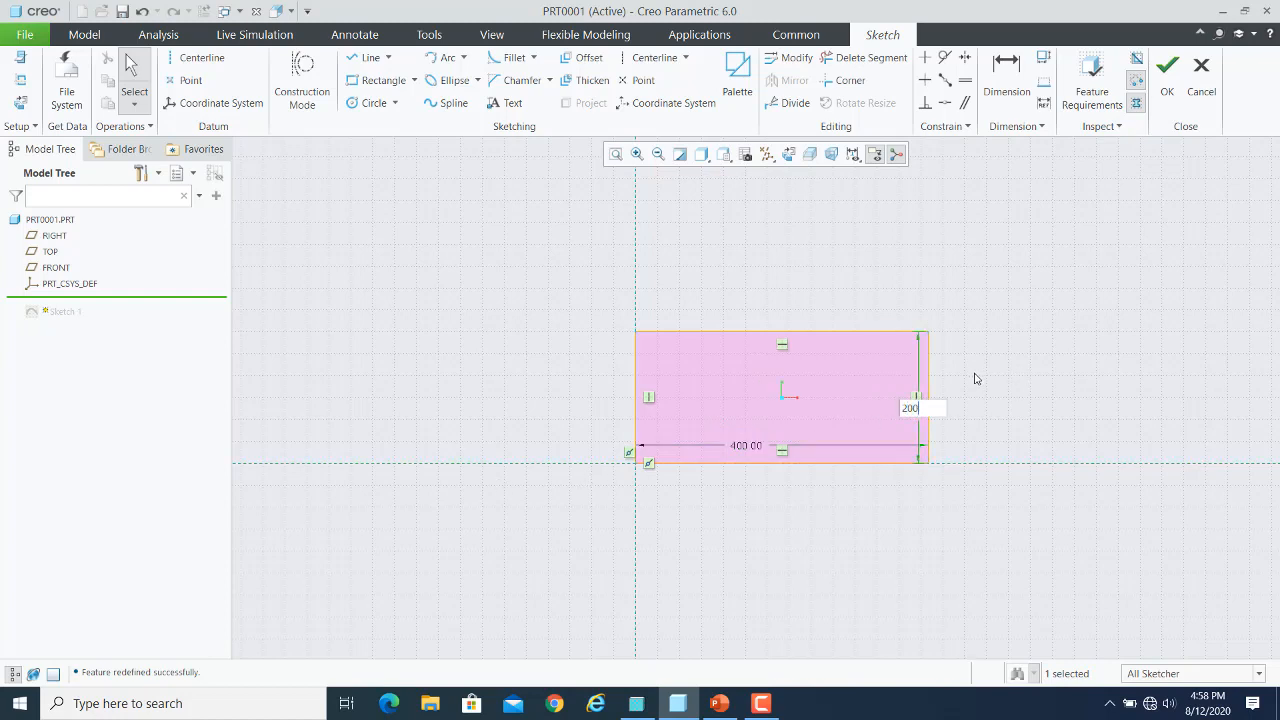
key(Return)
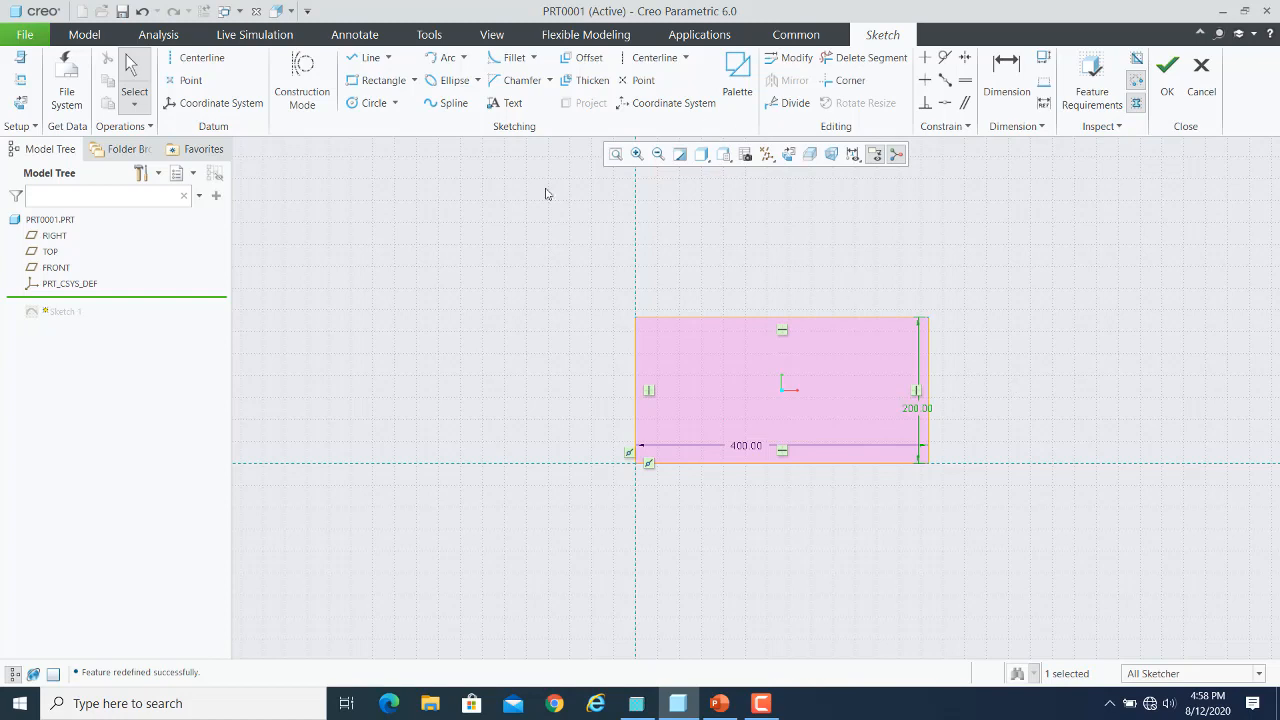
Sketch a circle inside the rectangle near its centre, finish the sketch and inspect the updated solid in 3D
click(376, 104)
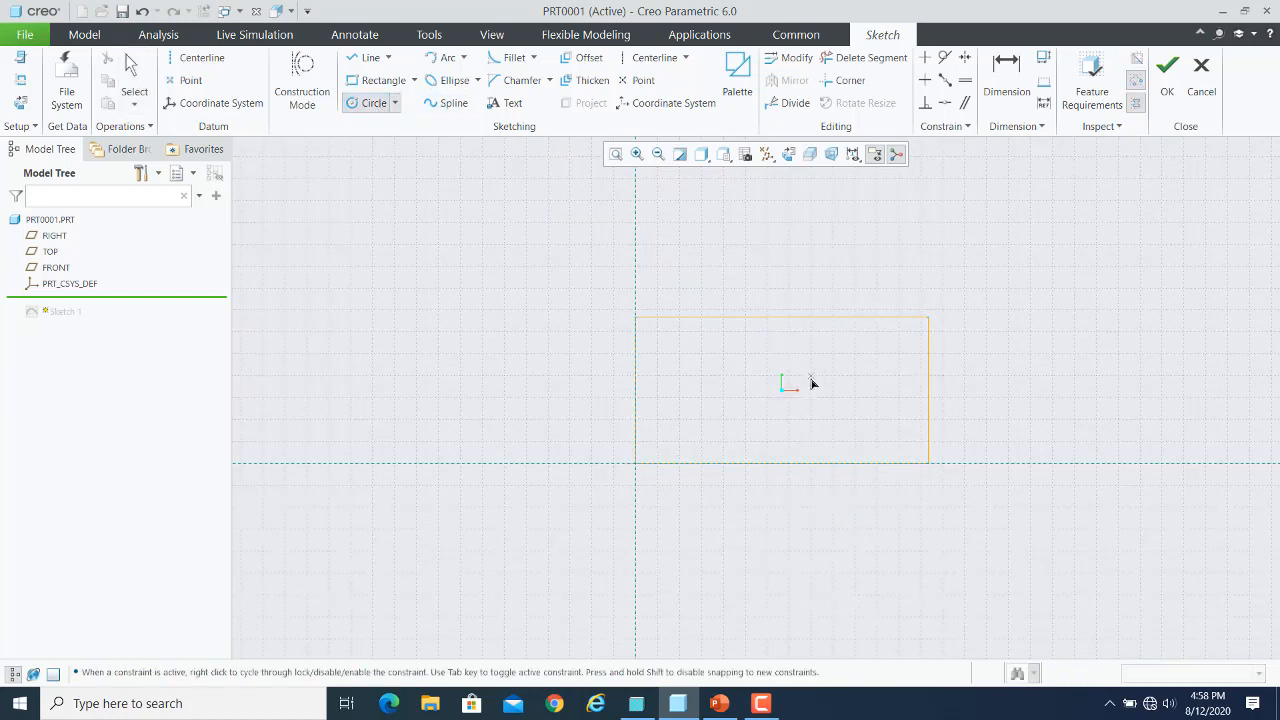
click(789, 377)
click(809, 360)
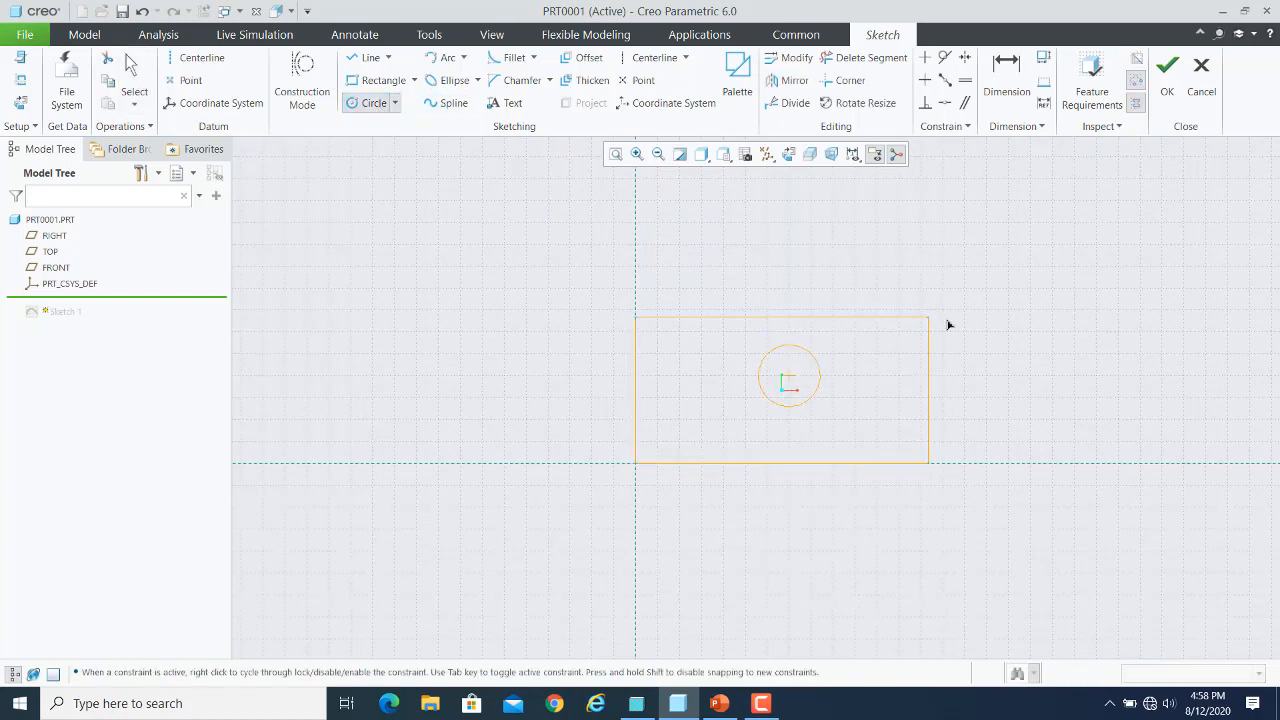
click(1167, 75)
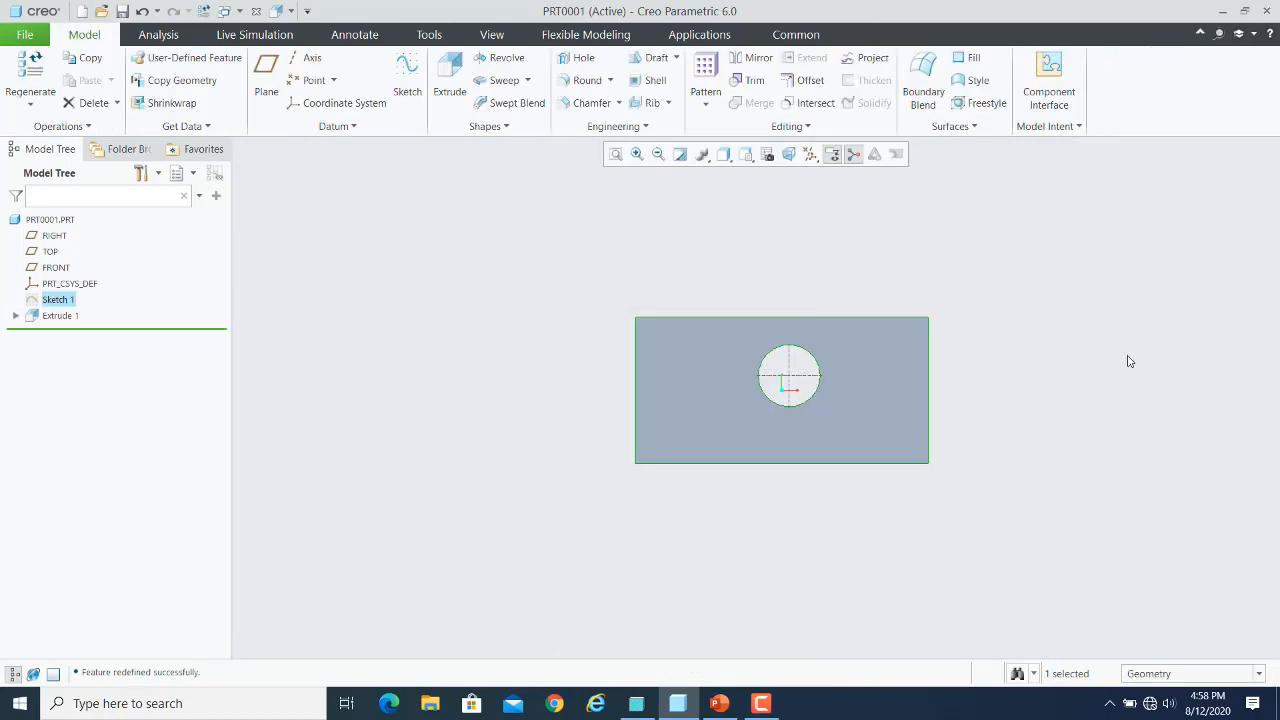
key(ctrl+d)
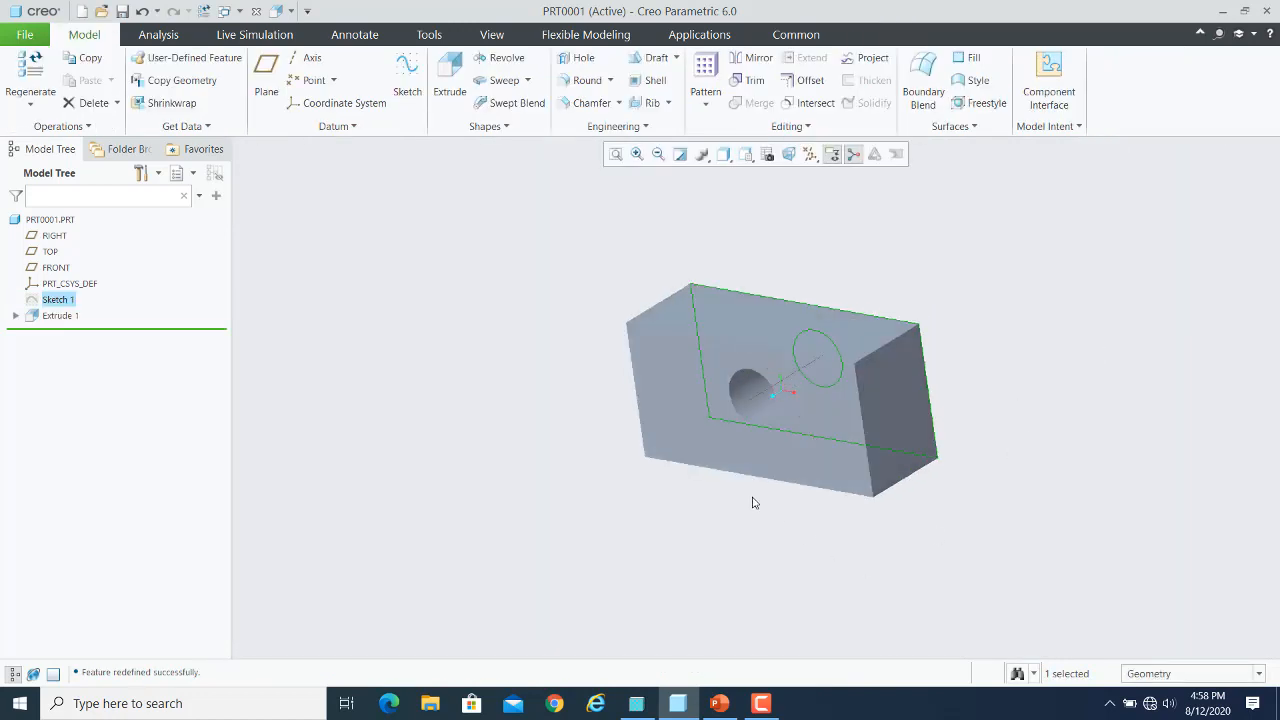
mouse_move(811, 496)
middle_down()
mouse_move(800, 514)
mouse_move(809, 494)
middle_up()
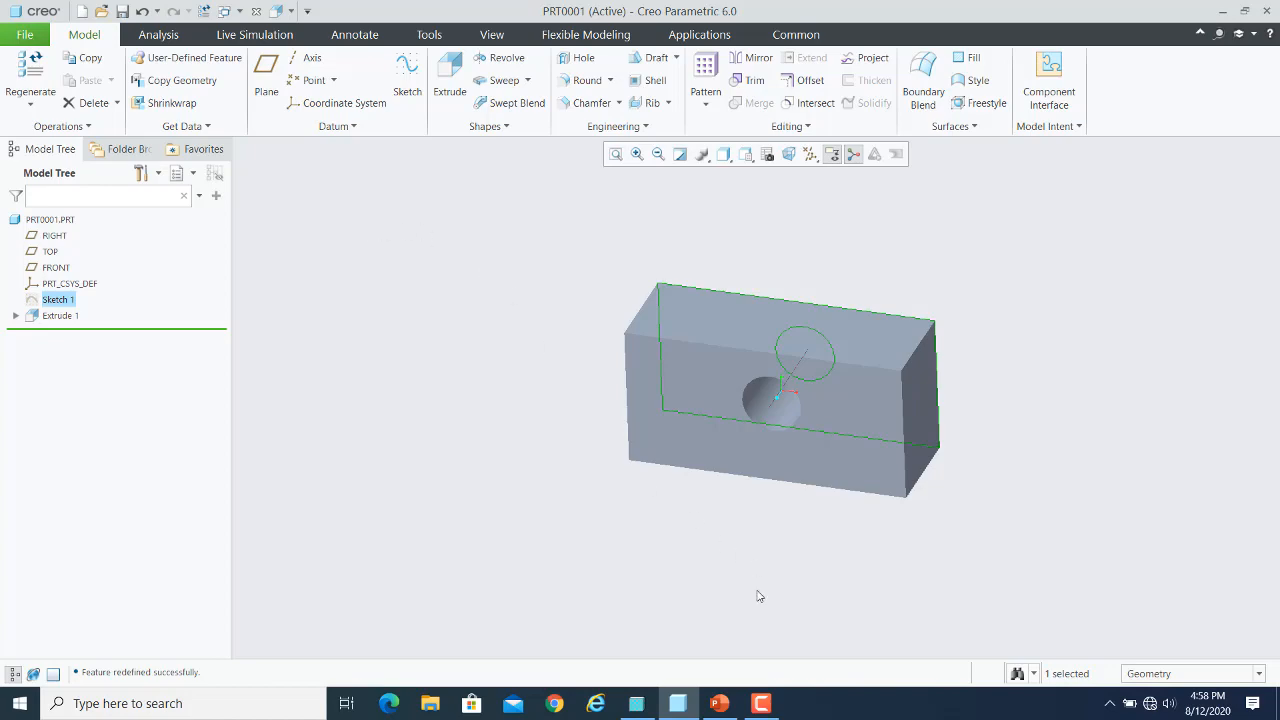
Switch to the CAD_Introduction presentation in PowerPoint
click(720, 704)
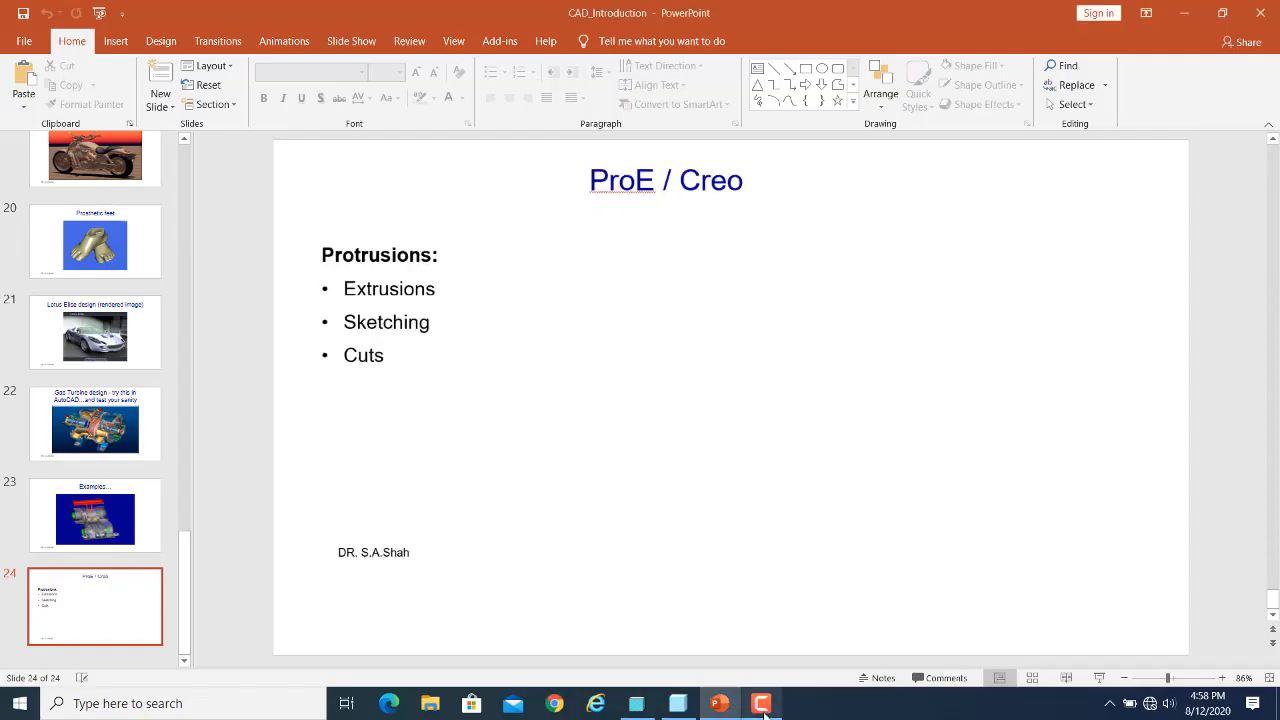
click(761, 704)
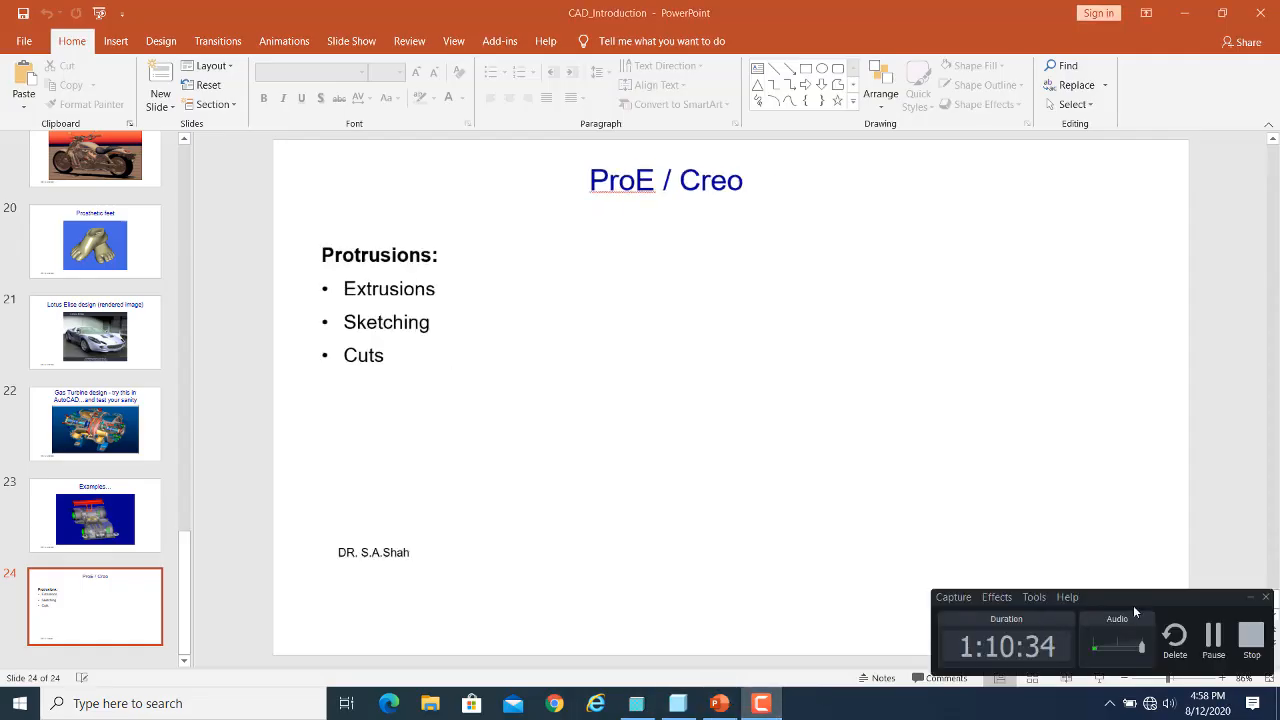